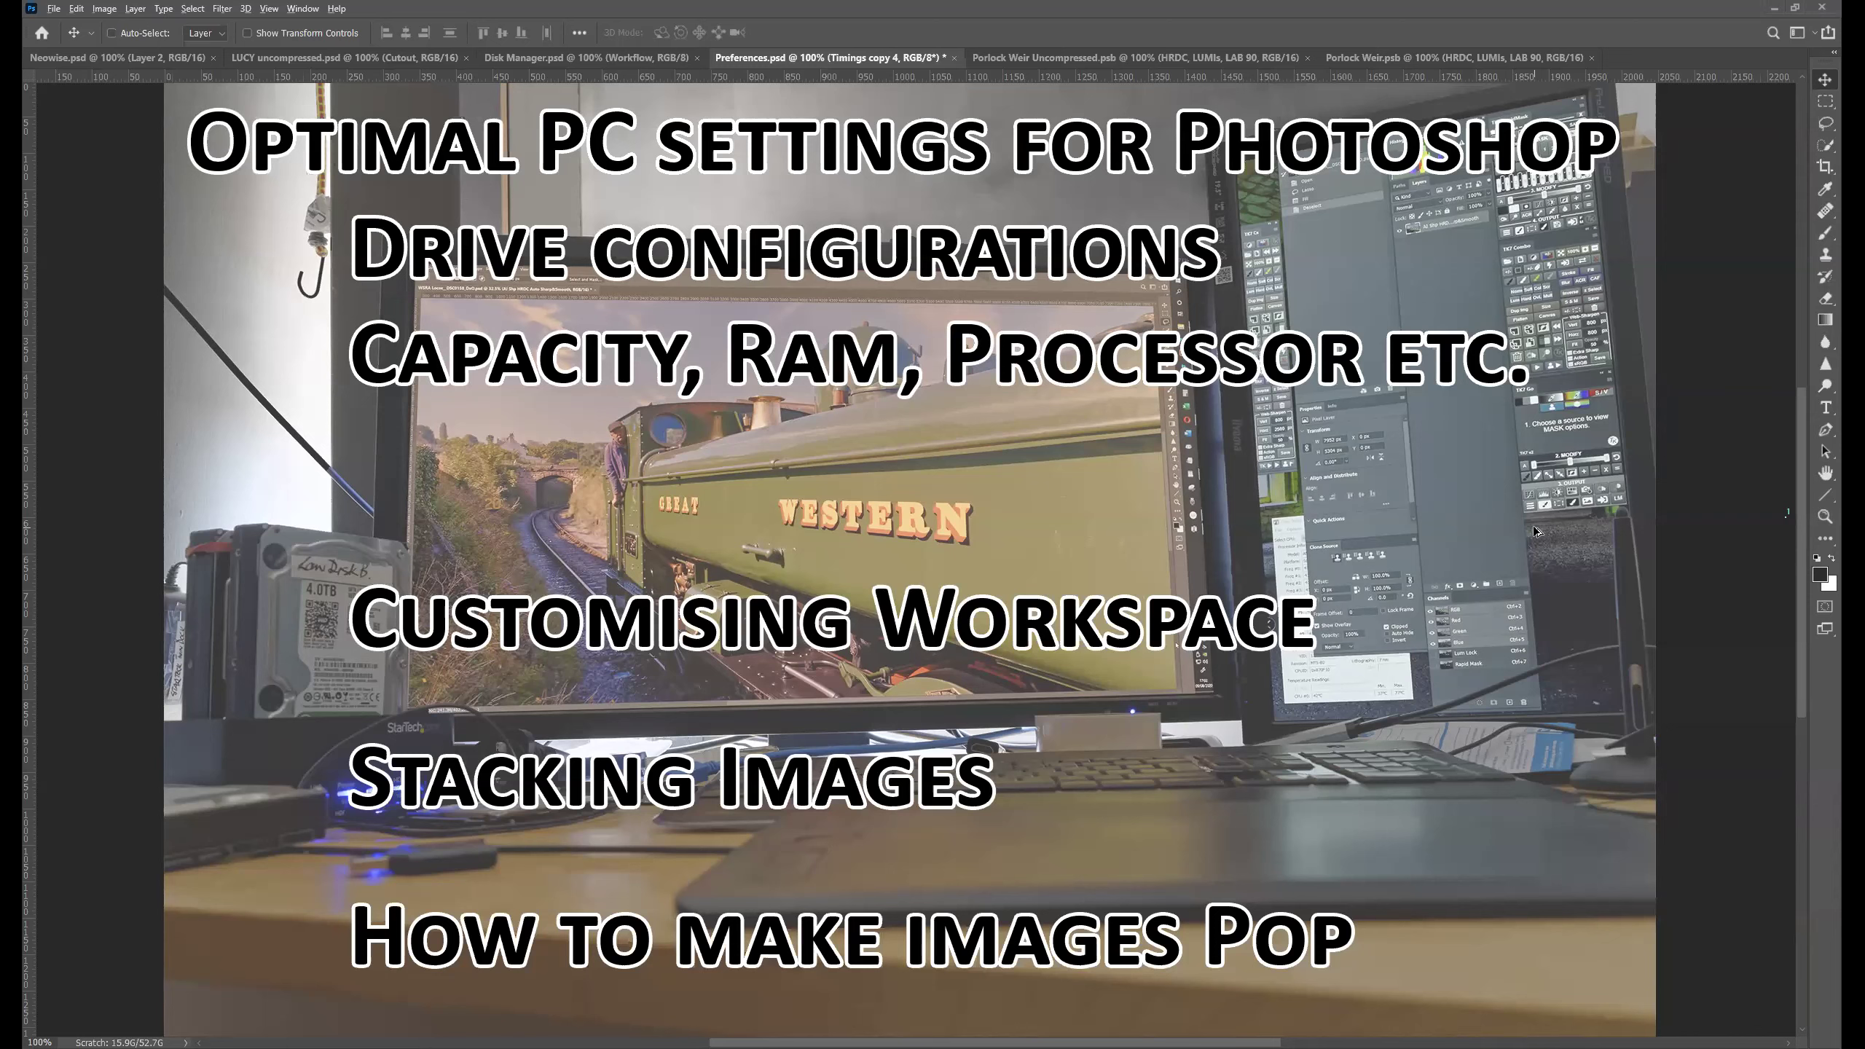
Make HRDC Auto Sharp&Smooth copy the active layer in Preferences.psd and display its desk photo without the overlaid text
key(alt+])
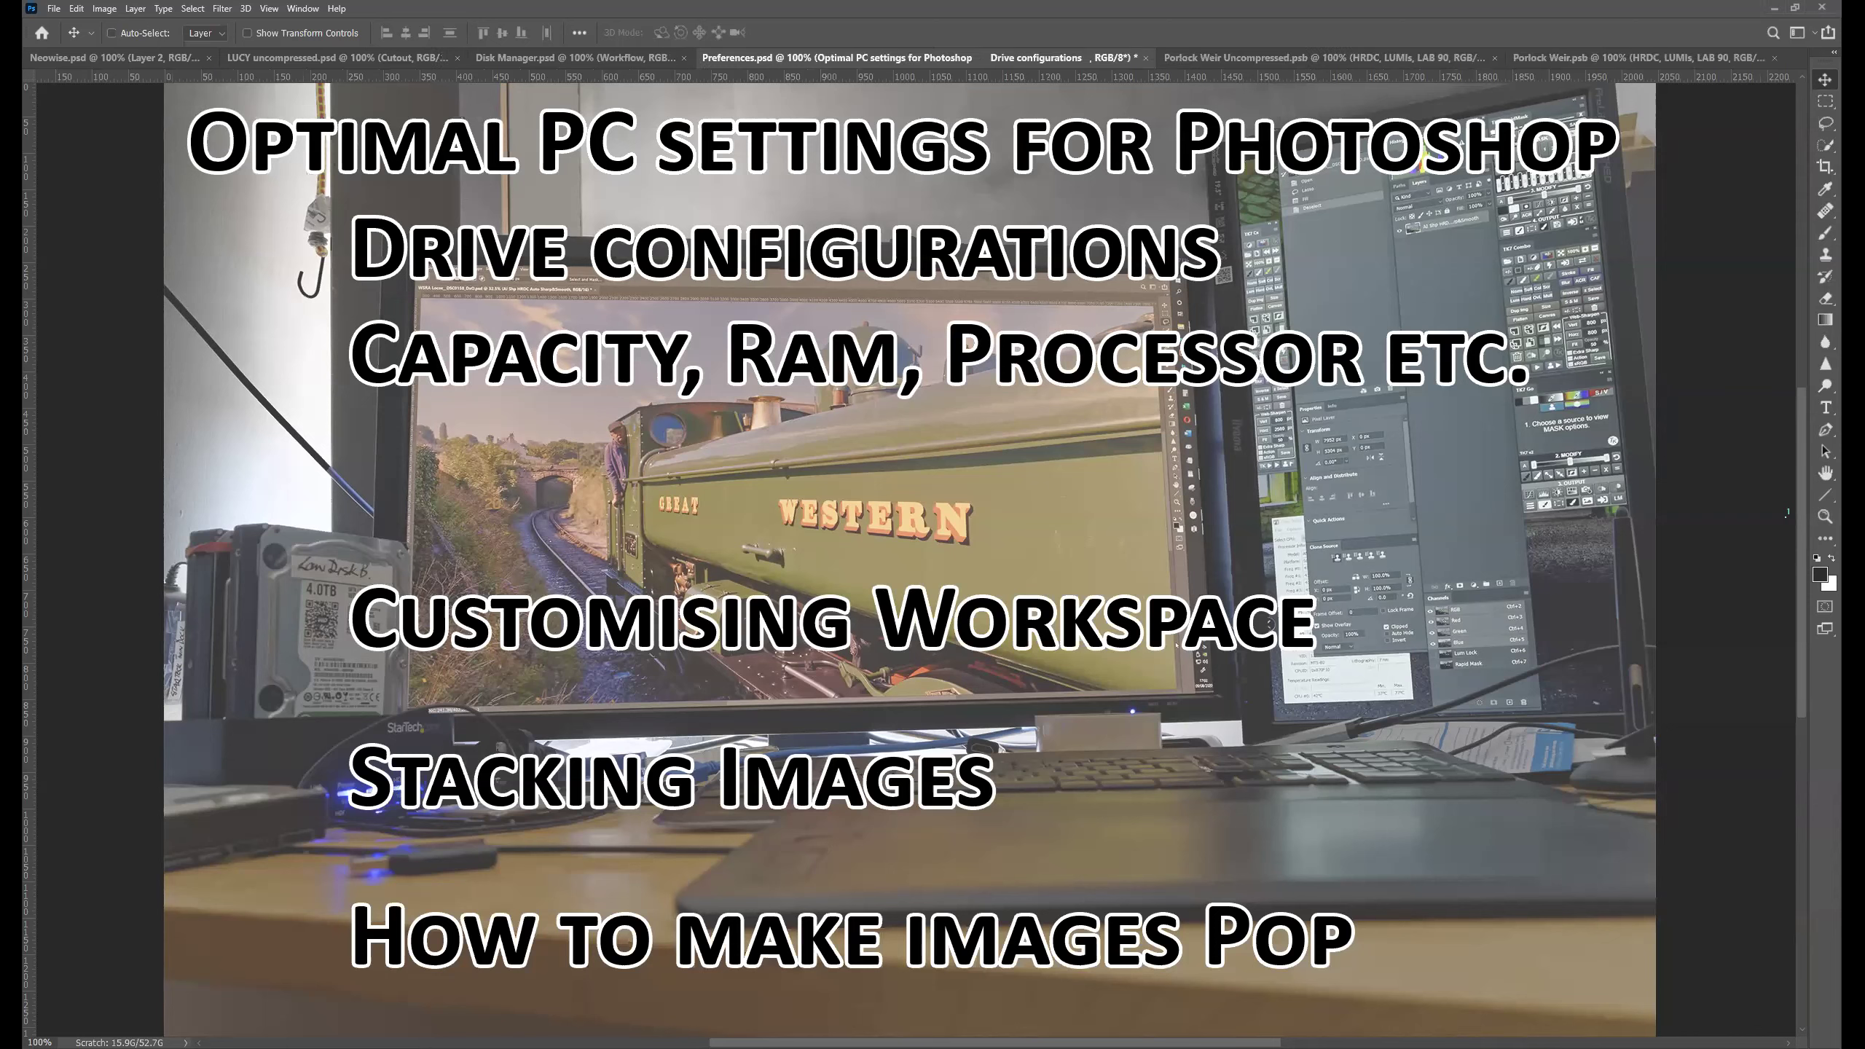
key(ctrl+comma)
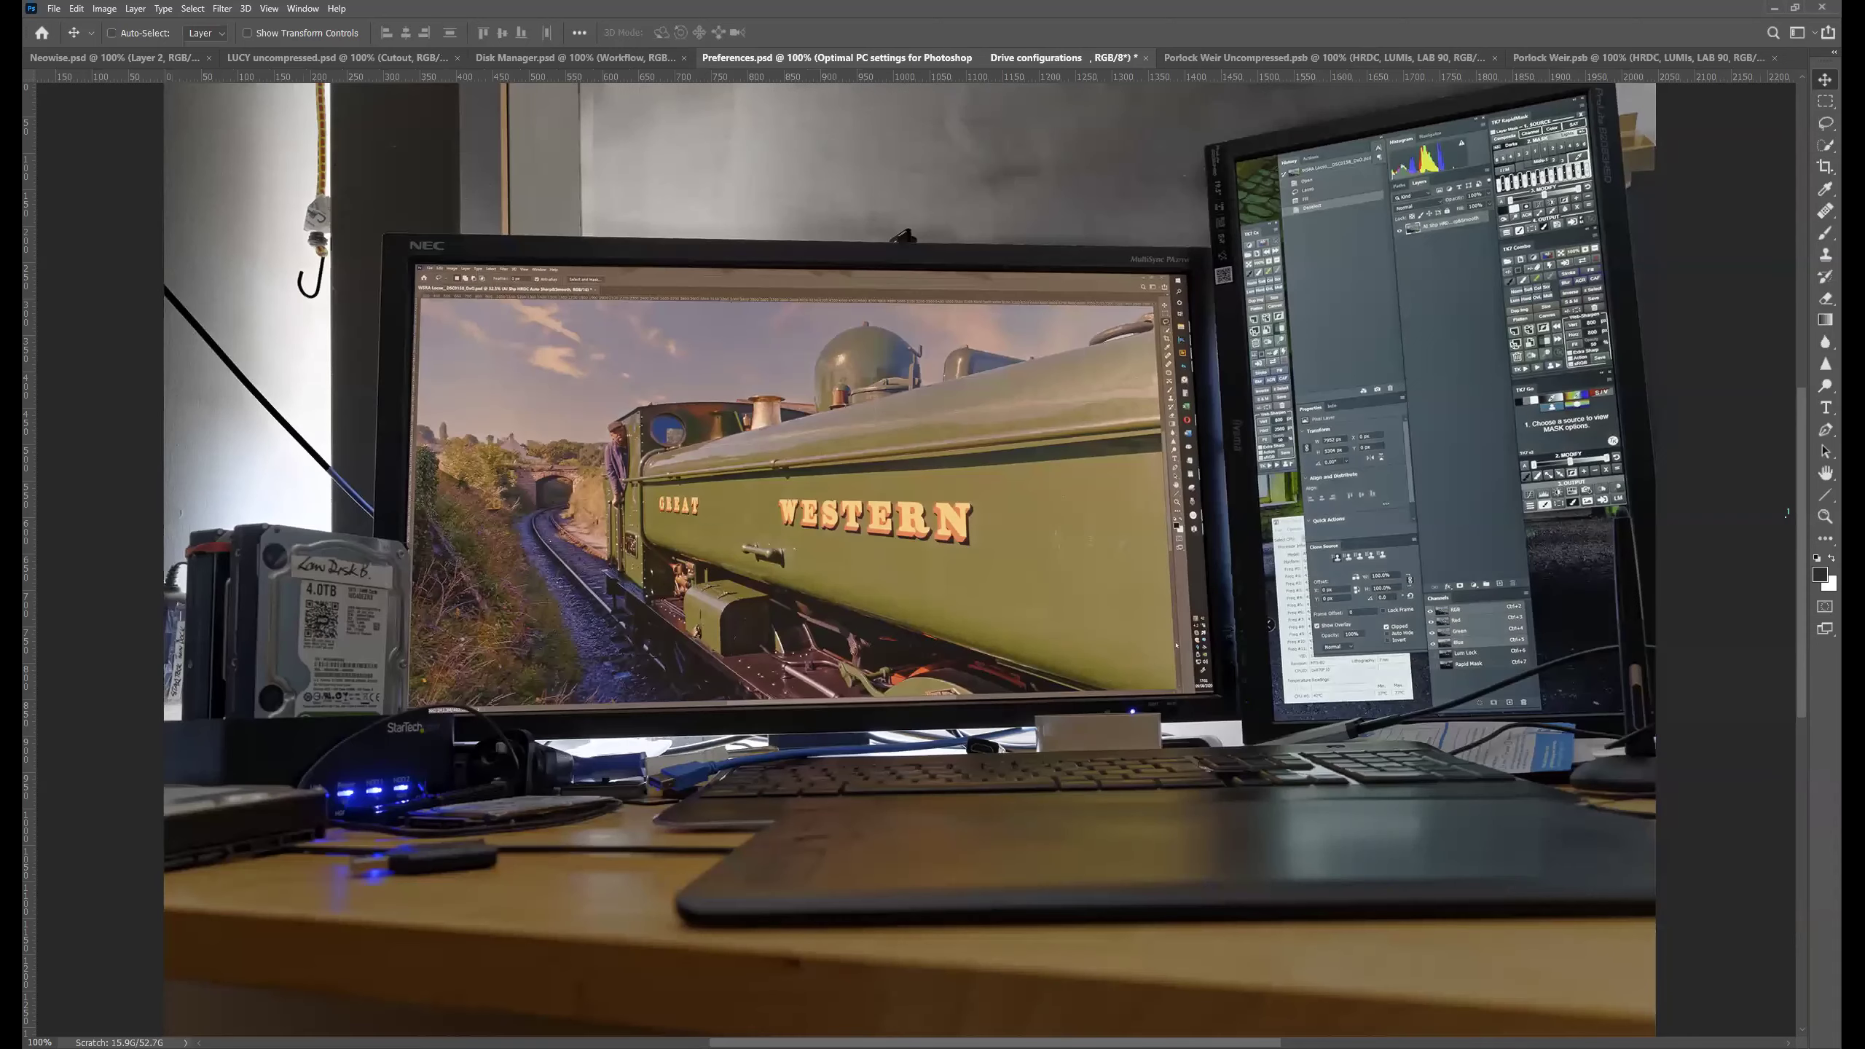
key(alt+[)
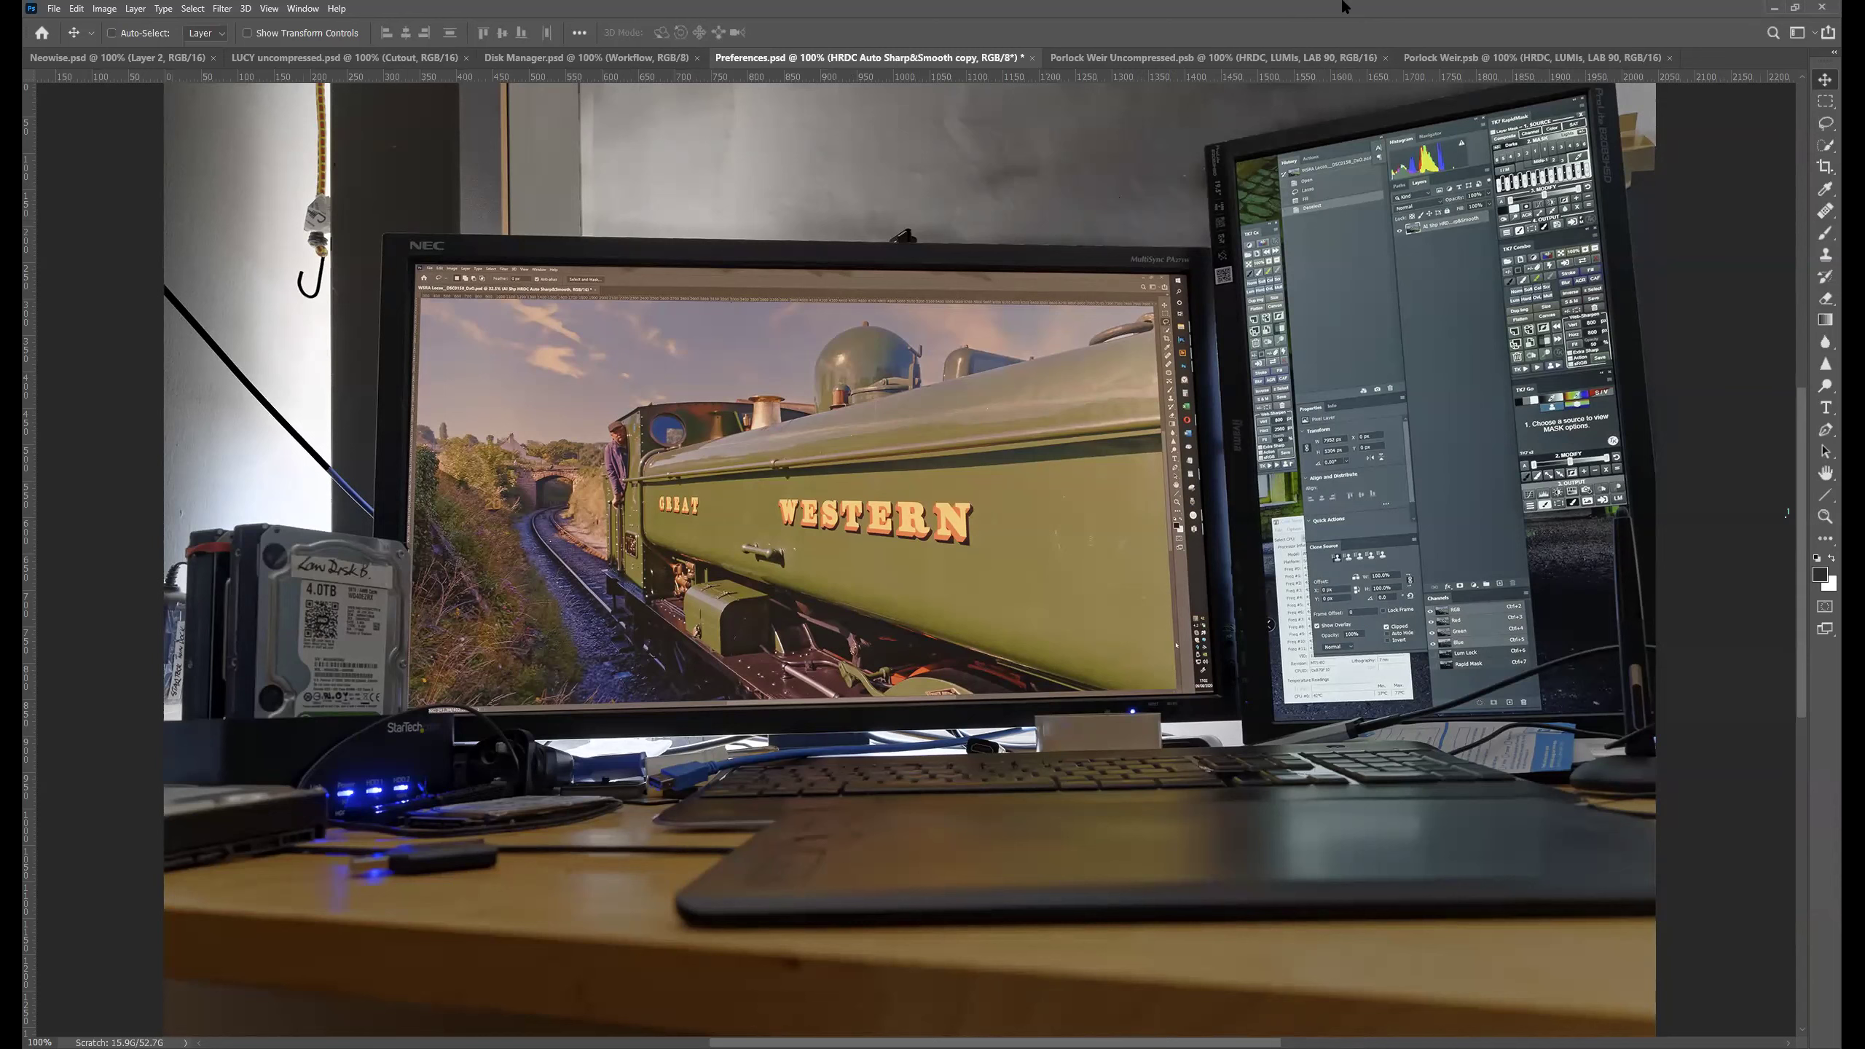
scroll(1244, 437, up, 1)
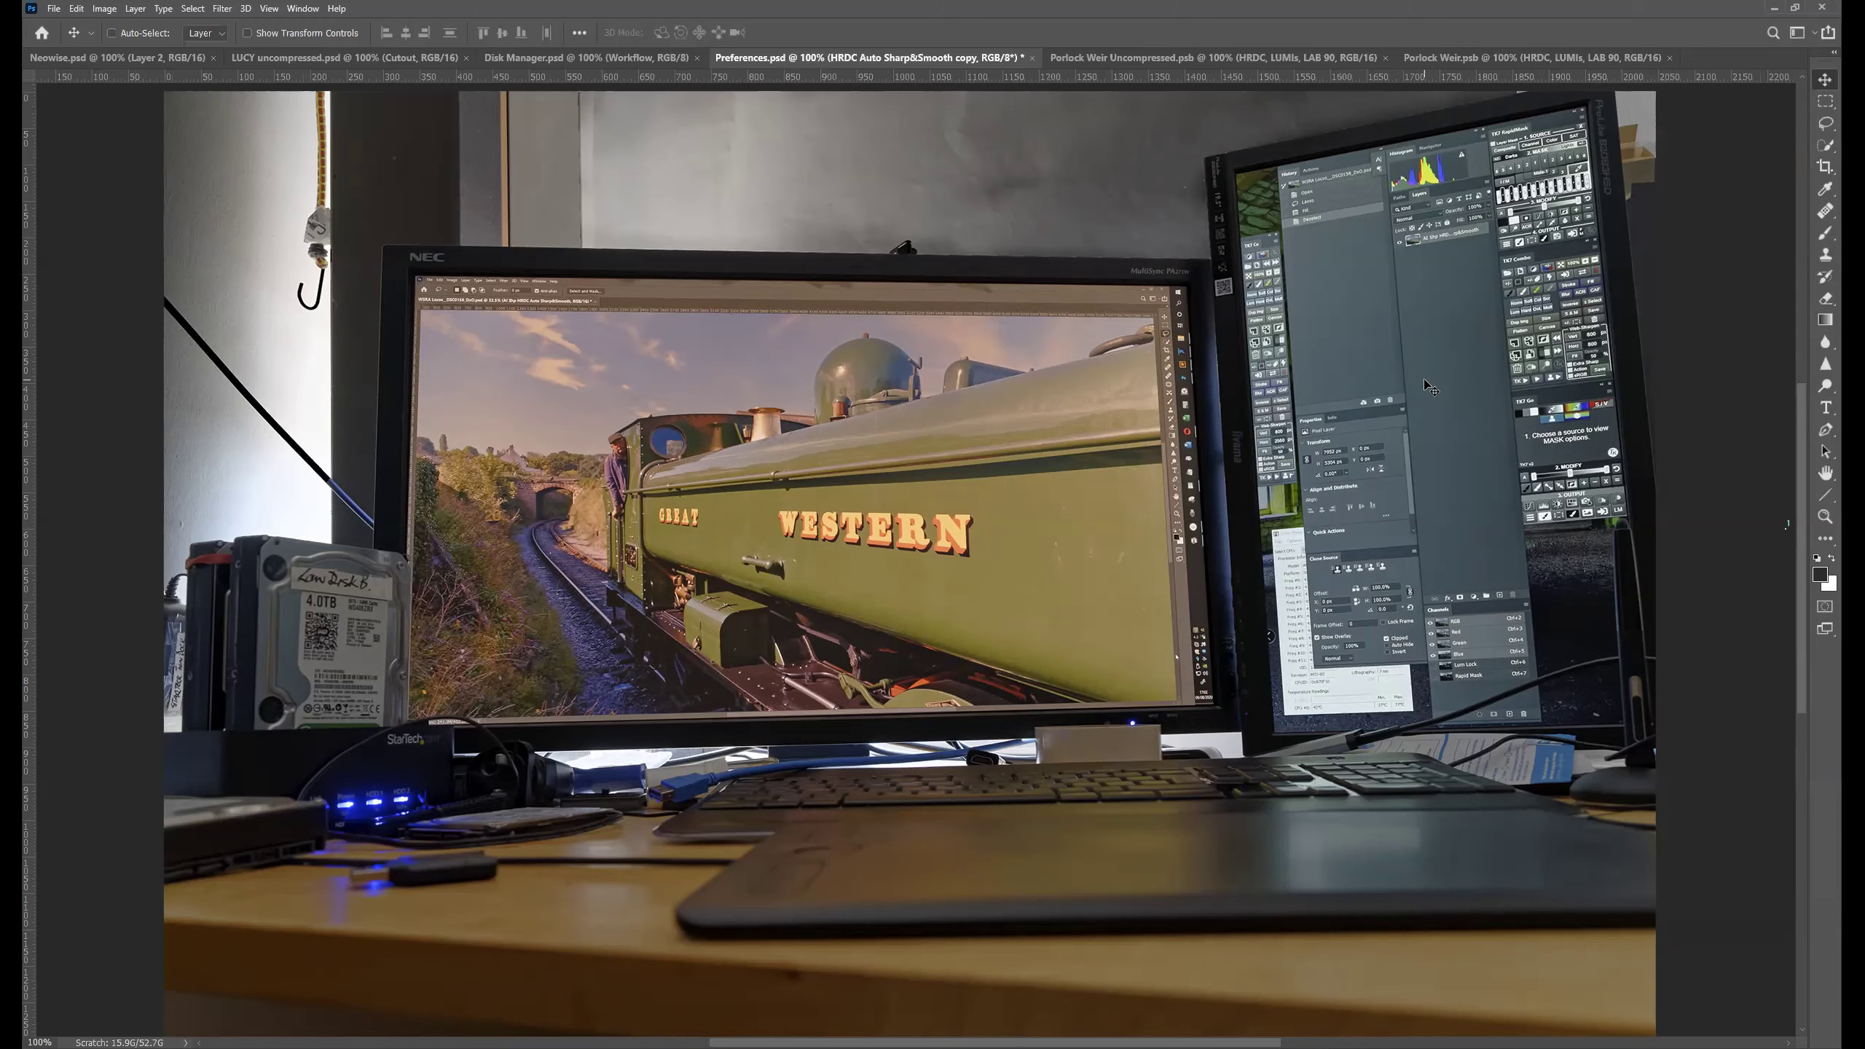
scroll(1428, 385, down, 1)
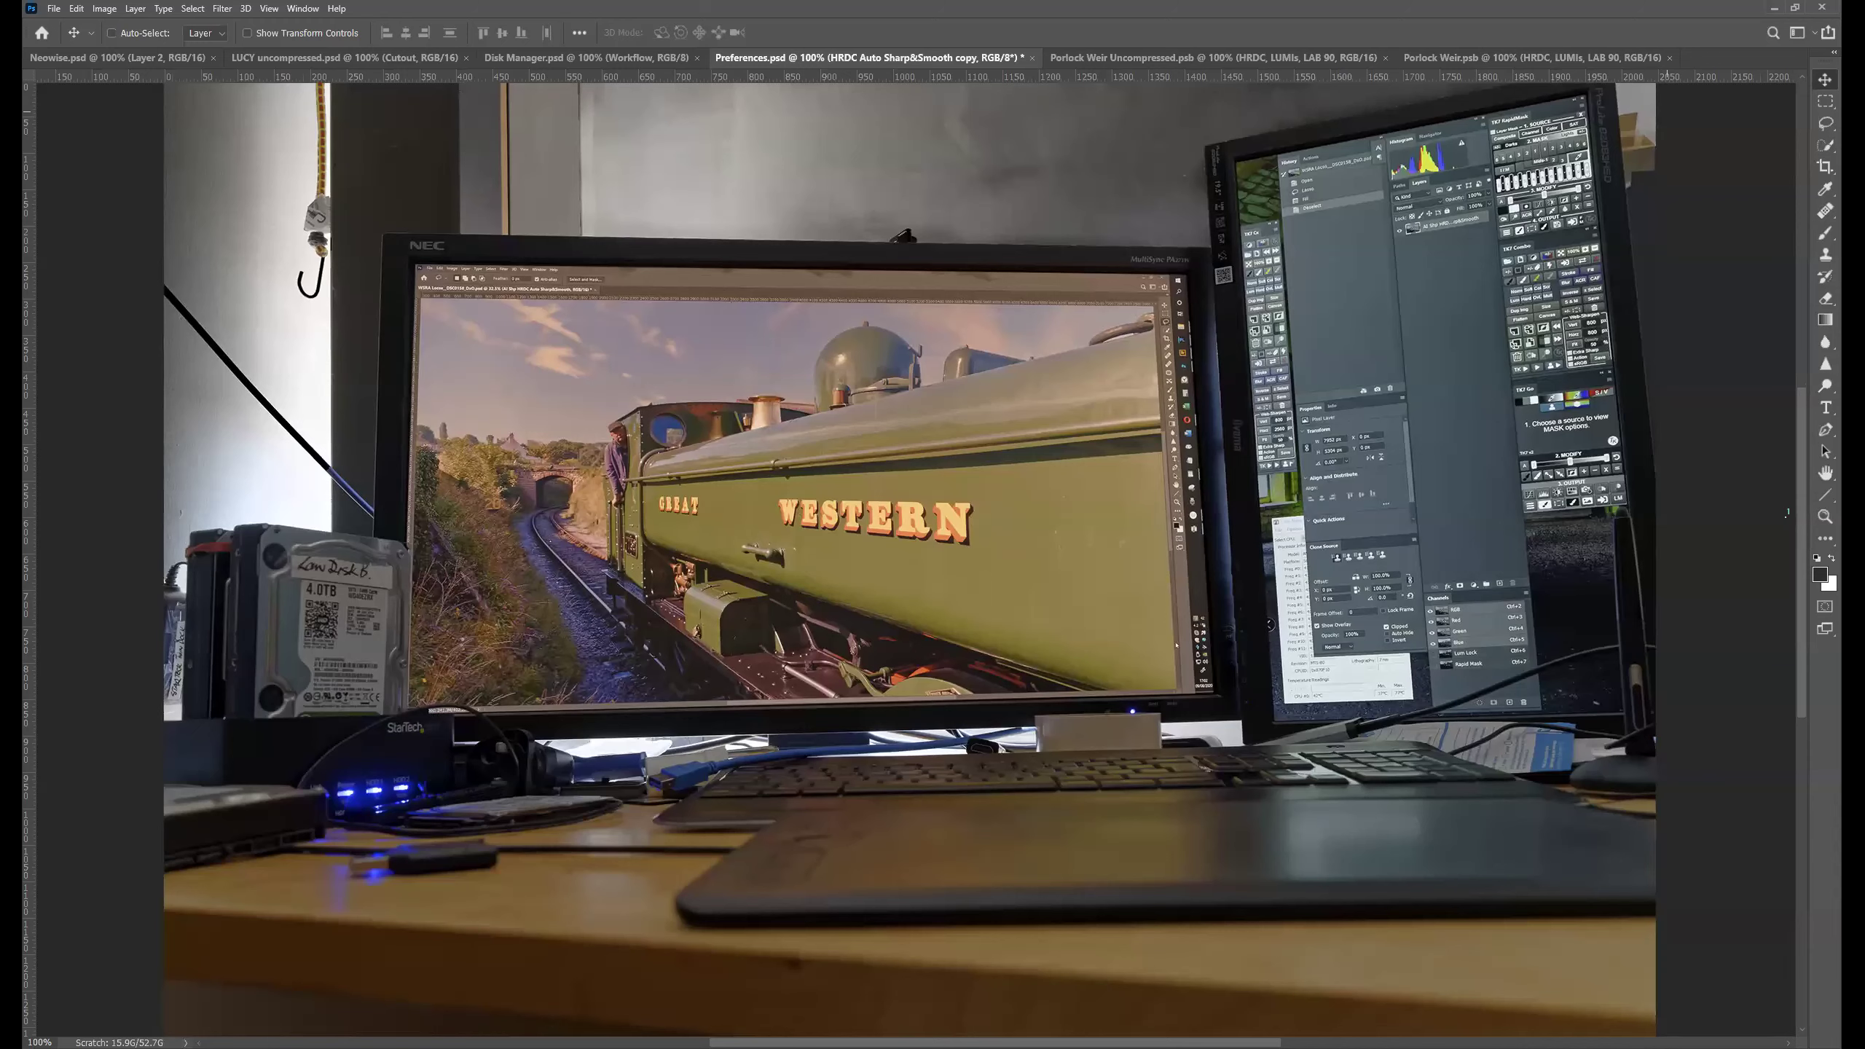
key(F7)
drag(1649, 204, 1269, 129)
key(F7)
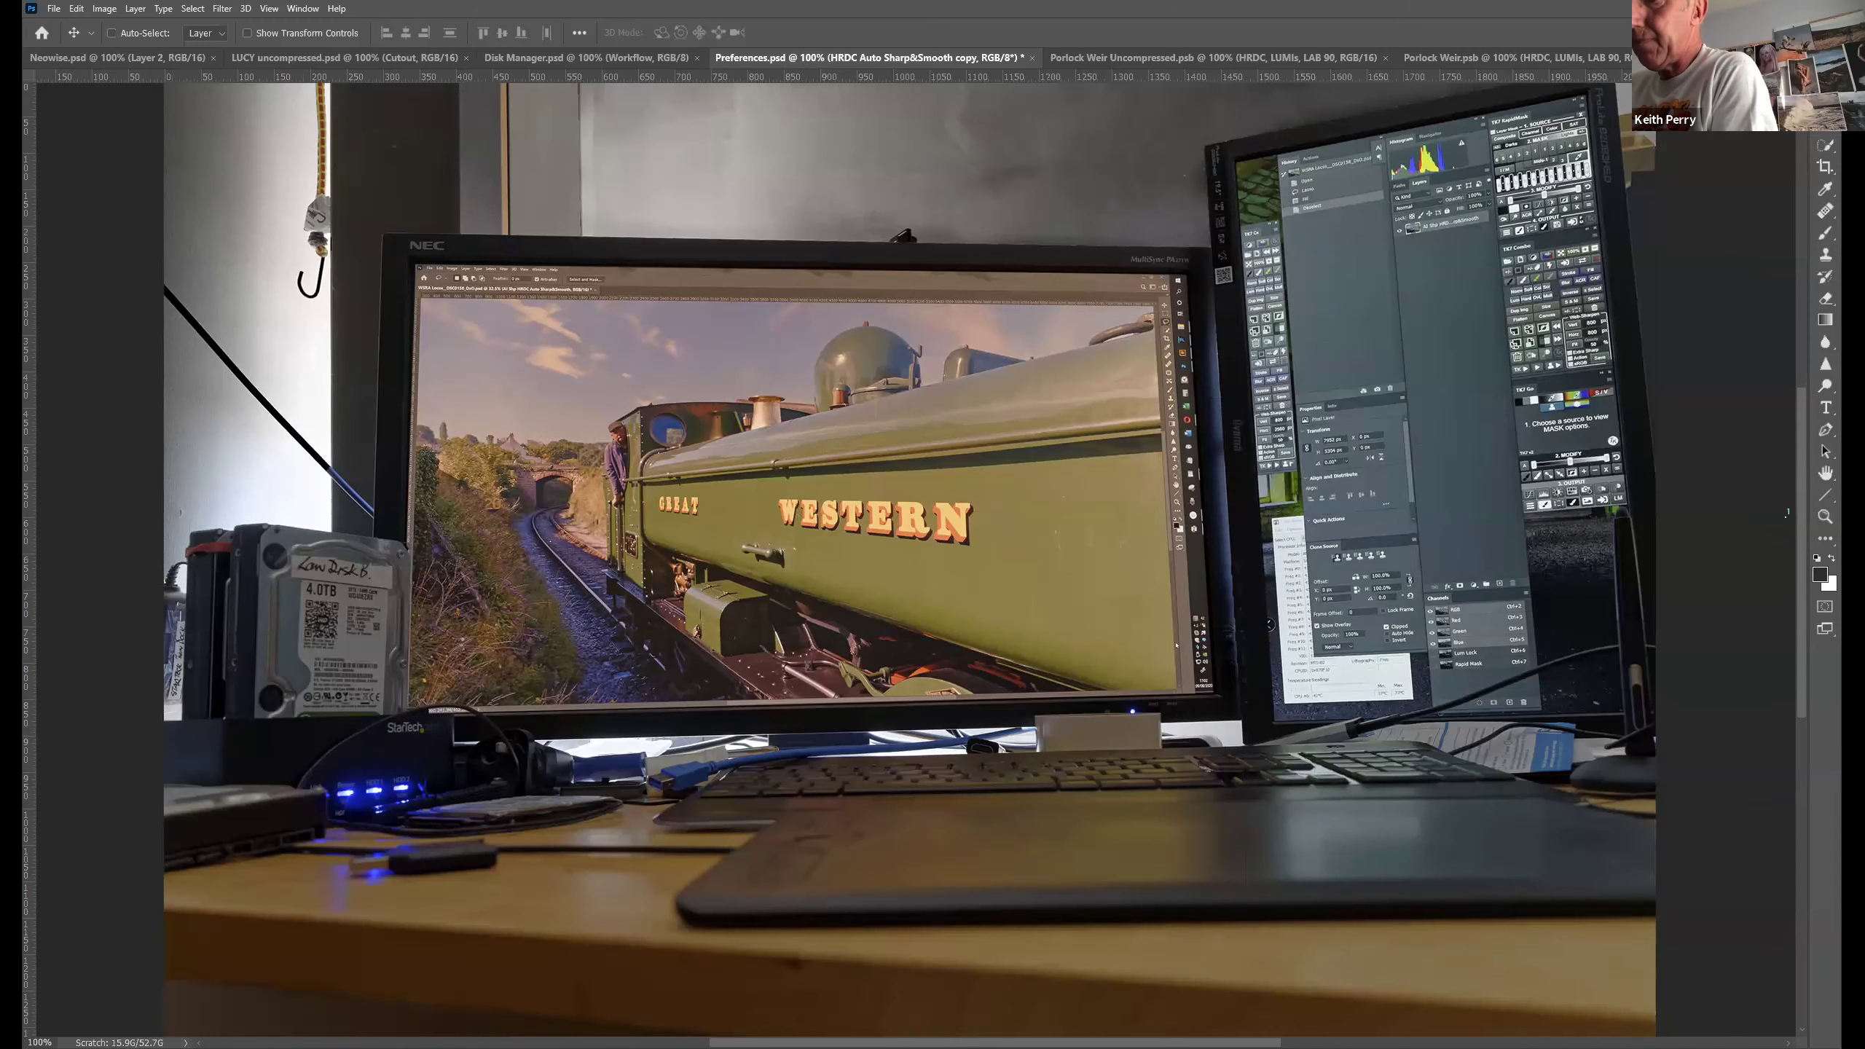
key(F9)
drag(1550, 248, 1680, 188)
key(F9)
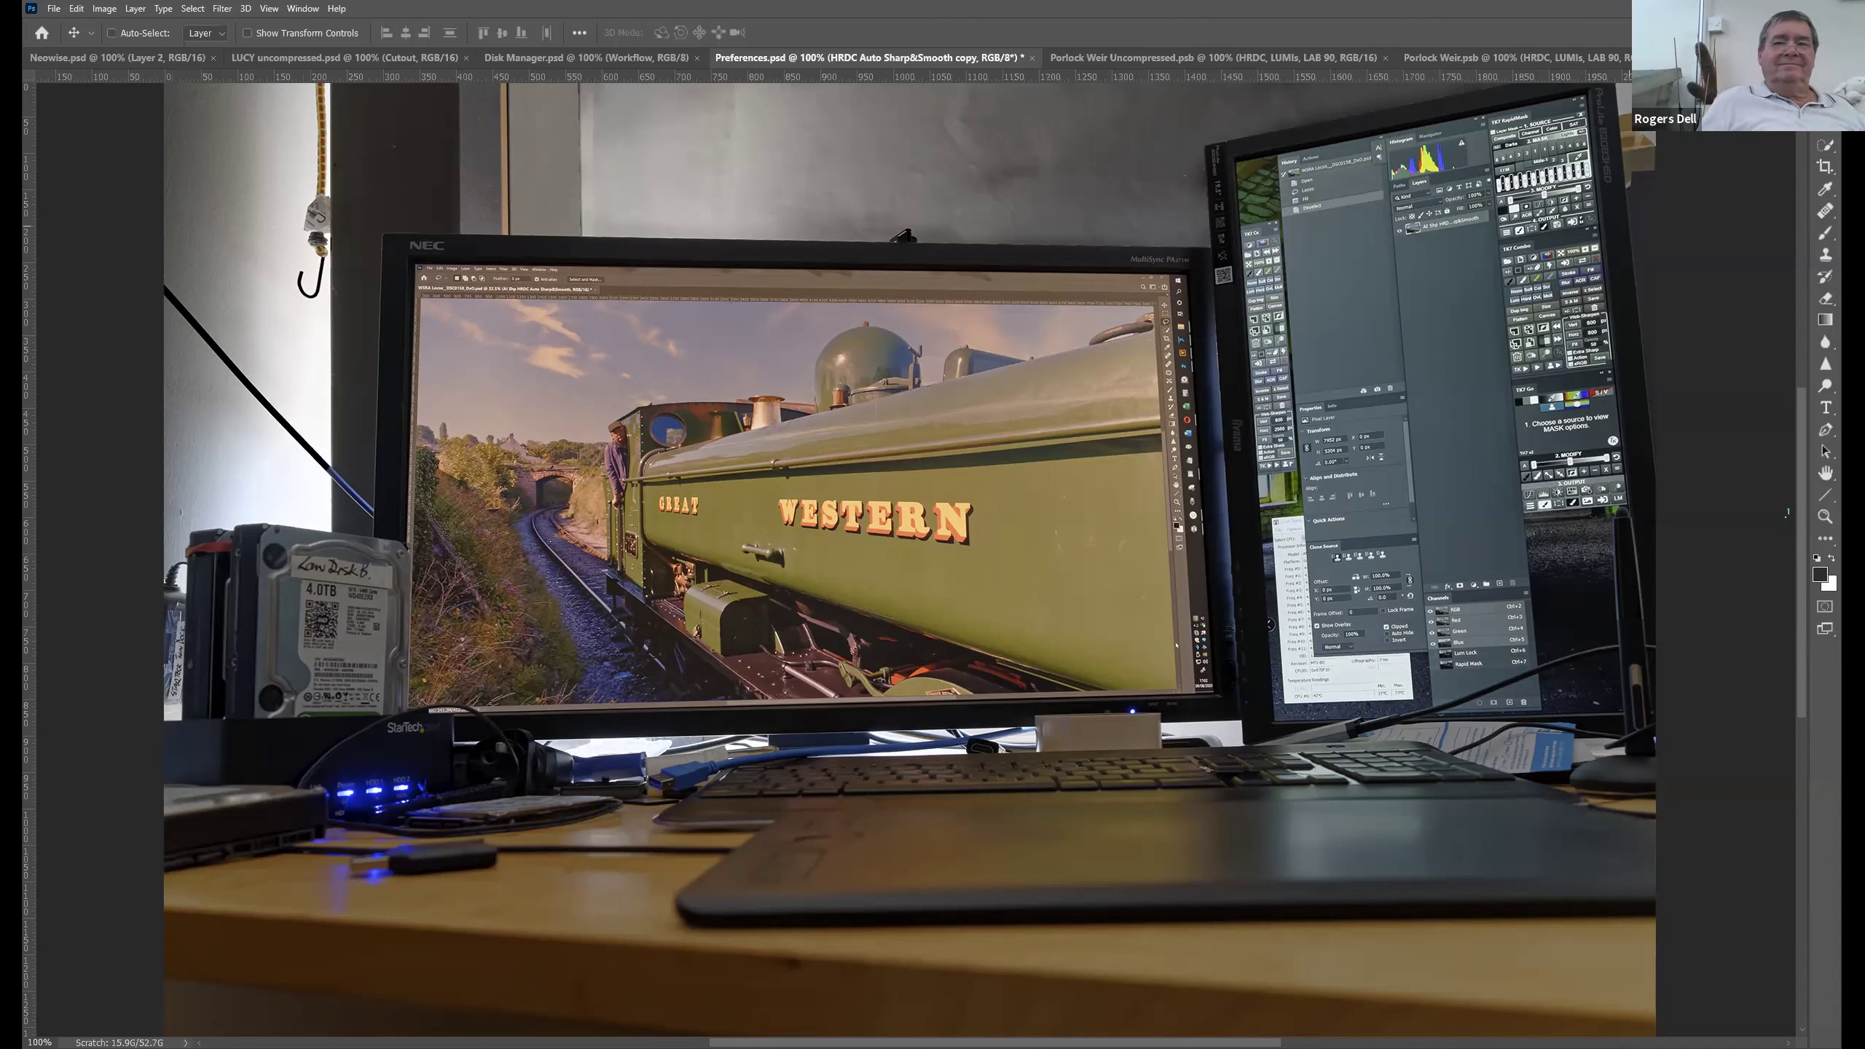
Display the document's layer list over the second monitor in the photo, look through it, and hide it again
key(F7)
drag(1429, 177, 1384, 155)
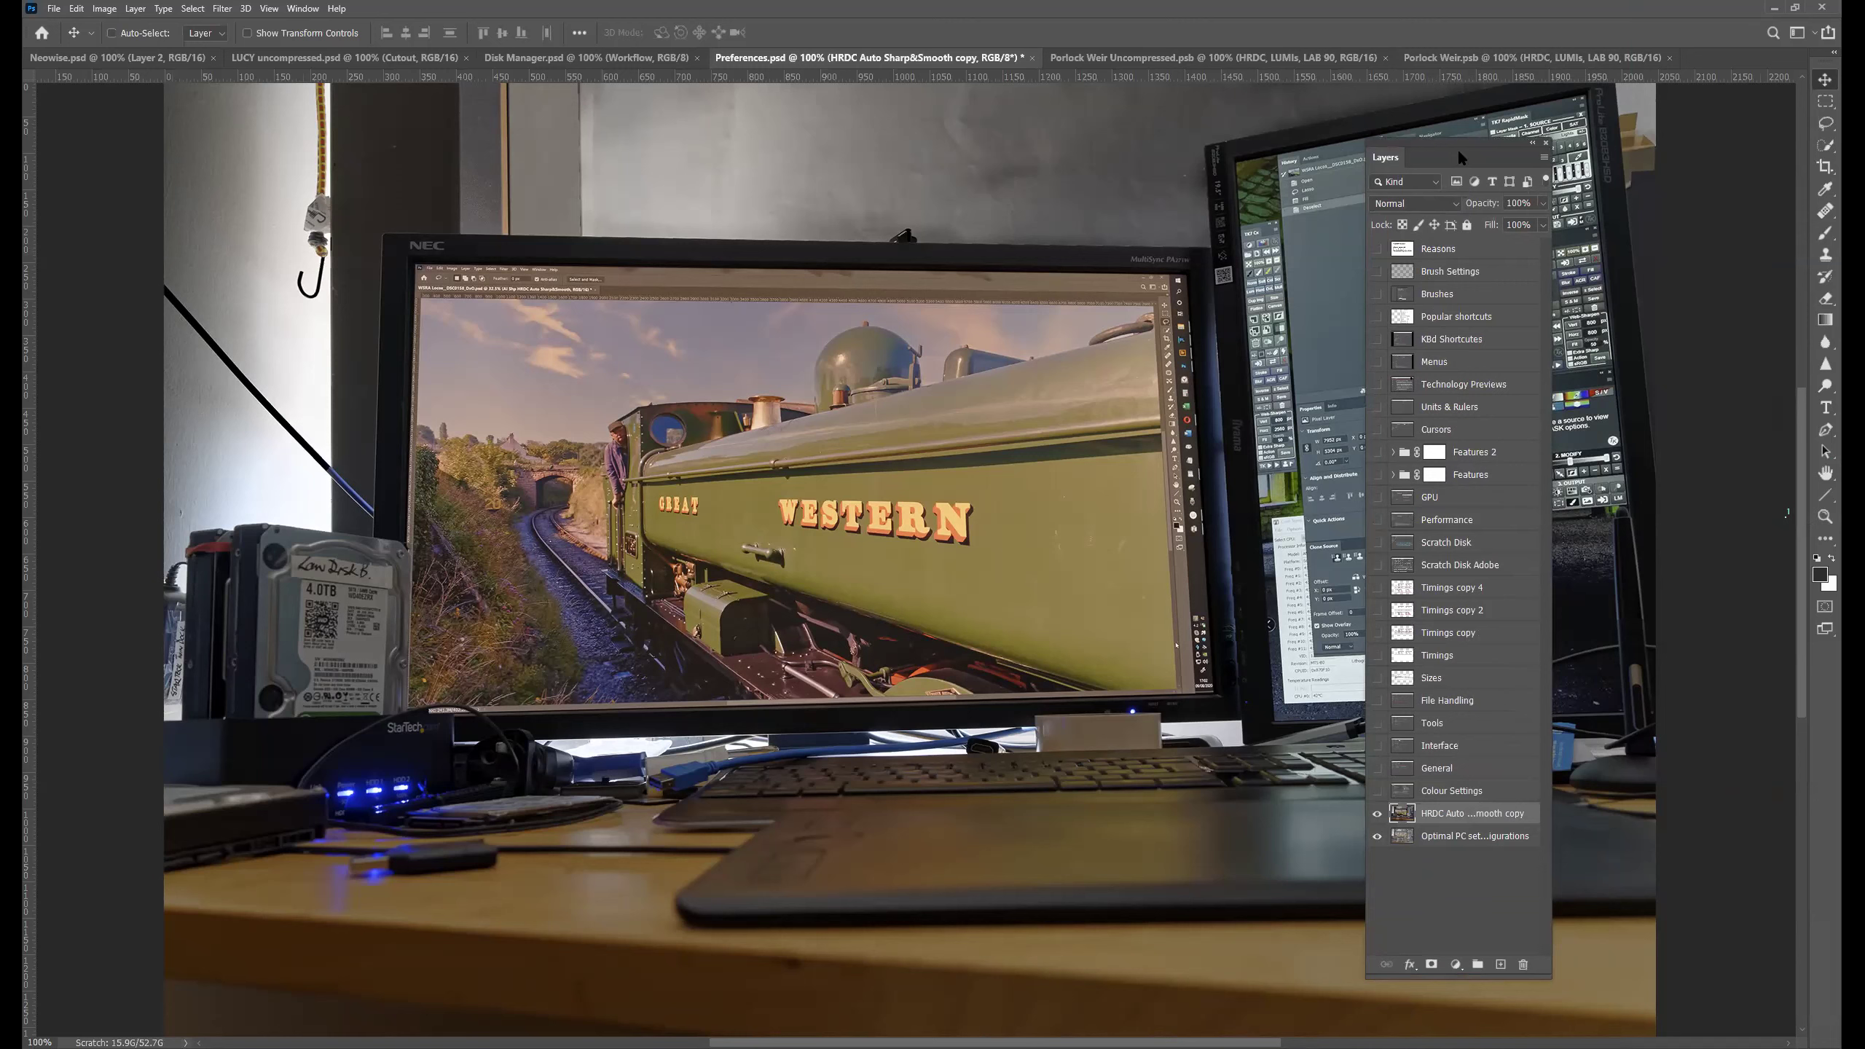
key(F7)
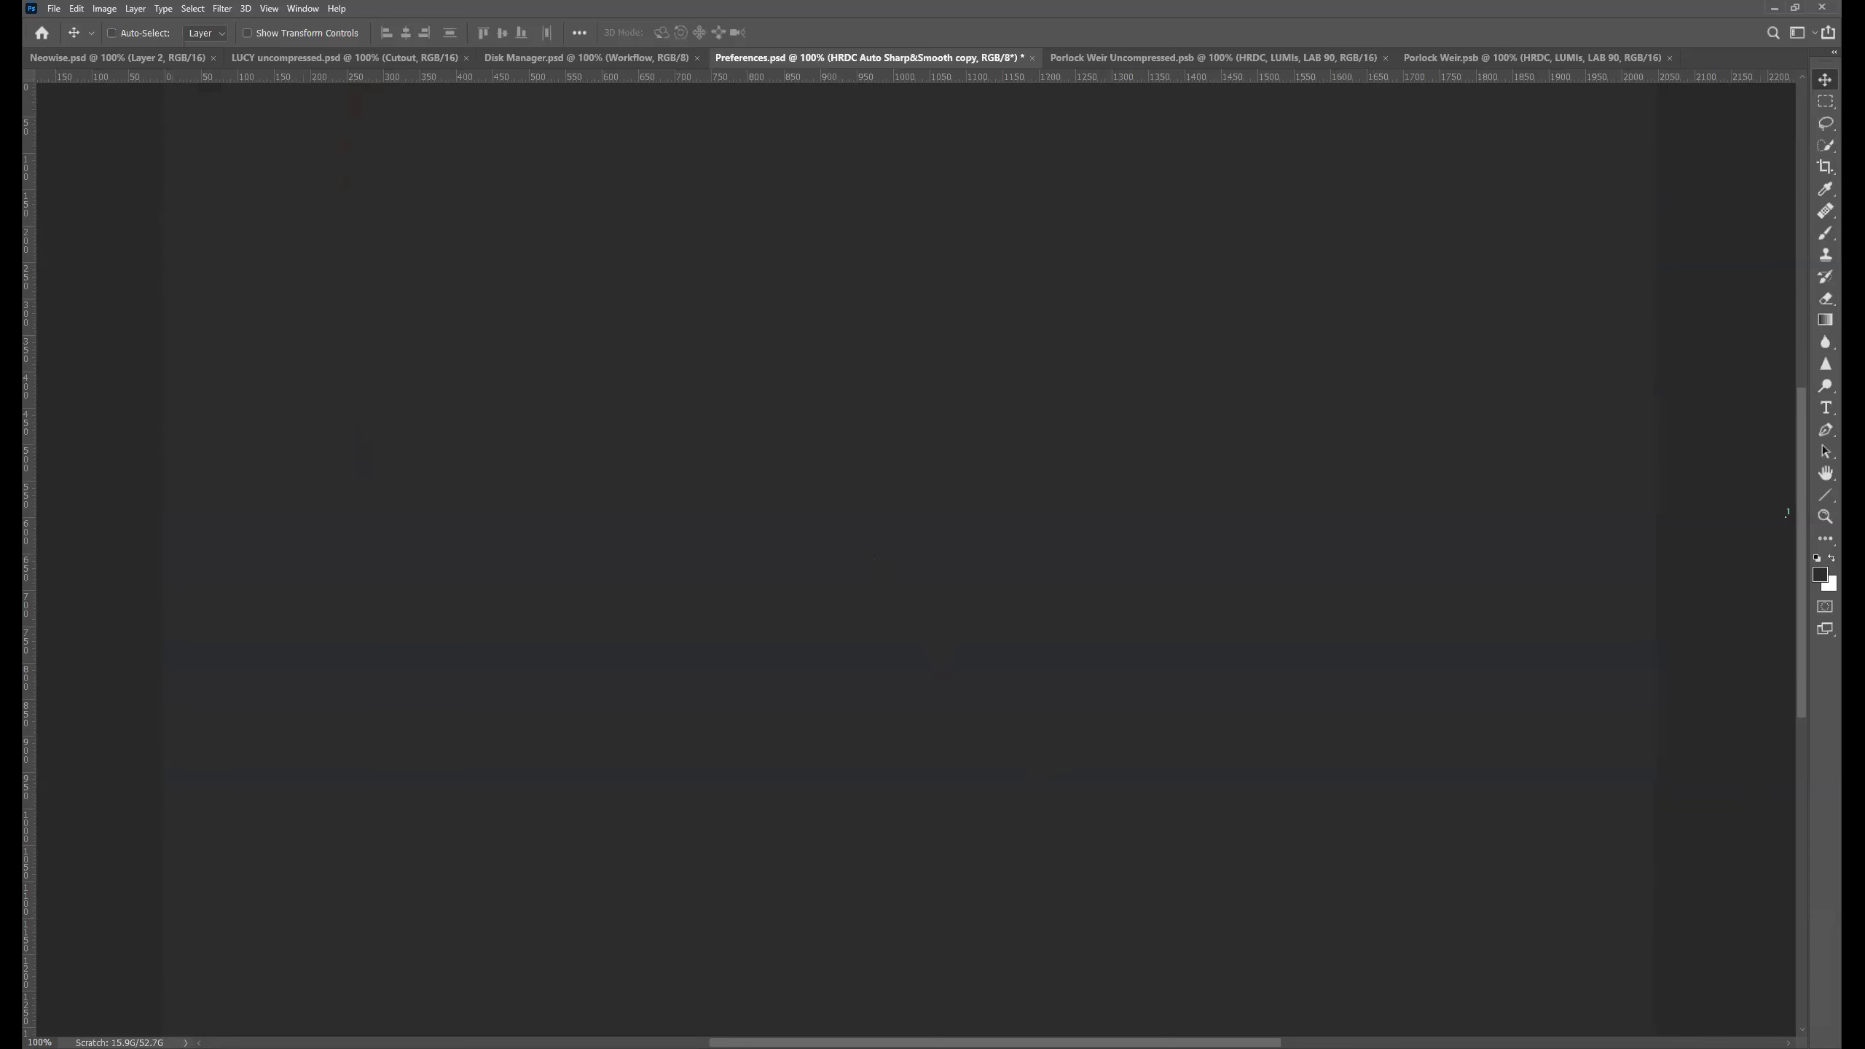
Examine the working spaces and policies in the Color Settings dialog and close it without changing anything
key(ctrl+shift+k)
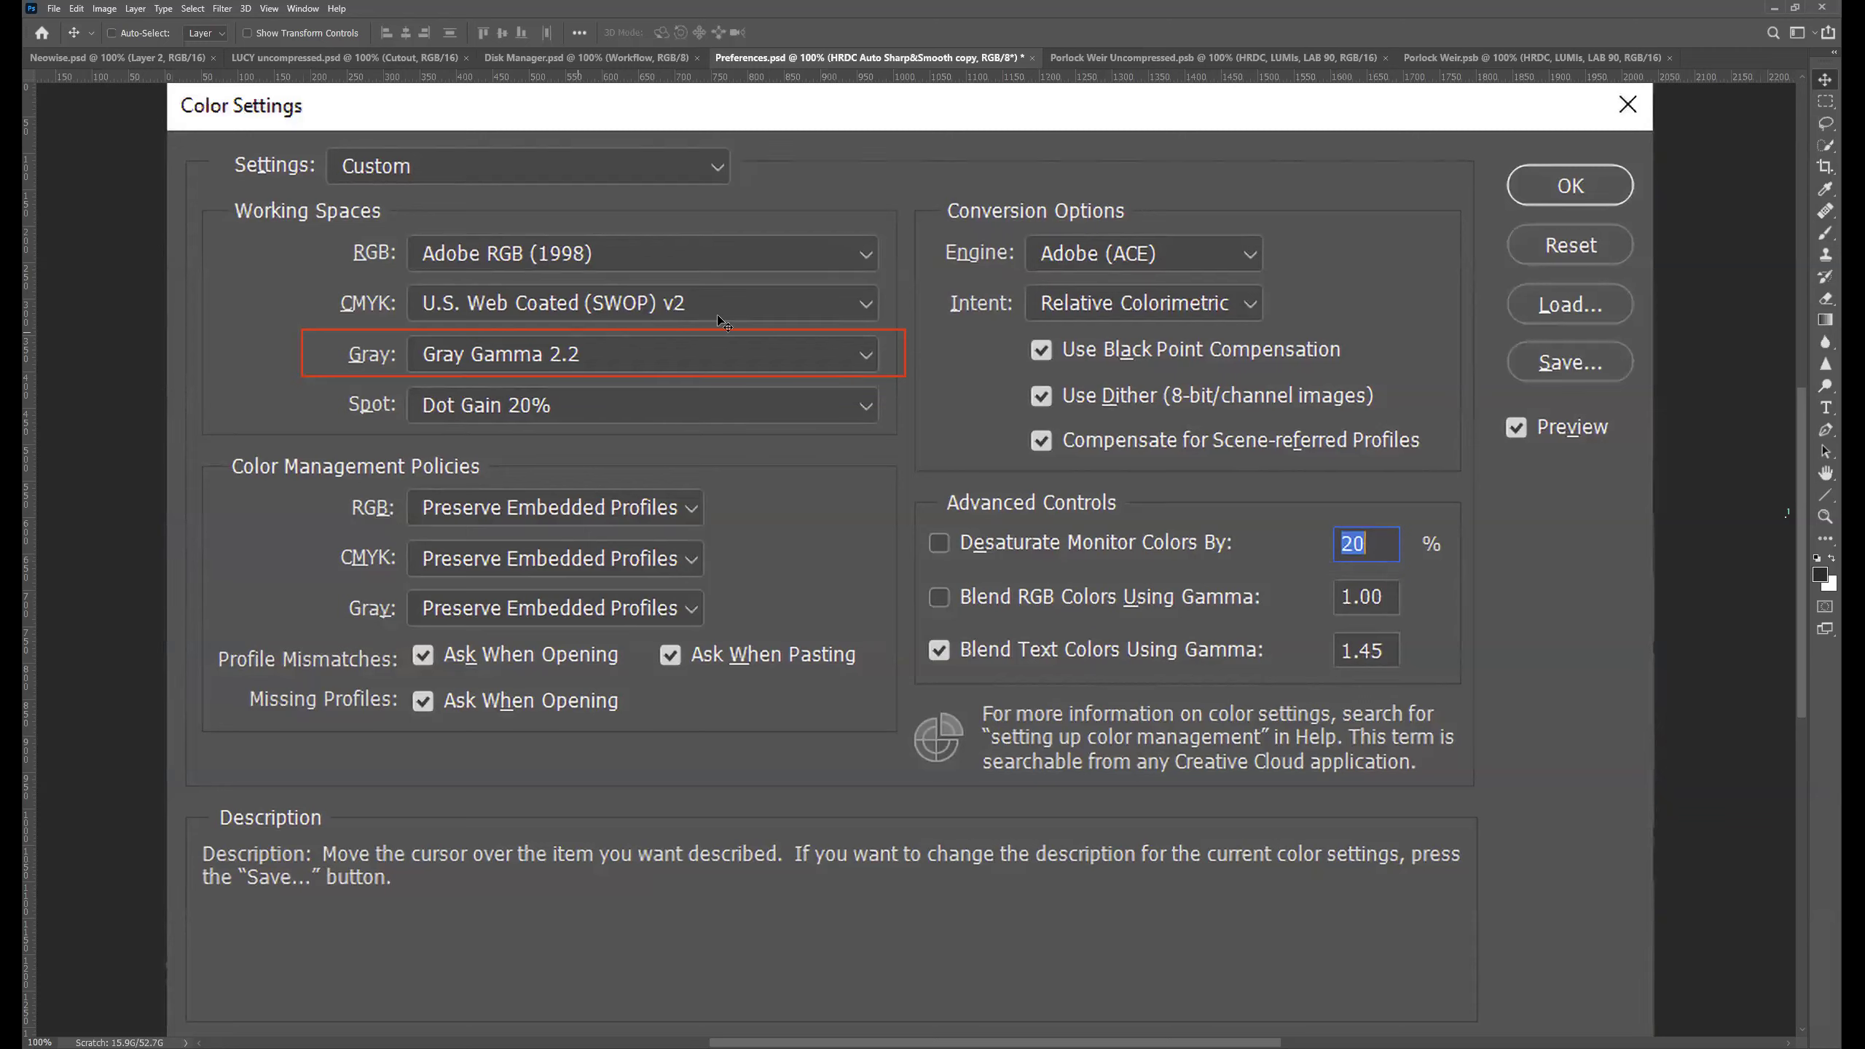
click(75, 10)
click(76, 8)
click(157, 238)
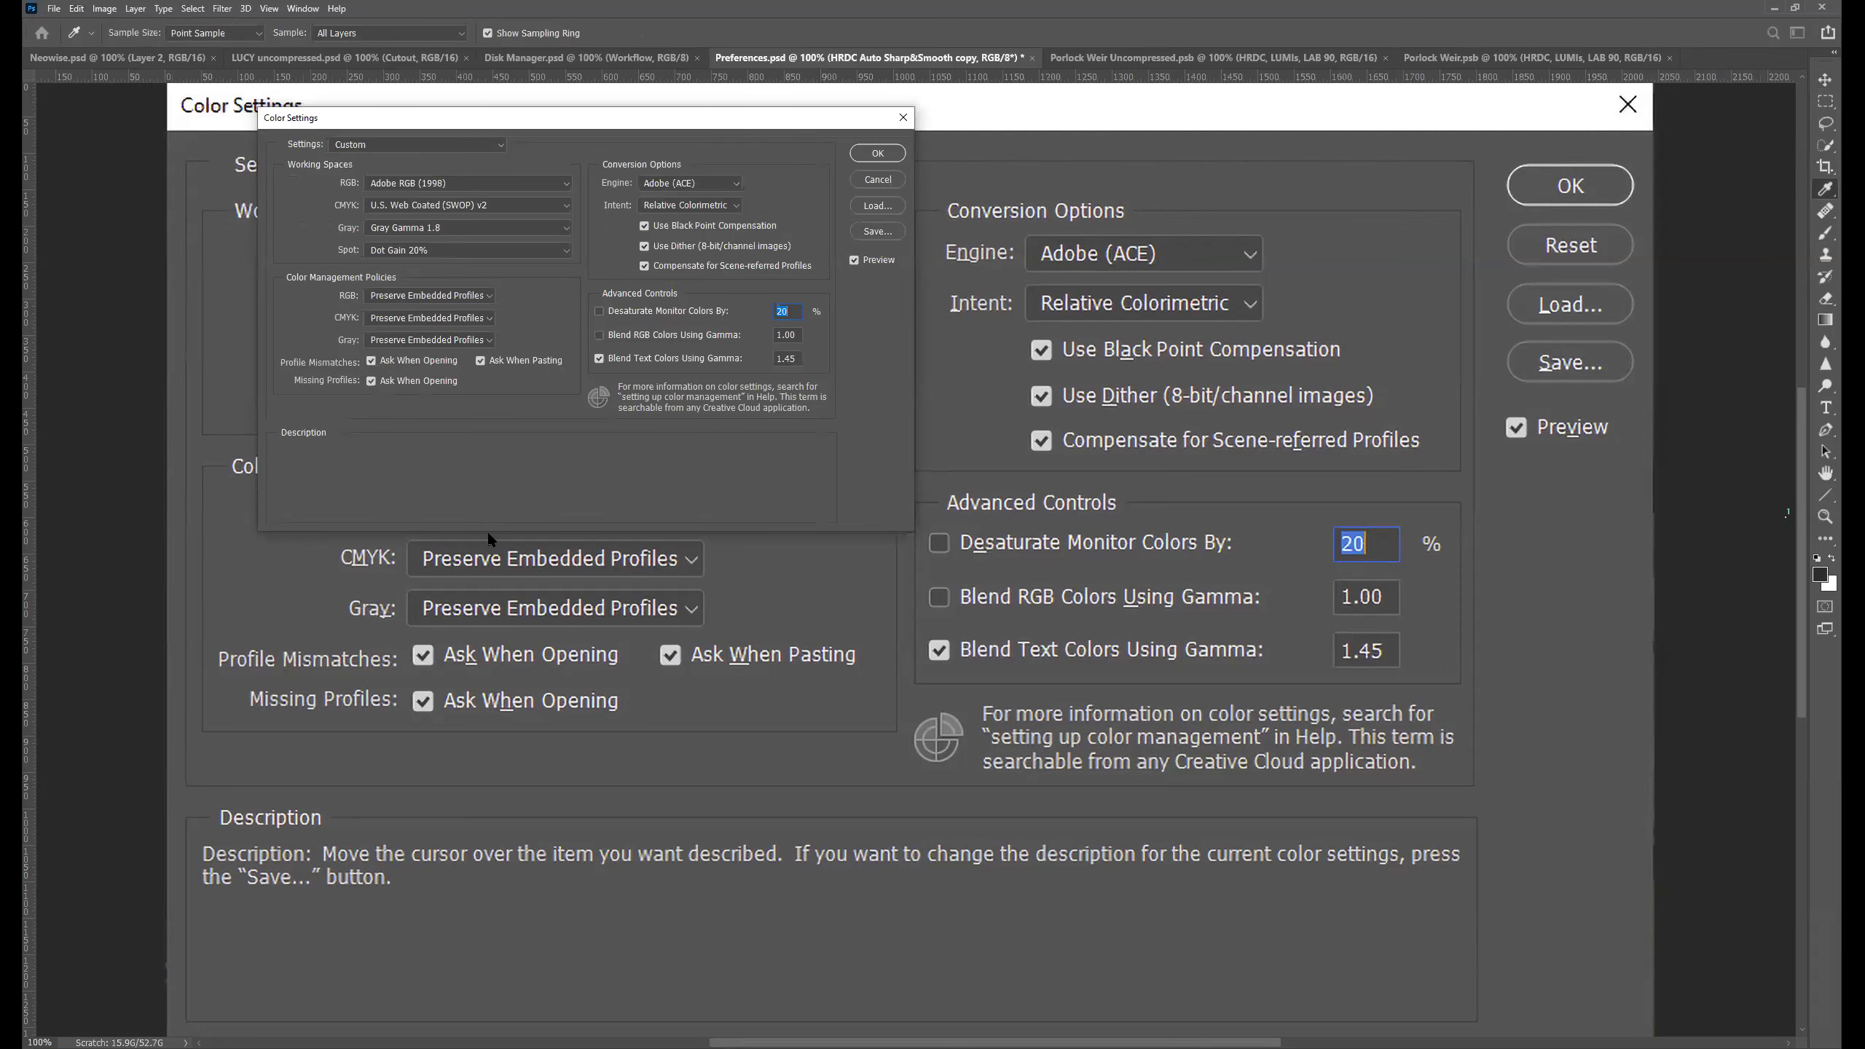
click(903, 117)
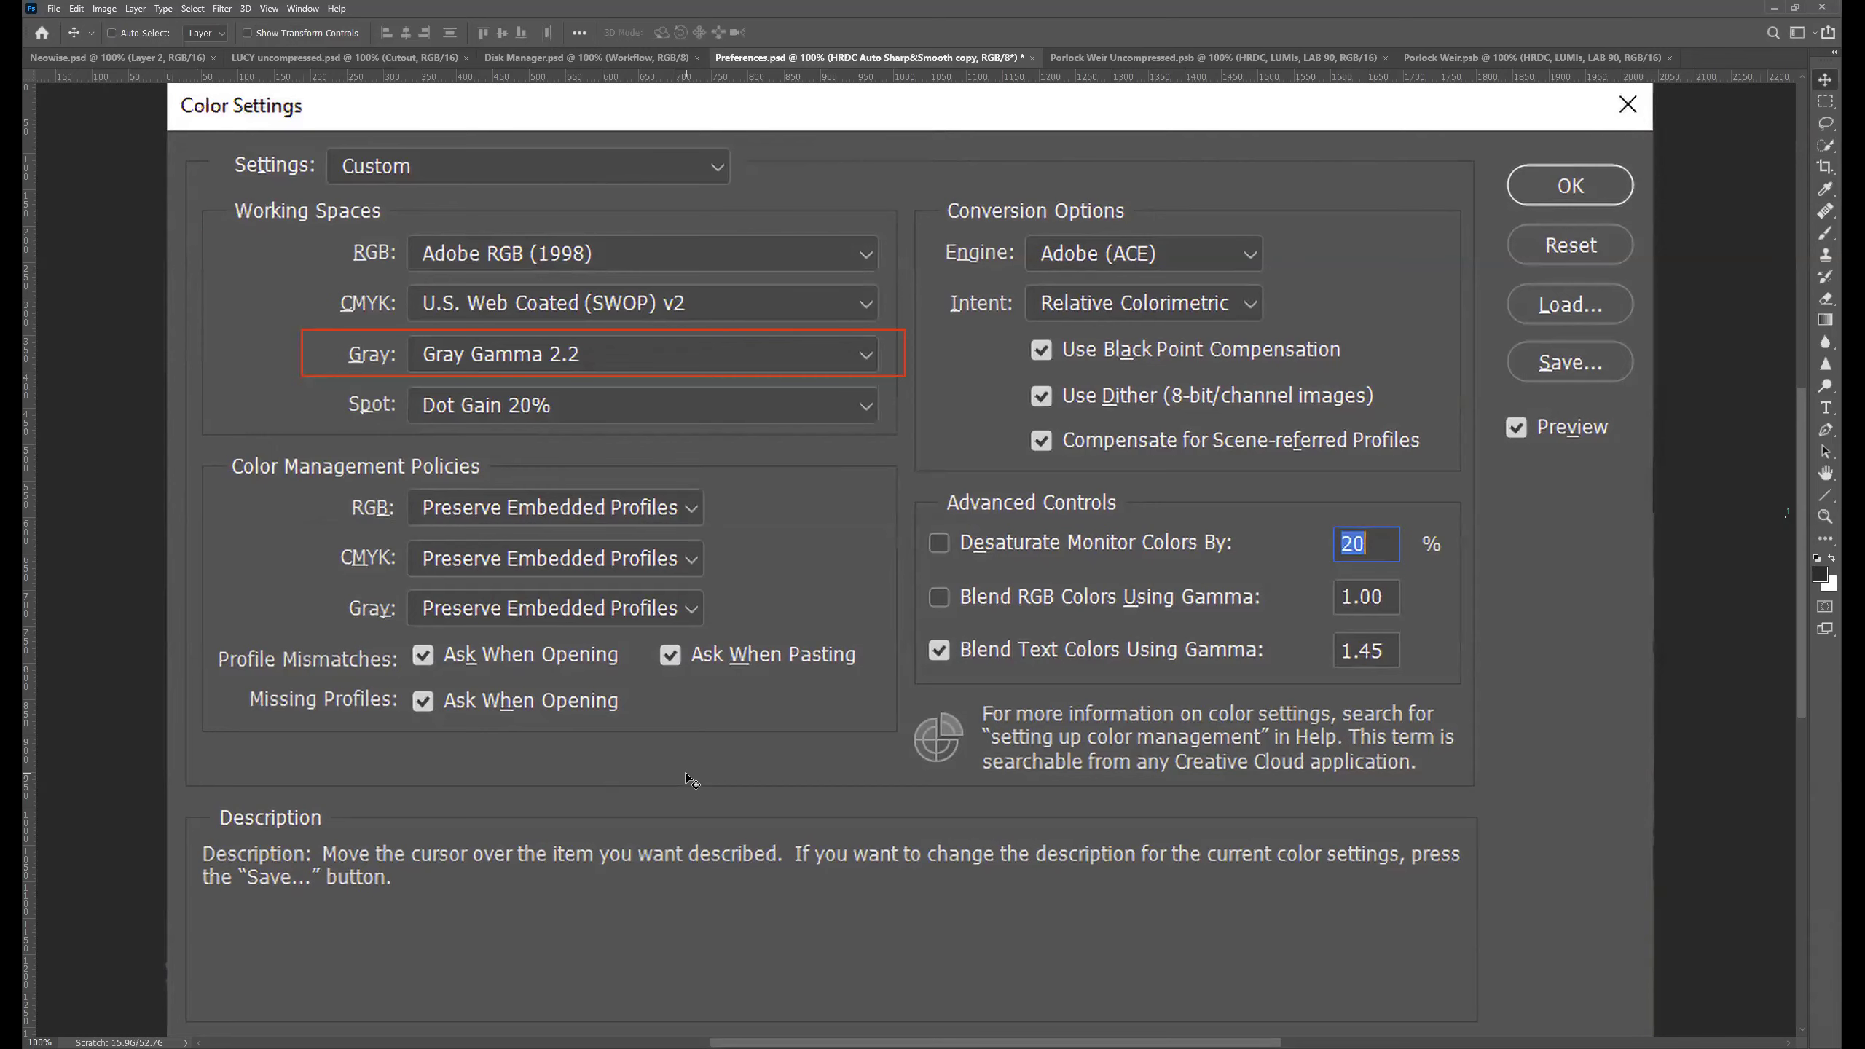
Make Colour Settings the active layer in Preferences.psd
scroll(685, 779, down, 1)
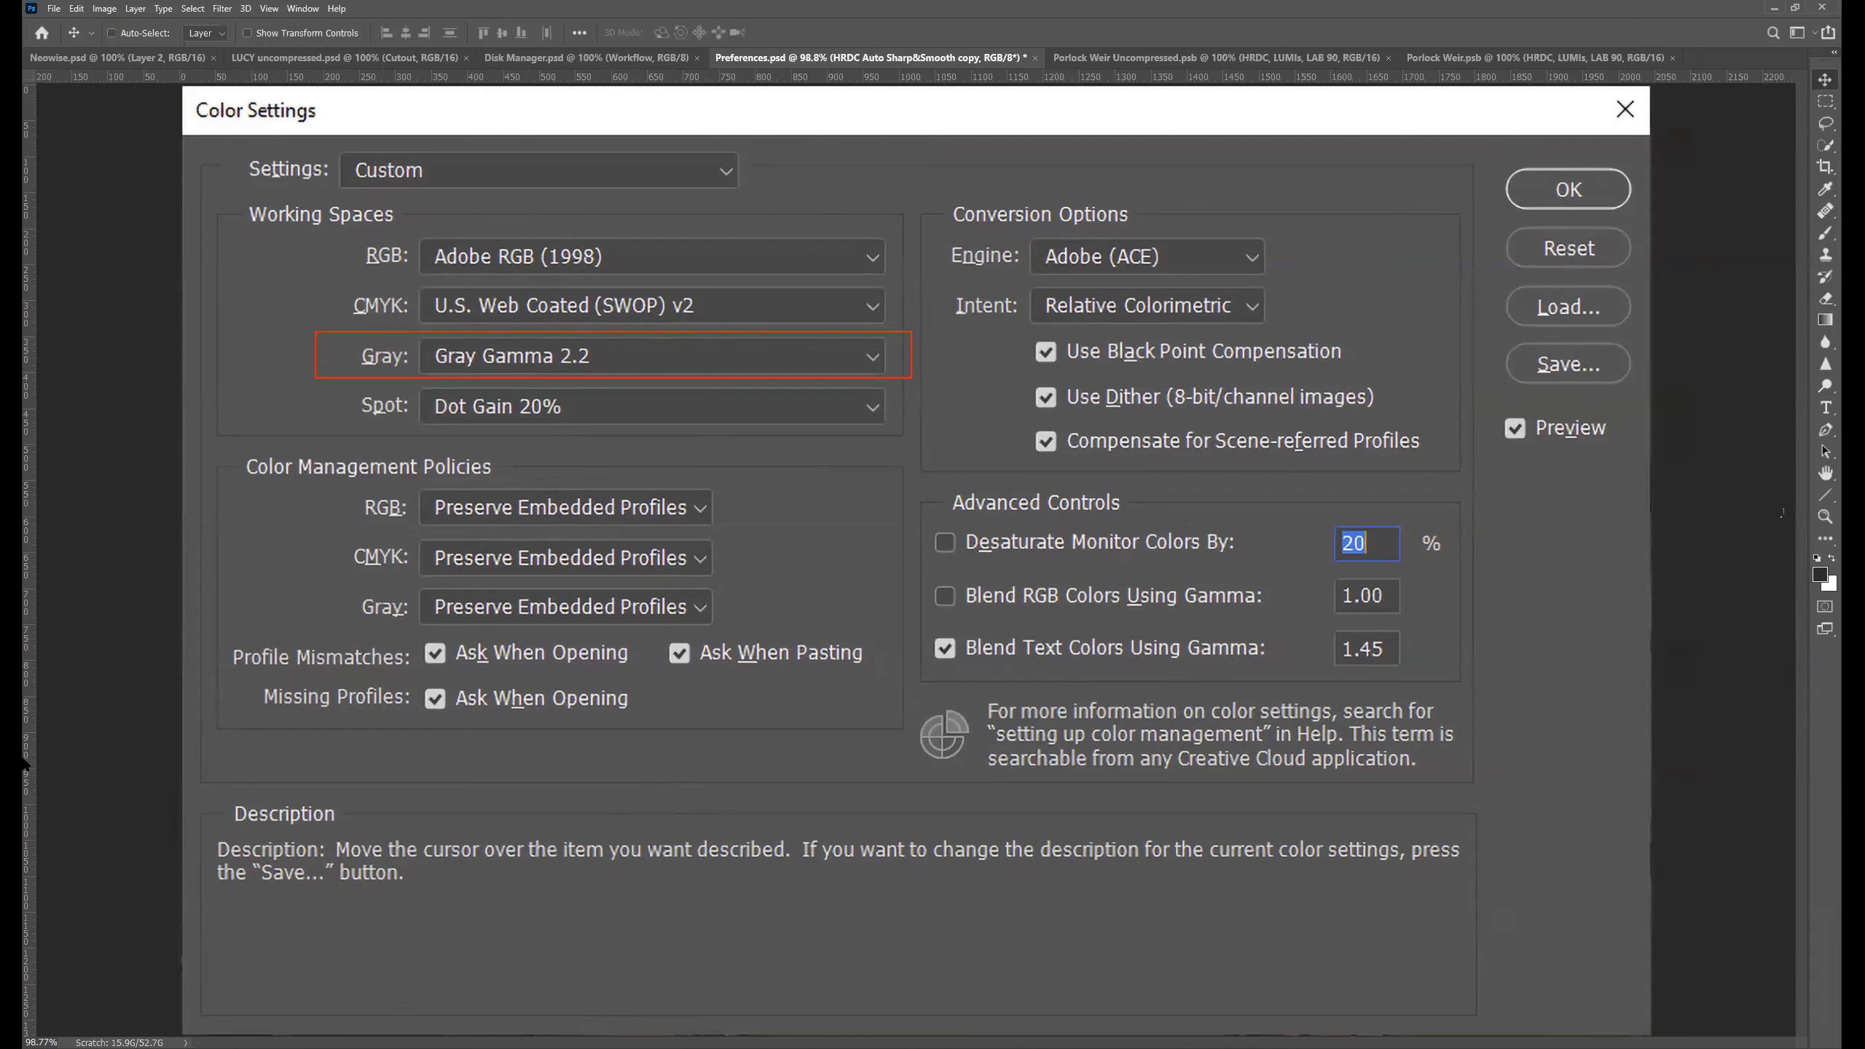
right_click(1248, 816)
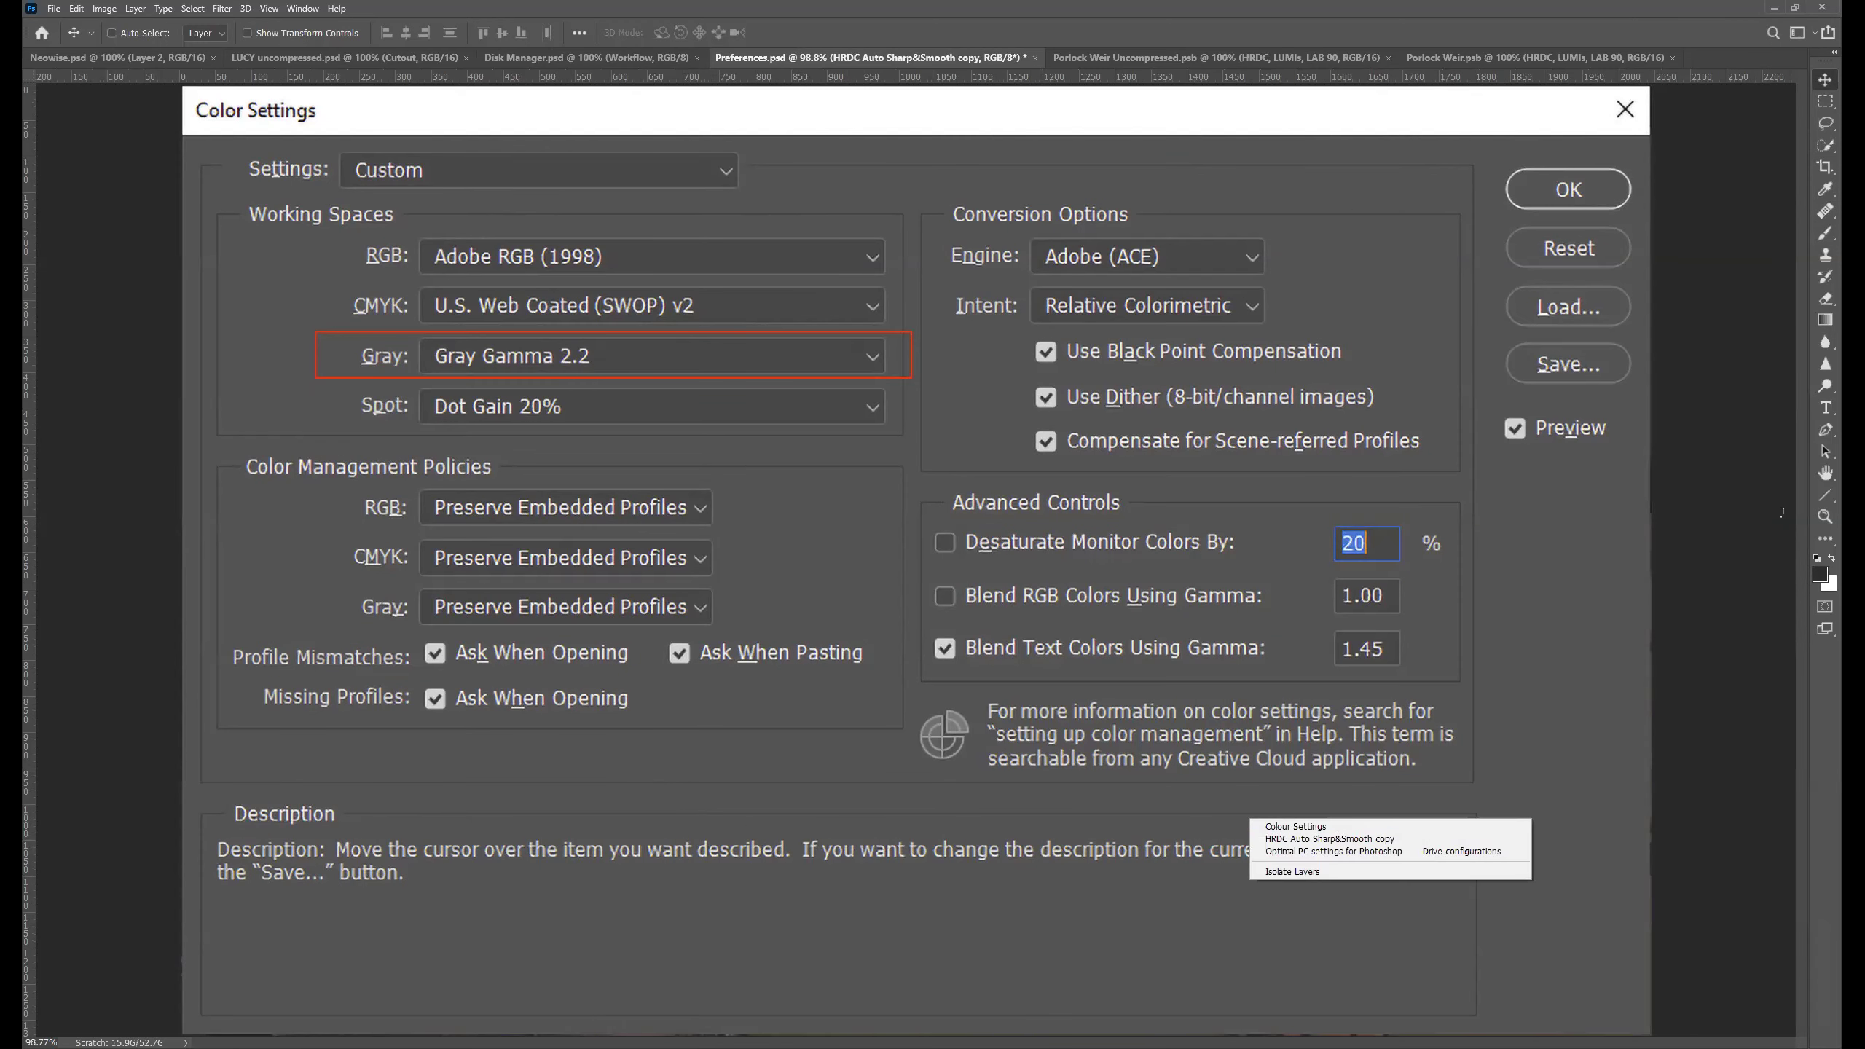
key(Escape)
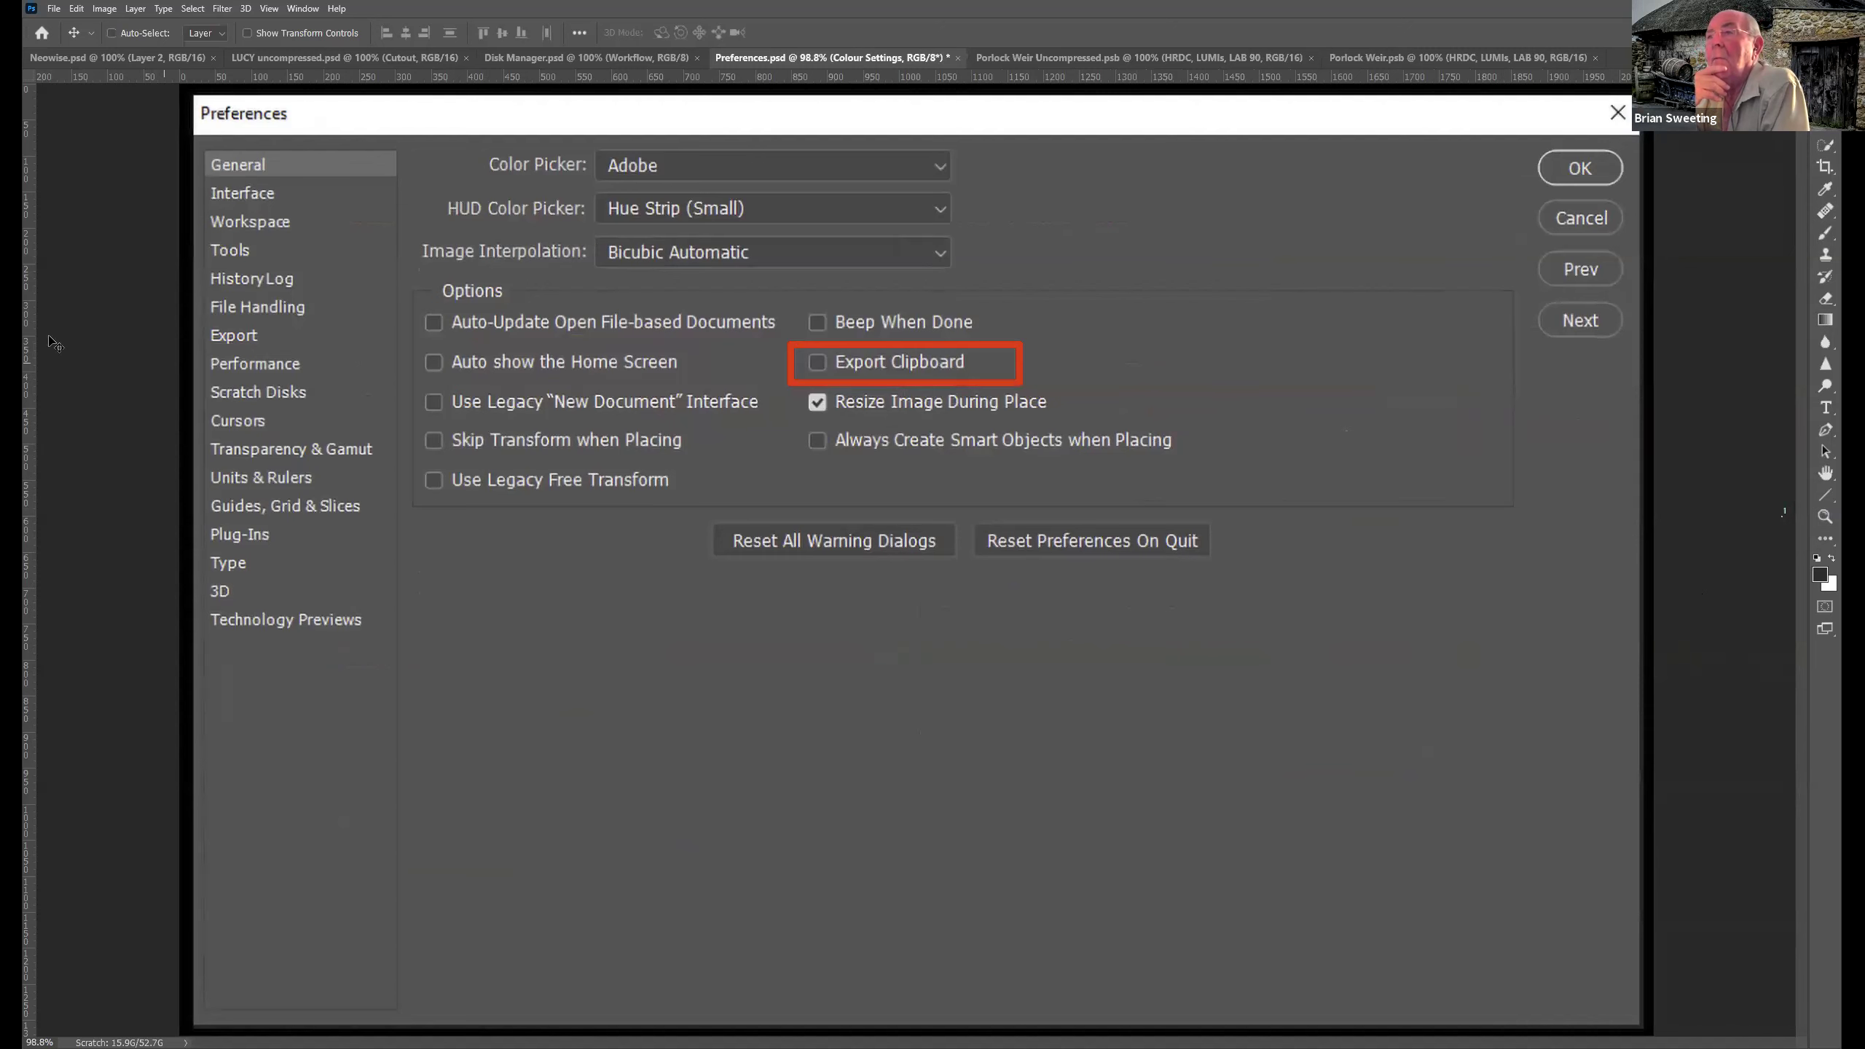
Open the General preferences
click(78, 10)
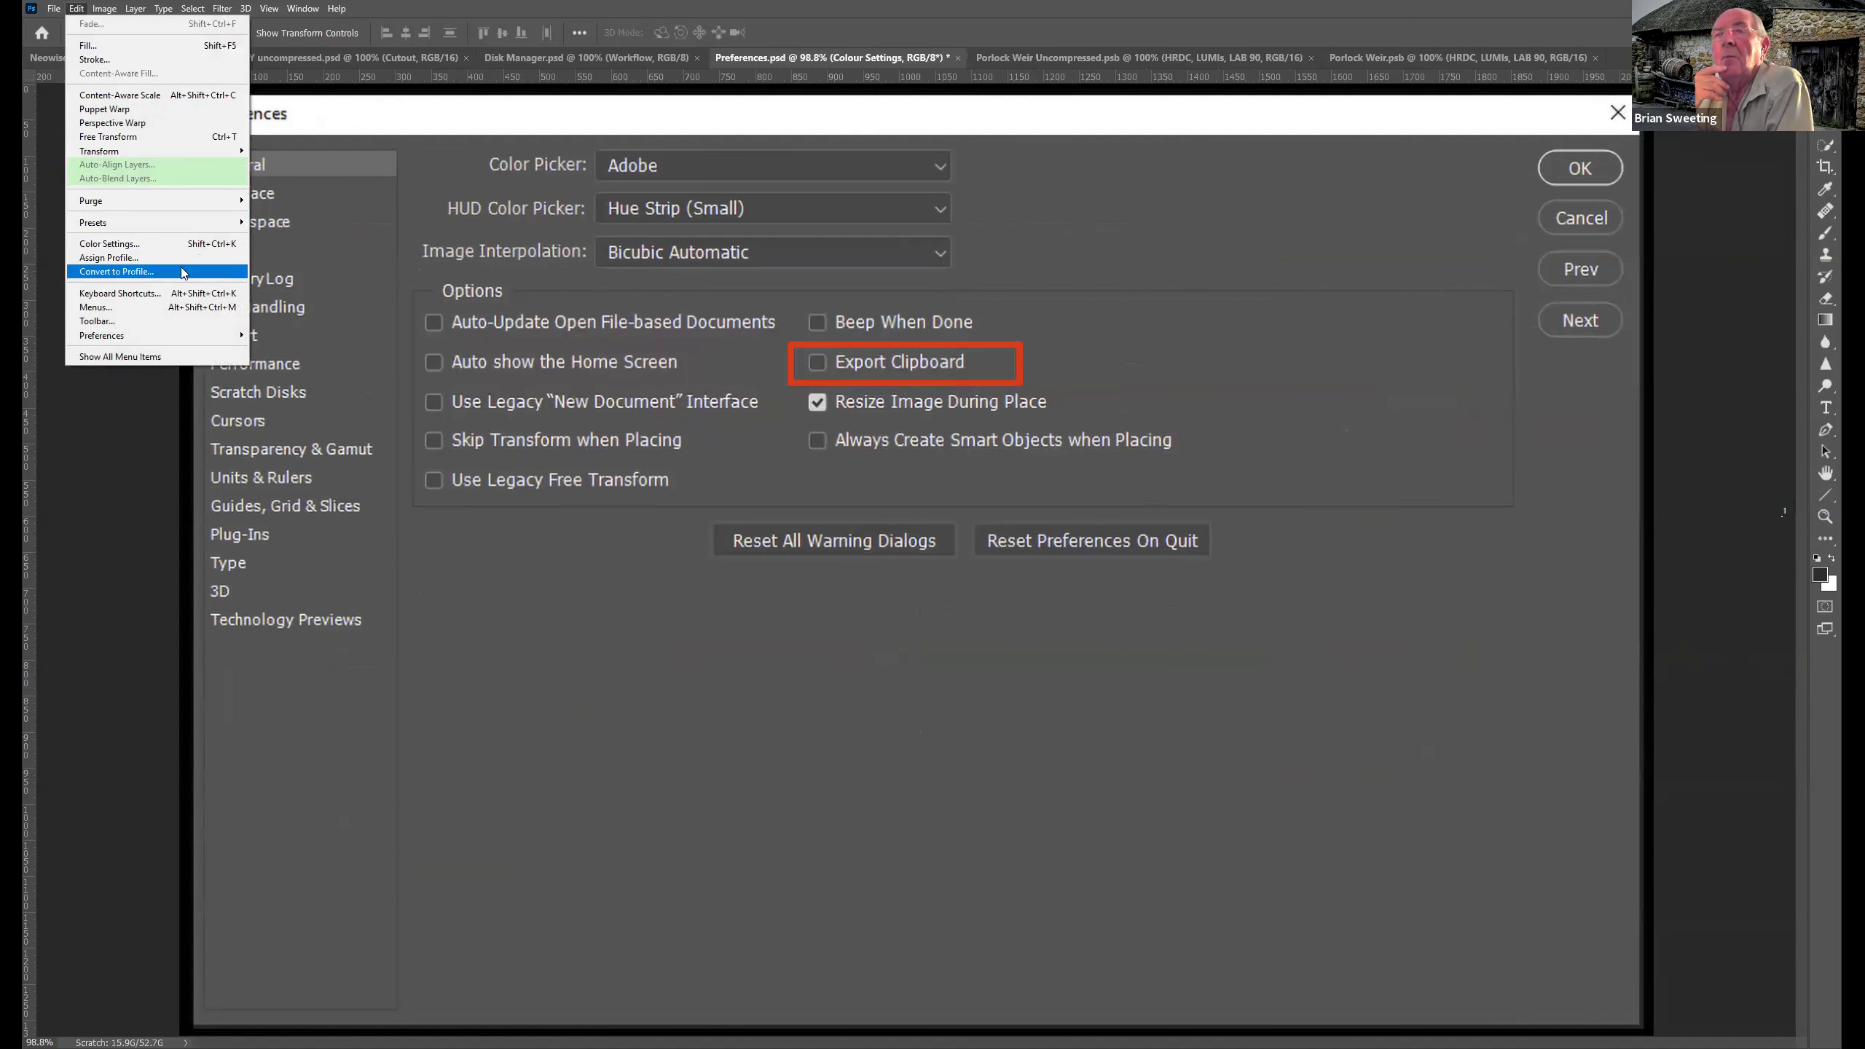
mouse_move(191, 337)
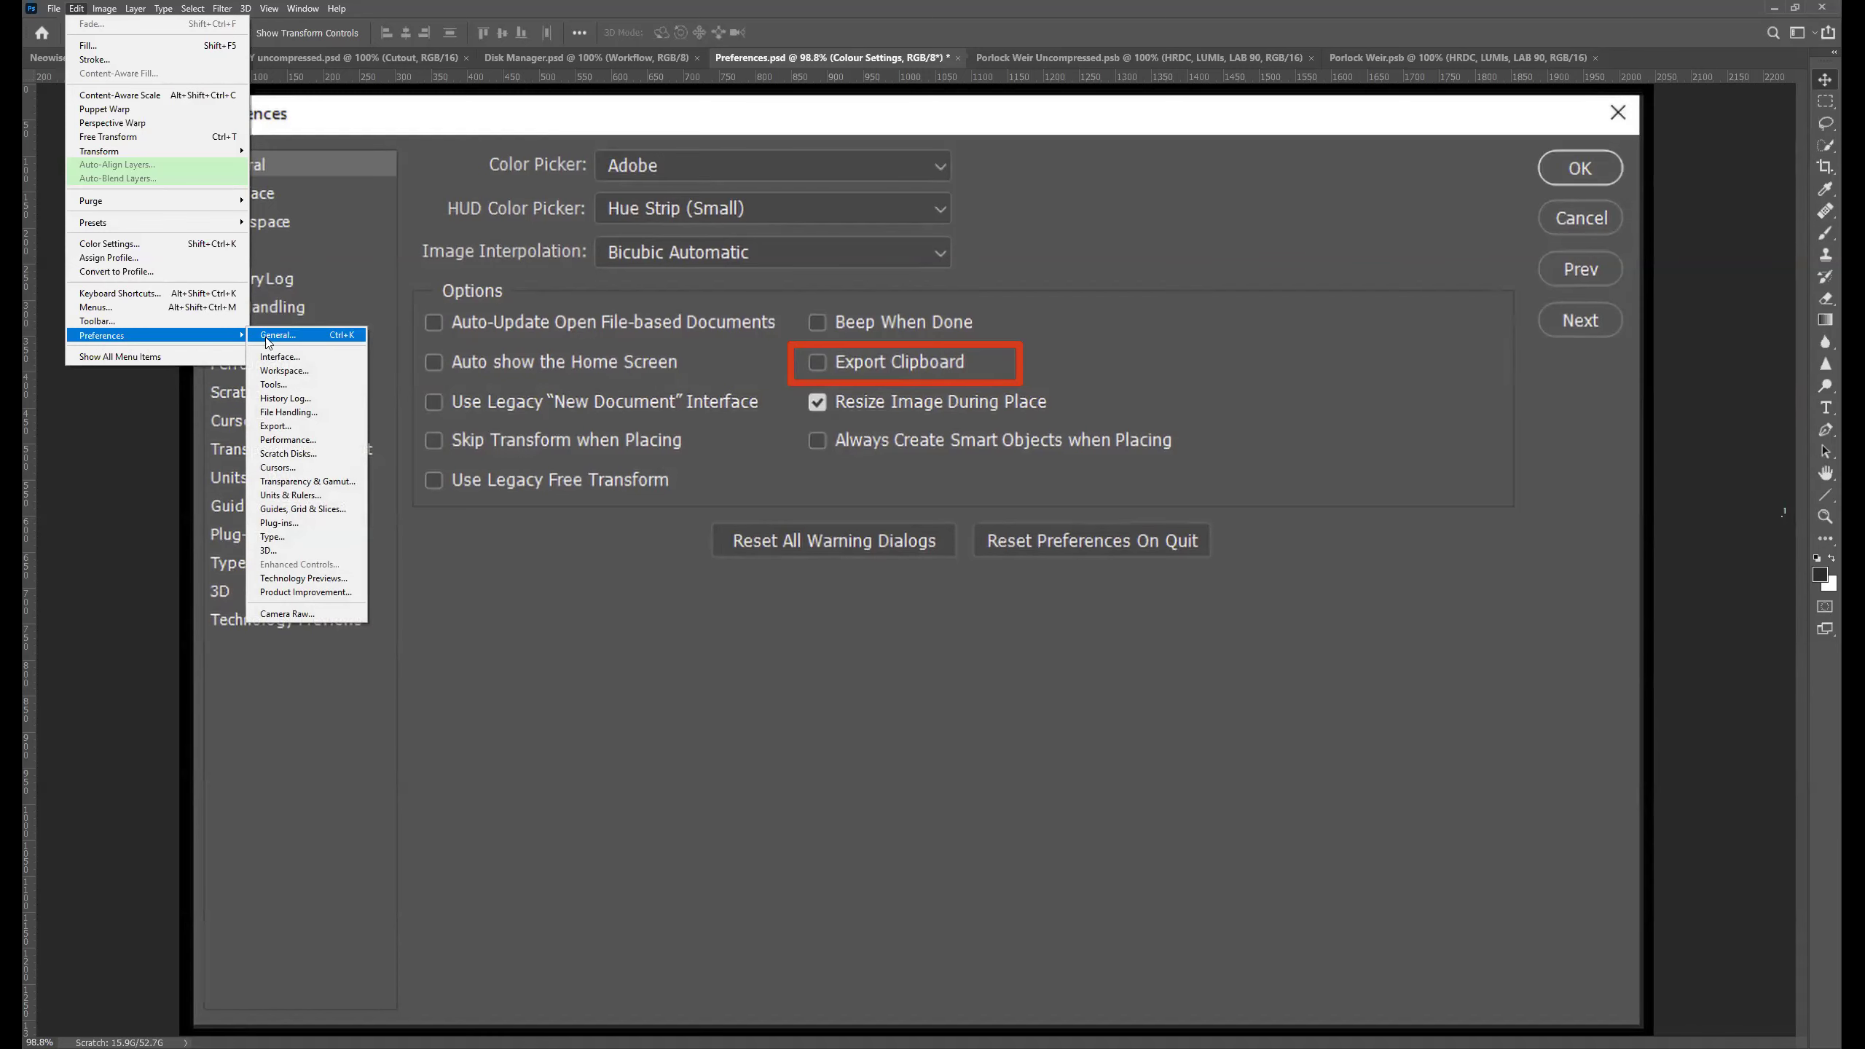
click(289, 336)
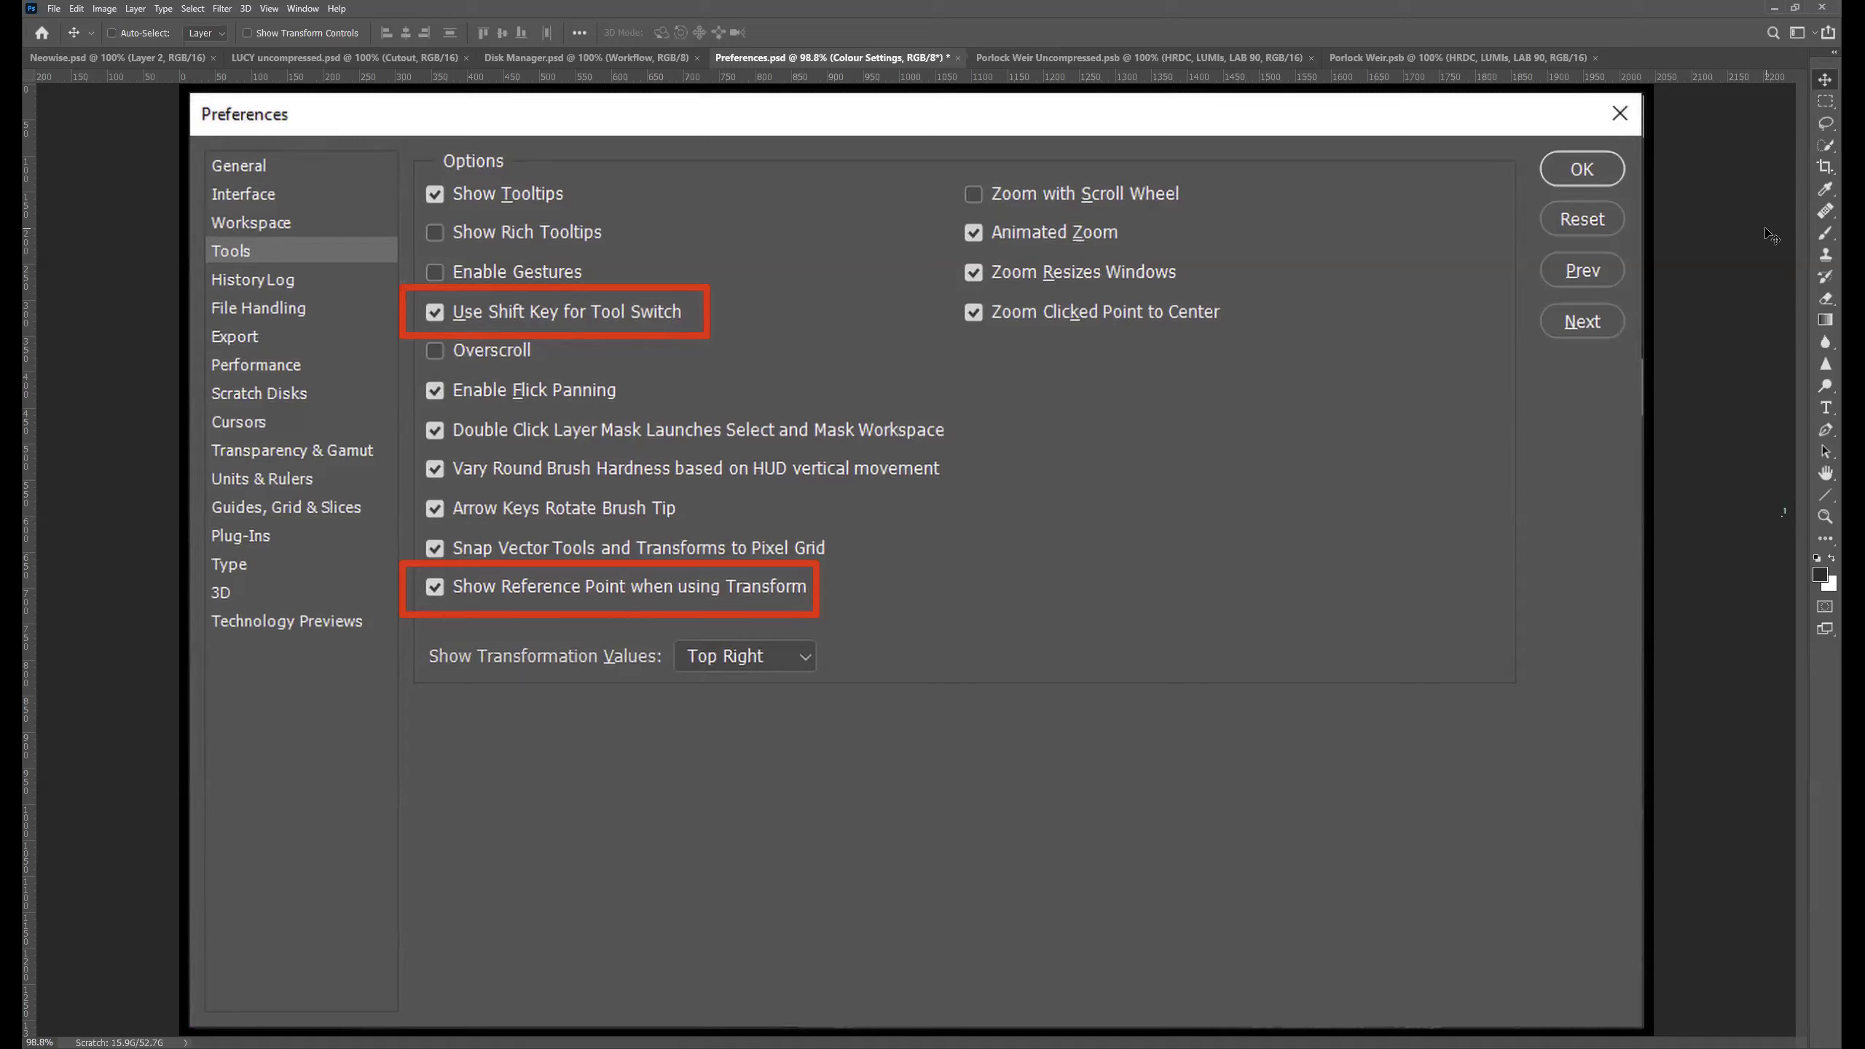
Activate the Brush tool and cycle repeatedly through the Pencil, Color Replacement and Mixer Brush tools, ending on the Brush tool
key(b)
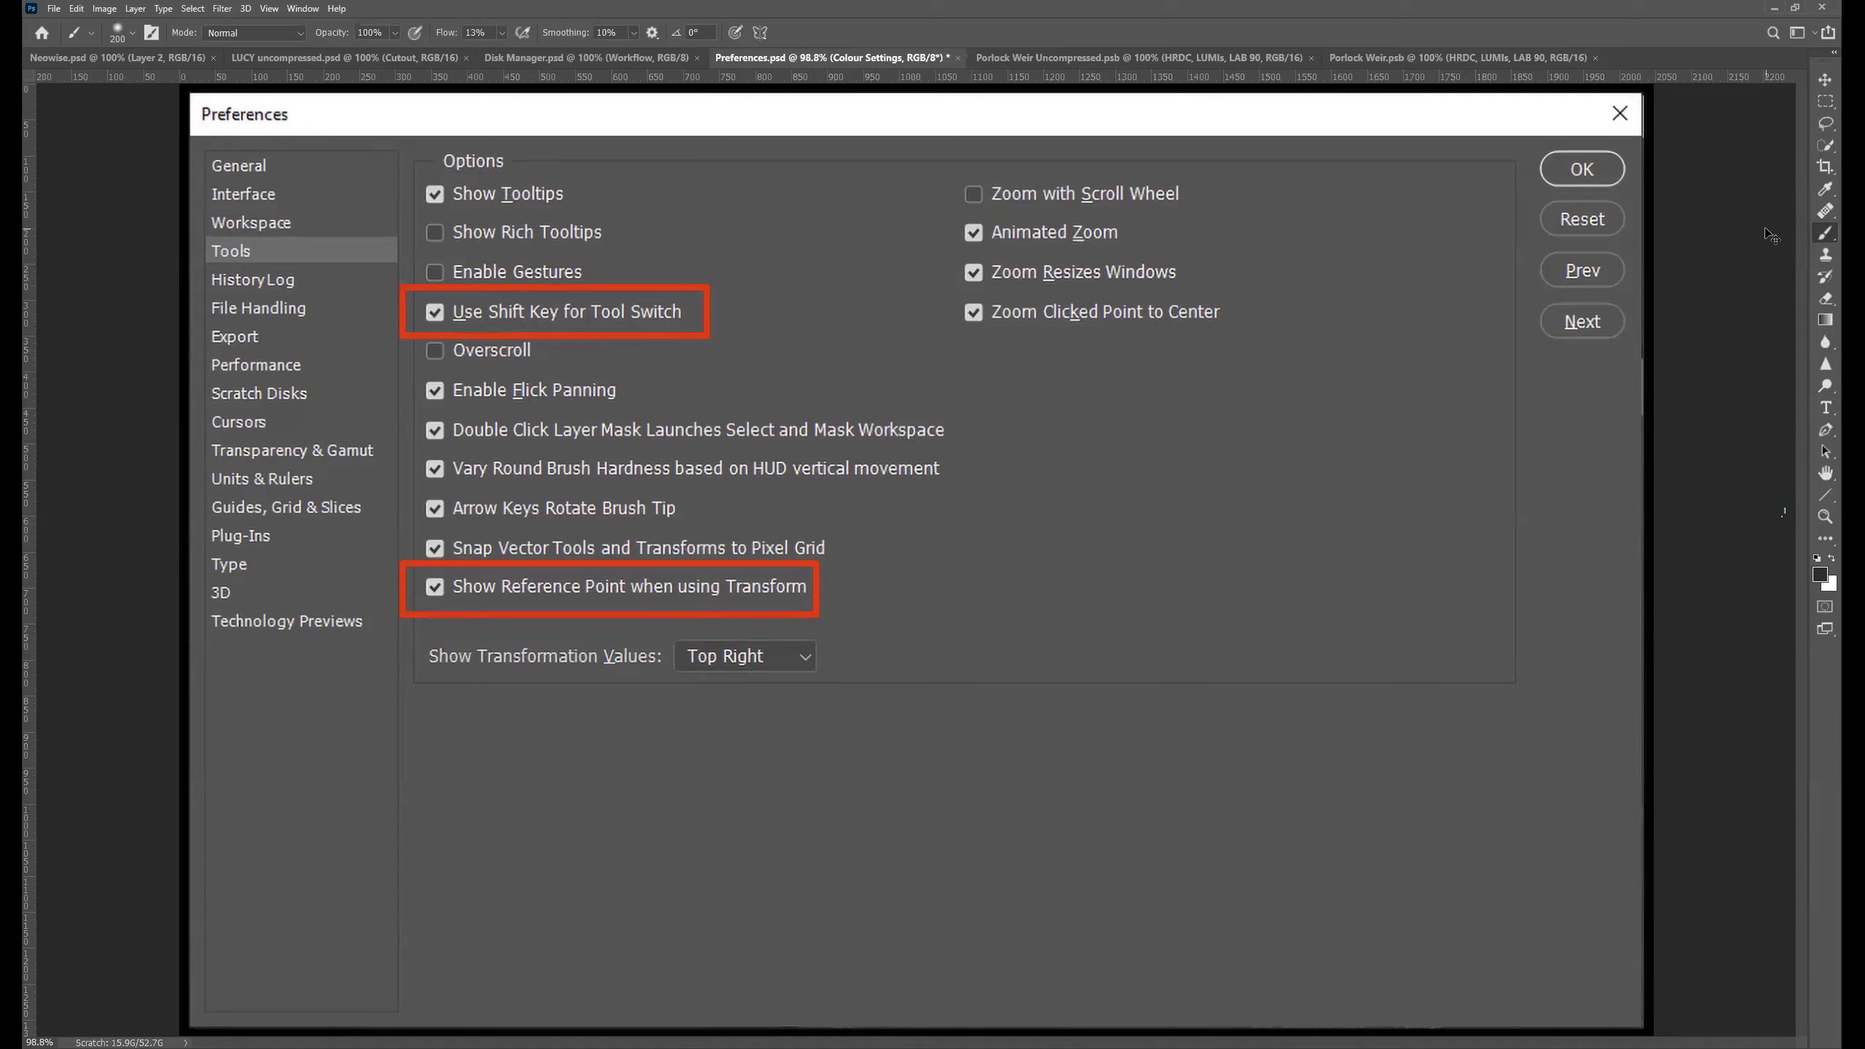
key(shift+b)
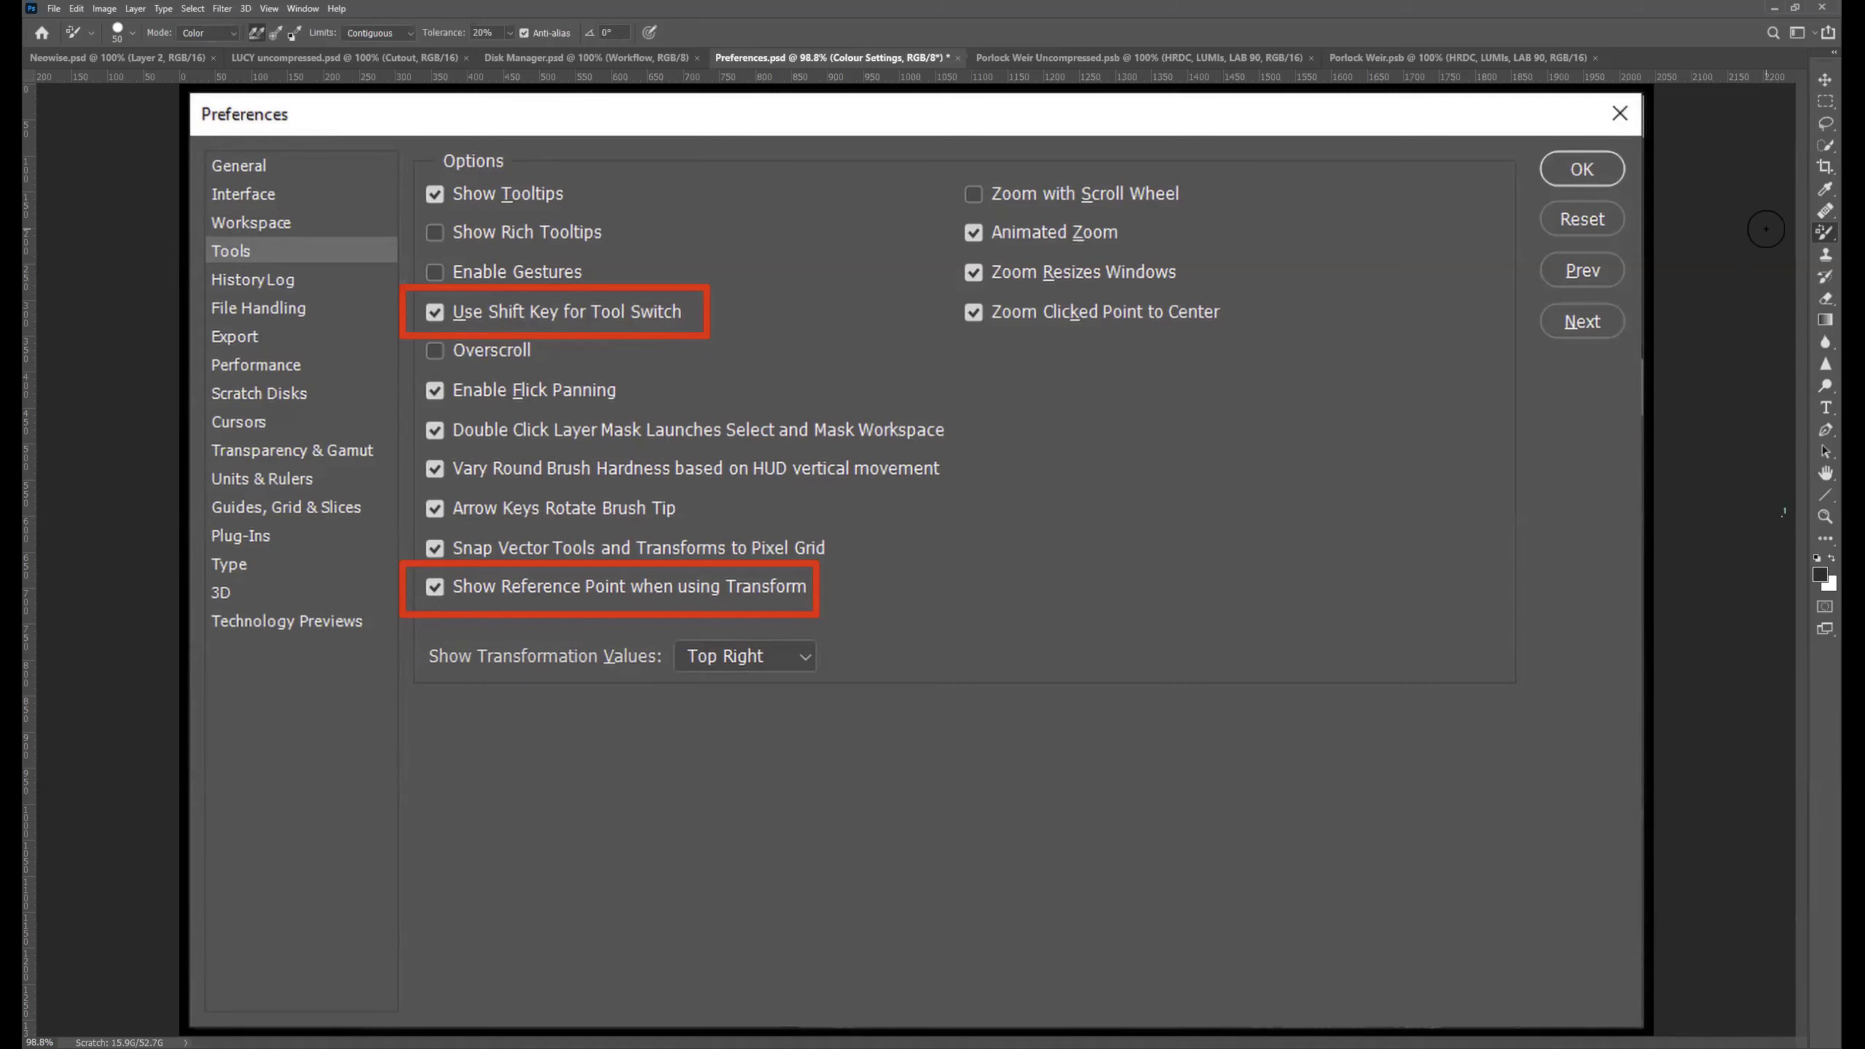
key(shift+b)
key(shift+b)
key(shift+b)
key(shift+b)
key(shift+b)
key(shift+b)
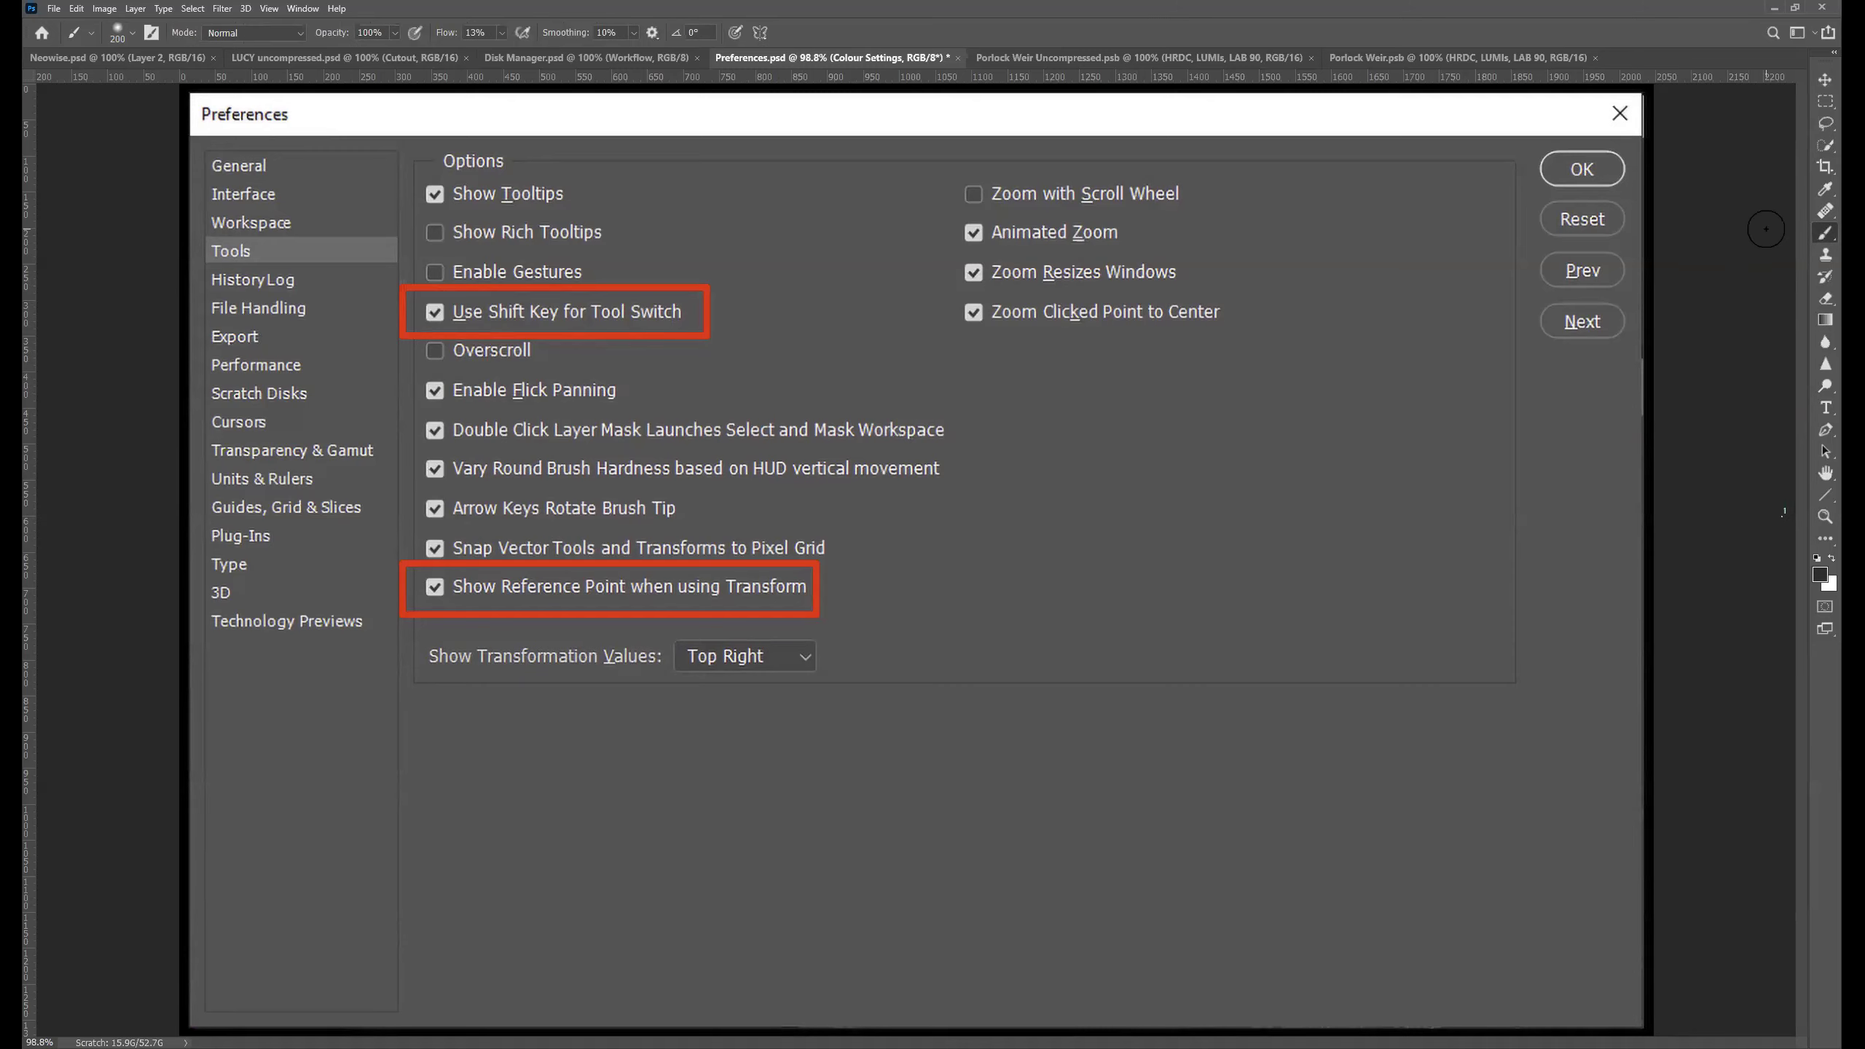
key(shift+b)
key(shift+b)
key(shift+b)
key(shift+b)
key(shift+b)
key(shift+b)
key(shift+b)
key(shift+b)
key(shift+b)
key(shift+b)
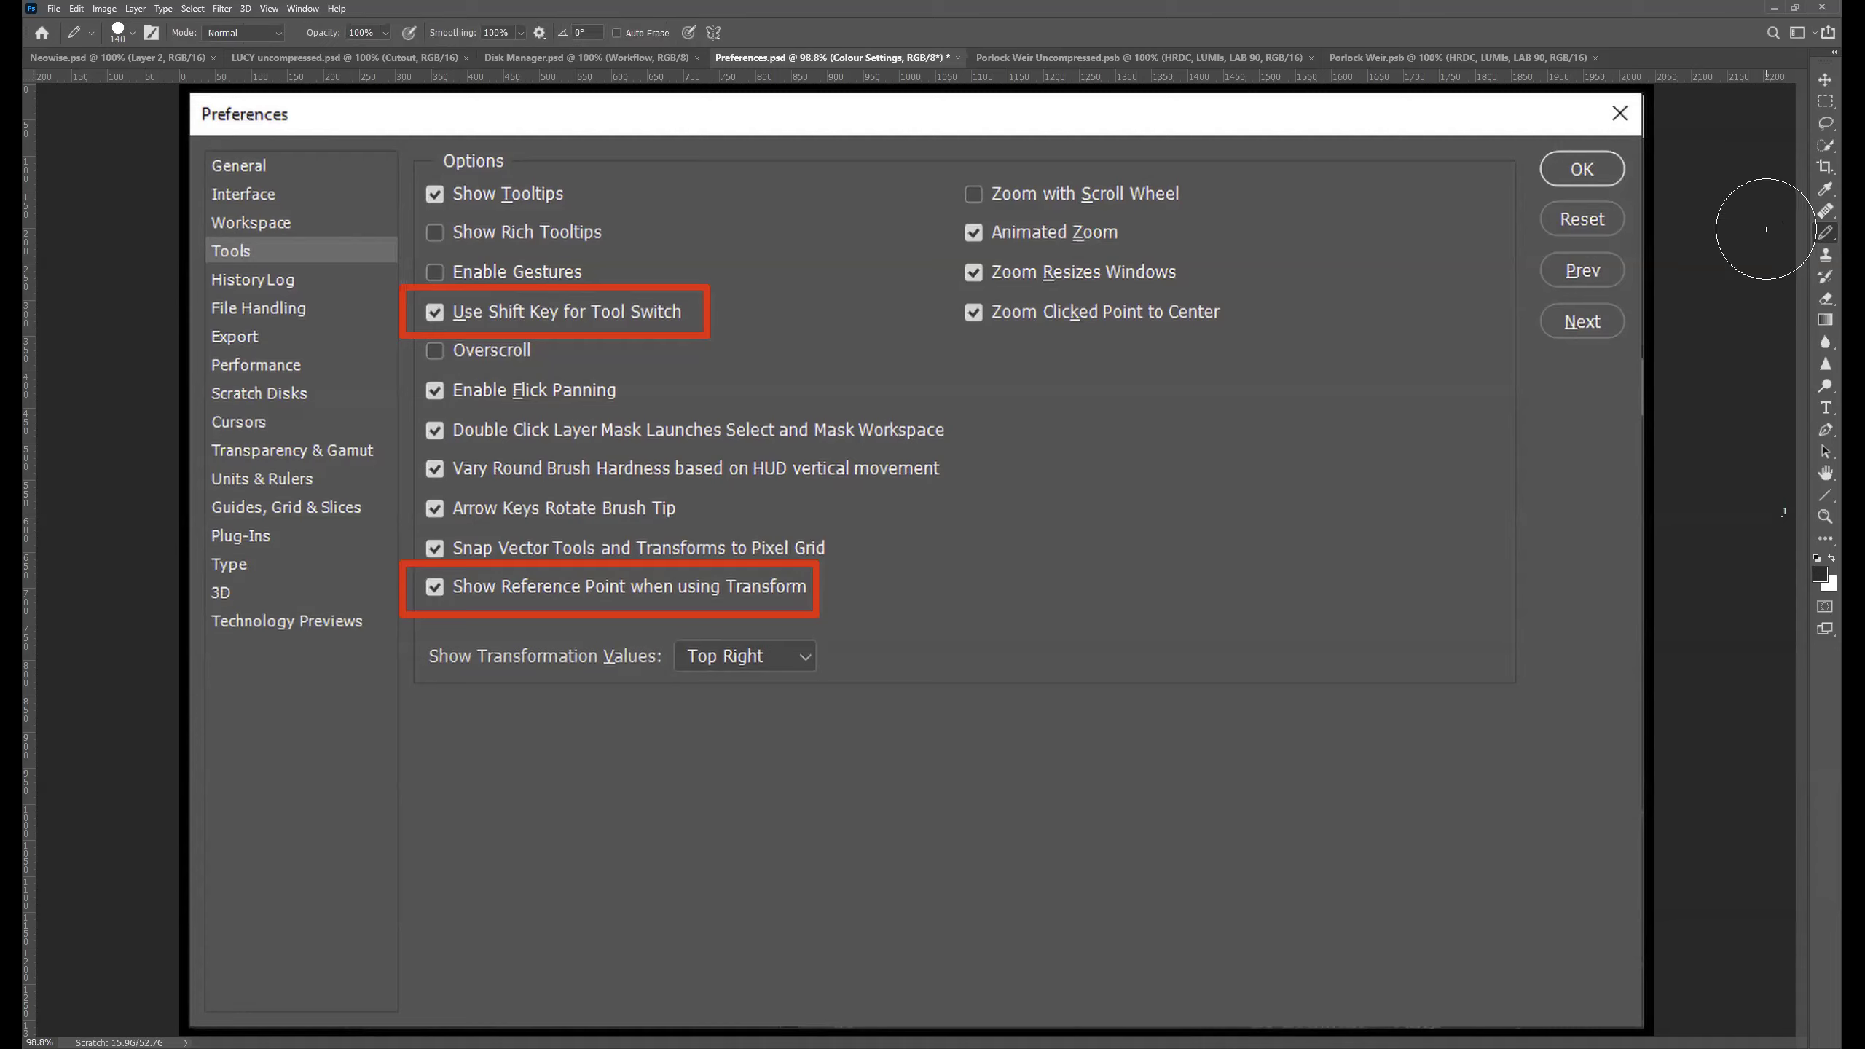
key(shift+b)
key(shift+b)
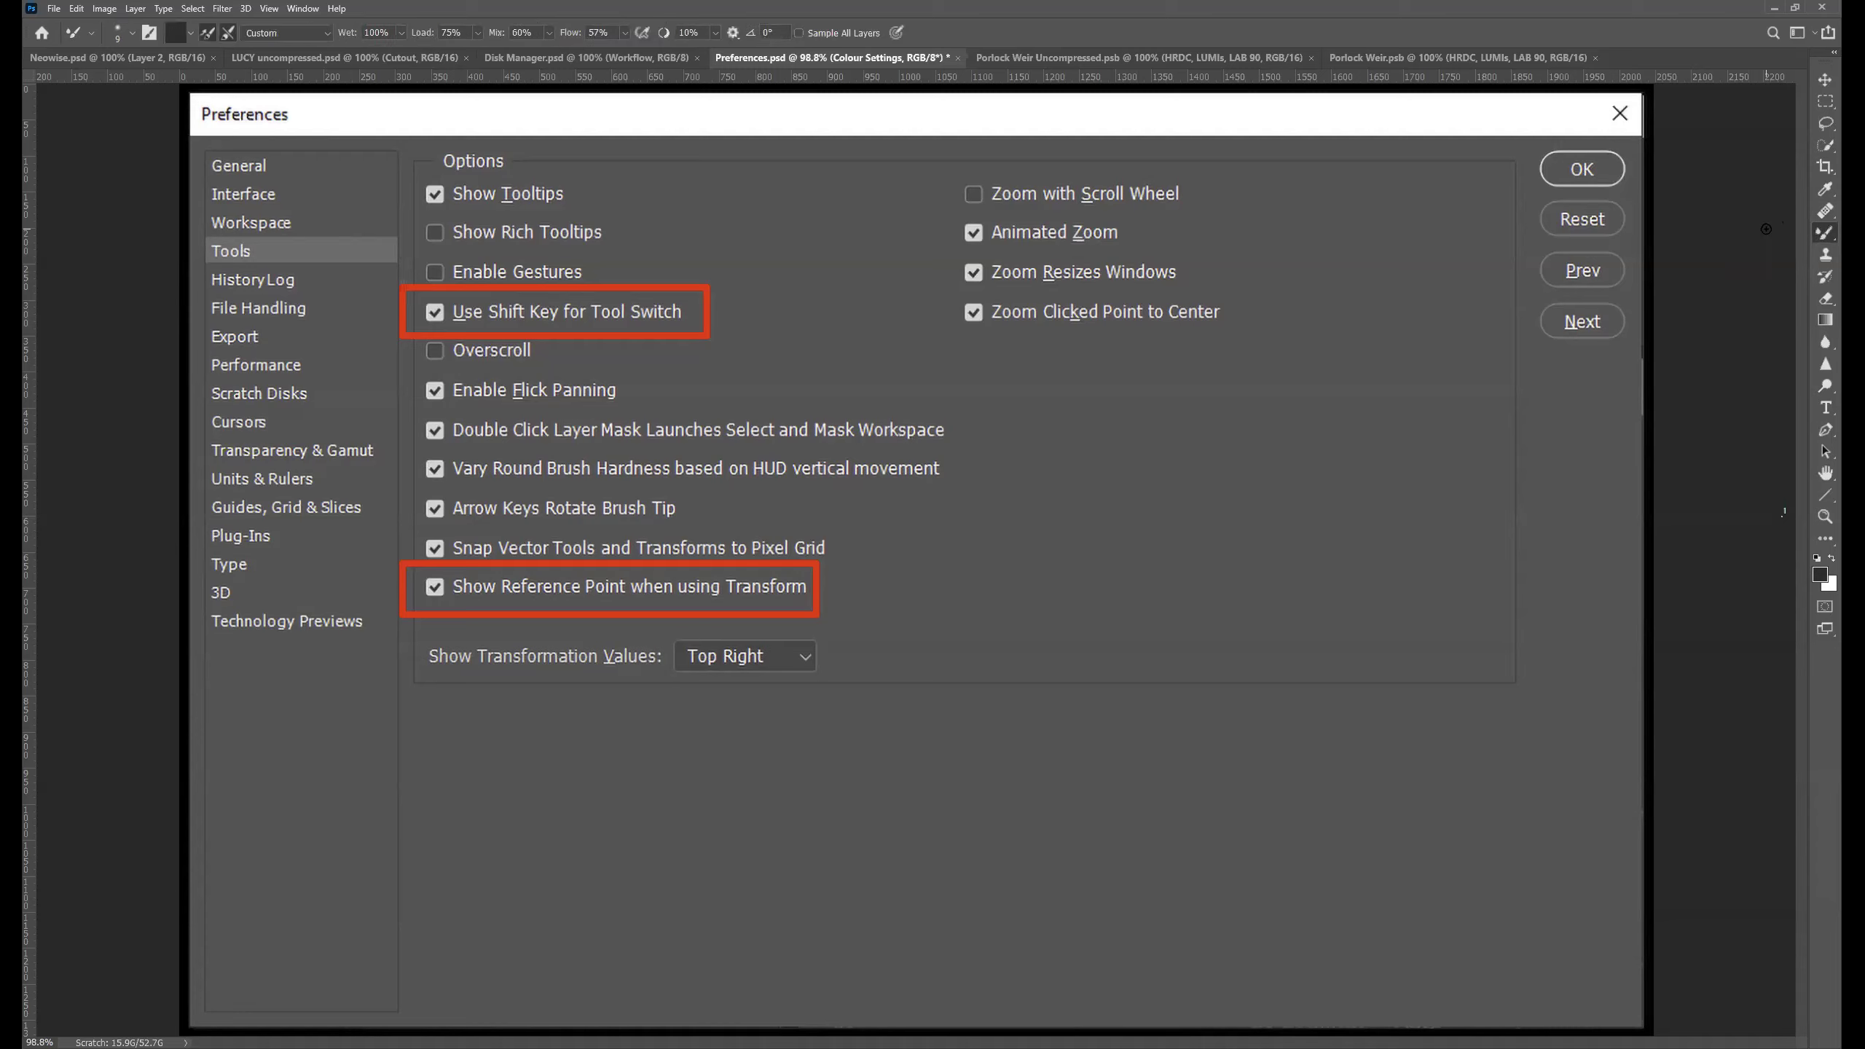
key(shift+b)
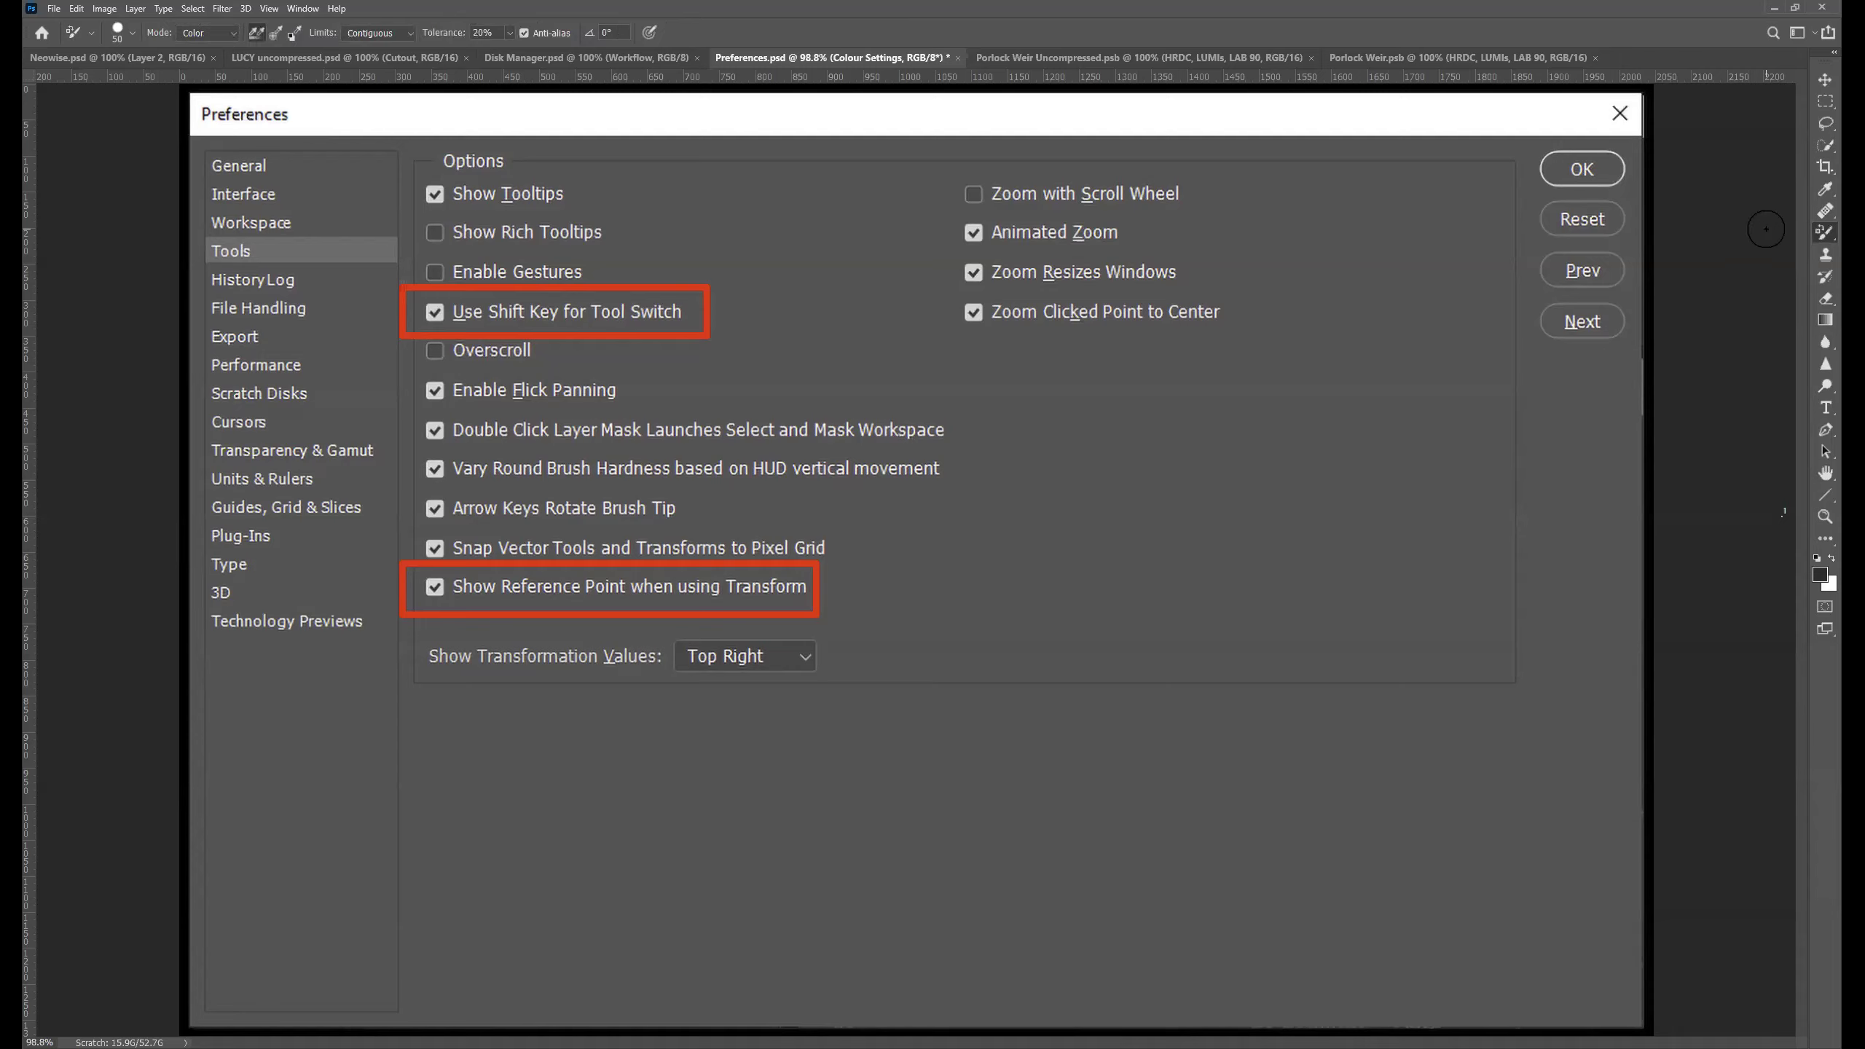
key(shift+b)
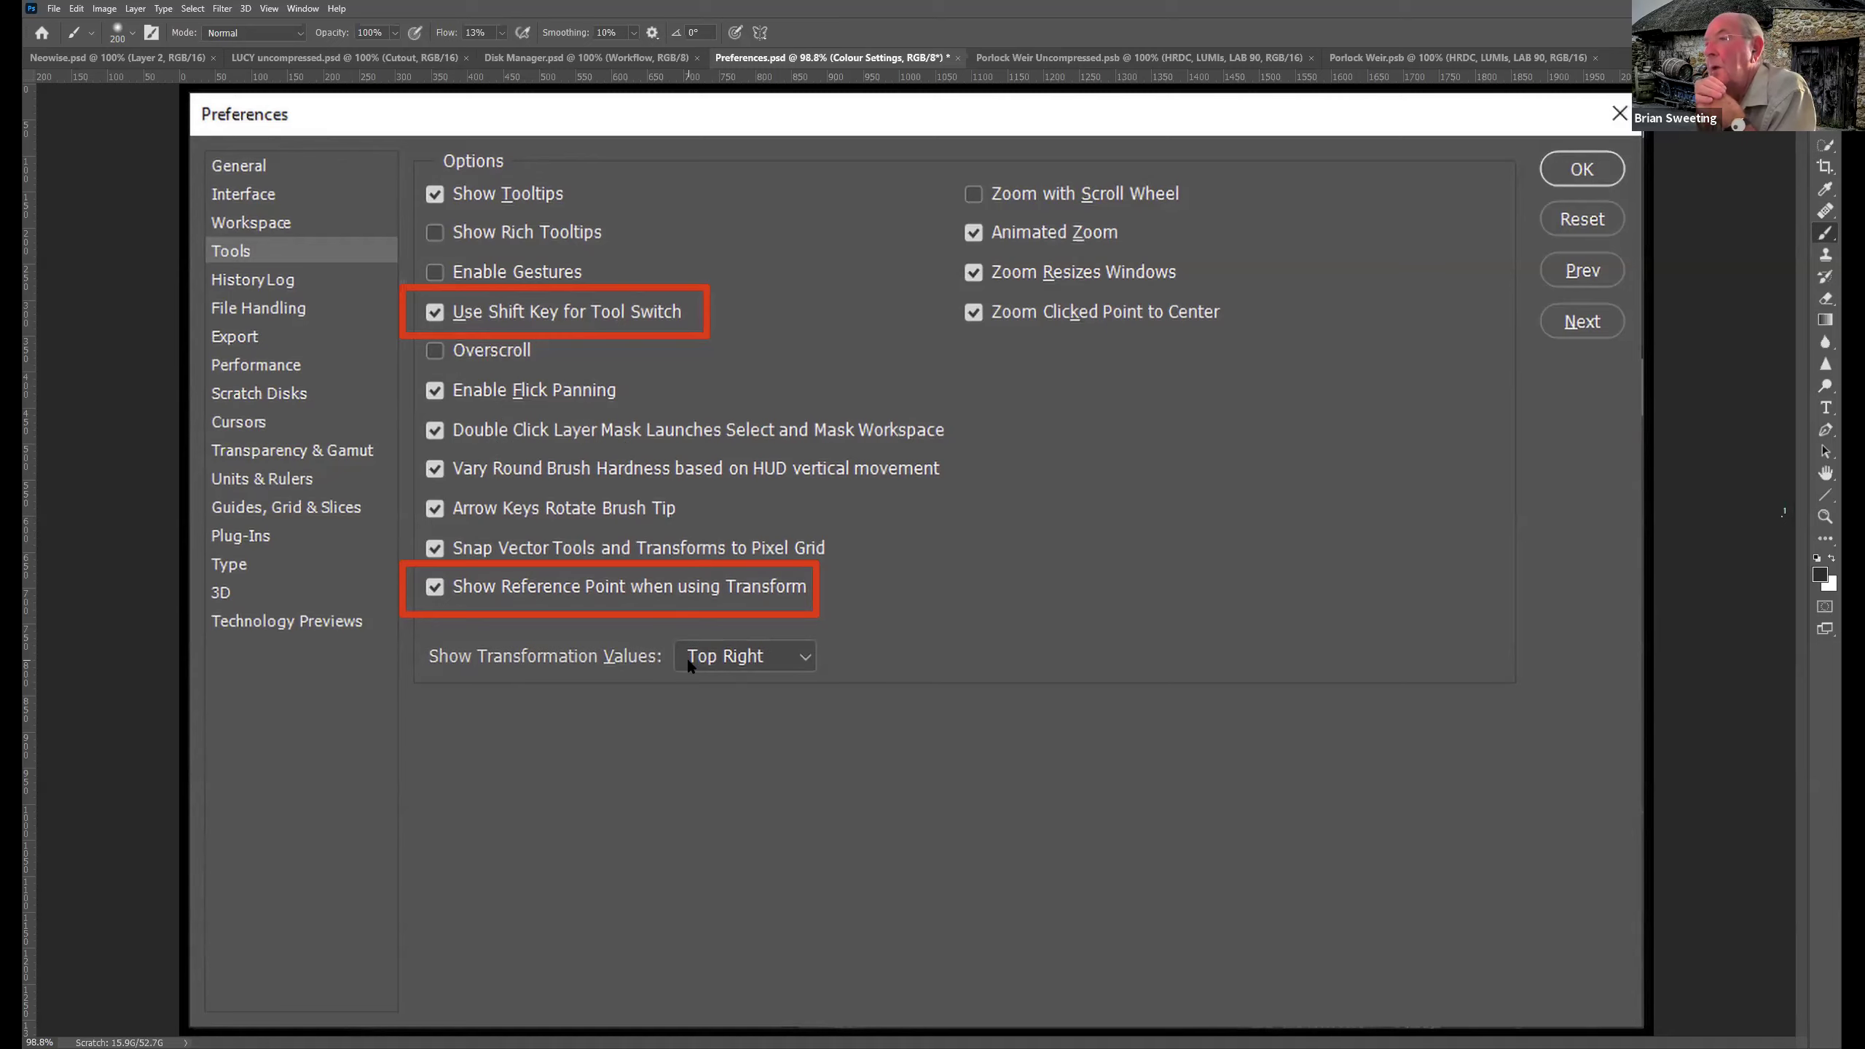
Test zooming in and out around the pointer near the Show Transformation Values option in the Tools preferences image
scroll(688, 660, up, 1)
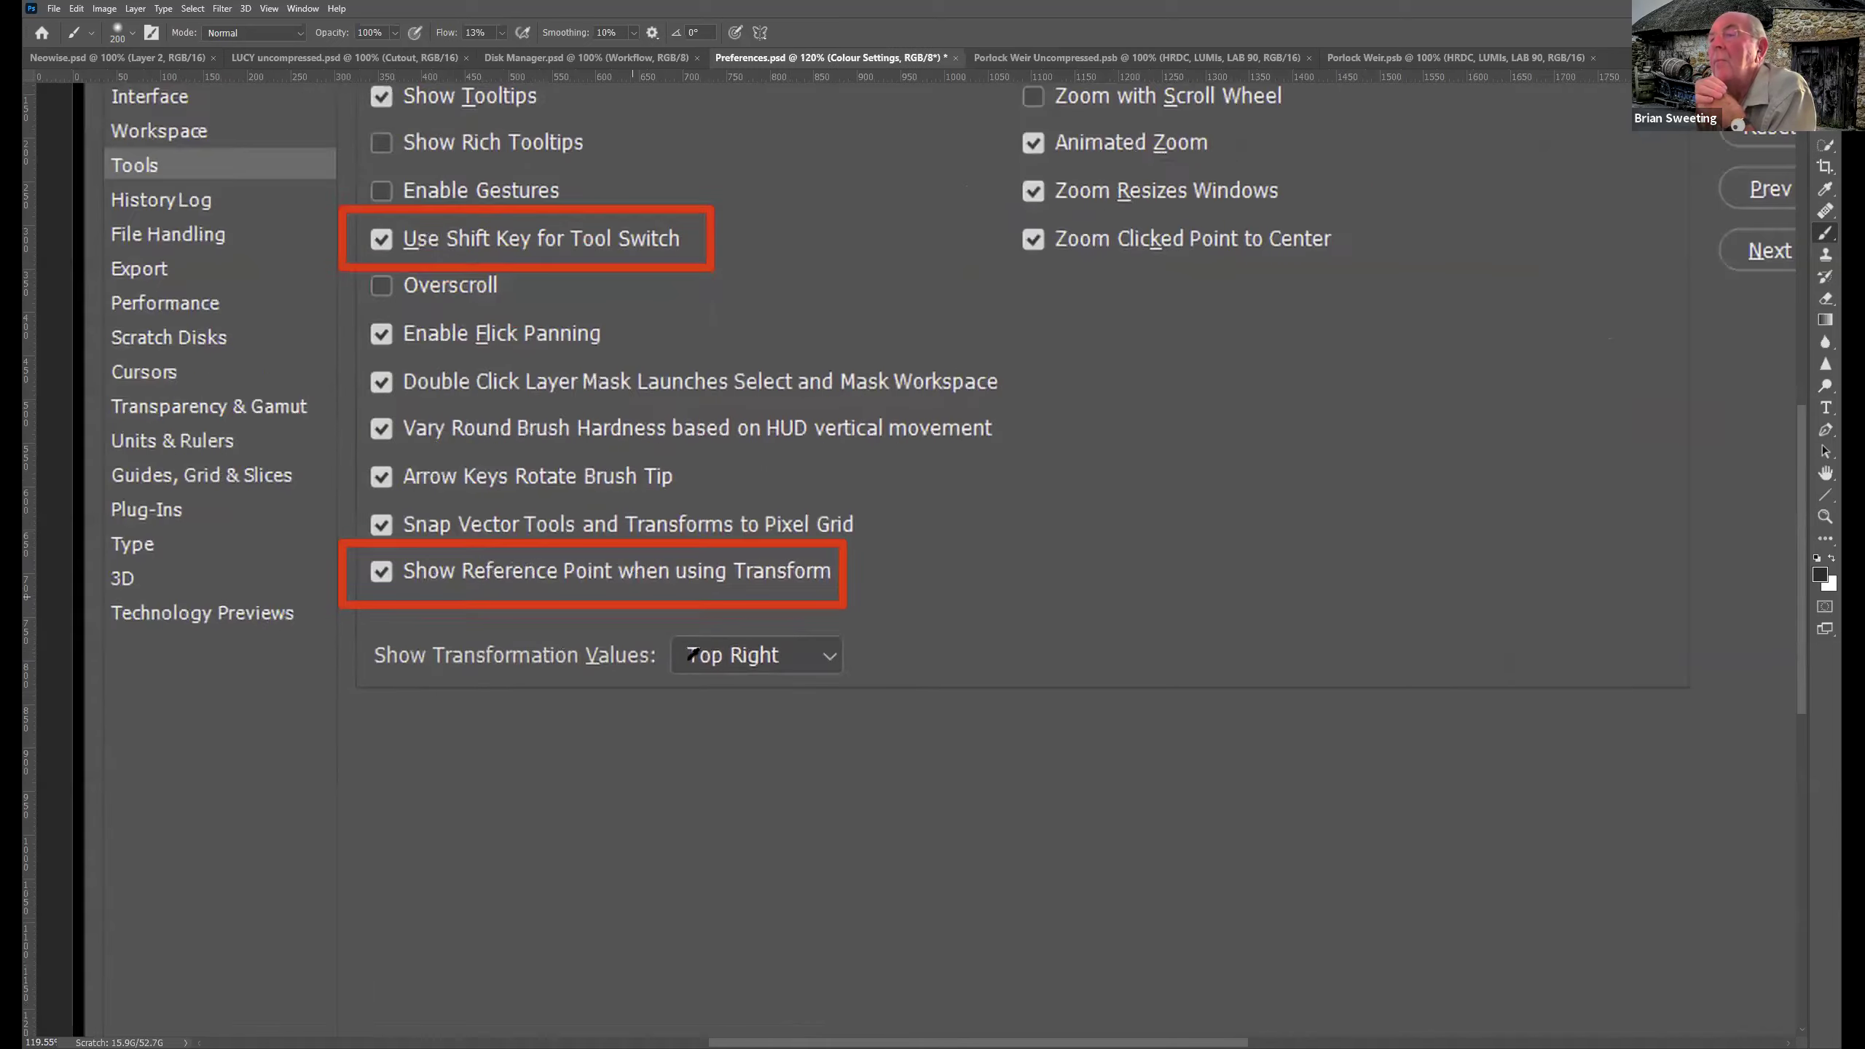
scroll(688, 659, up, 1)
scroll(688, 660, down, 2)
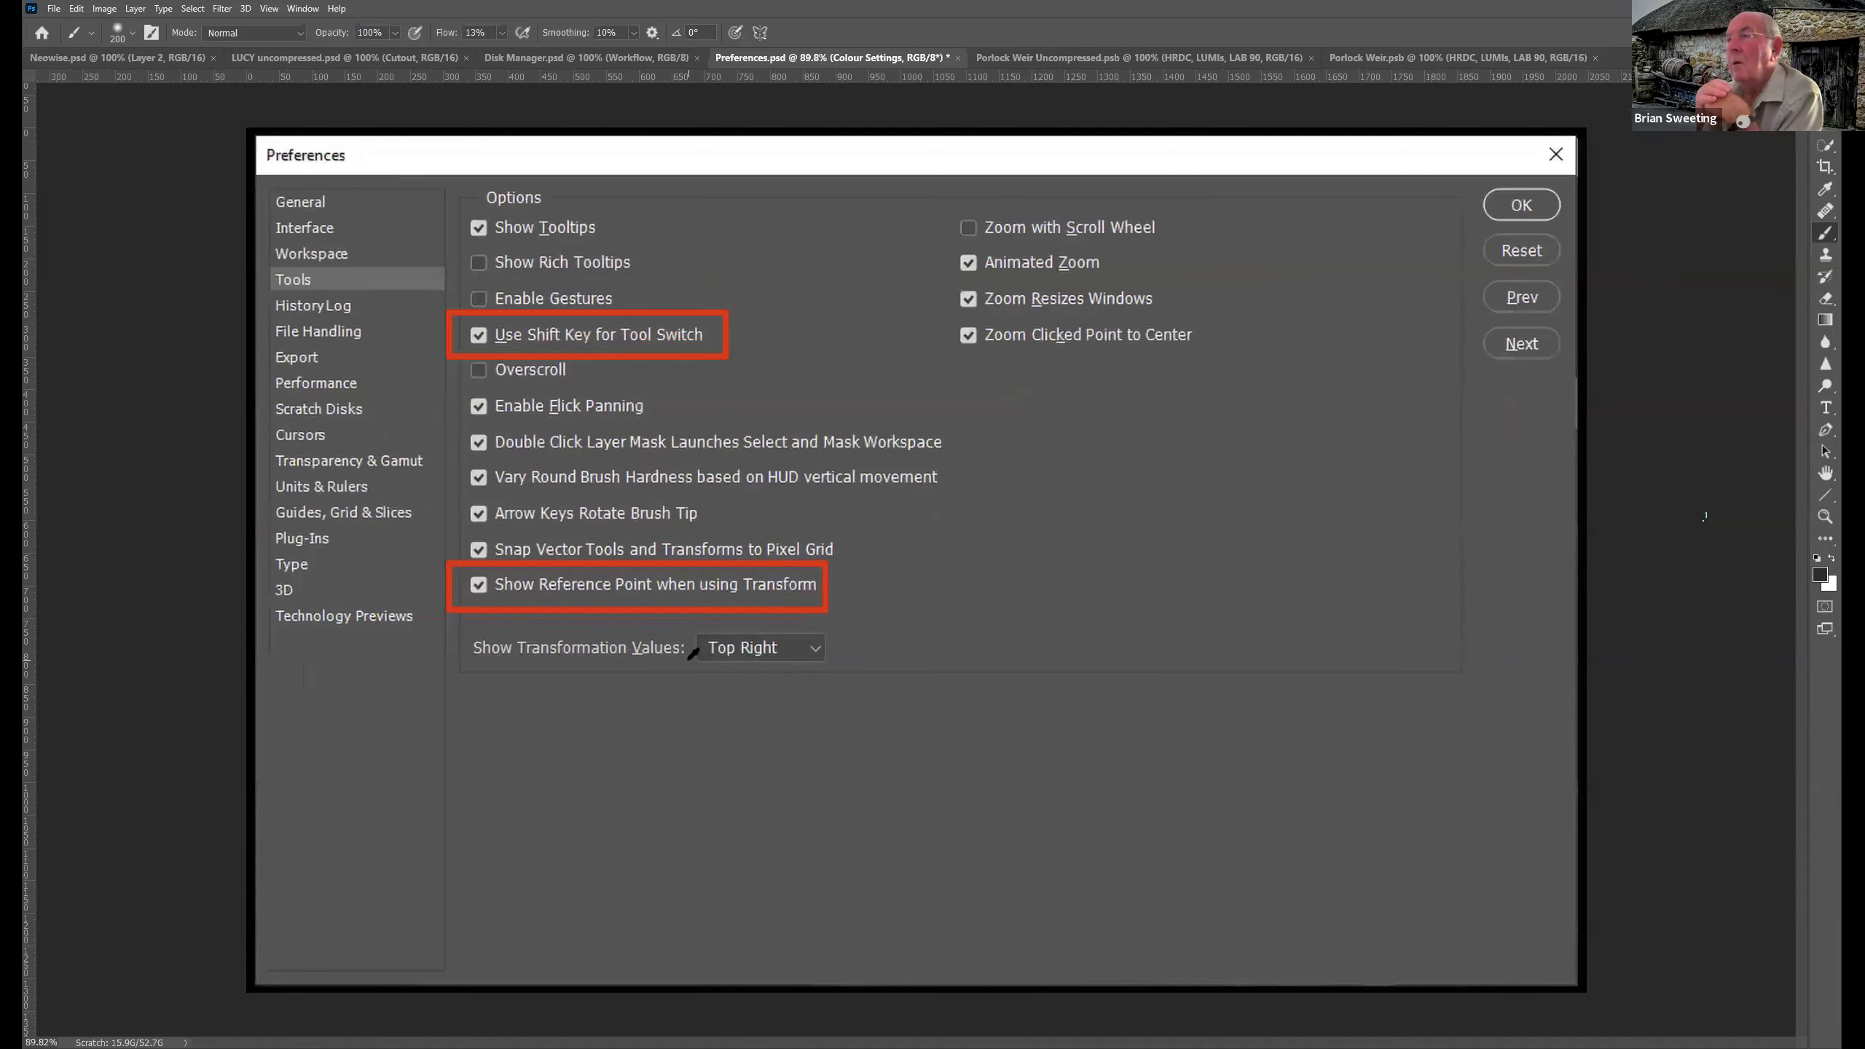
scroll(691, 653, up, 1)
scroll(691, 653, down, 1)
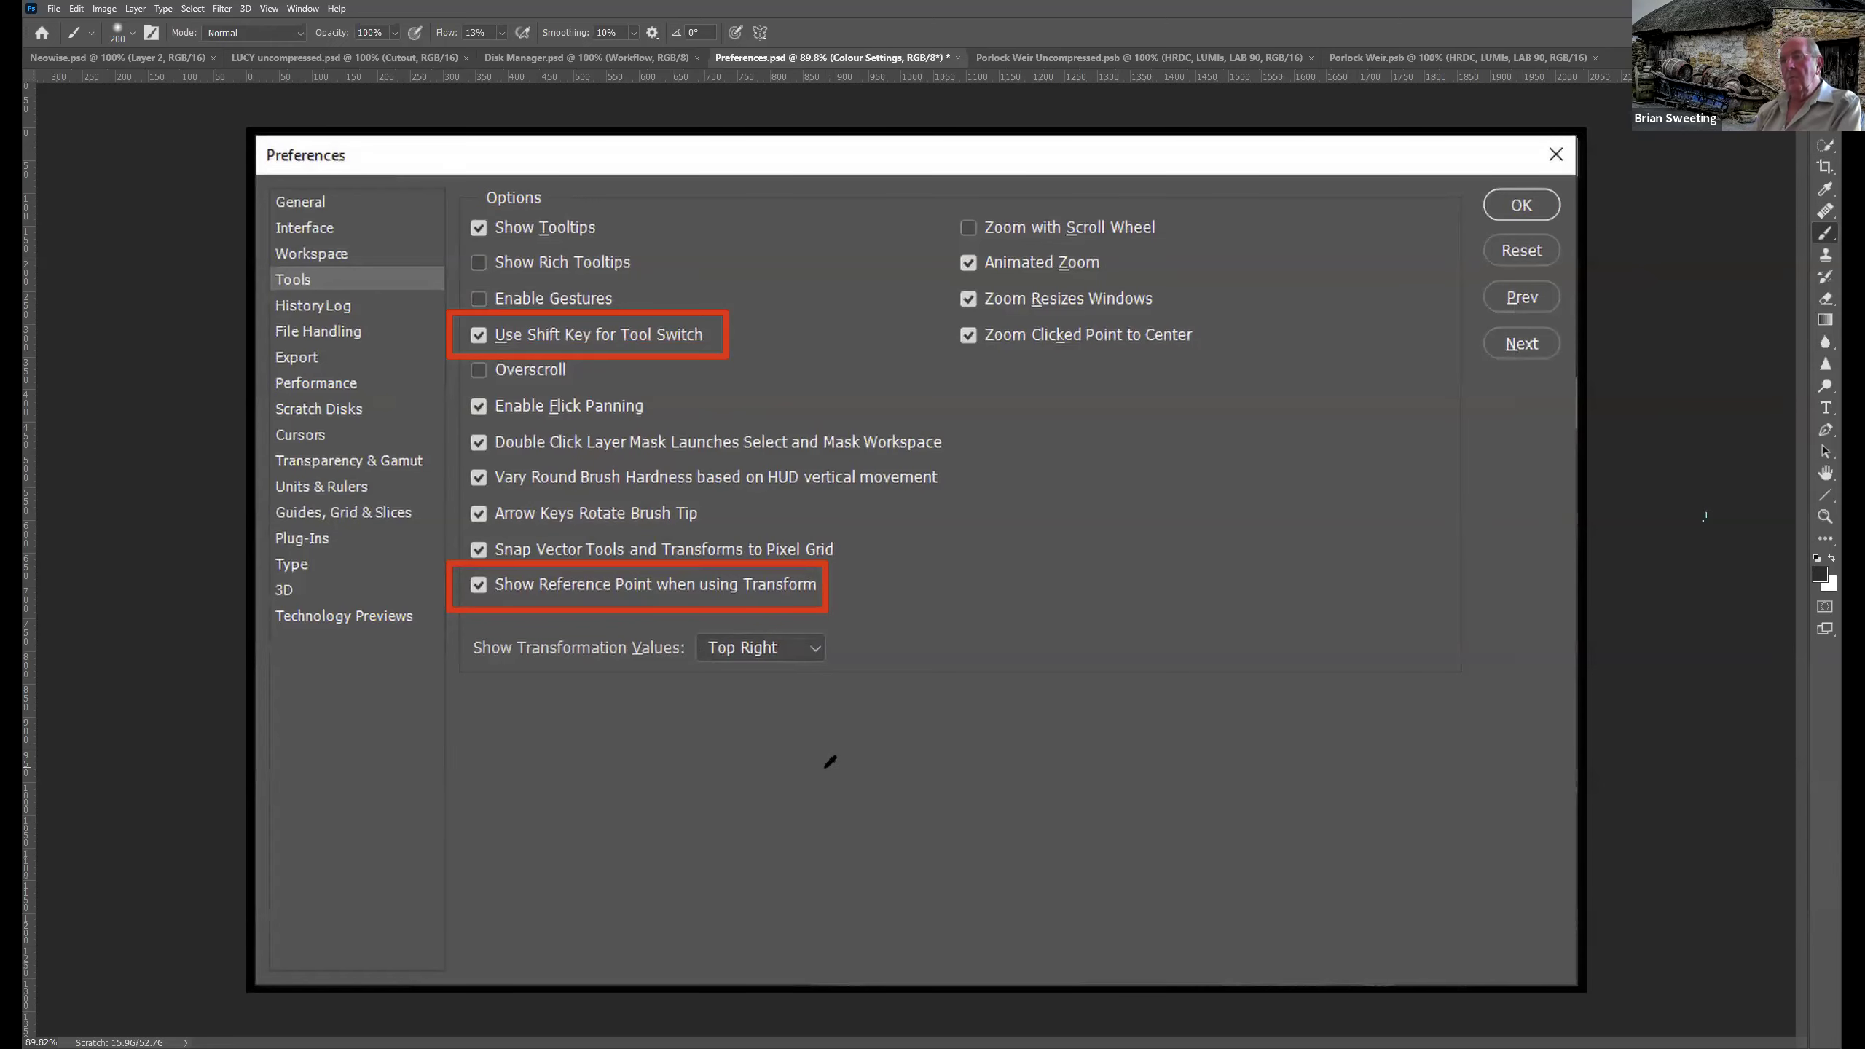
scroll(830, 761, up, 1)
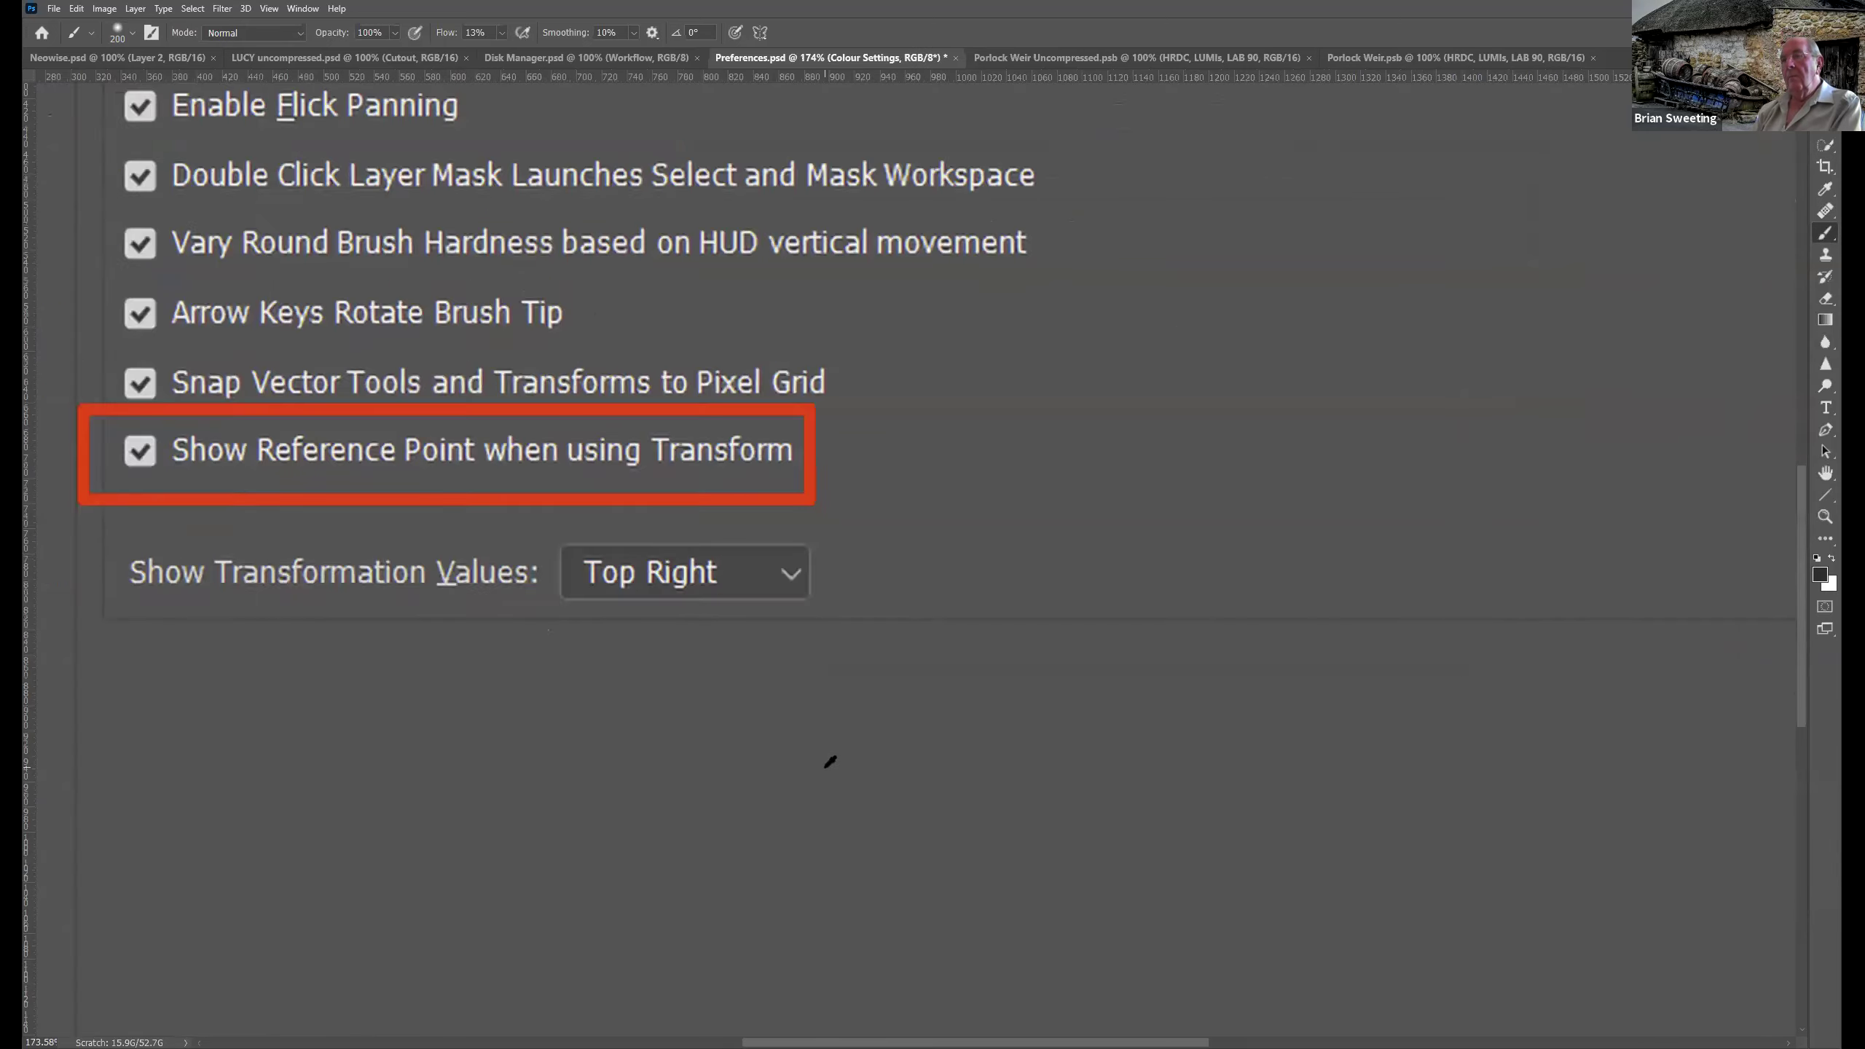
scroll(830, 762, down, 1)
scroll(830, 762, up, 2)
scroll(830, 762, down, 2)
scroll(830, 762, up, 1)
scroll(830, 762, down, 1)
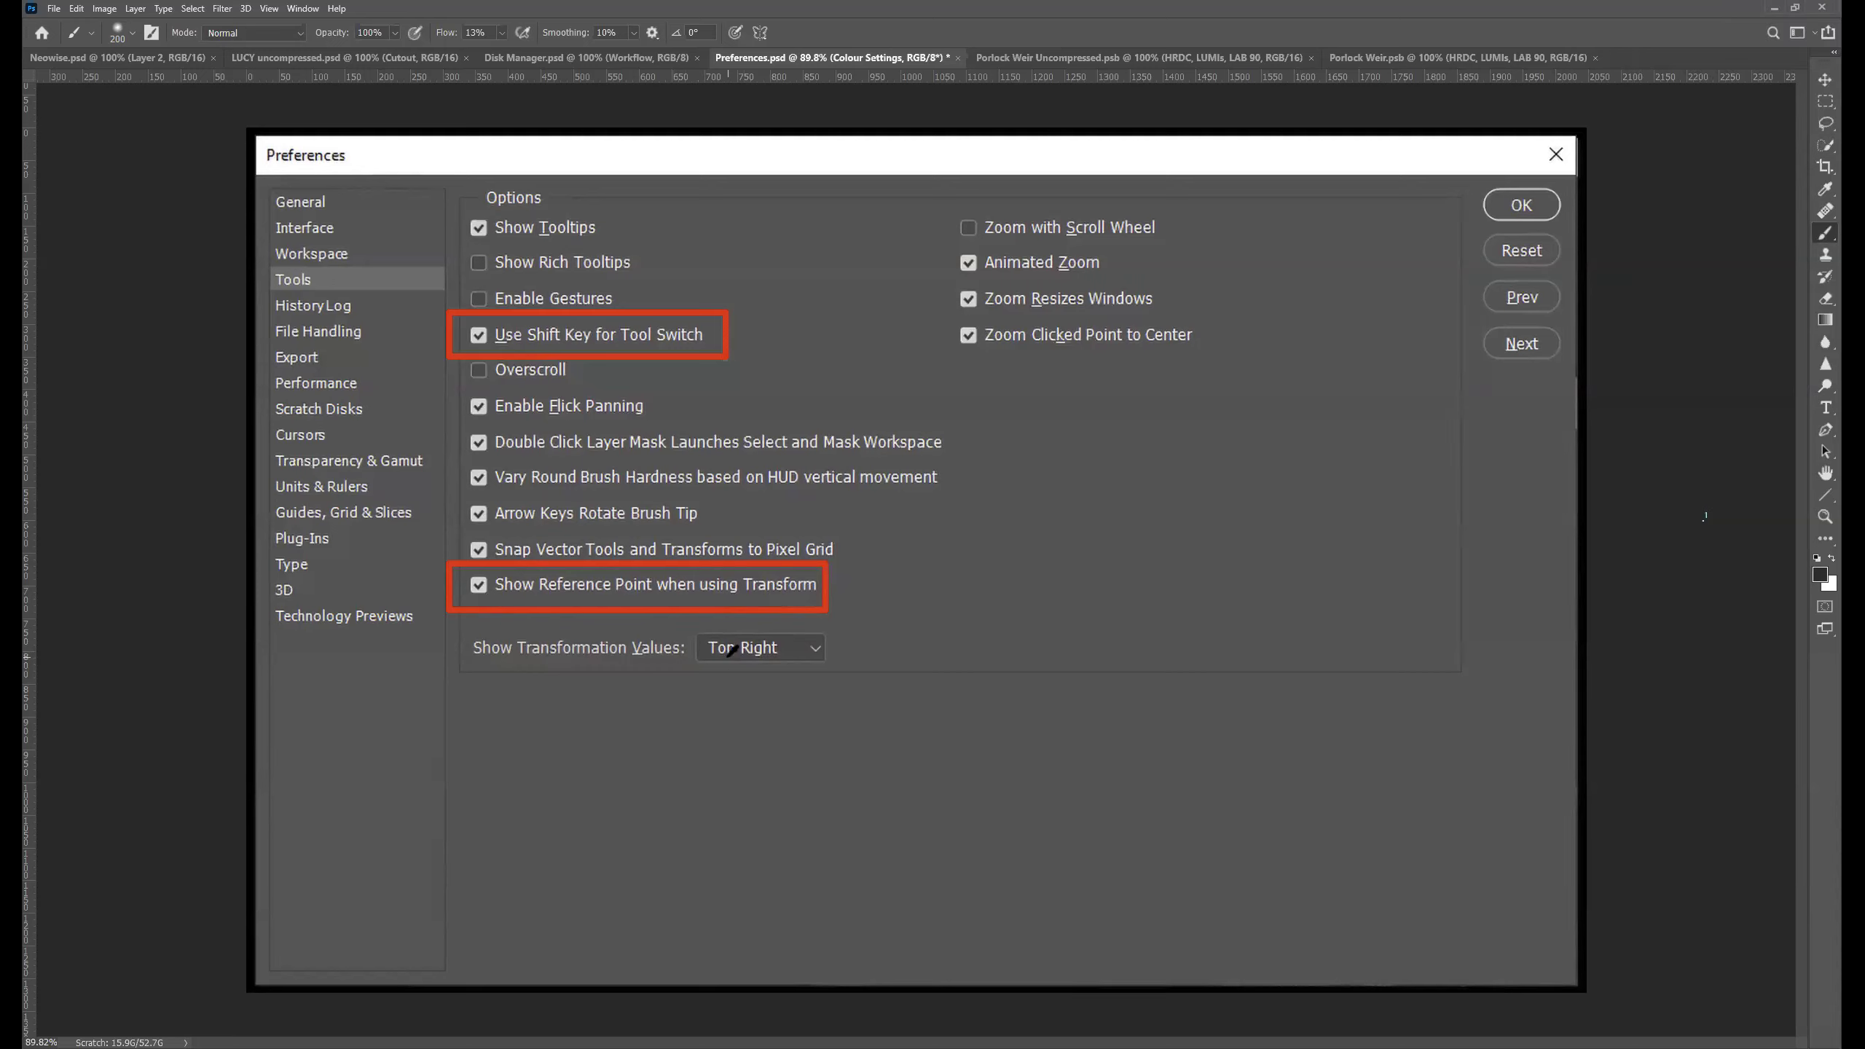
Marquee-select a rectangle around Show Transformation Values and, in Free Transform, move its reference point near the lower-right corner, about X 1136, Y 1087 px
key(m)
mouse_move(512, 437)
mouse_down()
mouse_move(882, 741)
mouse_move(1068, 826)
mouse_move(1028, 863)
mouse_up()
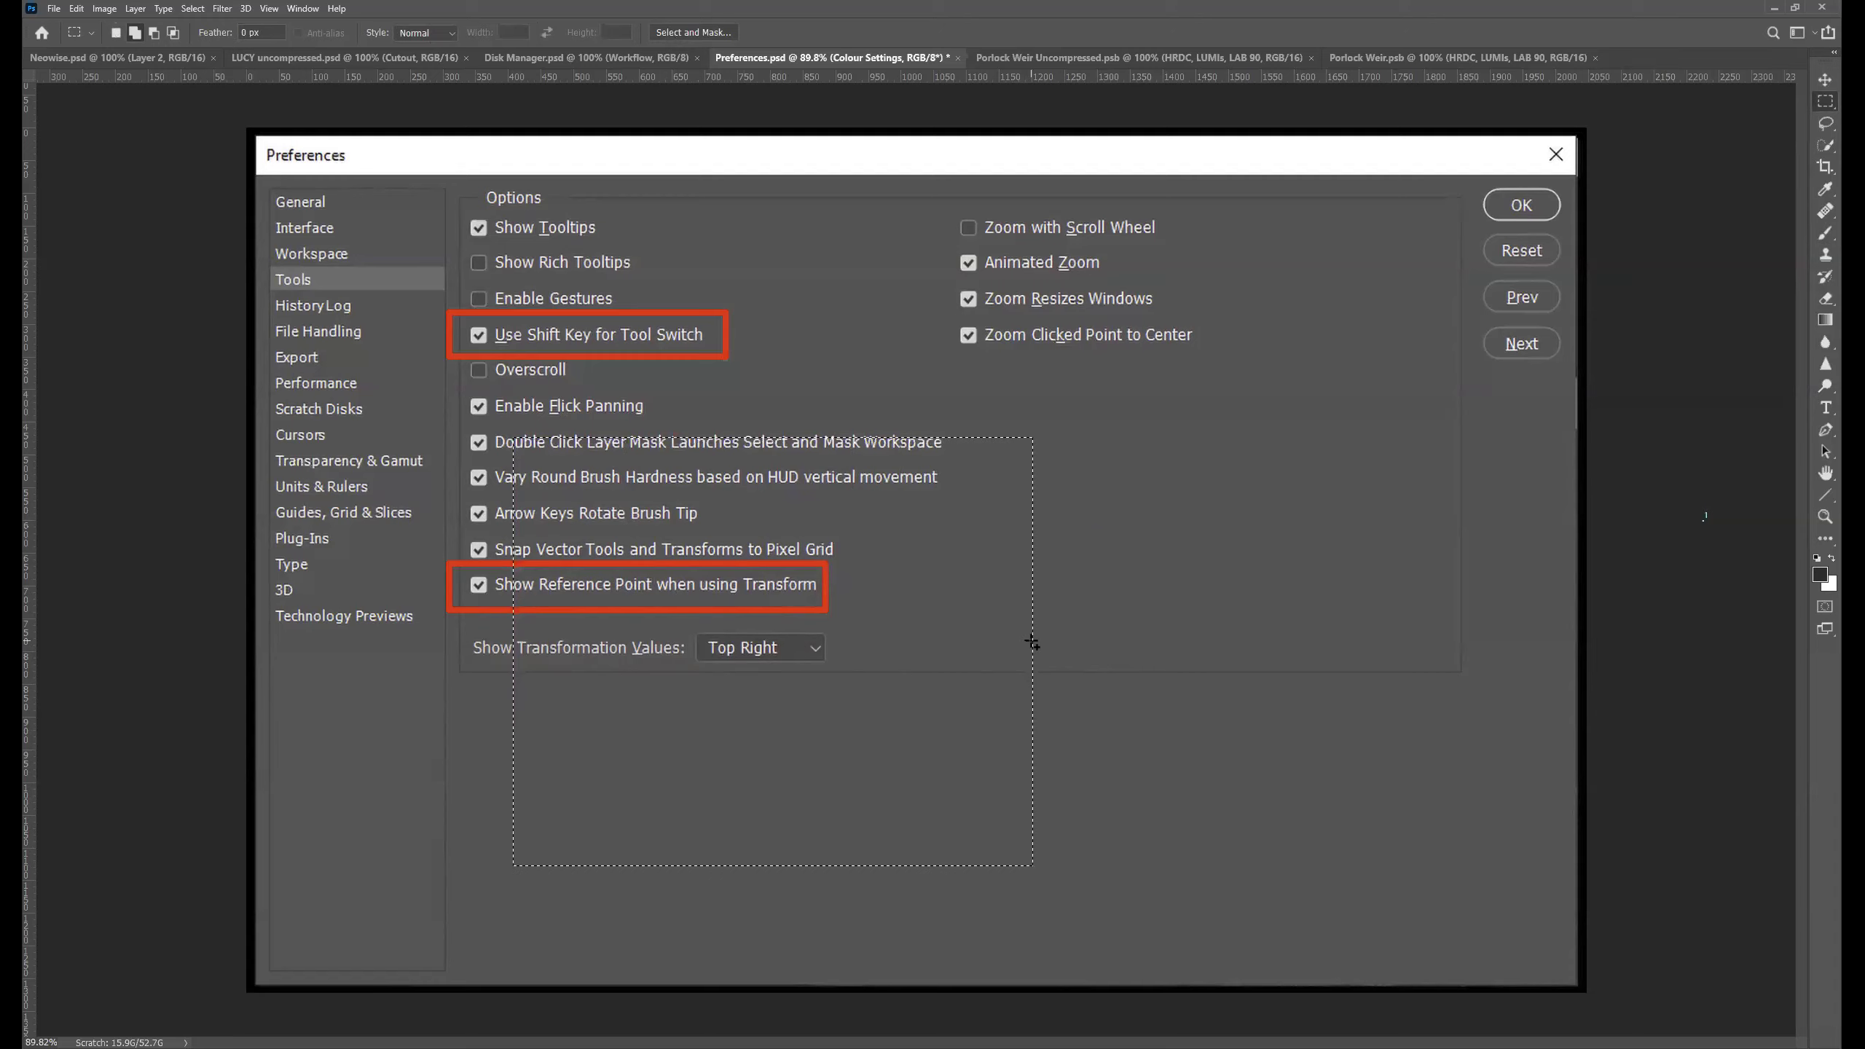
key(t)
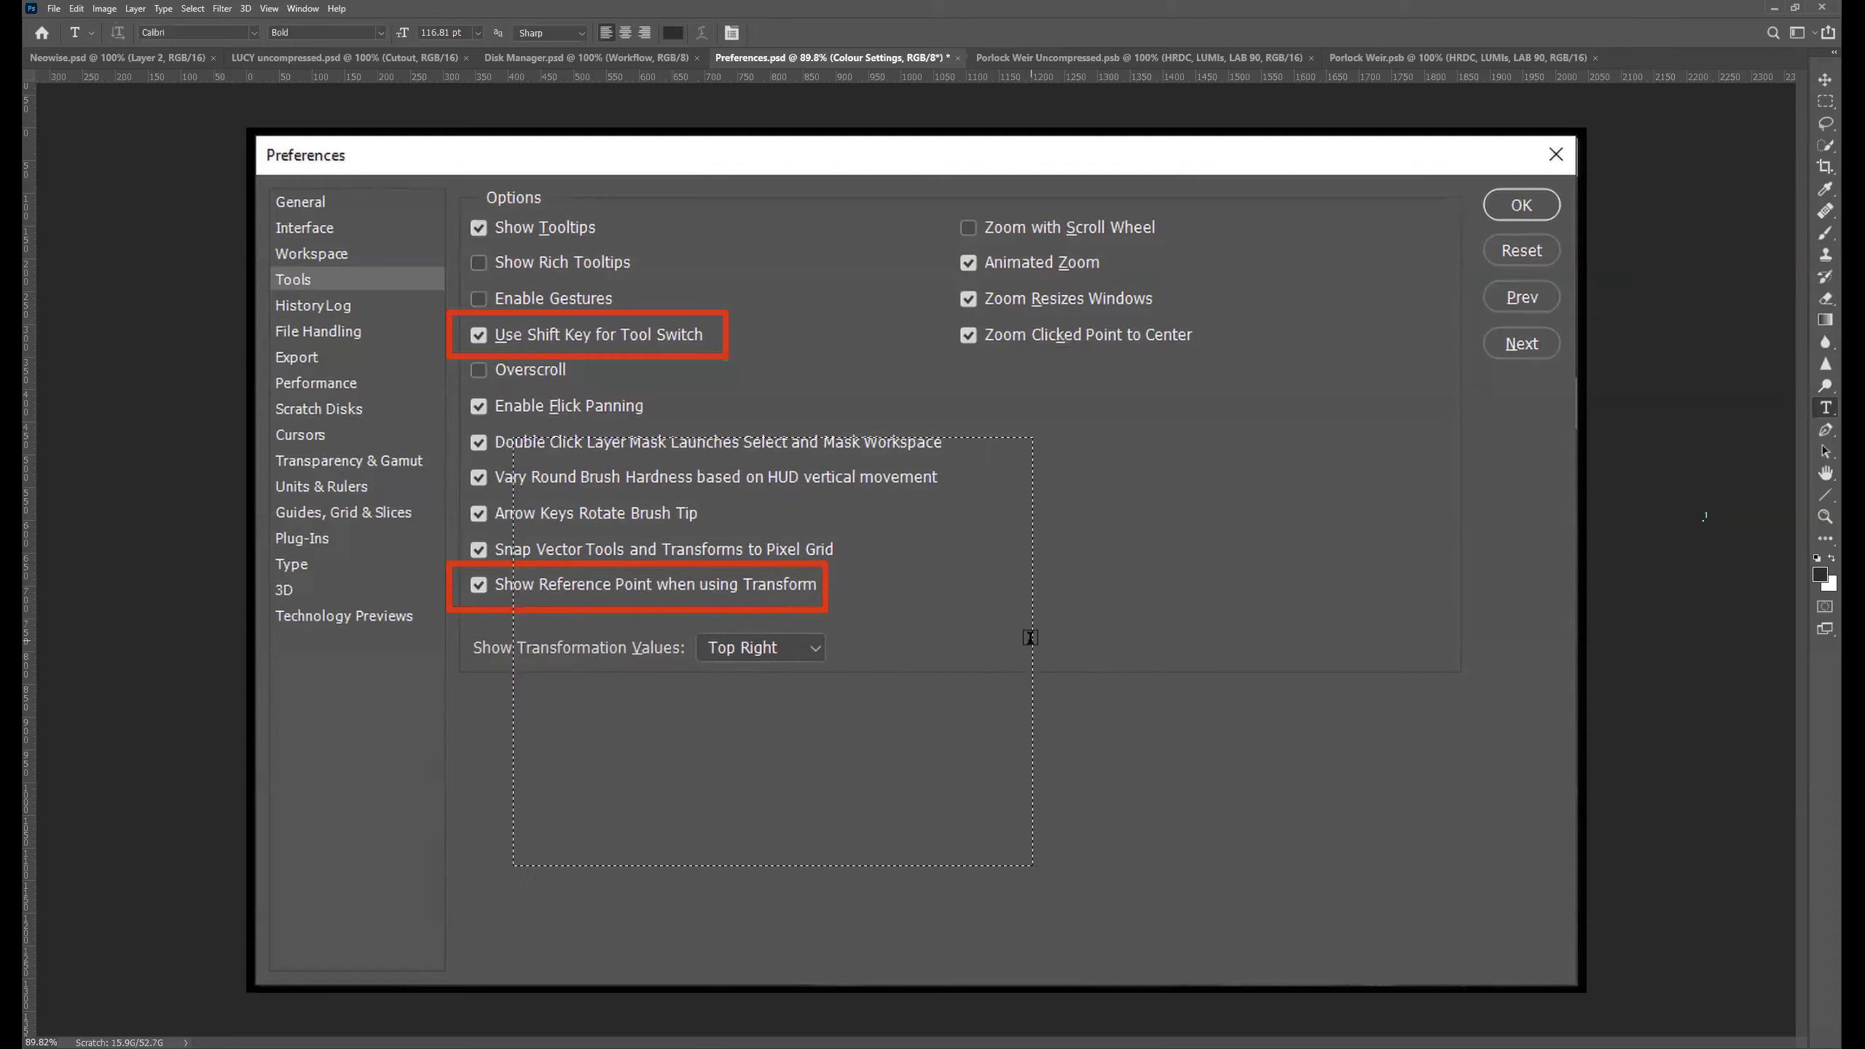
key(ctrl+t)
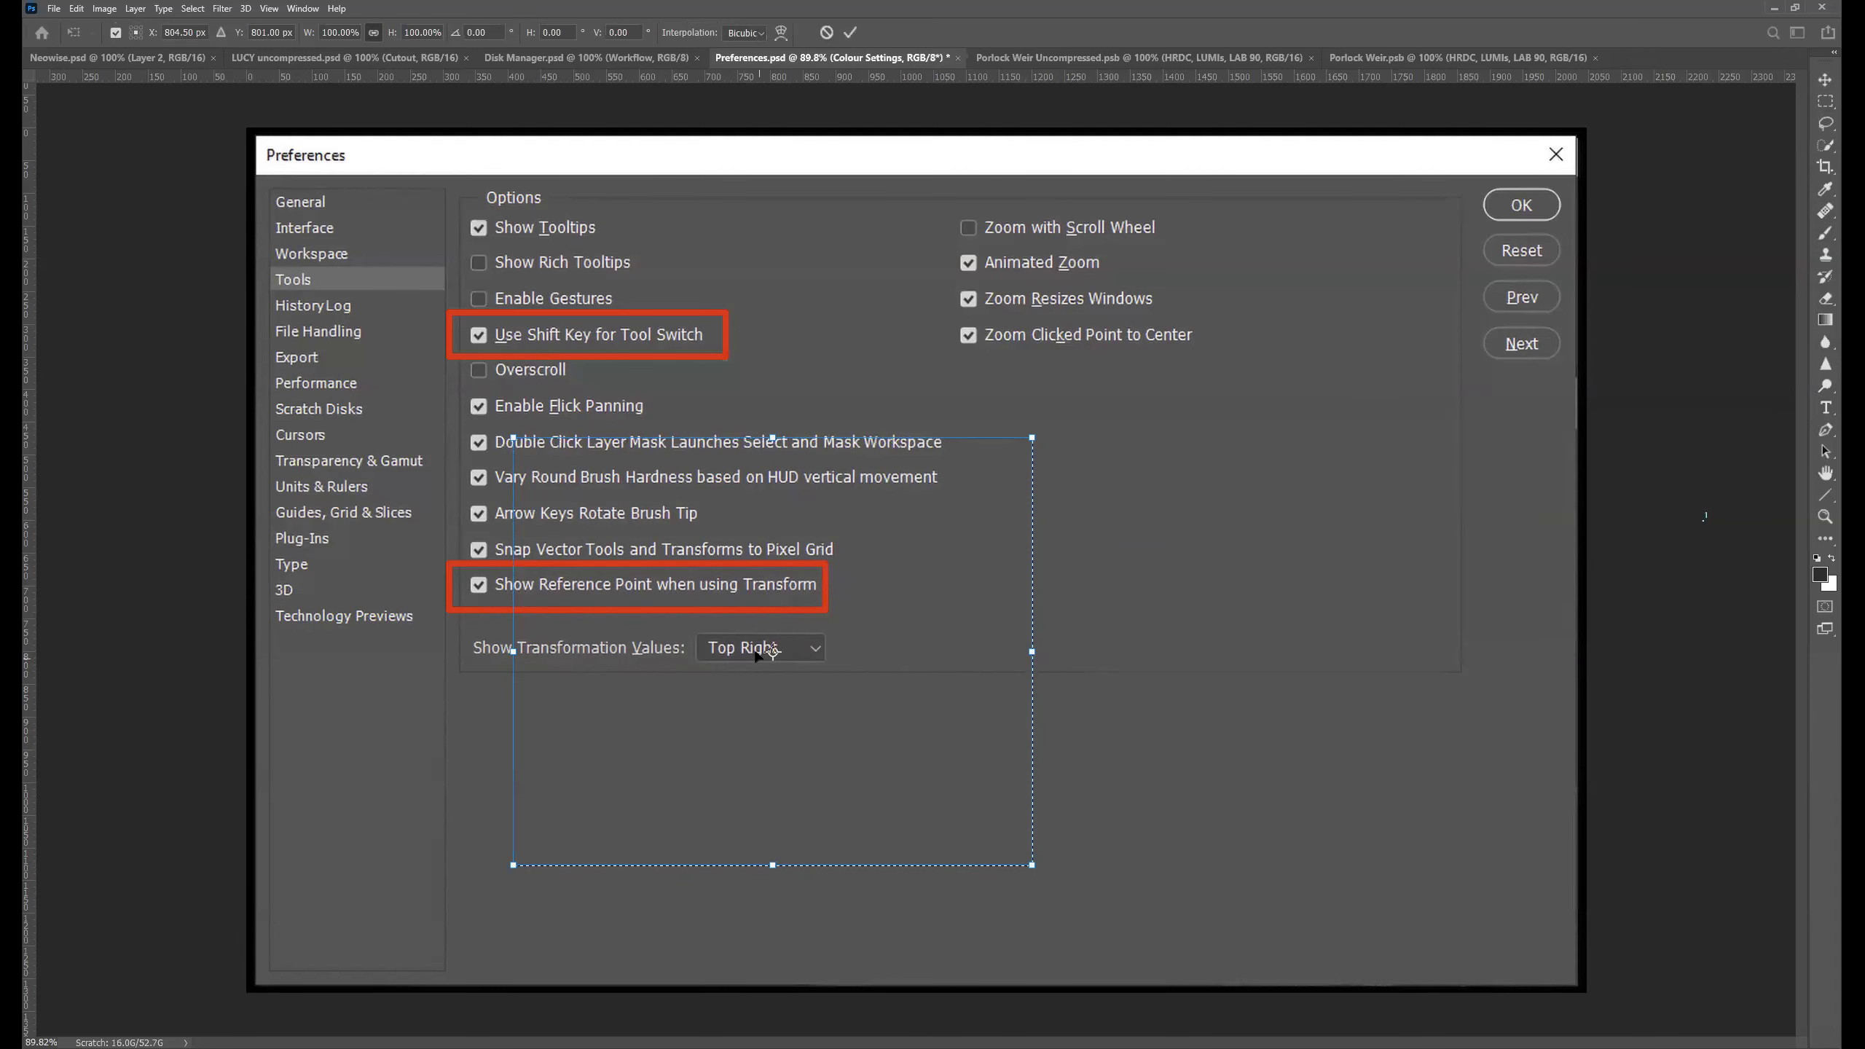
drag(772, 650, 800, 698)
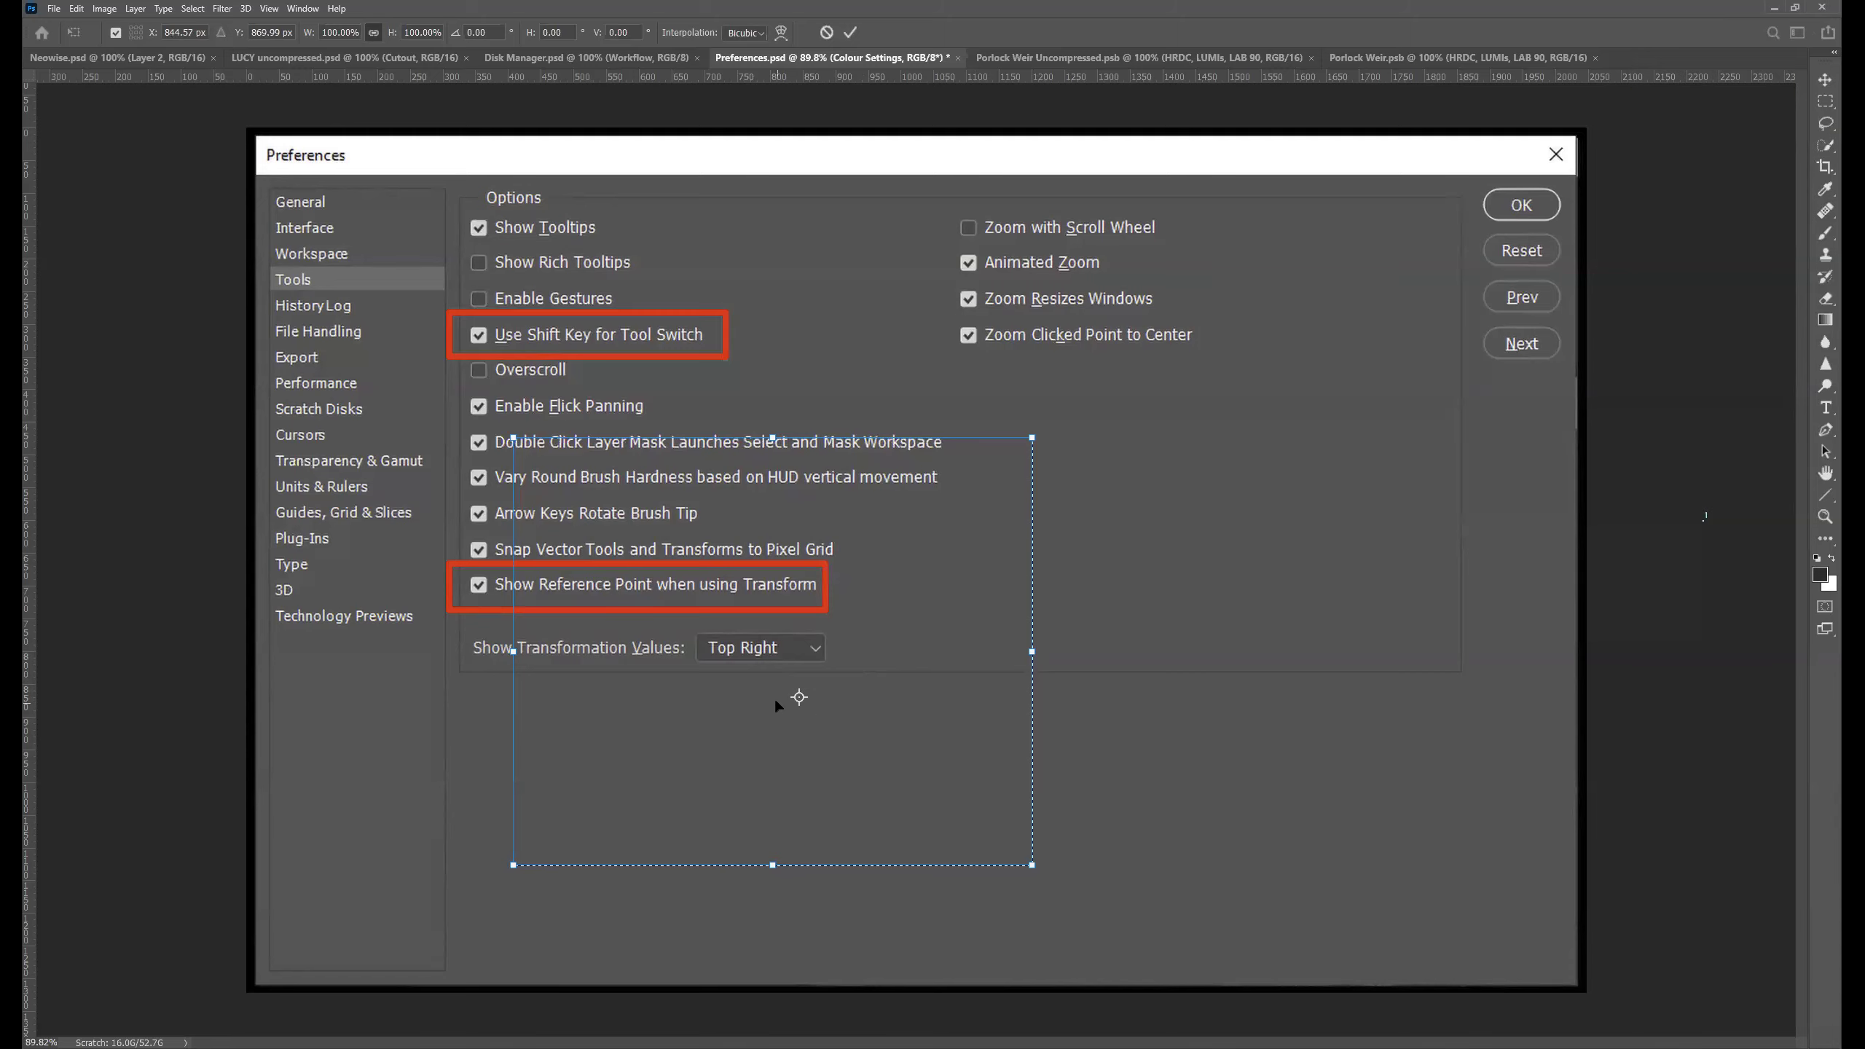
drag(799, 697, 991, 839)
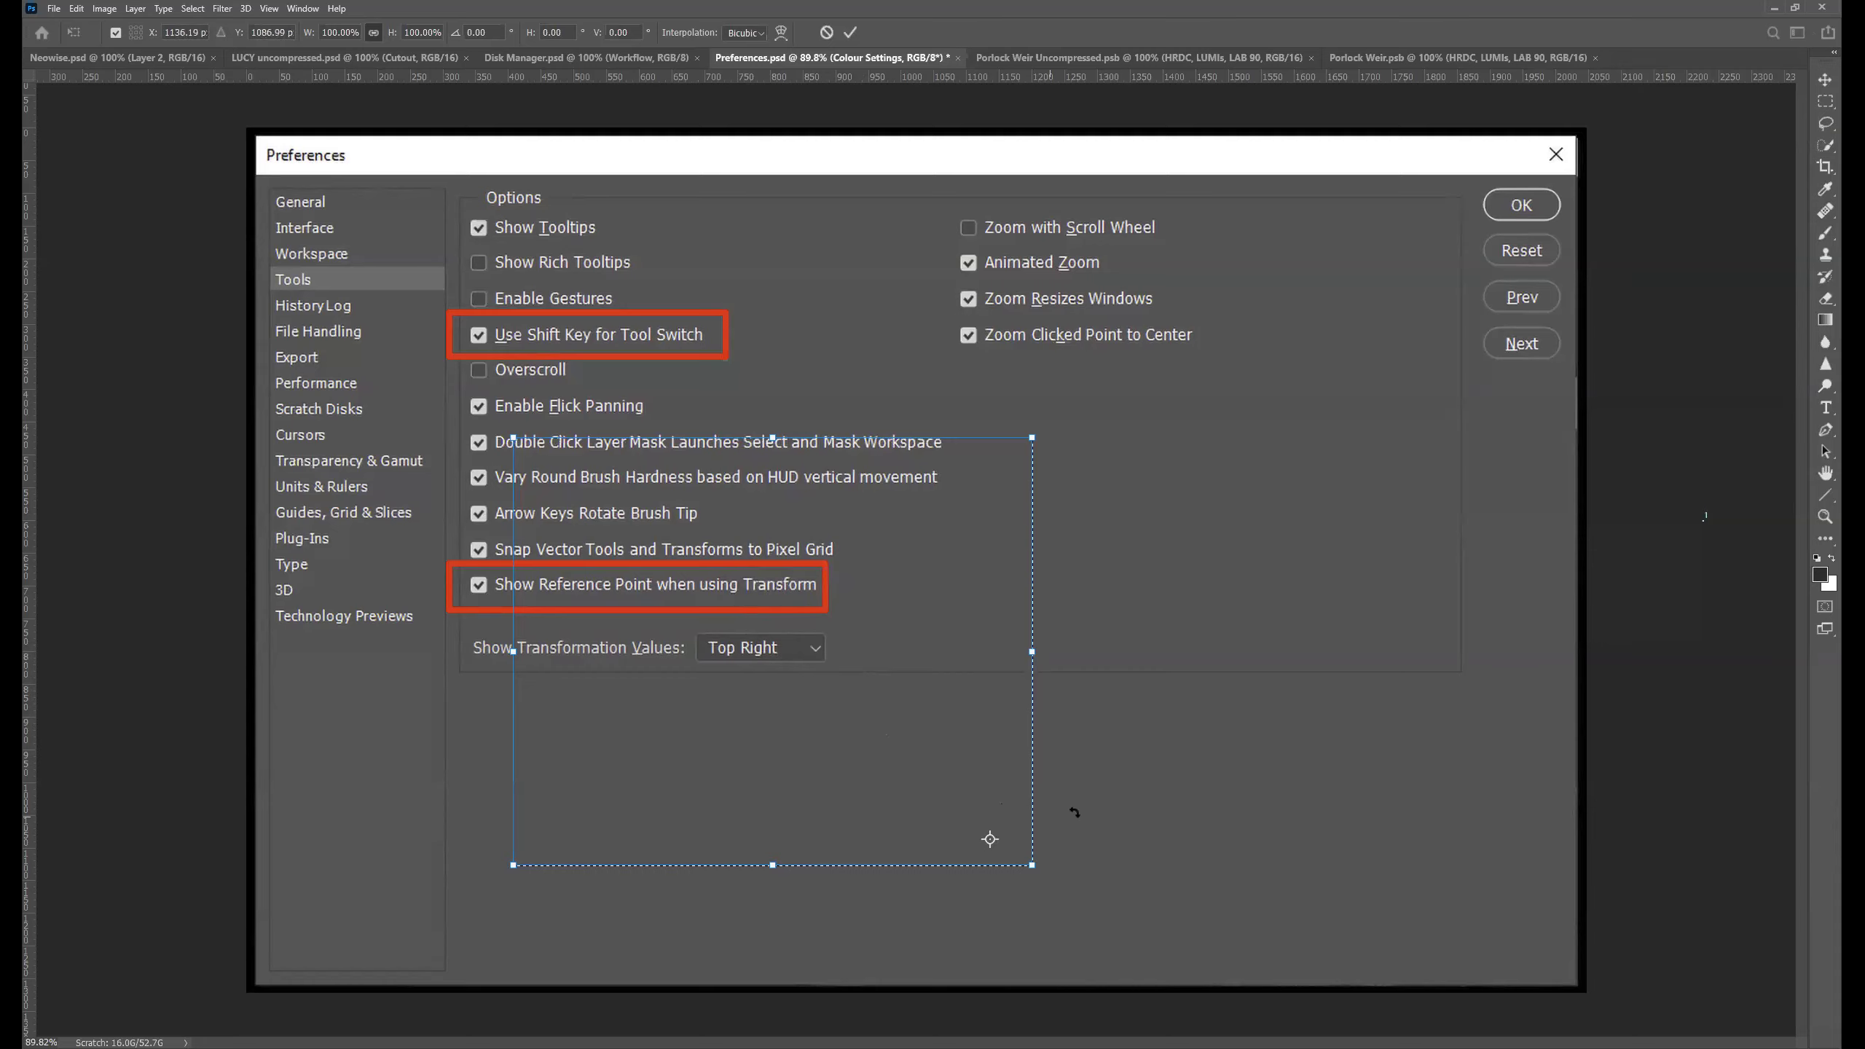
Try rotating the selected rectangle about 9.7° around its offset reference point, cancelling the Free Transform
drag(1147, 785, 1115, 826)
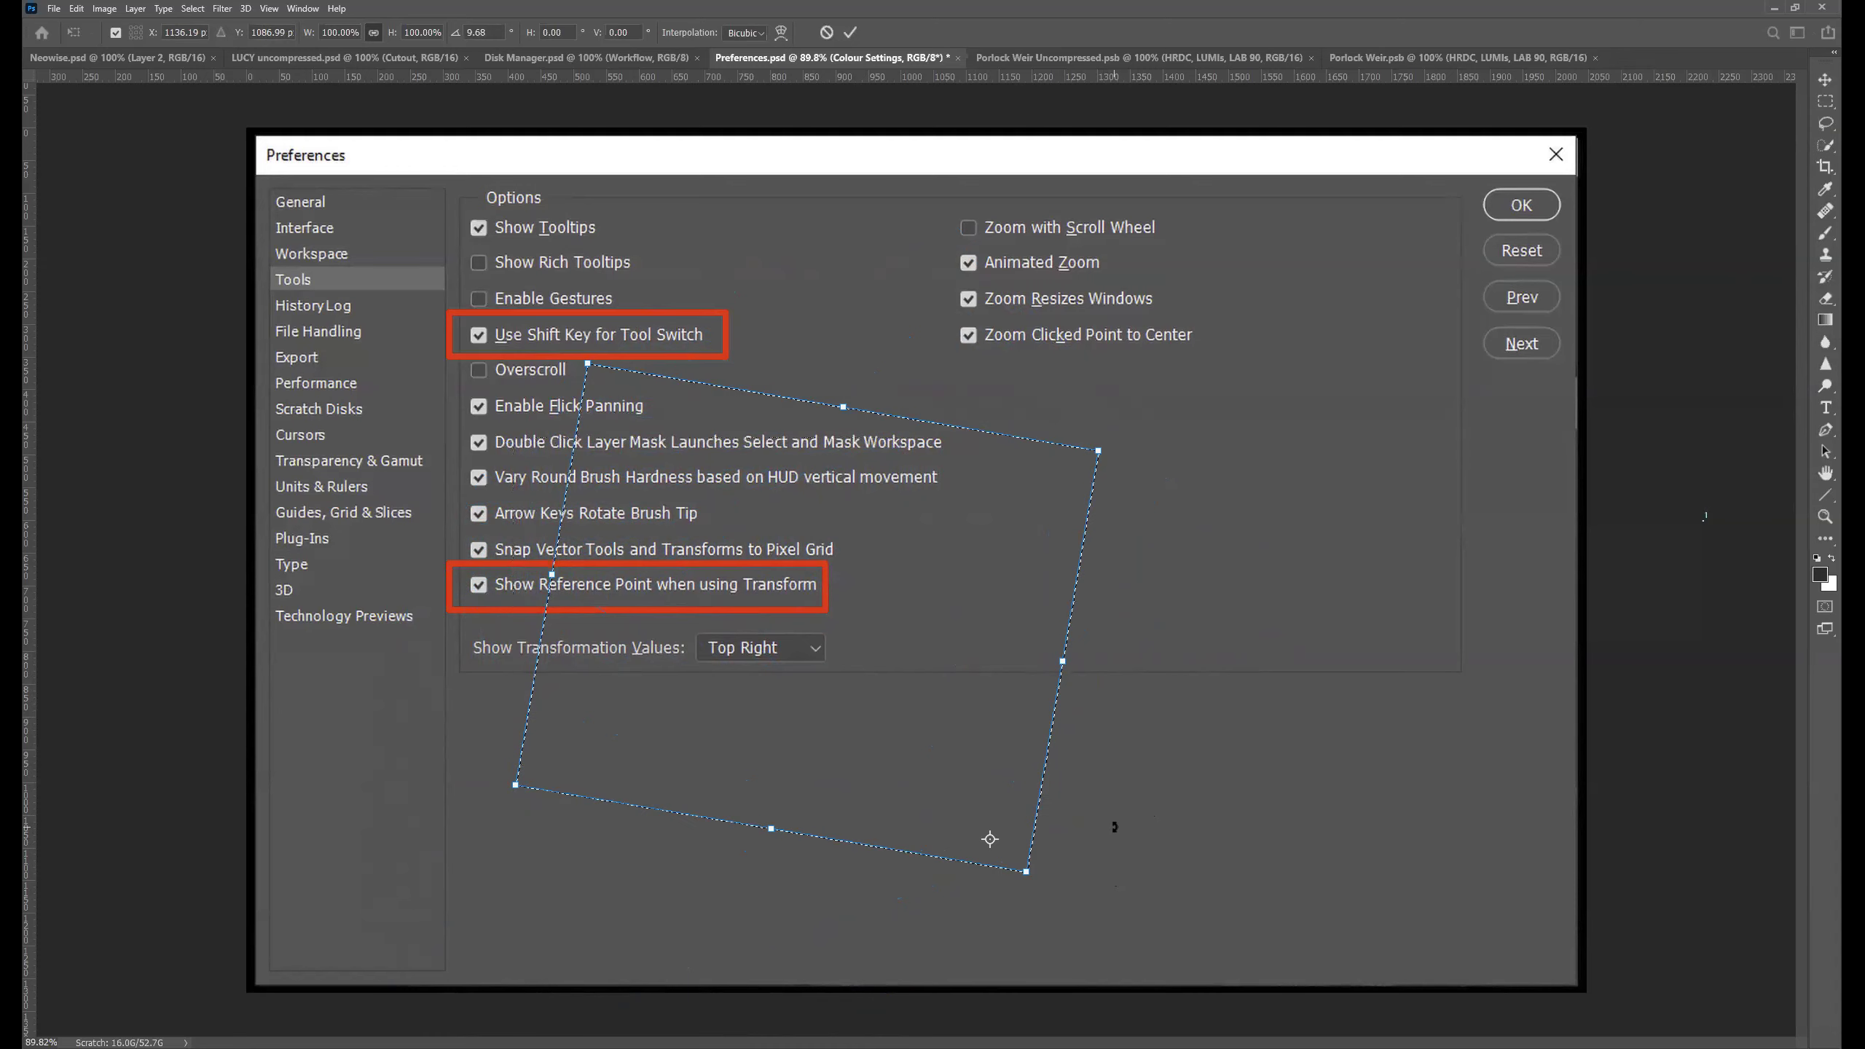
key(Escape)
key(t)
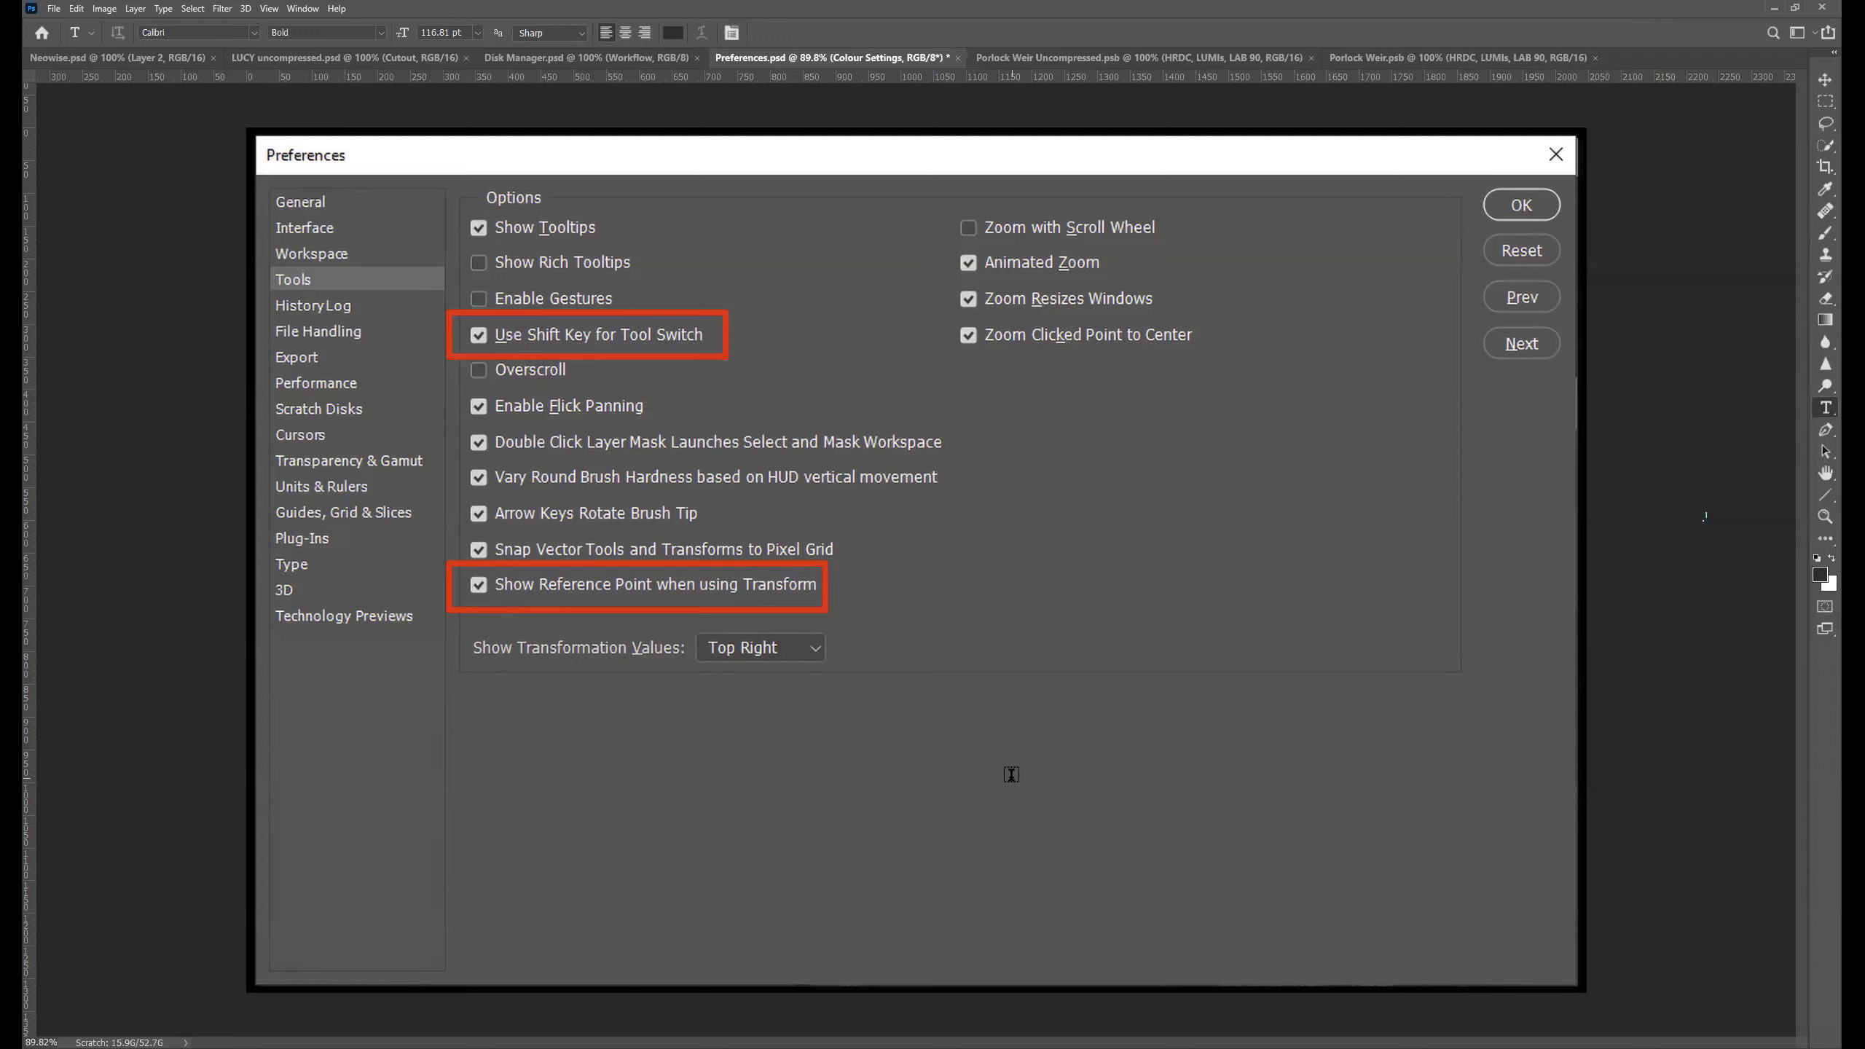
Marquee-select a rectangle overlapping Show Transformation Values, scale it to about 100.16% with Free Transform, and deselect it
key(m)
drag(1099, 588, 719, 898)
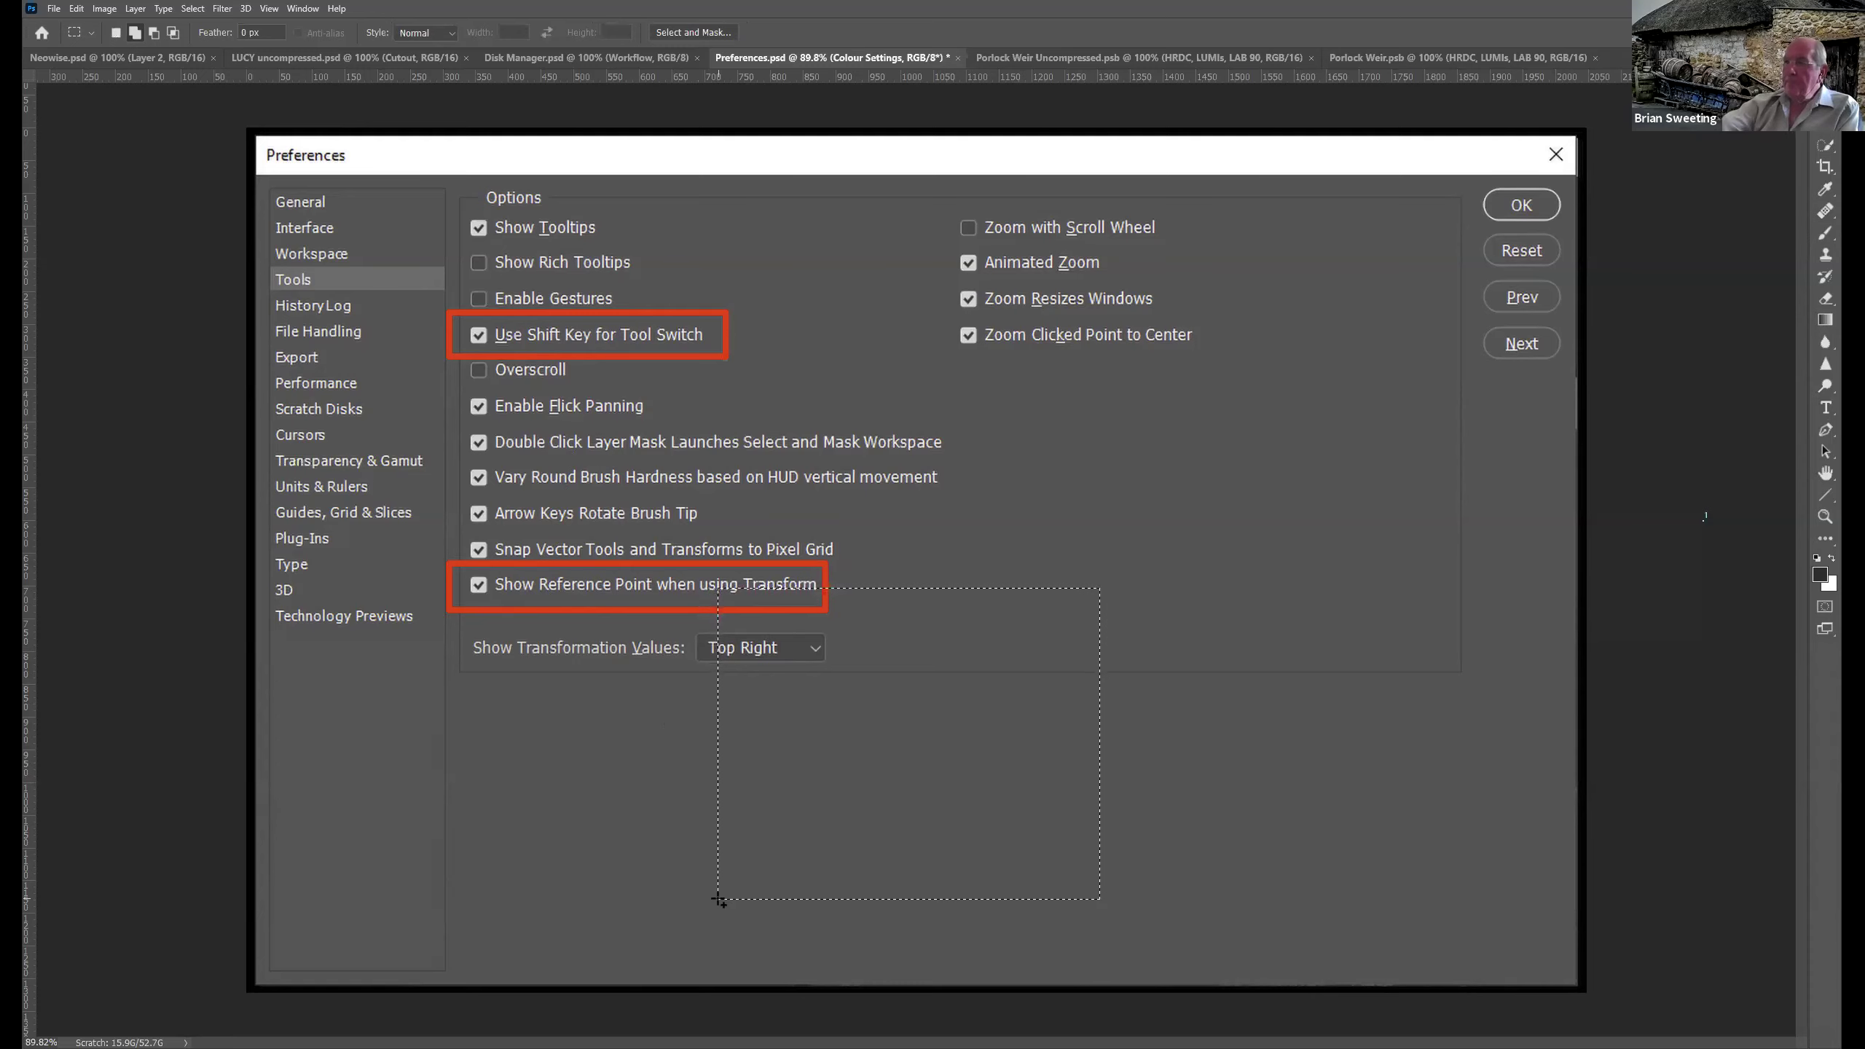
key(ctrl+t)
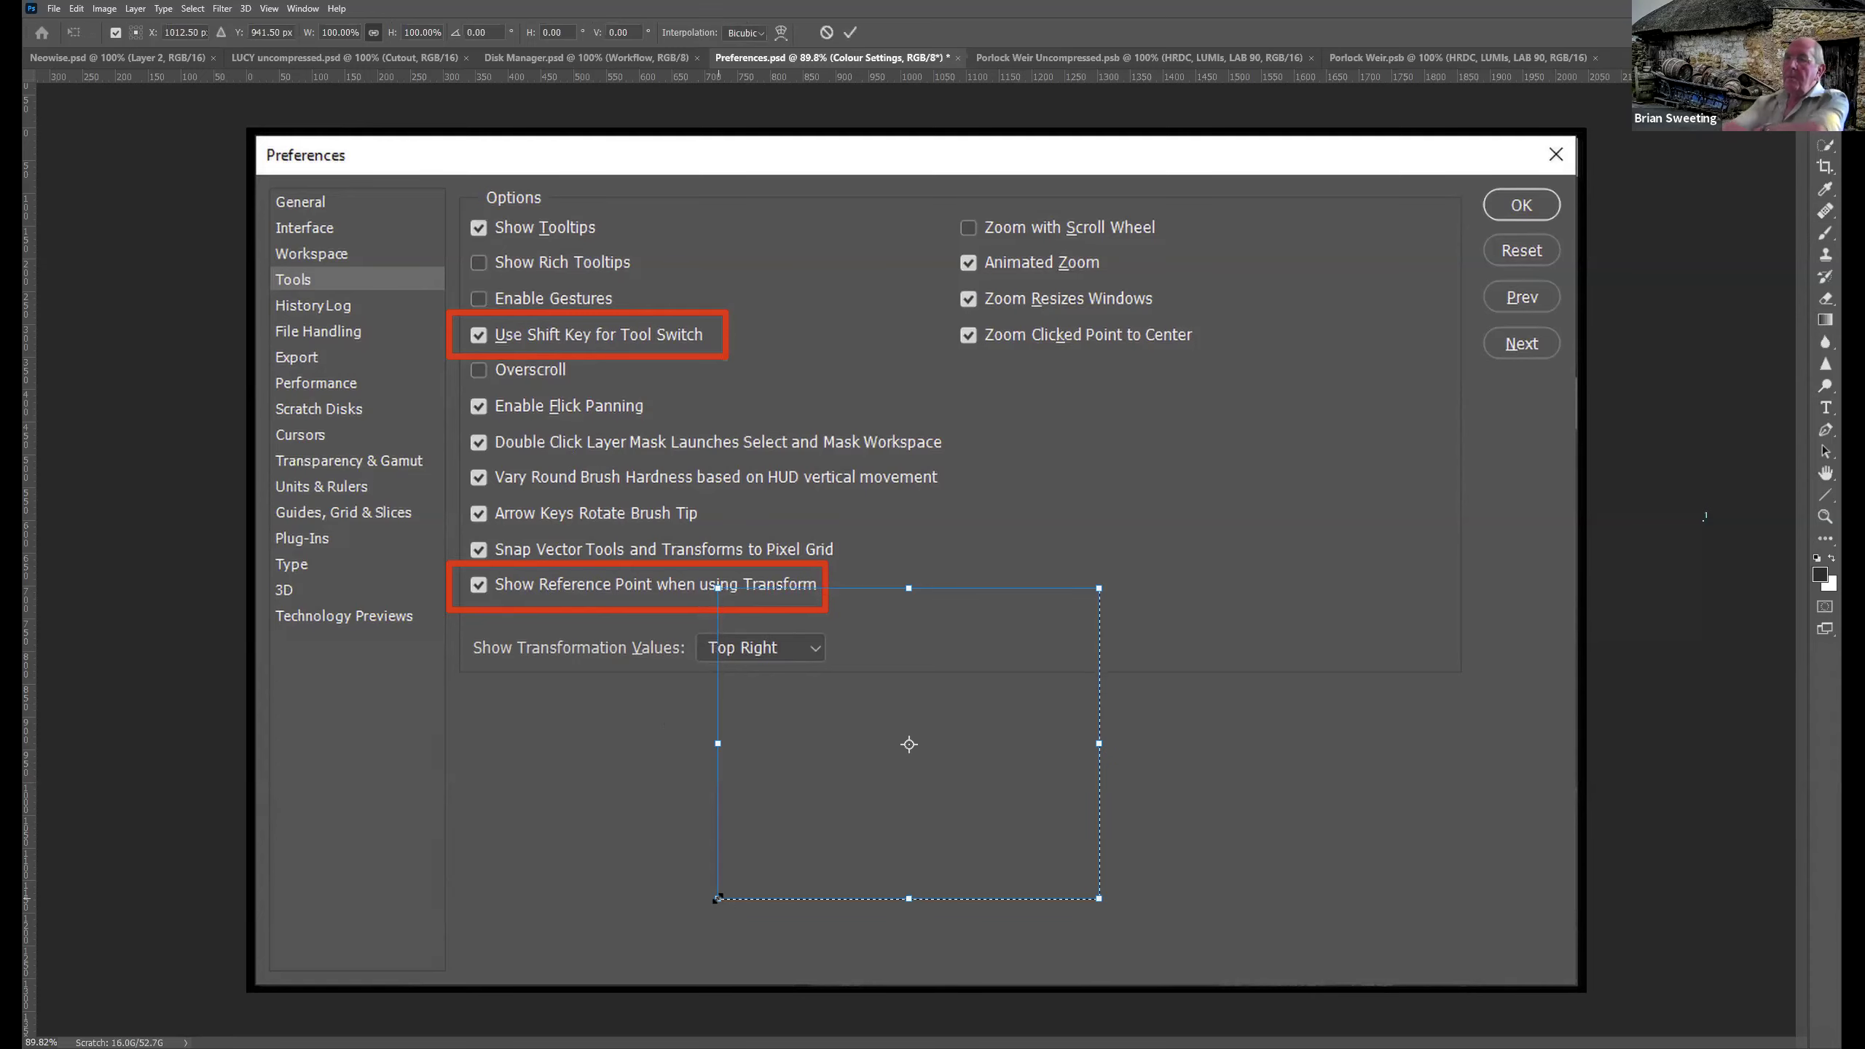
mouse_move(1099, 588)
mouse_down()
mouse_move(1315, 410)
mouse_move(1123, 616)
mouse_up()
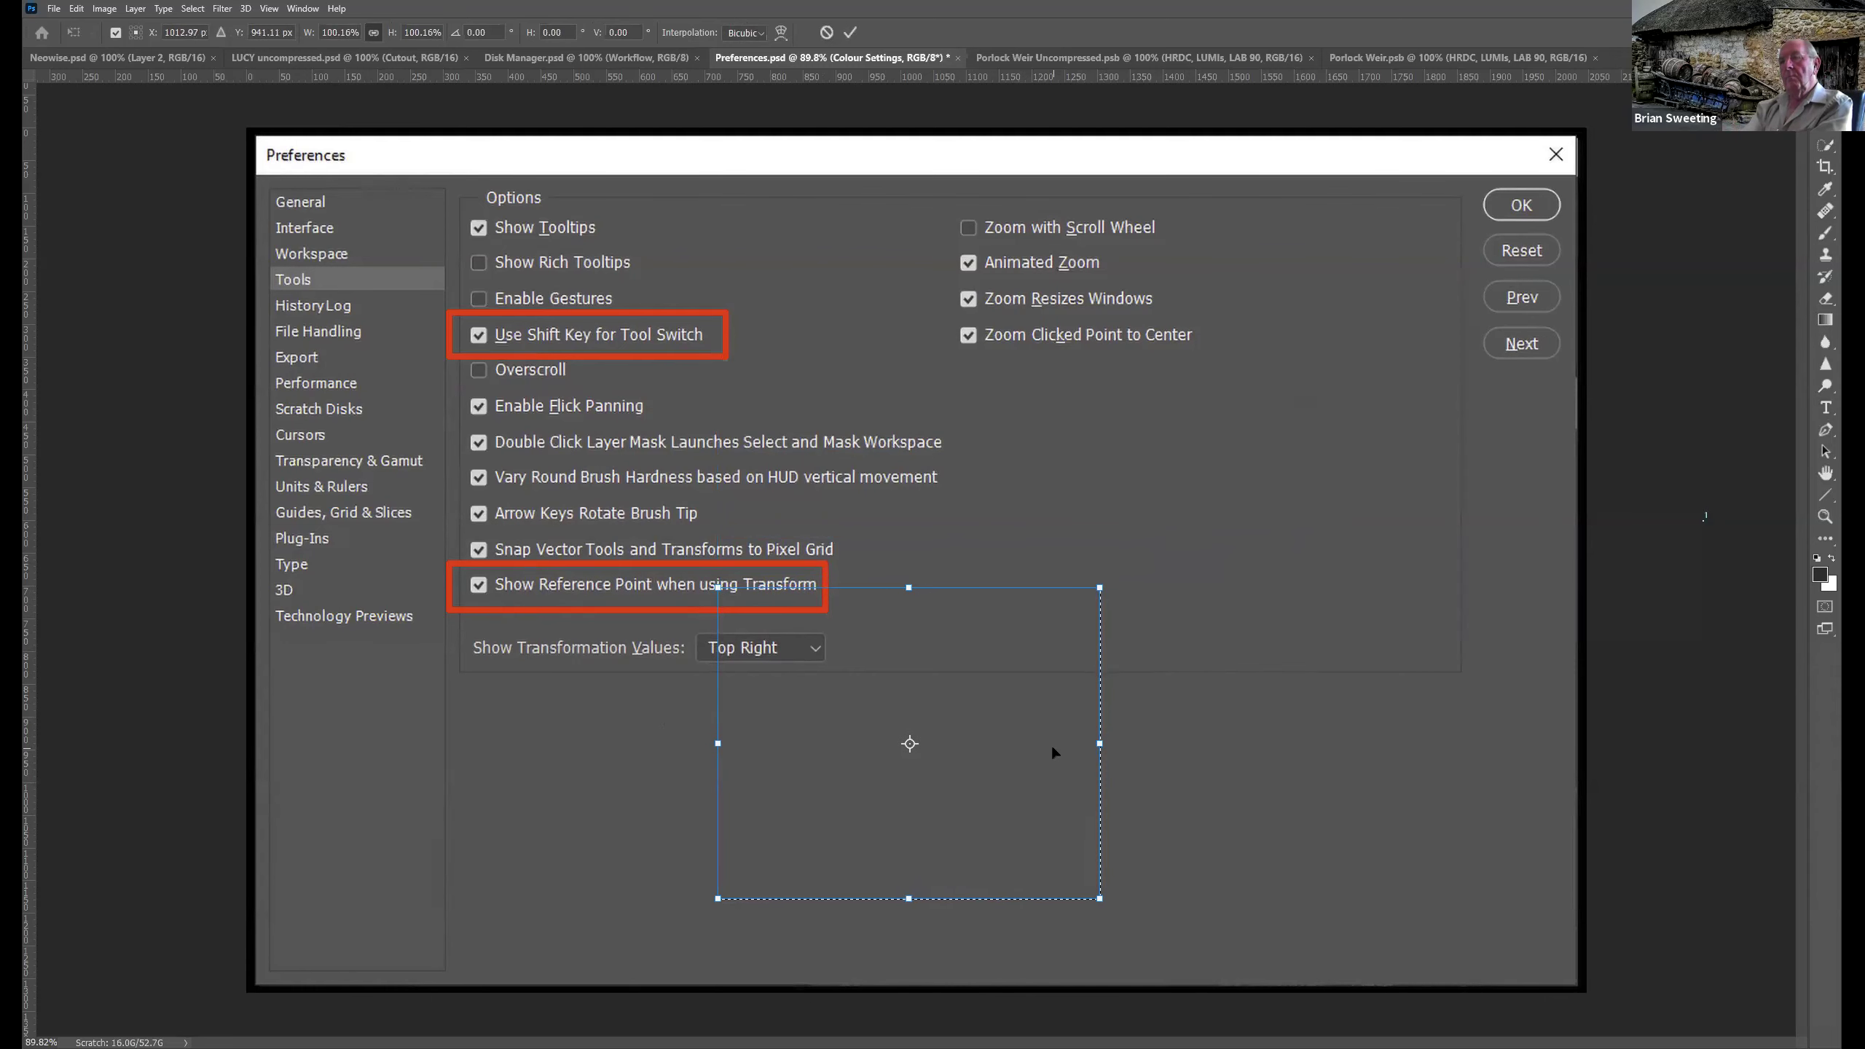
key(Return)
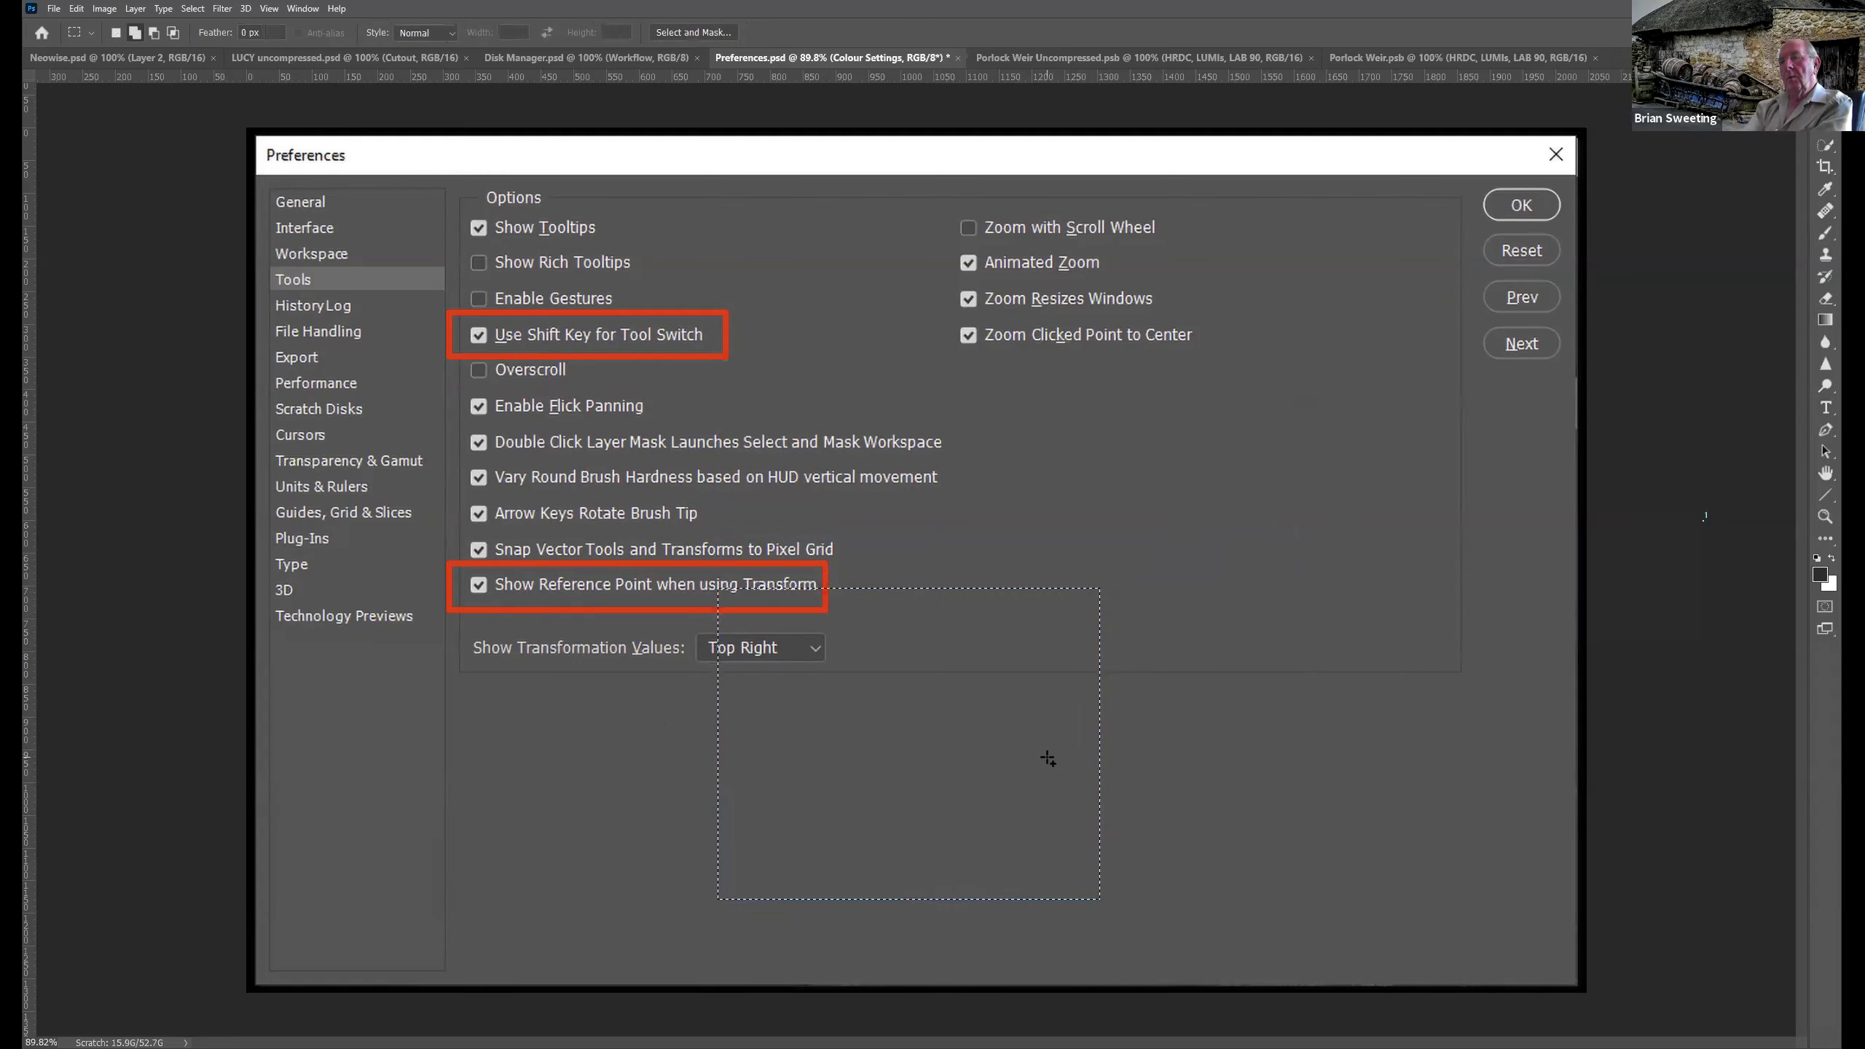
key(ctrl+d)
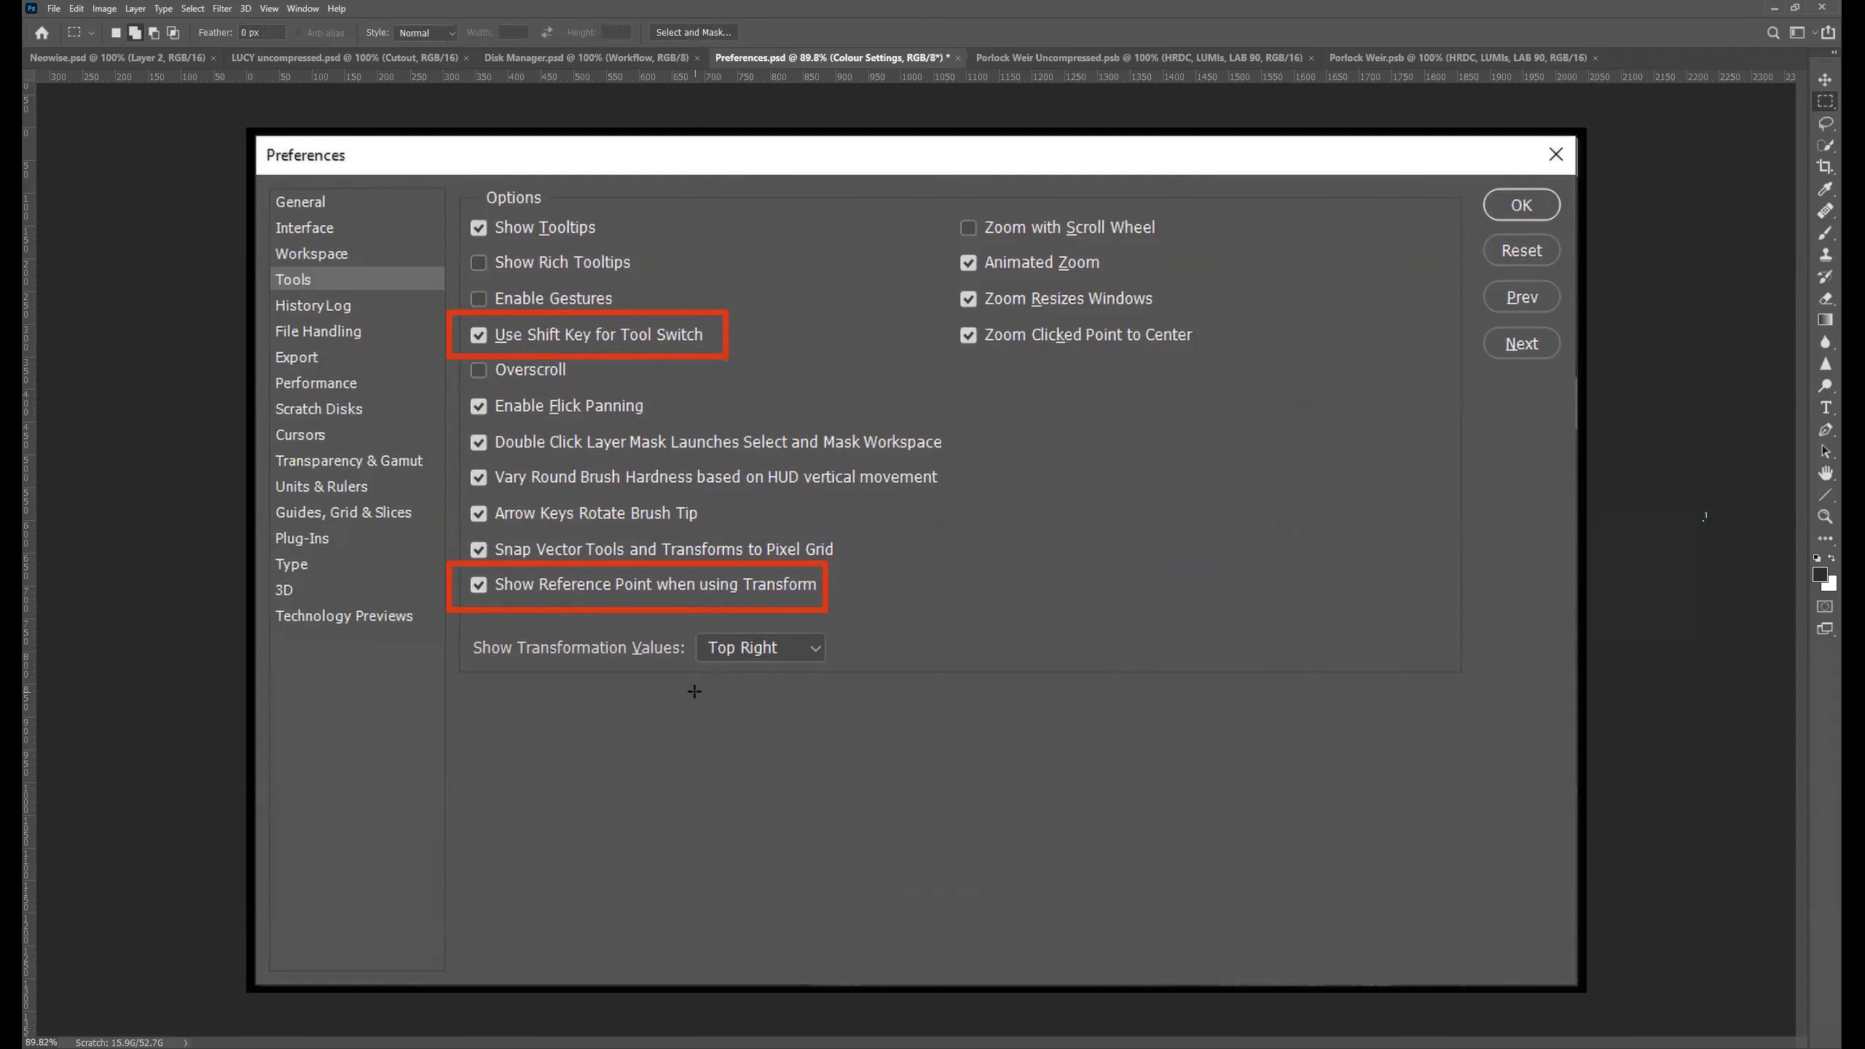
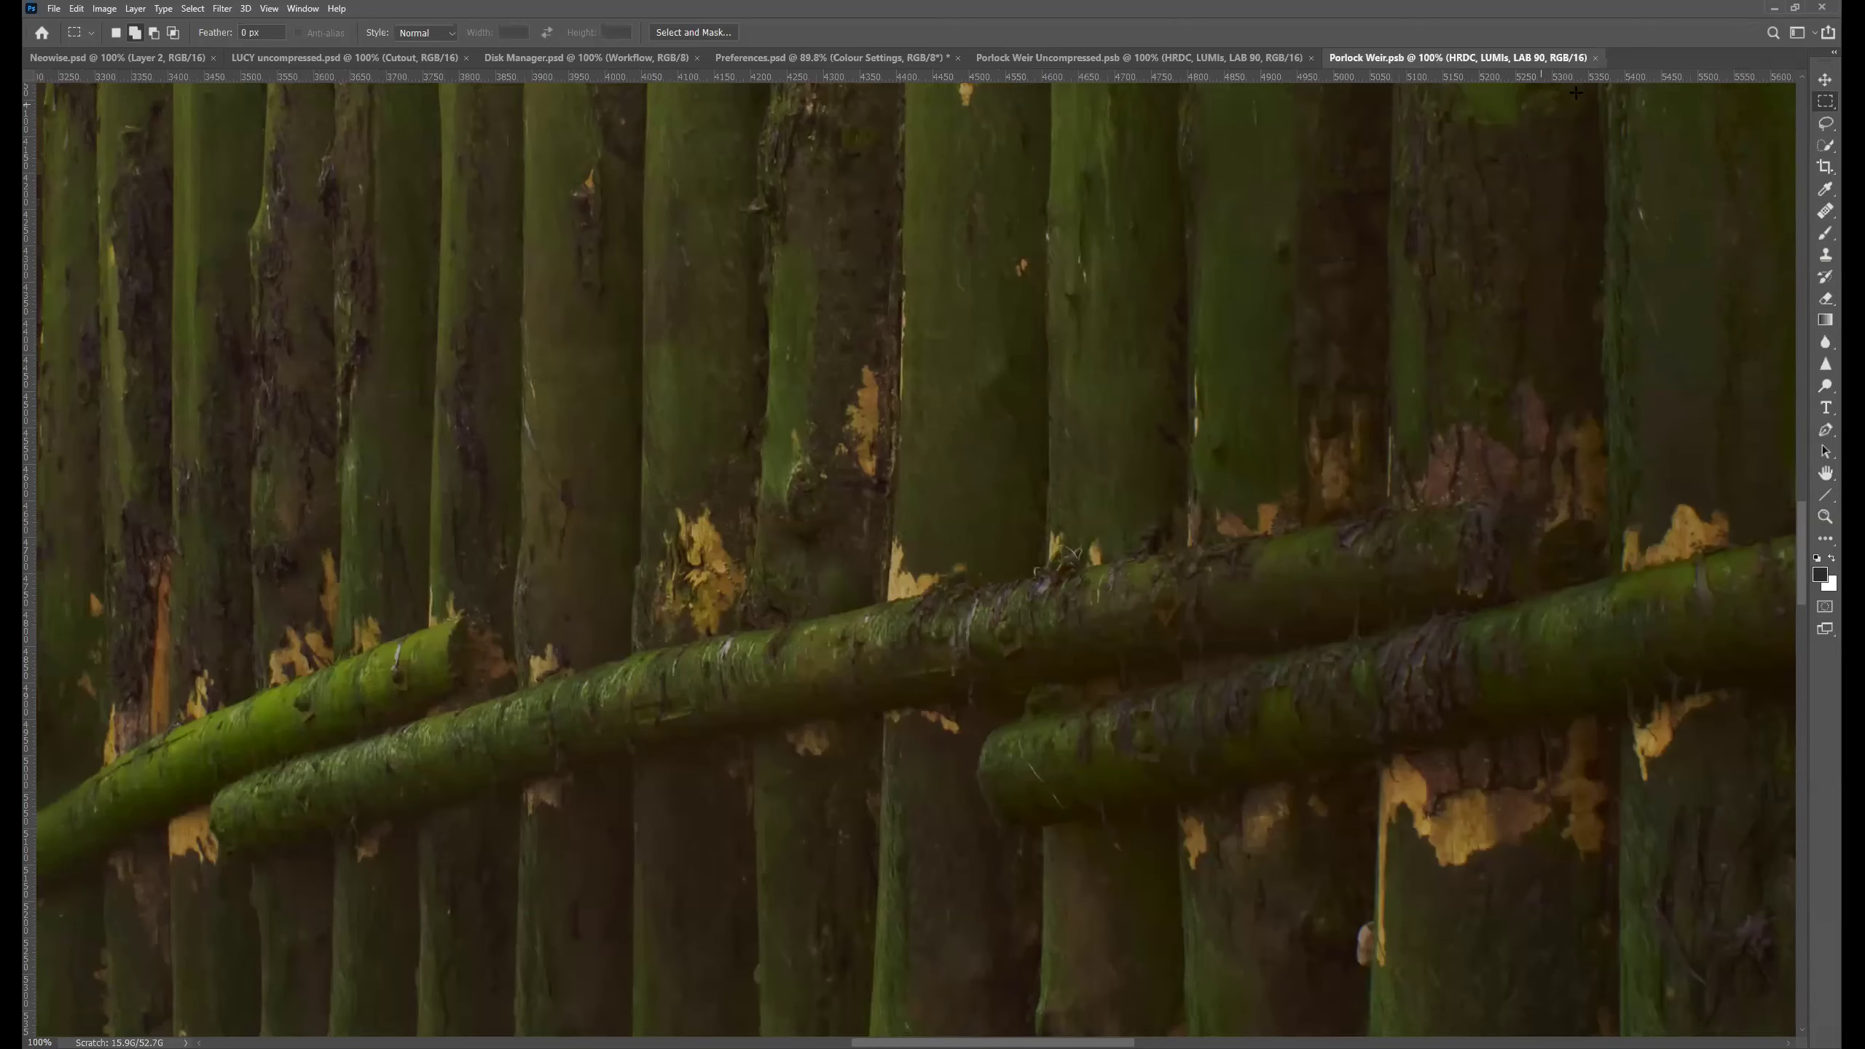
Close the Porlock Weir.psb document, leaving Preferences.psd displayed in a maximized window
click(1599, 58)
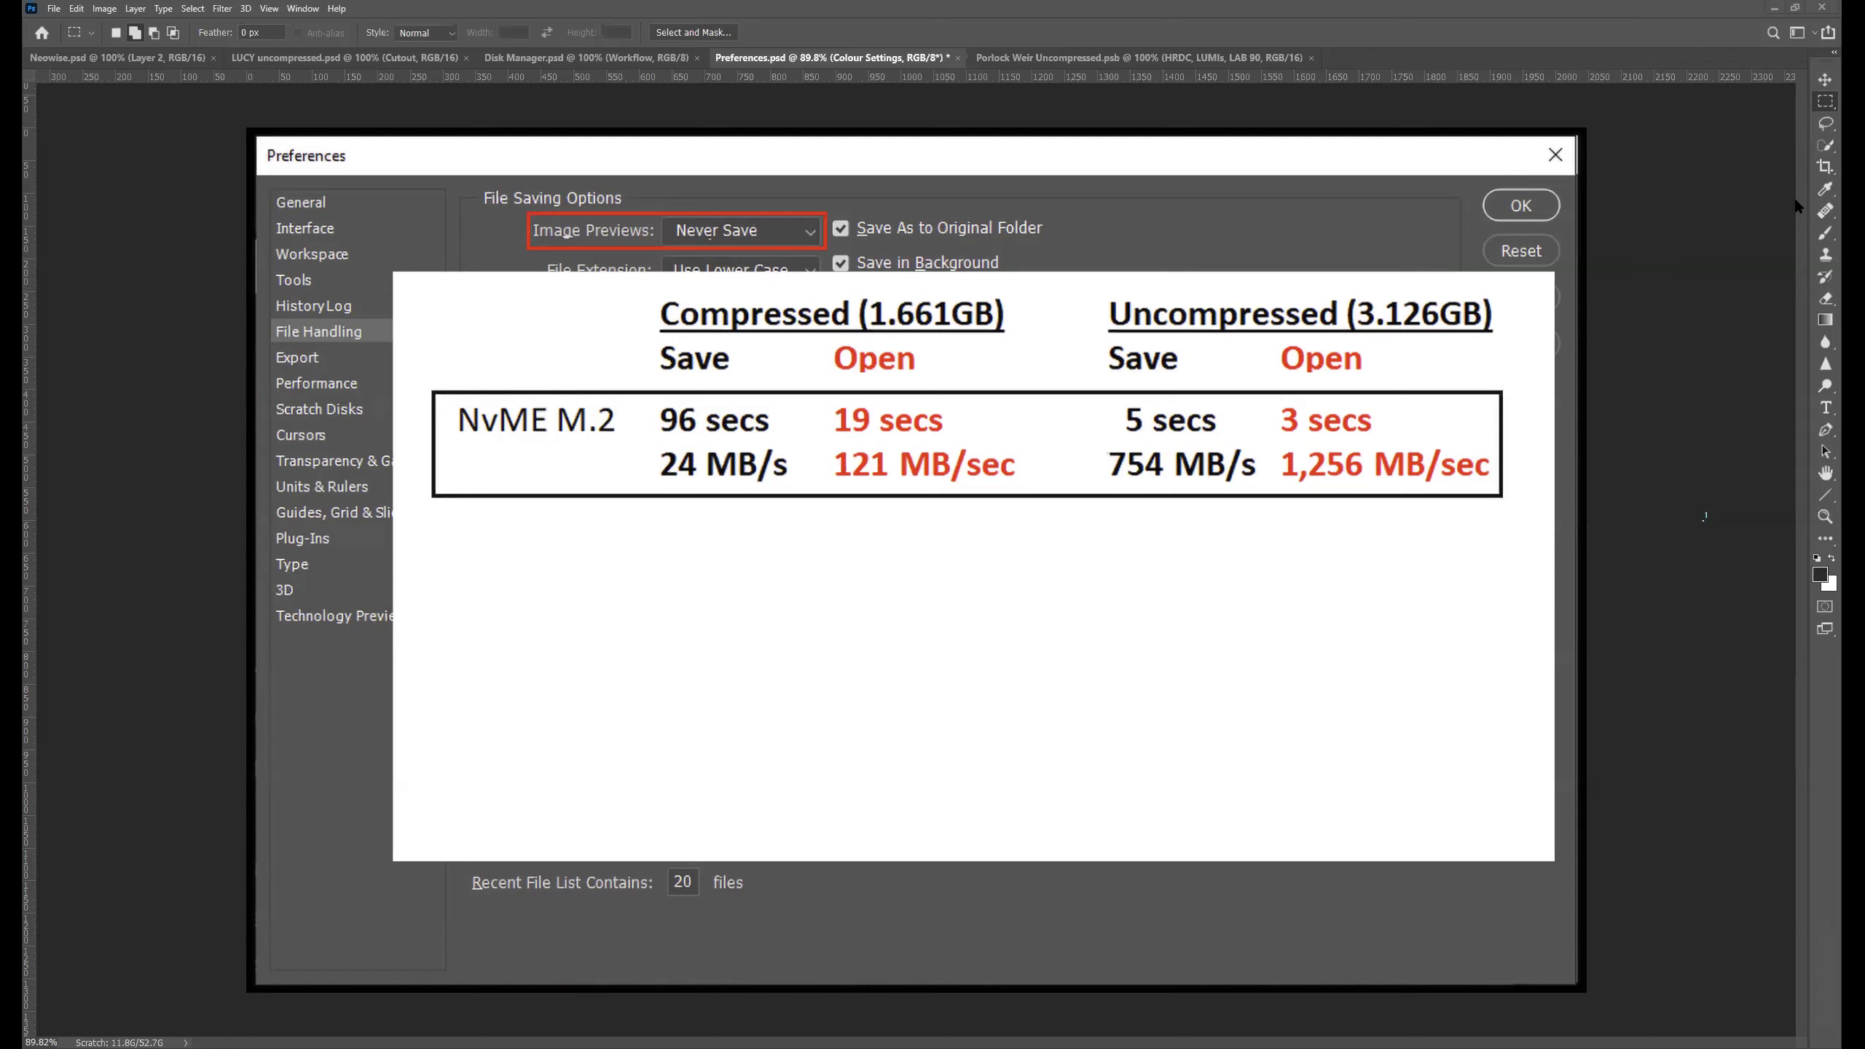
click(1796, 9)
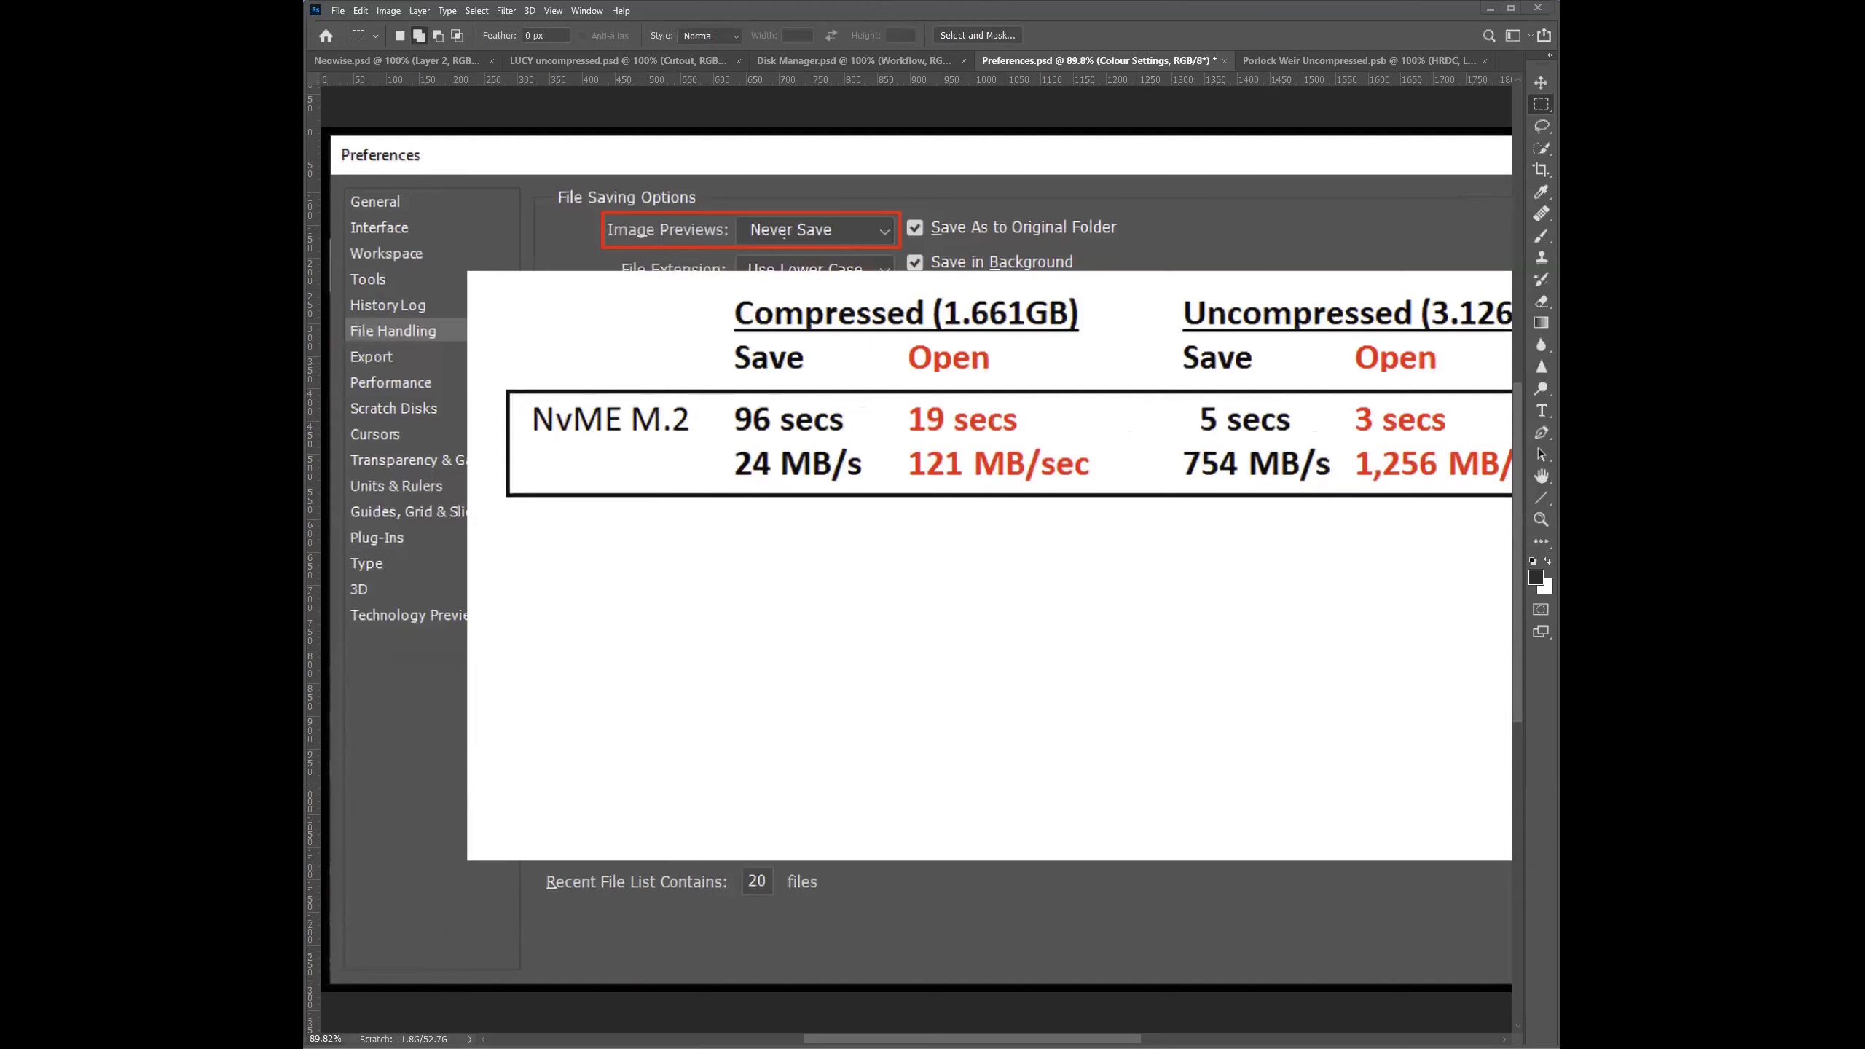
click(1513, 10)
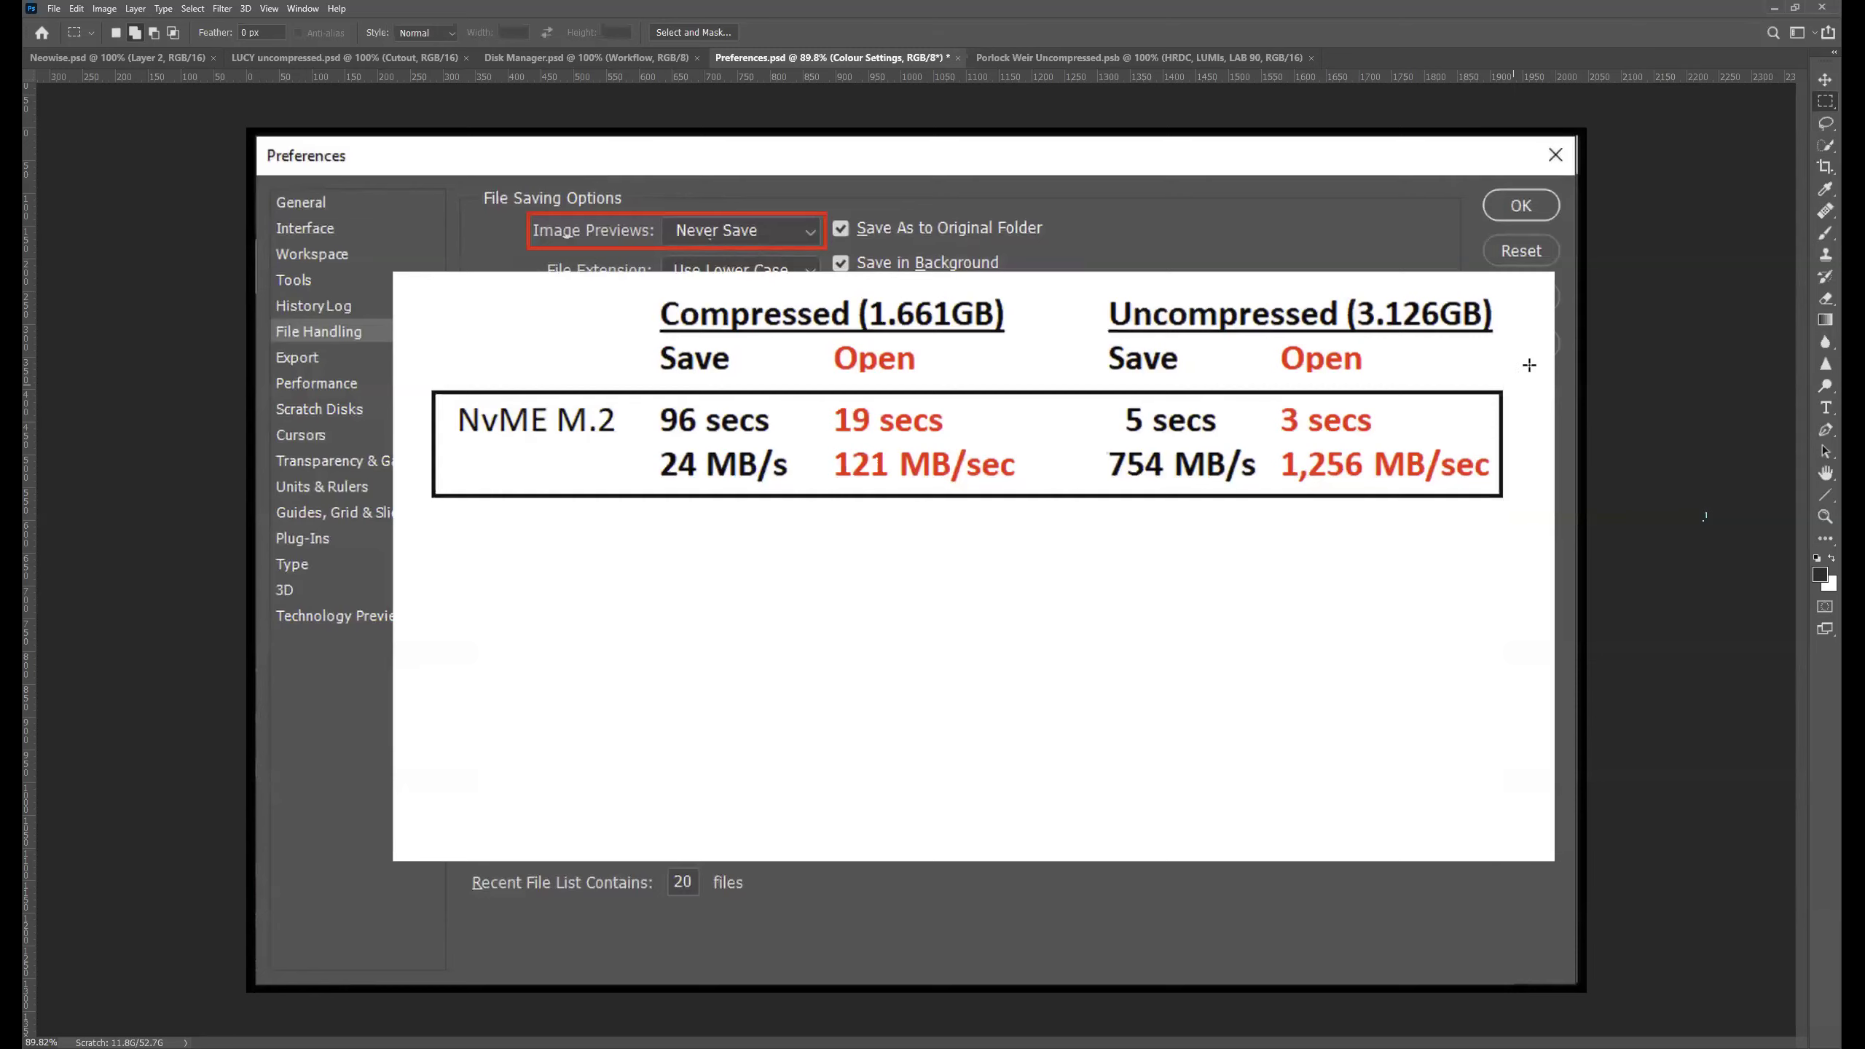
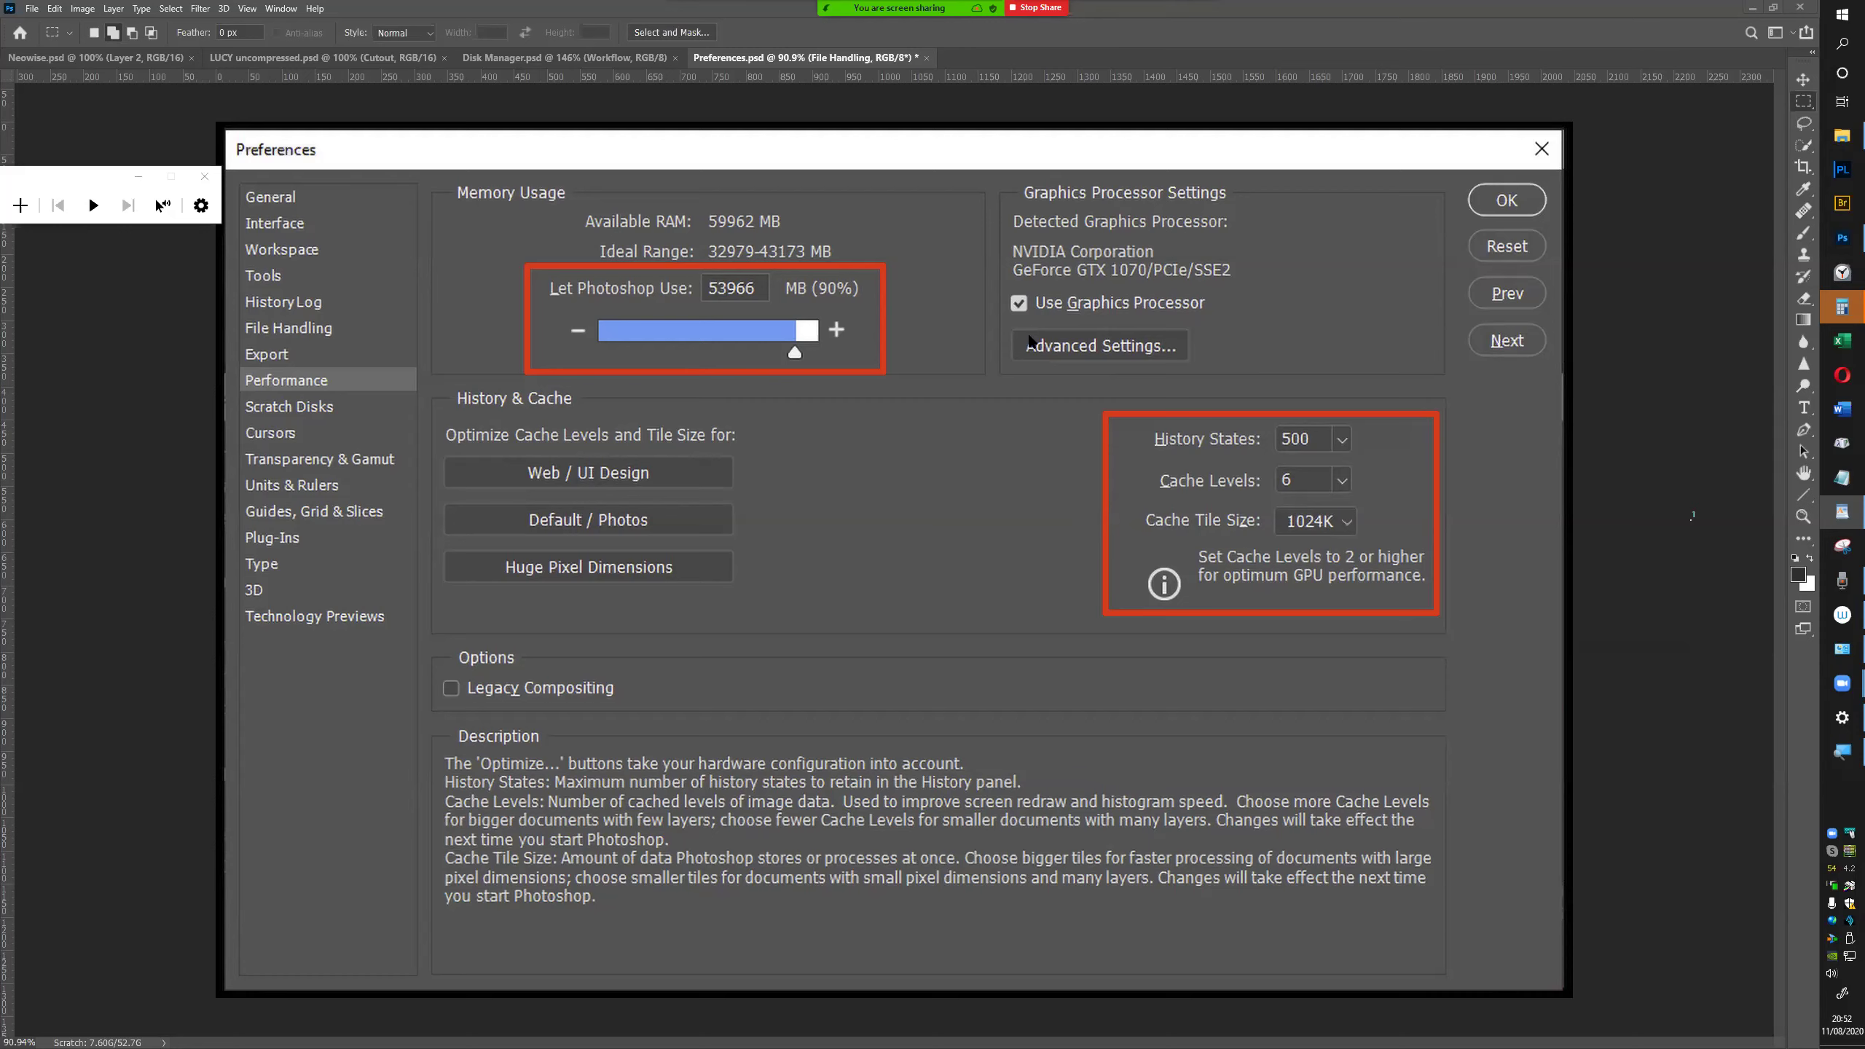
Open the live Scratch Disks preferences, view the Cursors settings, and go to the Performance settings
click(61, 9)
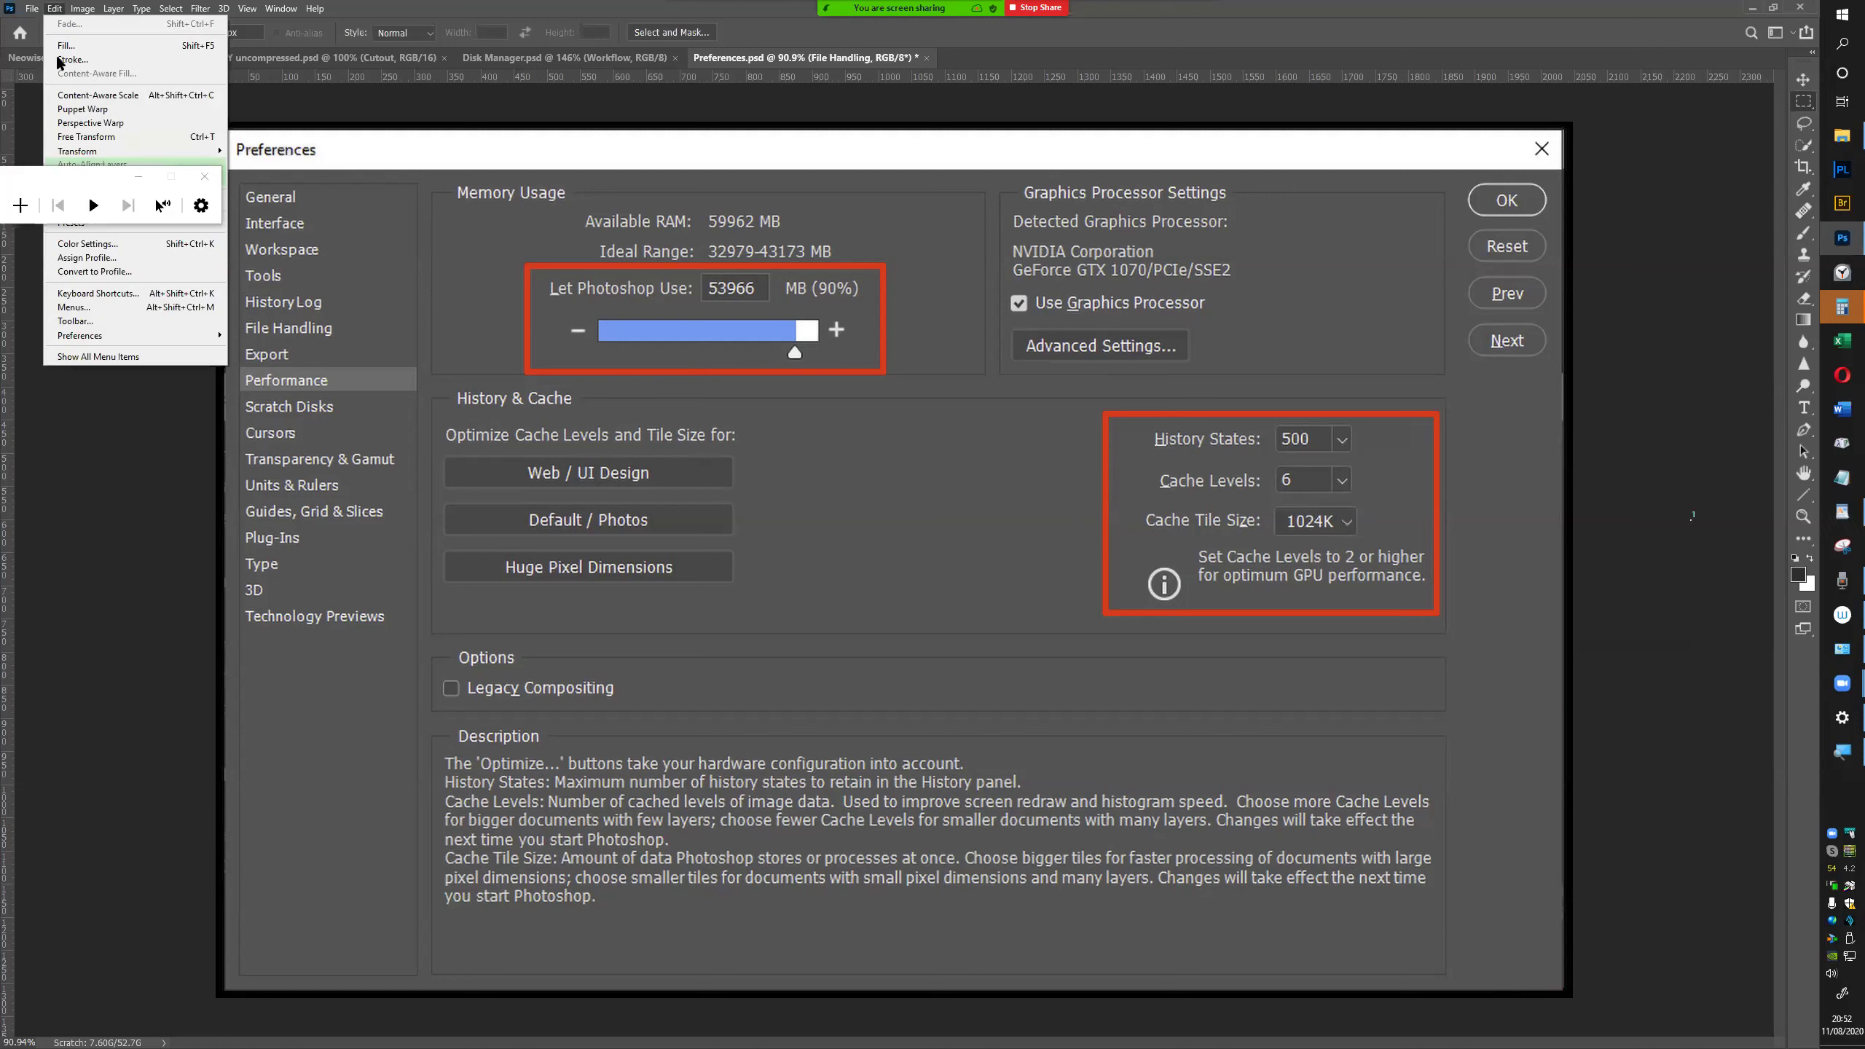
mouse_move(162, 339)
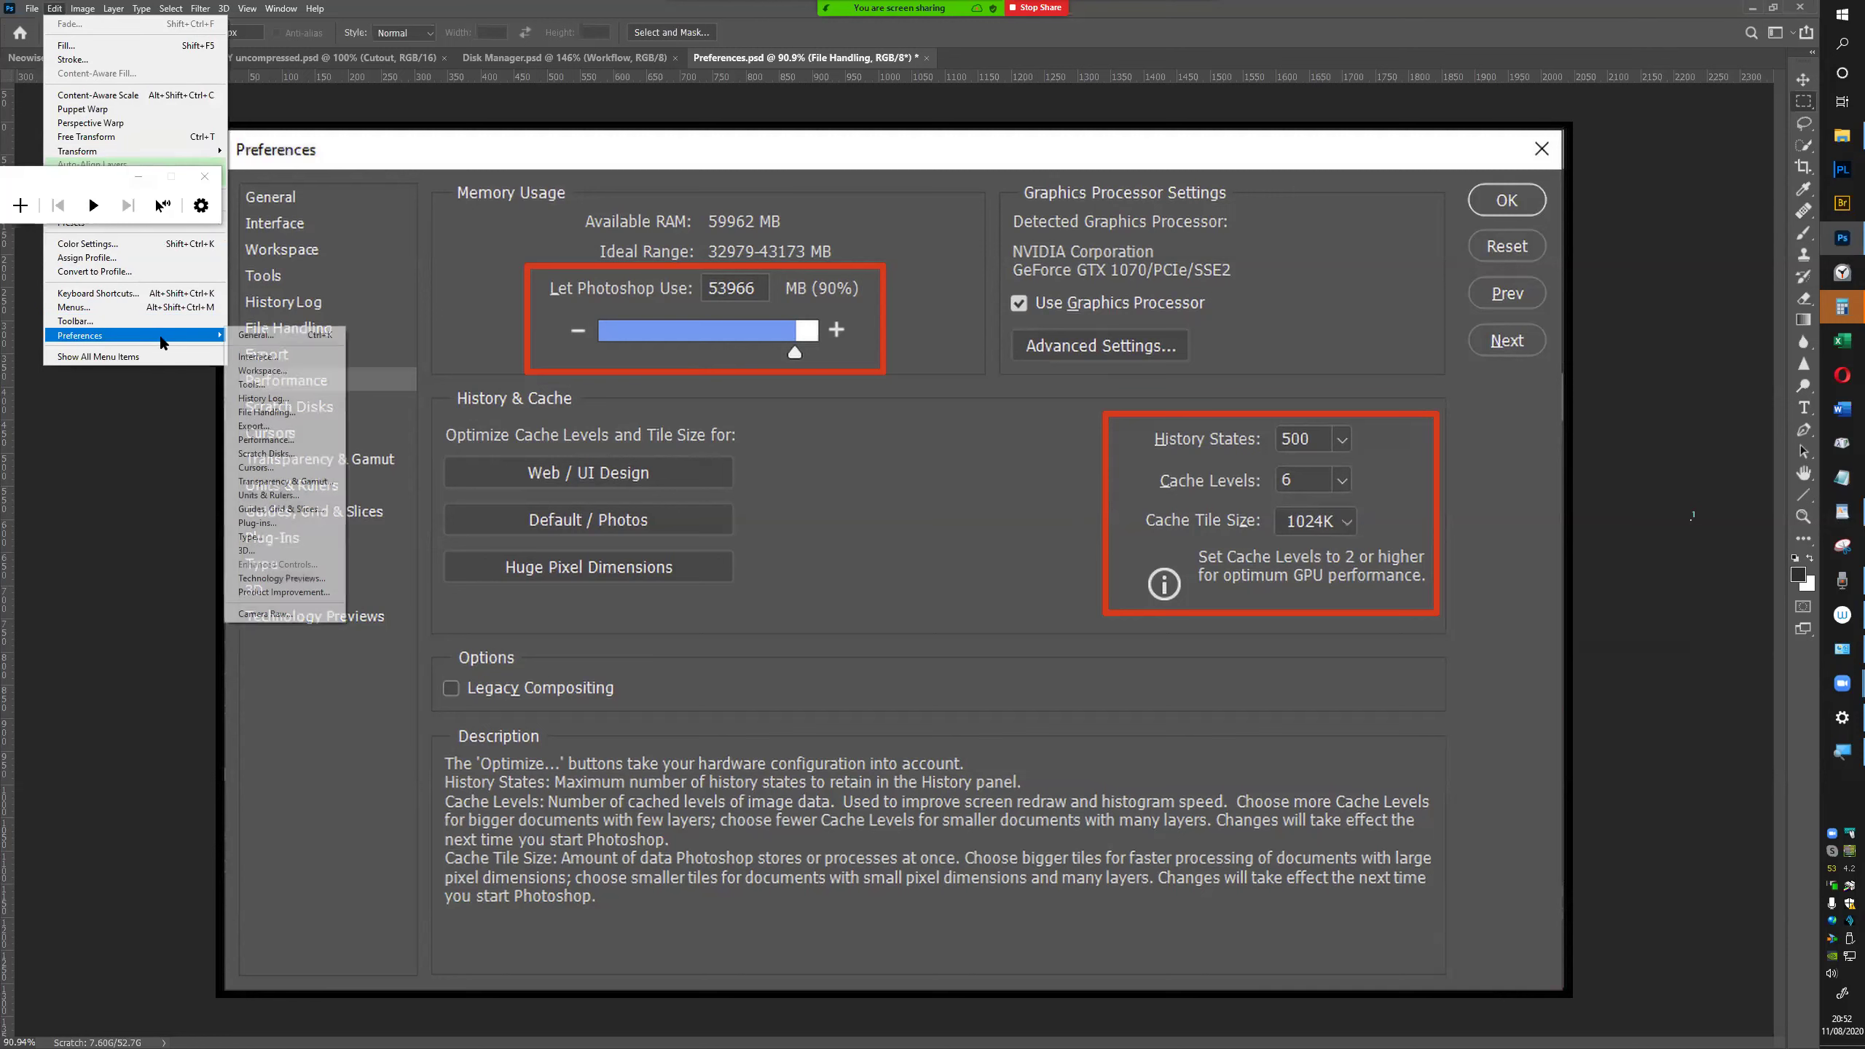
click(285, 454)
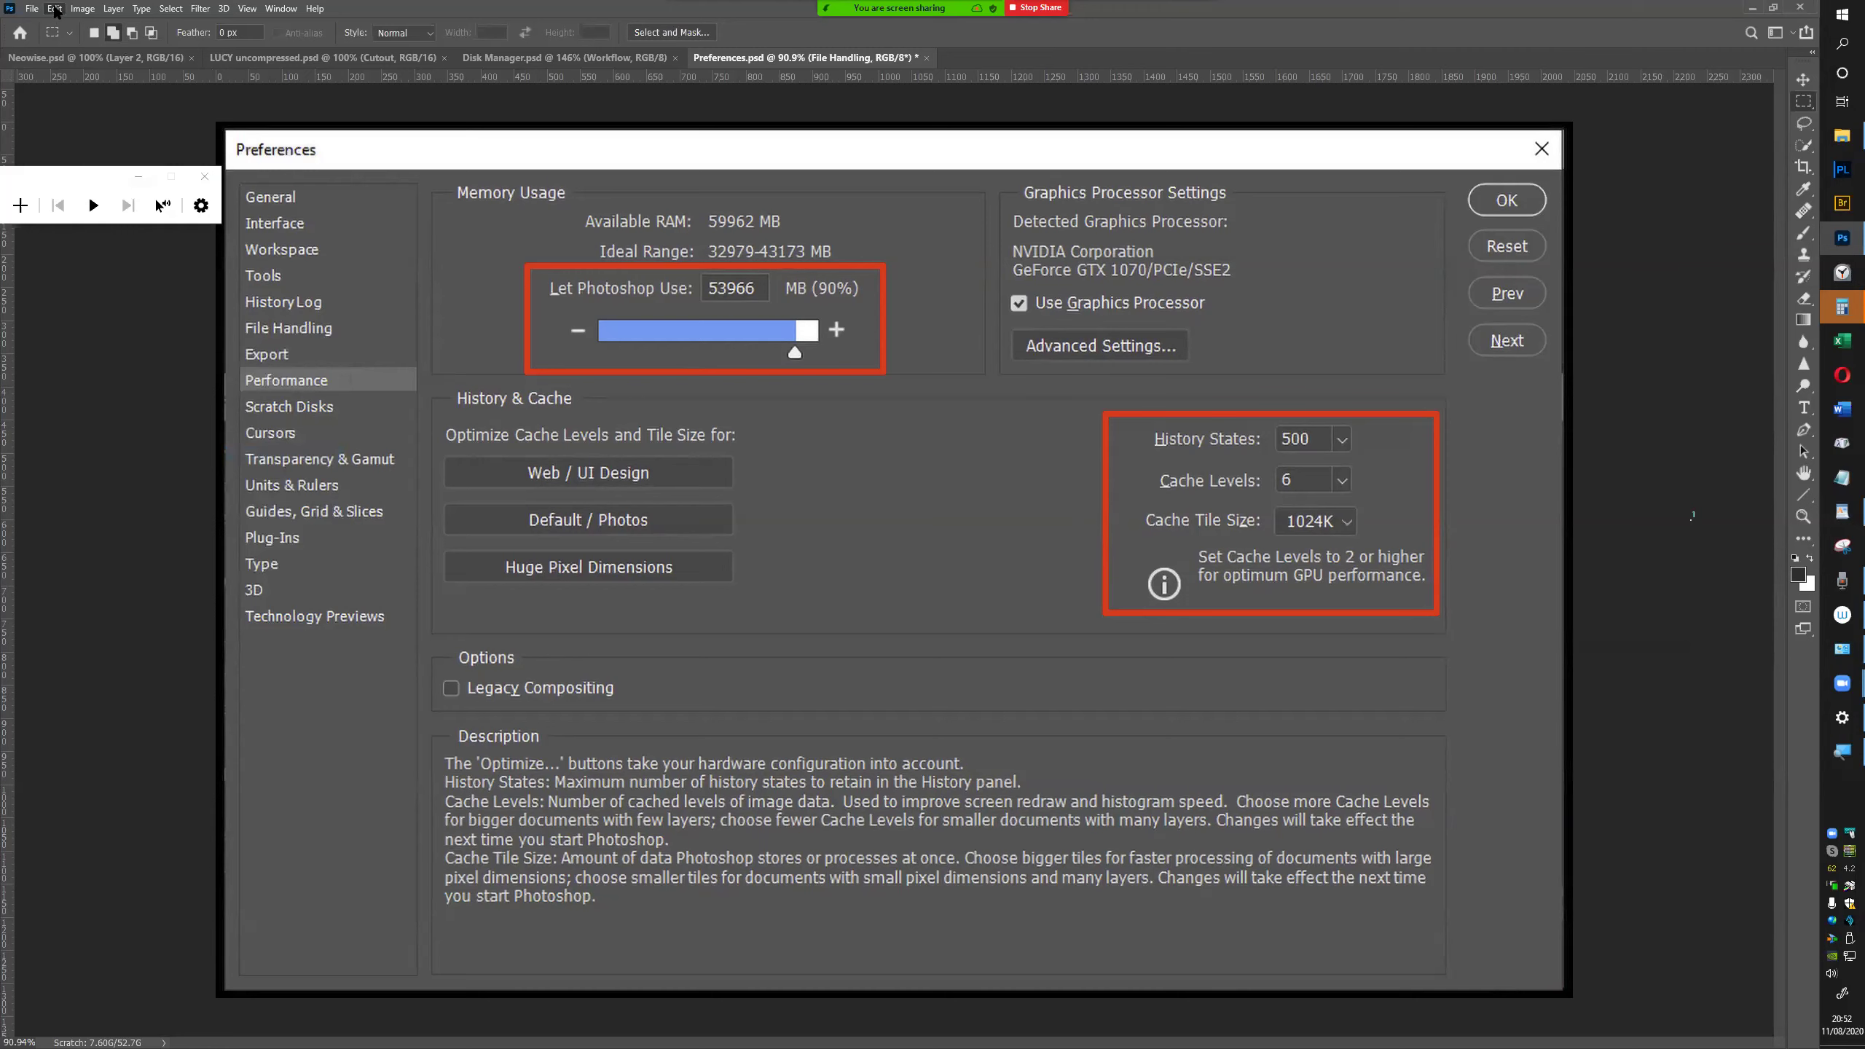
click(56, 9)
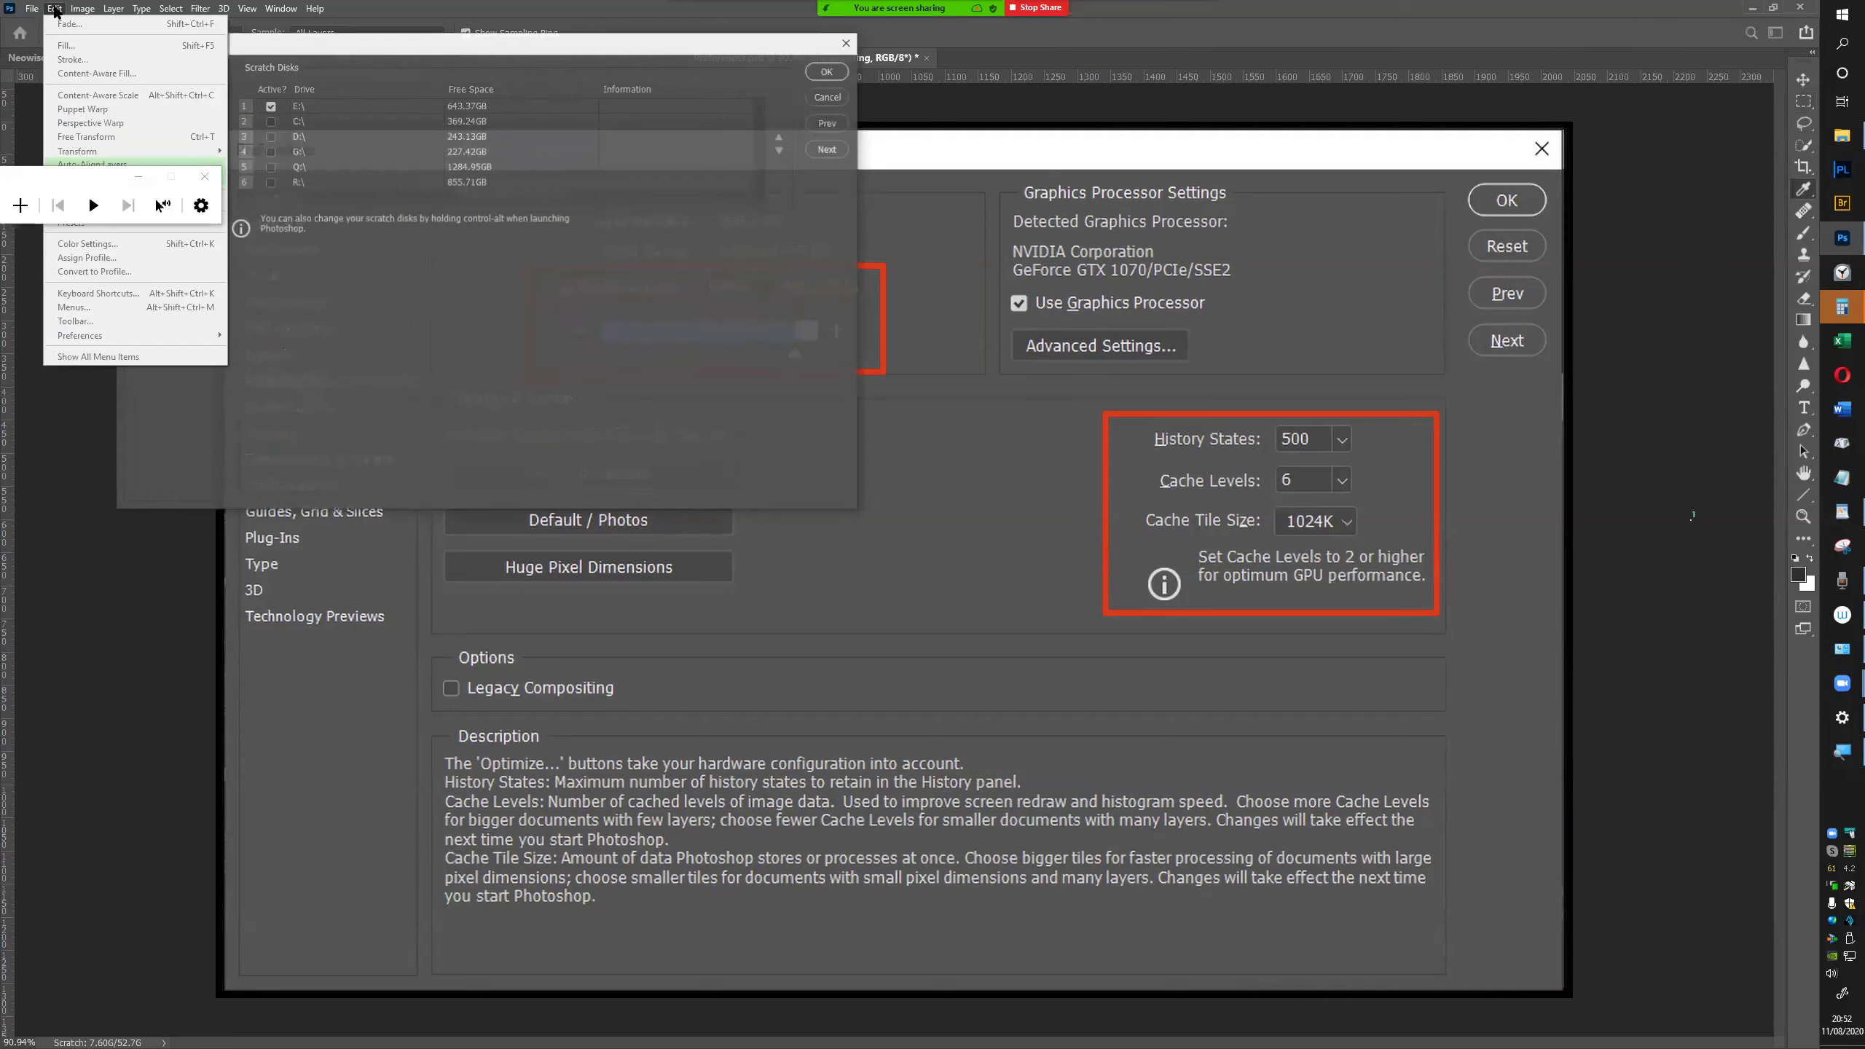
click(386, 301)
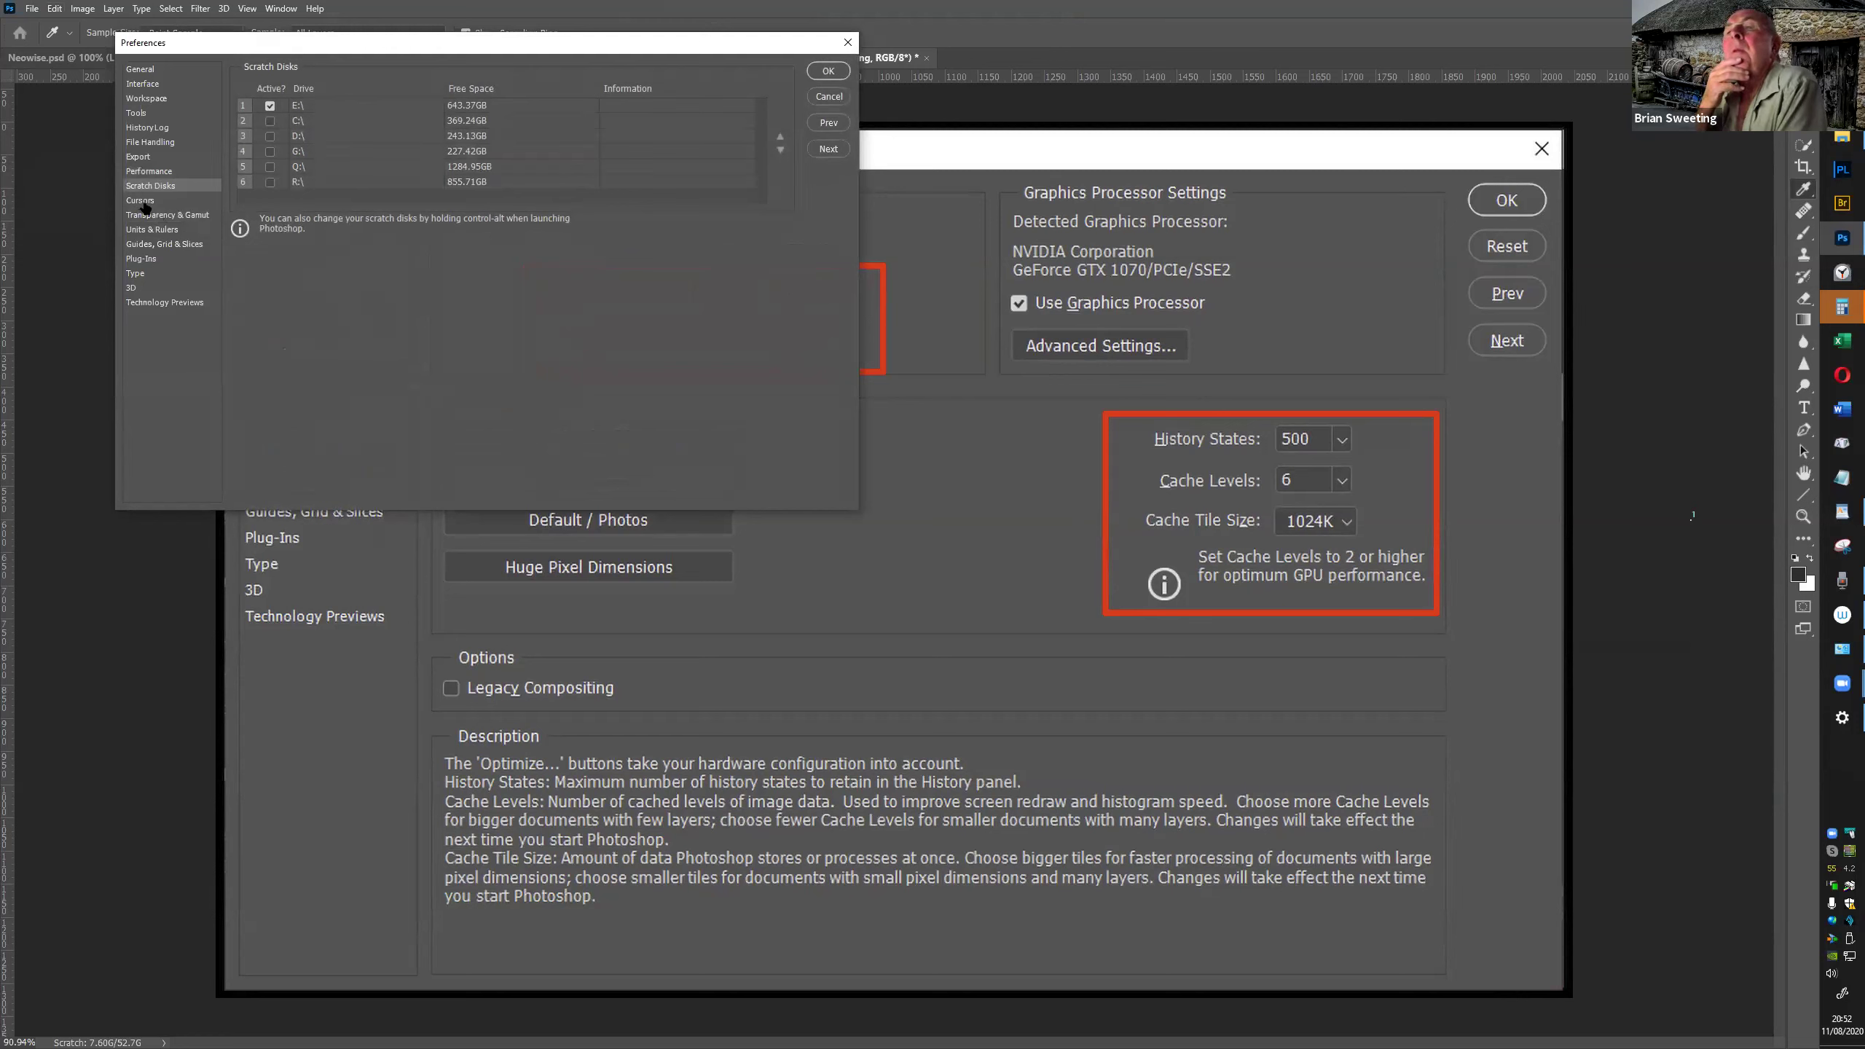
click(144, 202)
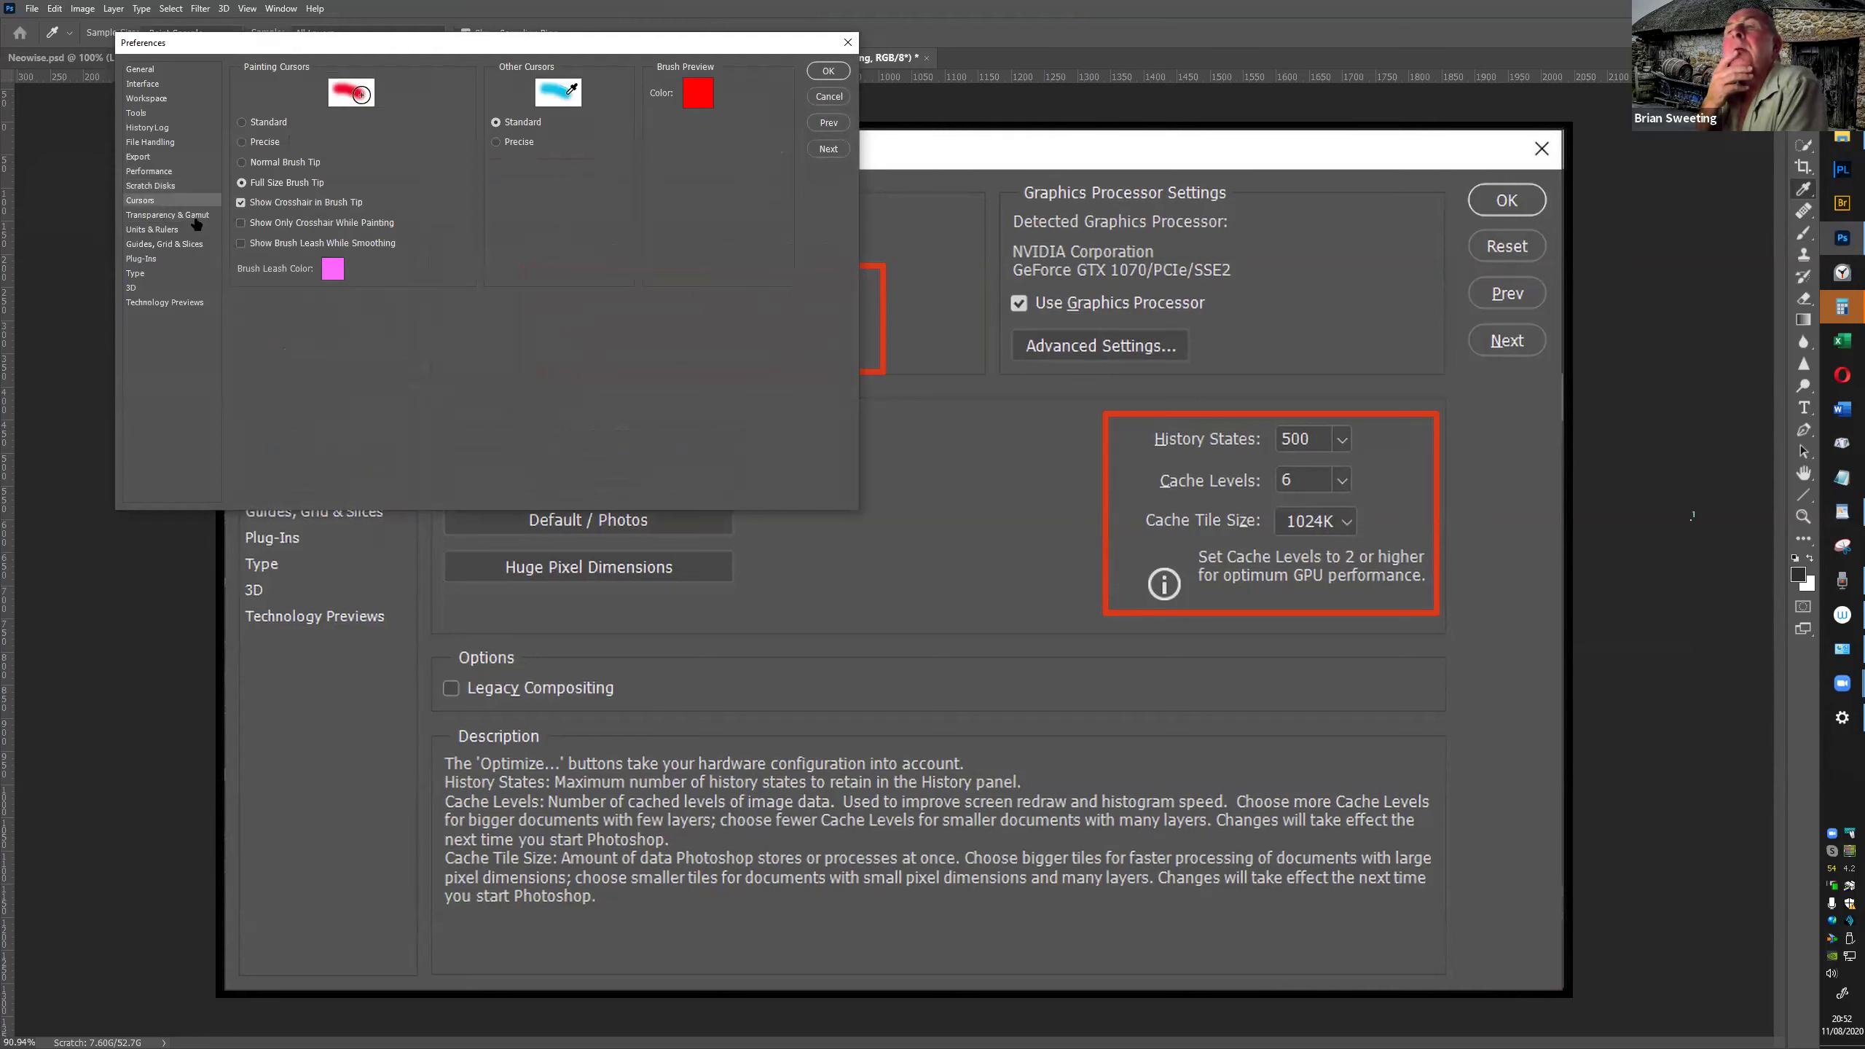
click(163, 172)
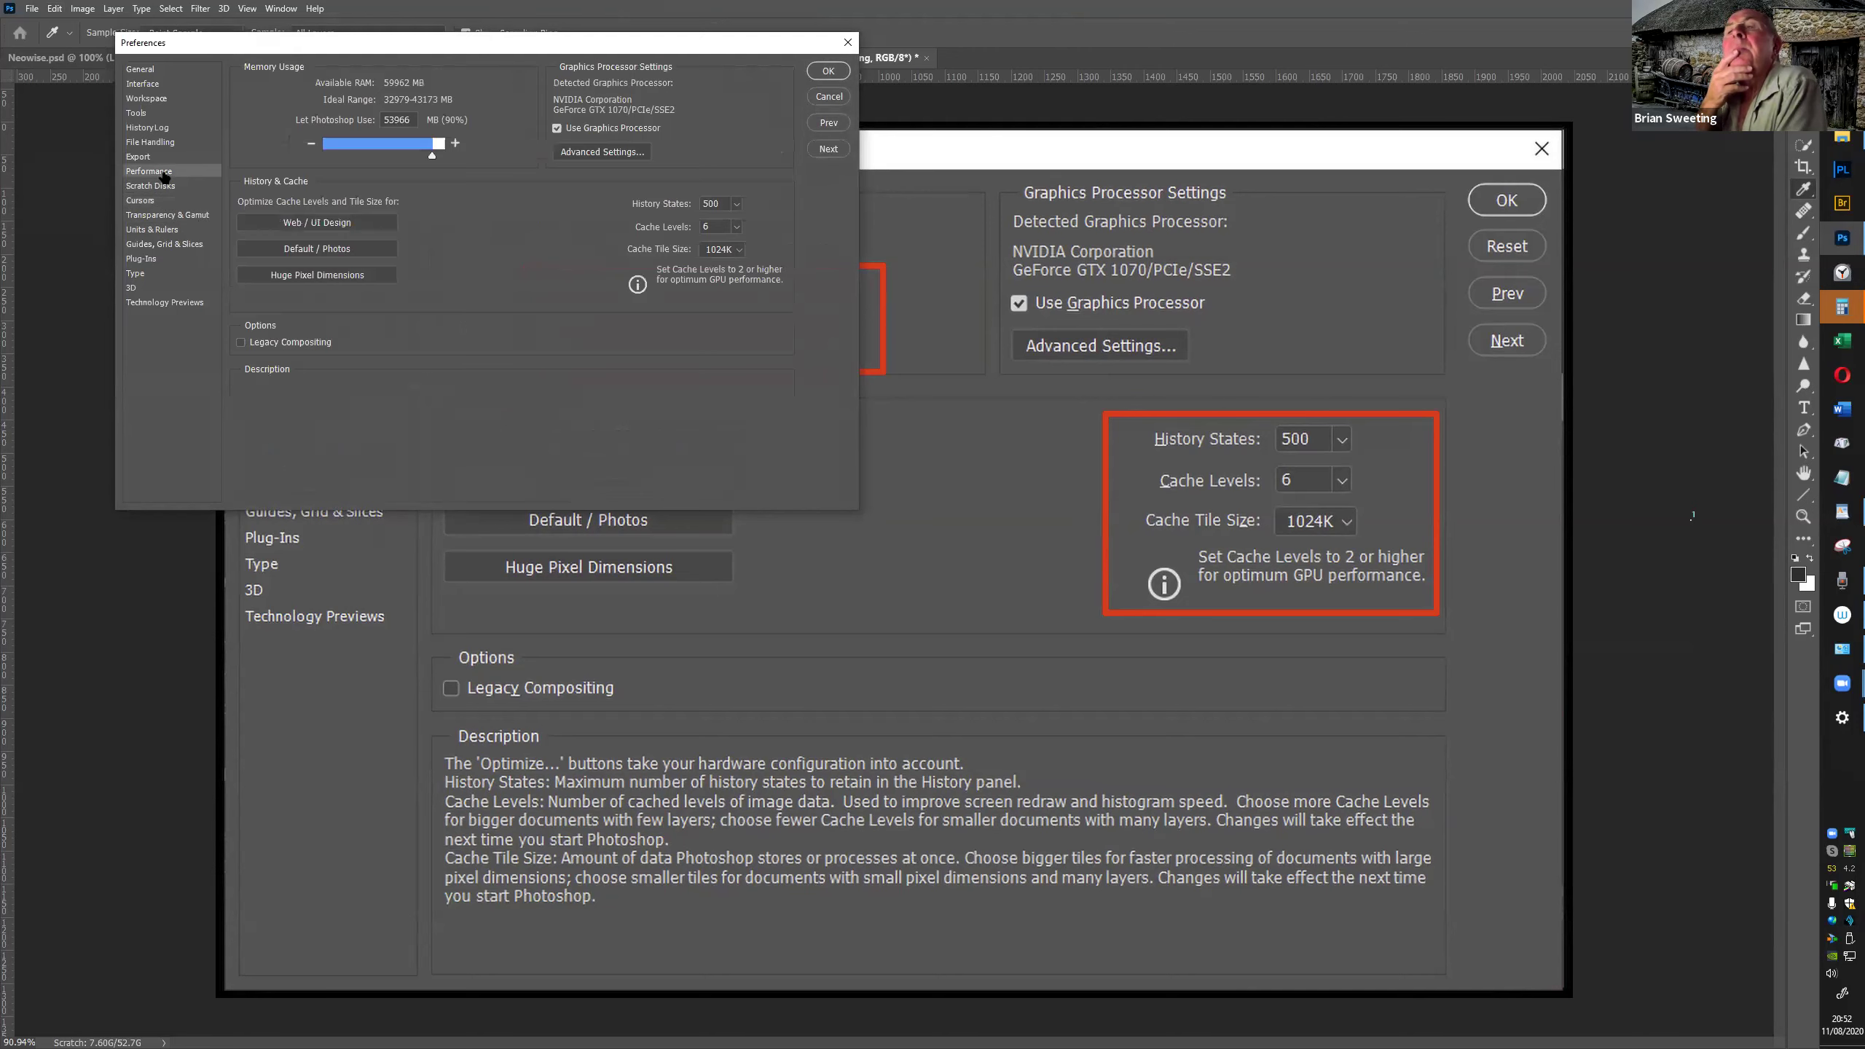
Review the Cache Tile Size choices, try 132K, set it back to 1024K, and accept the preferences
click(738, 248)
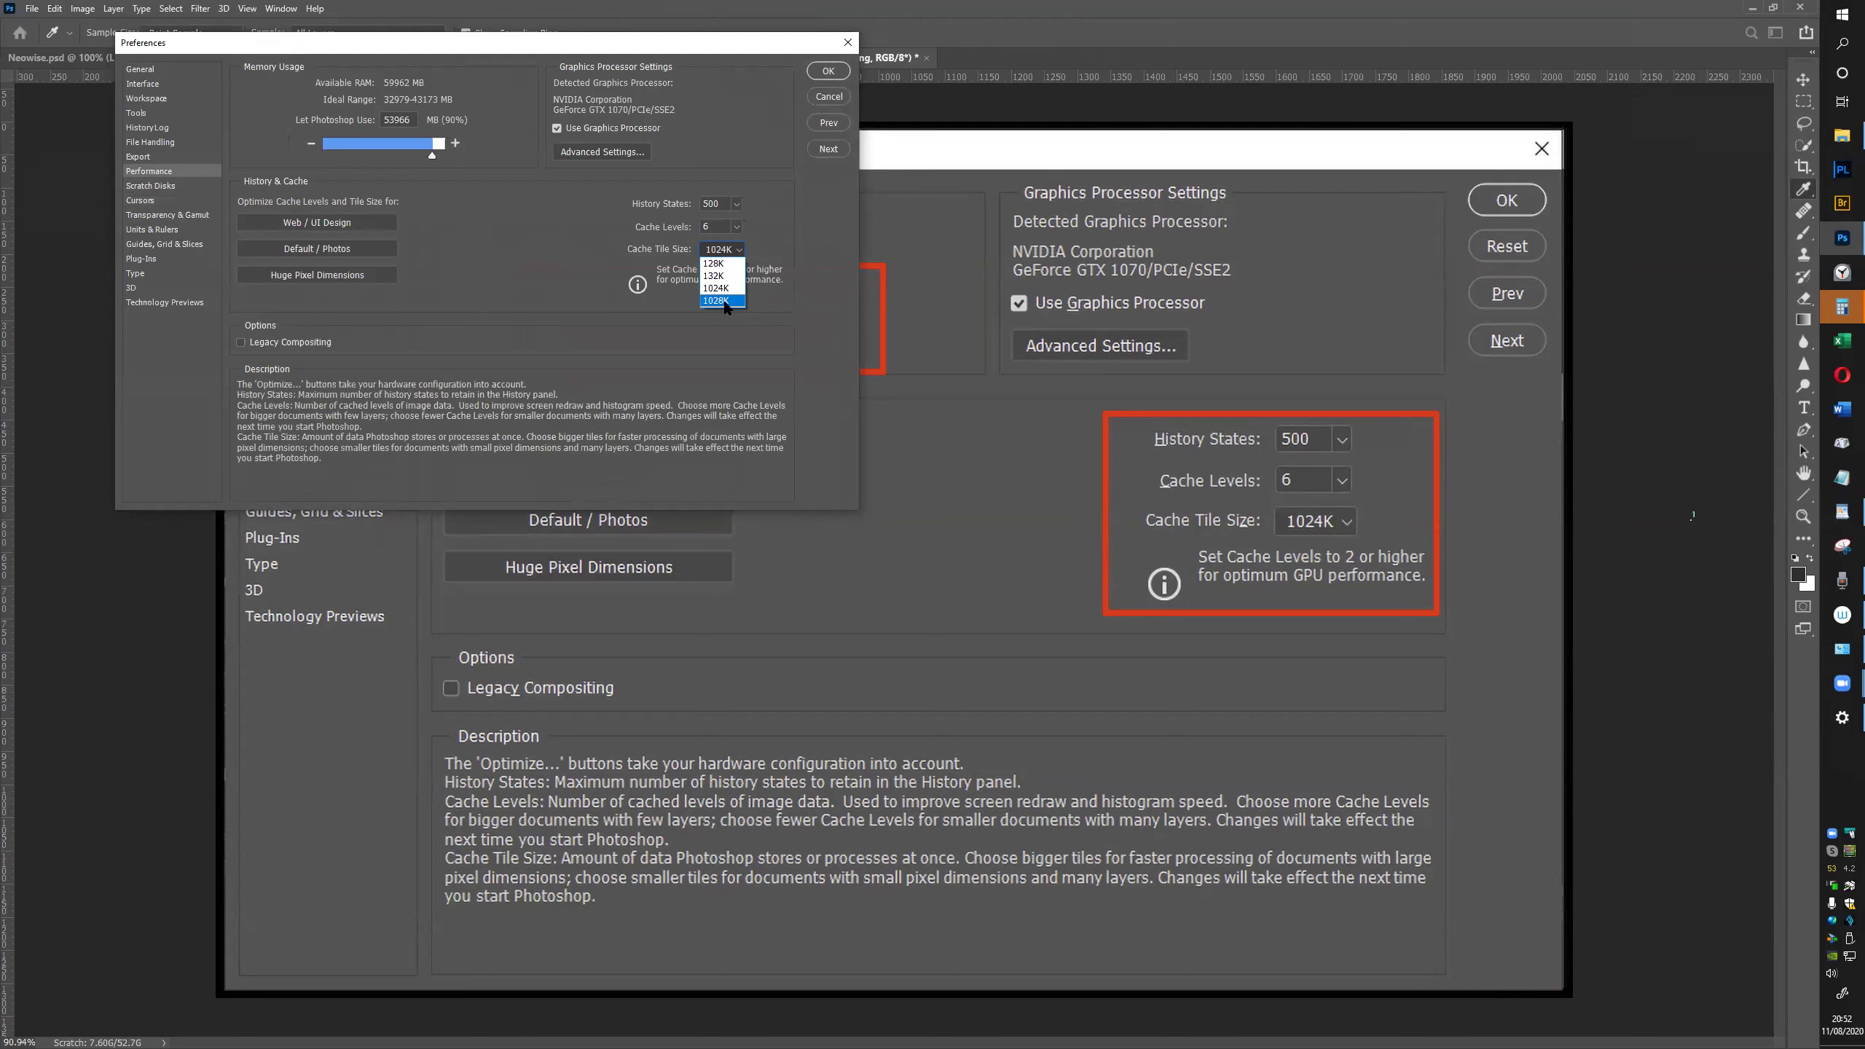
click(737, 324)
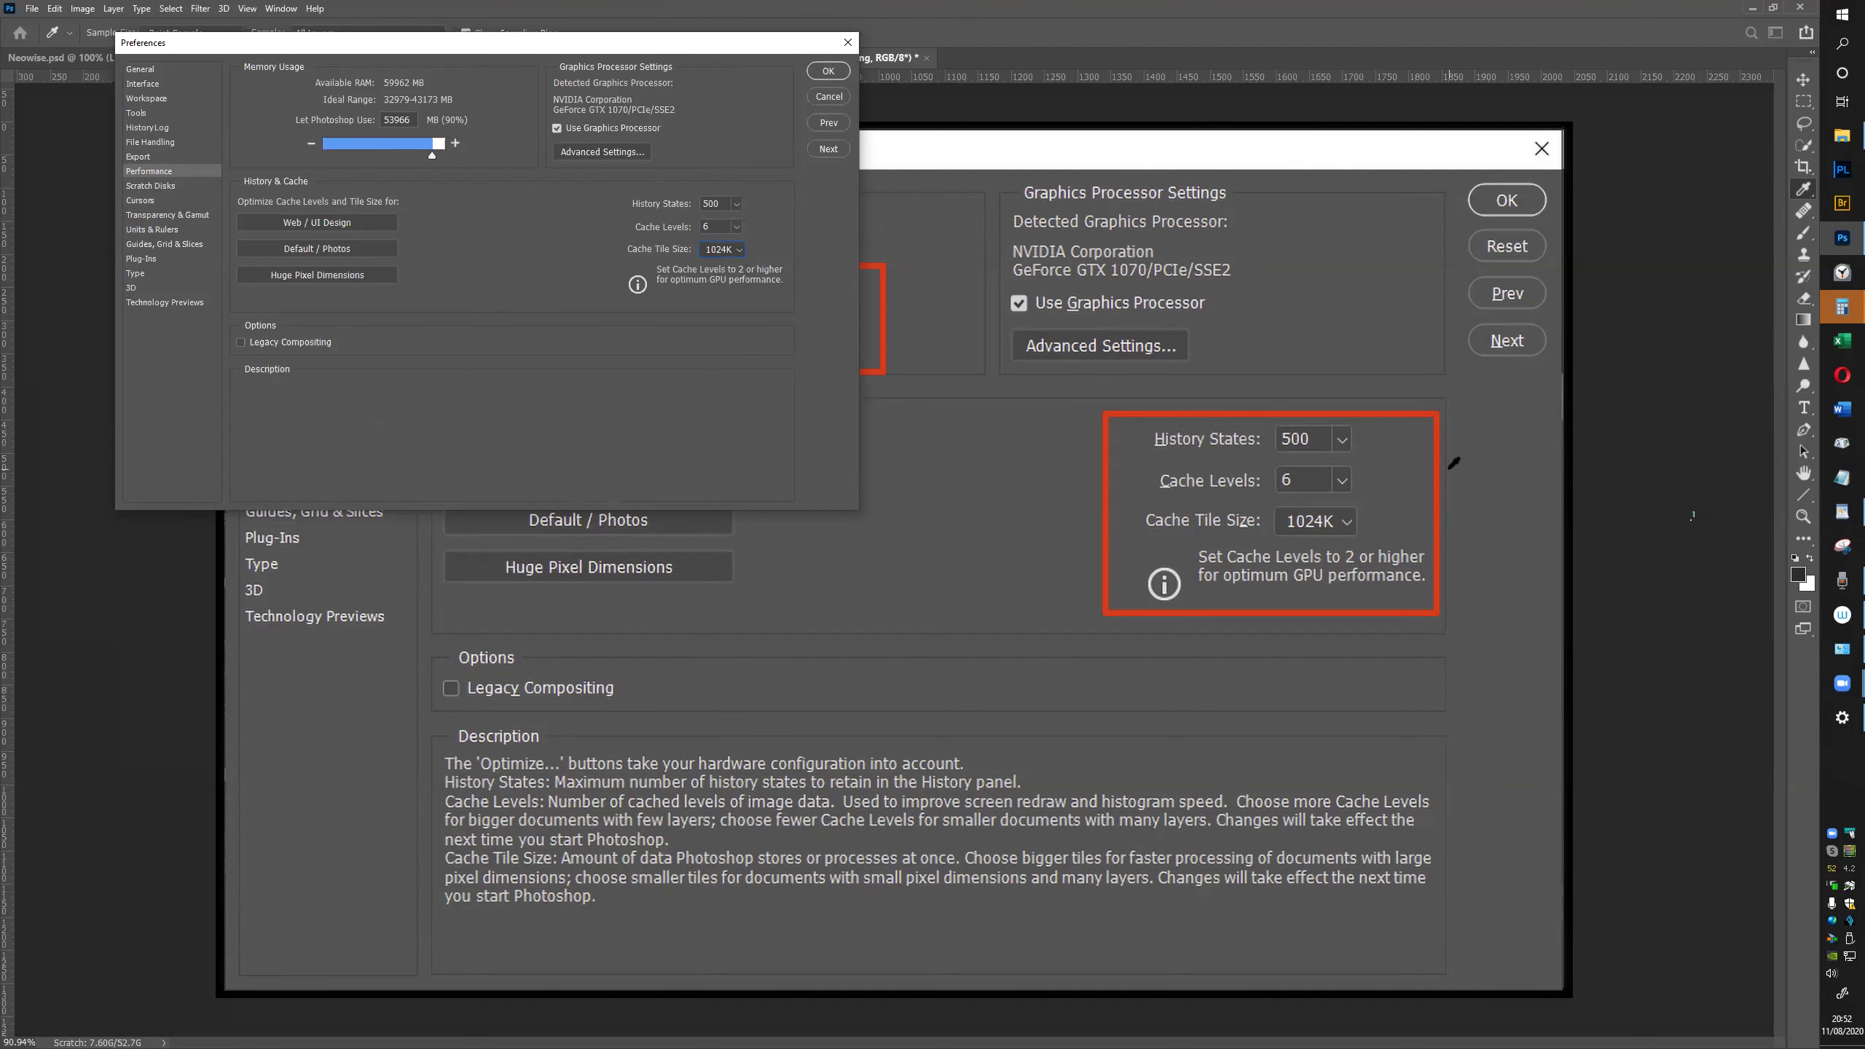
key(alt+Tab)
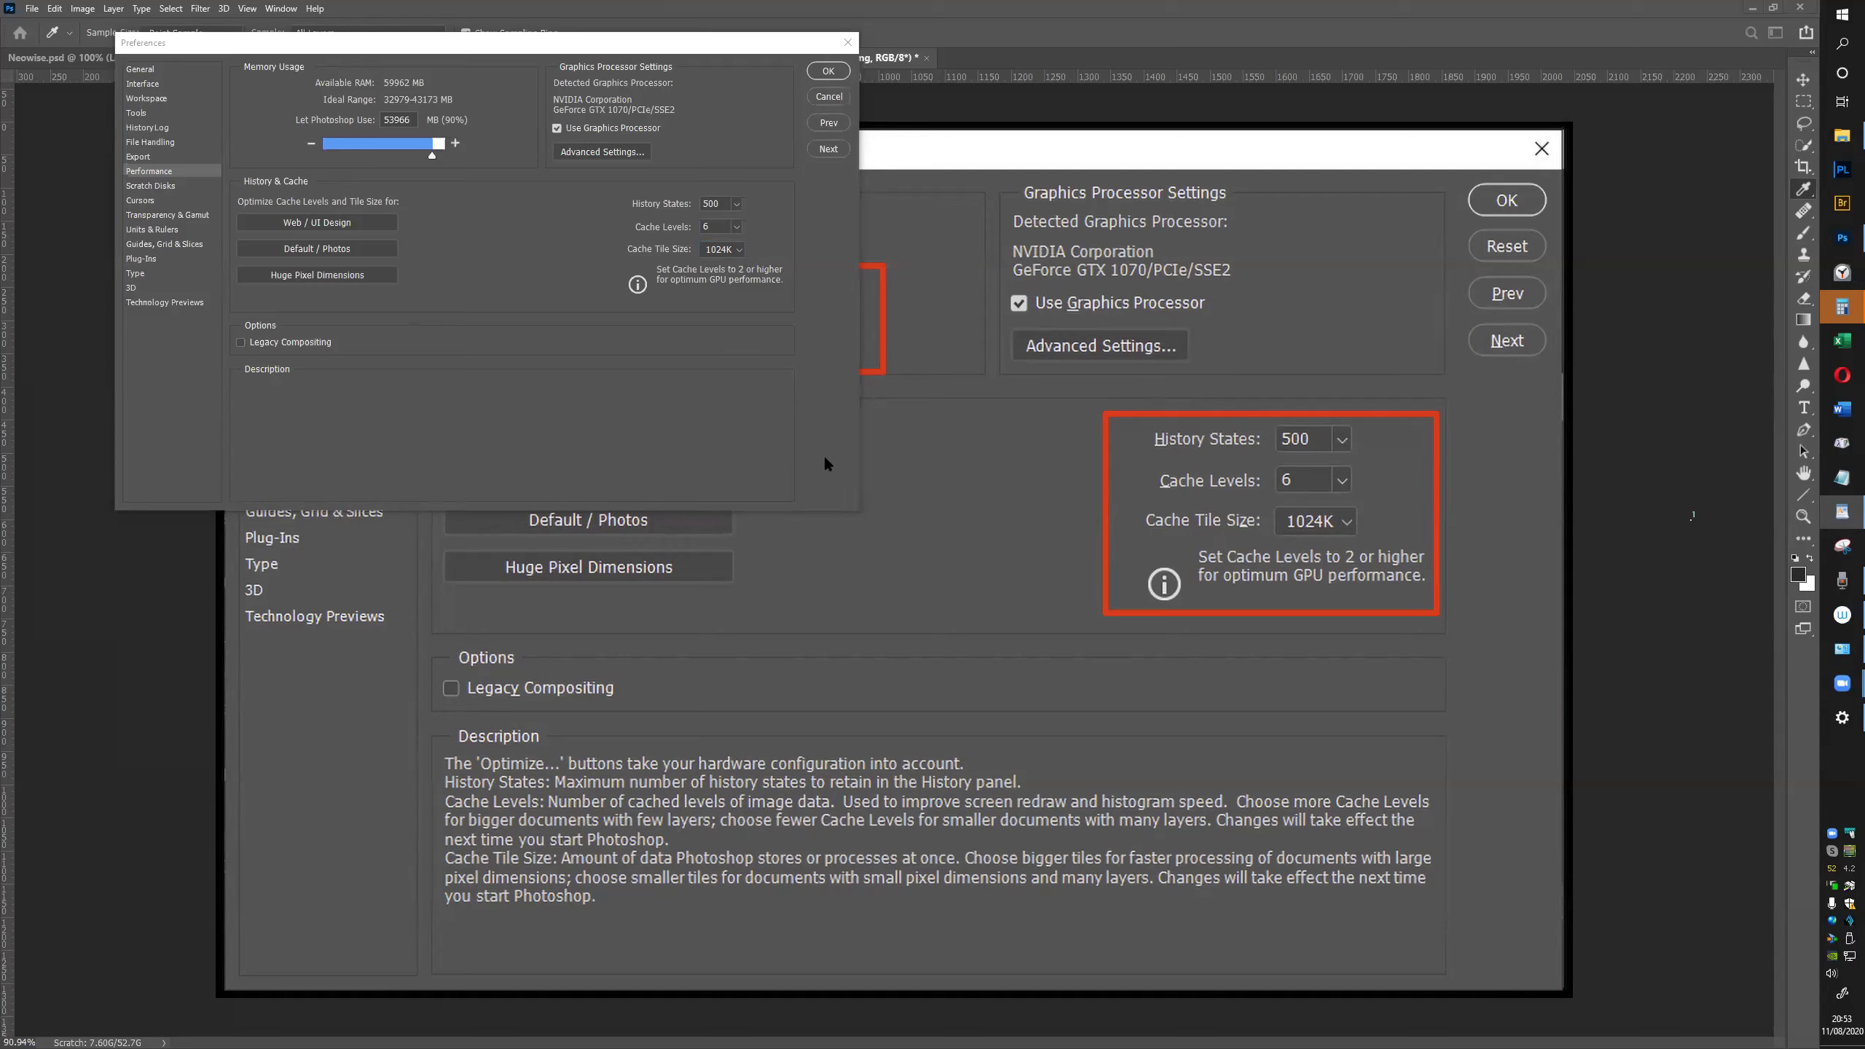
click(738, 250)
click(737, 254)
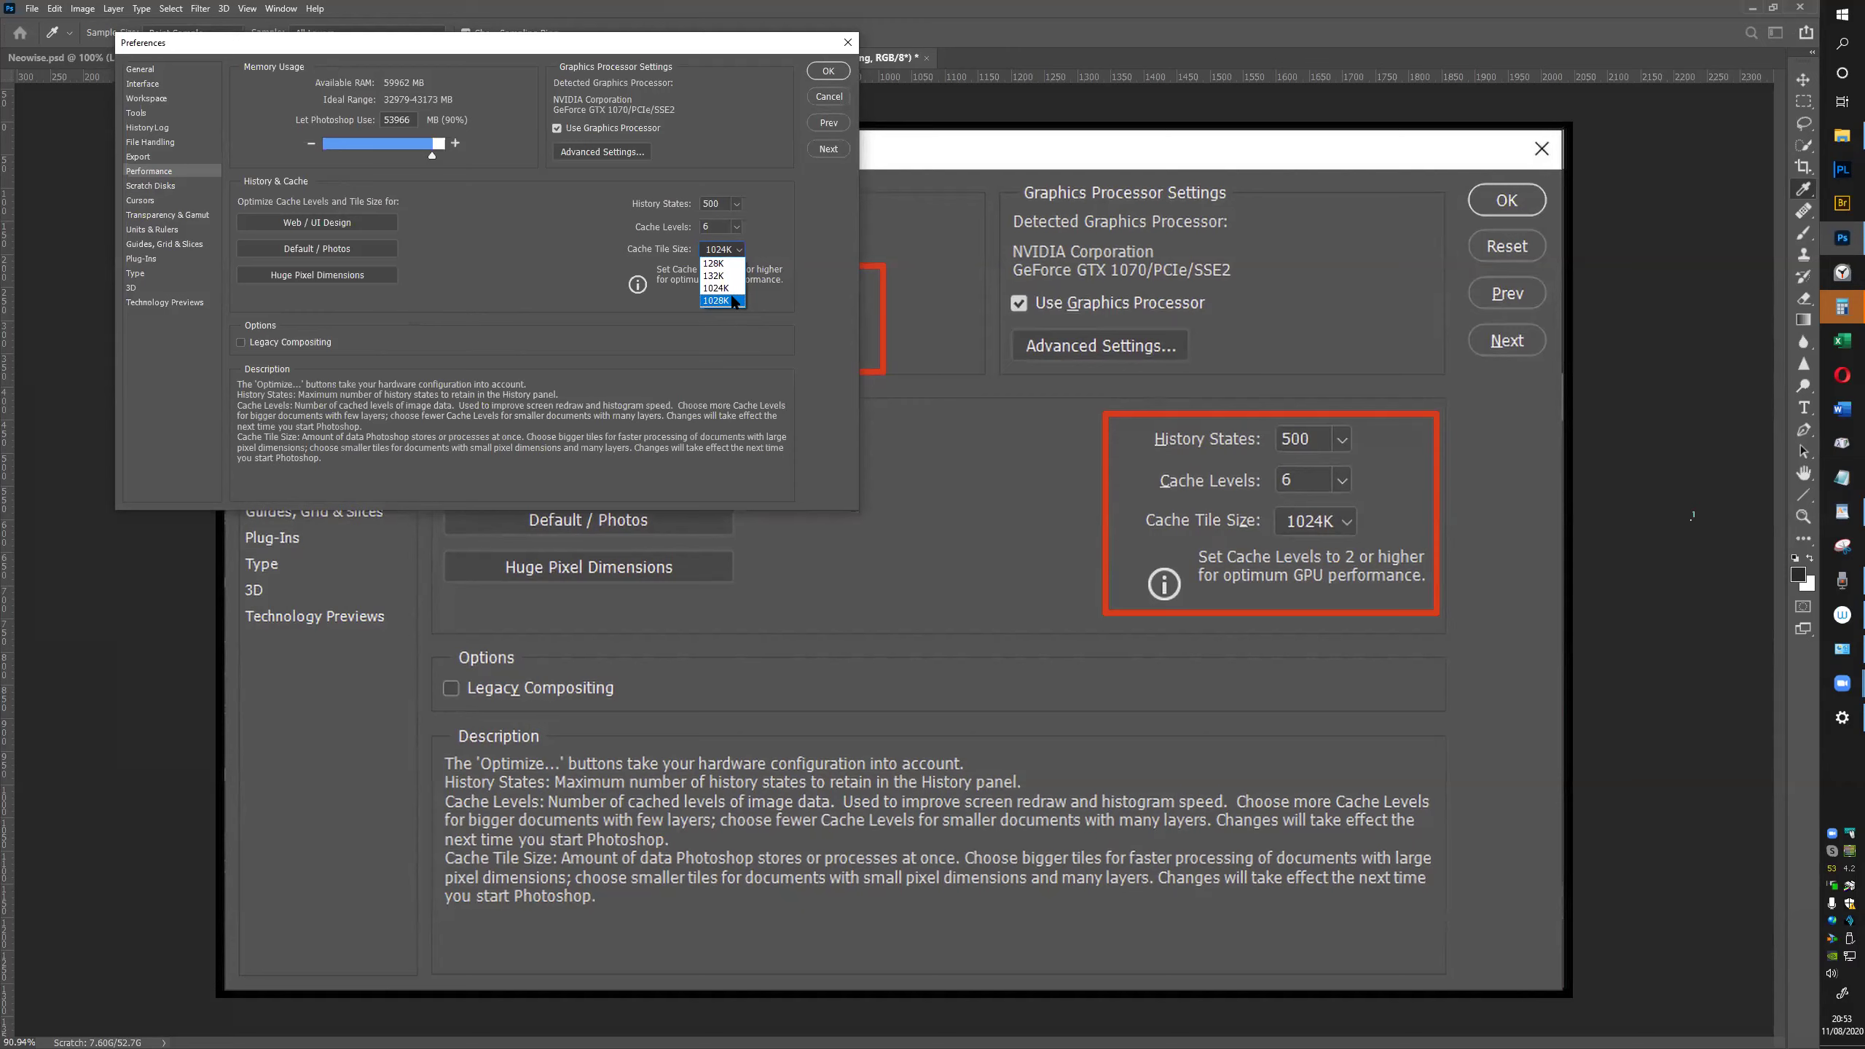
click(734, 276)
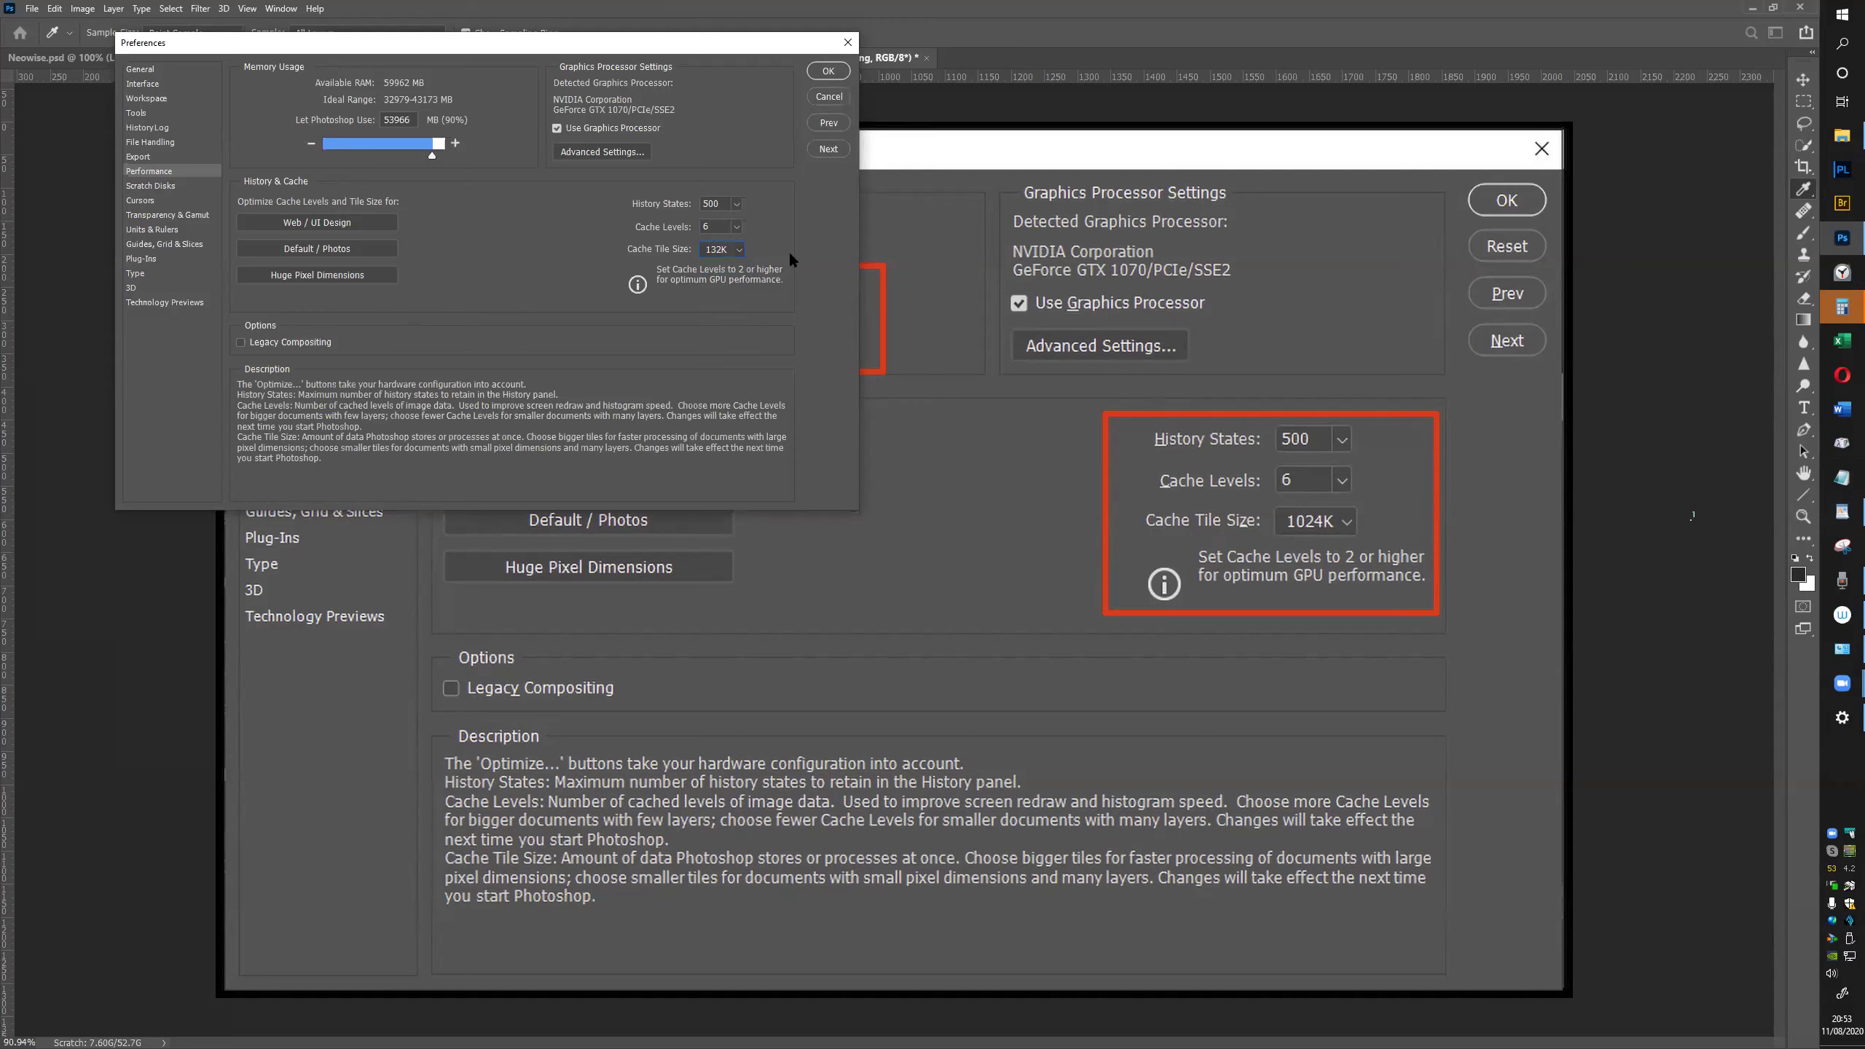
click(736, 249)
click(732, 292)
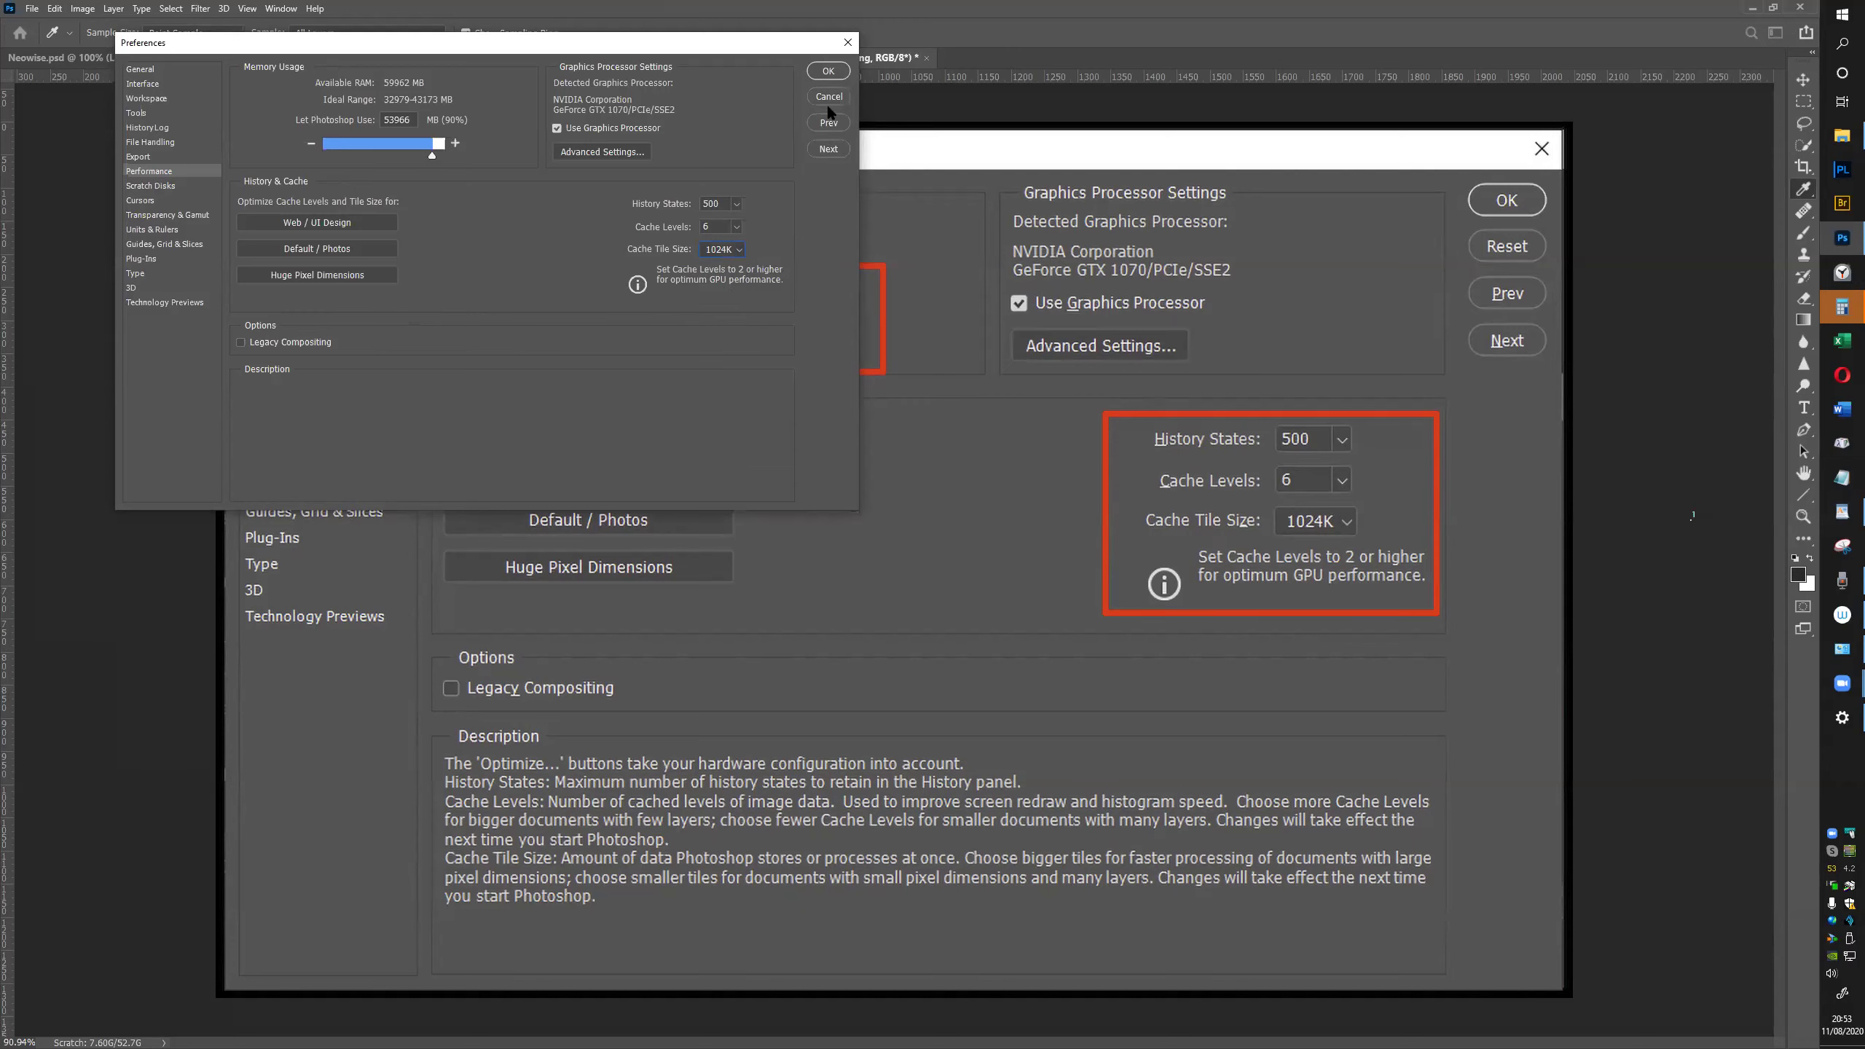
click(829, 71)
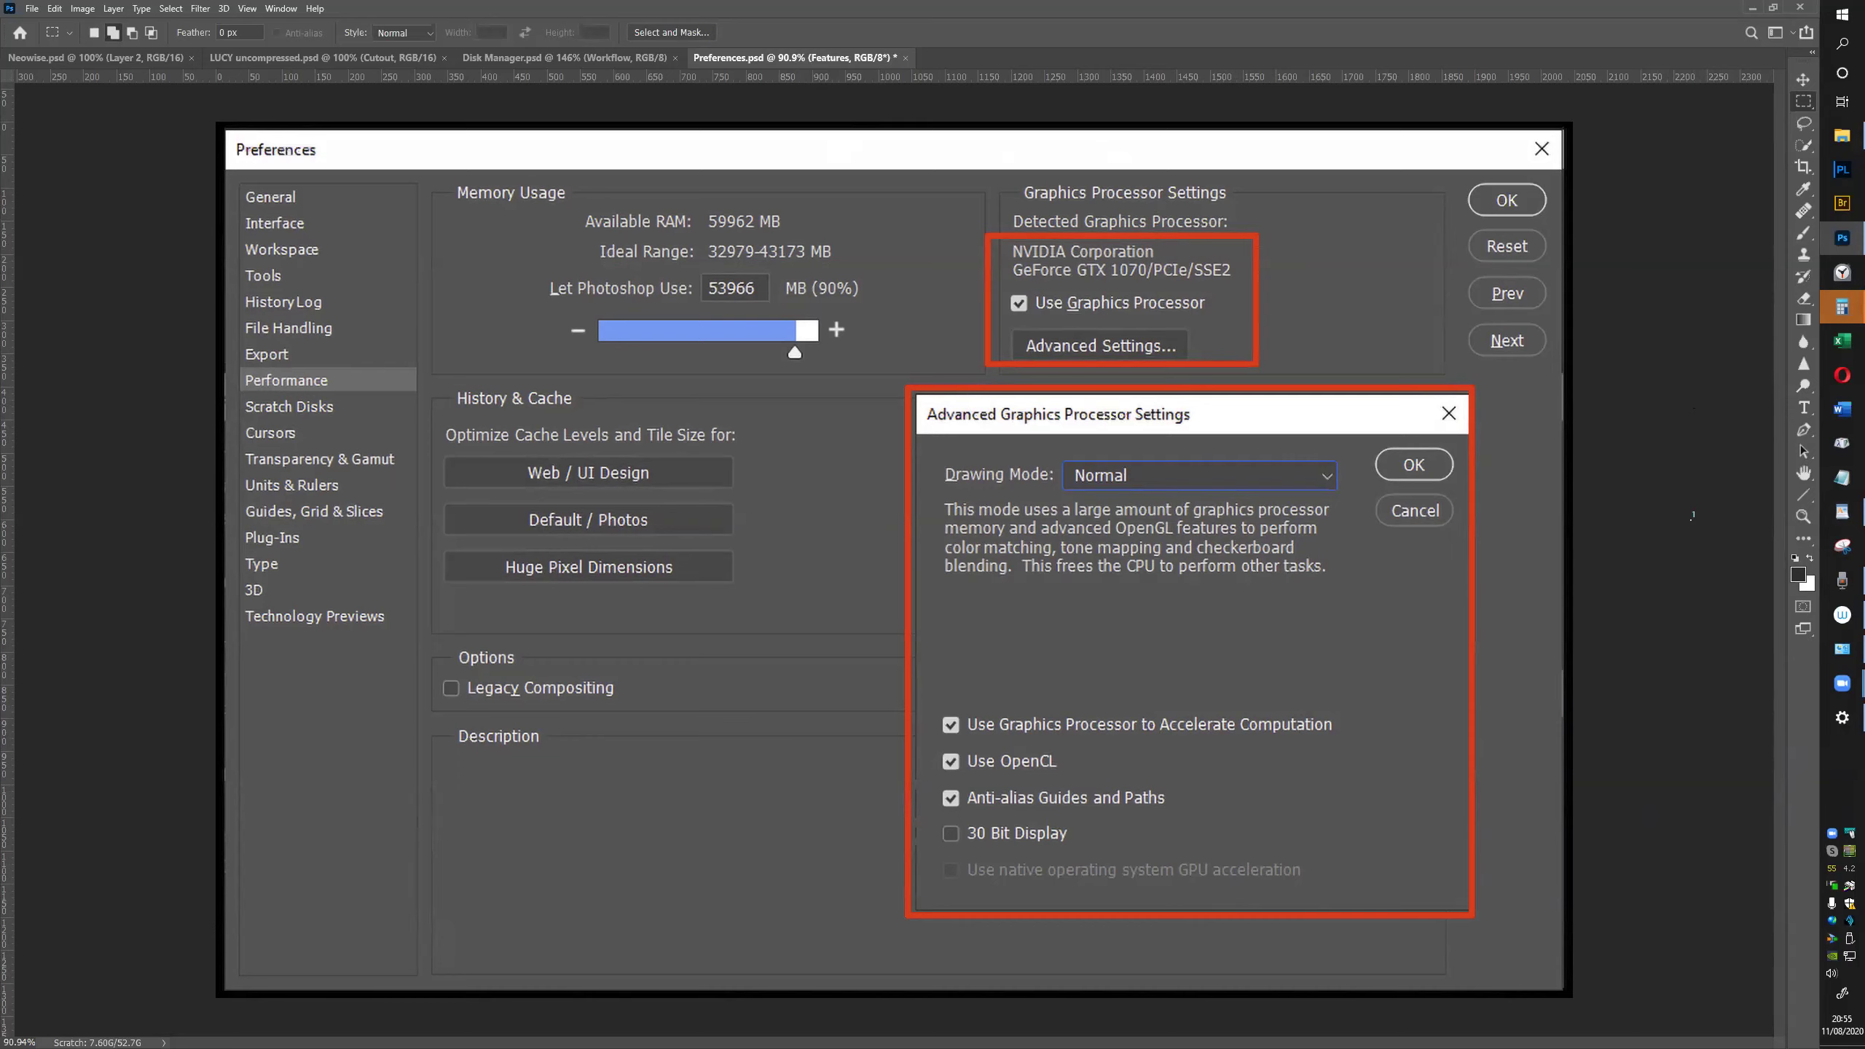
Go through the Preferences.psd layers to show the list of features that won't work without a GPU, setting the GPU copy layer to 50% opacity
key(alt+[)
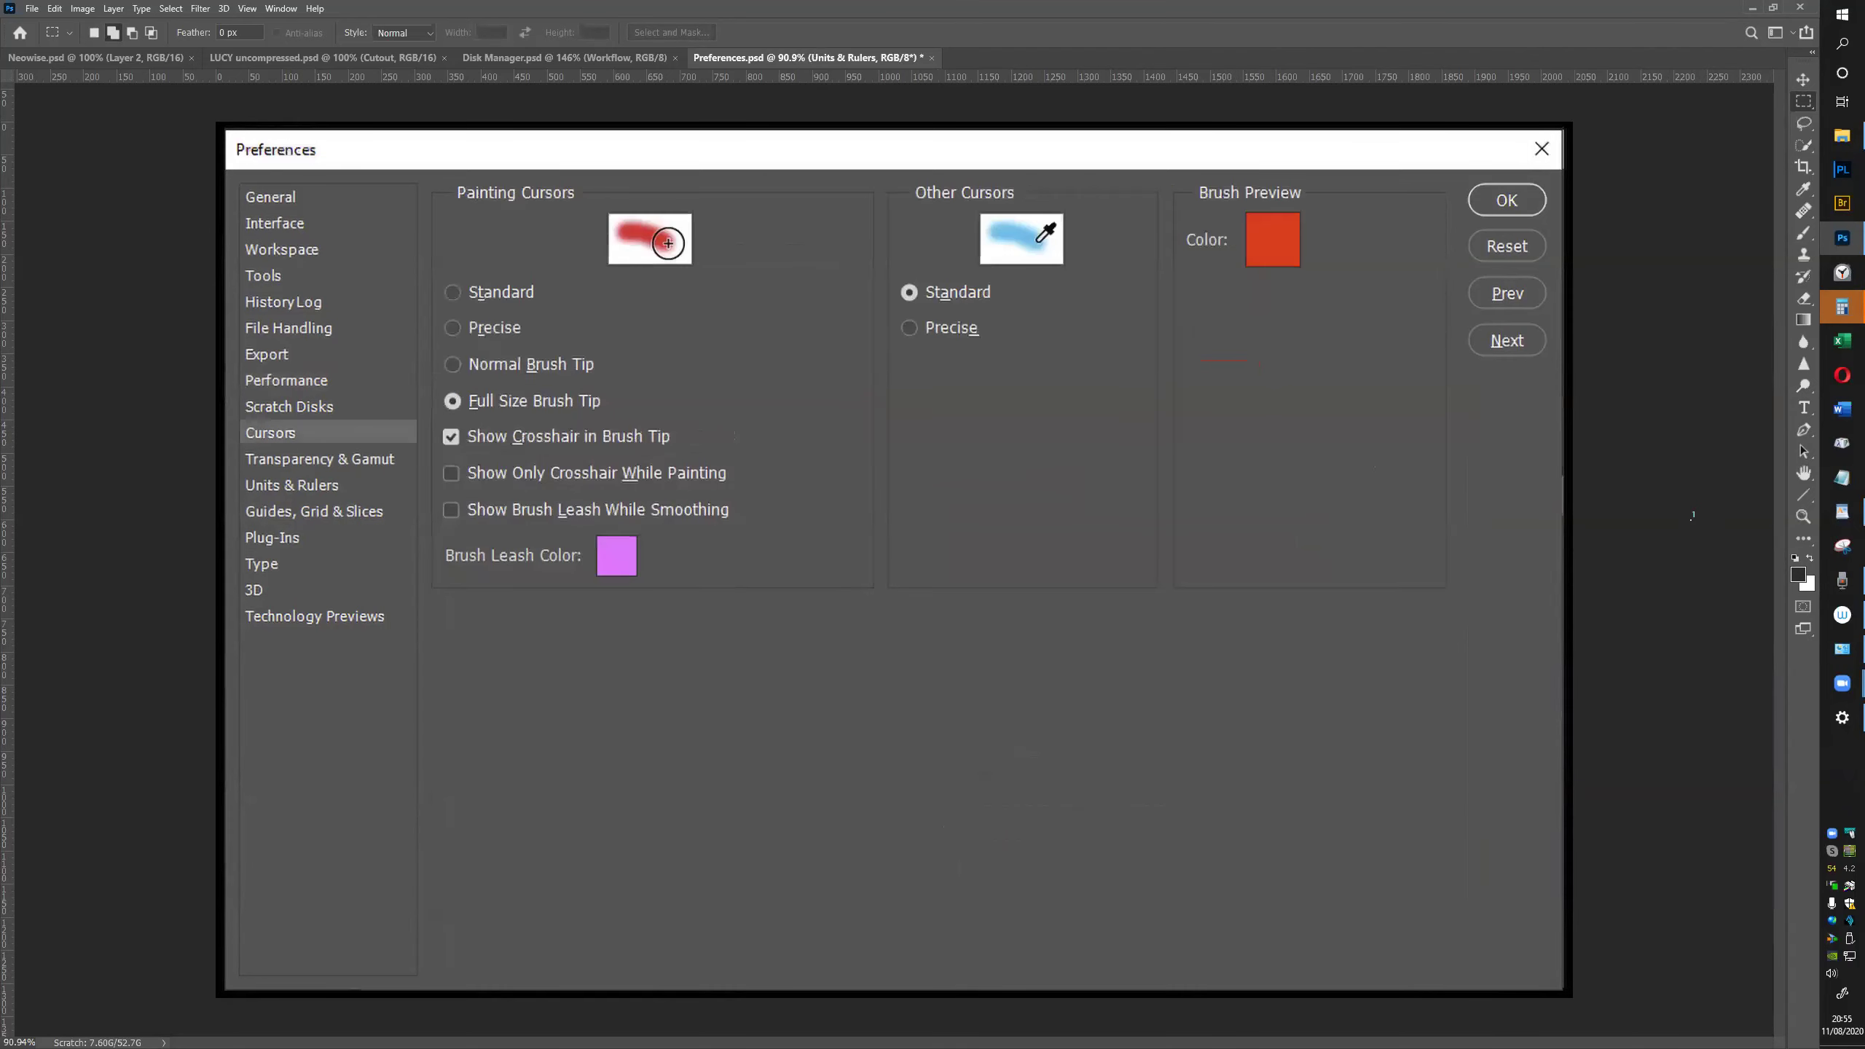
key(alt+])
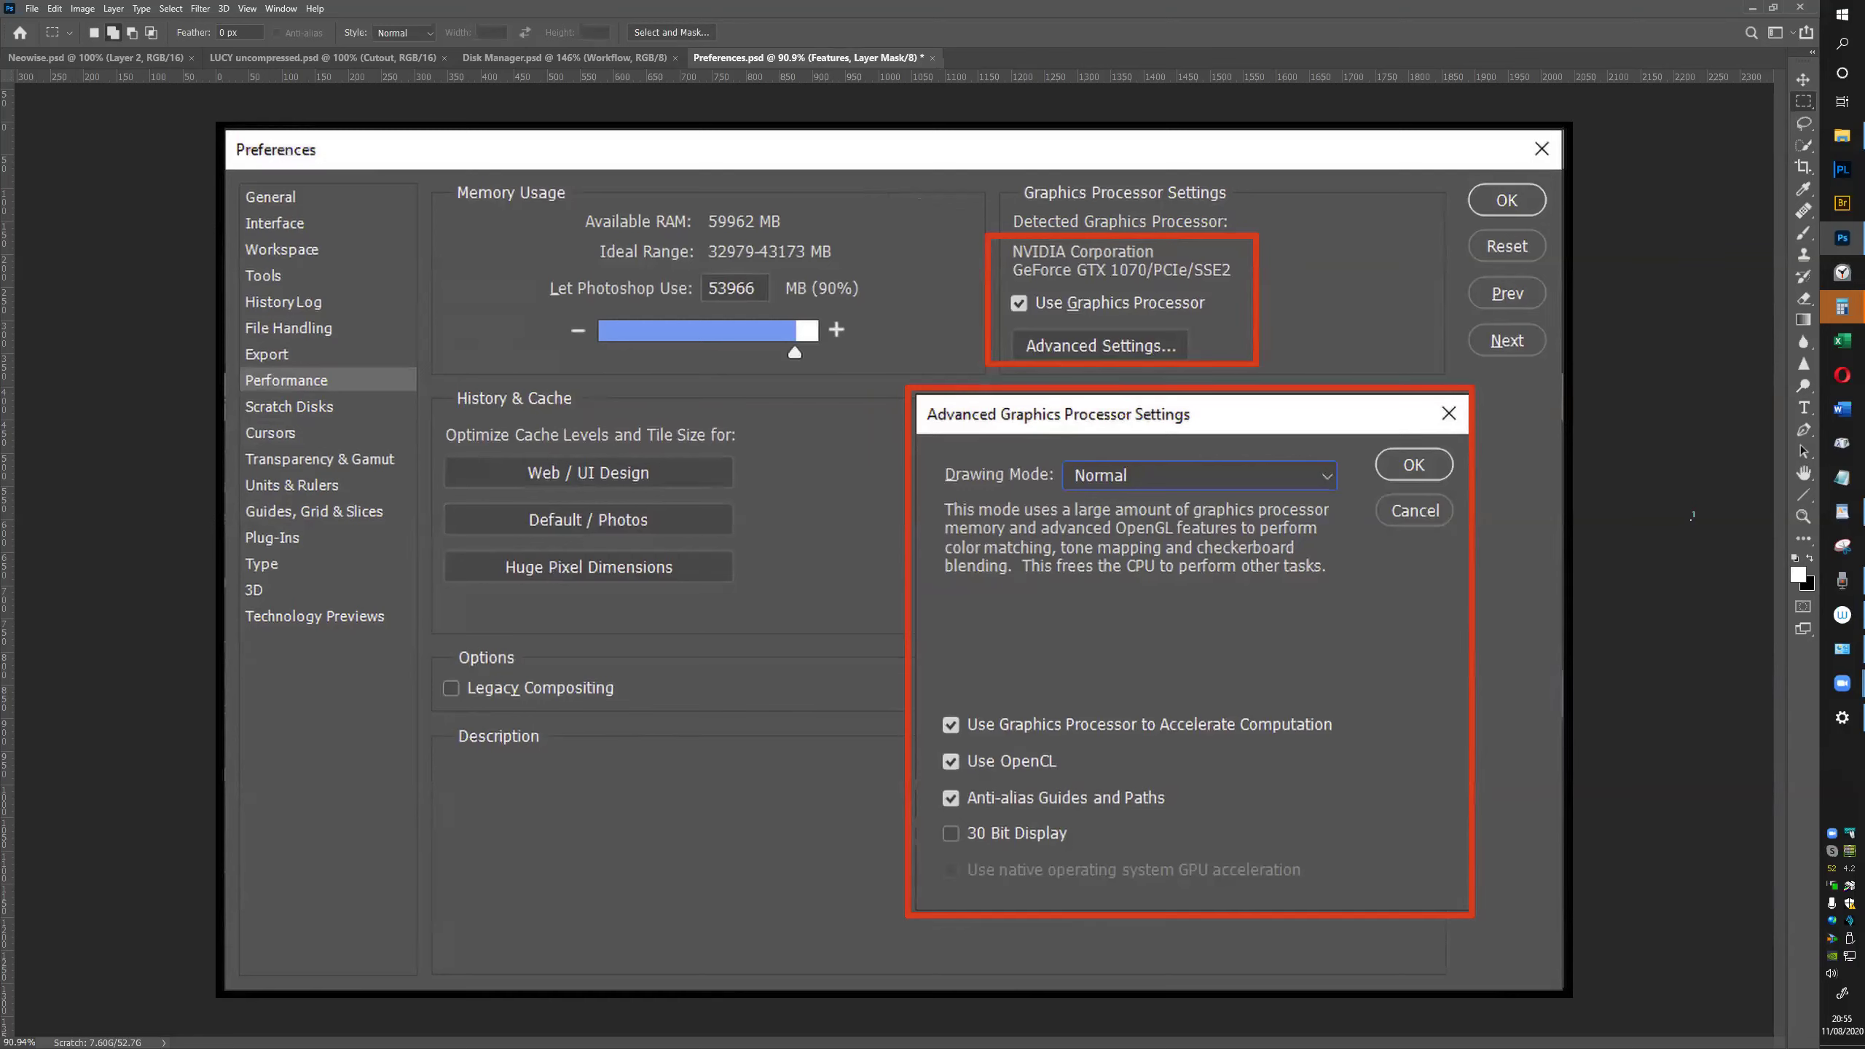
key(alt+])
key(alt+[)
key(ctrl+2)
key(alt+bracketright)
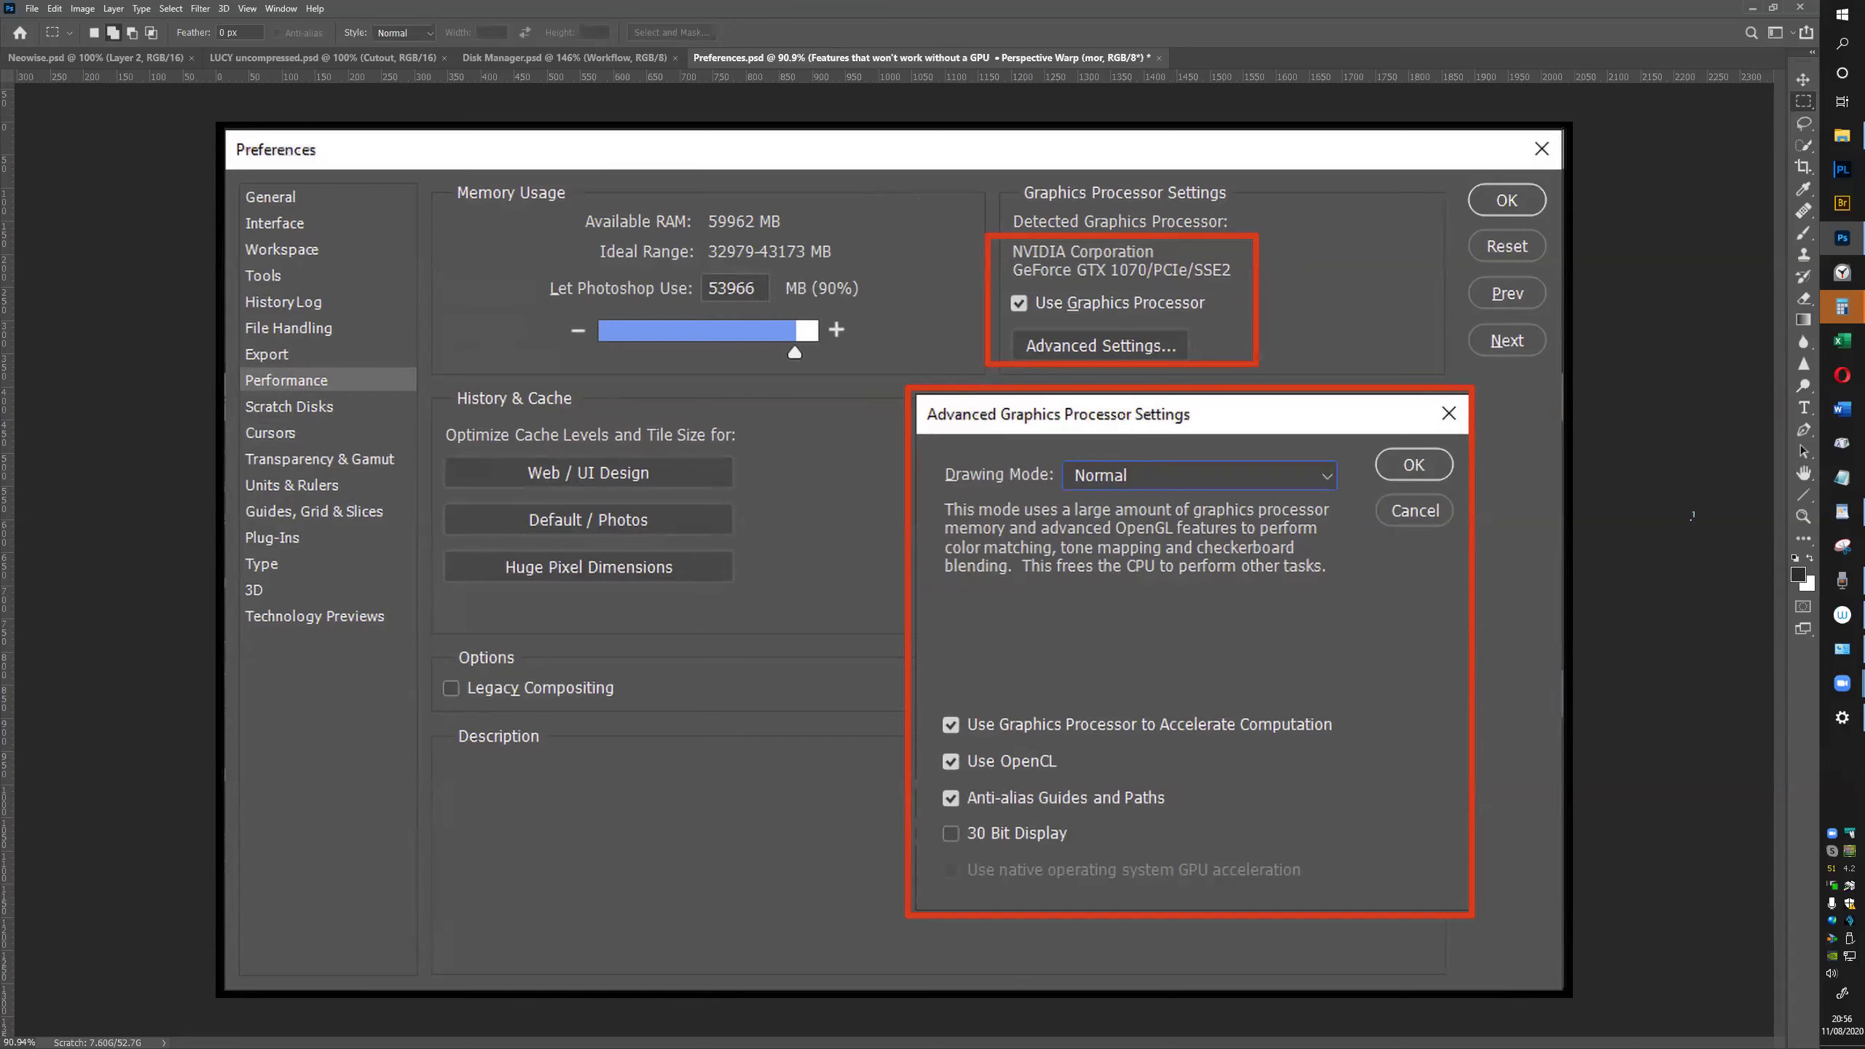
key(alt+bracketleft)
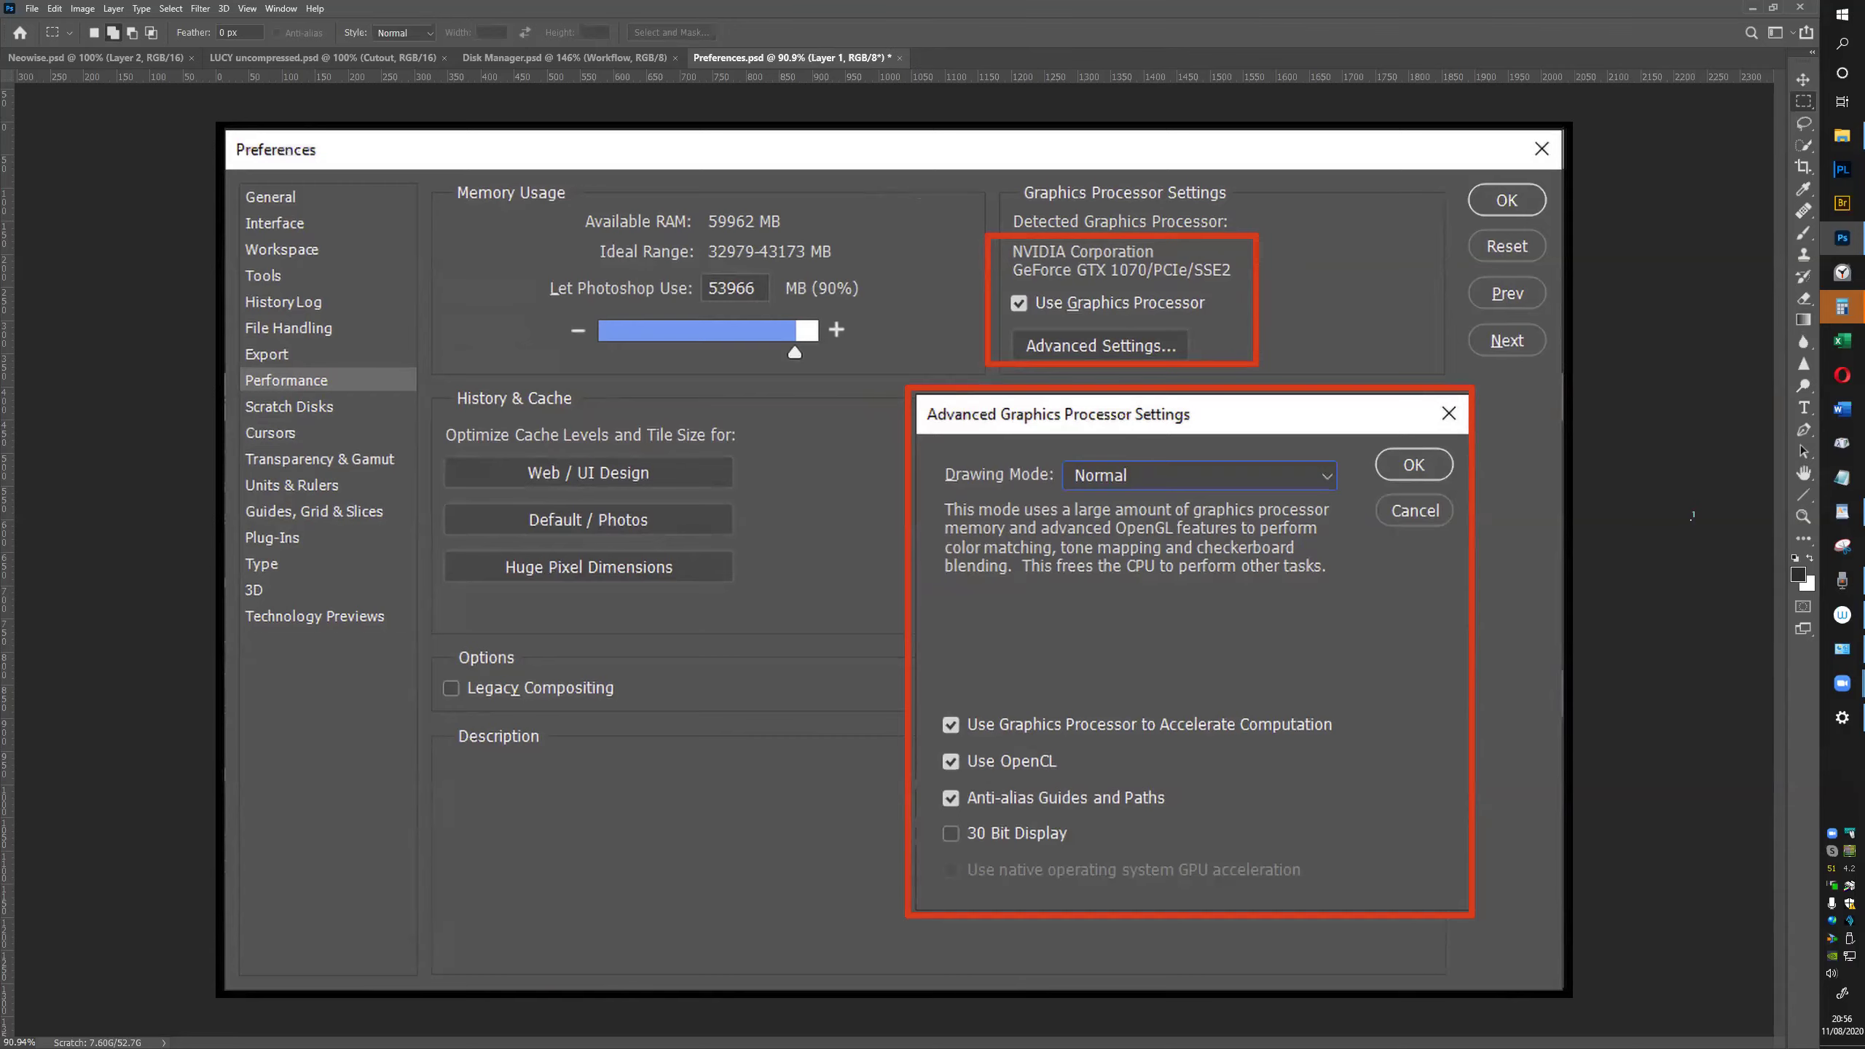
key(alt+bracketleft)
key(5)
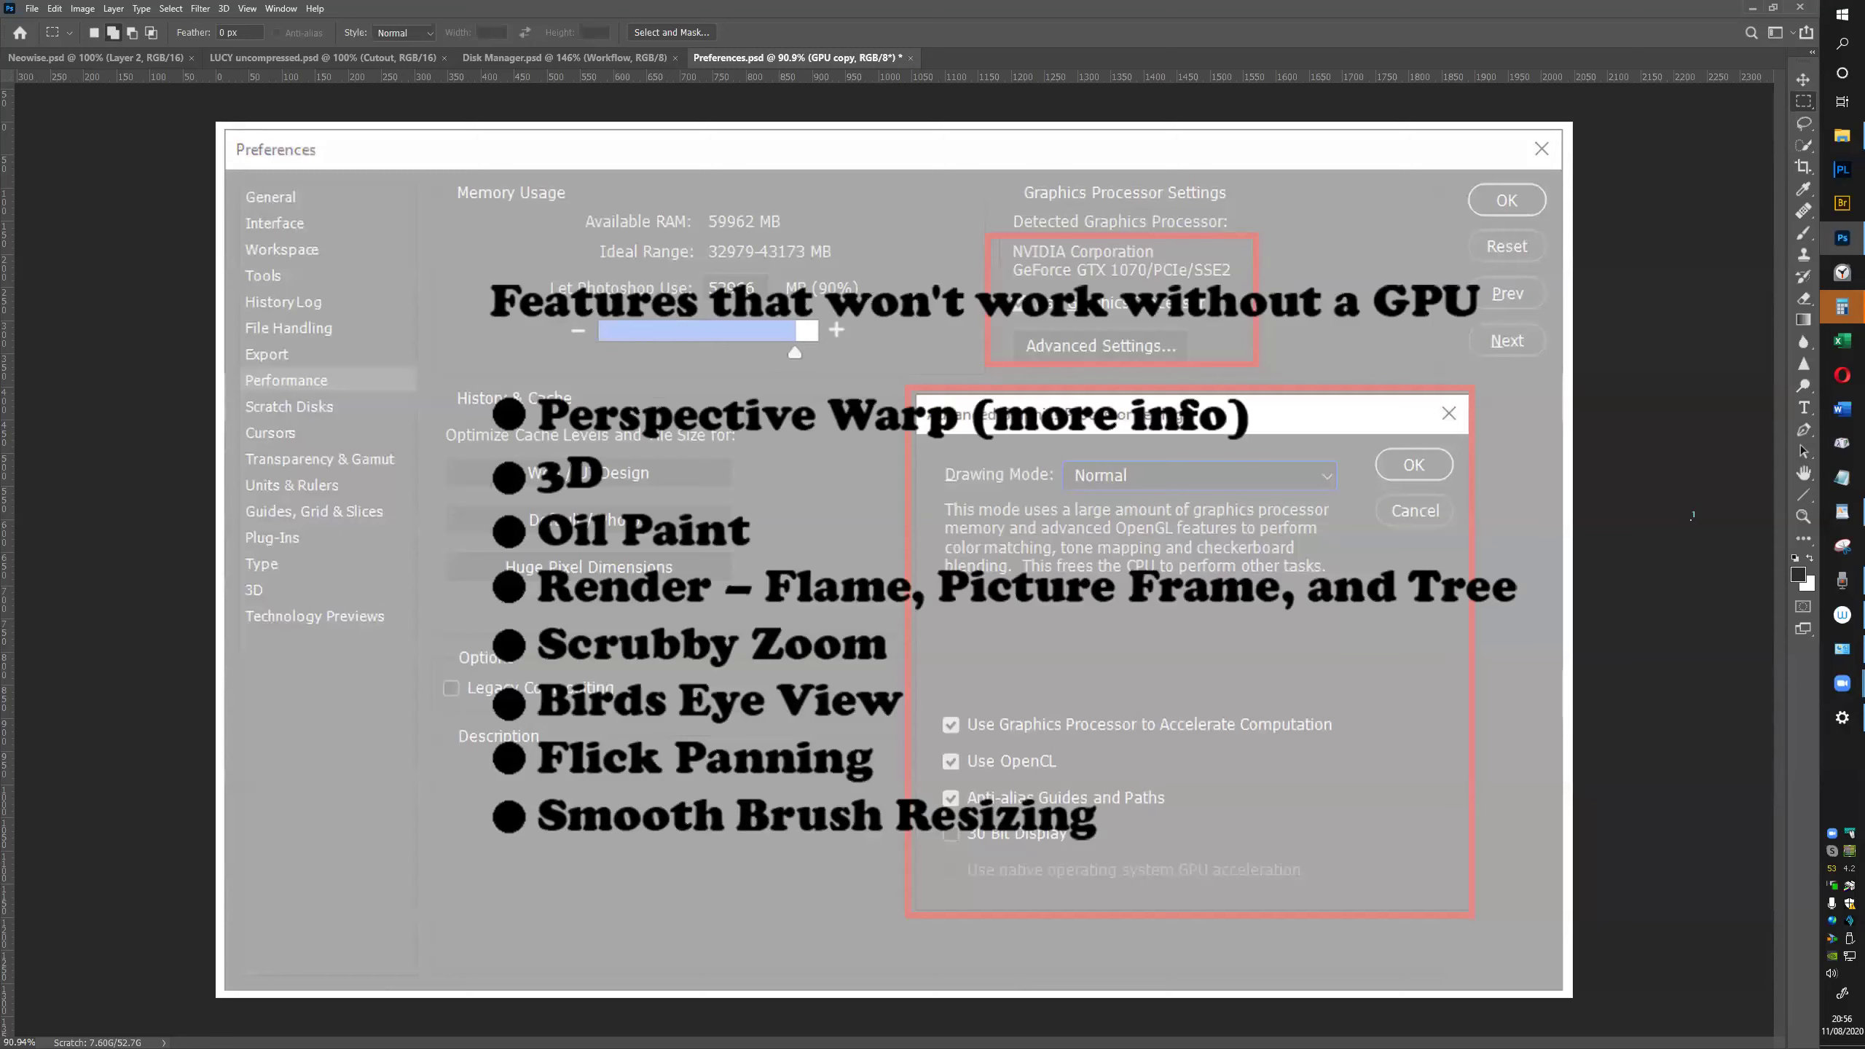
Advance through the layers to display the Cursors, Units & Rulers and Technology Previews preference images, marking the Print Resolution field
key(alt+bracketright)
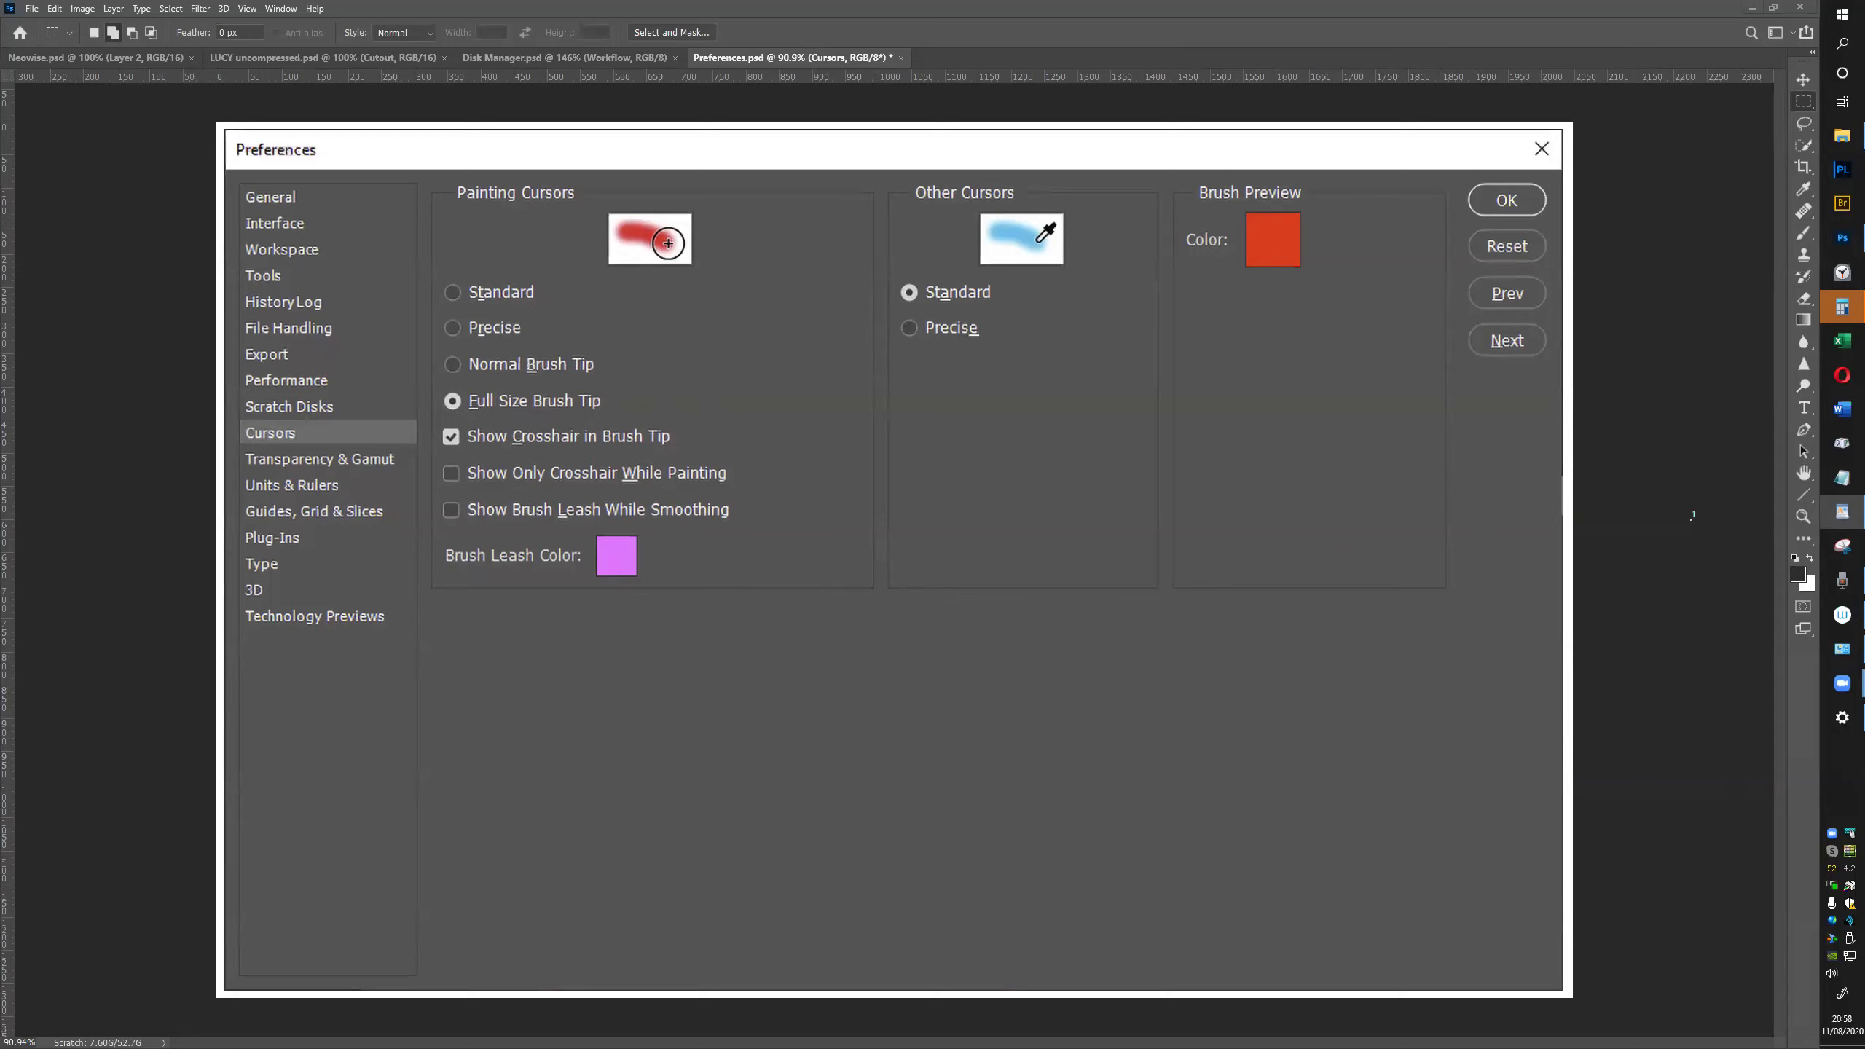
key(alt+bracketright)
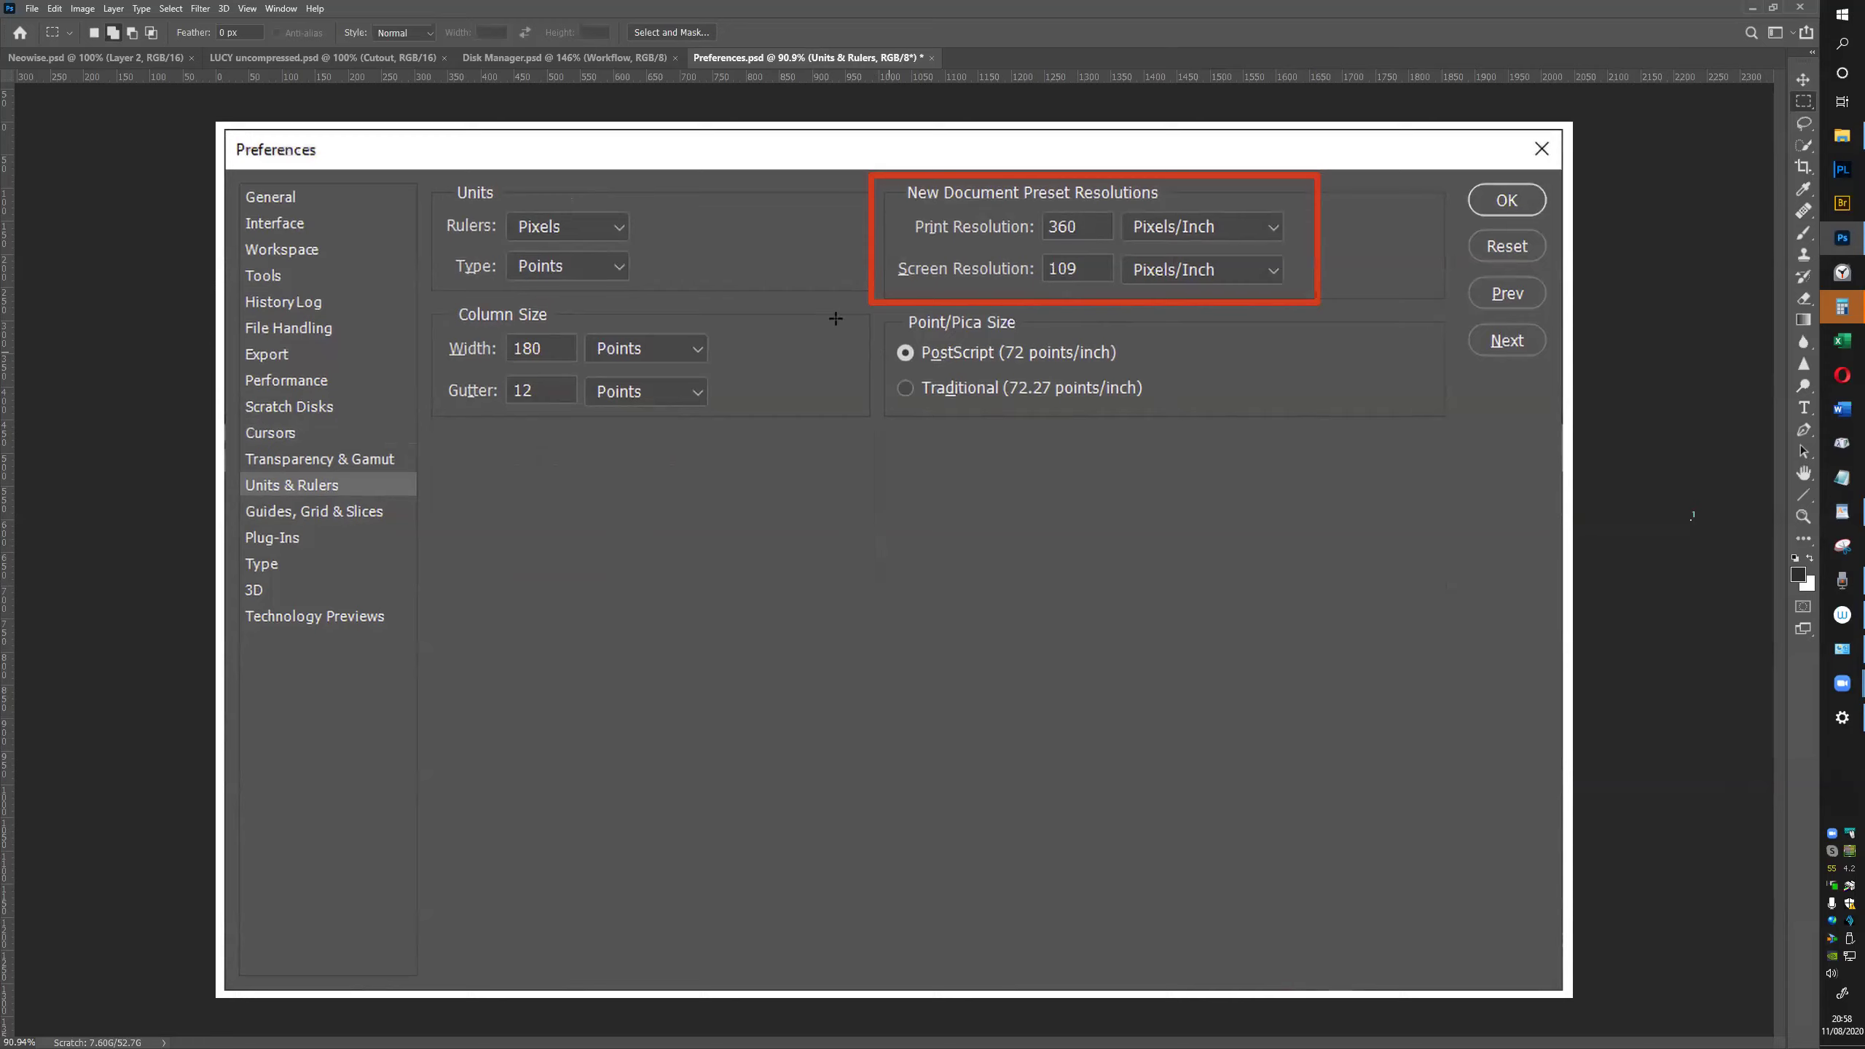
drag(1097, 226, 1095, 230)
key(alt+])
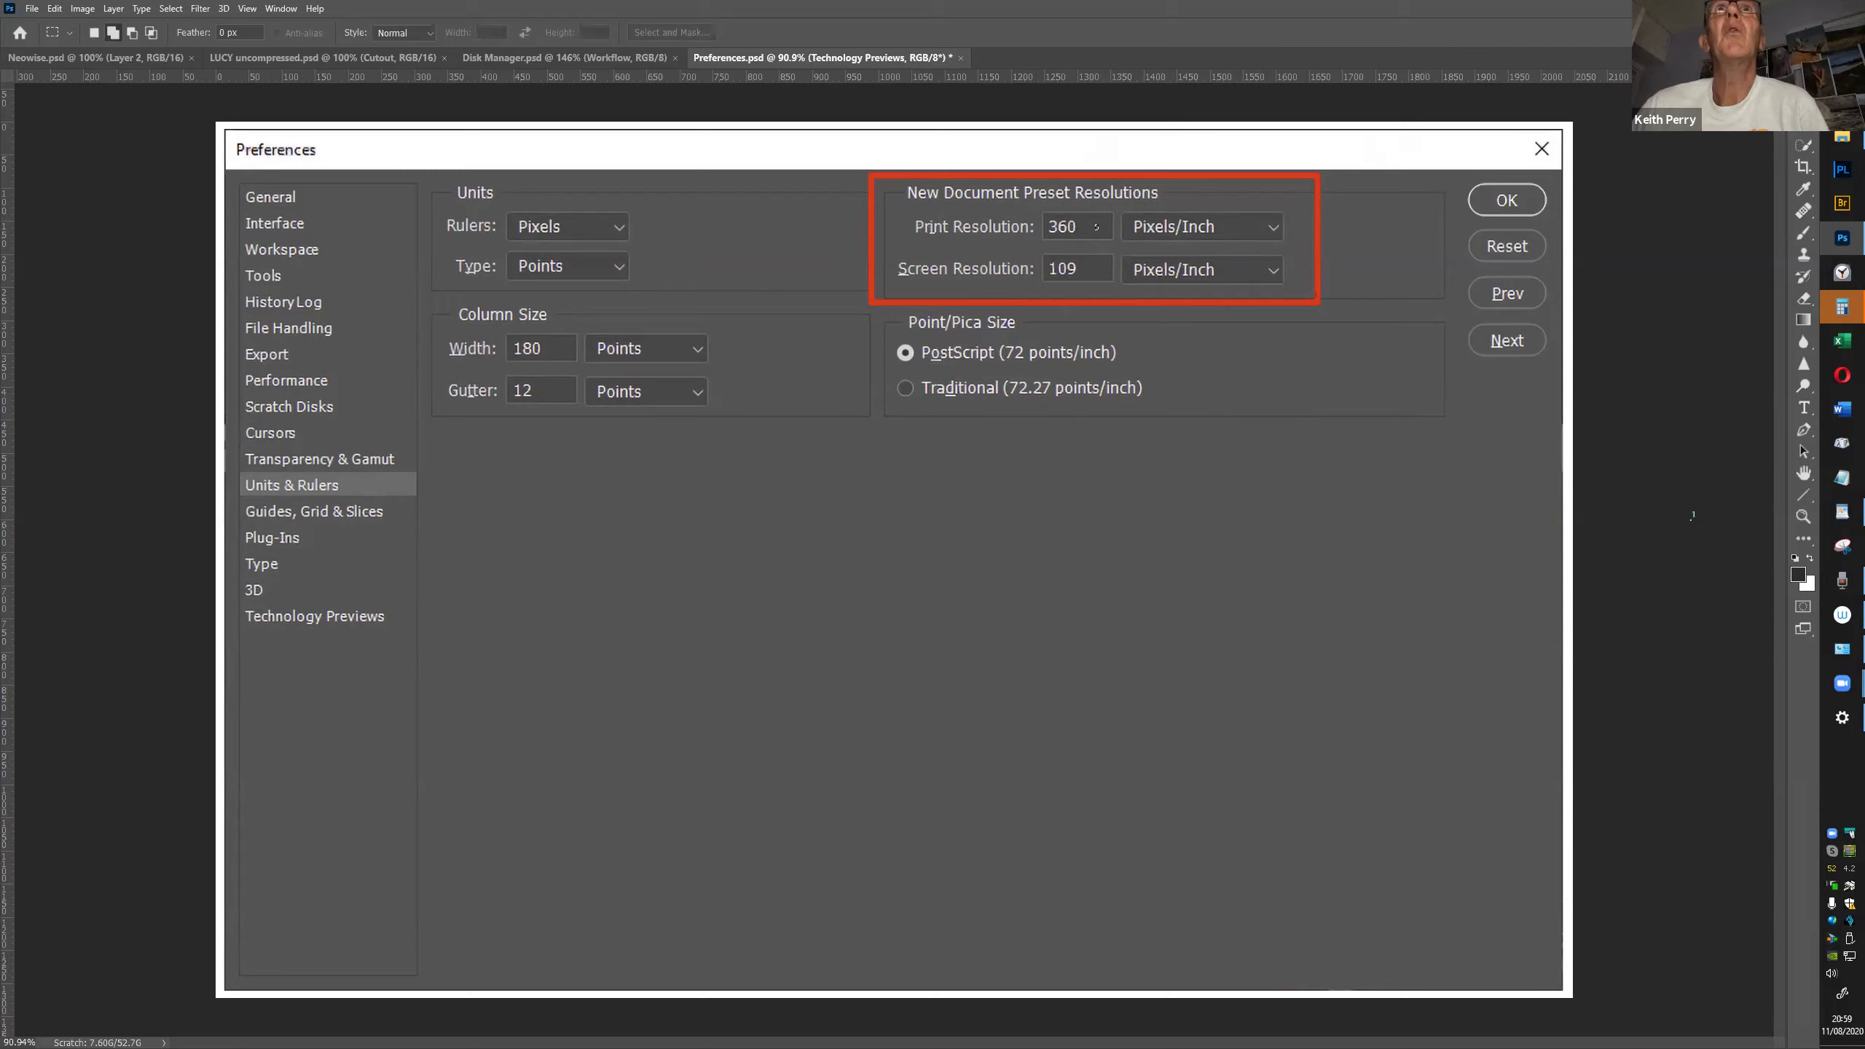
key(ctrl+comma)
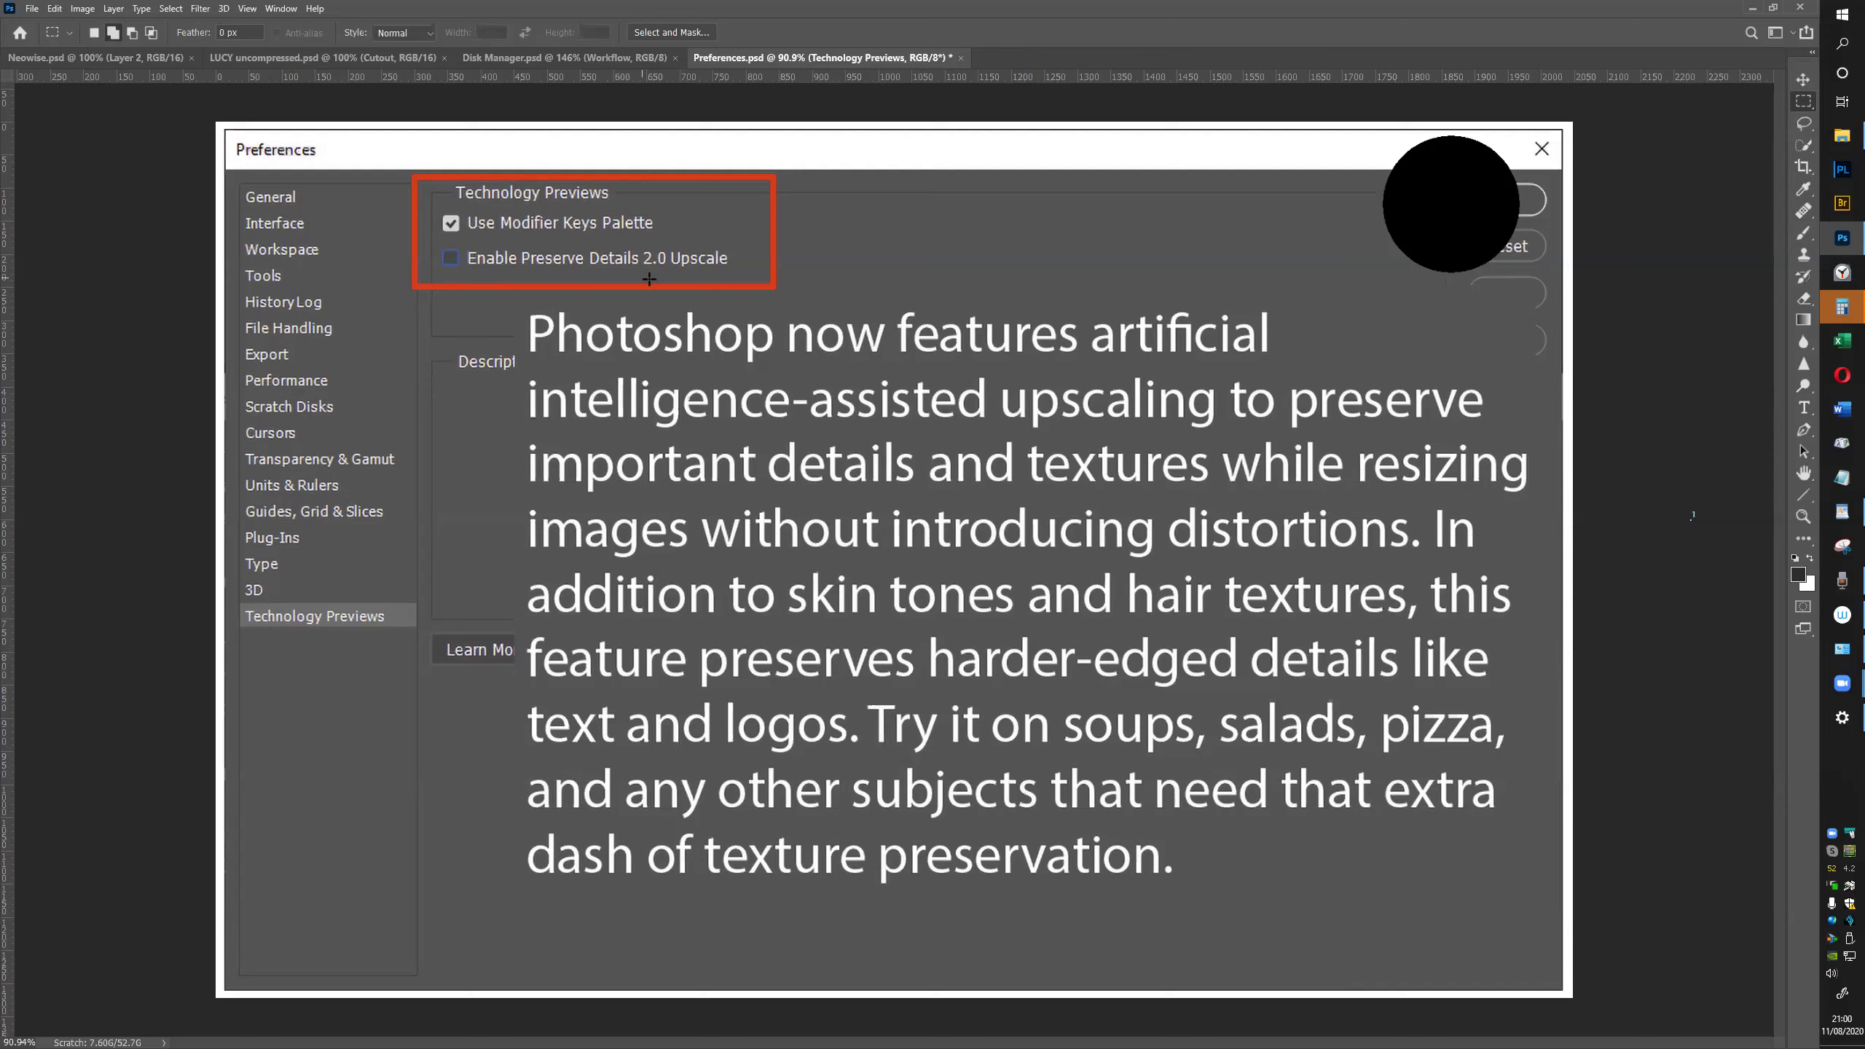
In the Technology Previews preferences, turn off Use Modifier Keys Palette, enable Preserve Details 2.0 Upscale, and accept the preferences
click(53, 9)
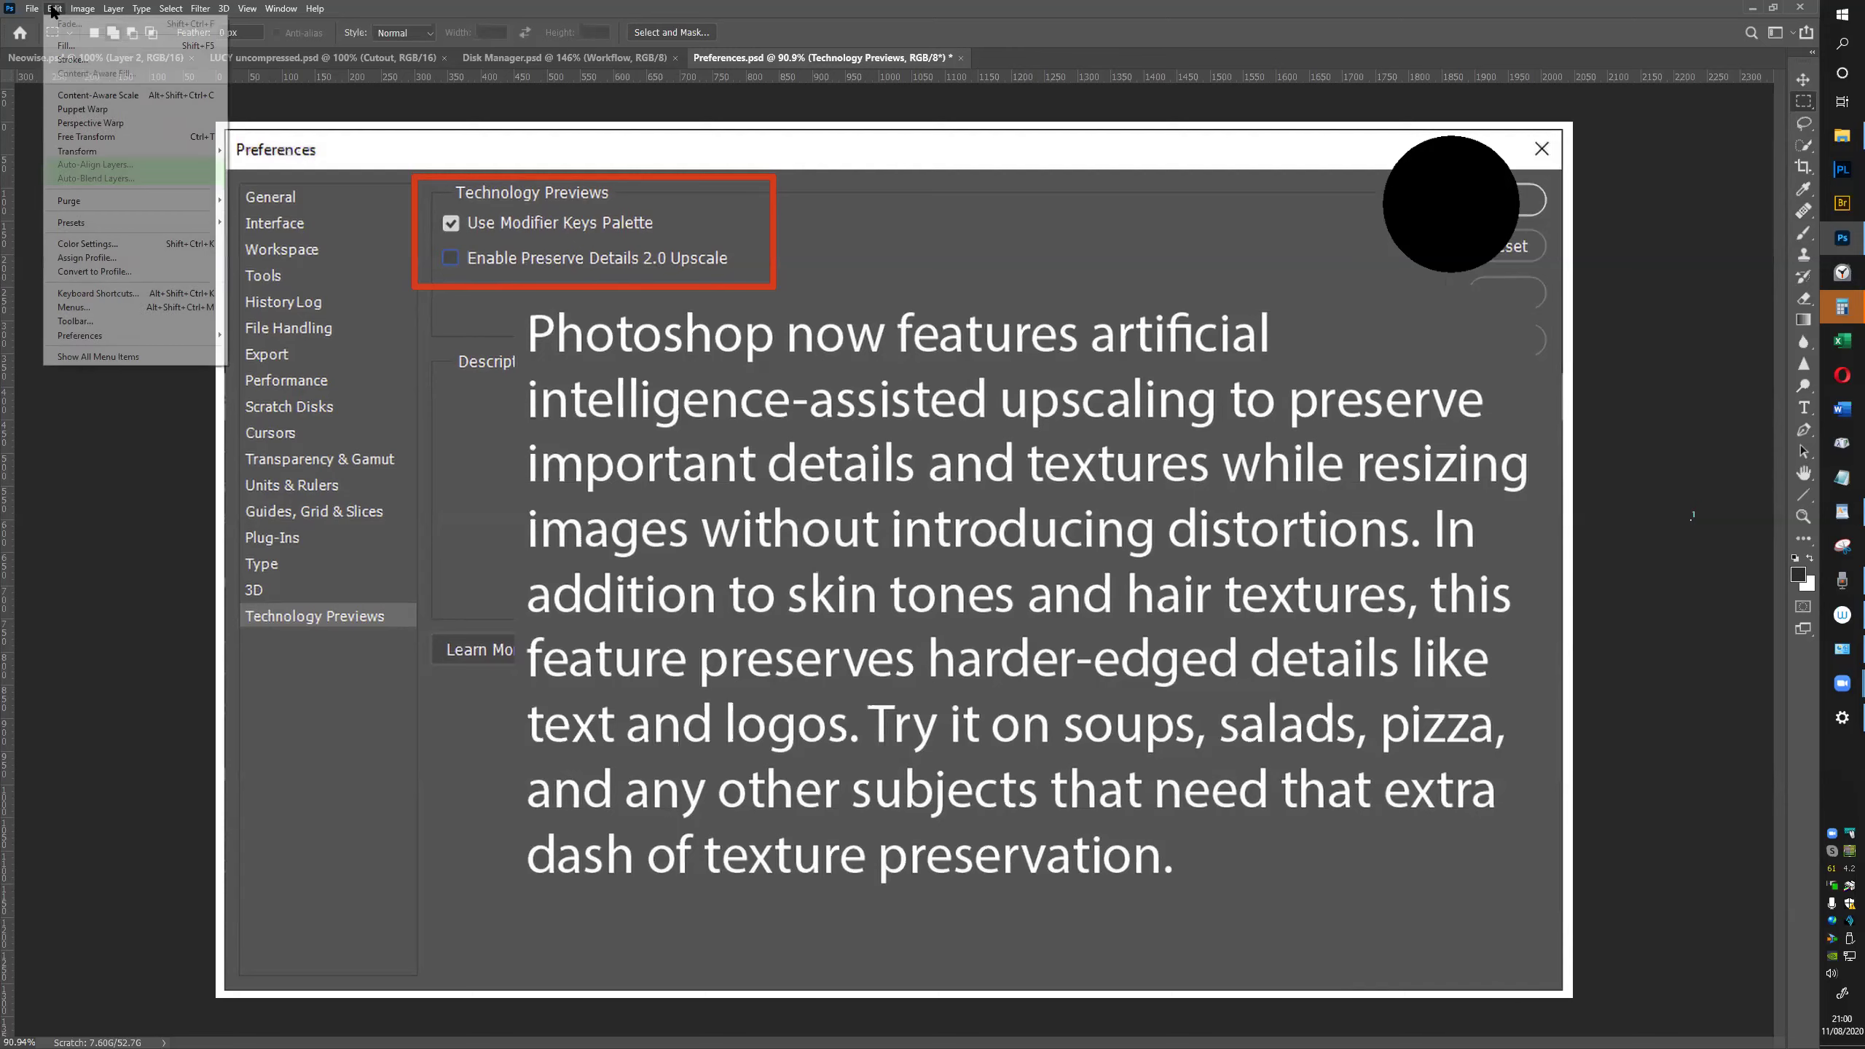
mouse_move(145, 338)
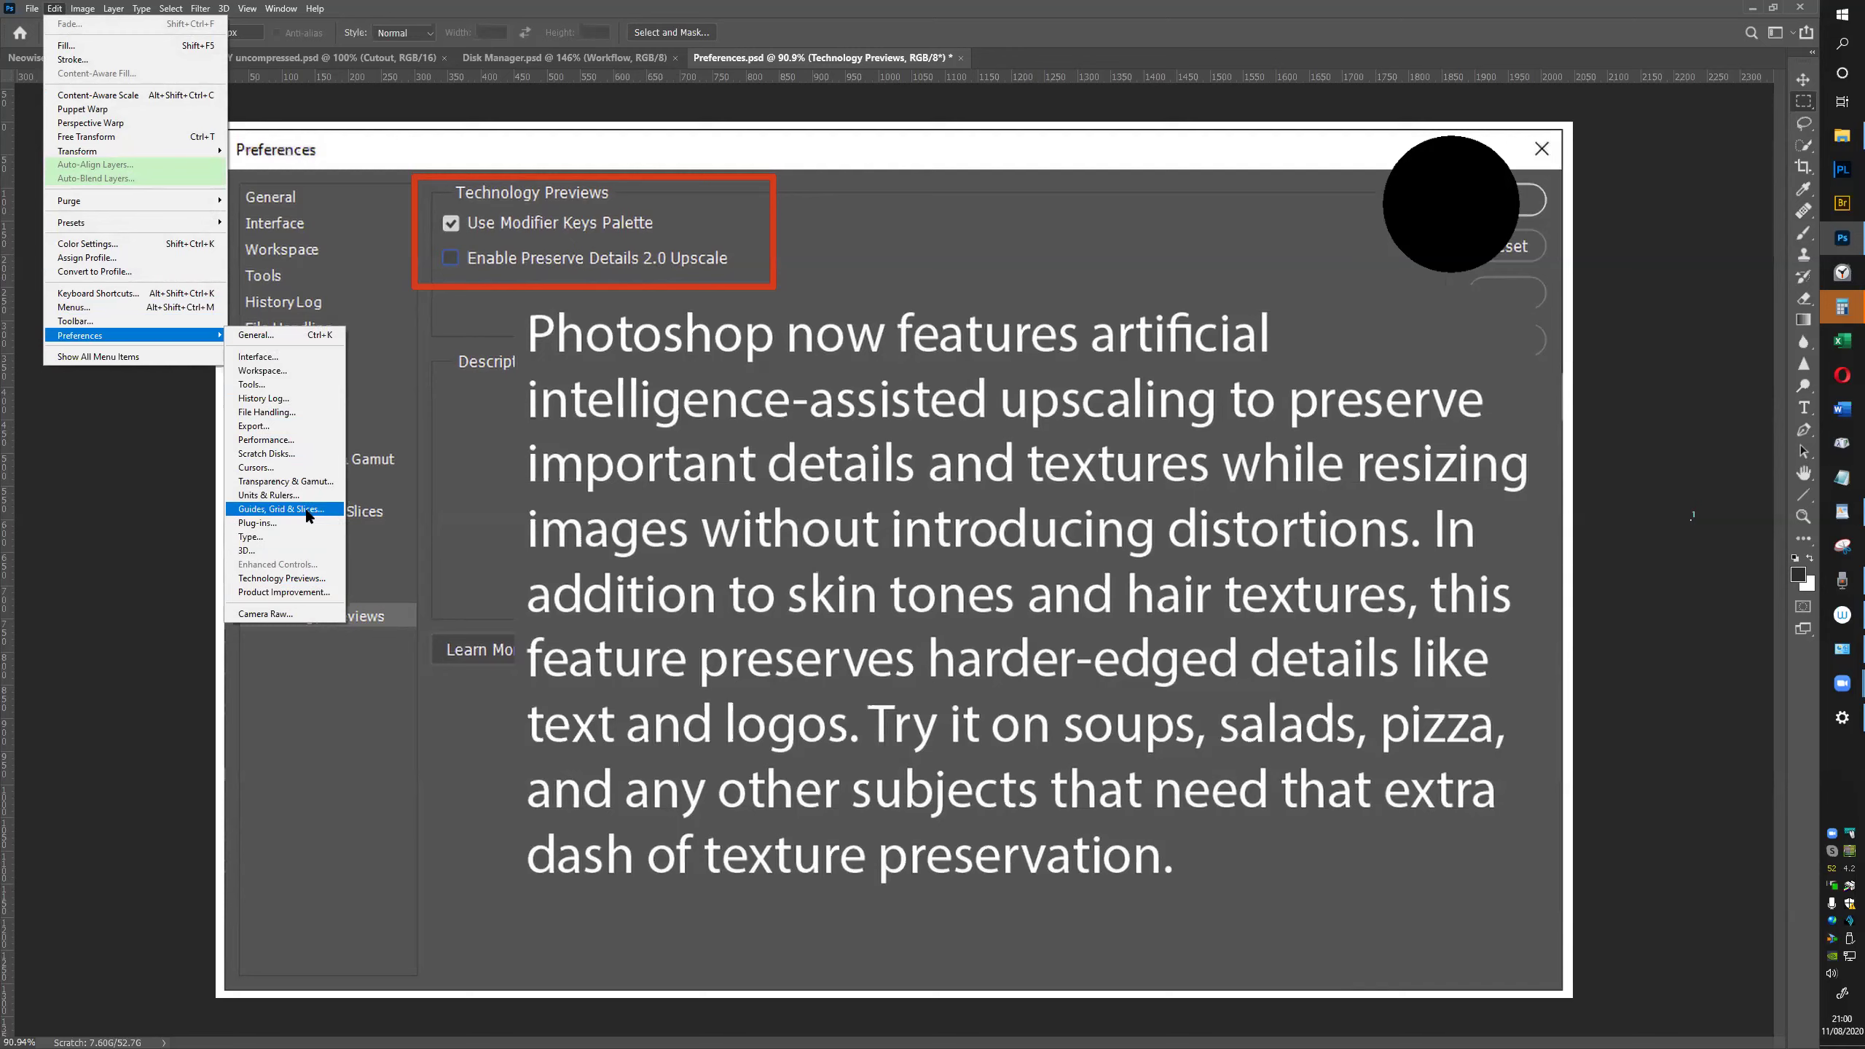
click(290, 579)
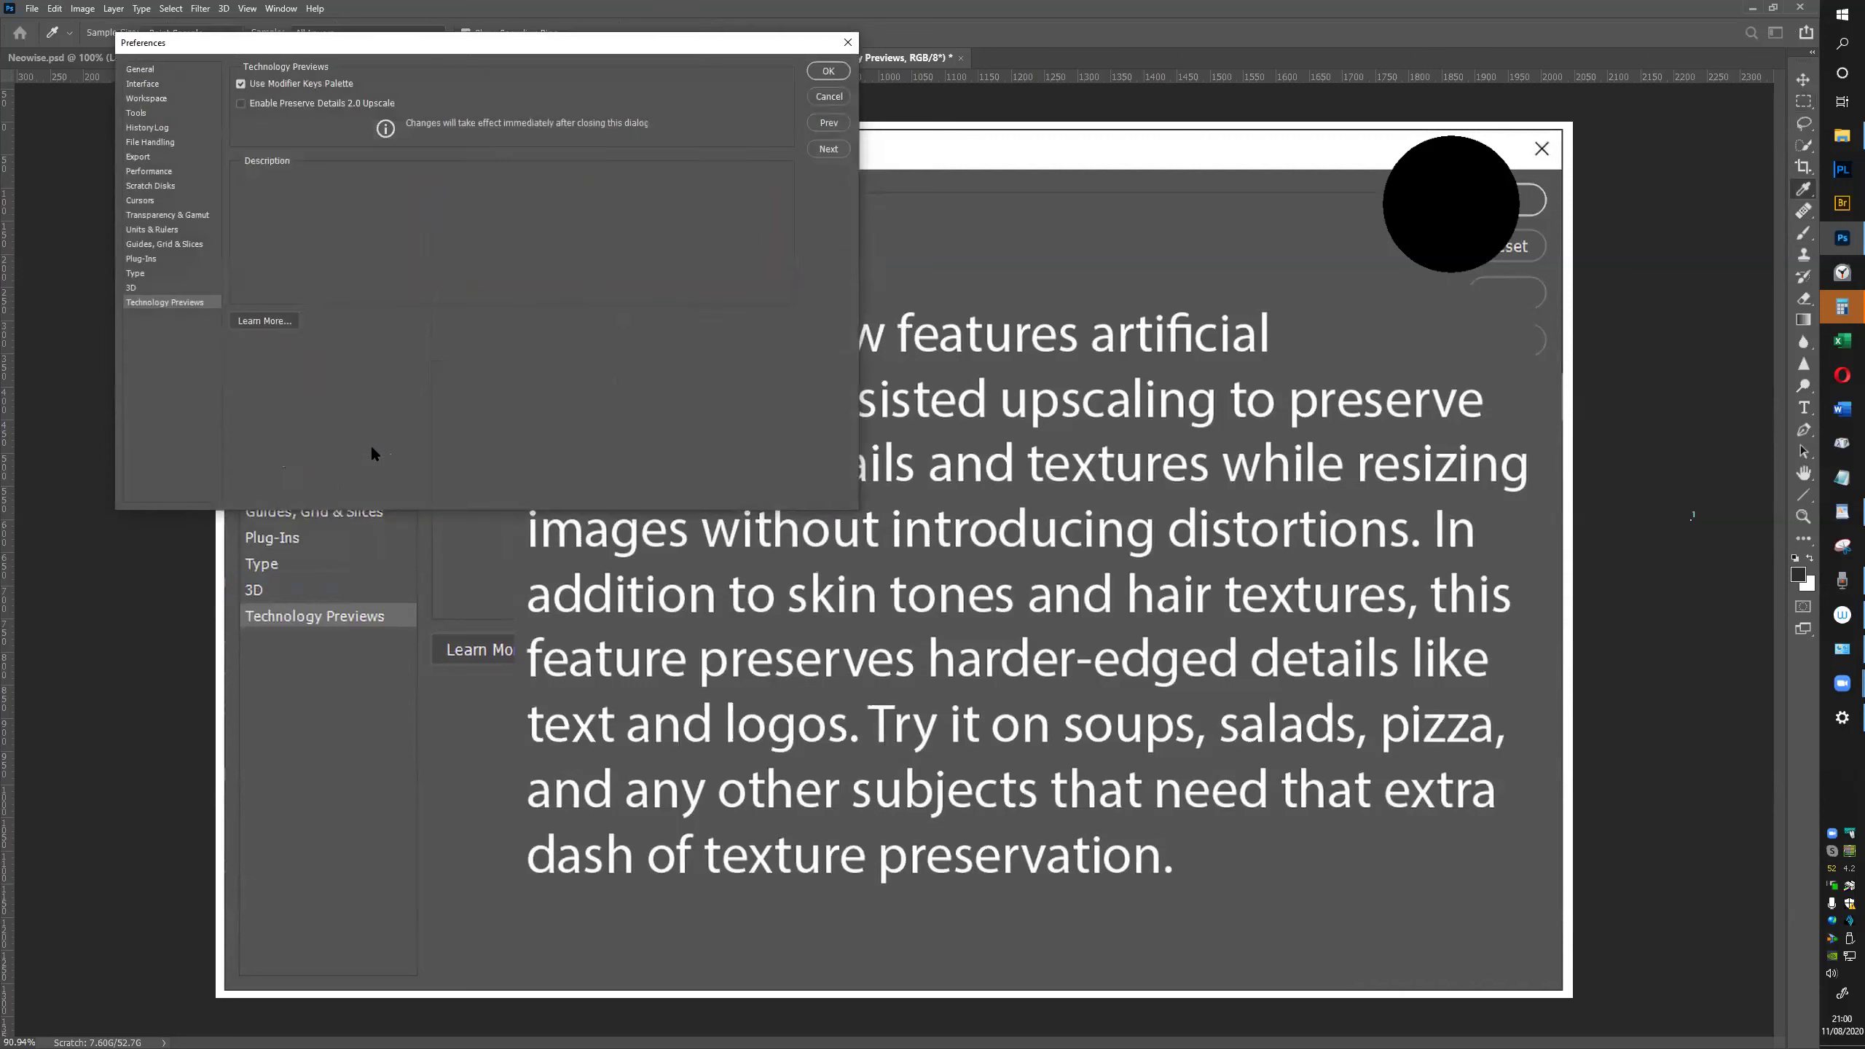
click(241, 84)
click(241, 104)
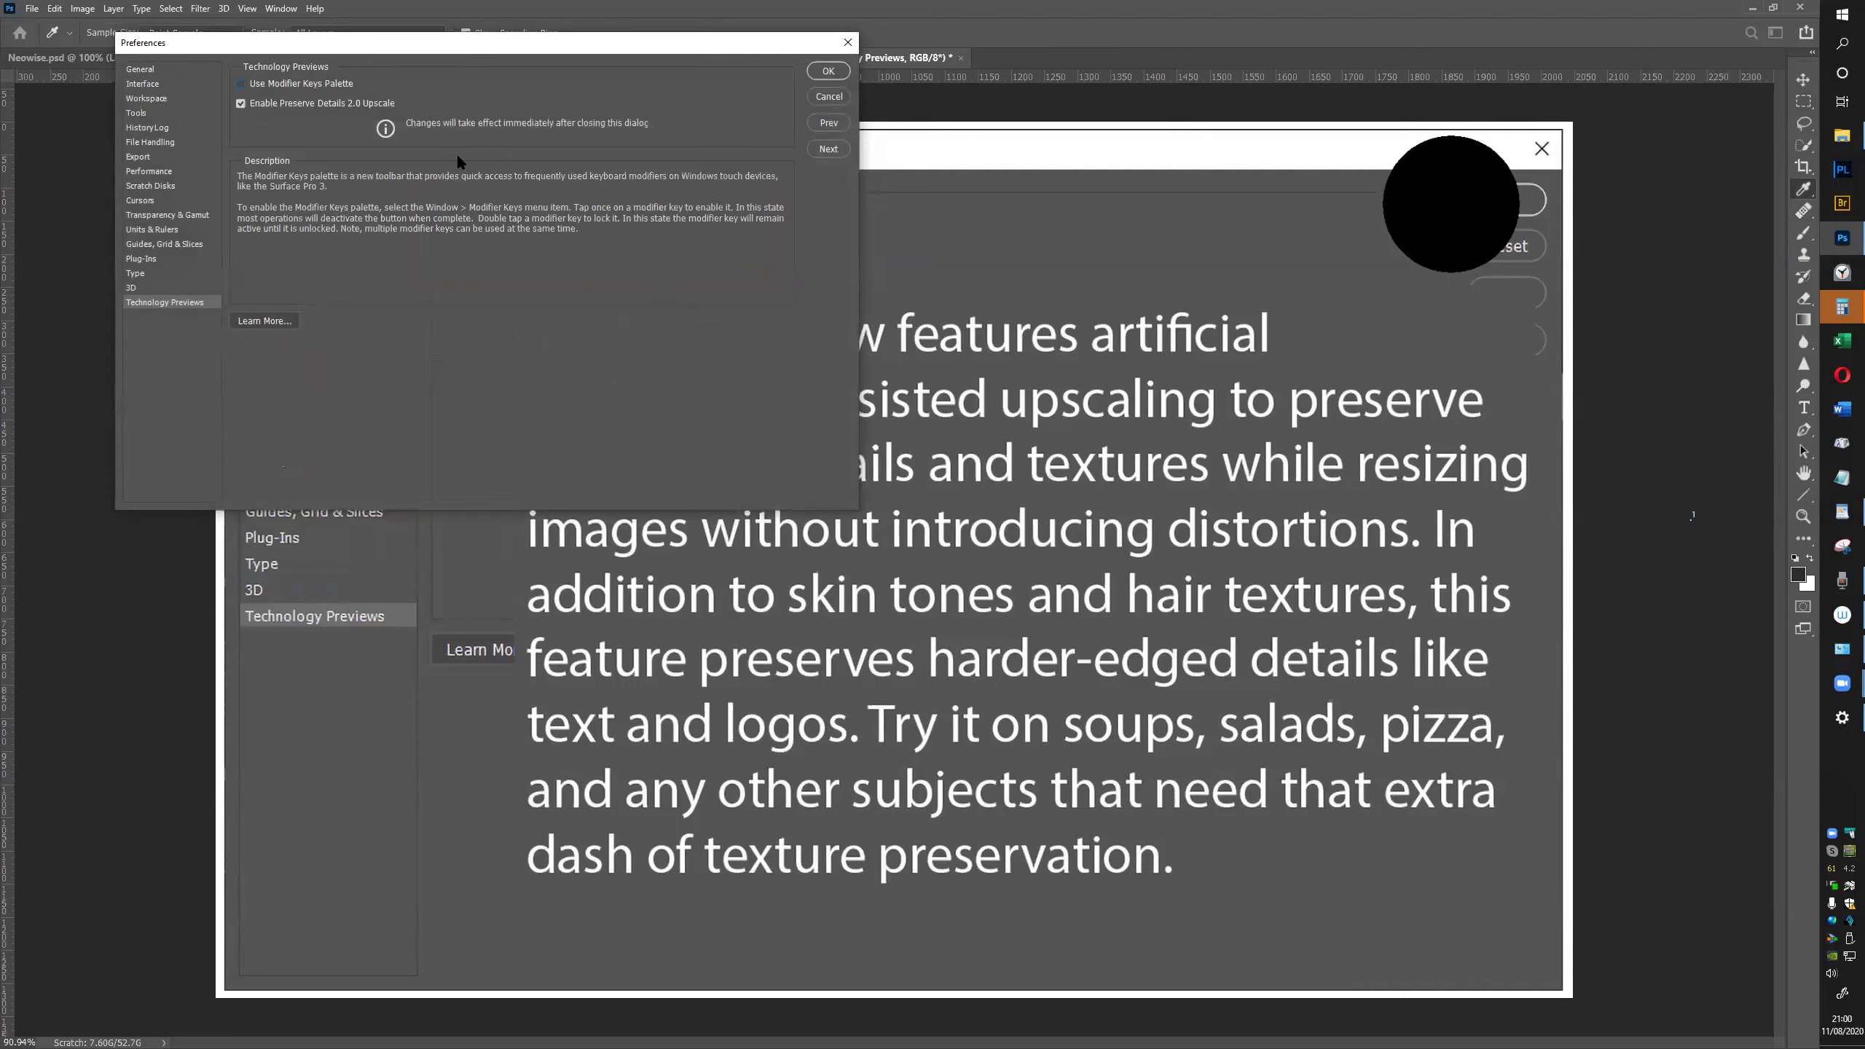
click(831, 68)
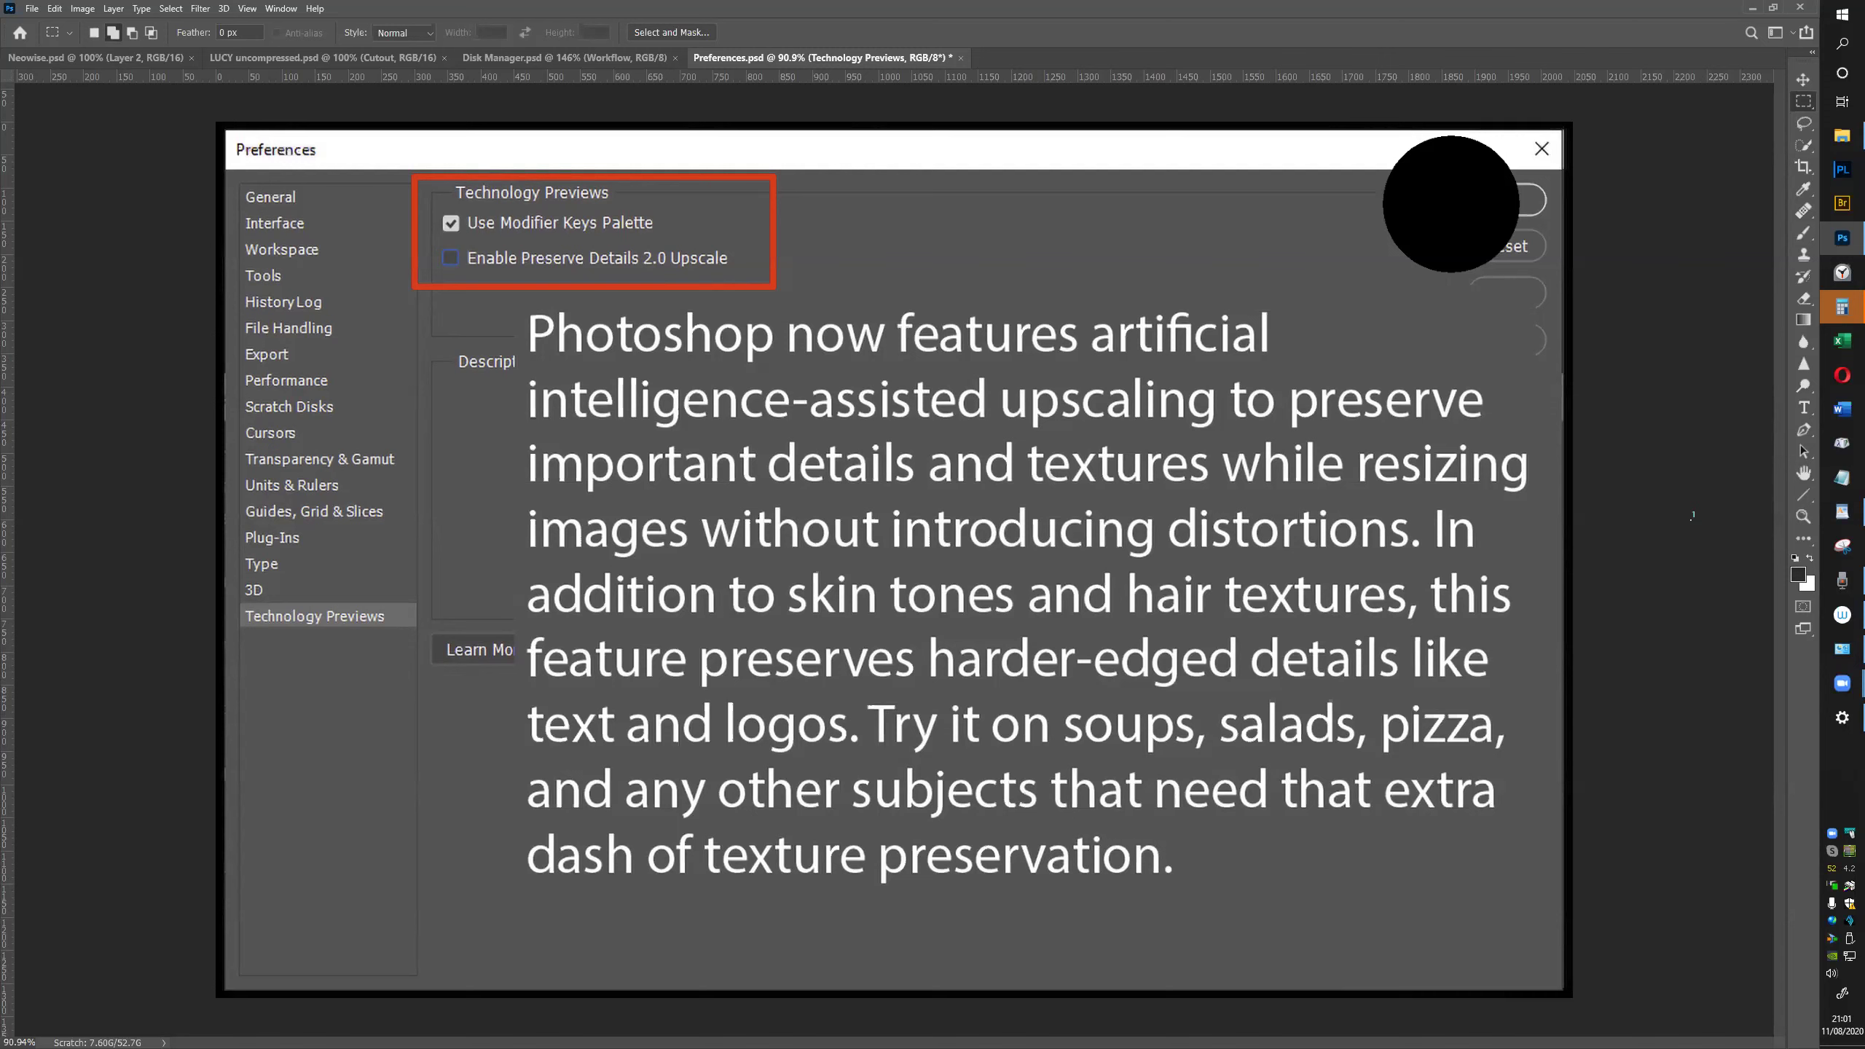
Advance to the Menus image layer and open the live menu customisation settings for the application menus
key(alt+bracketright)
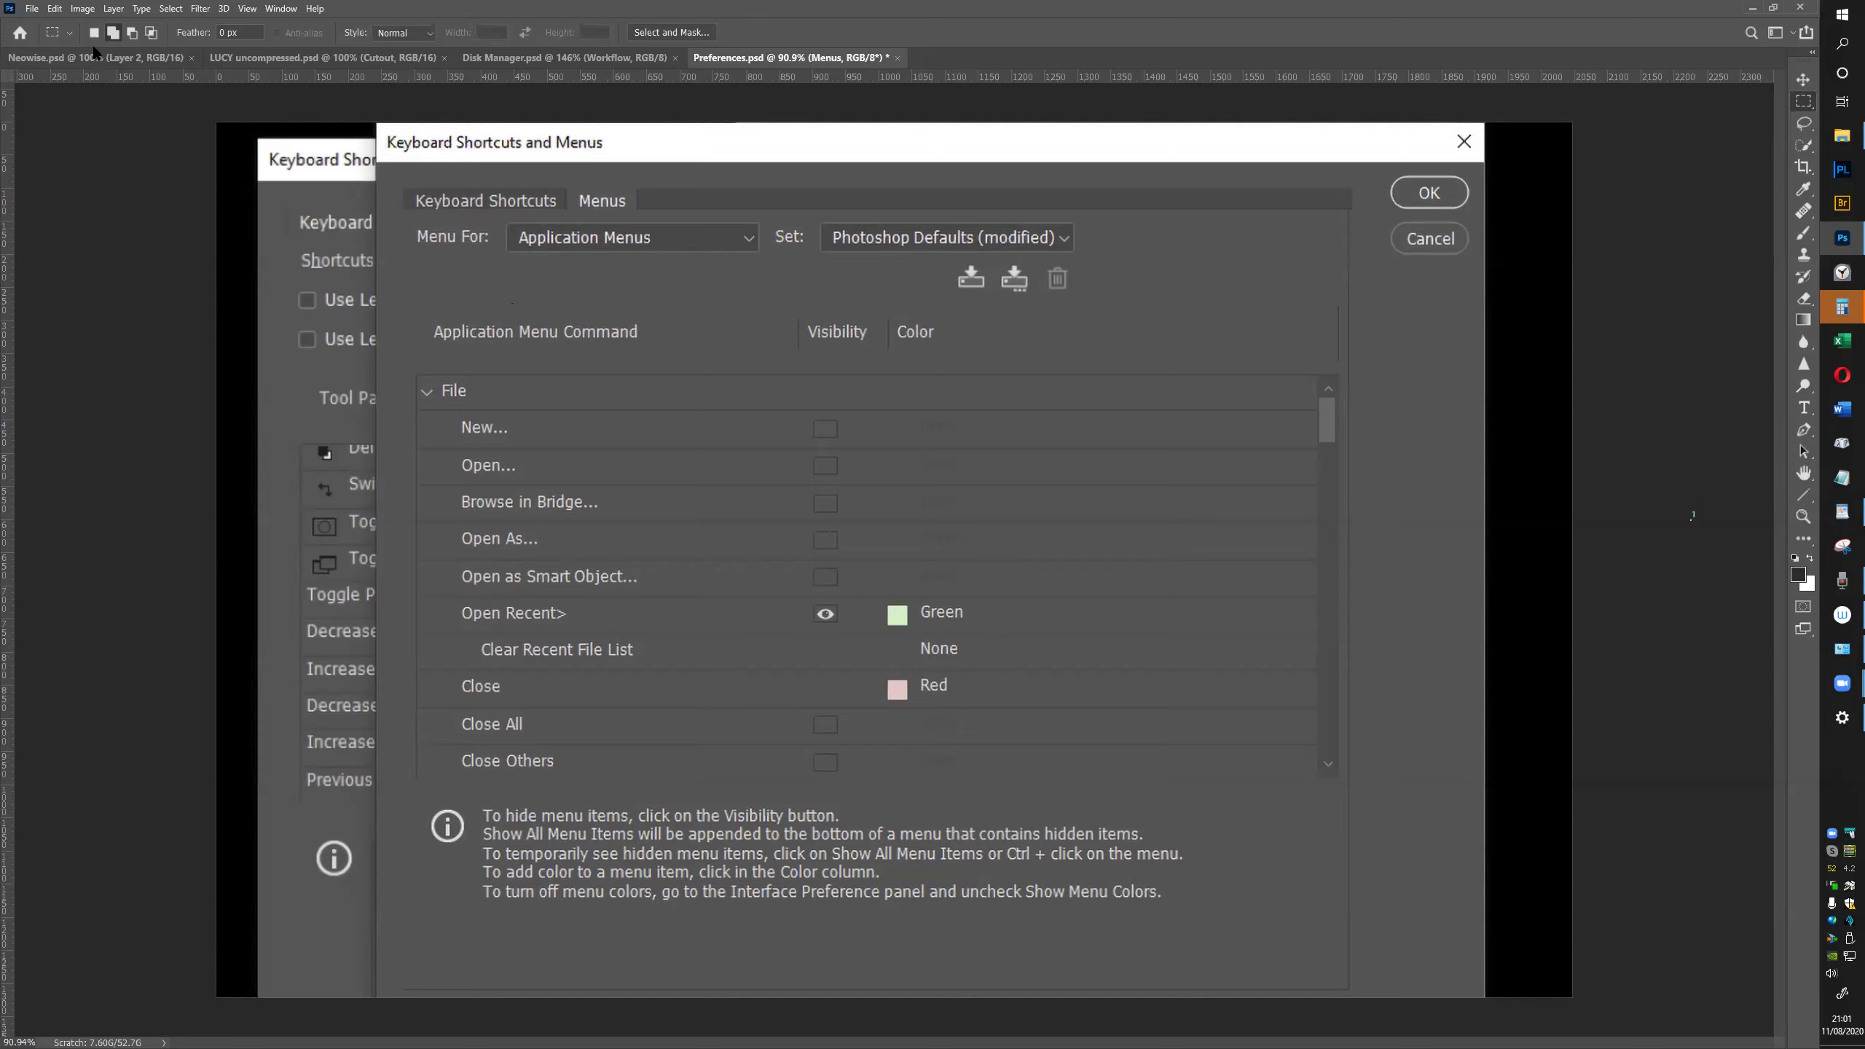
click(54, 8)
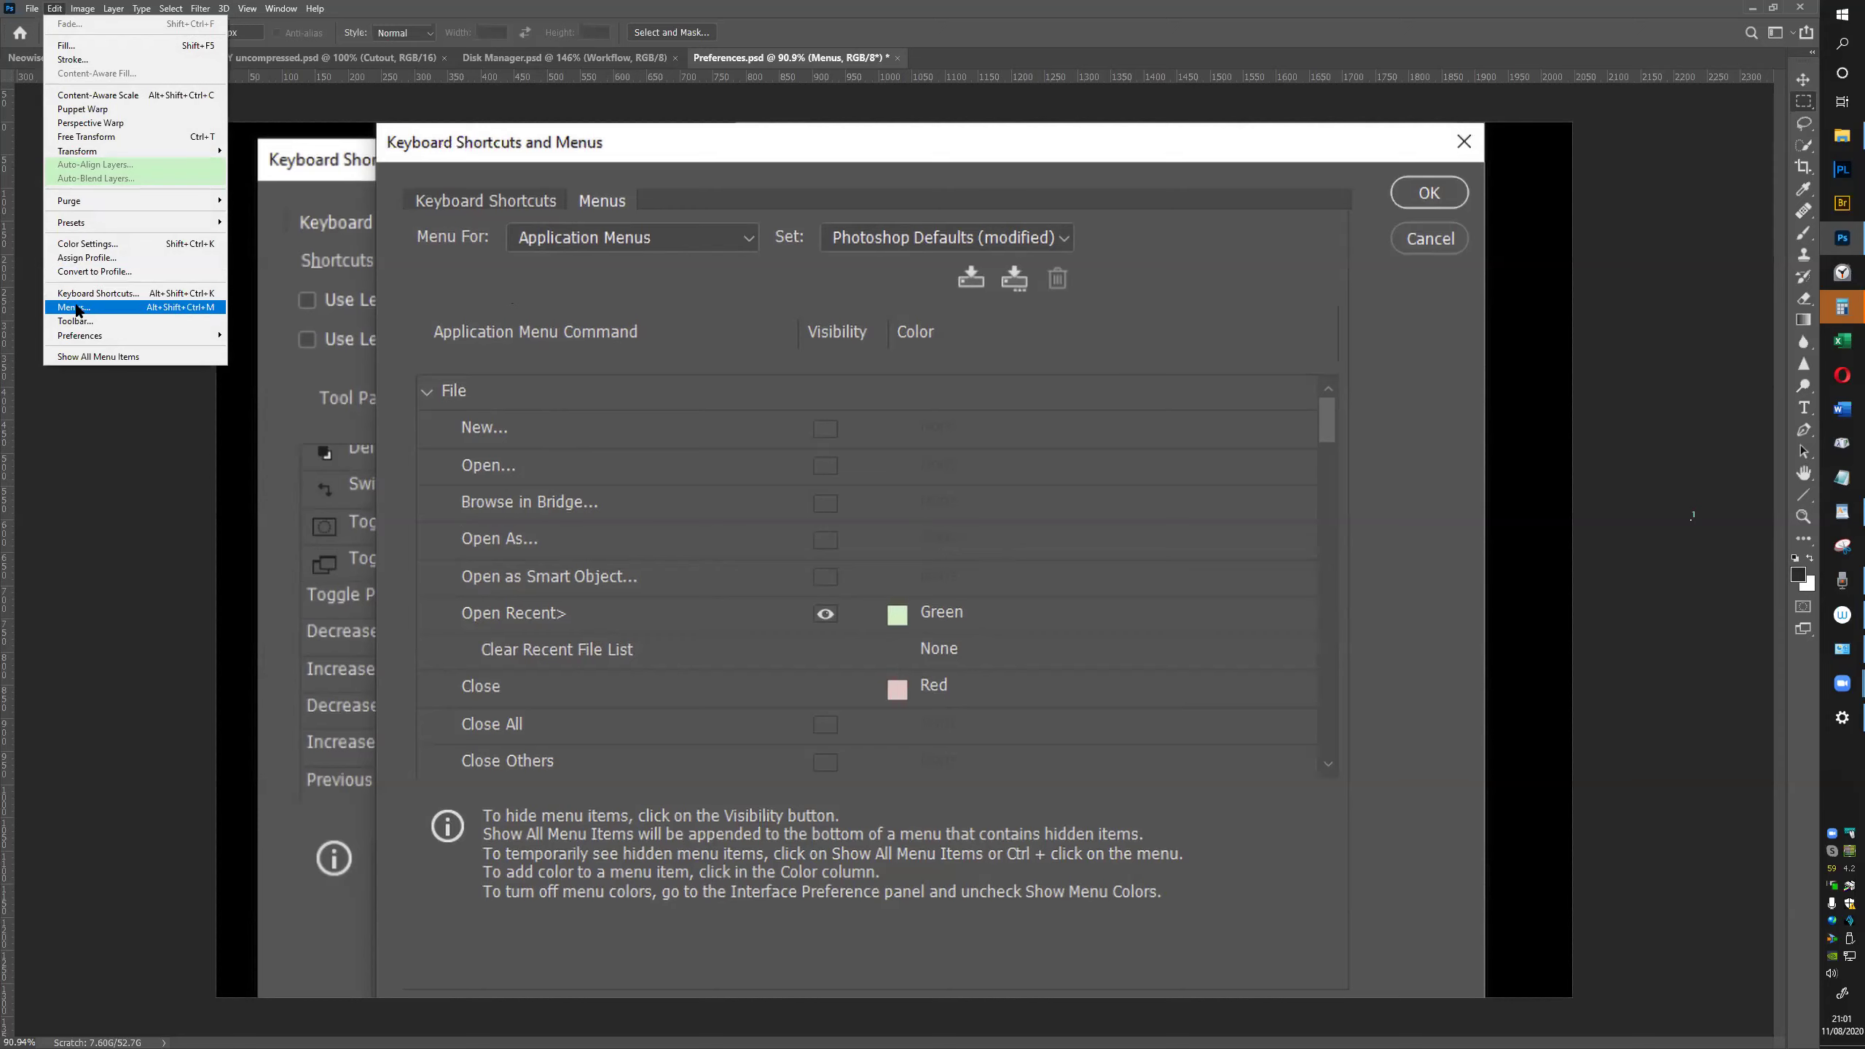
click(172, 308)
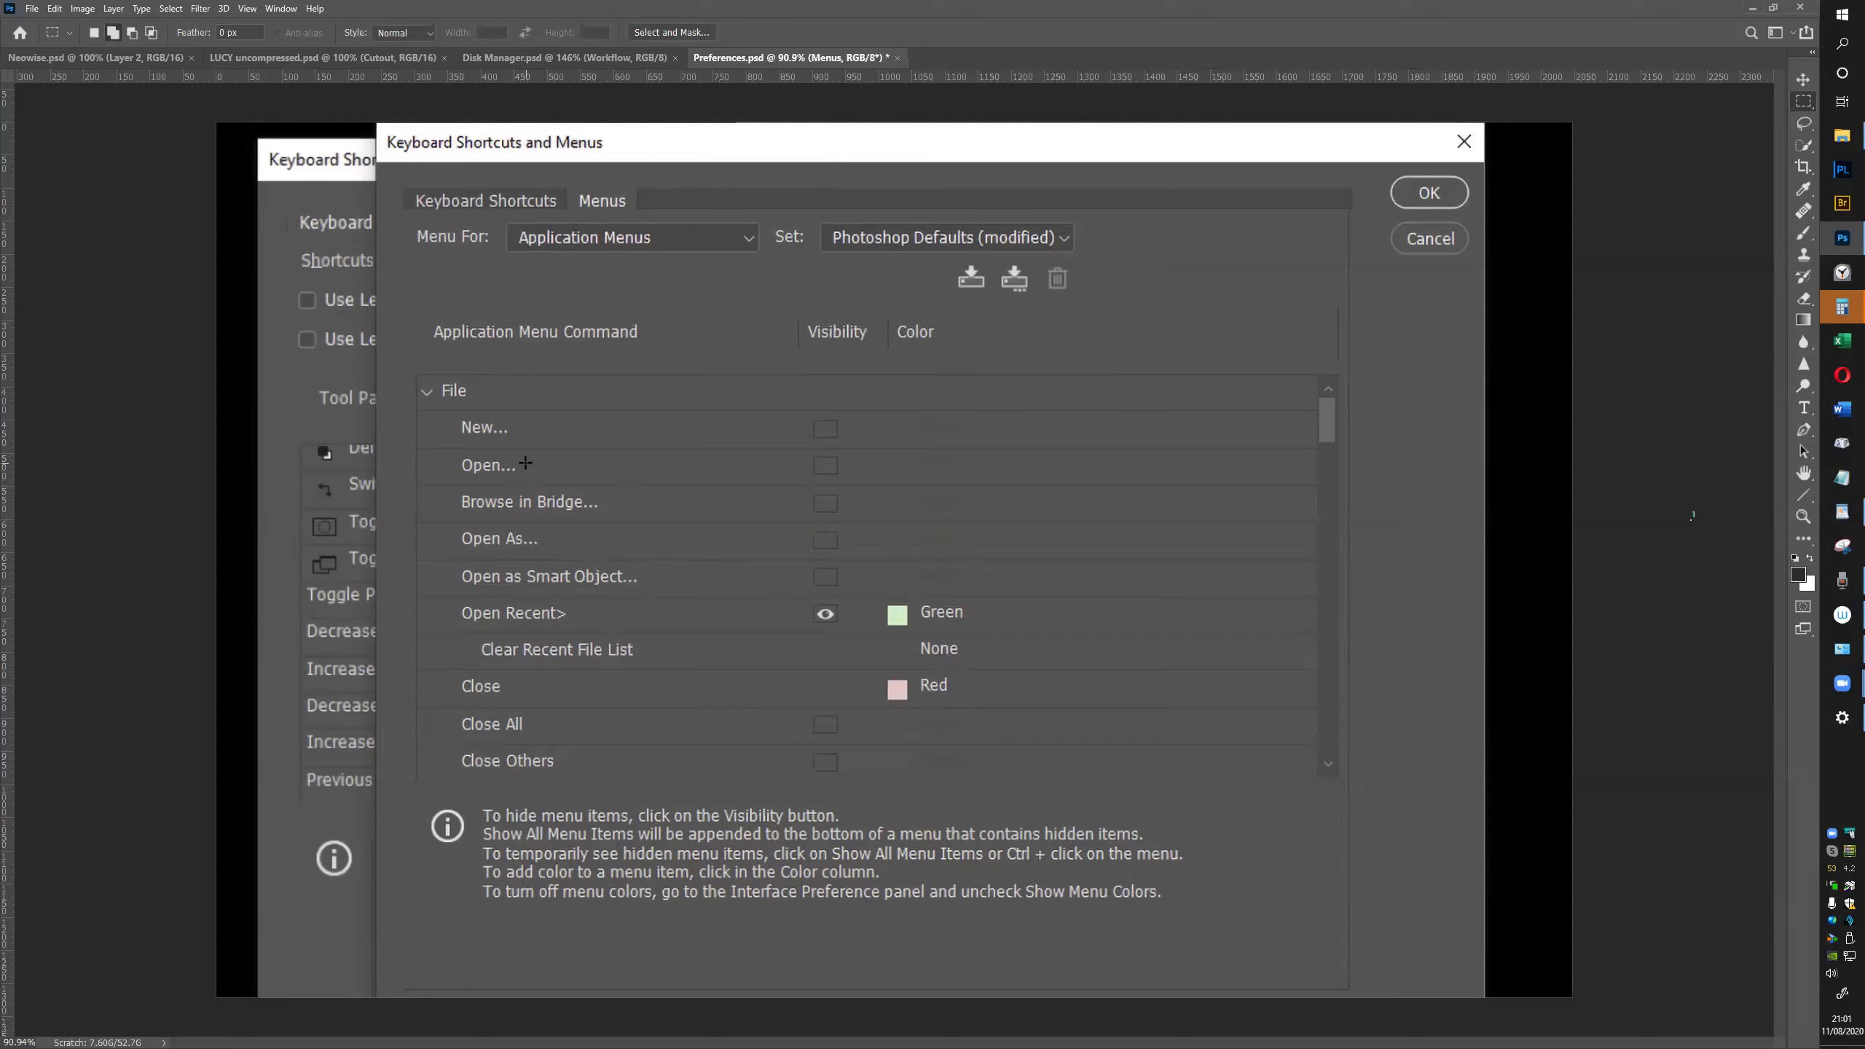
Examine the customised File menu, reveal all its hidden items, and reopen it in its shortened form
click(29, 10)
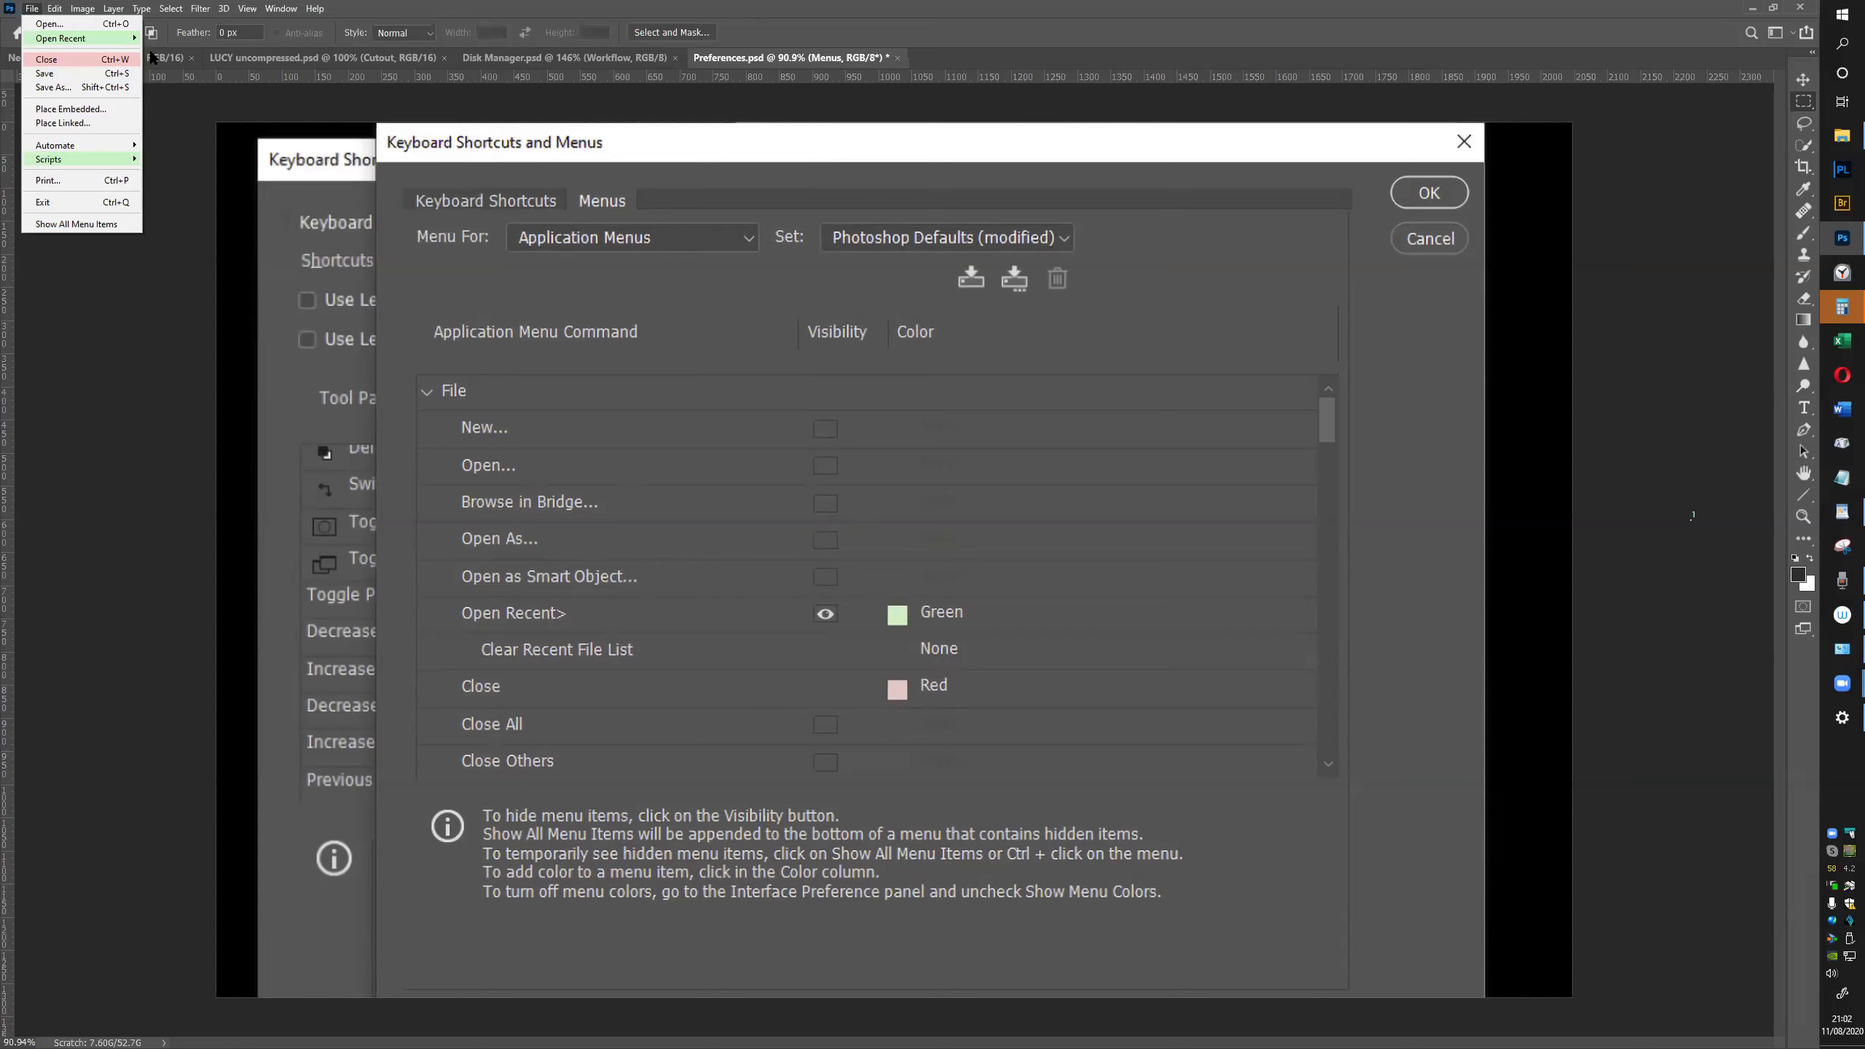
mouse_move(80, 161)
click(70, 225)
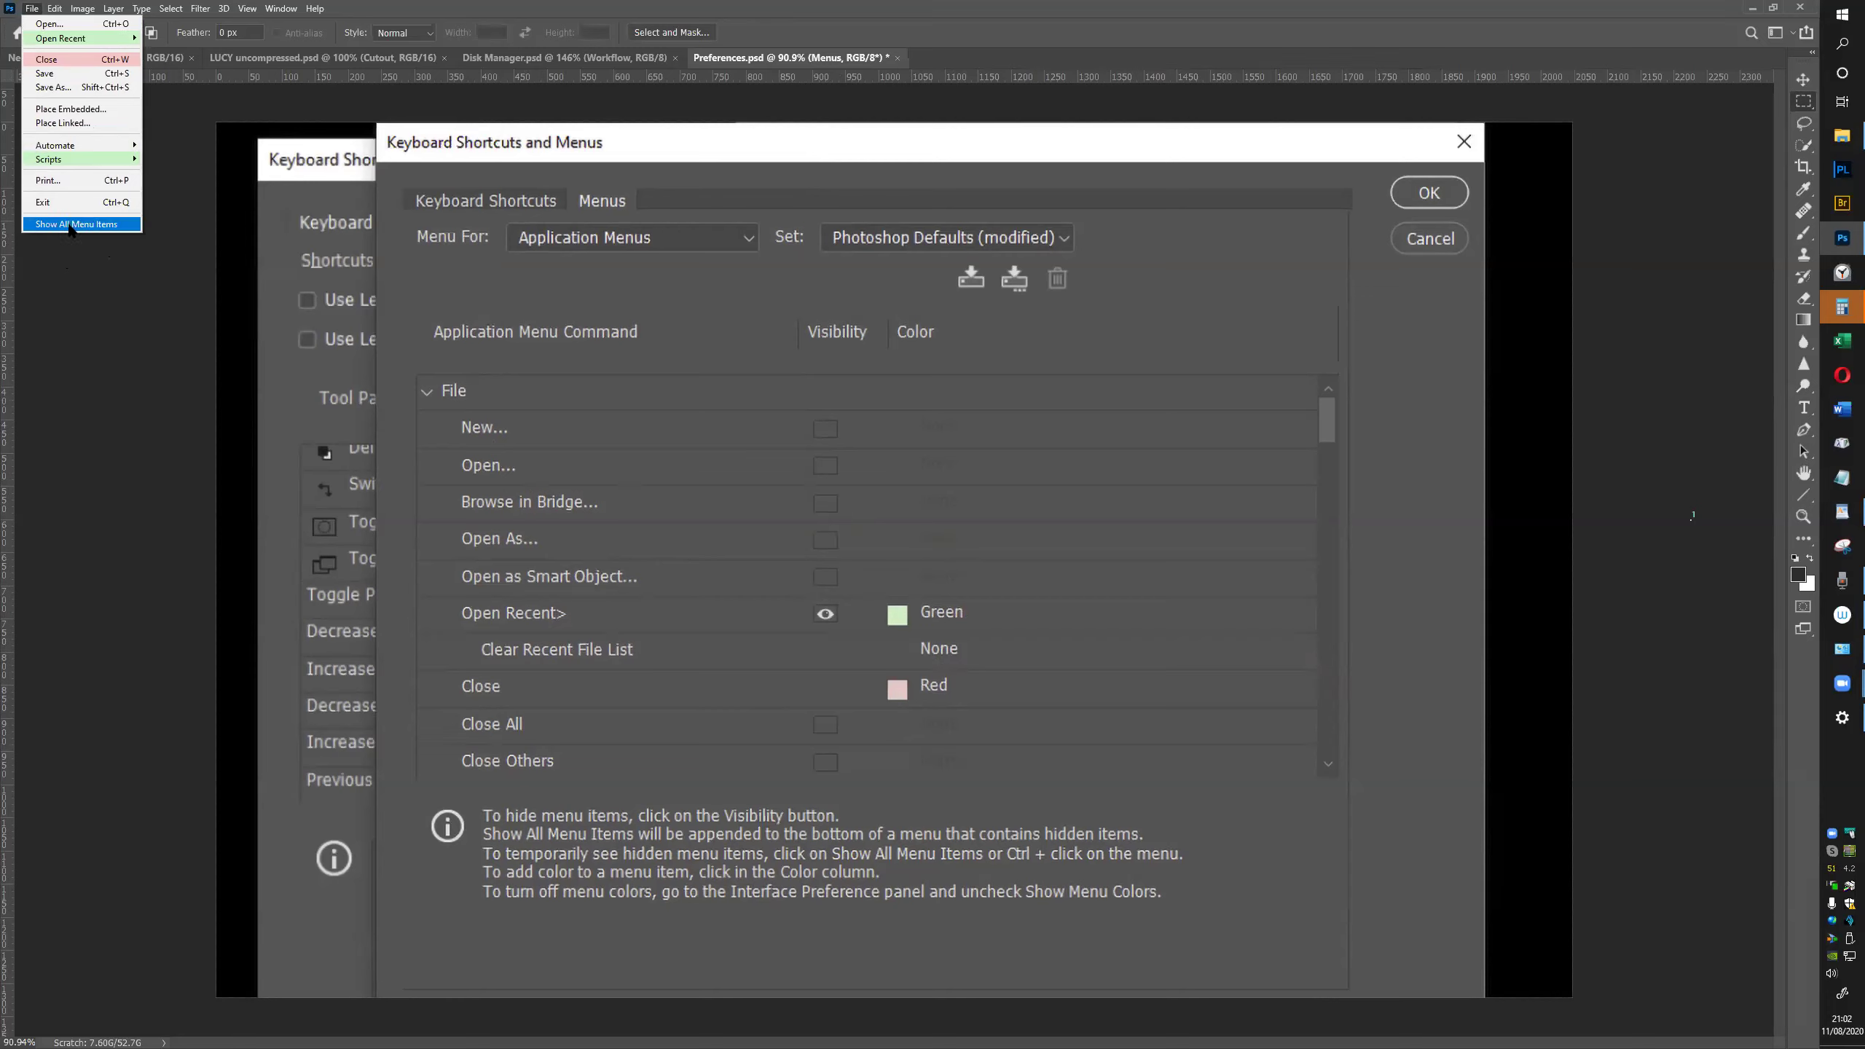
click(69, 227)
mouse_move(71, 231)
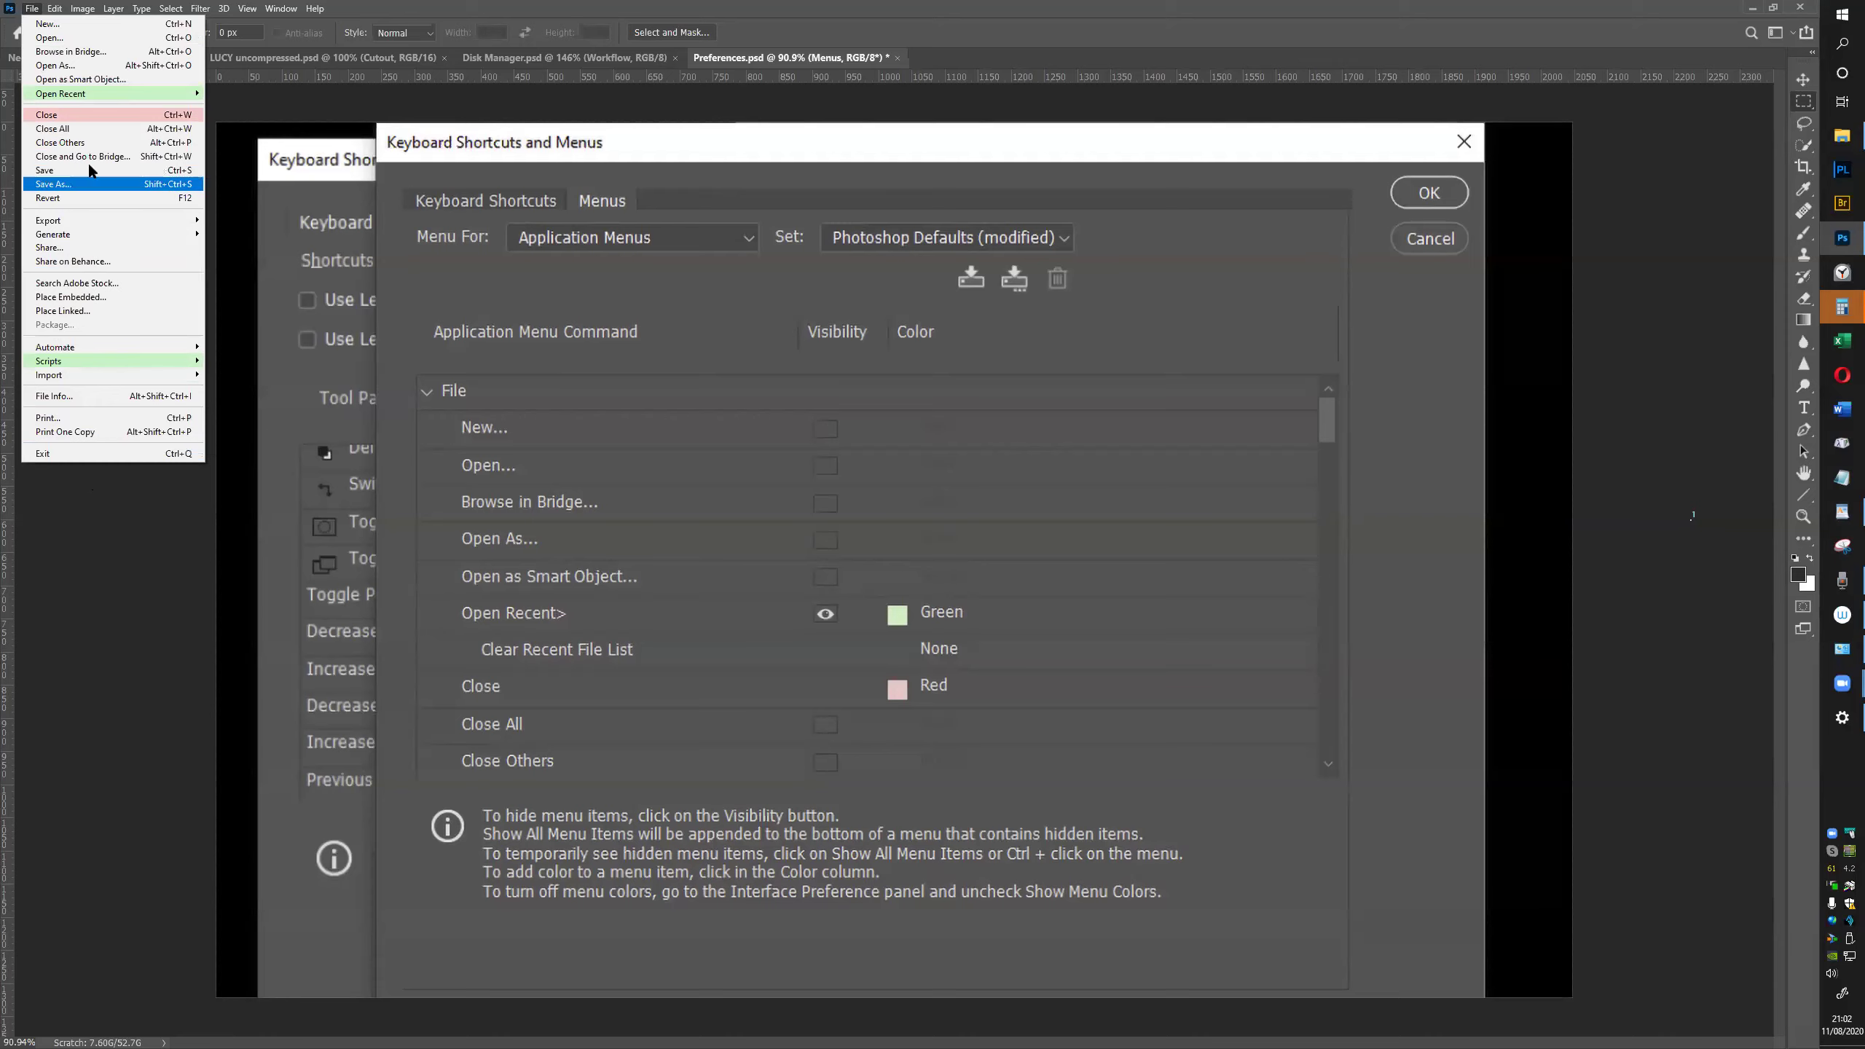
click(119, 491)
click(32, 9)
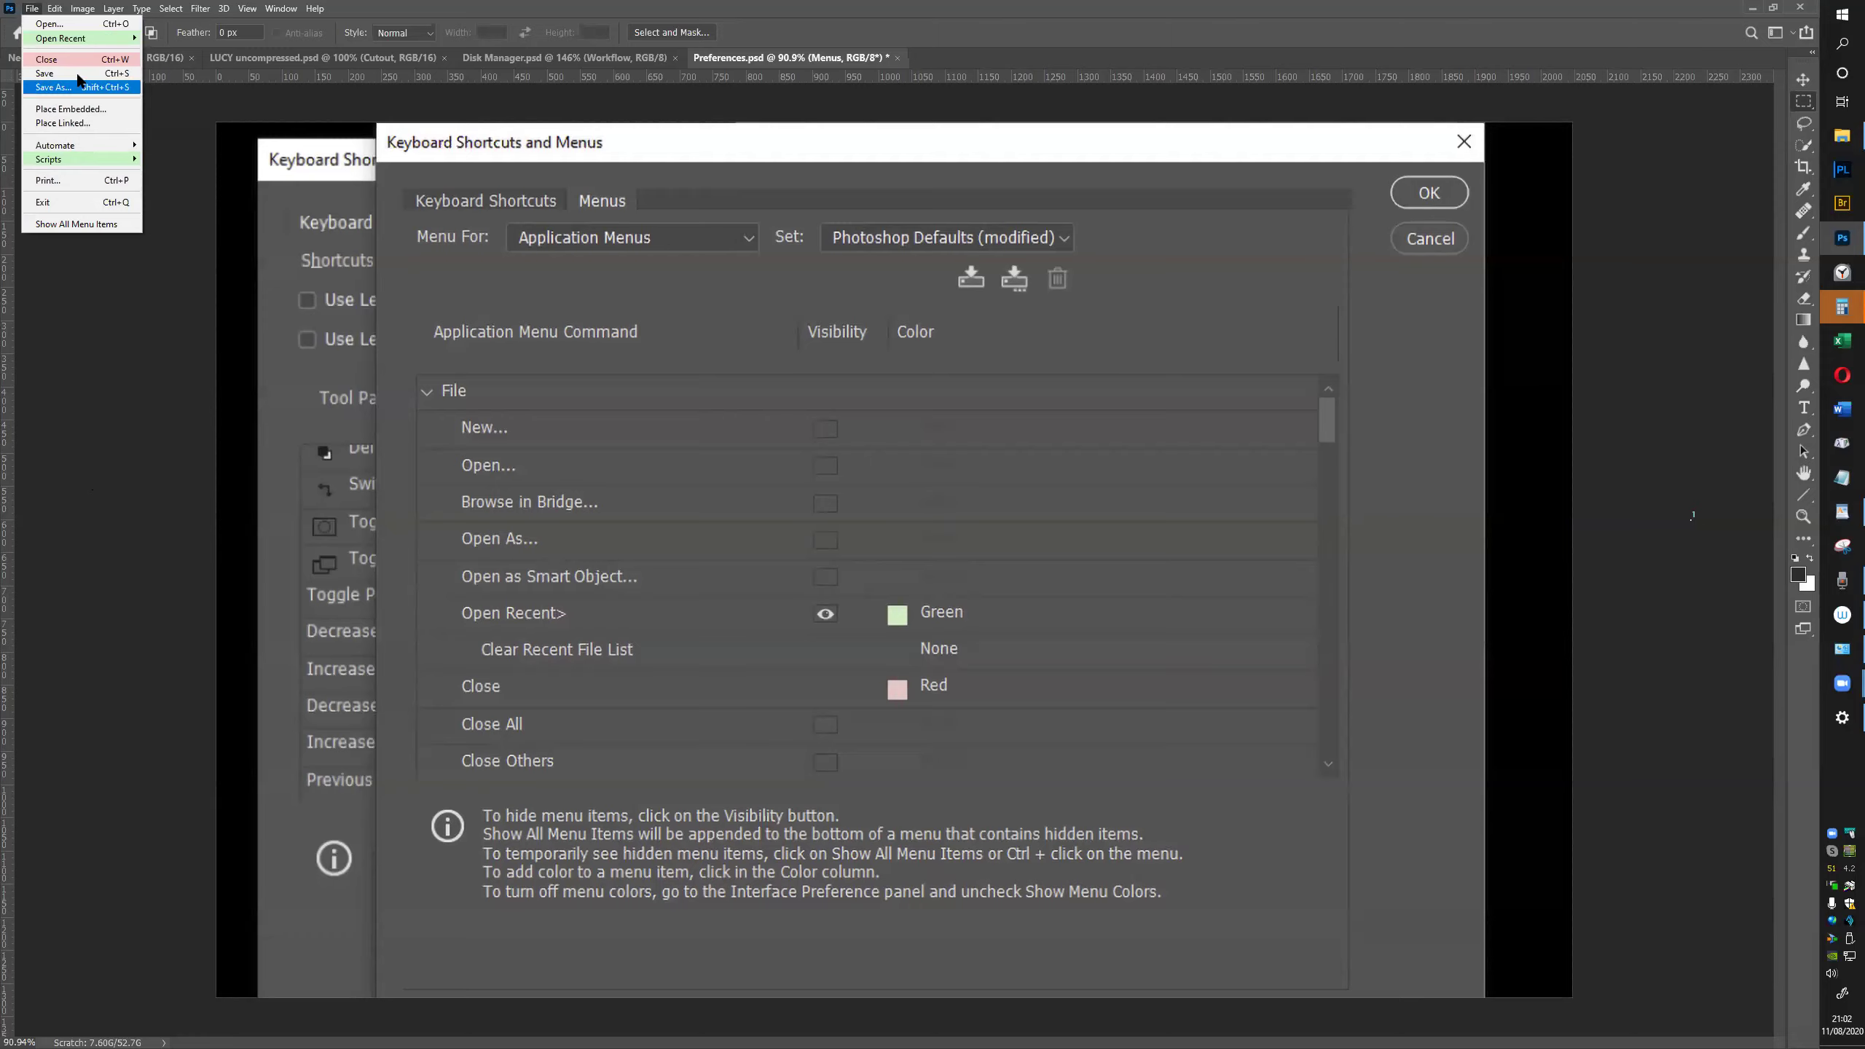
click(135, 446)
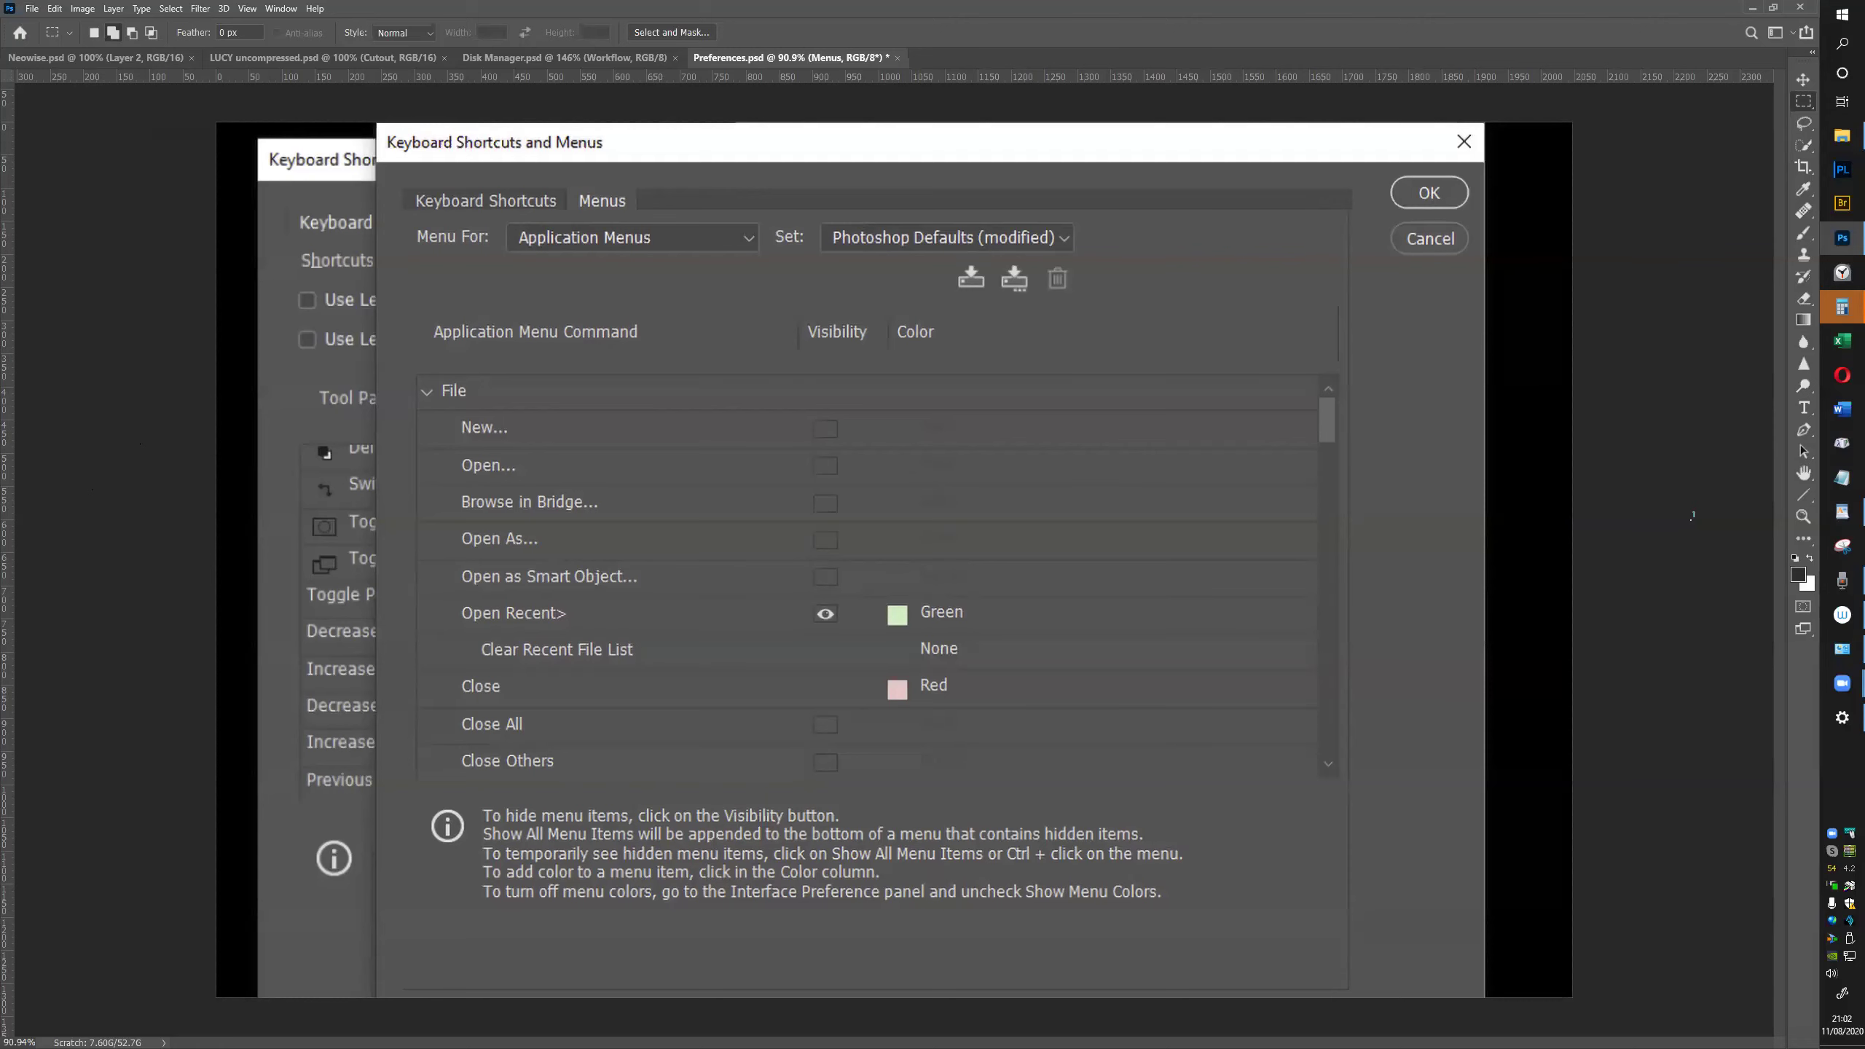
Display the keyboard shortcuts image layer, view the live Keyboard Shortcuts settings for tools, and close them
key(Delete)
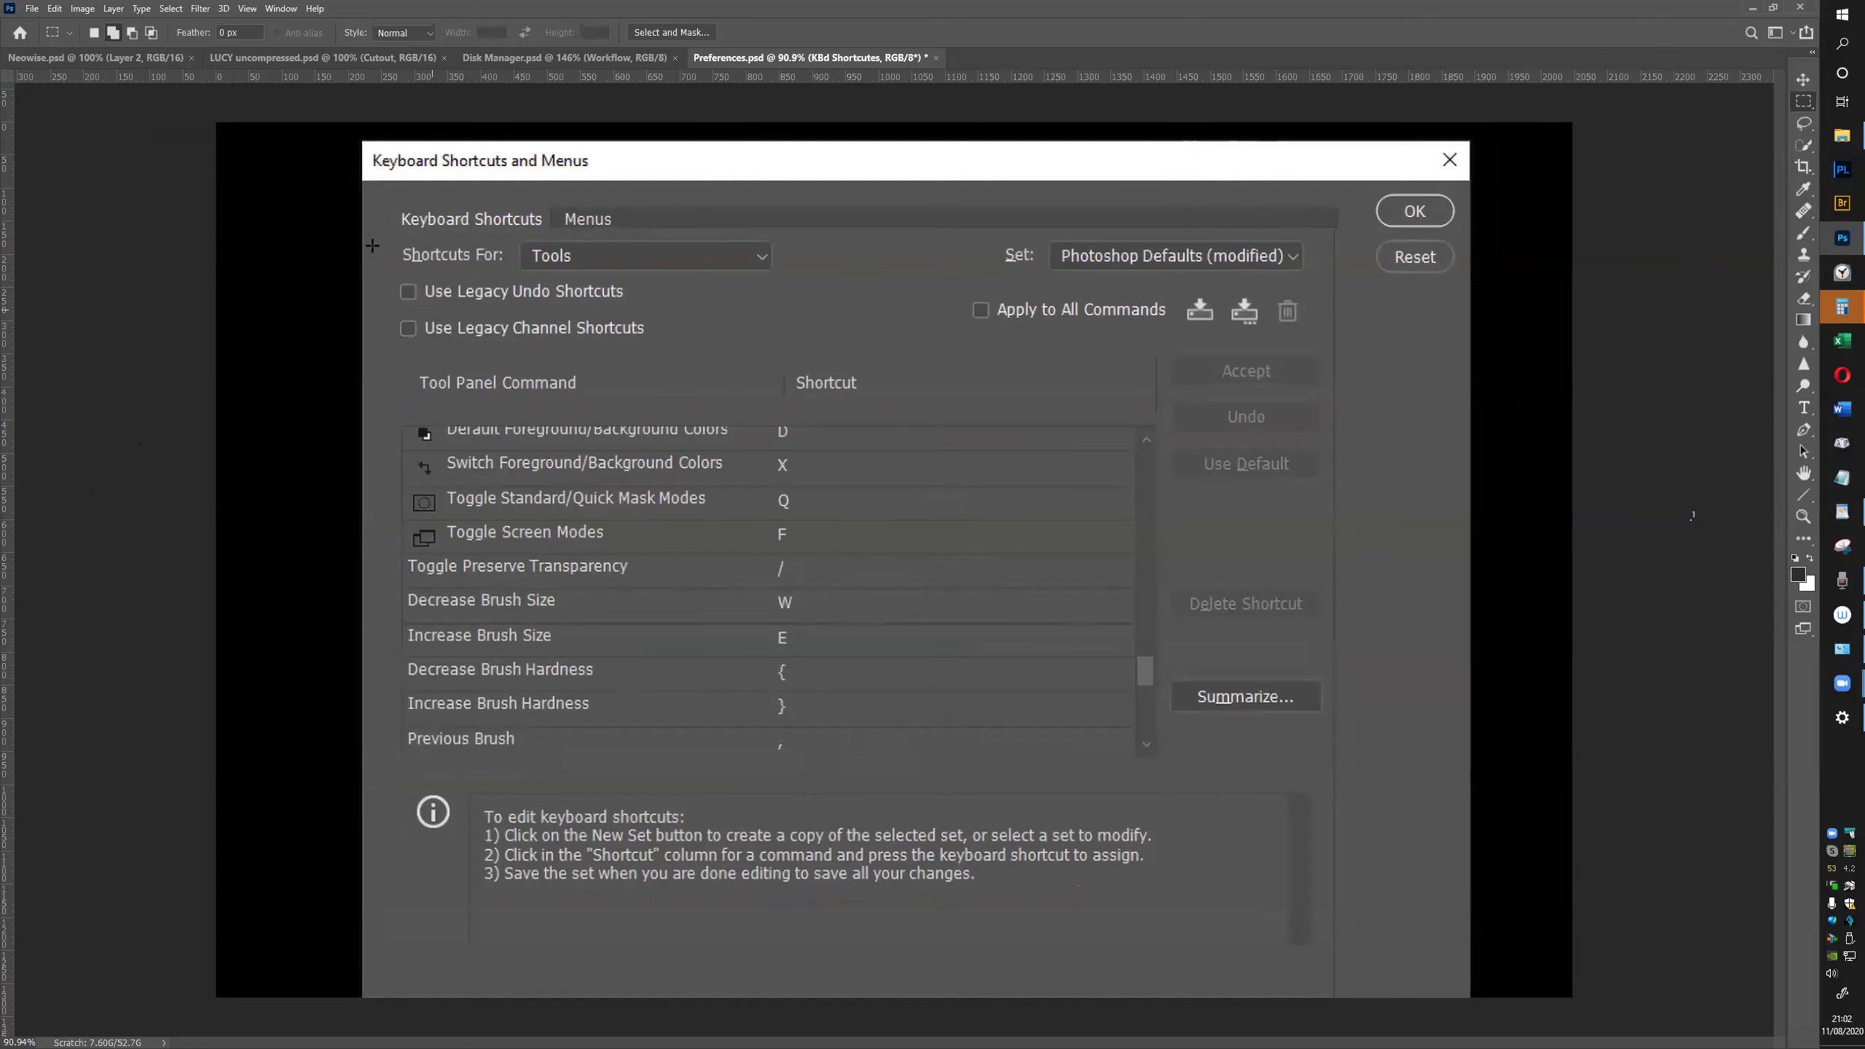
click(55, 8)
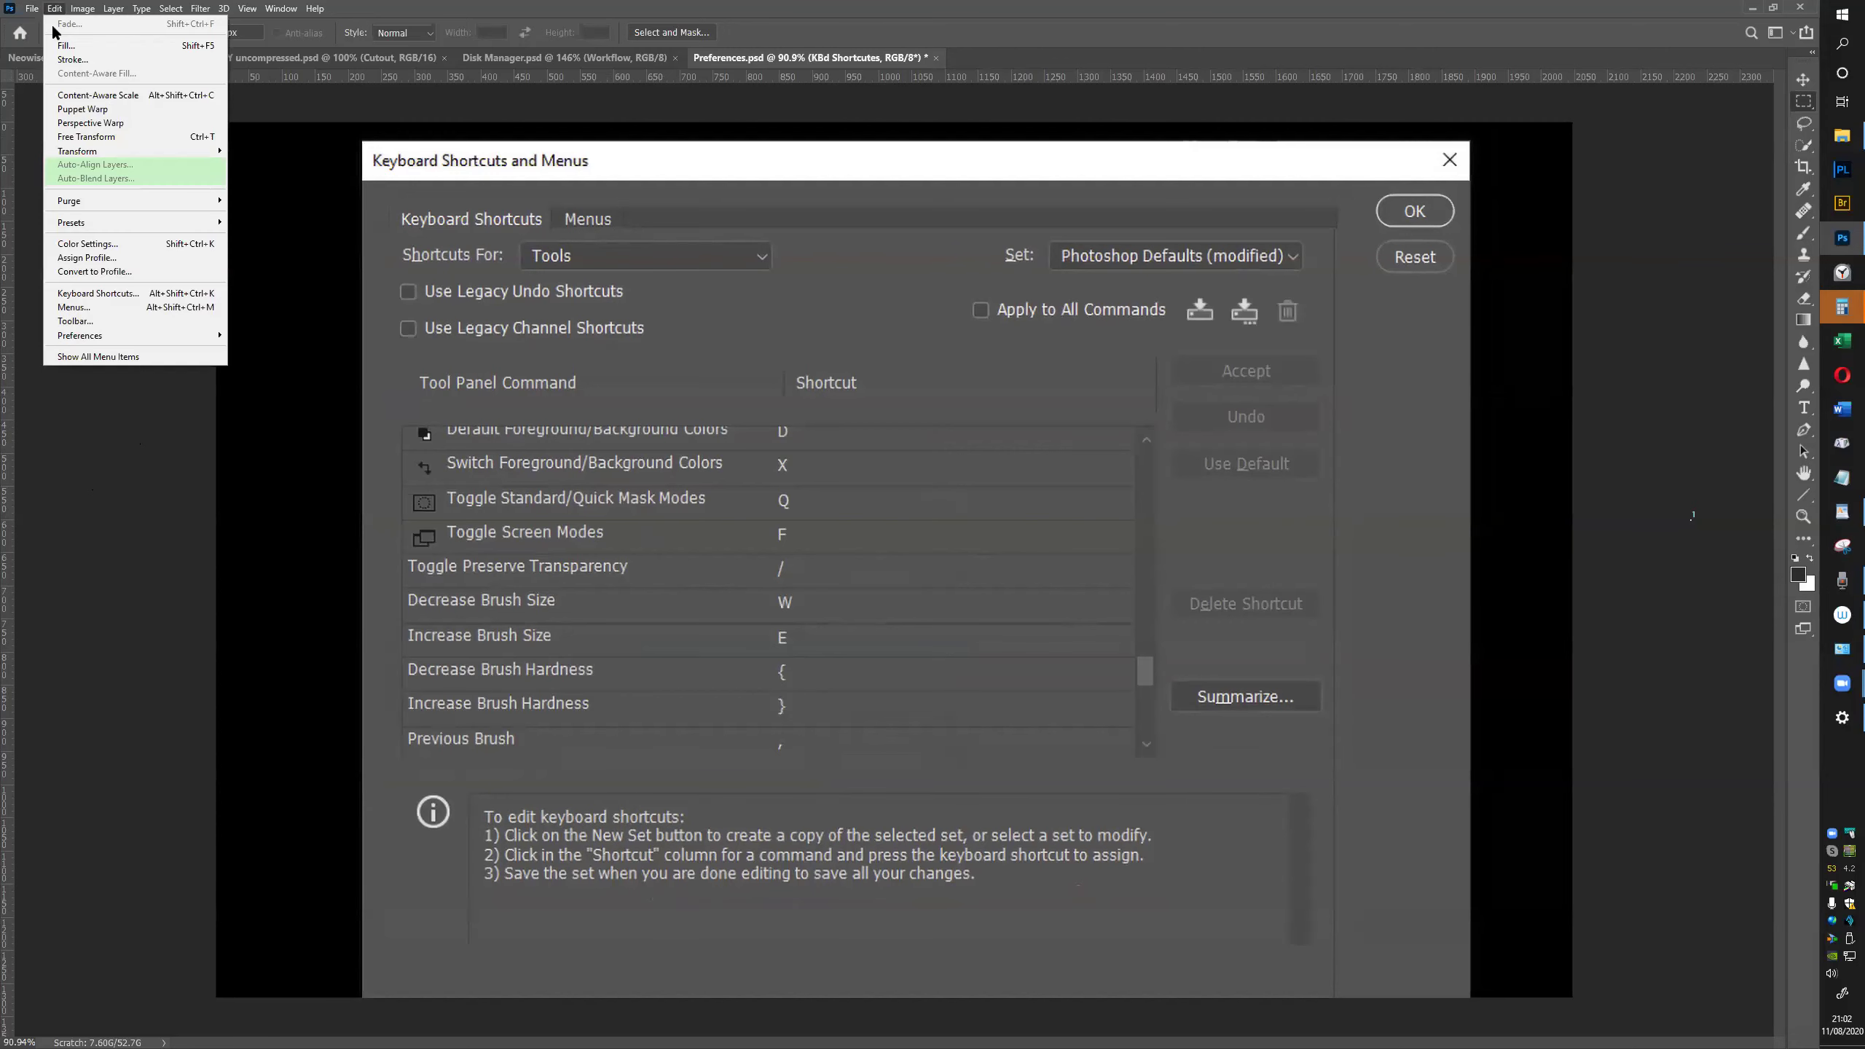
click(114, 292)
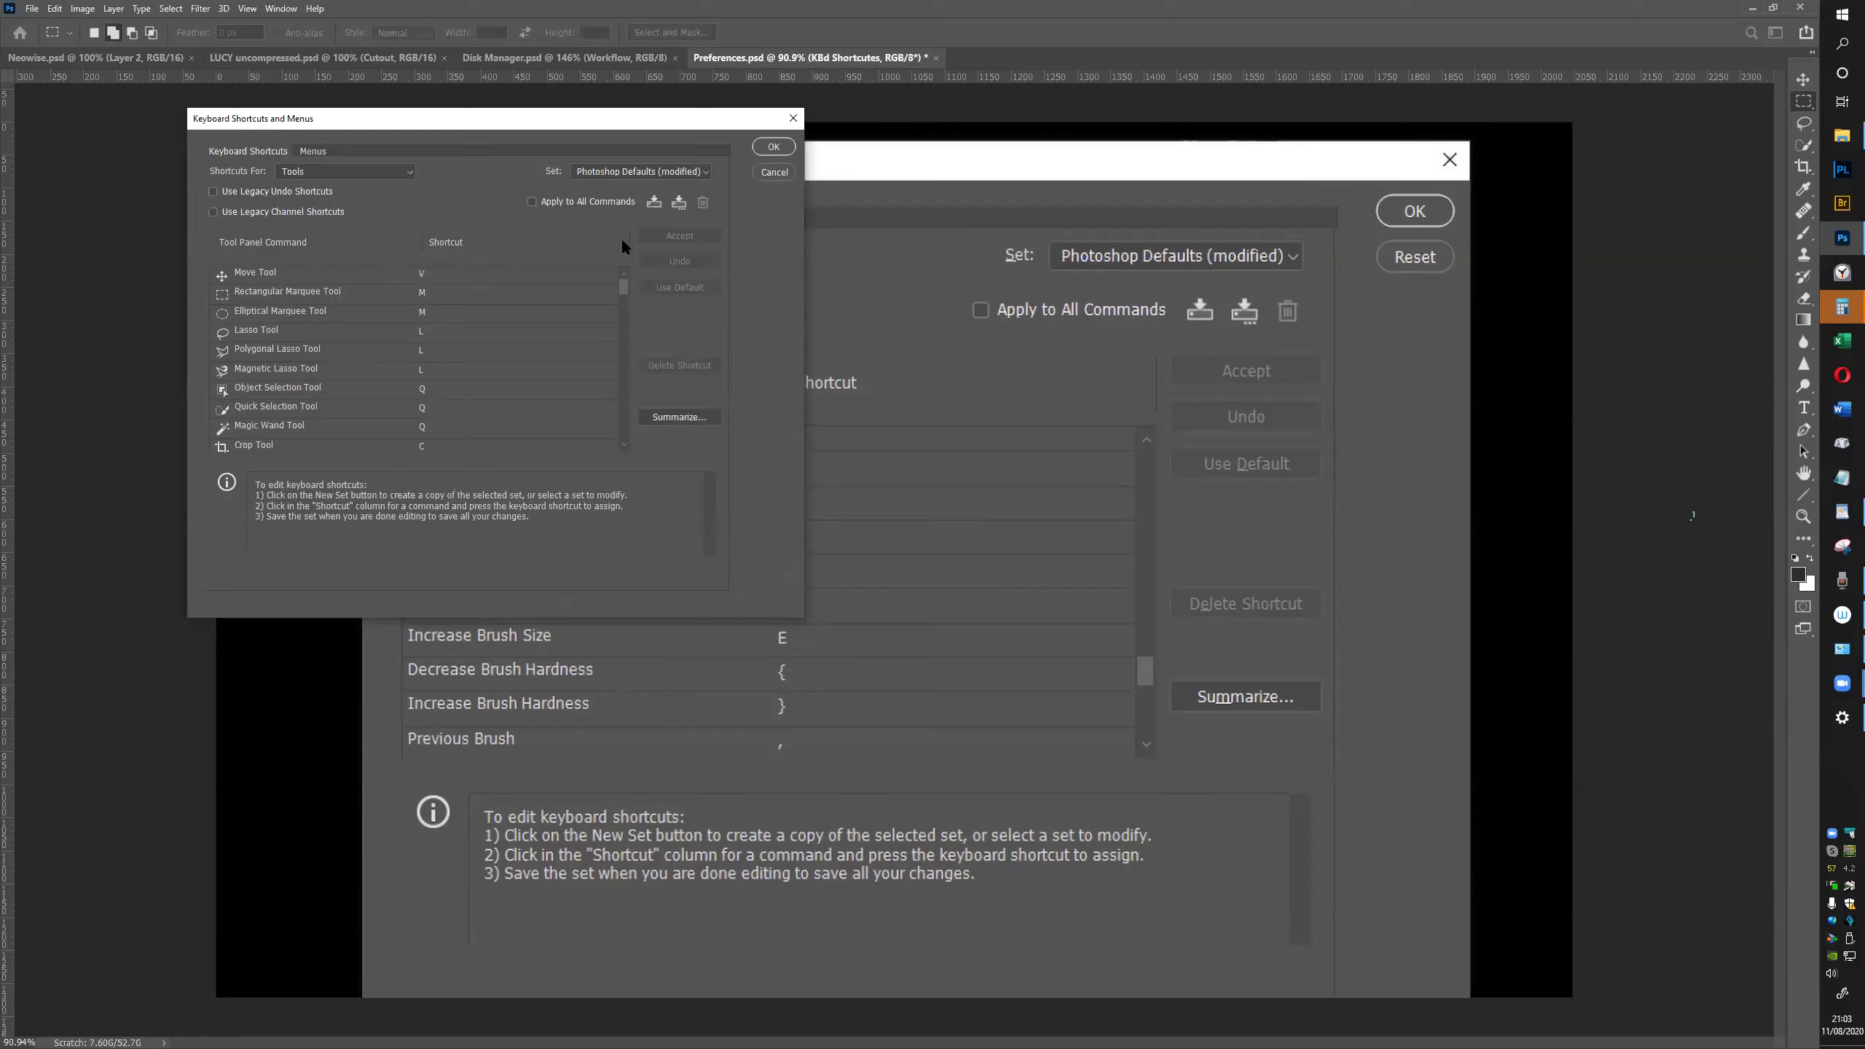
click(775, 148)
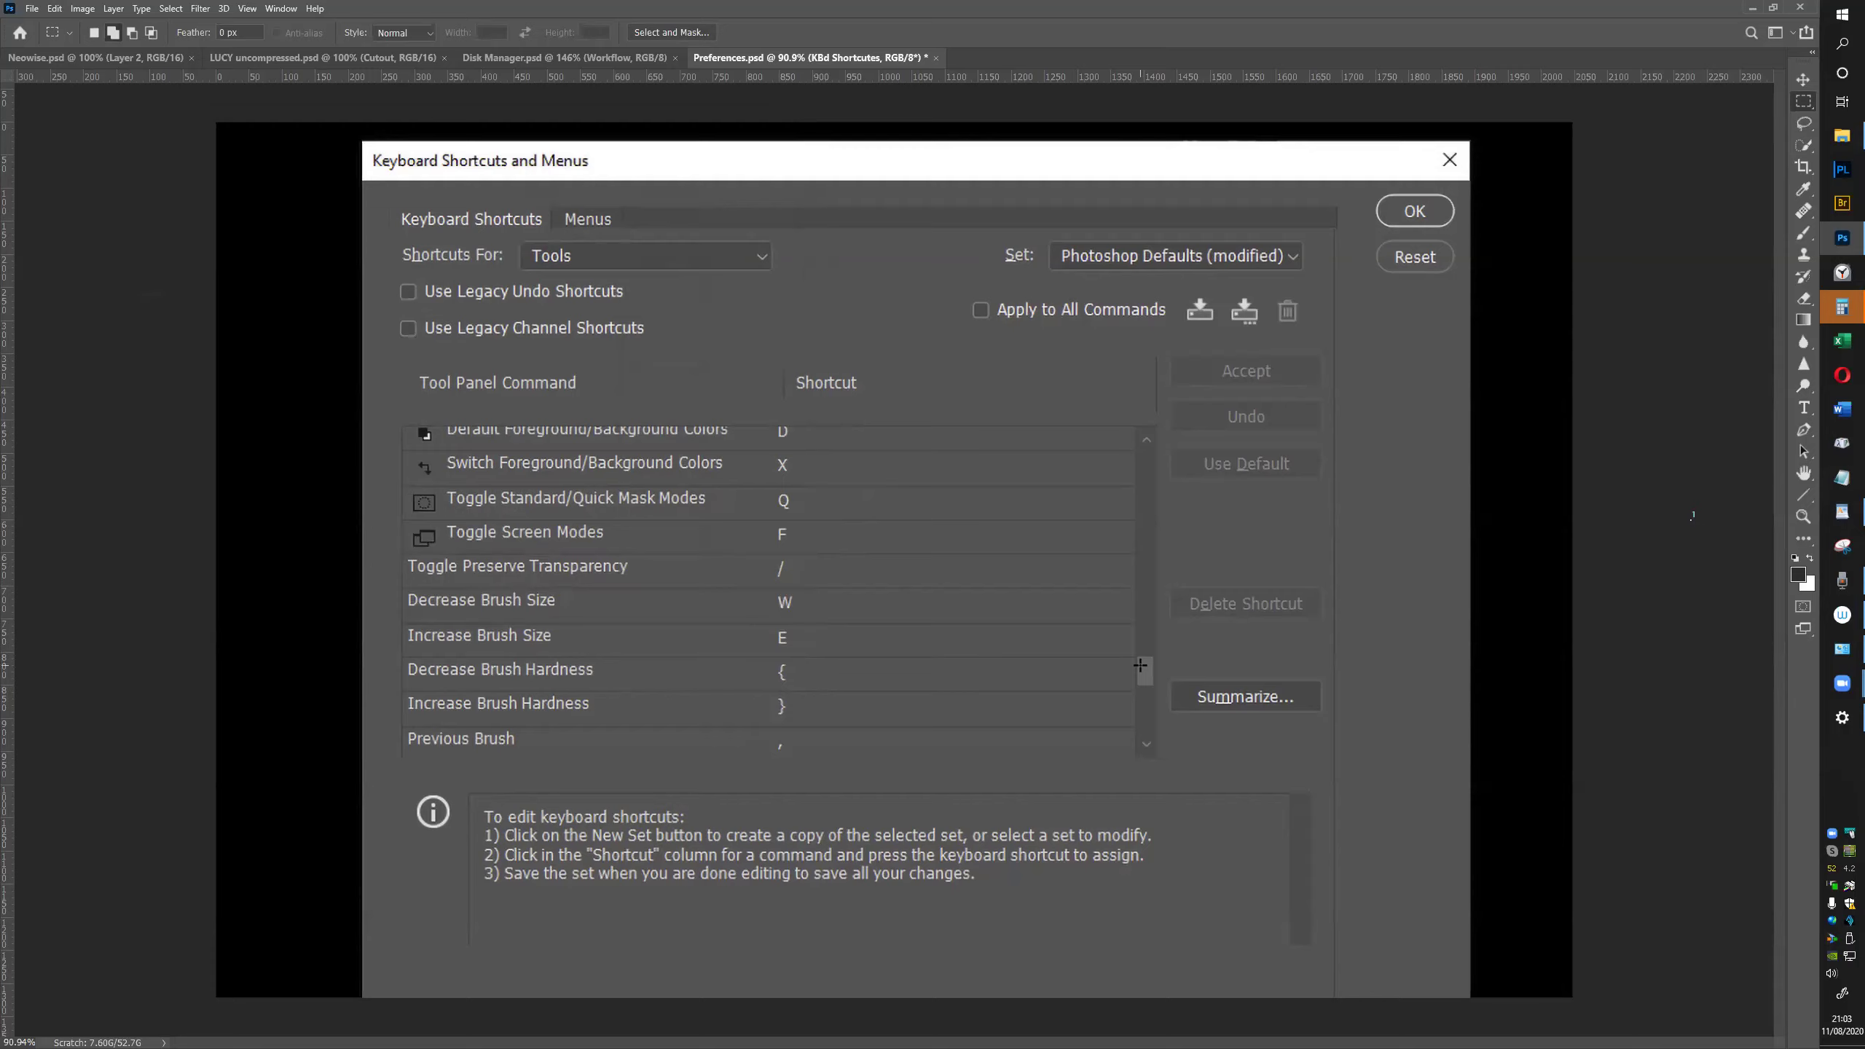
Activate the Brush tool, try an opacity of 90%, and set both opacity and flow to 100%
drag(1143, 659, 1161, 675)
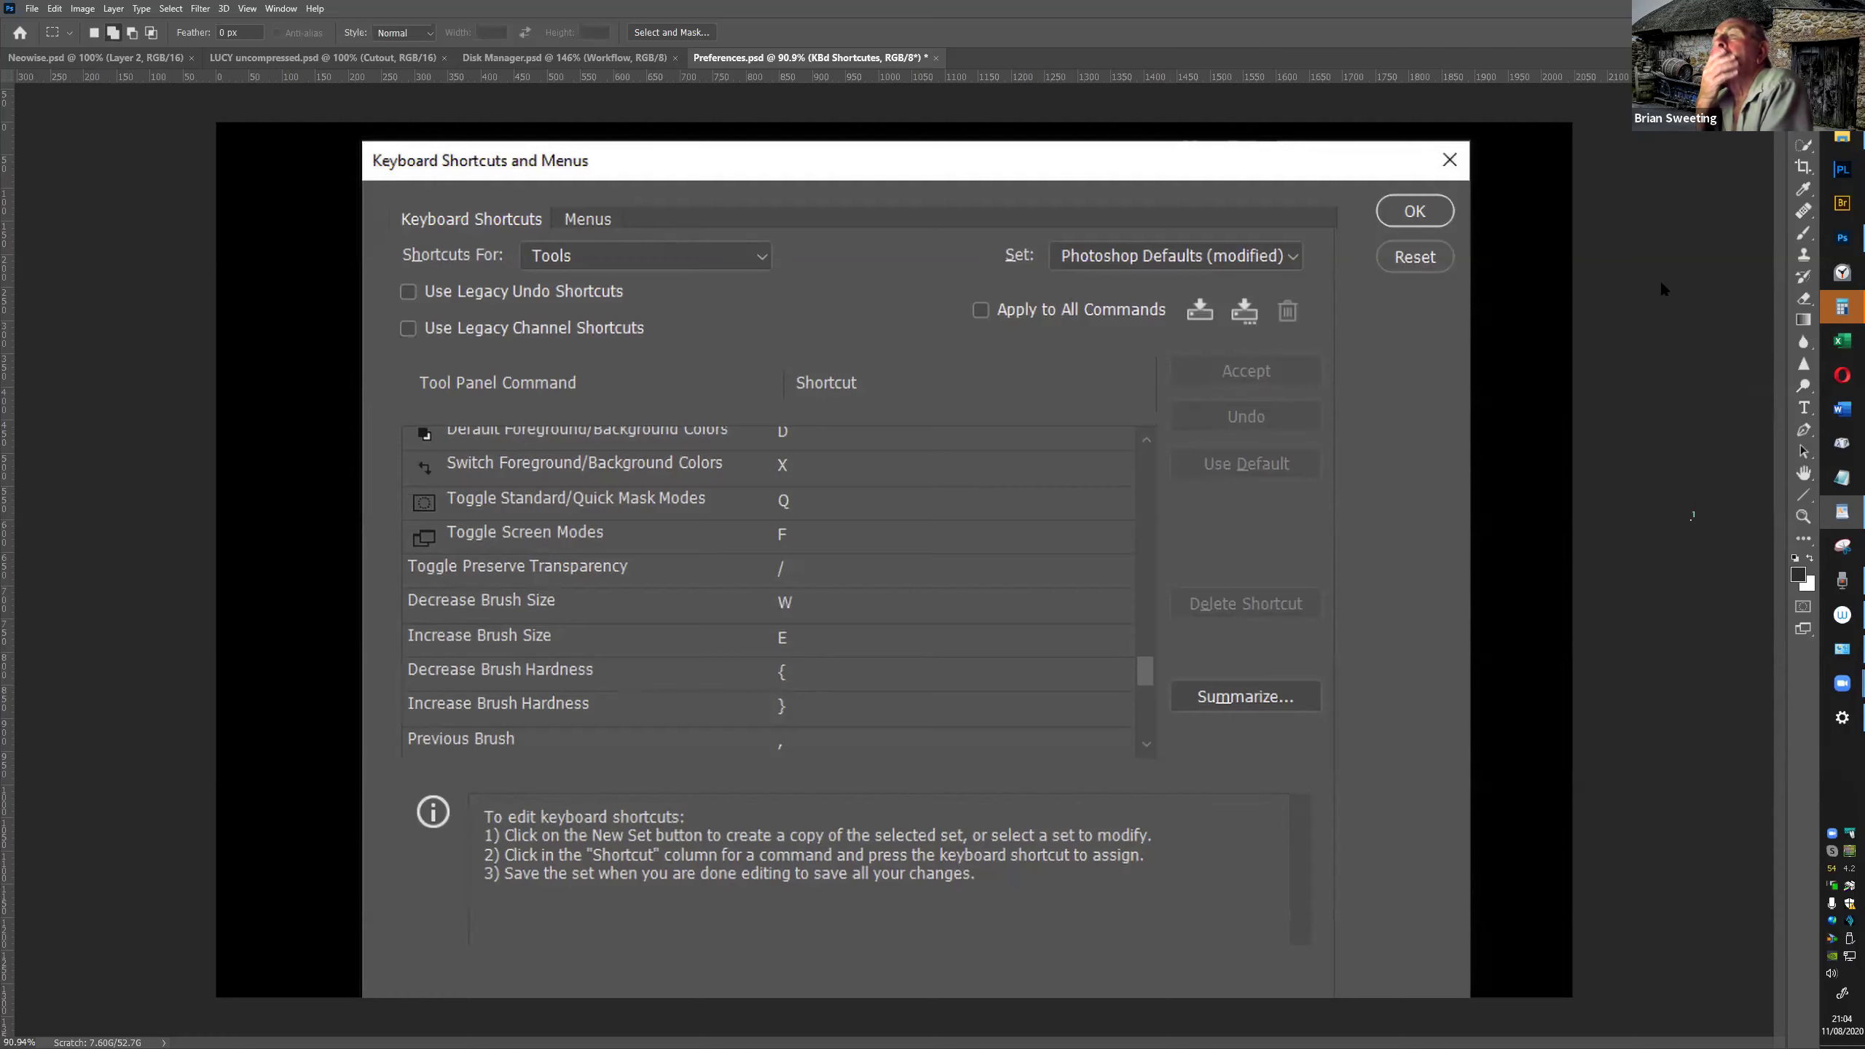
key(b)
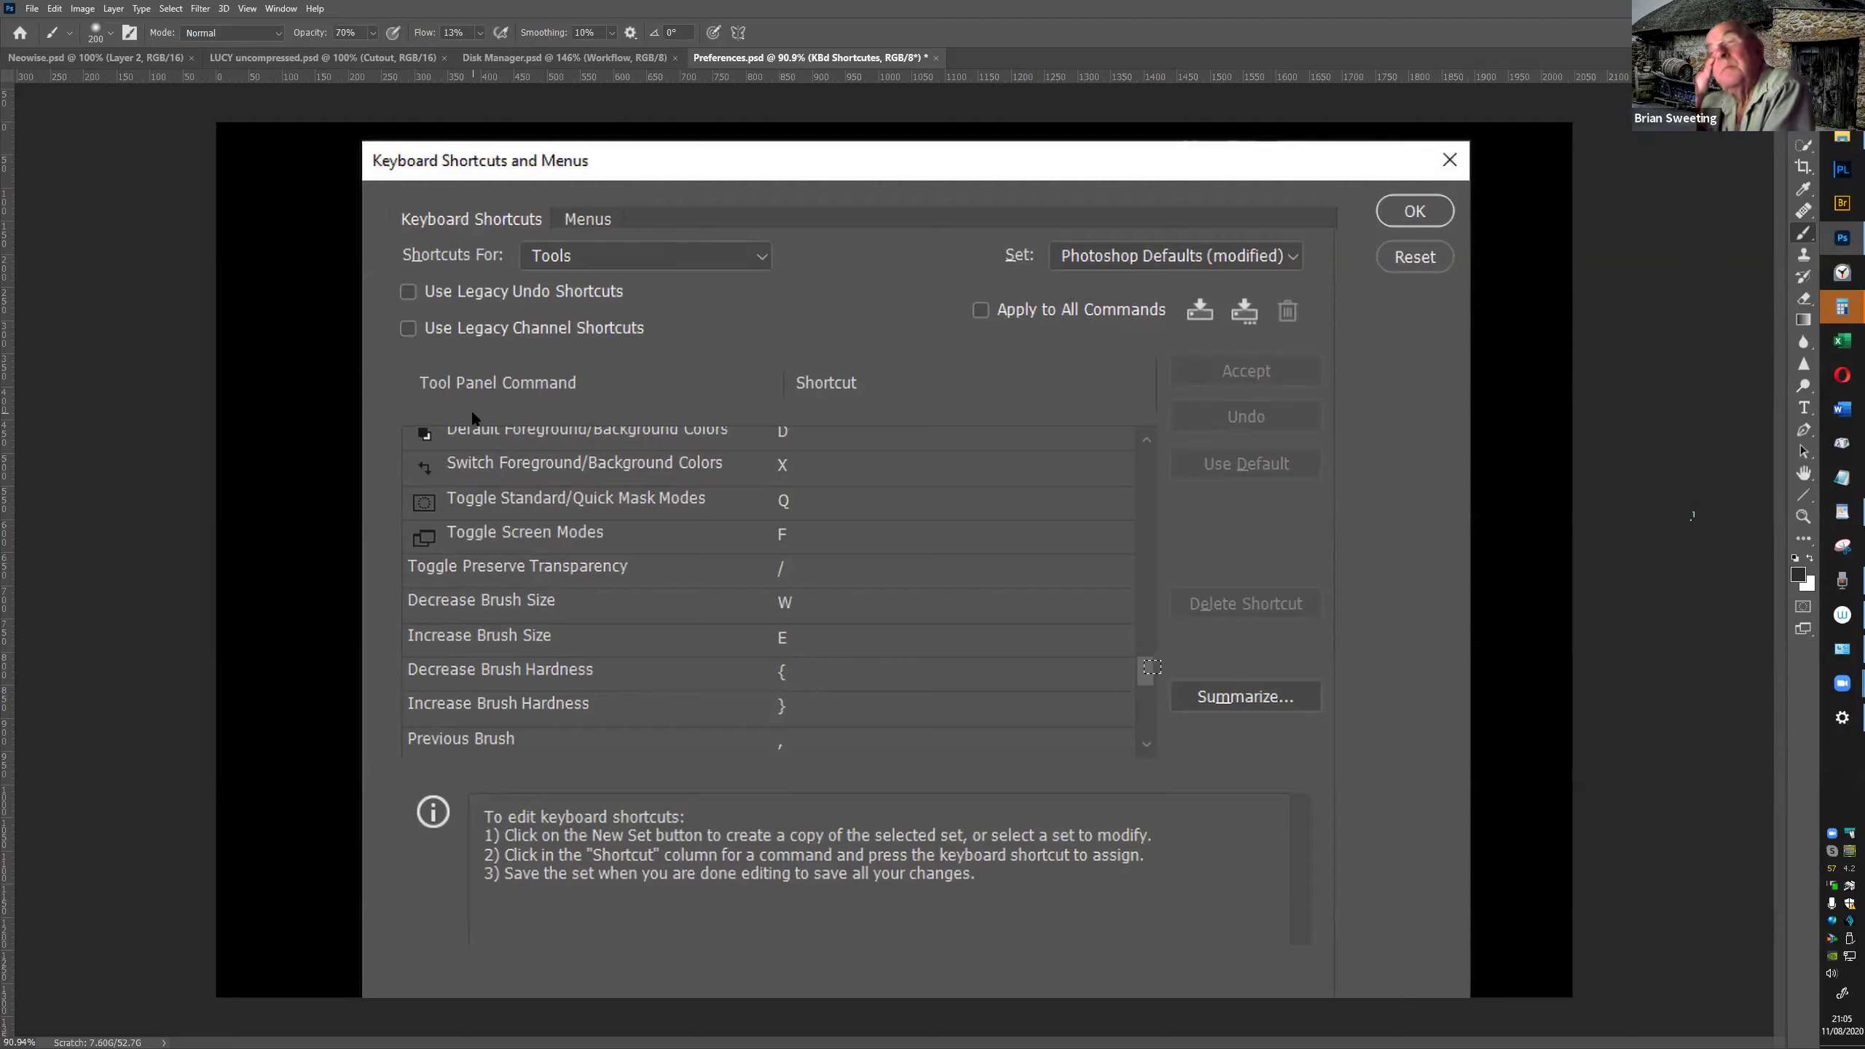
key(9)
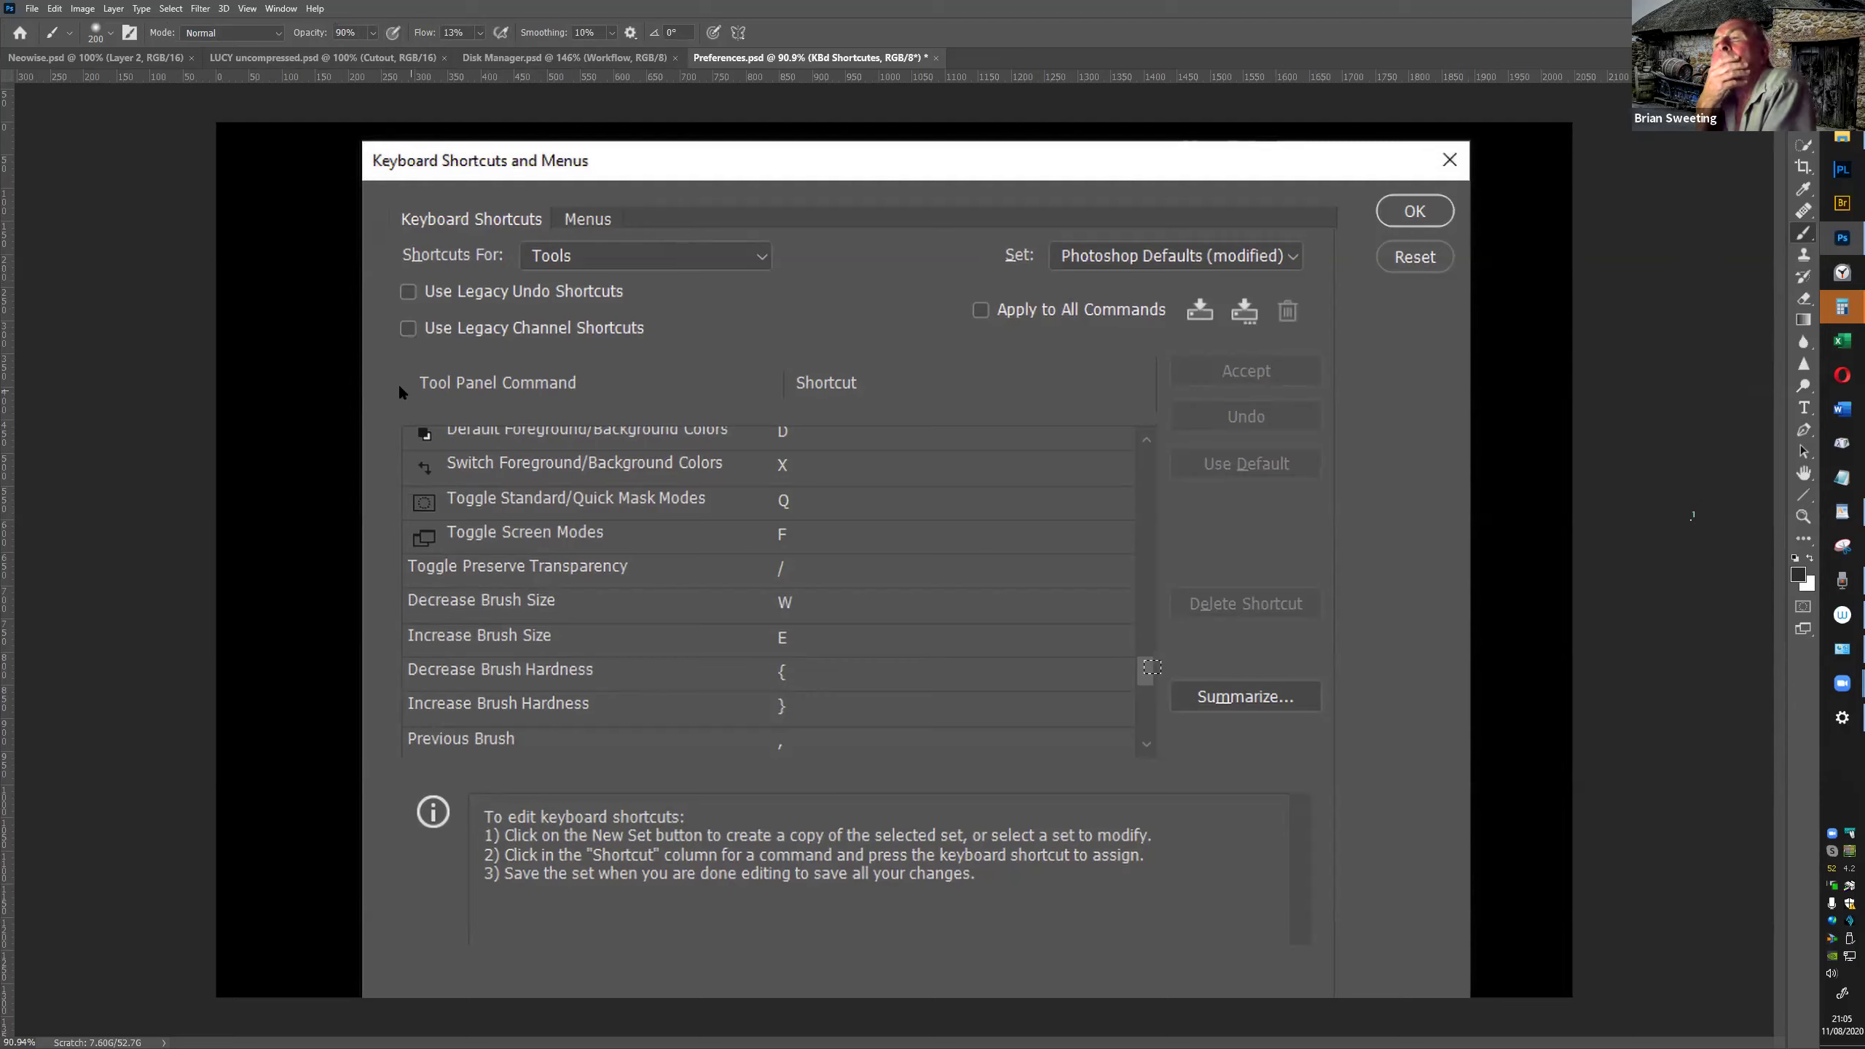
key(0)
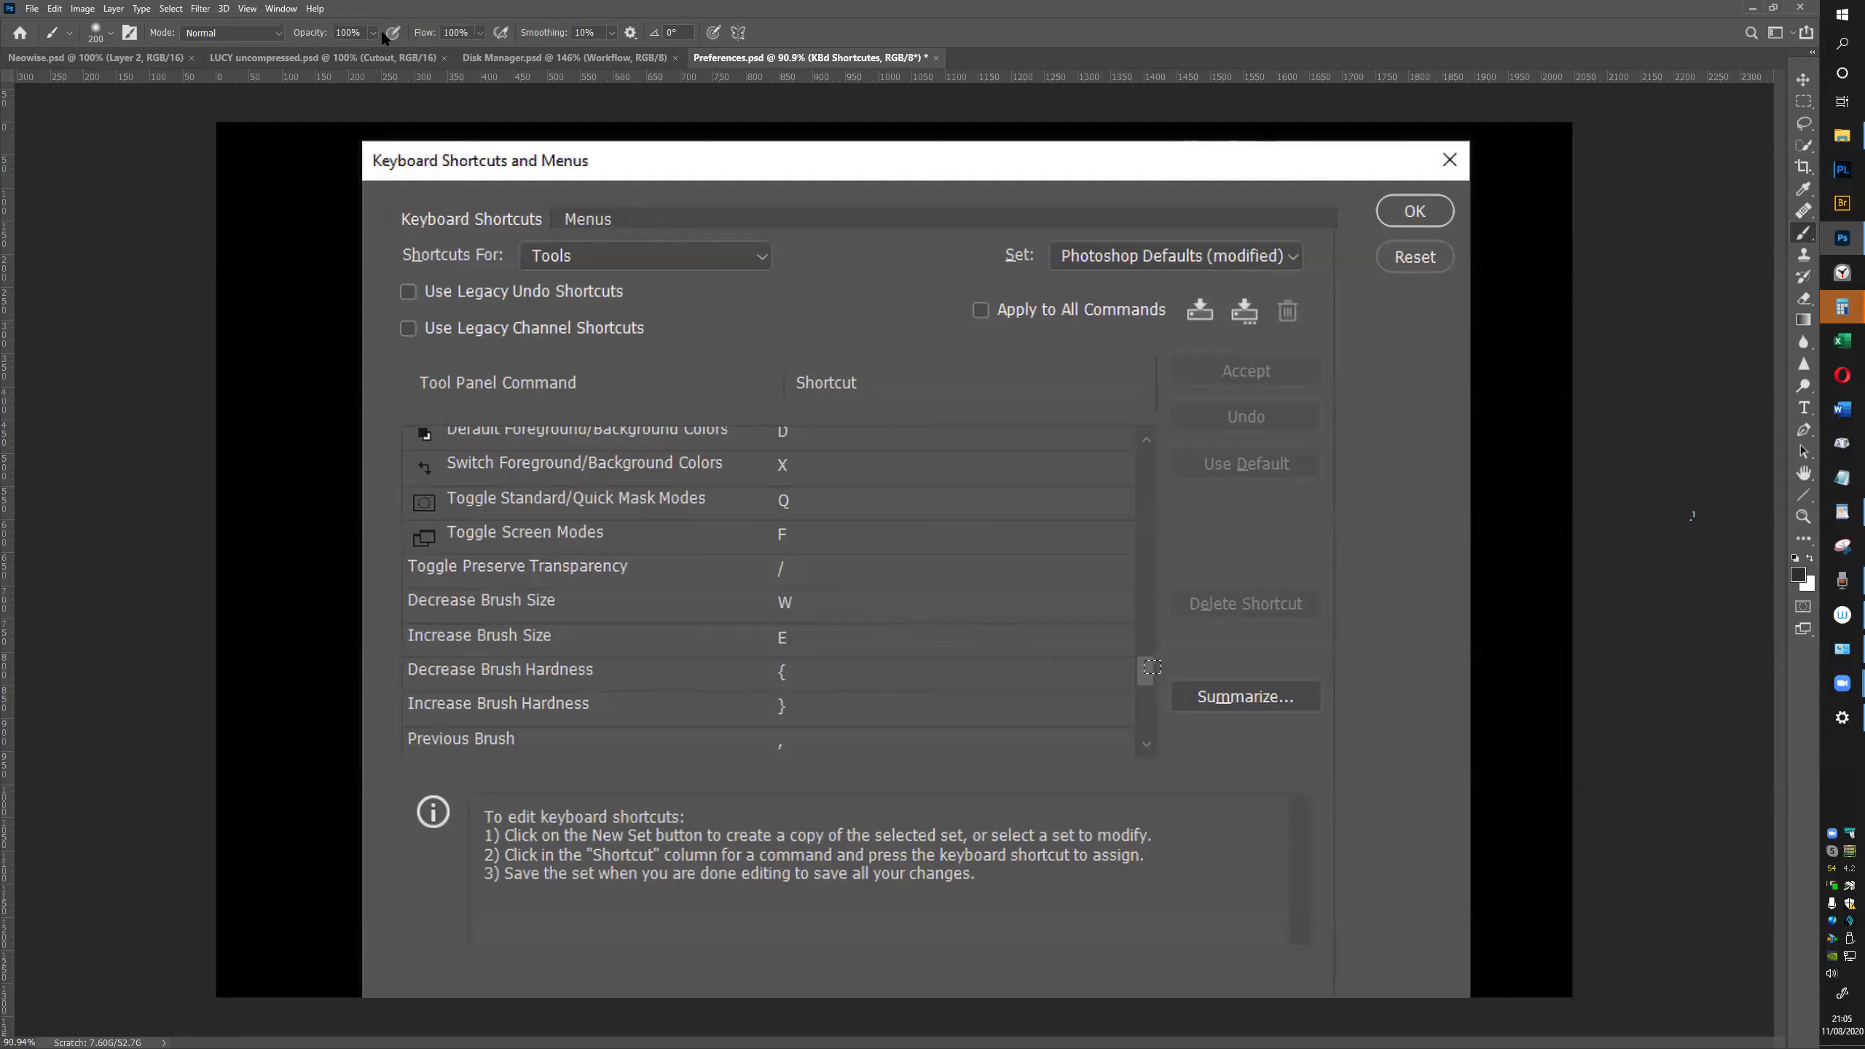
drag(427, 34, 428, 34)
Display the Popular shortcuts layer and reduce the brush size in the brush picker opened on the canvas
key(alt+bracketright)
key(ctrl+comma)
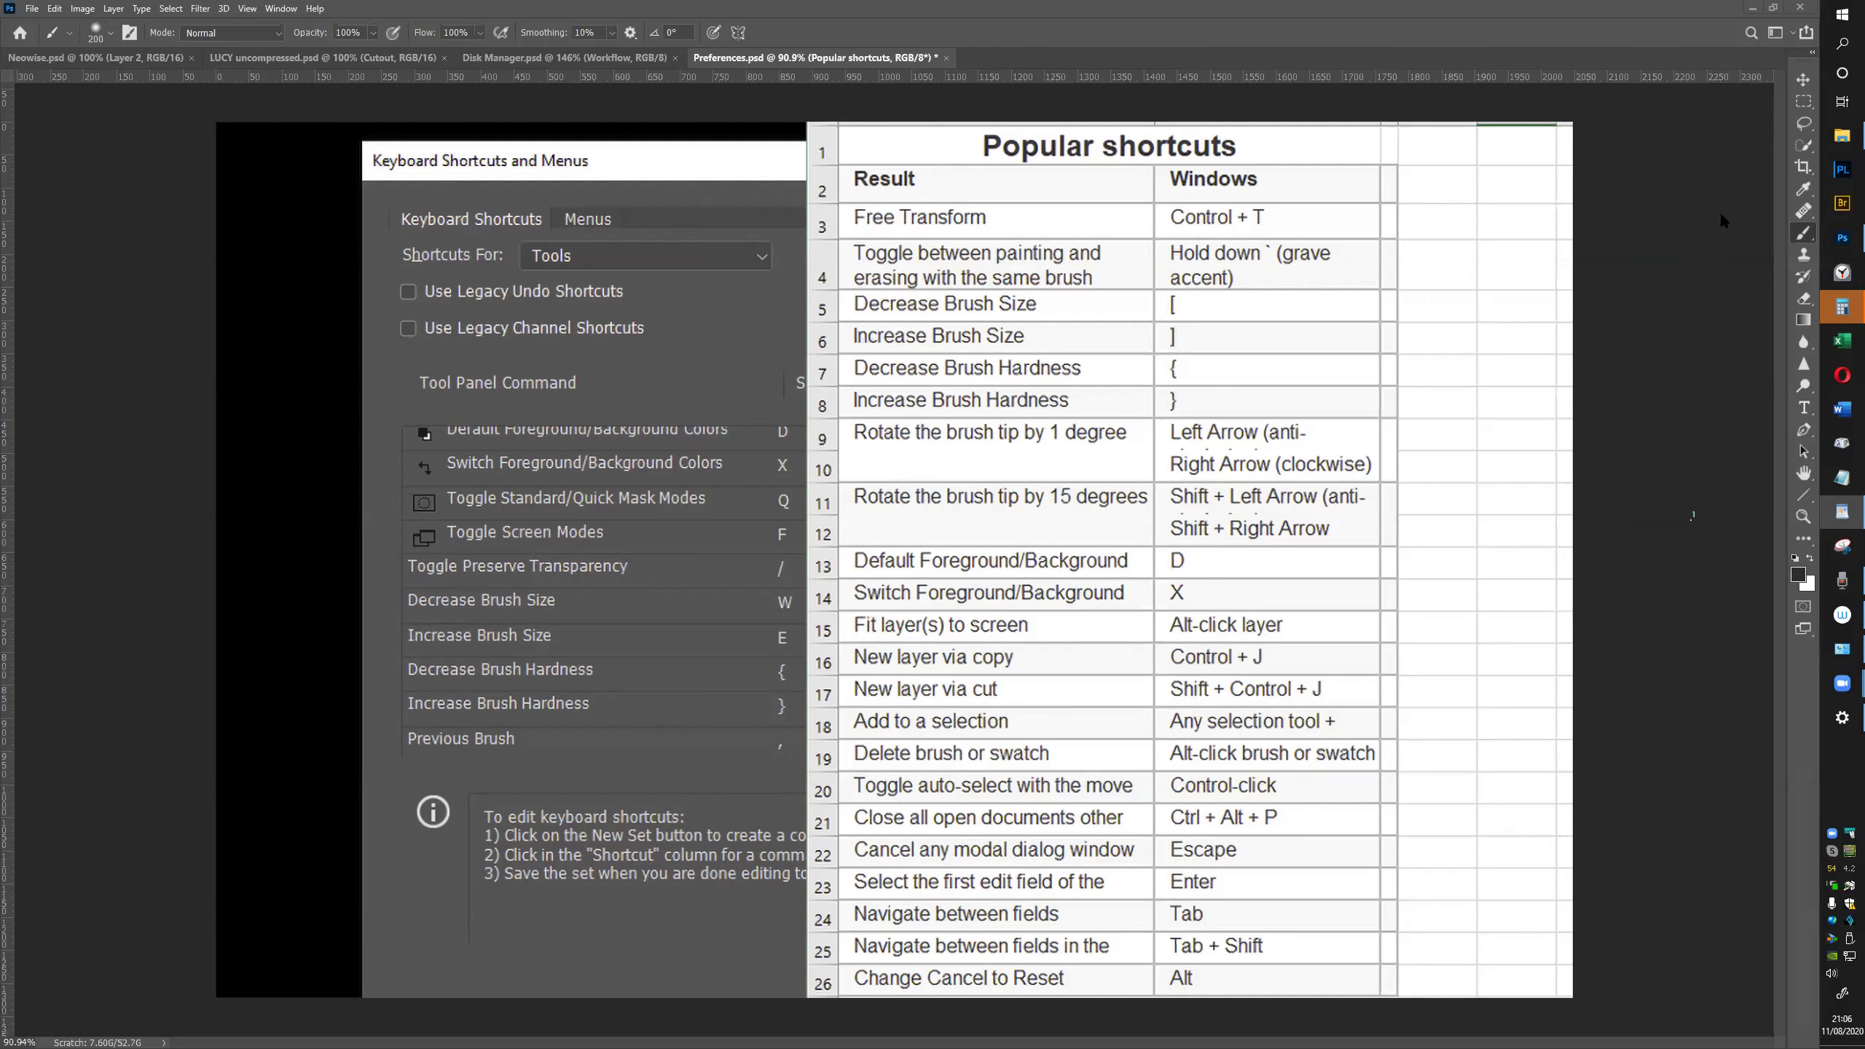
right_click(1149, 445)
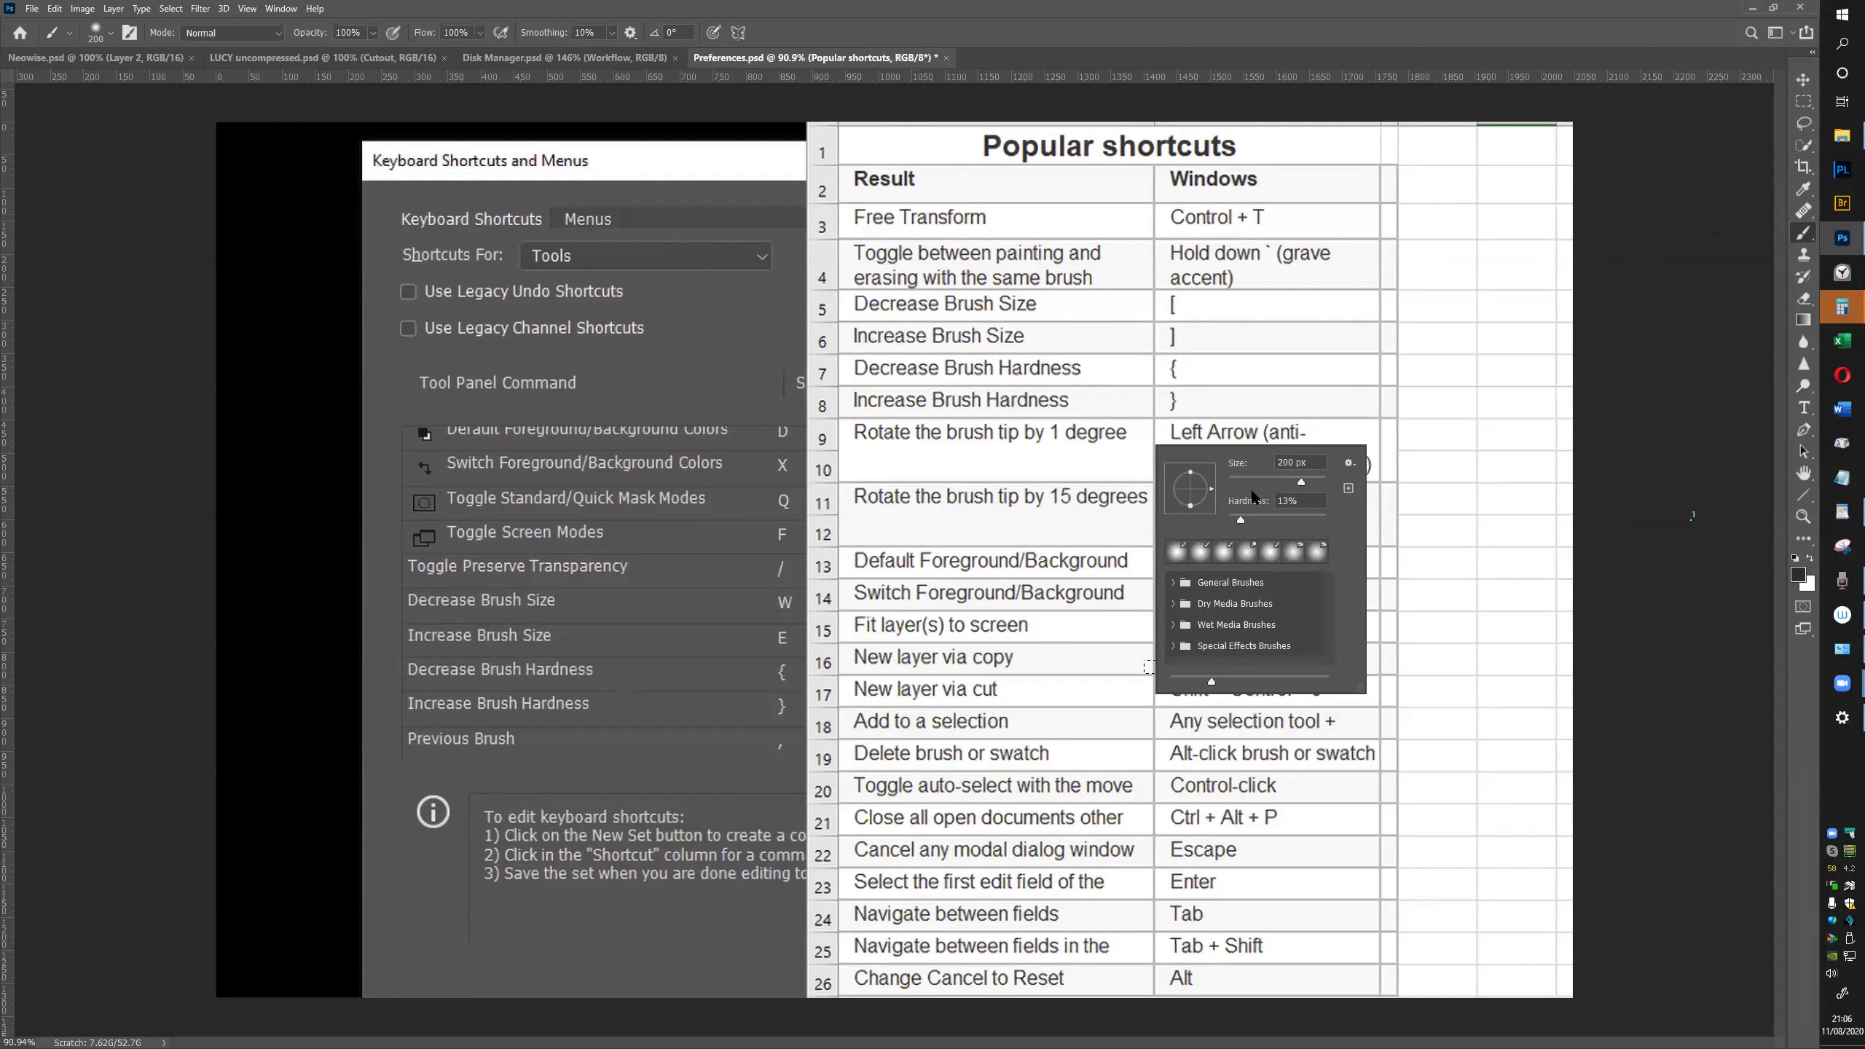
mouse_move(1276, 522)
mouse_down()
mouse_move(1248, 520)
mouse_move(1257, 482)
mouse_up()
key(Return)
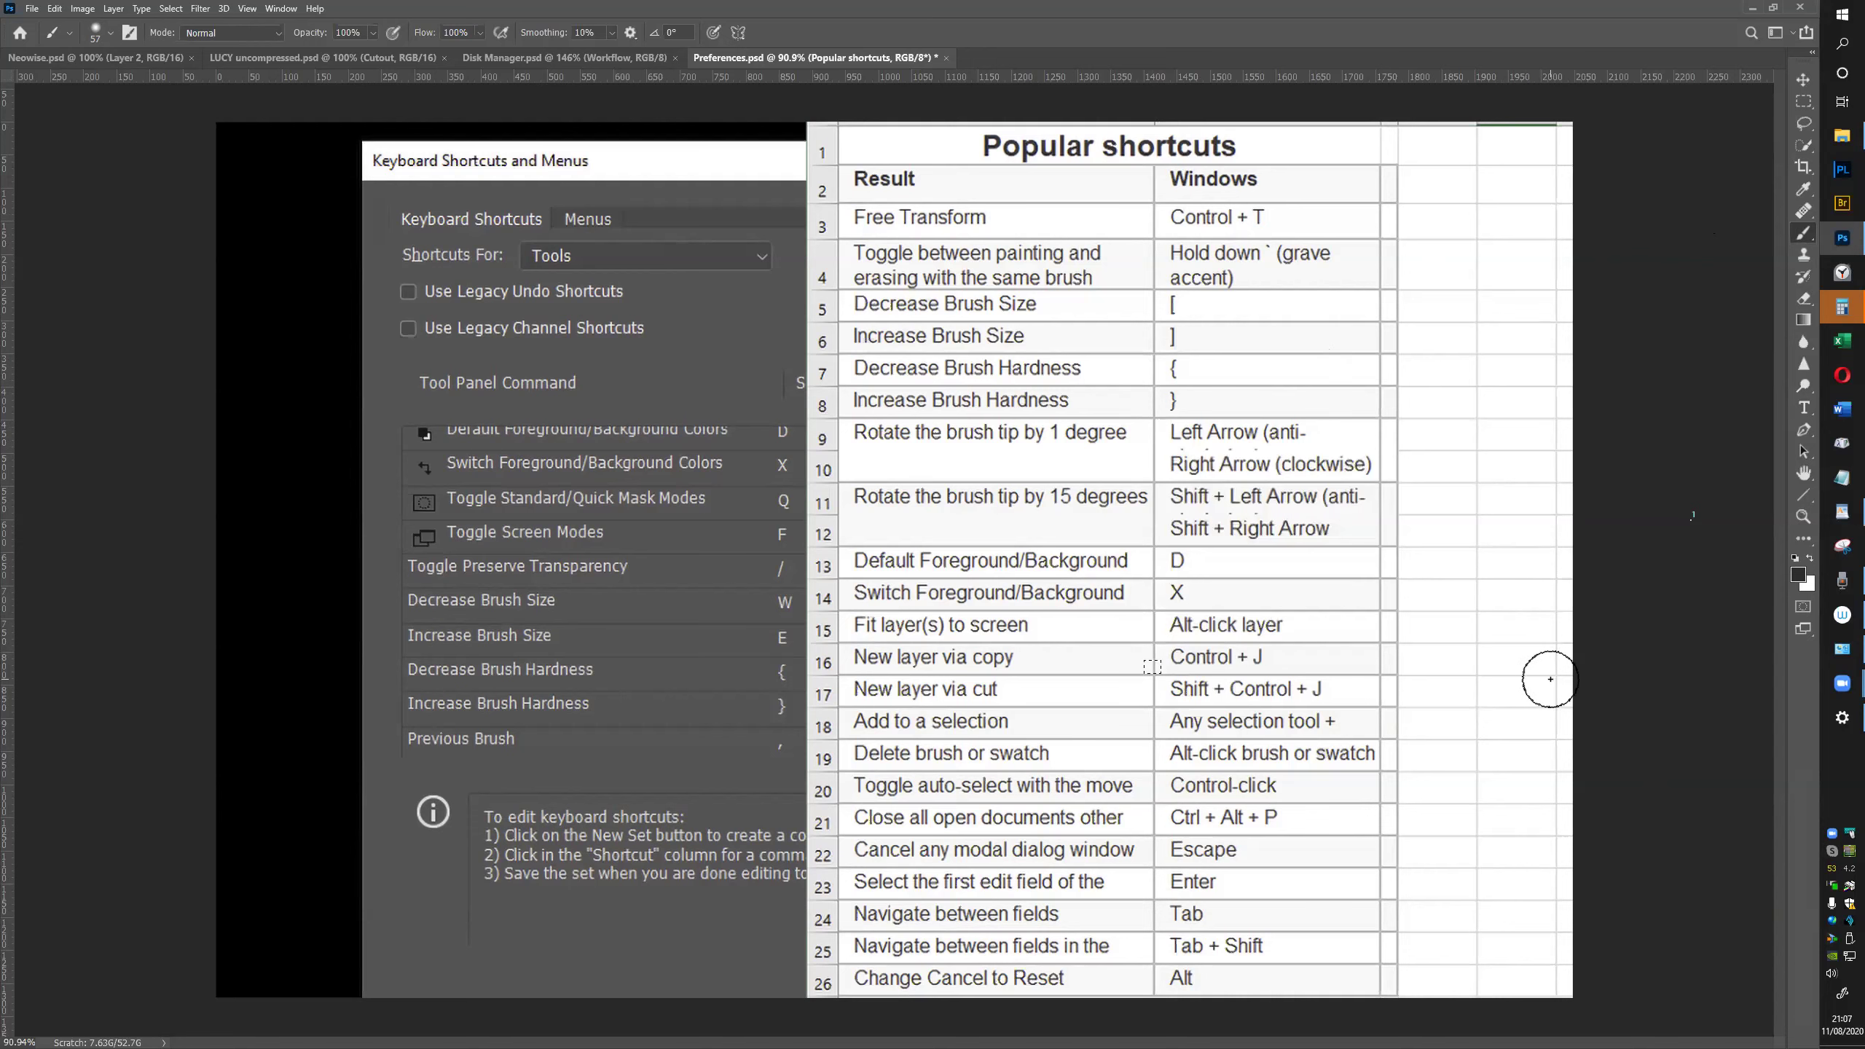
Swap the foreground and background colours and resize the brush on the canvas to 481 px
key(x)
drag(1415, 705, 1422, 598)
mouse_move(1402, 680)
mouse_down()
mouse_move(1399, 728)
mouse_move(1410, 702)
mouse_move(1578, 723)
mouse_move(1584, 556)
mouse_move(1524, 478)
mouse_move(1508, 774)
mouse_move(1497, 522)
mouse_move(1493, 830)
mouse_move(1486, 699)
mouse_move(1623, 724)
mouse_move(1377, 692)
mouse_move(1506, 704)
mouse_up()
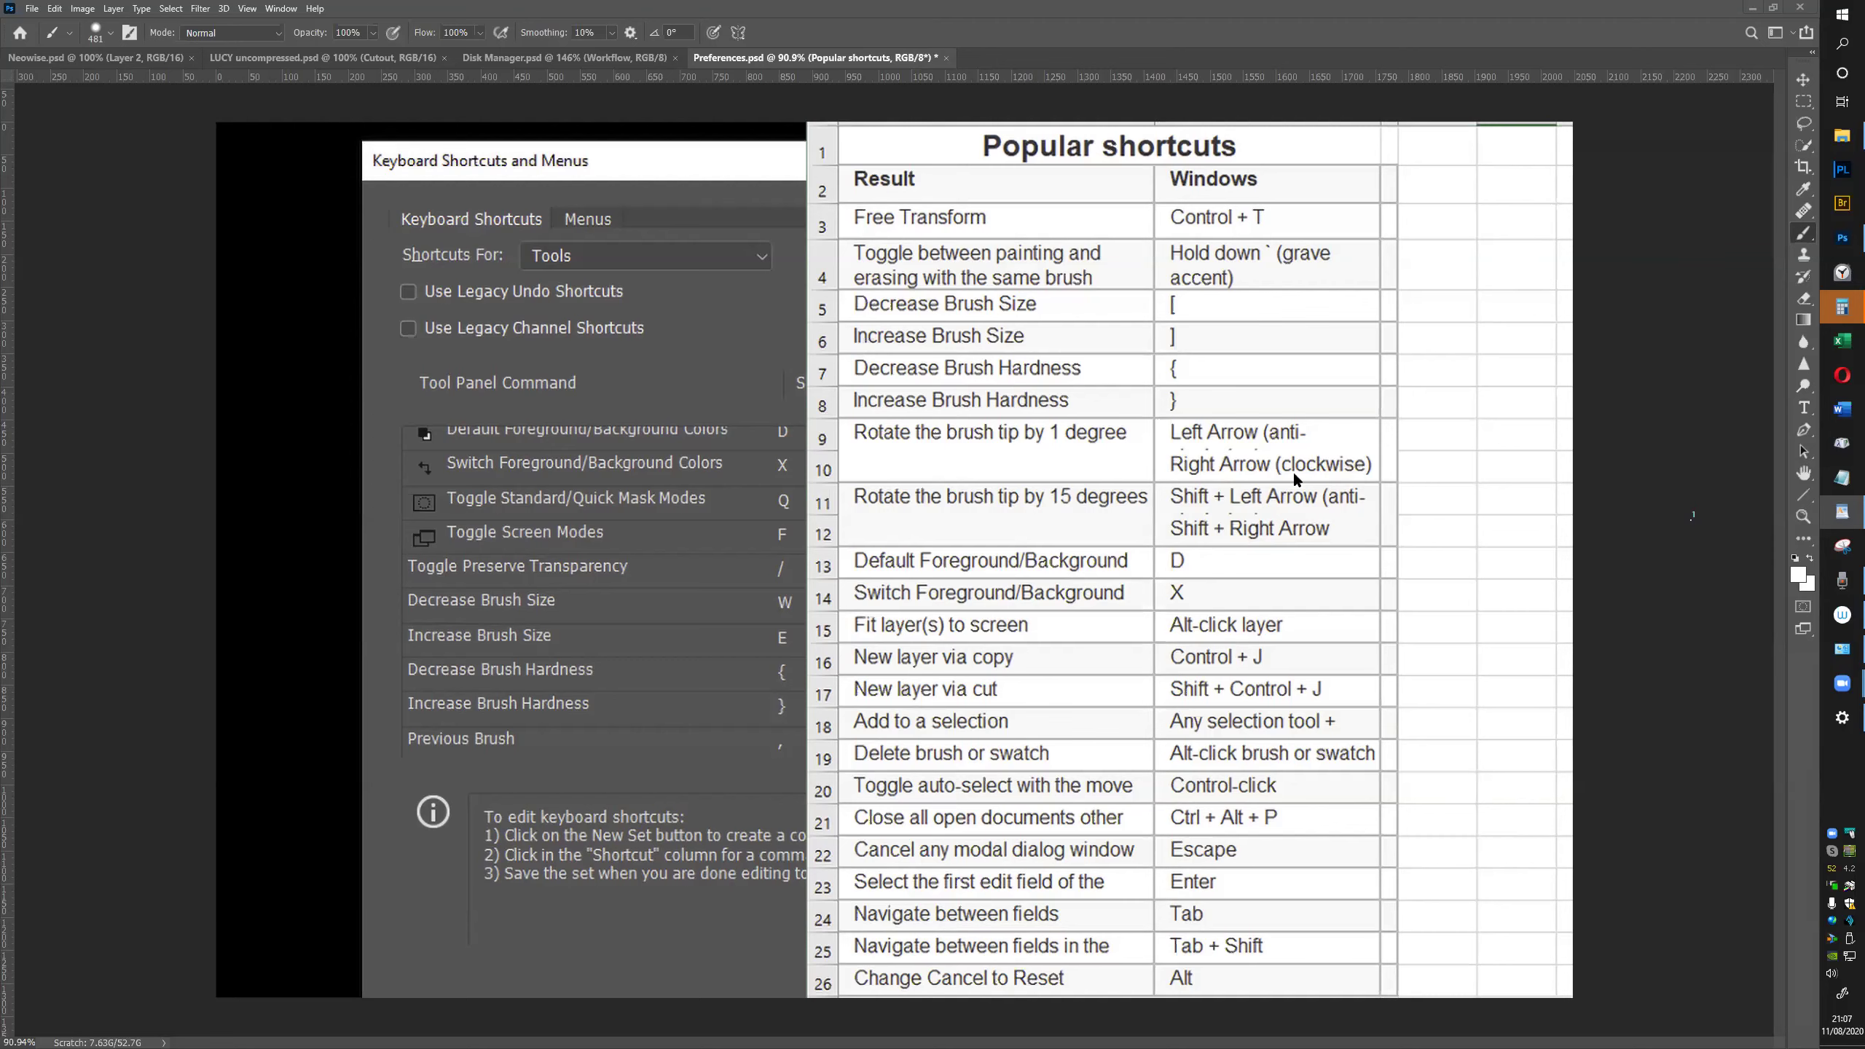
Switch to the LUCY uncompressed.psd document, fit the image on screen, and zoom in to 114% on the embroidery
click(355, 56)
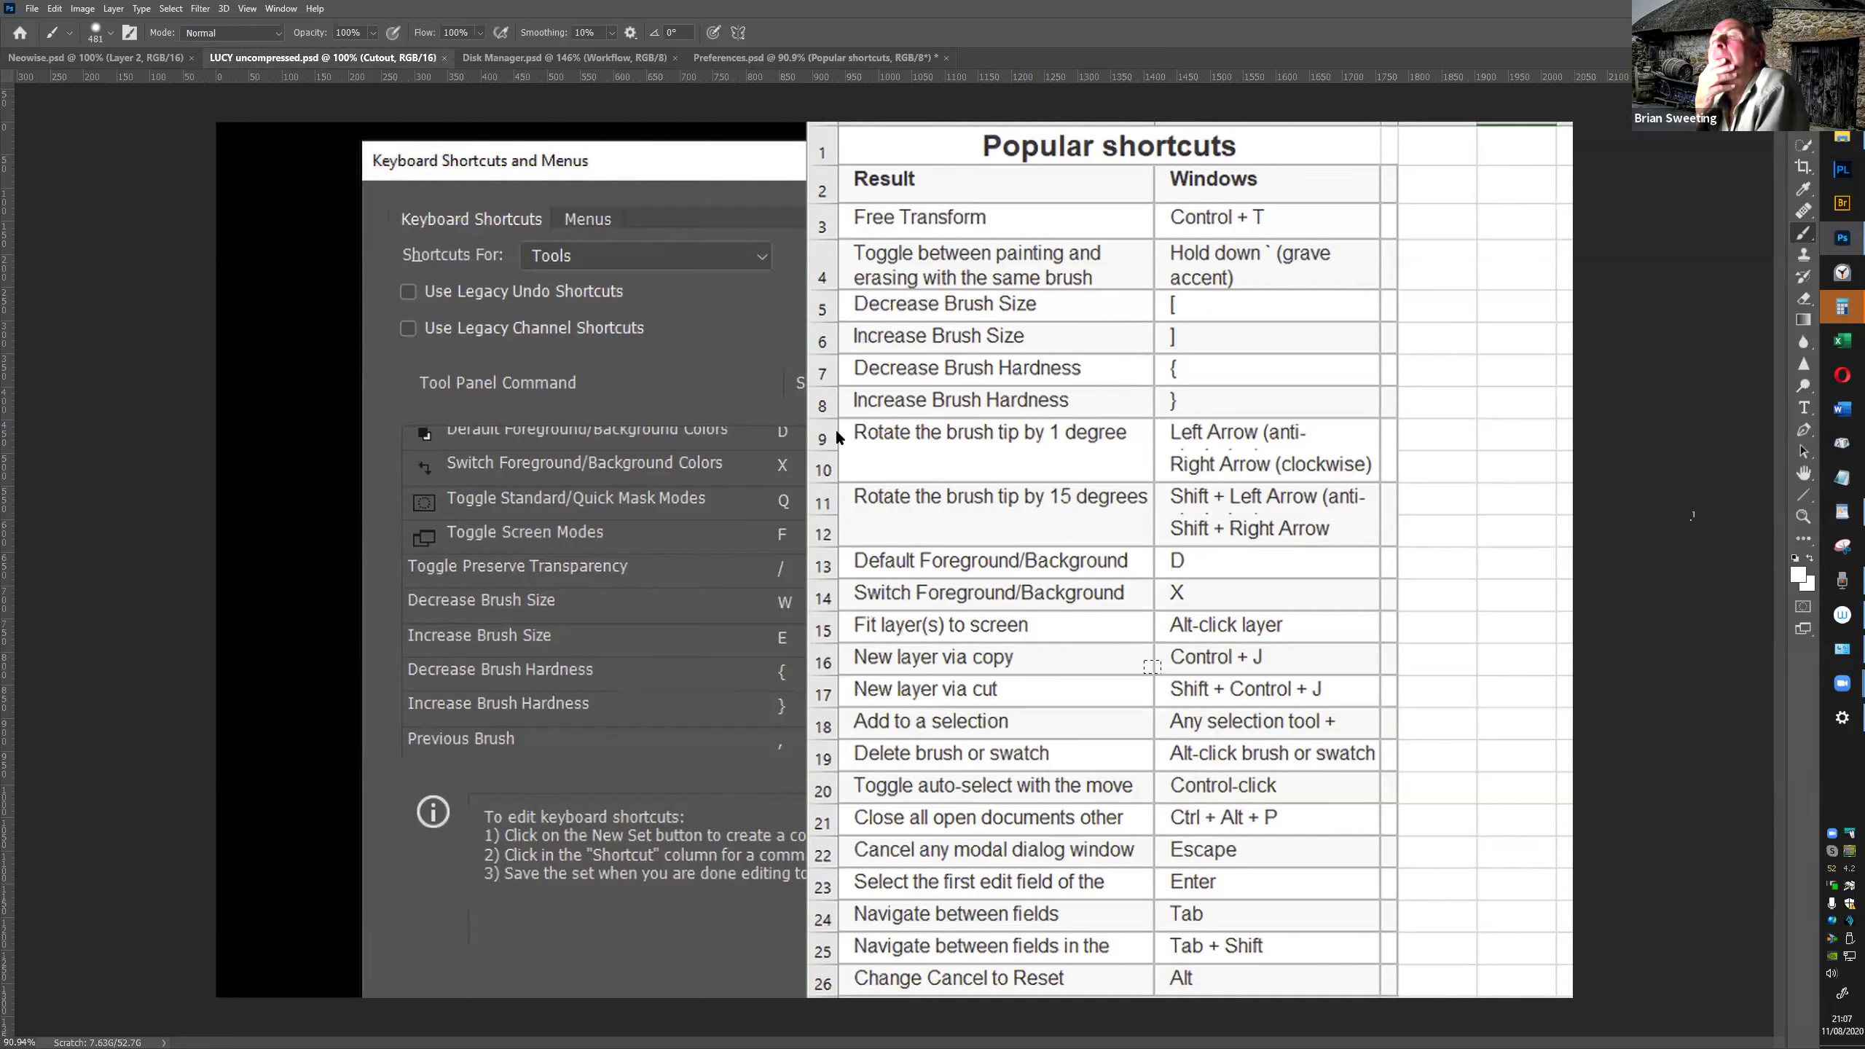
key(ctrl+0)
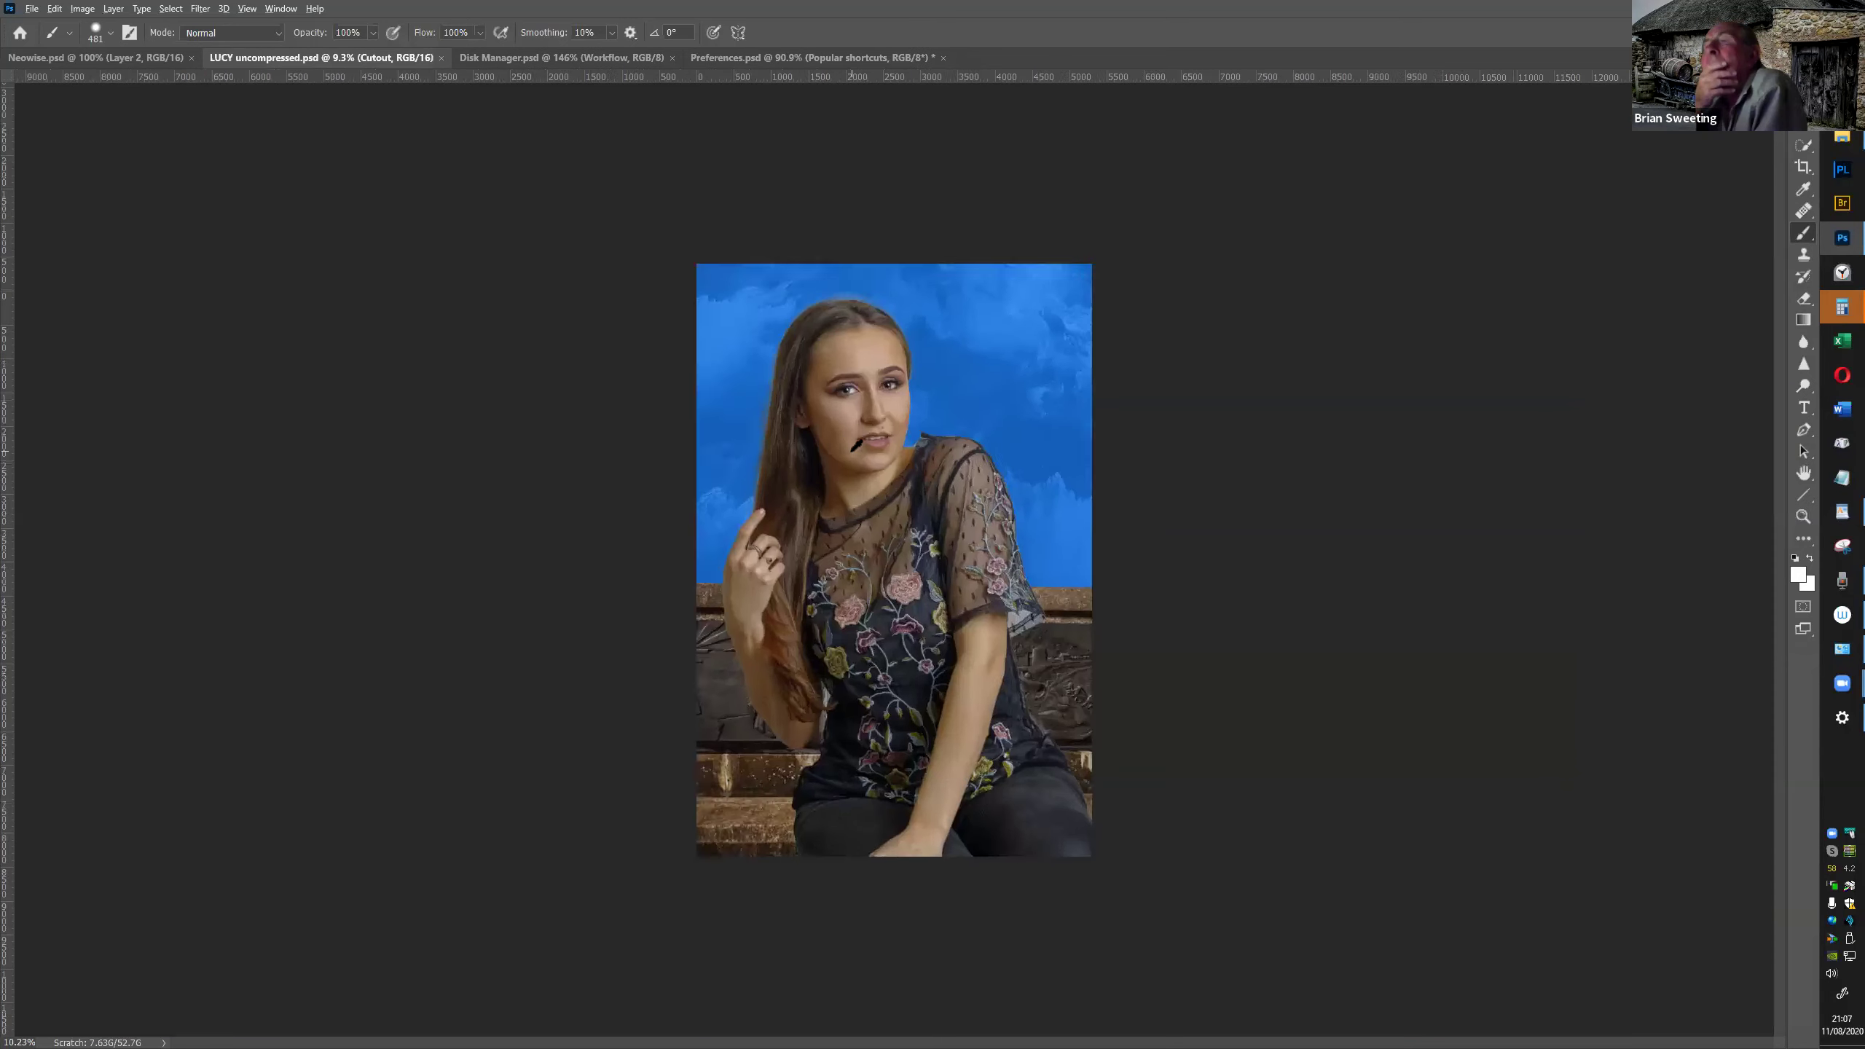
scroll(793, 577, up, 2)
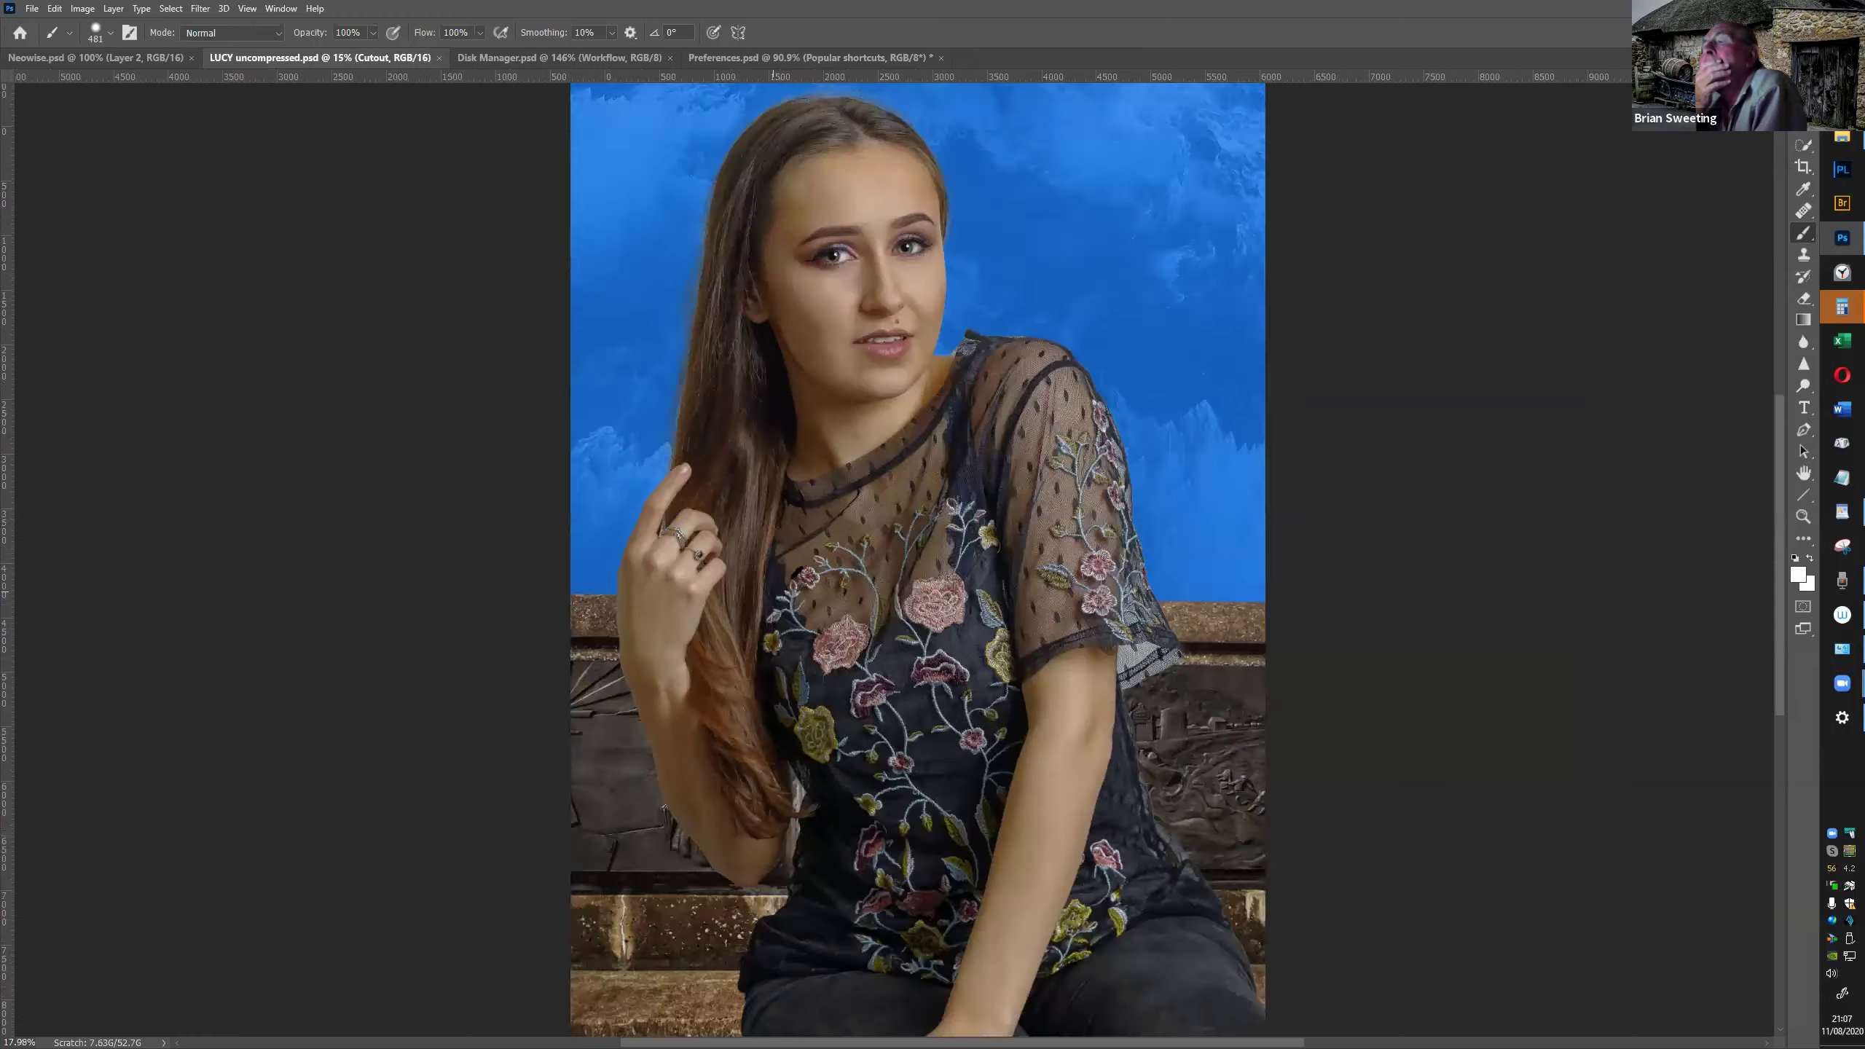
scroll(794, 577, up, 4)
scroll(969, 471, up, 6)
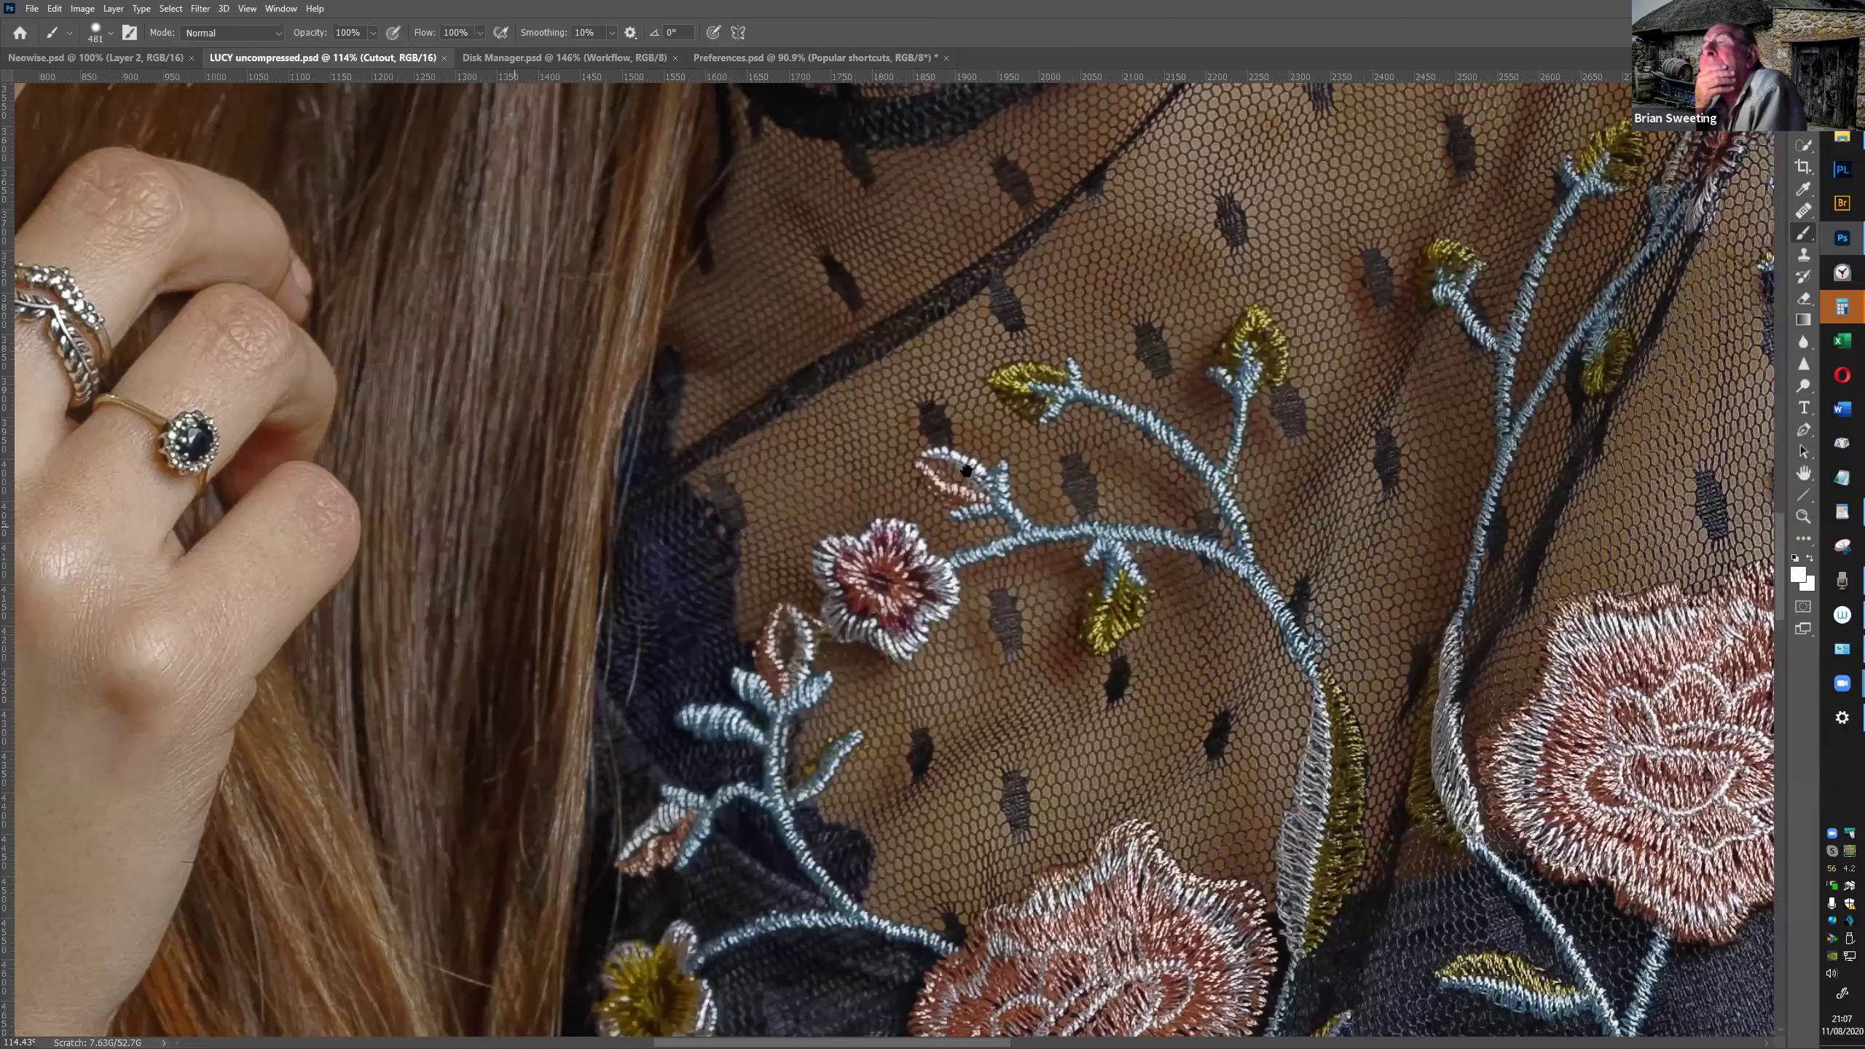
Move around the zoomed-in portrait with a temporary Hand tool to examine the rings, eyes, embroidered sleeve and face
drag(631, 456, 777, 433)
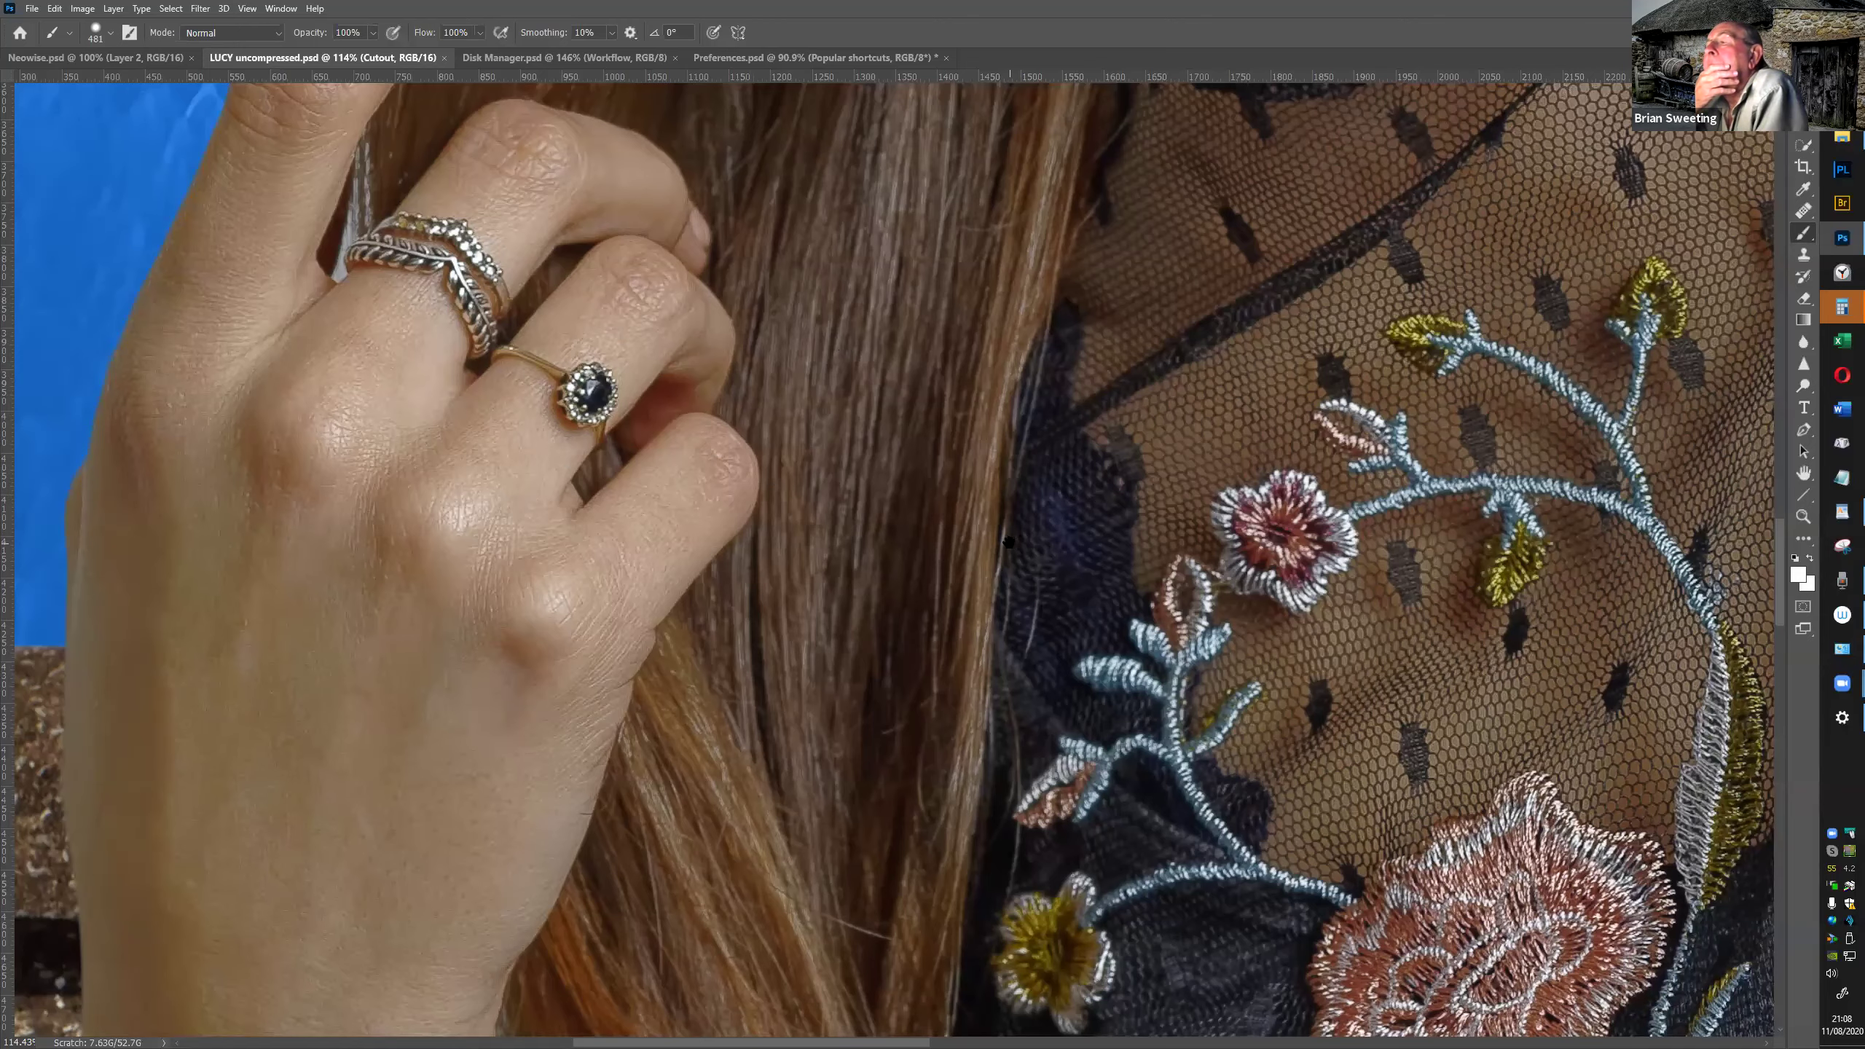
key(h)
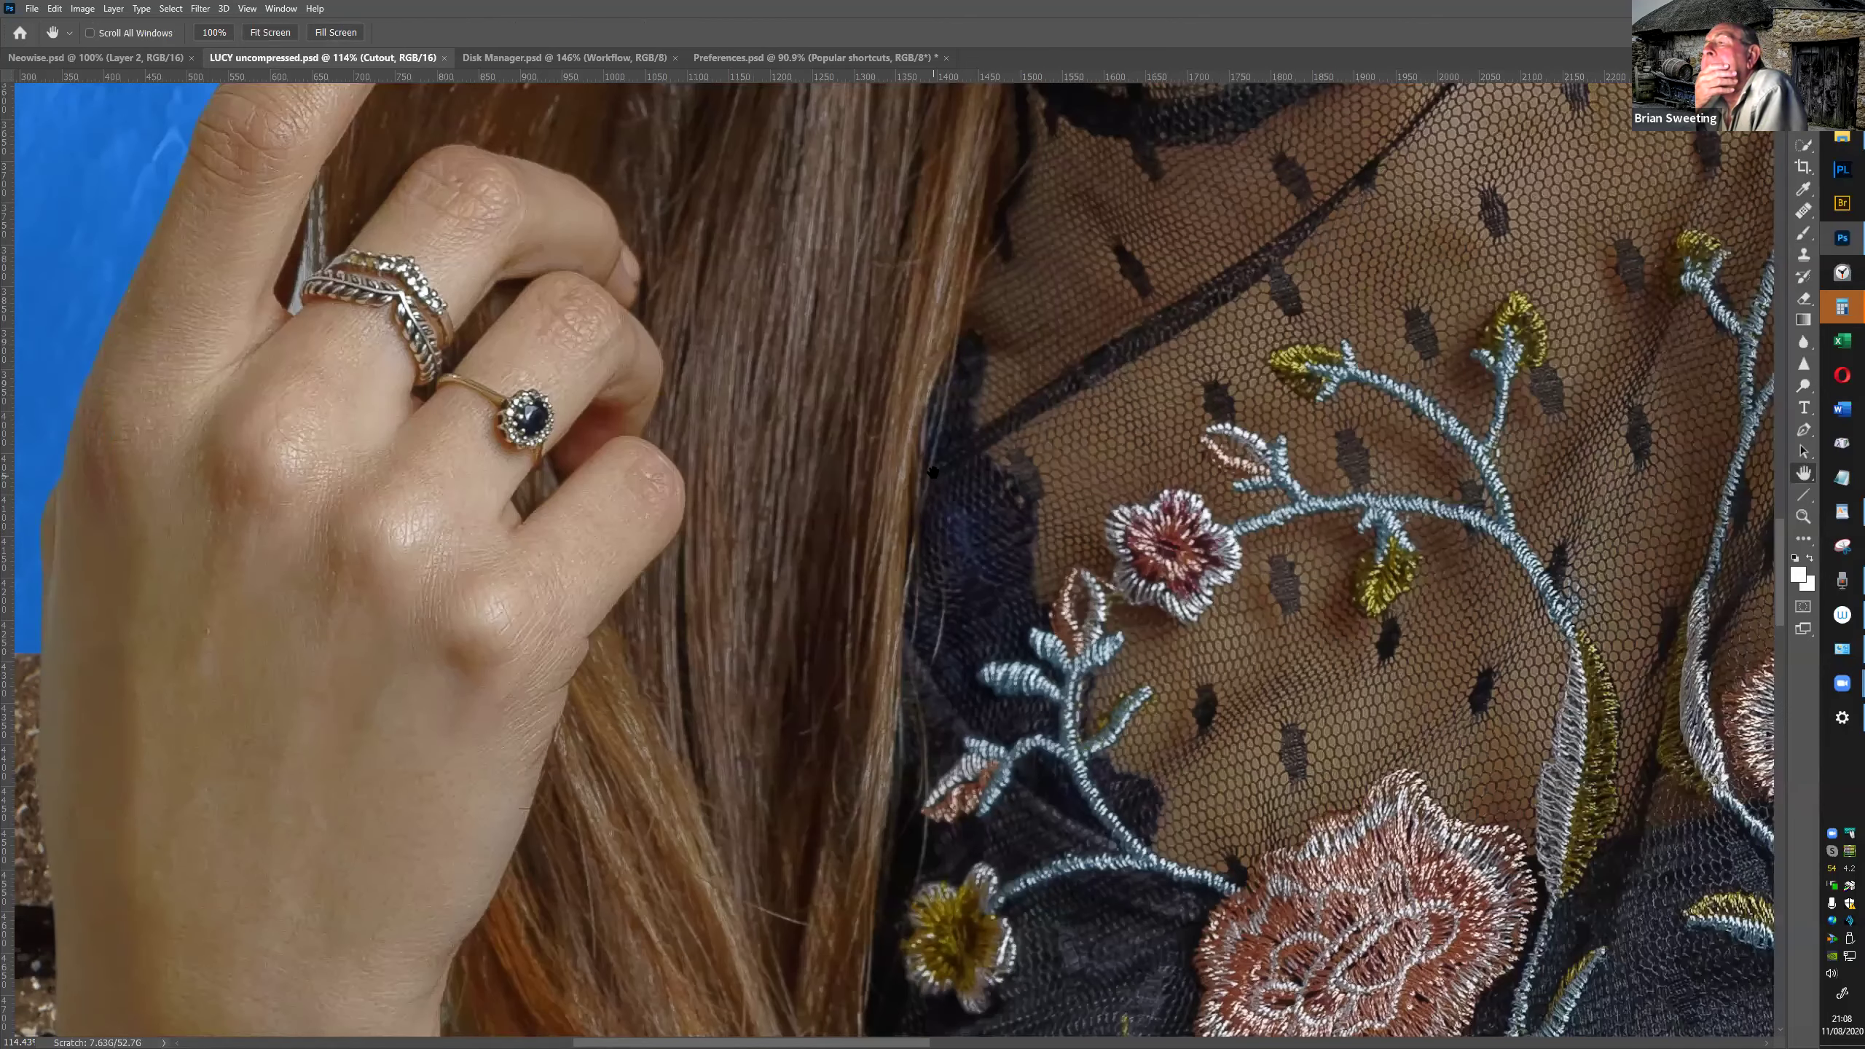
mouse_move(932, 472)
mouse_down()
mouse_move(877, 499)
mouse_move(855, 544)
mouse_move(911, 518)
mouse_move(934, 489)
mouse_move(761, 560)
mouse_move(811, 503)
mouse_move(827, 272)
mouse_up()
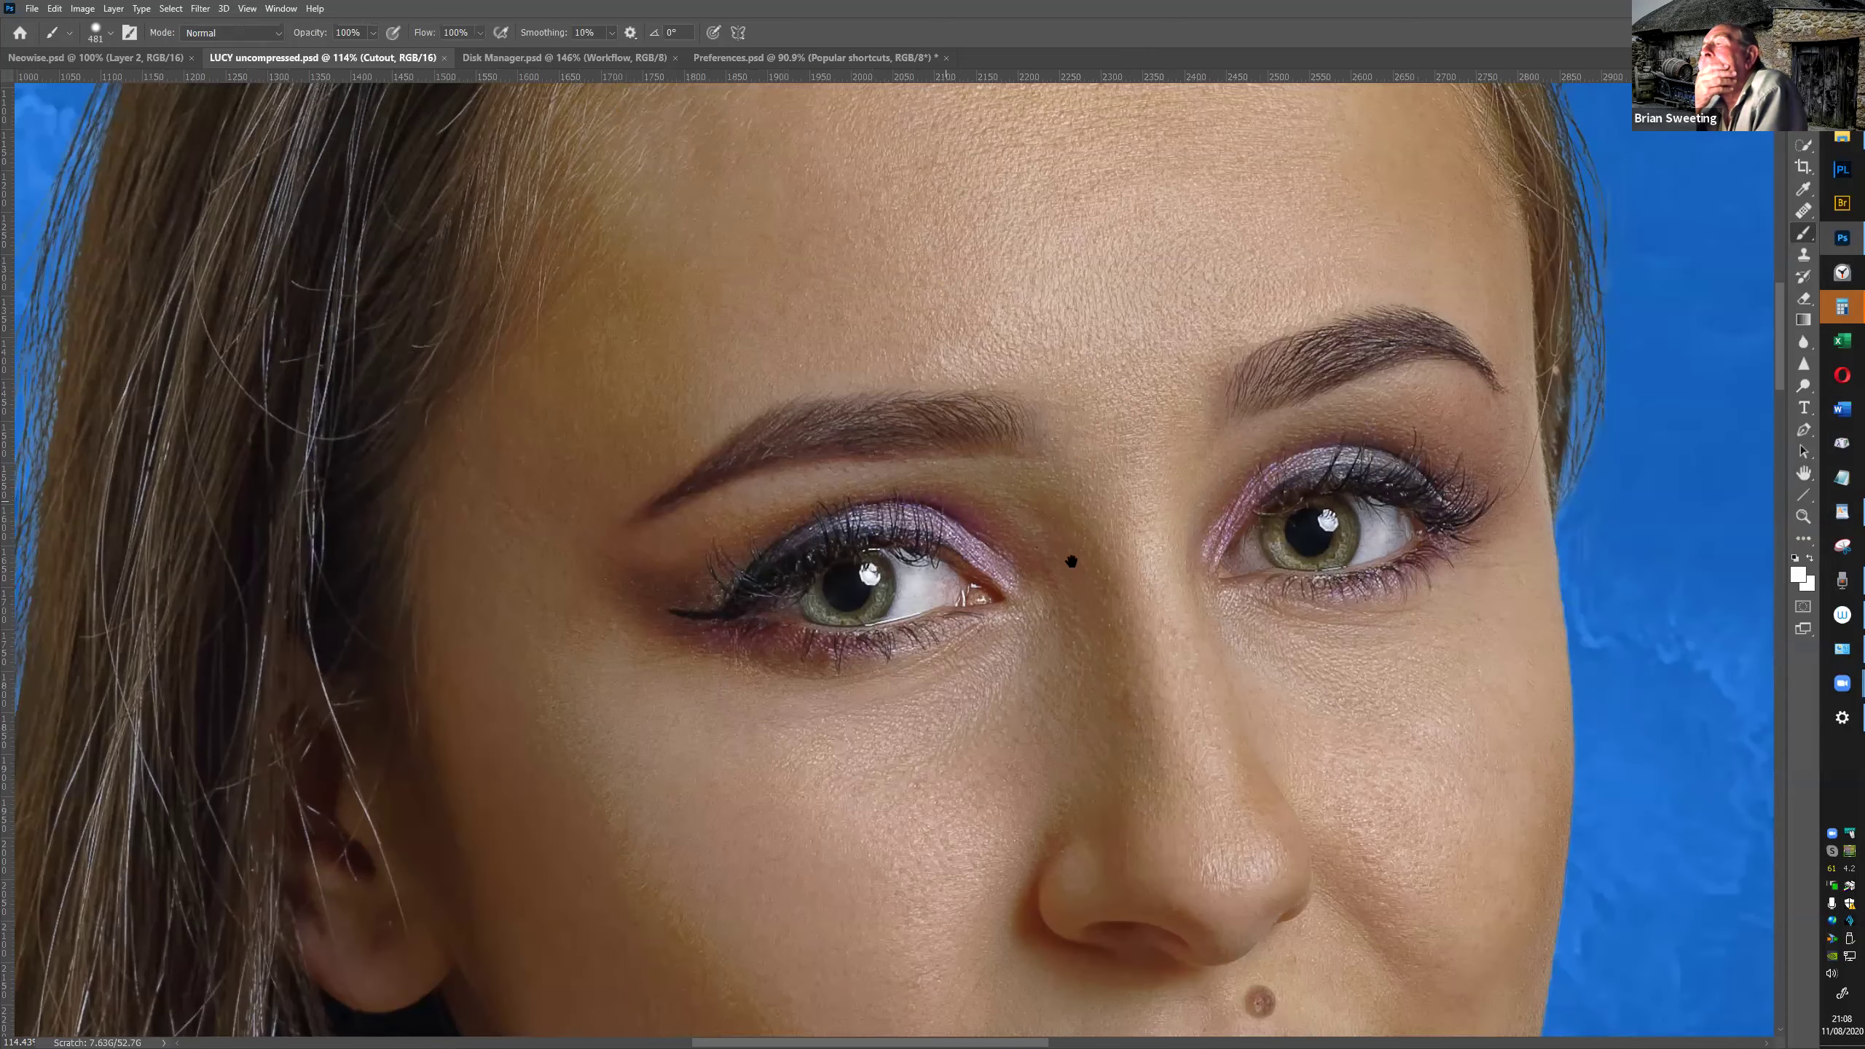
key(h)
drag(1026, 491, 1017, 650)
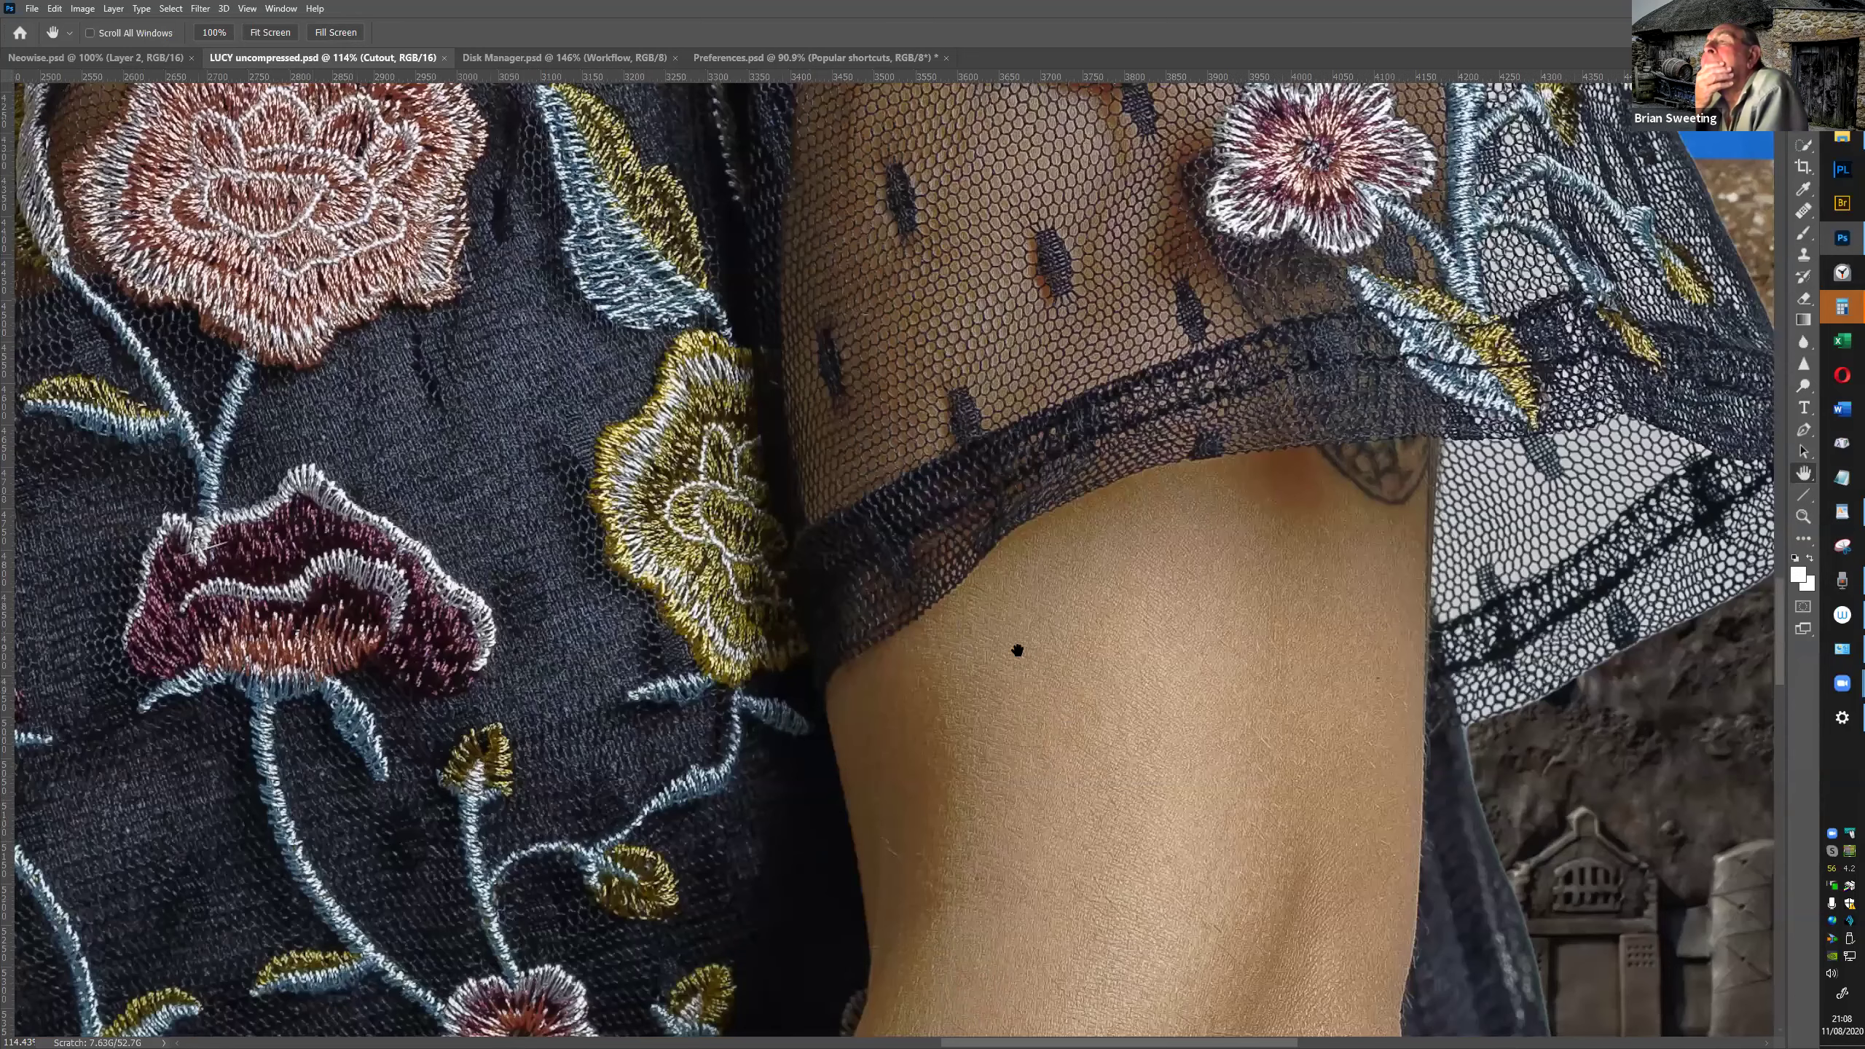
drag(764, 480, 763, 482)
drag(1093, 435, 872, 307)
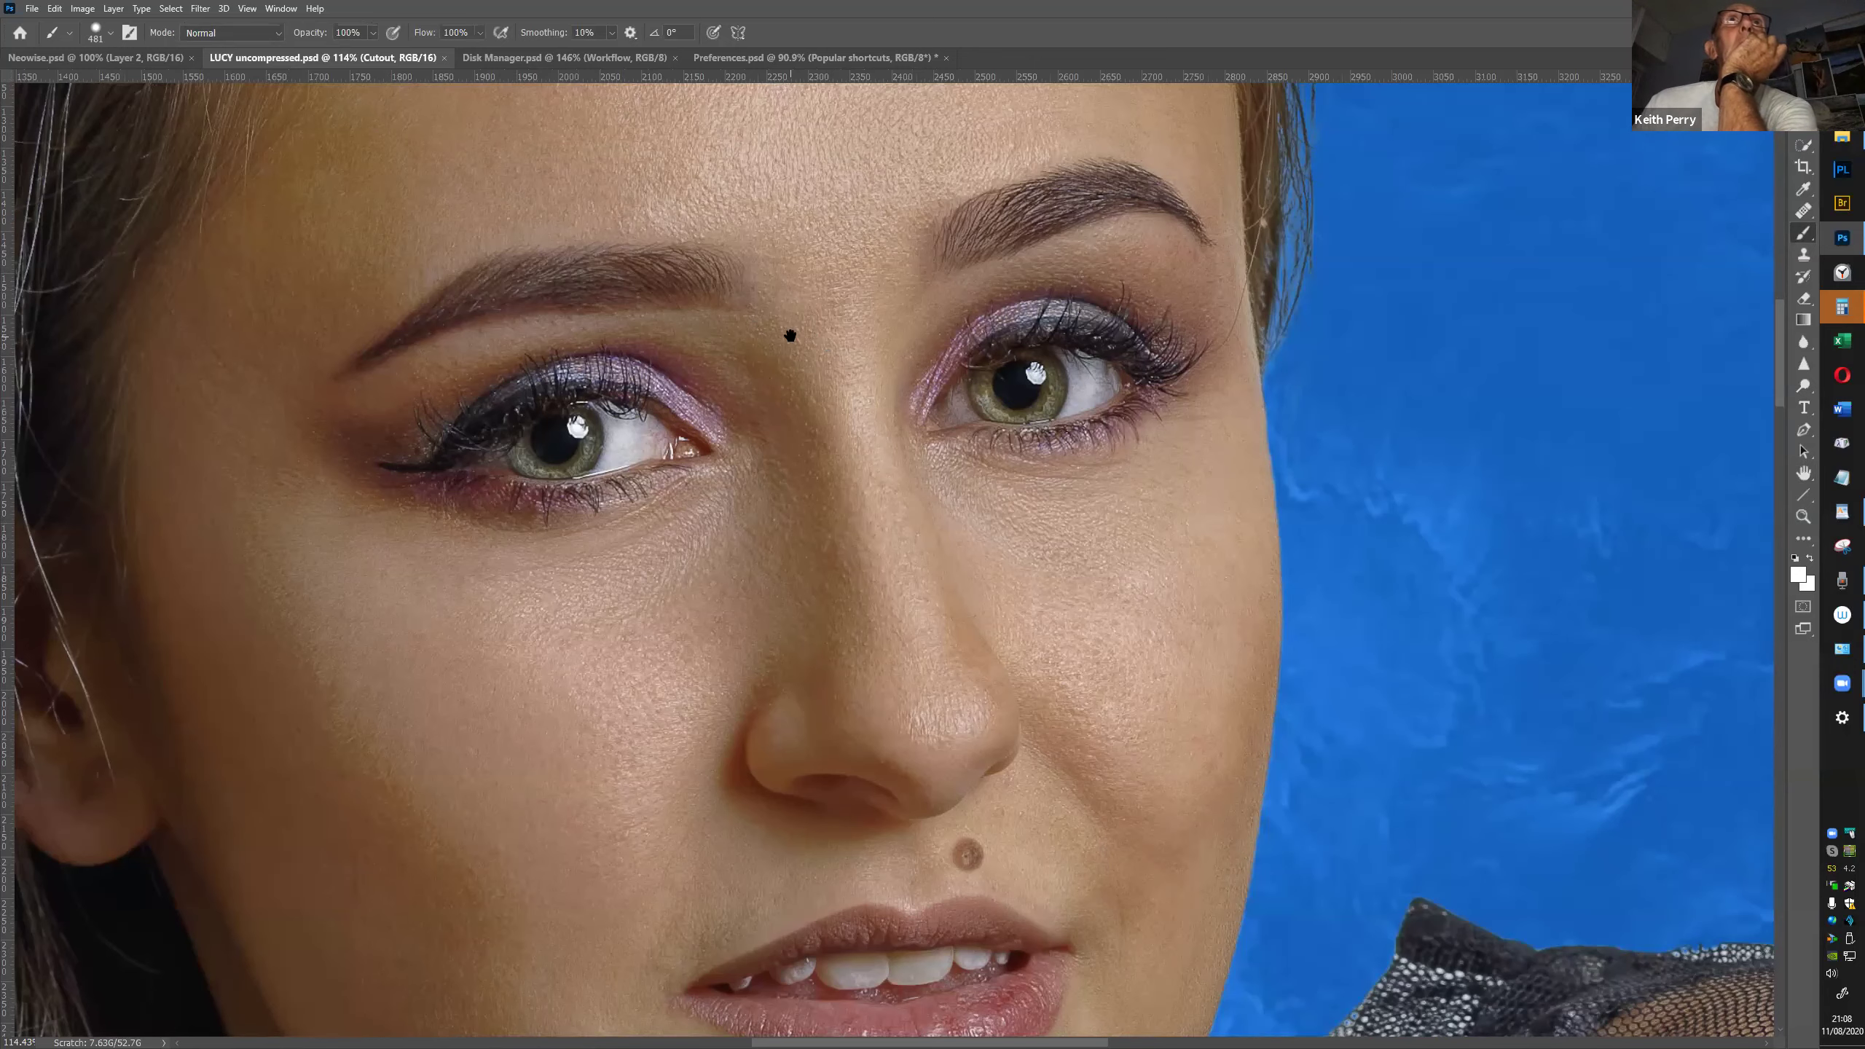
scroll(791, 325, down, 5)
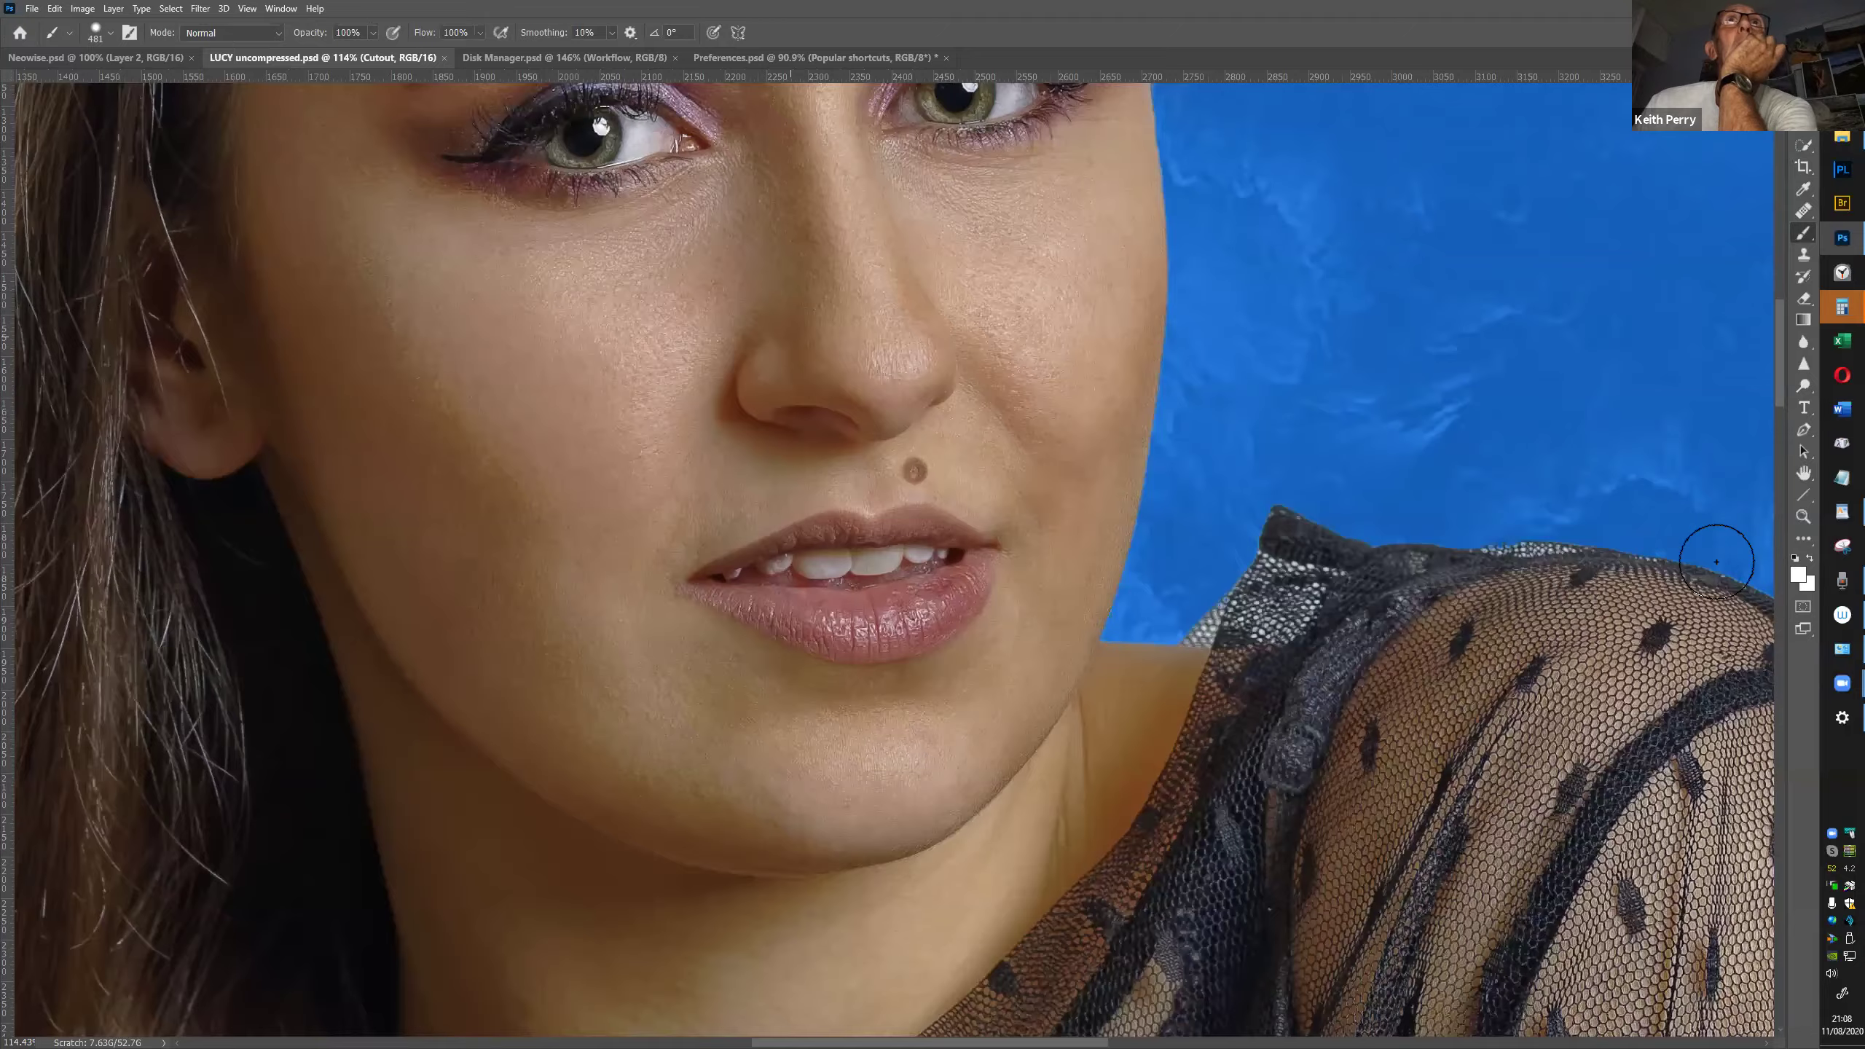
Fit the whole portrait on screen, zoom in to examine the face and lace shoulder, and zoom back out to the full image
key(ctrl+0)
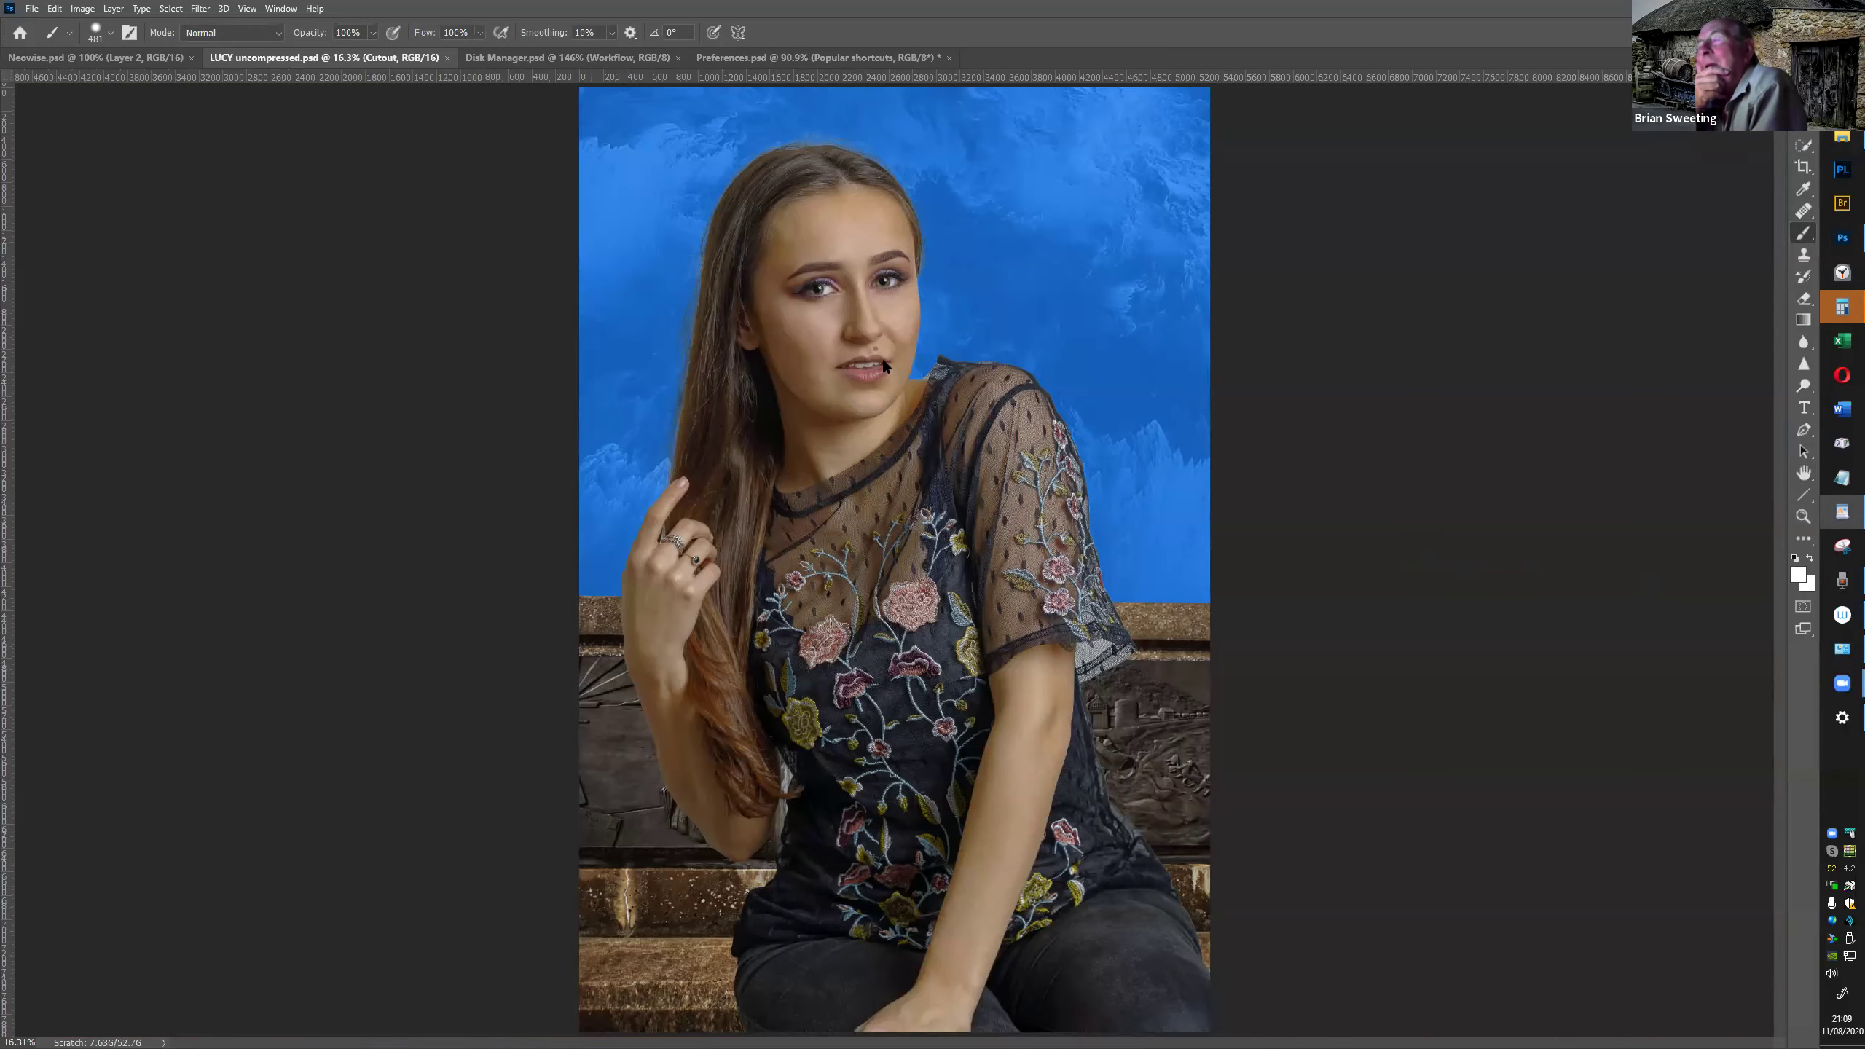
scroll(883, 365, up, 8)
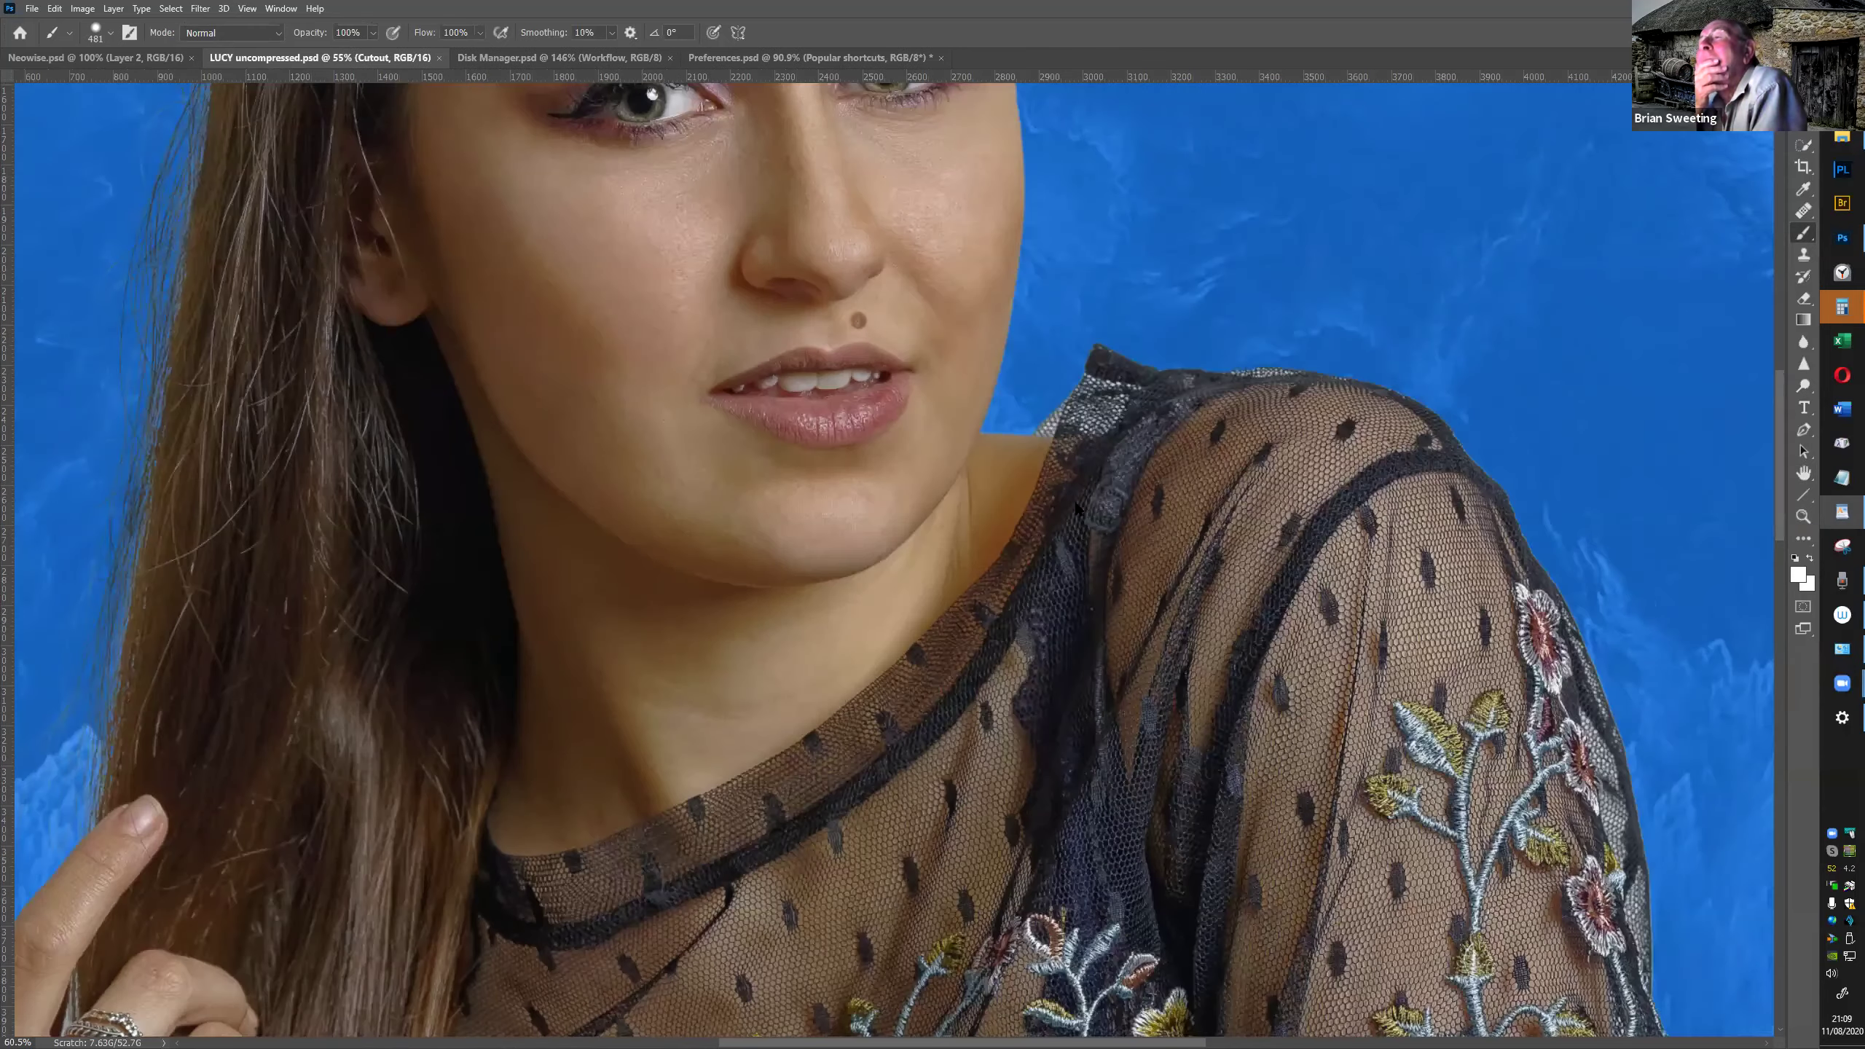
scroll(1070, 432, up, 4)
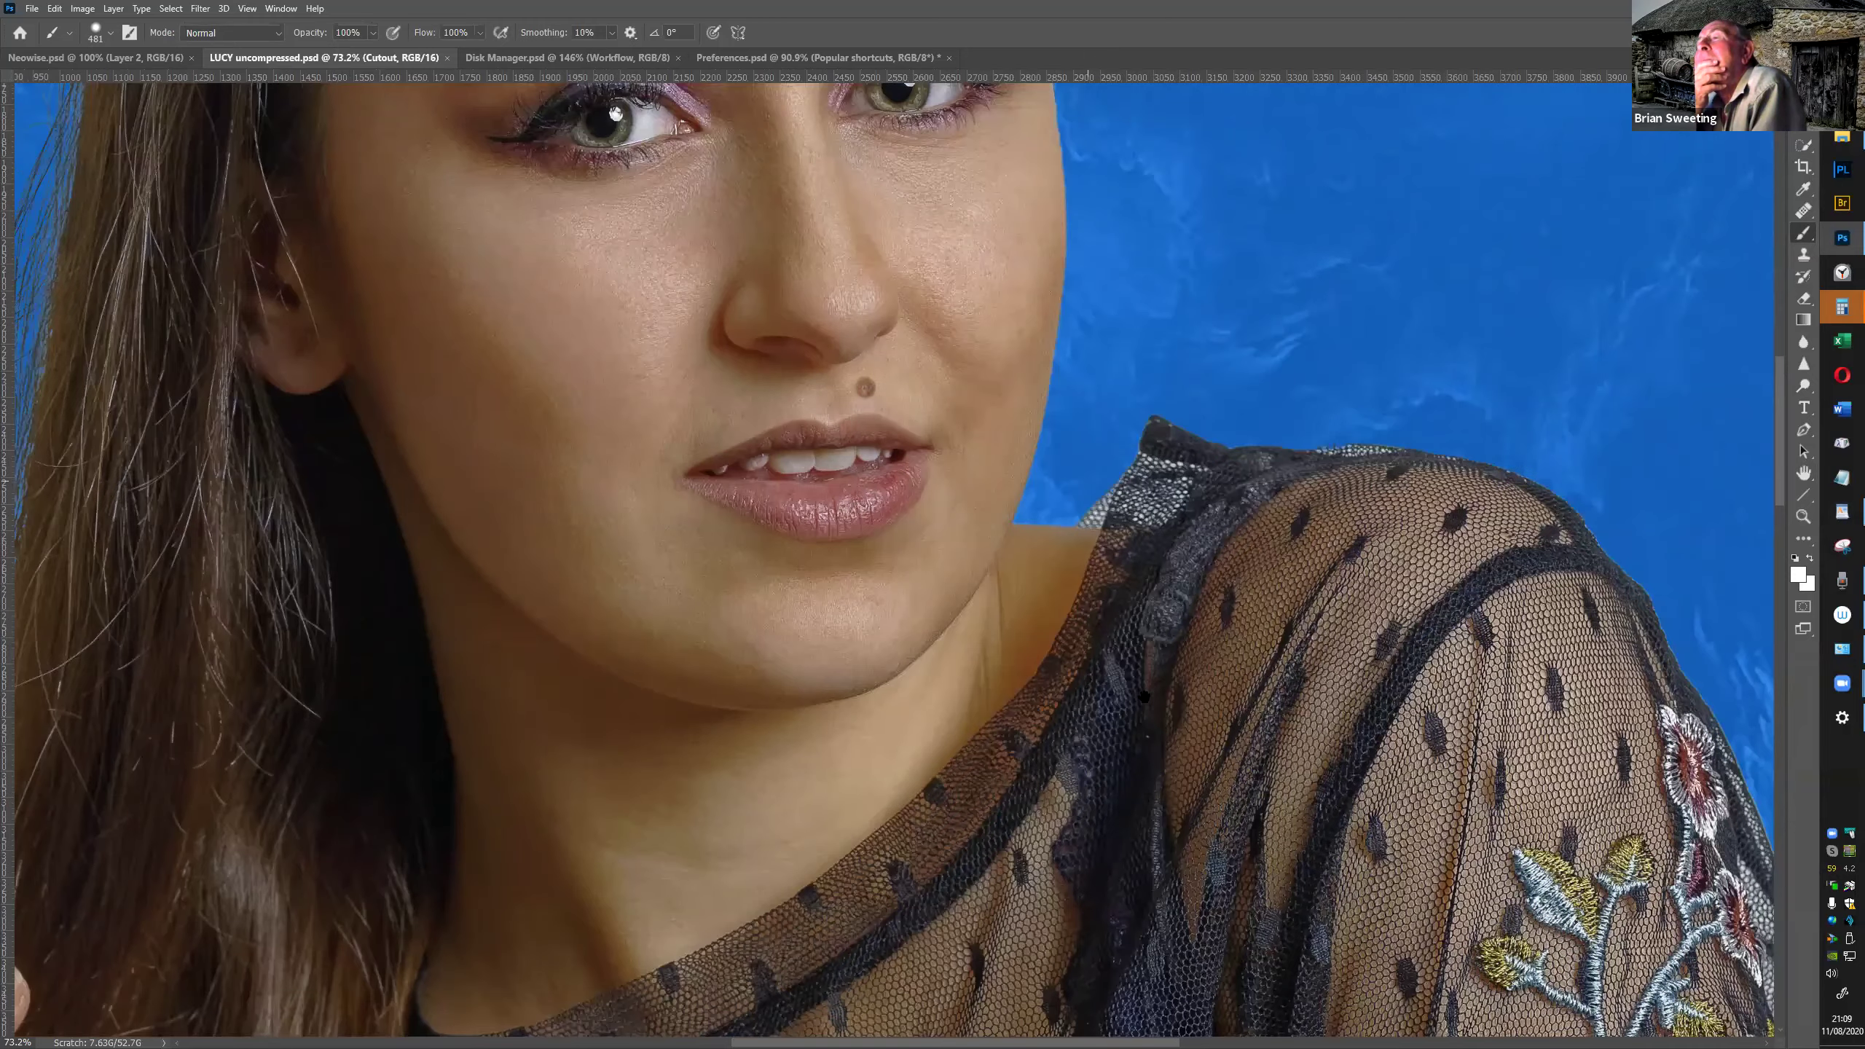
scroll(1144, 695, up, 3)
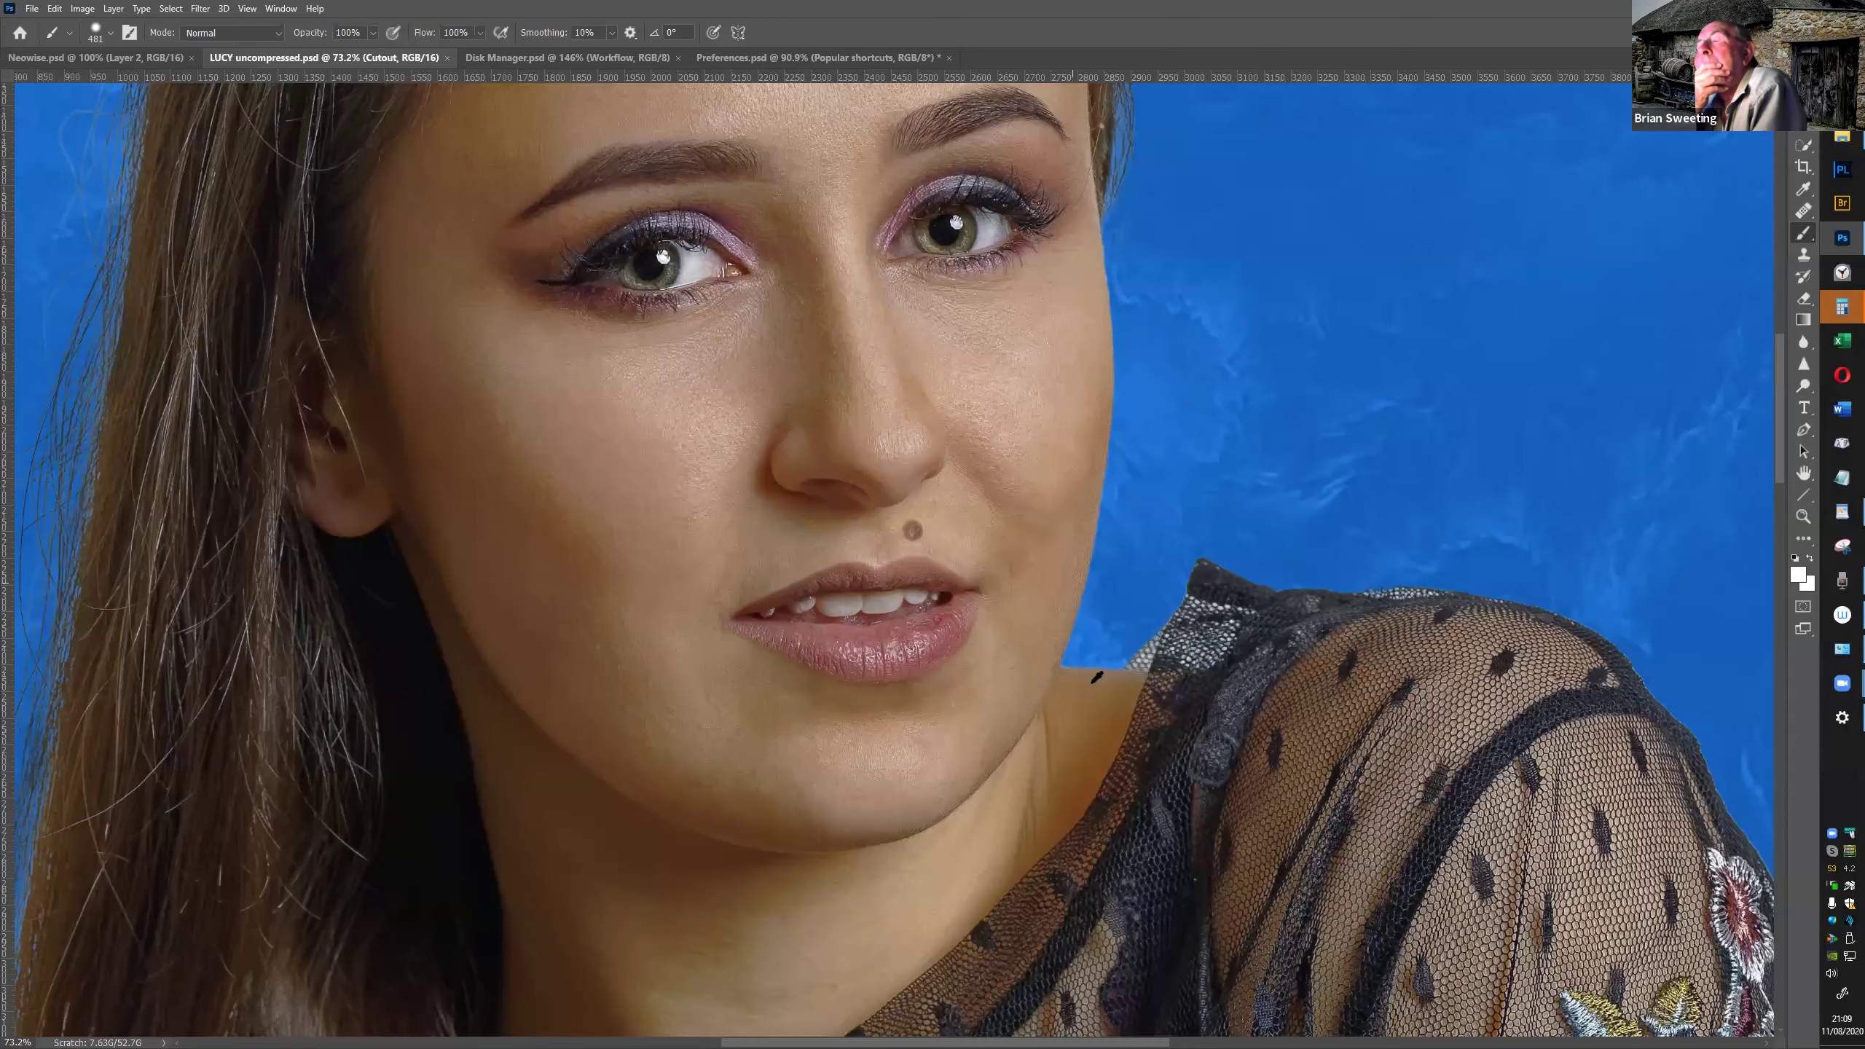
scroll(1098, 677, down, 1)
scroll(1098, 677, down, 2)
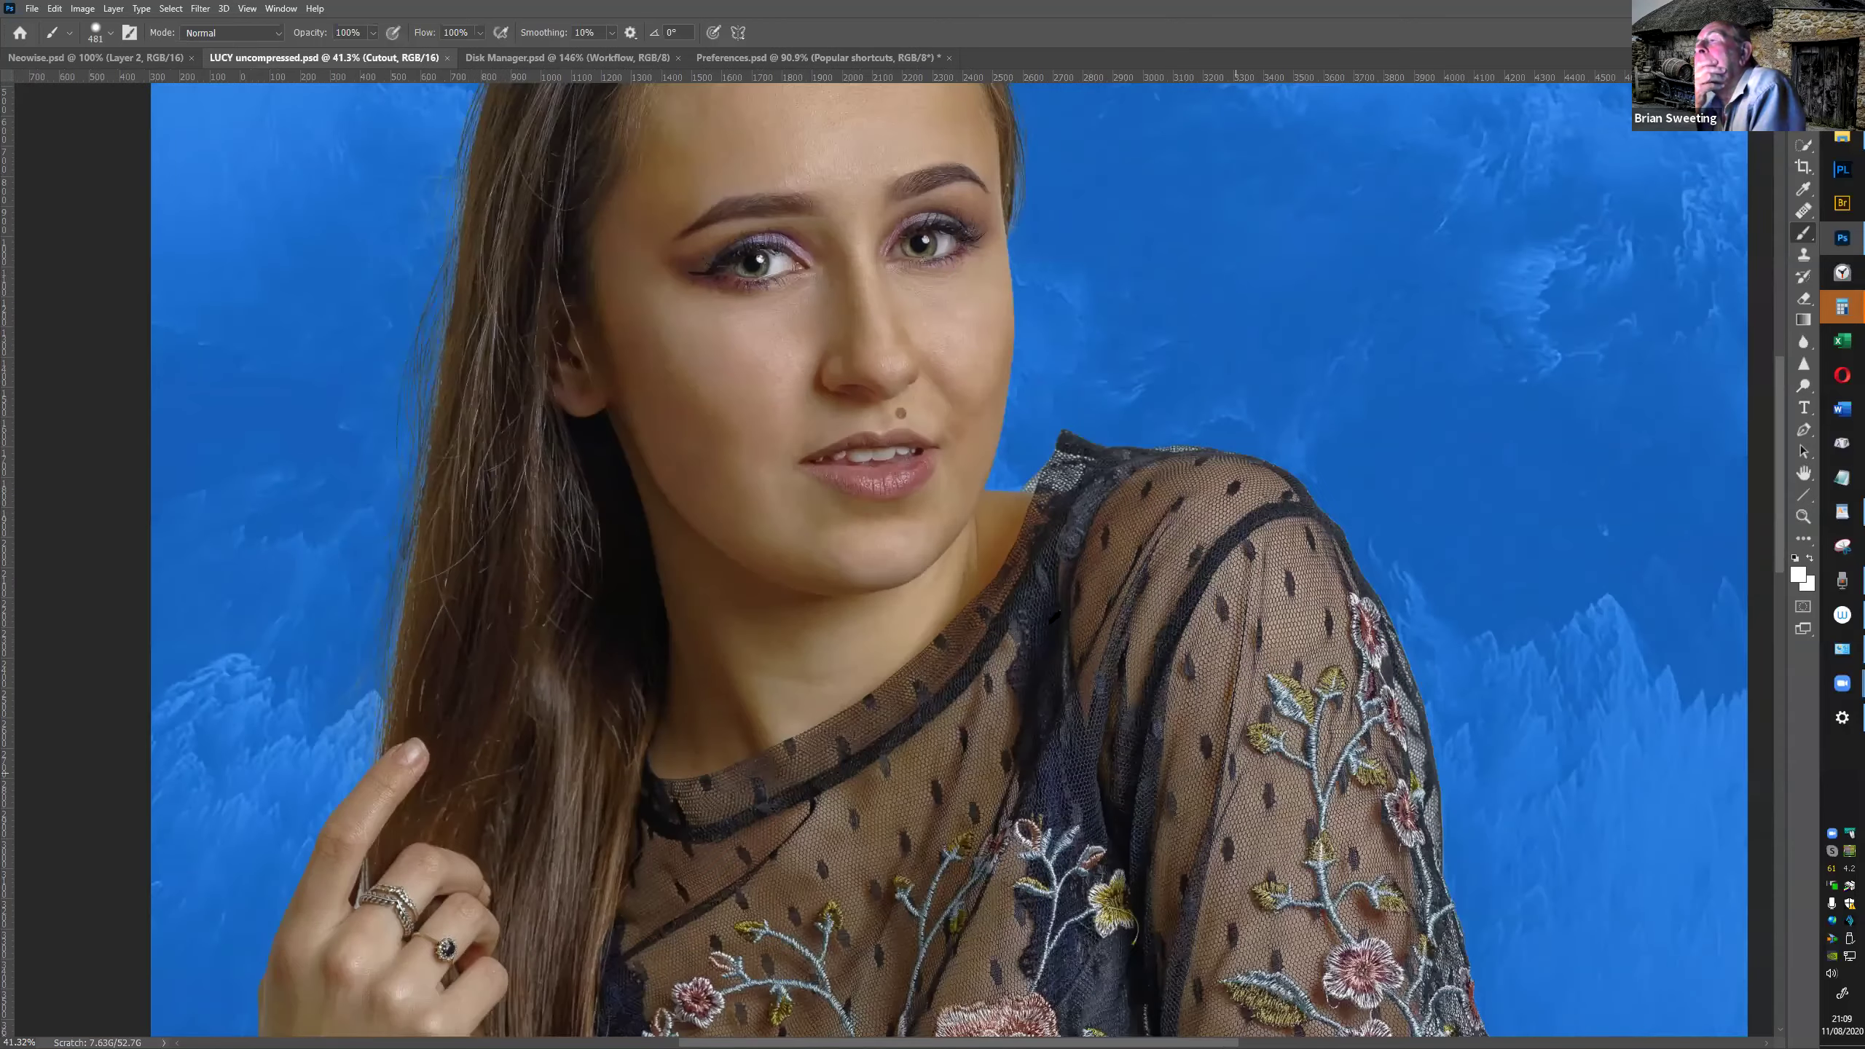
scroll(1055, 617, down, 3)
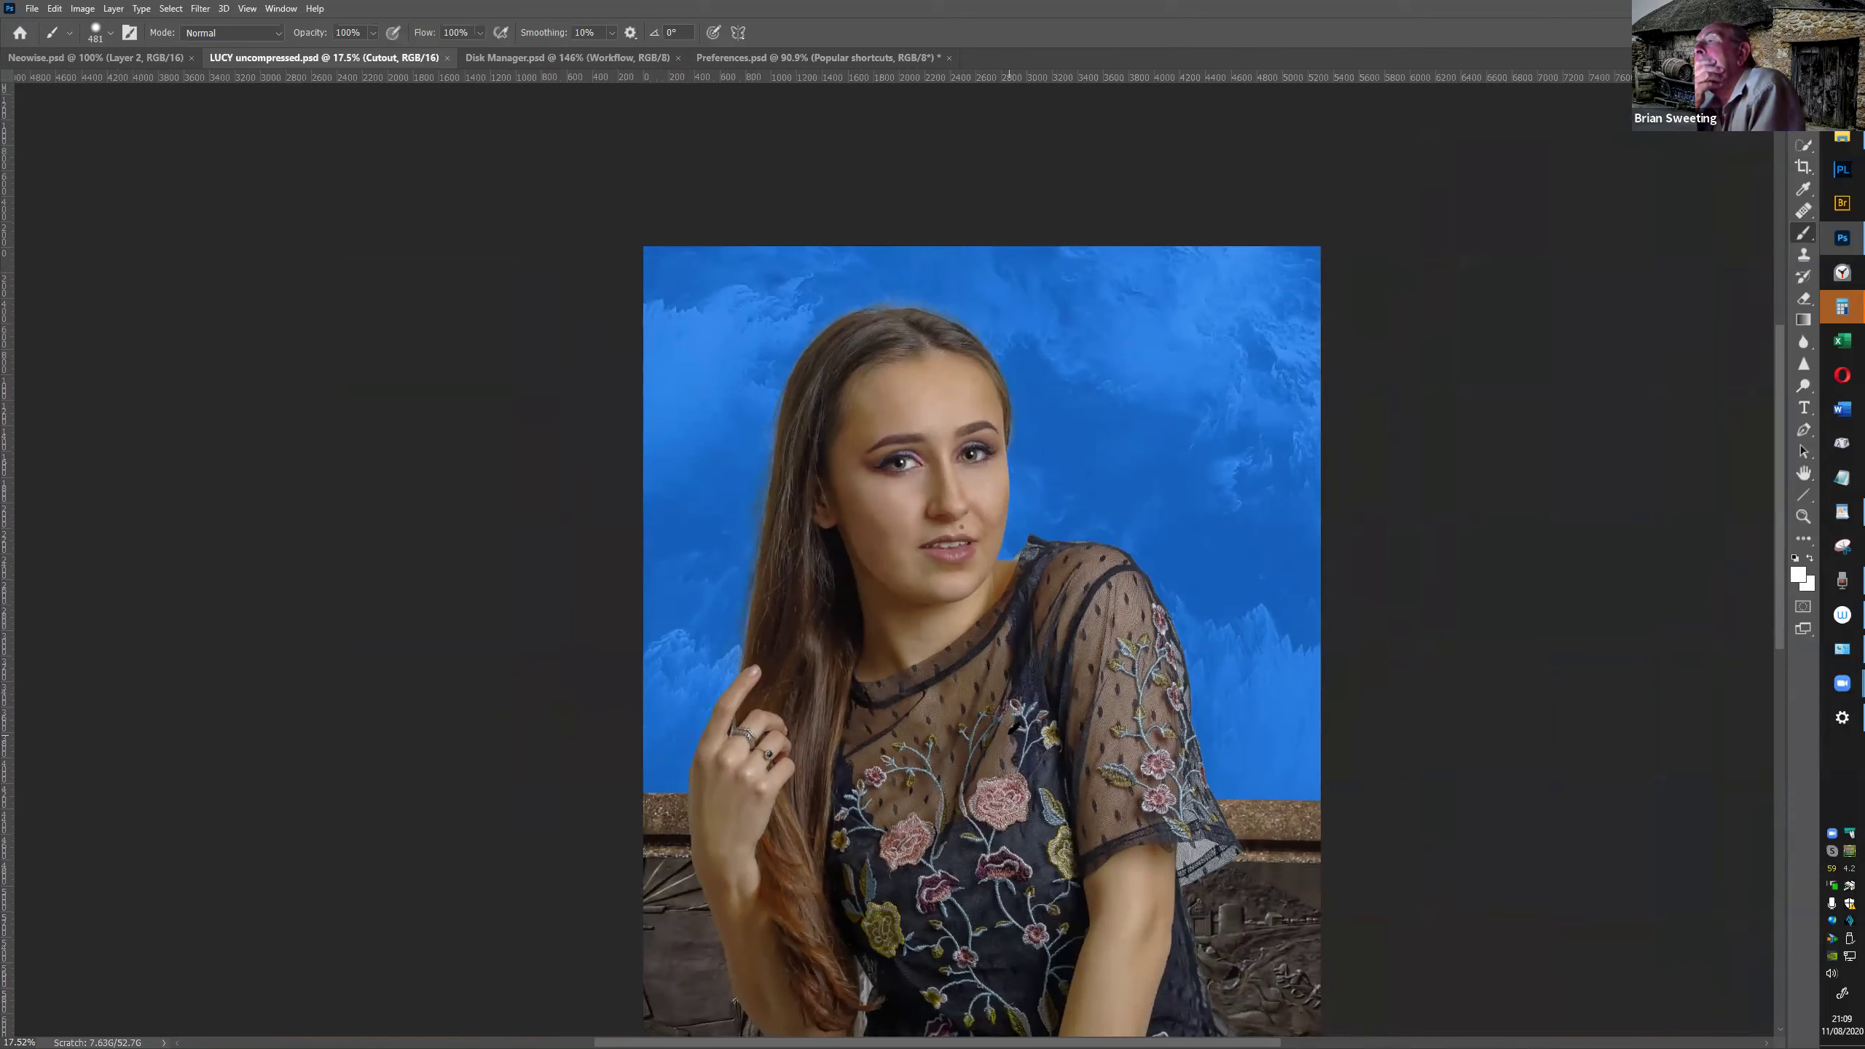
drag(1019, 726, 1030, 552)
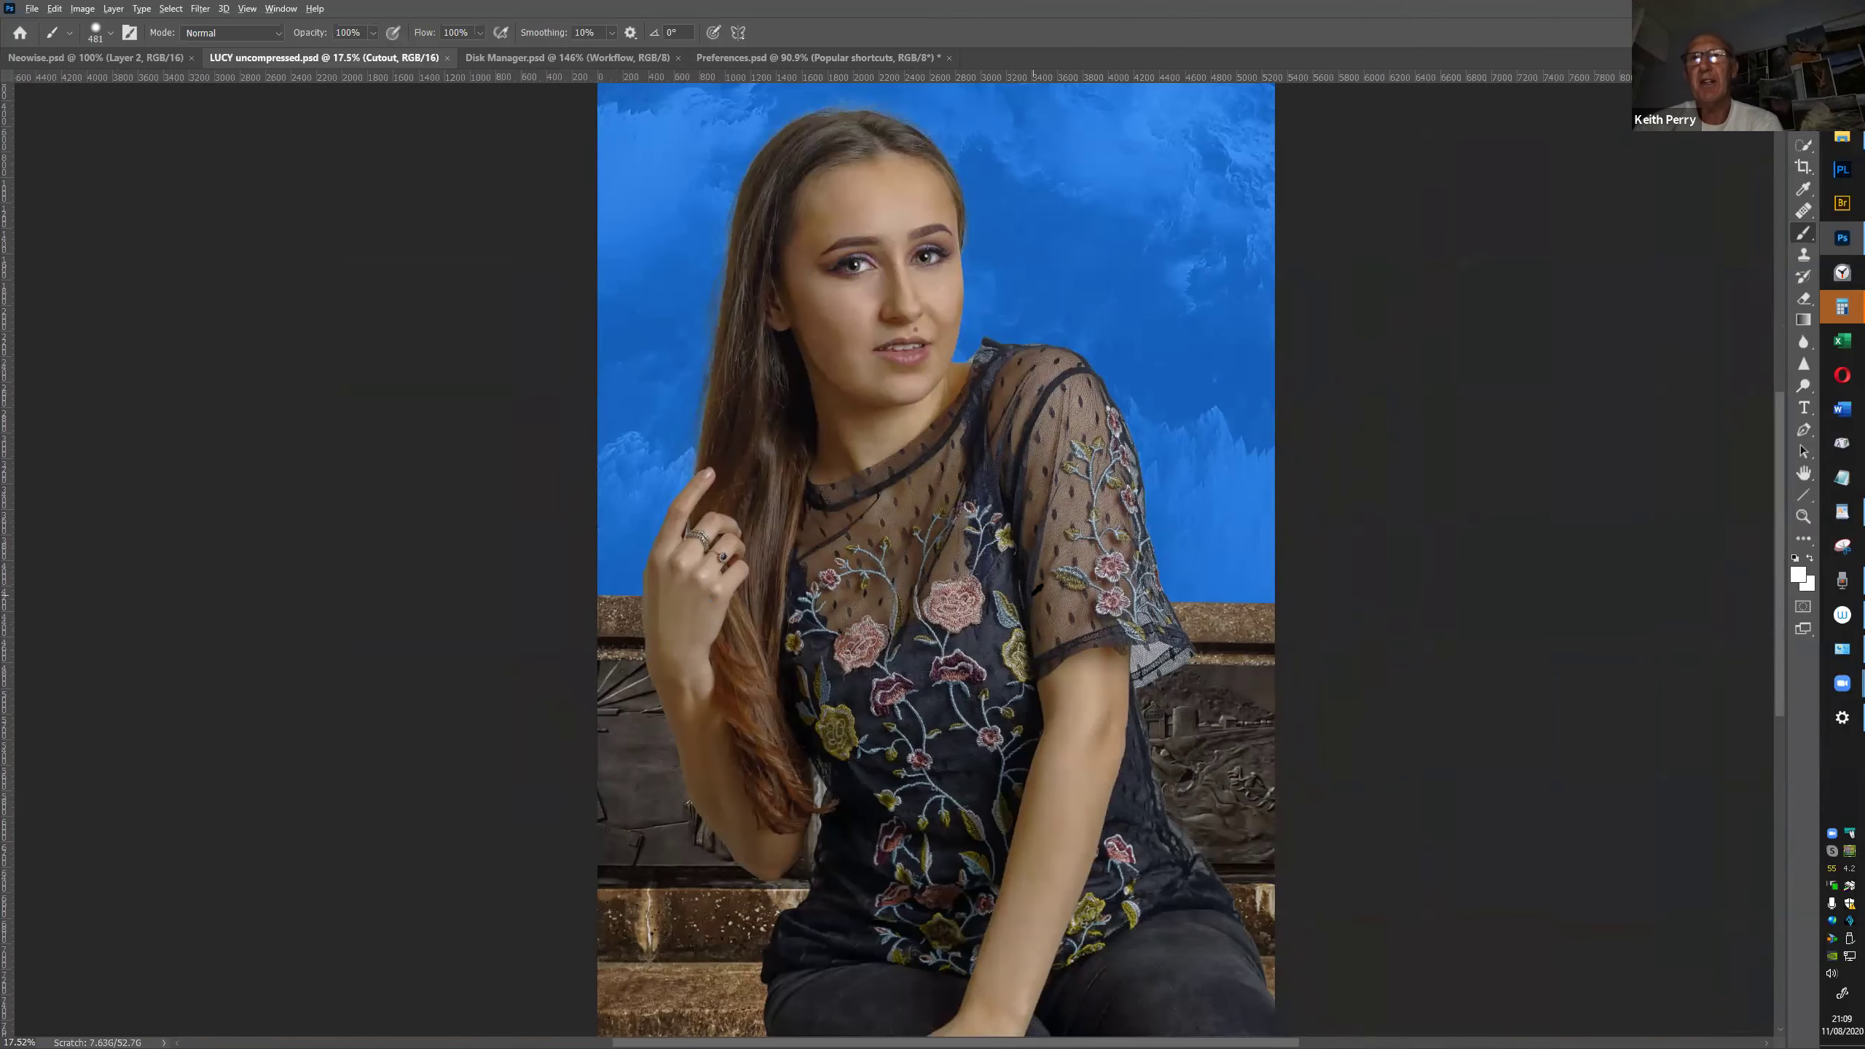
scroll(808, 603, down, 2)
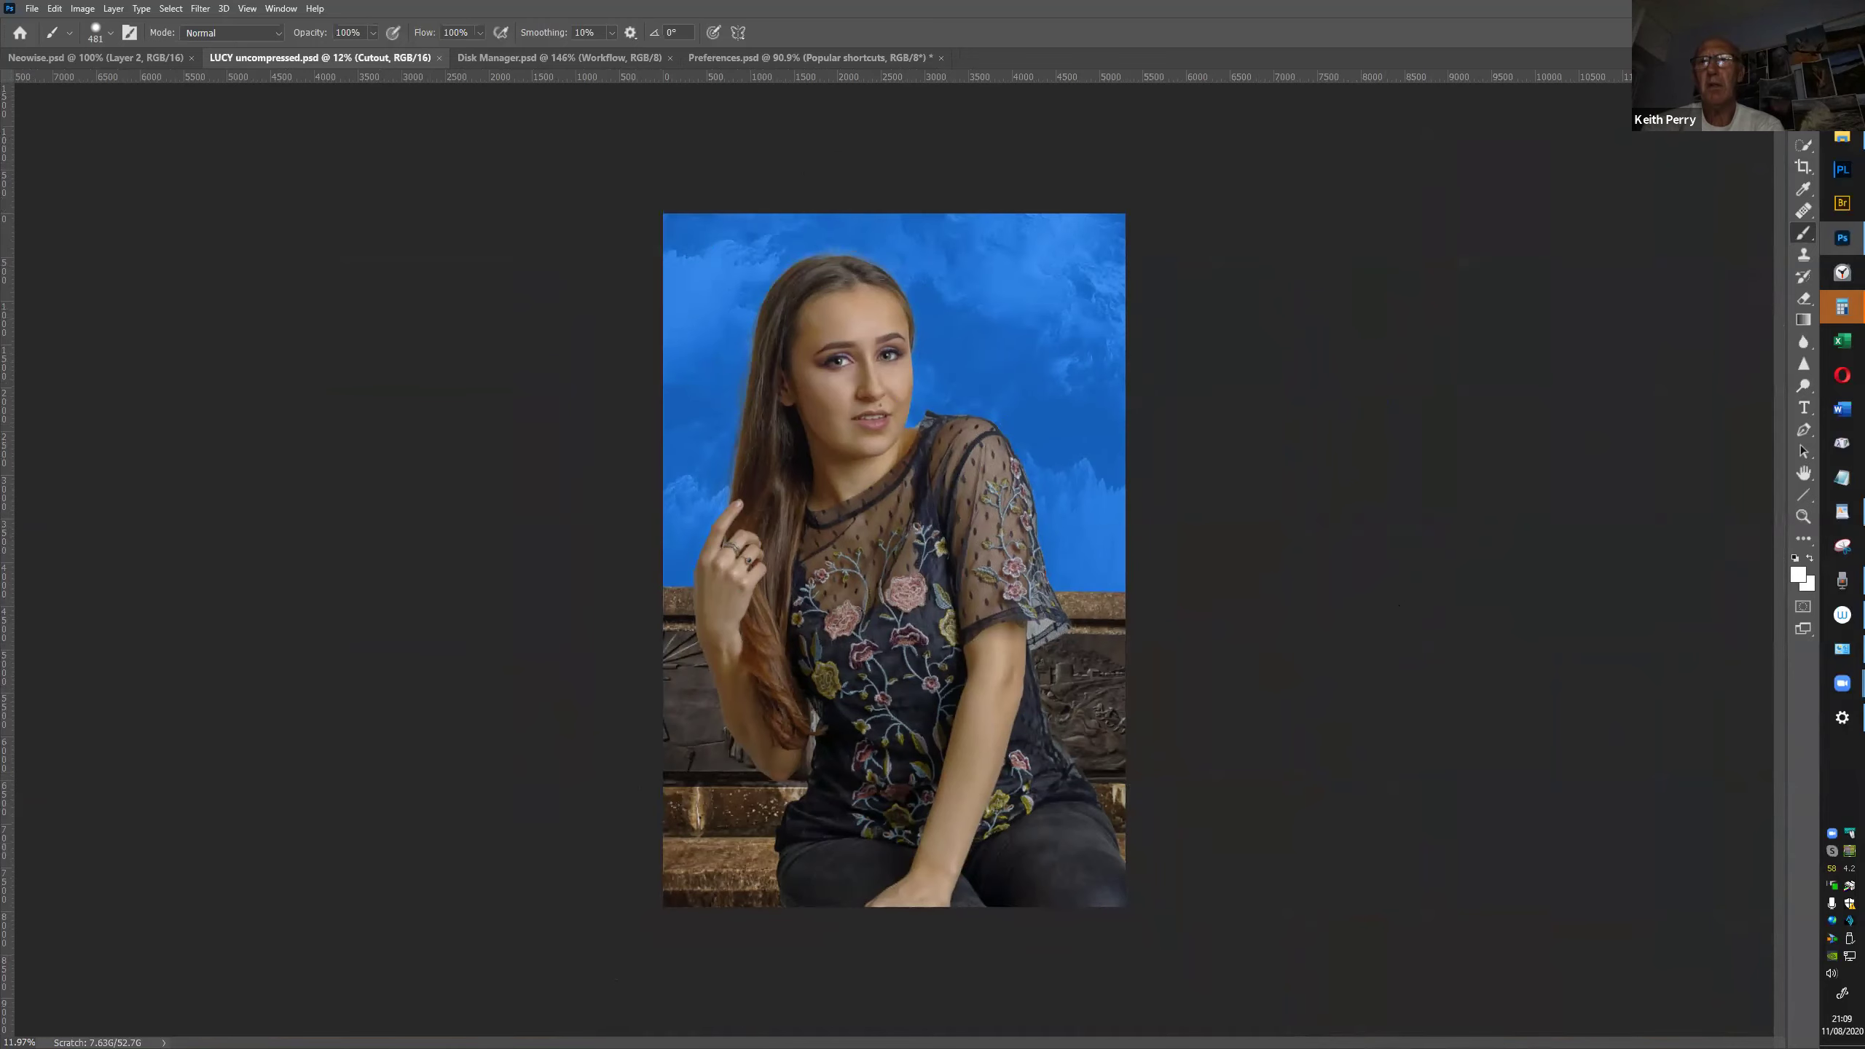
Switch to the Preferences.psd document, display its Brushes layer, and open and dismiss the brush picker on the canvas
click(828, 59)
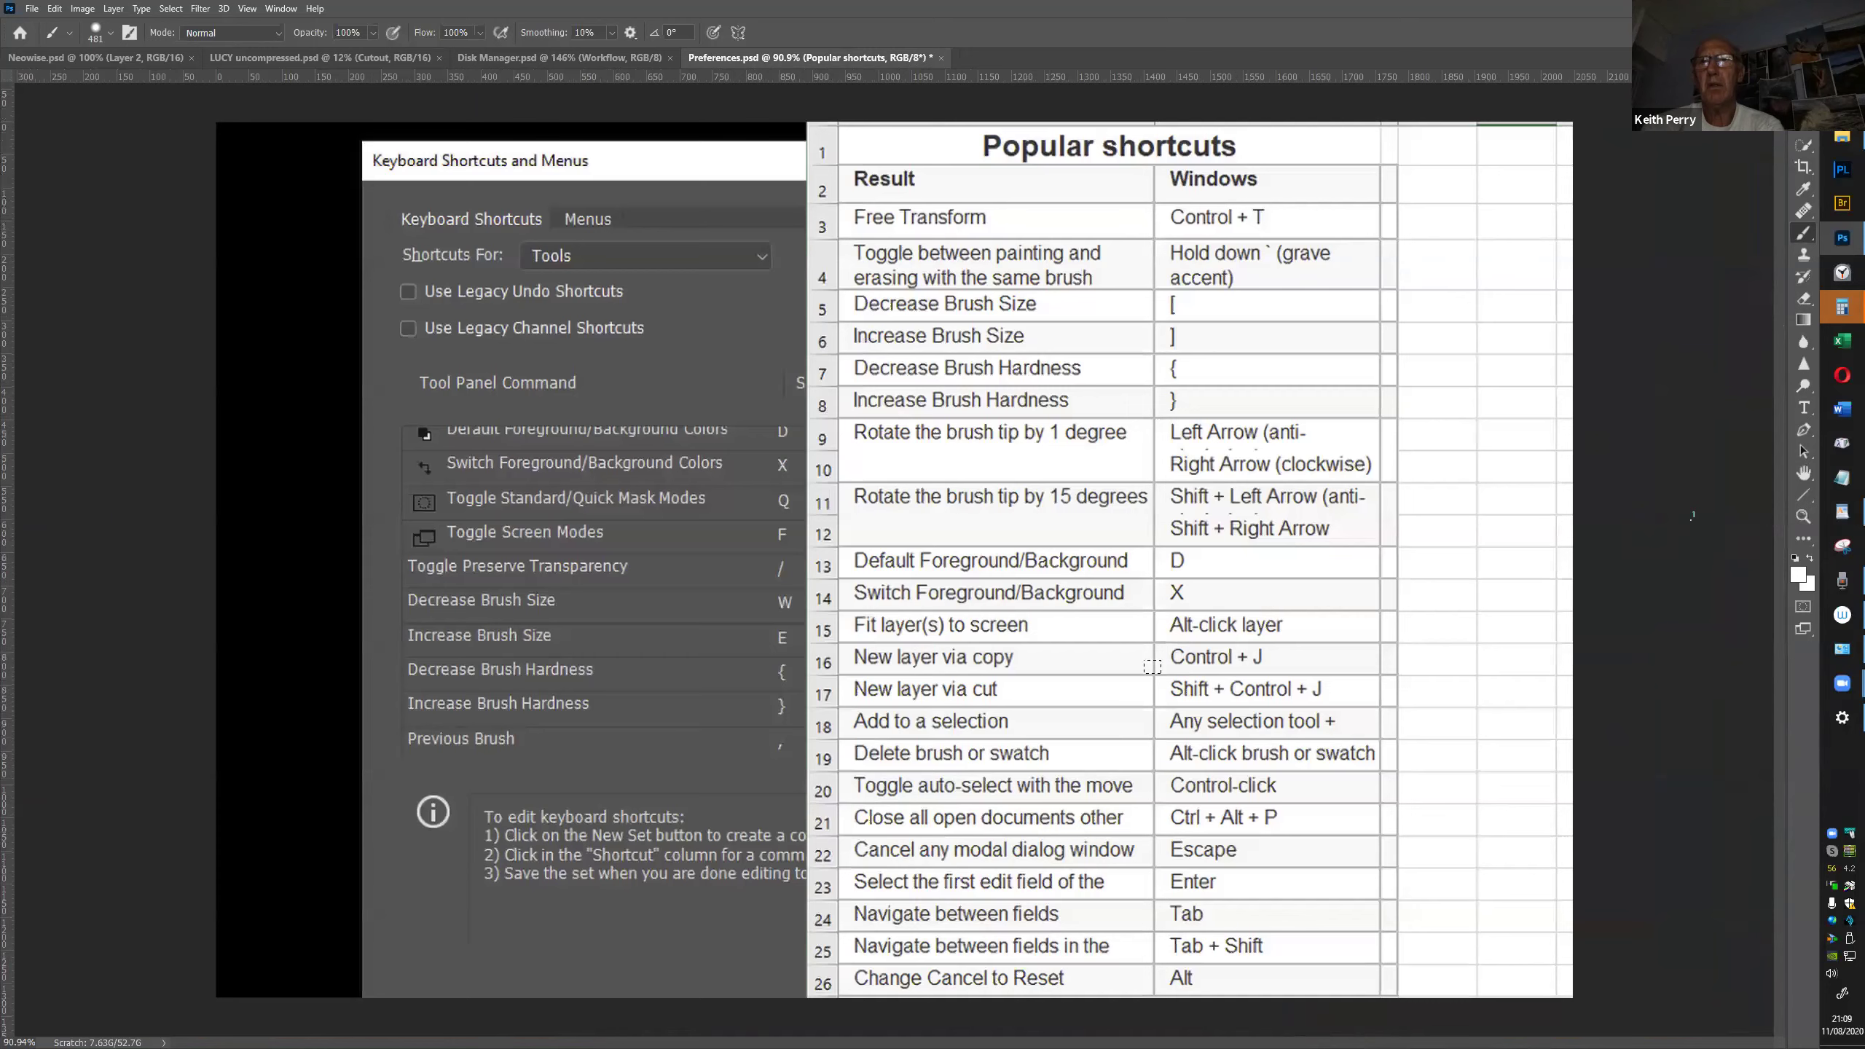
key(alt+[)
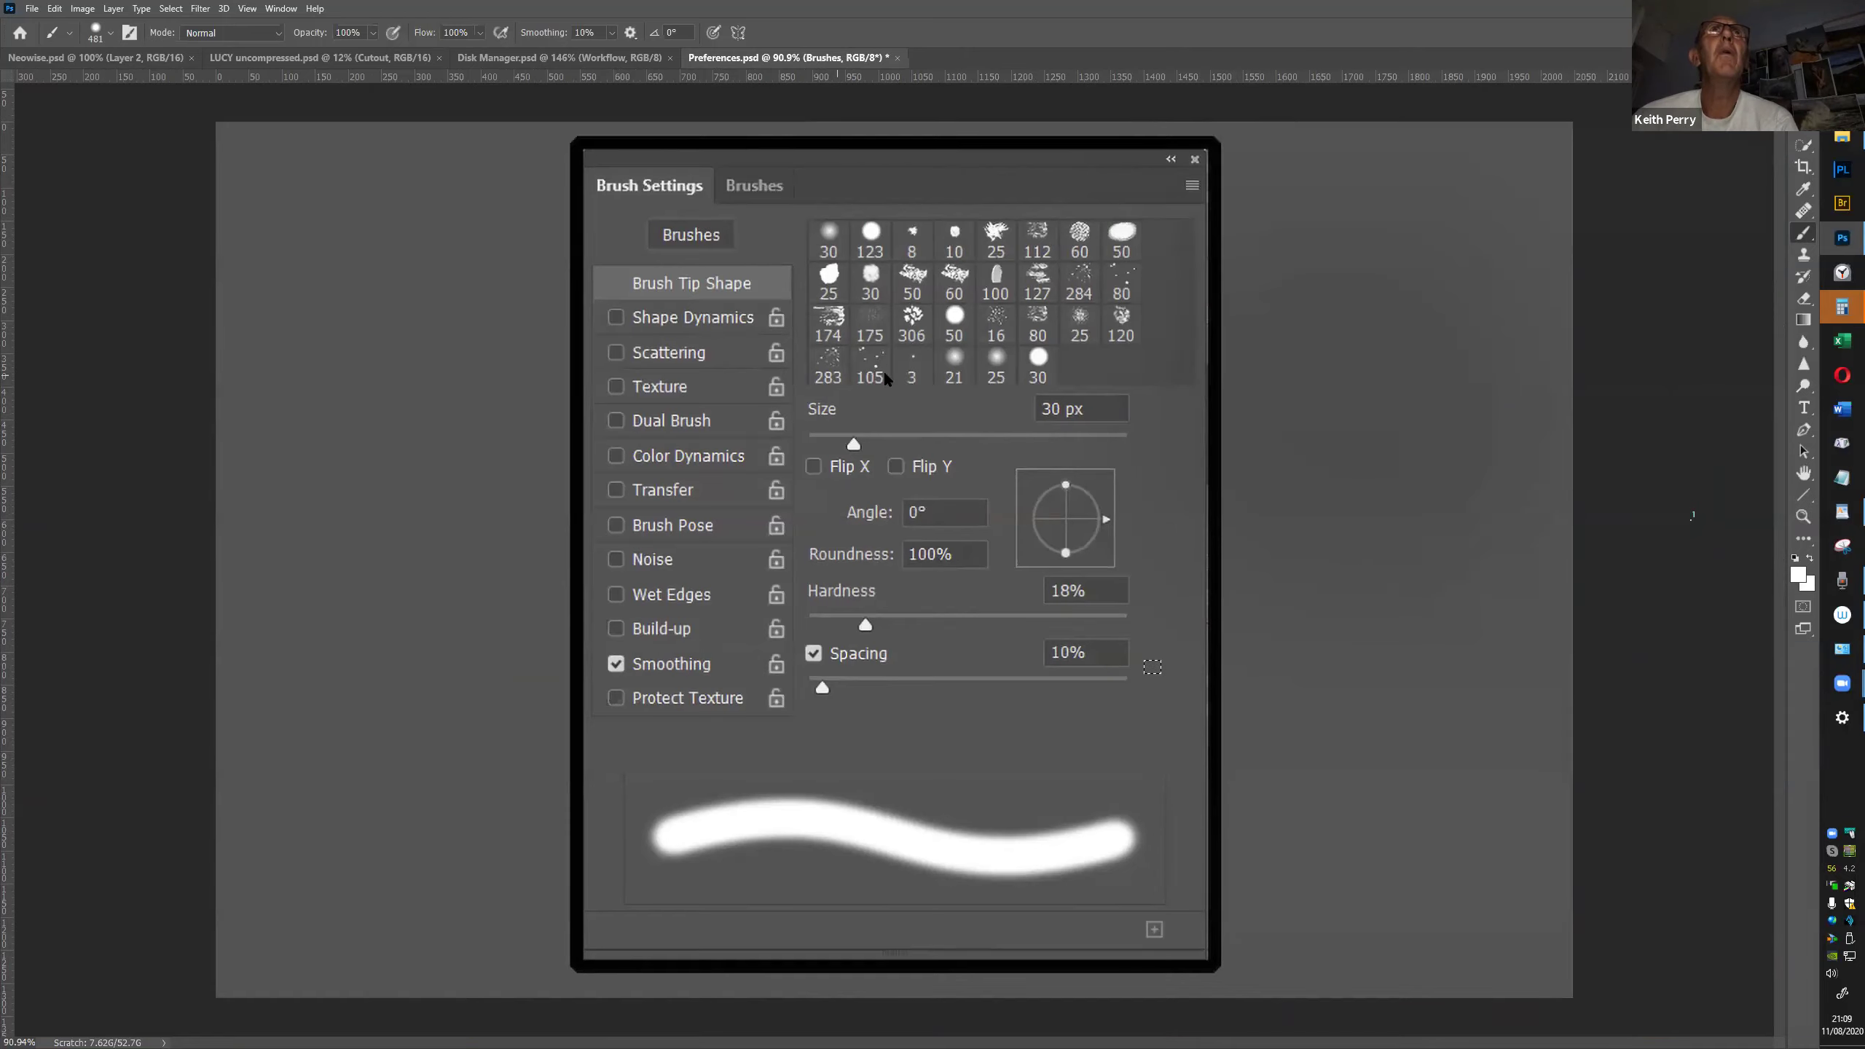
right_click(1131, 401)
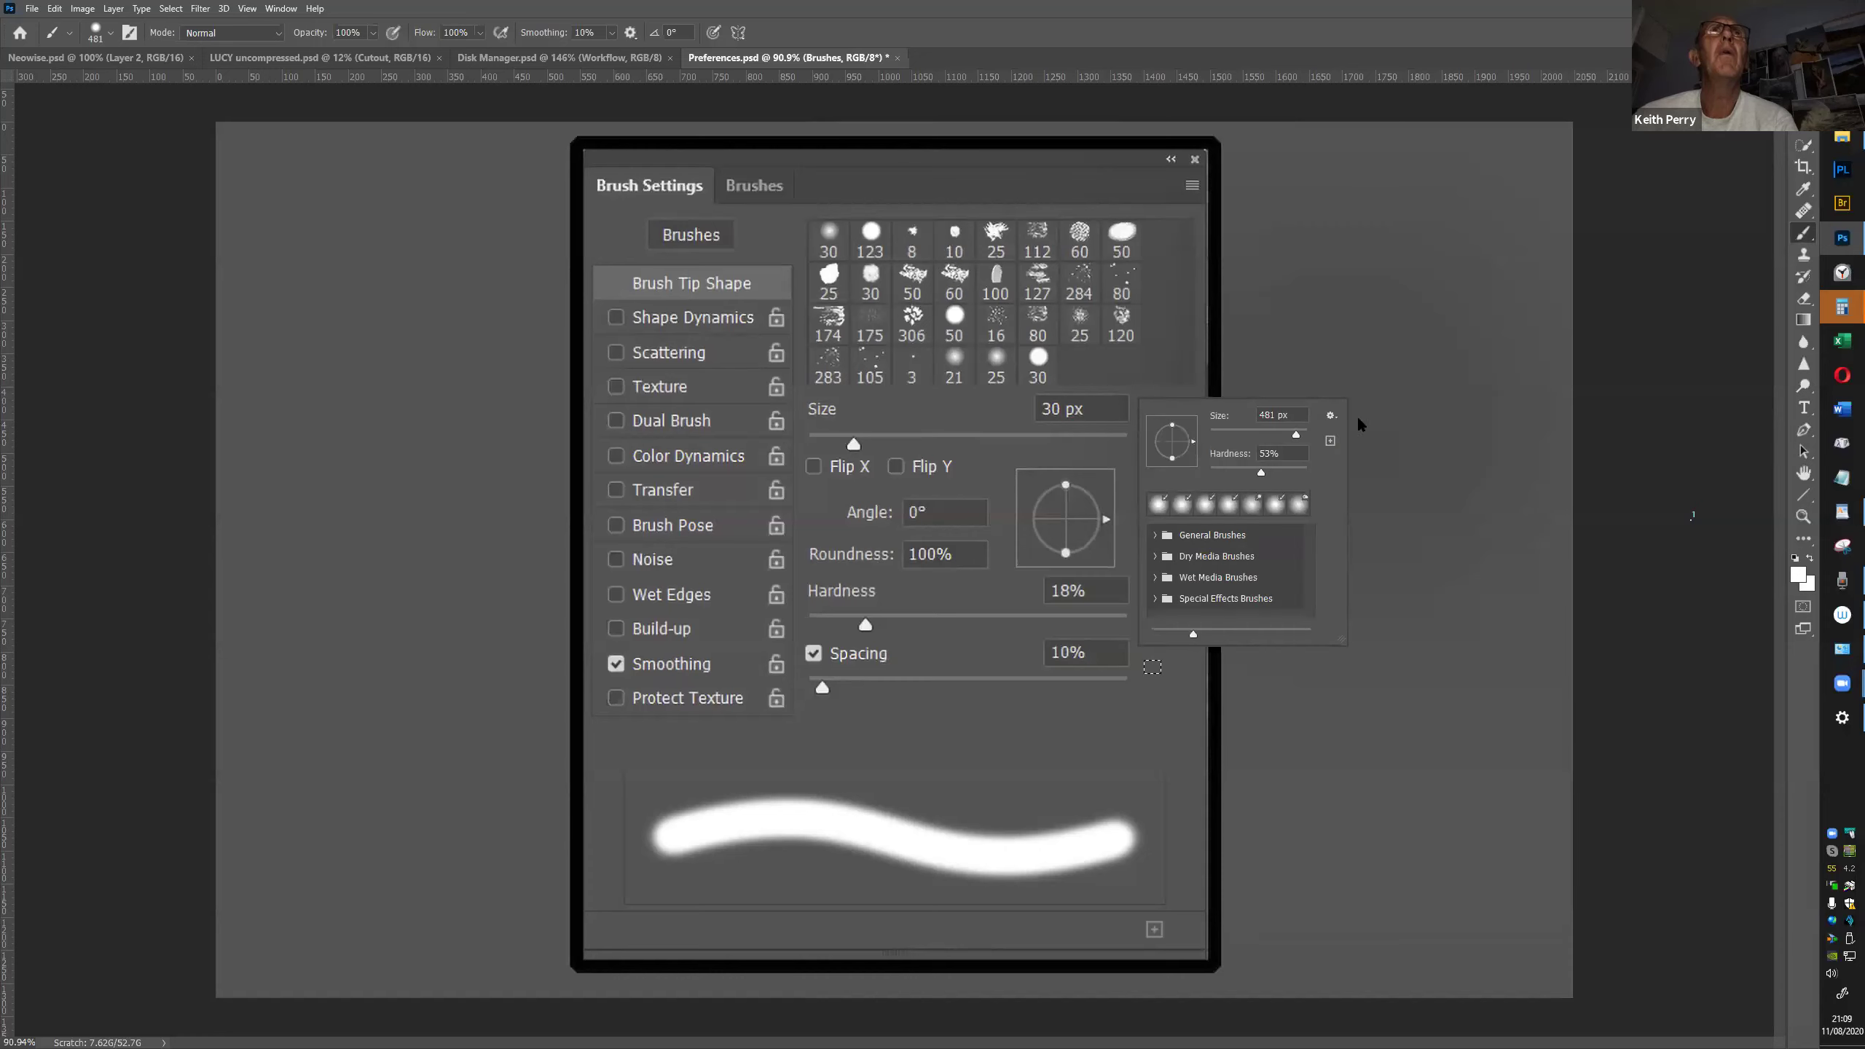
key(Escape)
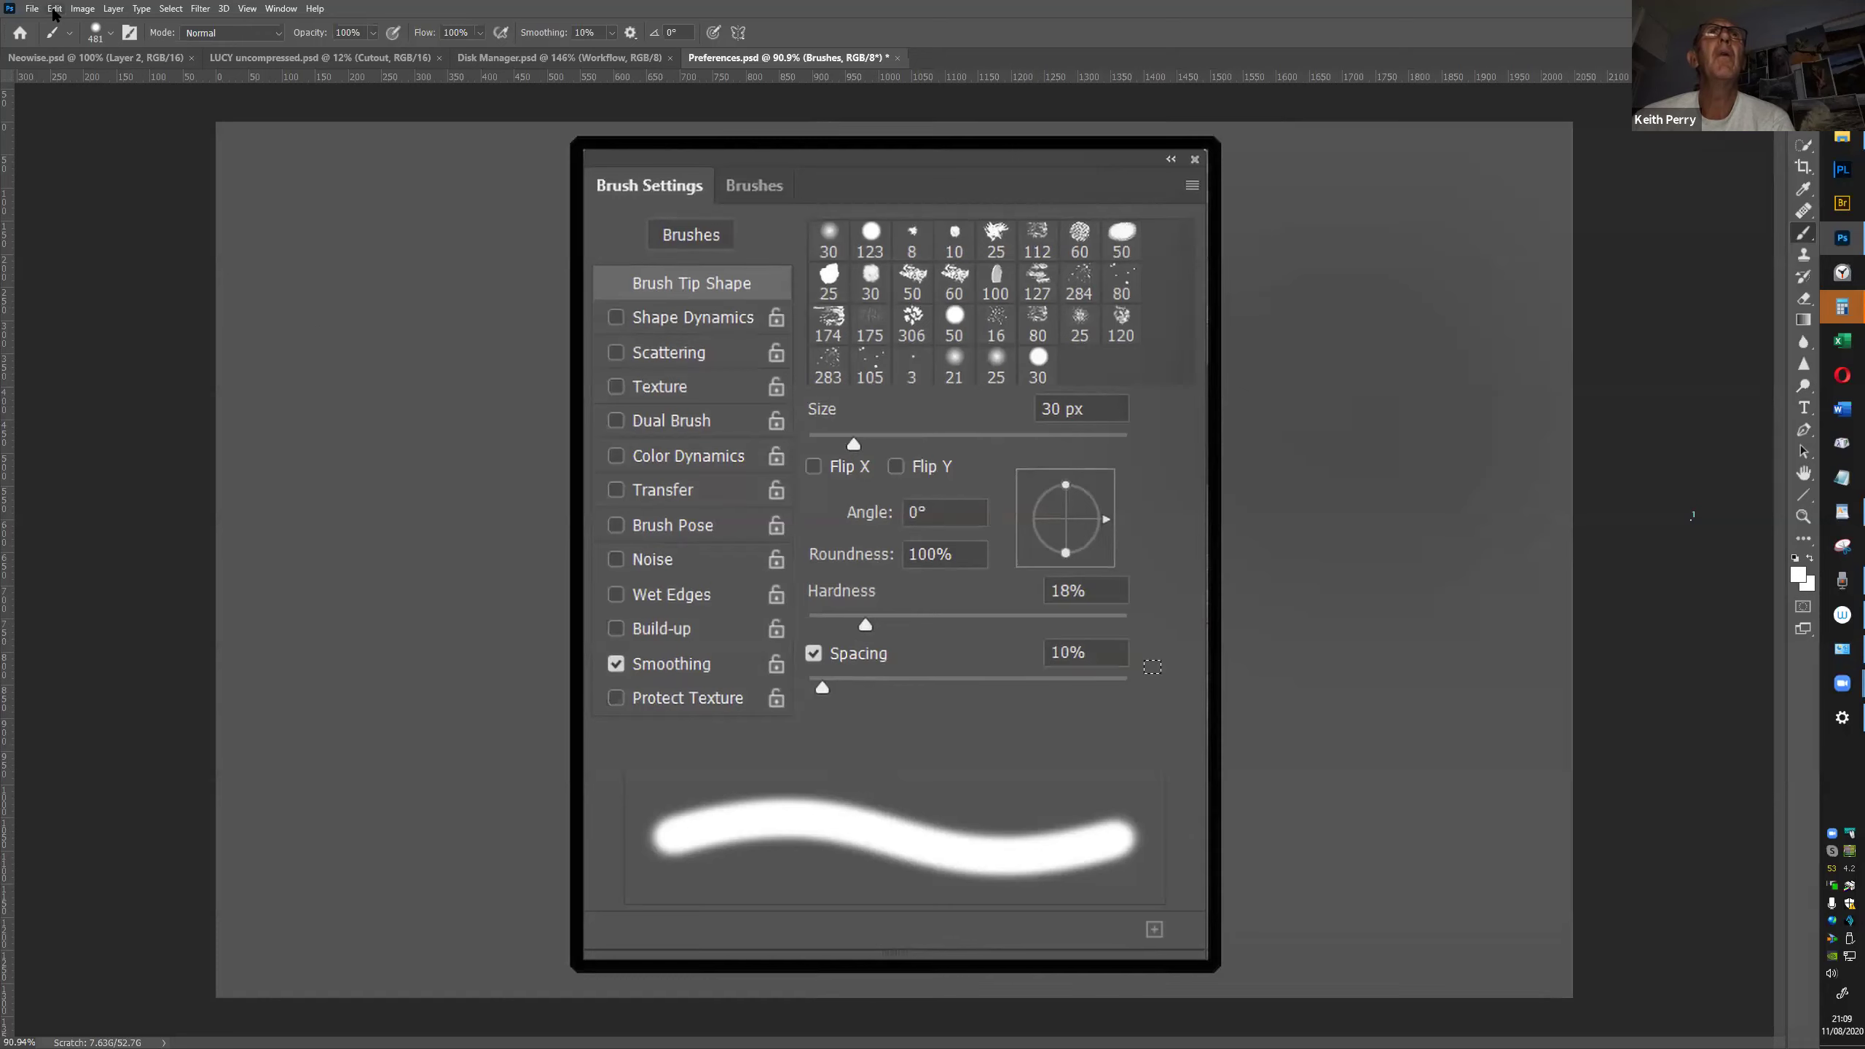
Open the live Brush Settings and move the floating window over the edge of the pictured settings
click(280, 8)
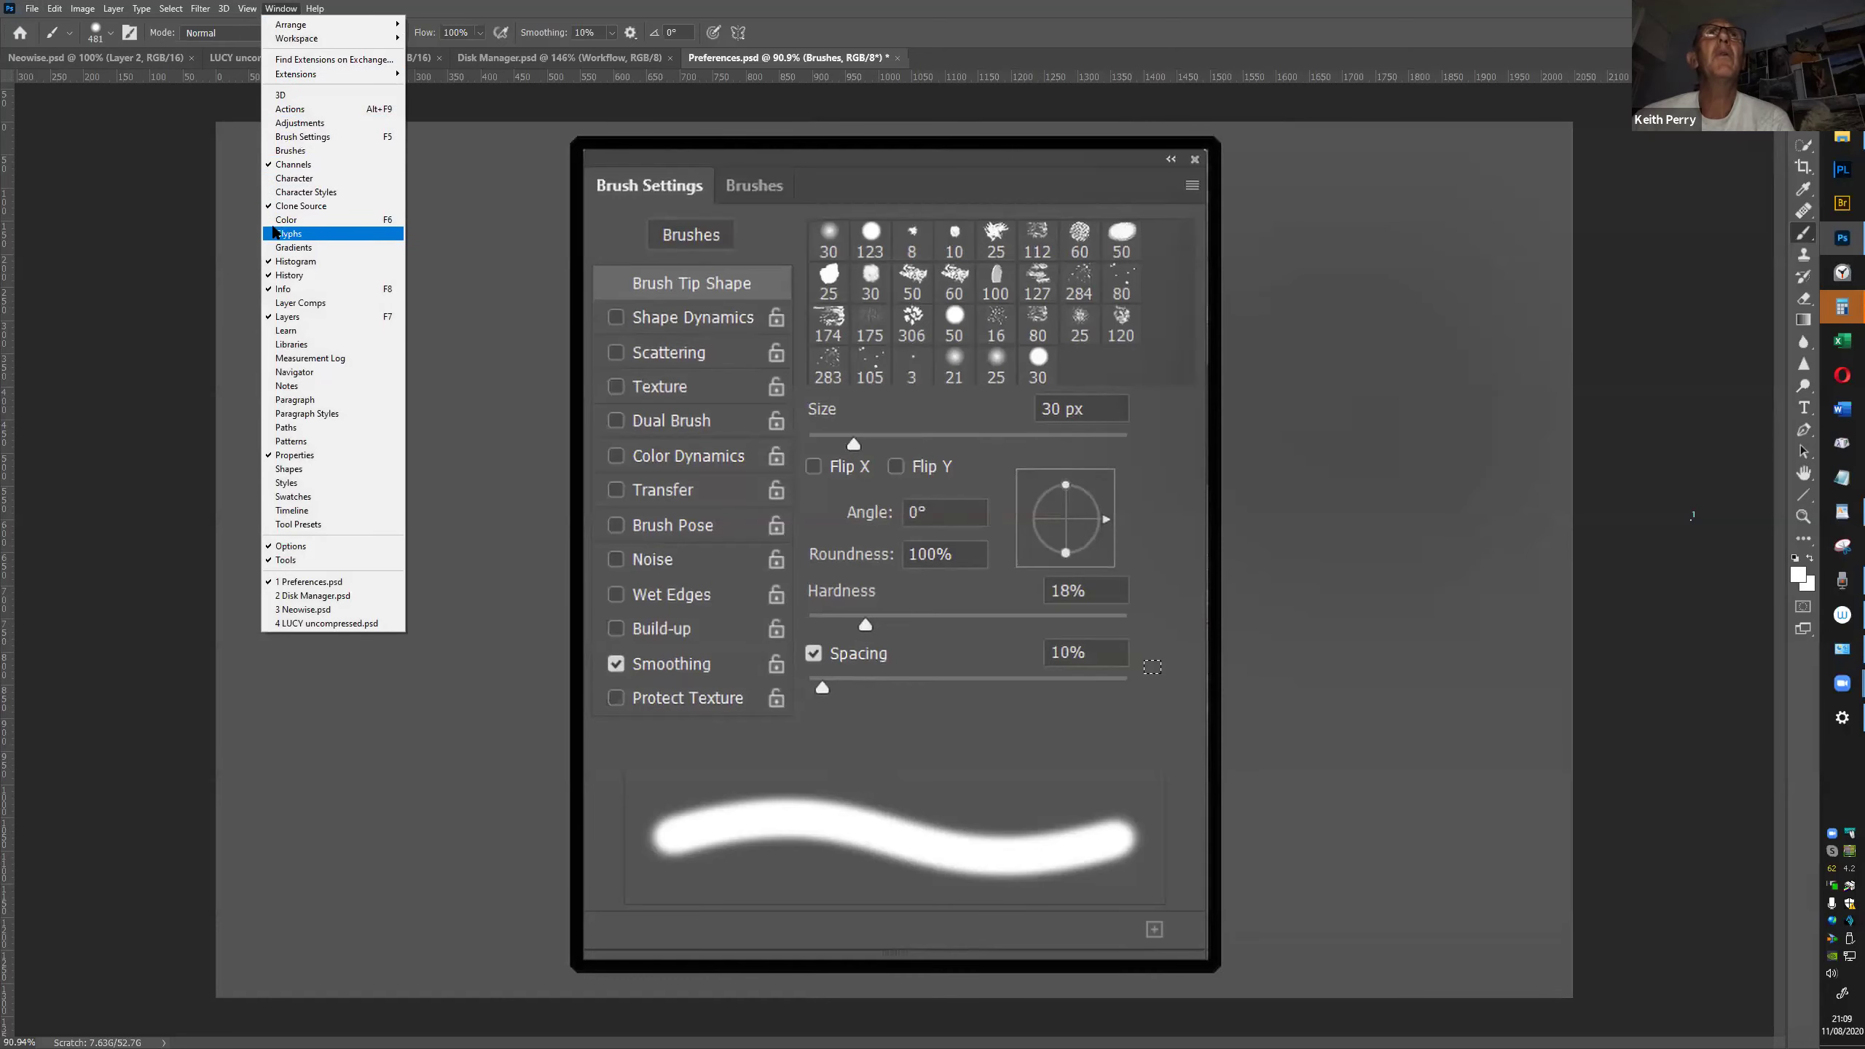
click(292, 153)
click(677, 106)
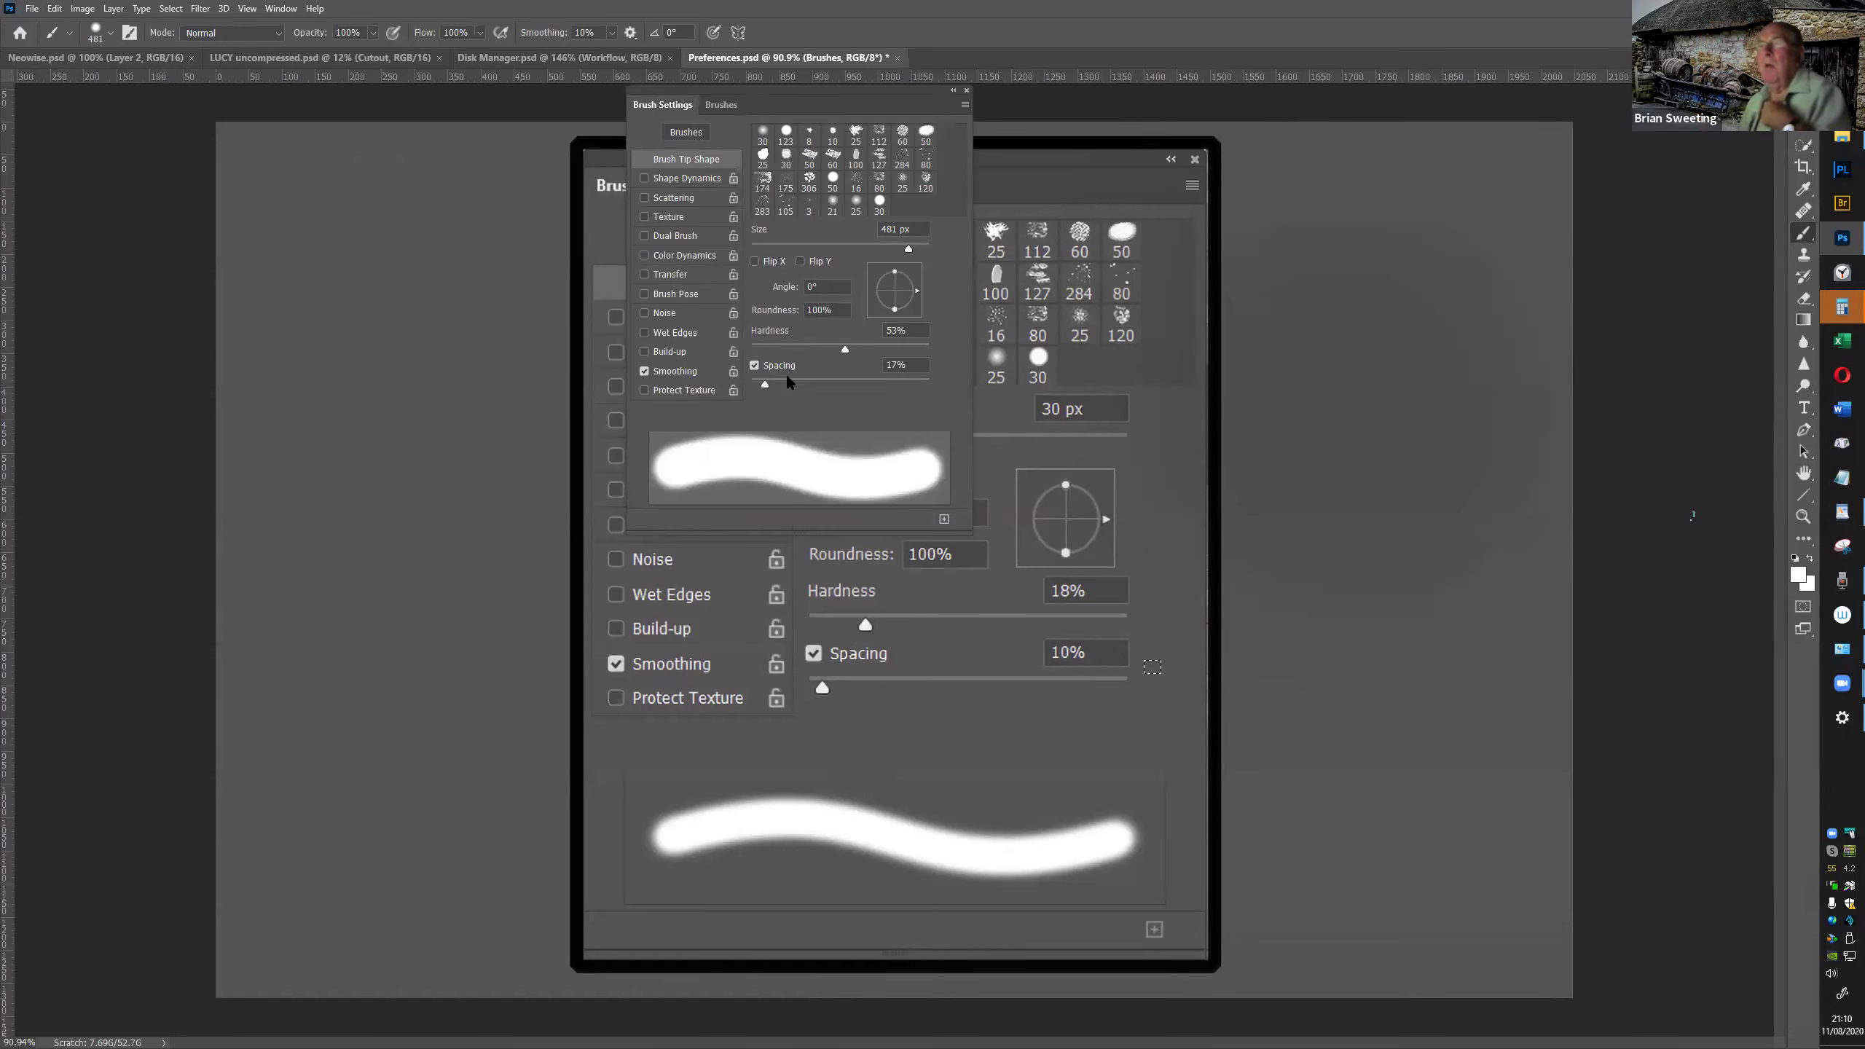
mouse_move(825, 106)
mouse_down()
mouse_move(1105, 262)
mouse_move(1225, 225)
mouse_up()
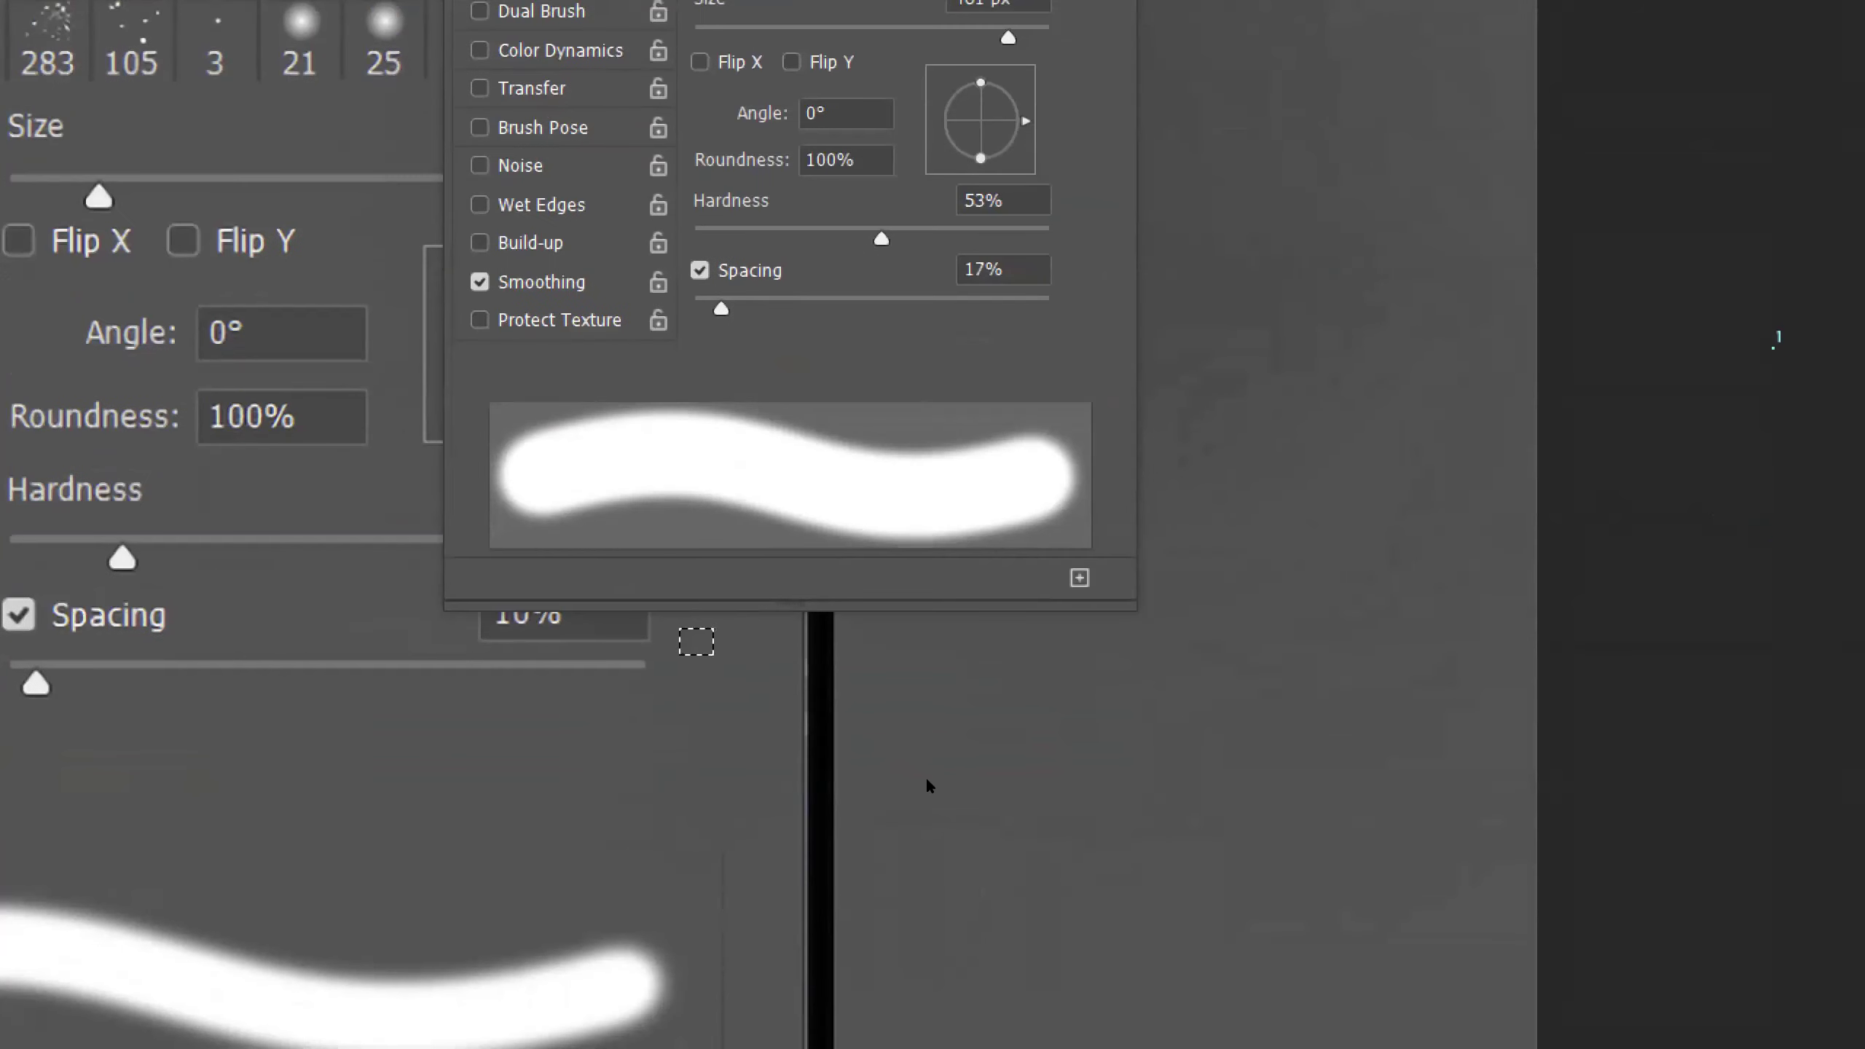
Raise the brush tip spacing to 34% and 68%, and lower it gradually to 1% to compare the stroke previews
mouse_move(1163, 506)
mouse_down()
mouse_move(1338, 509)
mouse_move(1182, 508)
mouse_up()
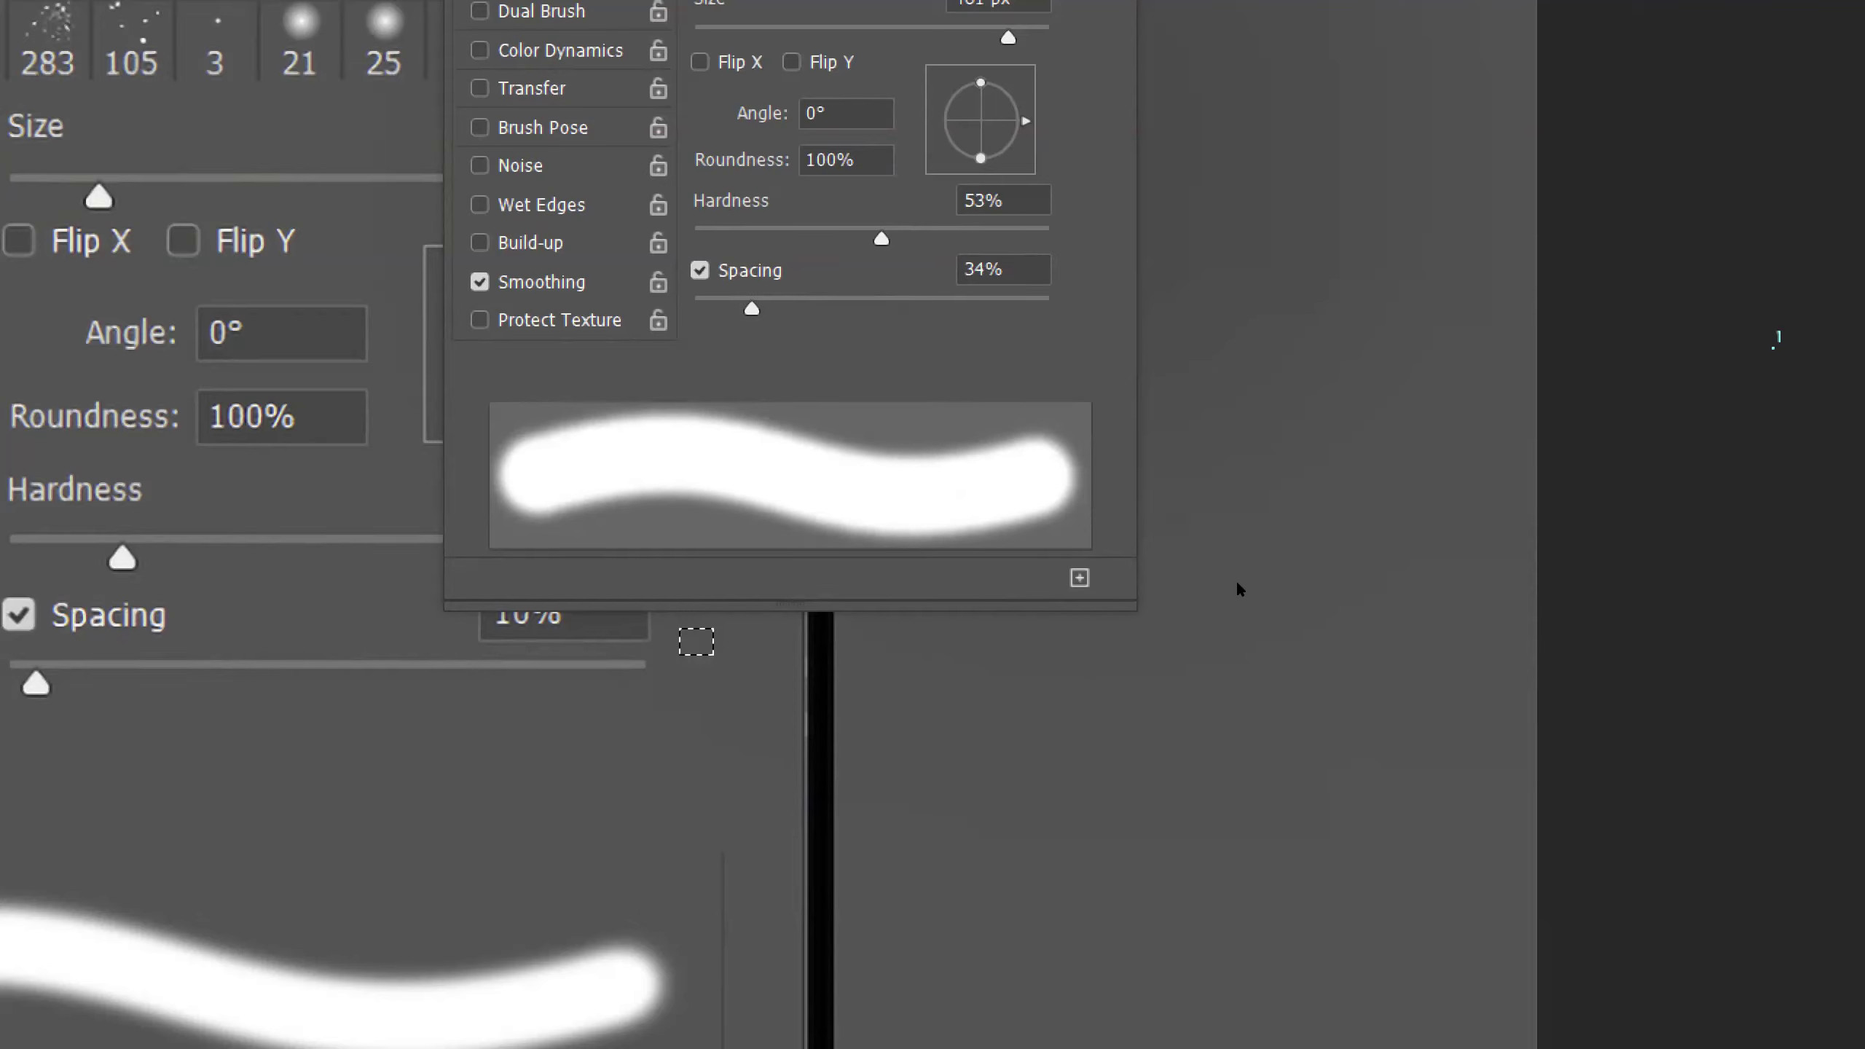
drag(1187, 509, 1213, 504)
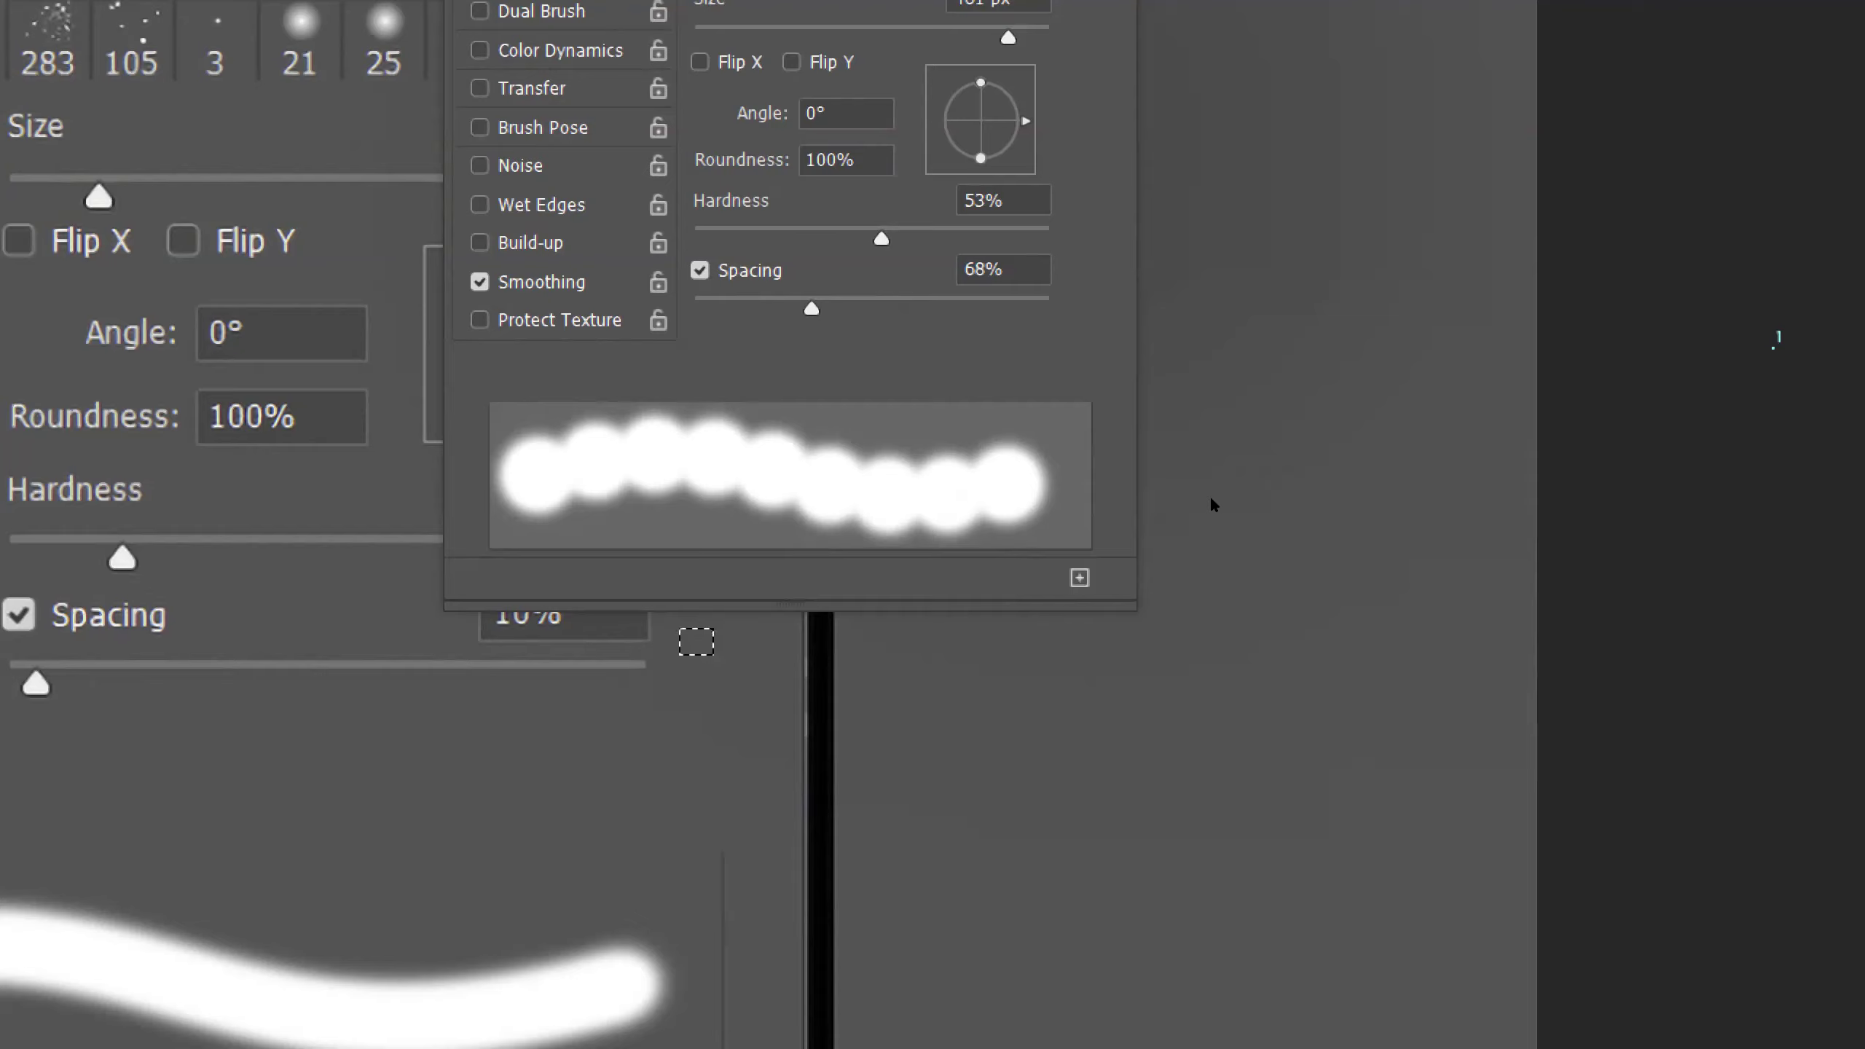
key(Down)
key(Down)
key(Down)
key(Down)
key(Down)
key(Down)
key(Down)
key(Down)
key(Down)
key(Down)
key(Down)
key(Down)
key(Down)
key(Down)
key(Down)
key(Down)
key(Down)
key(Down)
key(Down)
key(Down)
key(Down)
key(Down)
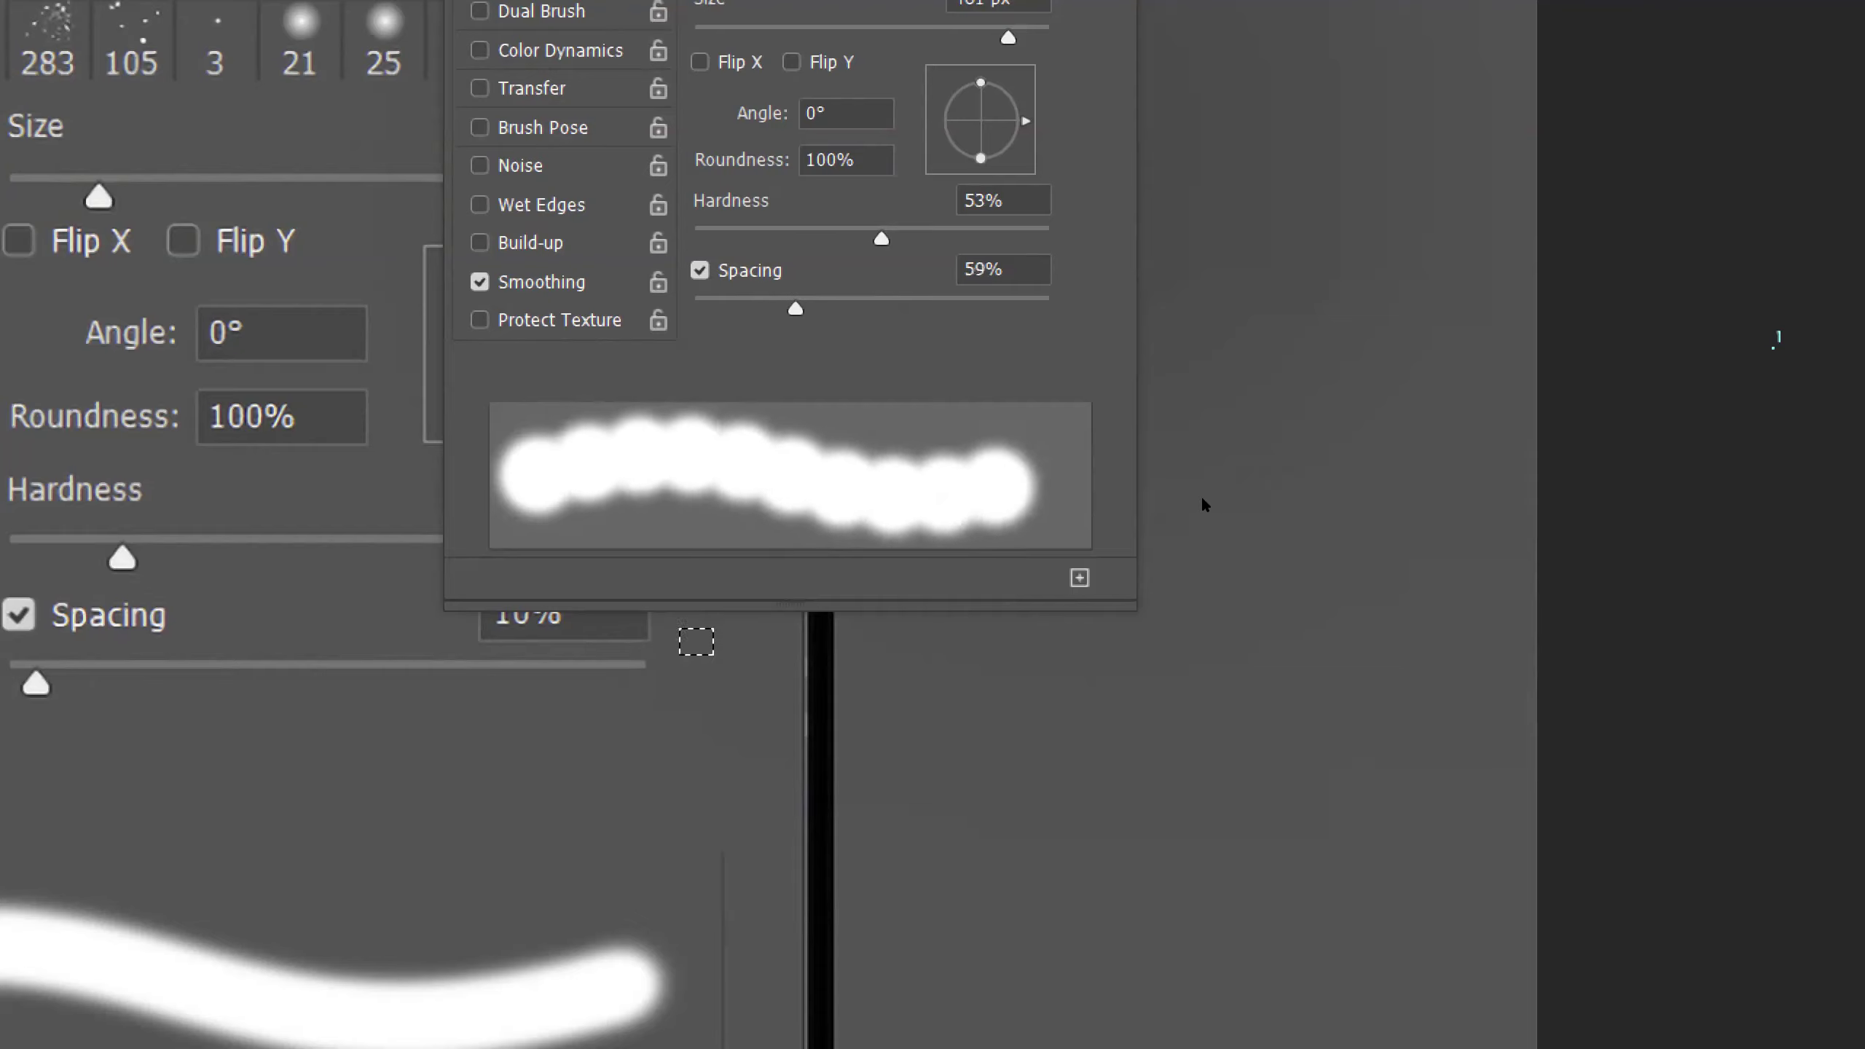
key(Down)
key(Down)
key(Down)
key(Down)
key(Down)
key(Down)
key(Down)
key(Down)
key(Down)
key(Down)
key(Down)
key(Down)
key(Down)
key(Down)
key(Down)
key(Down)
key(Down)
key(Down)
key(Down)
key(Down)
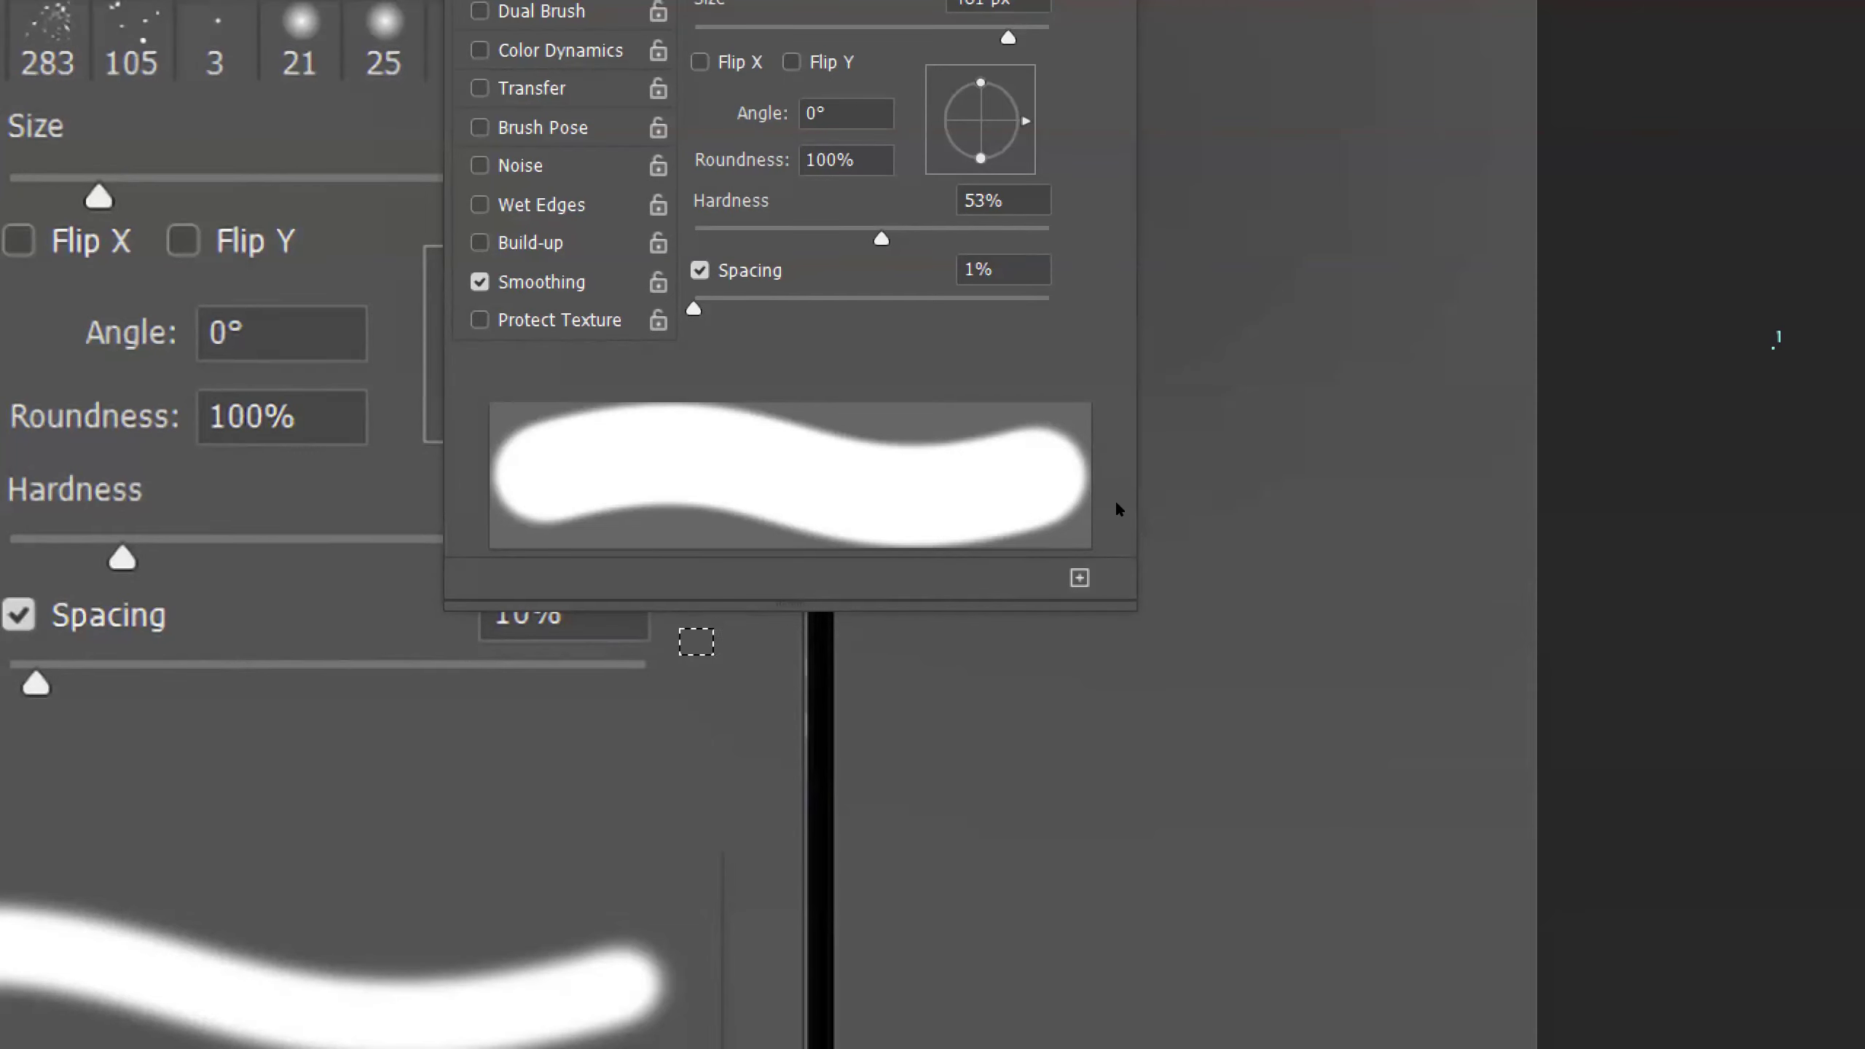
Set the brush spacing to 16%, choose the soft round 30 tip with 0% hardness, and close the Brush Settings
drag(693, 309, 720, 309)
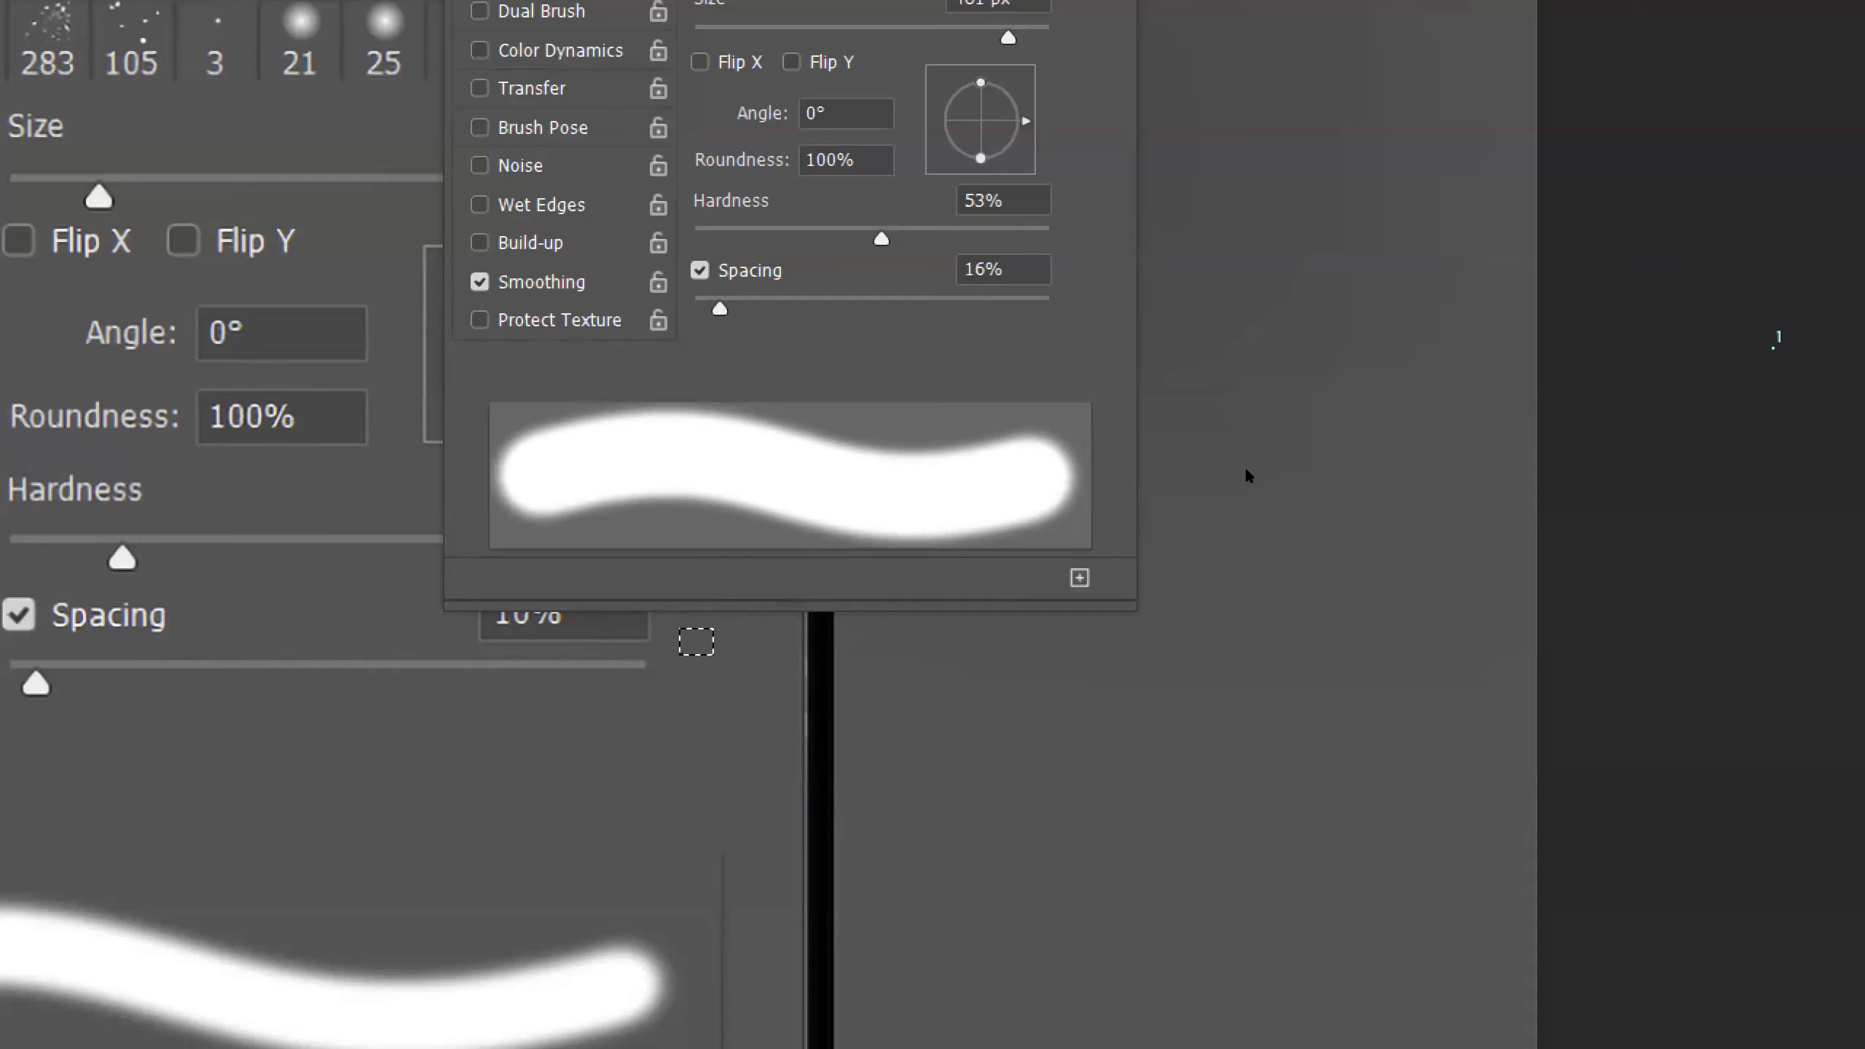
drag(1246, 468, 1143, 467)
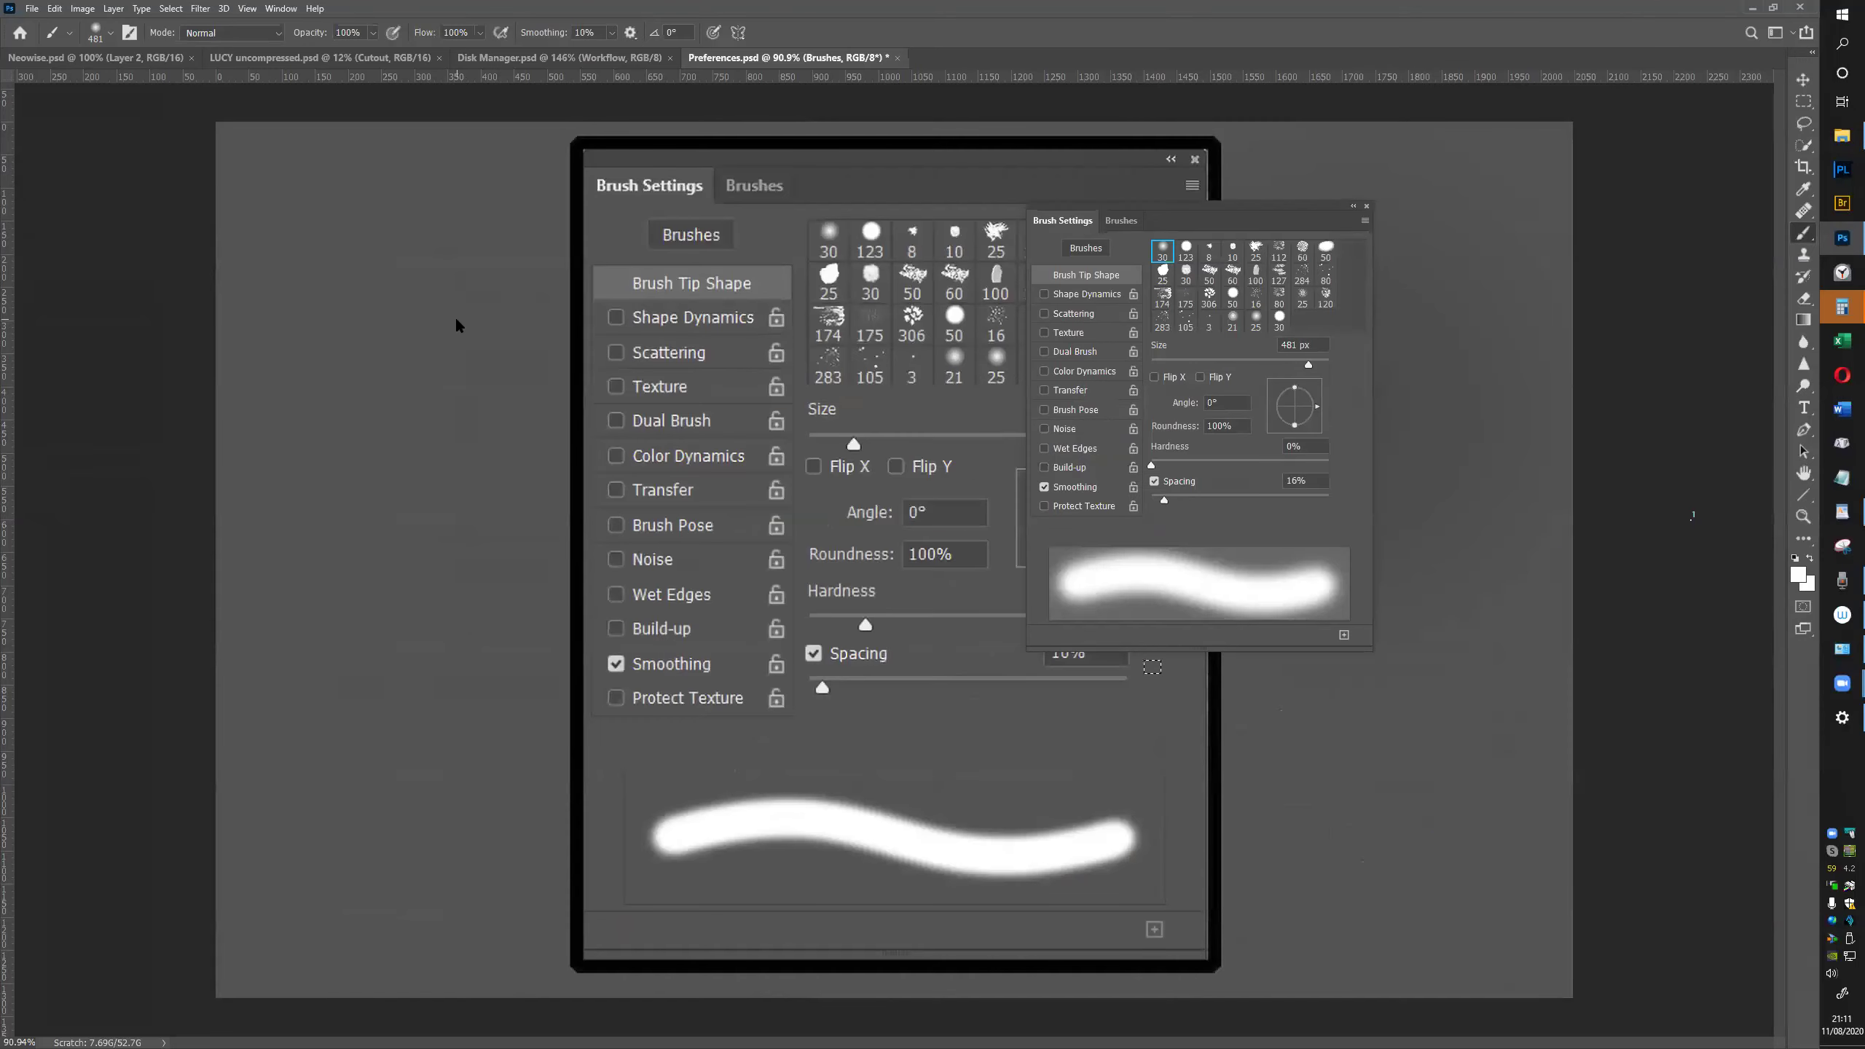
click(1366, 206)
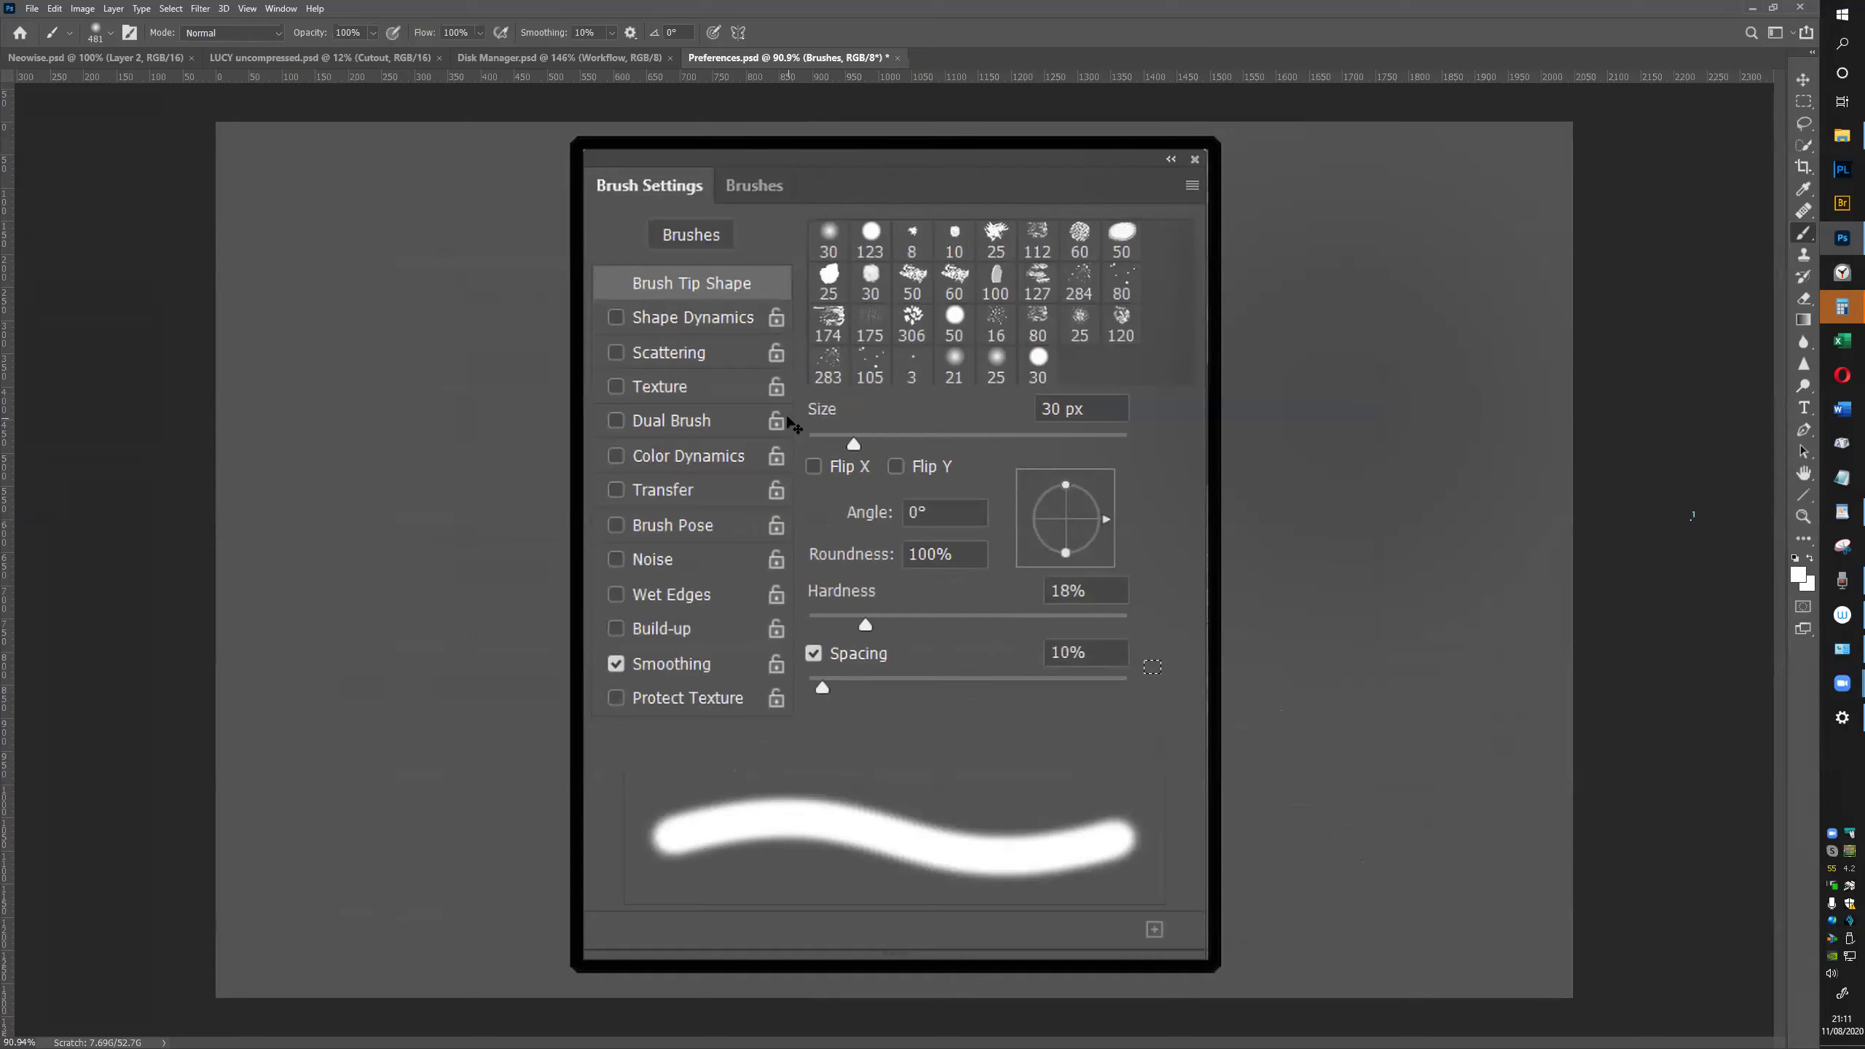
Create a 903 × 584 px document at 72 ppi and open its Image Size settings with Preserve Details 2.0 resampling in percent
key(ctrl+n)
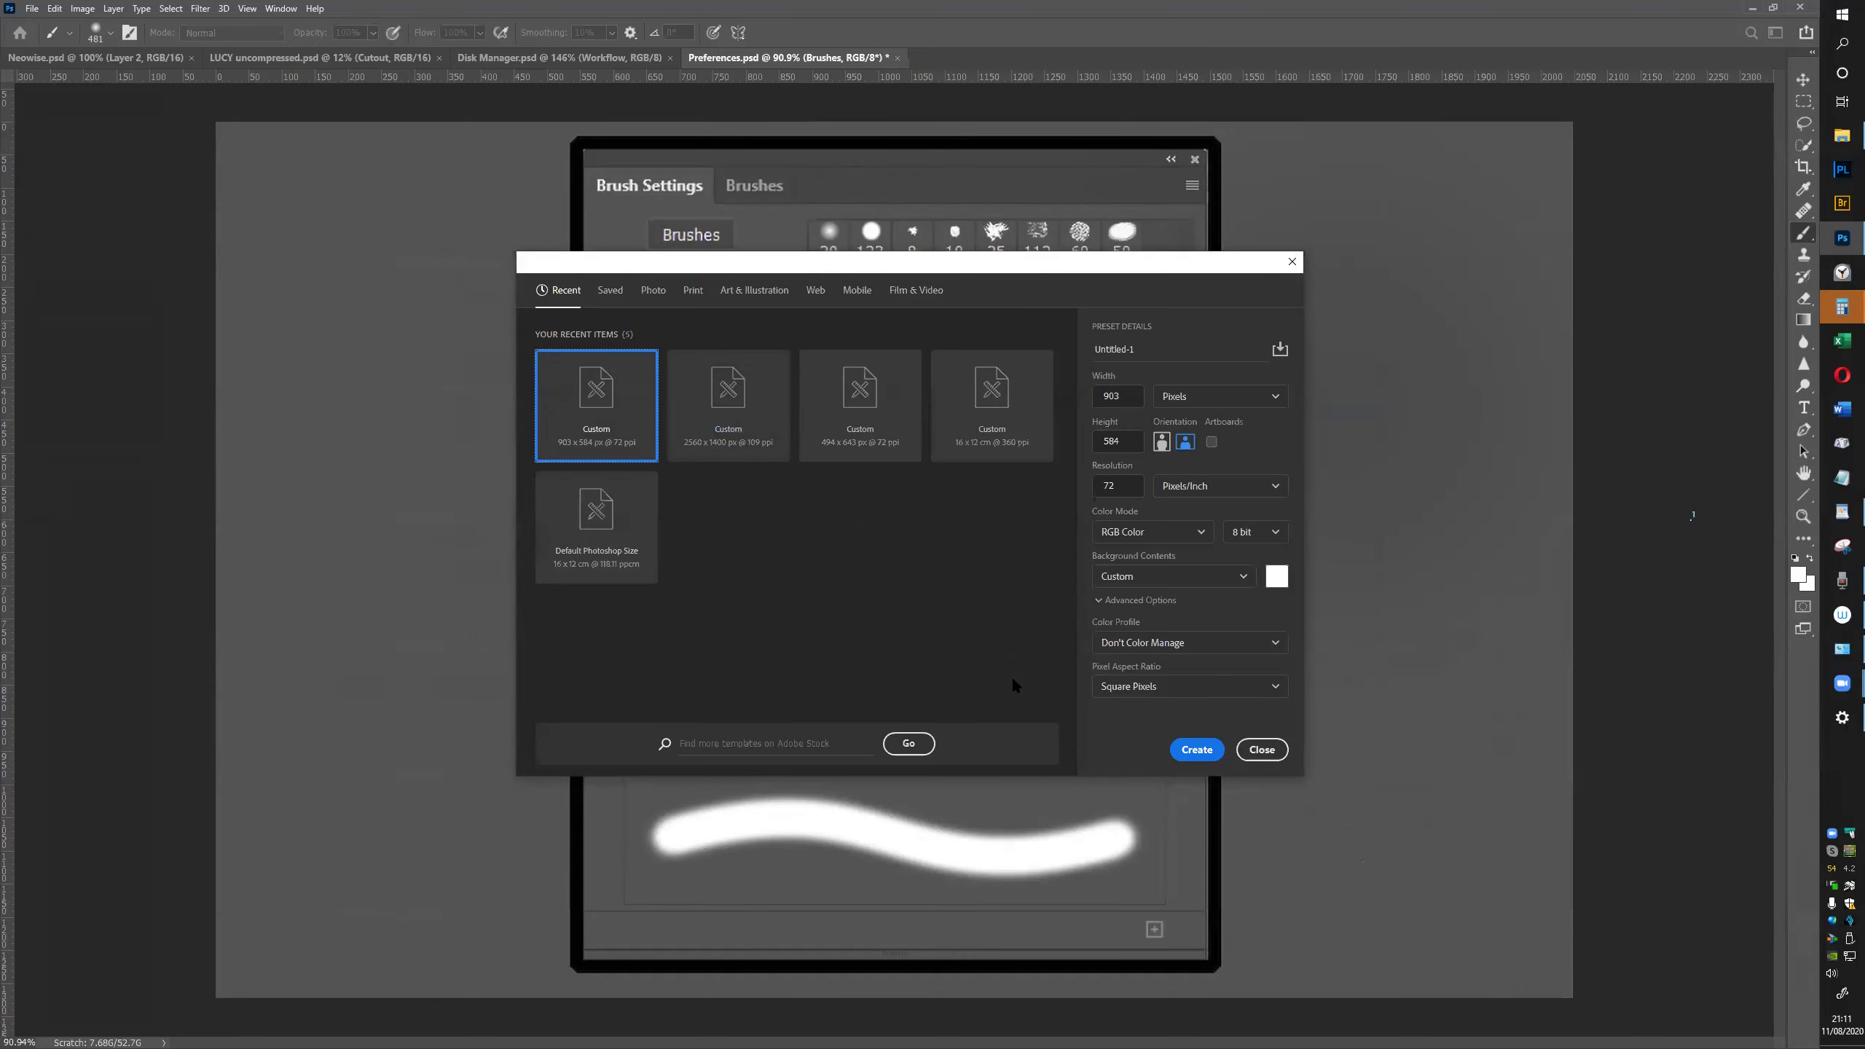
click(1198, 750)
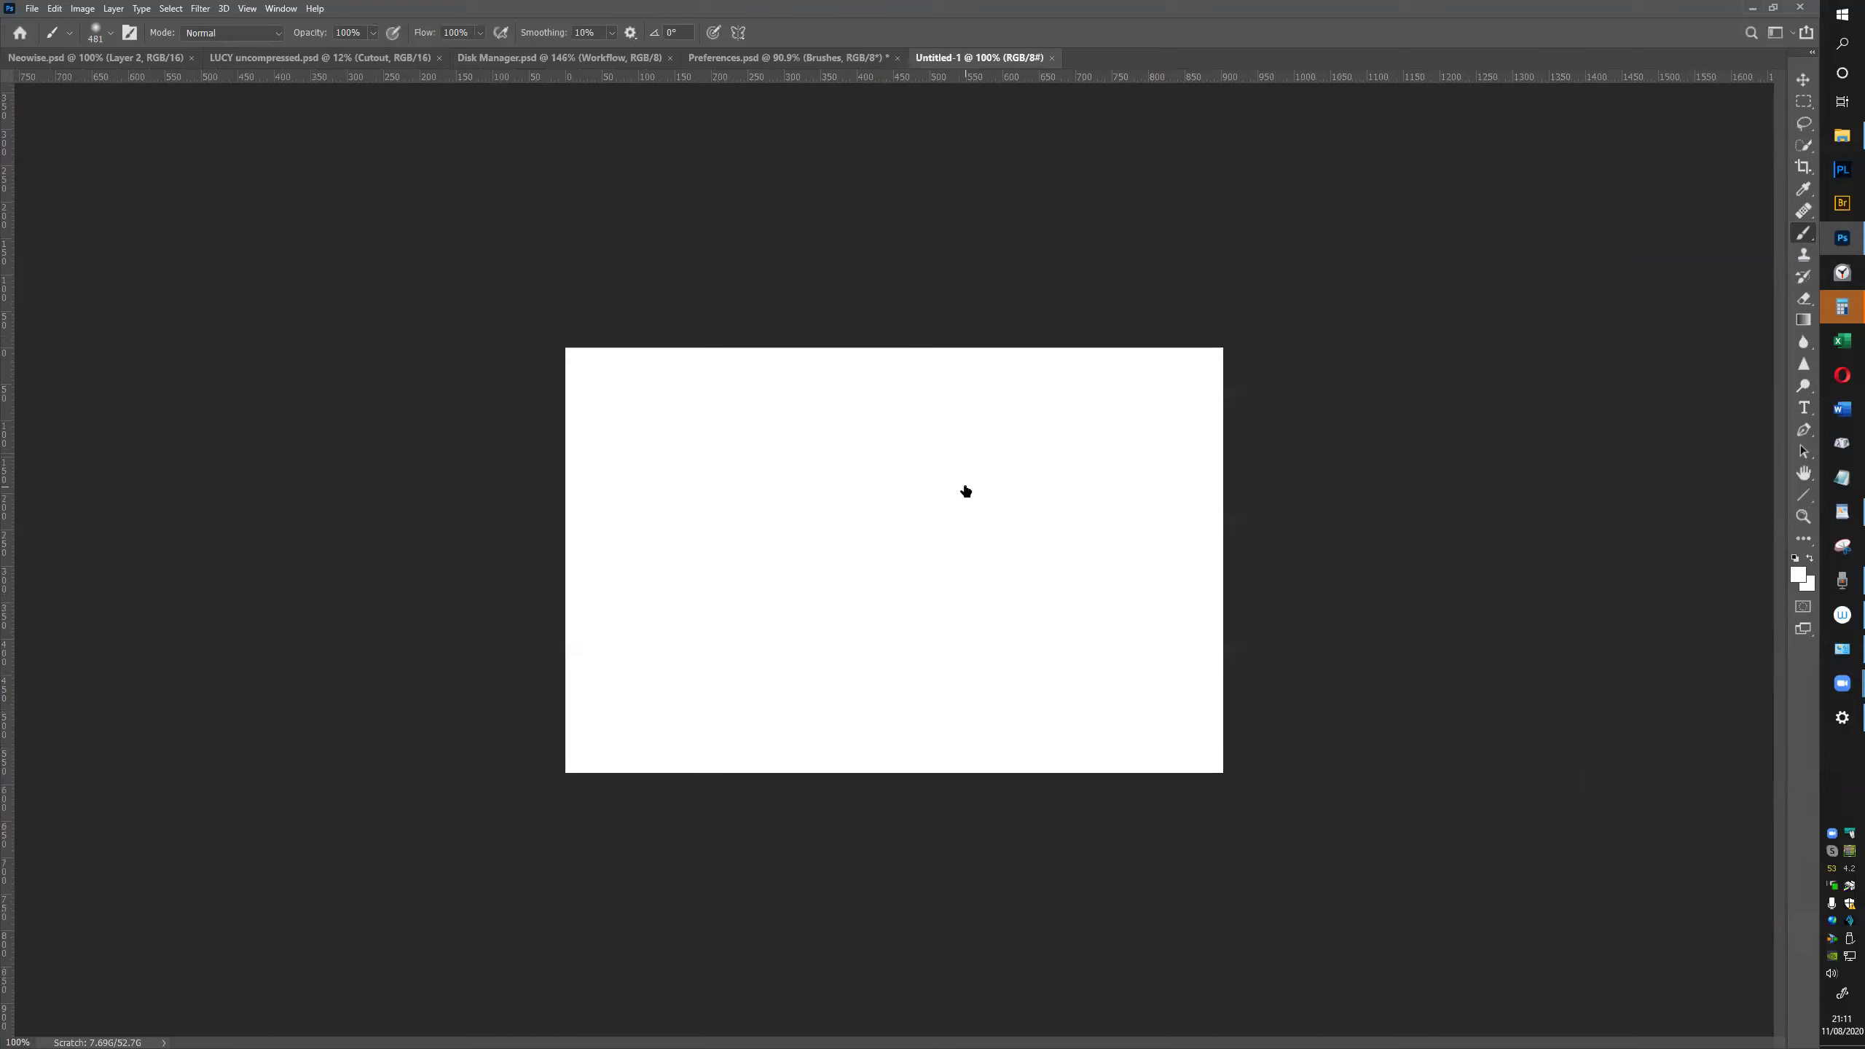
key(ctrl+alt+i)
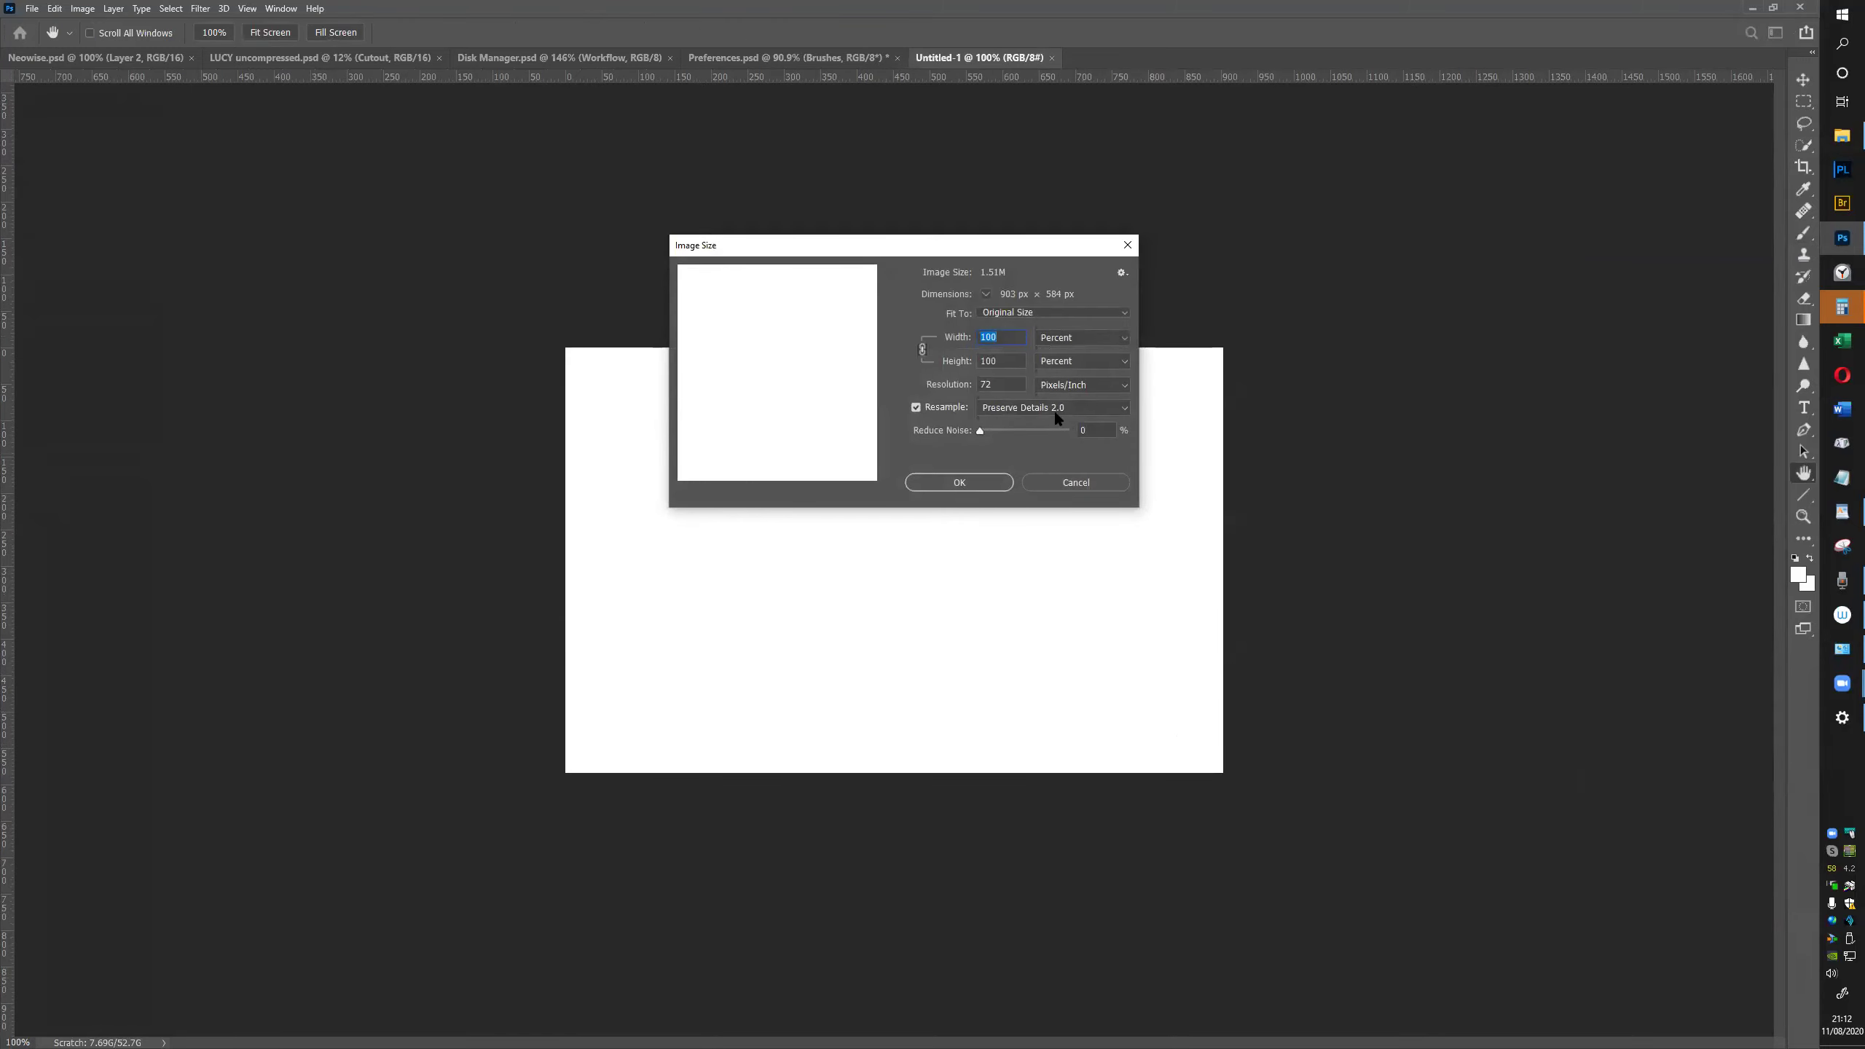
click(1128, 409)
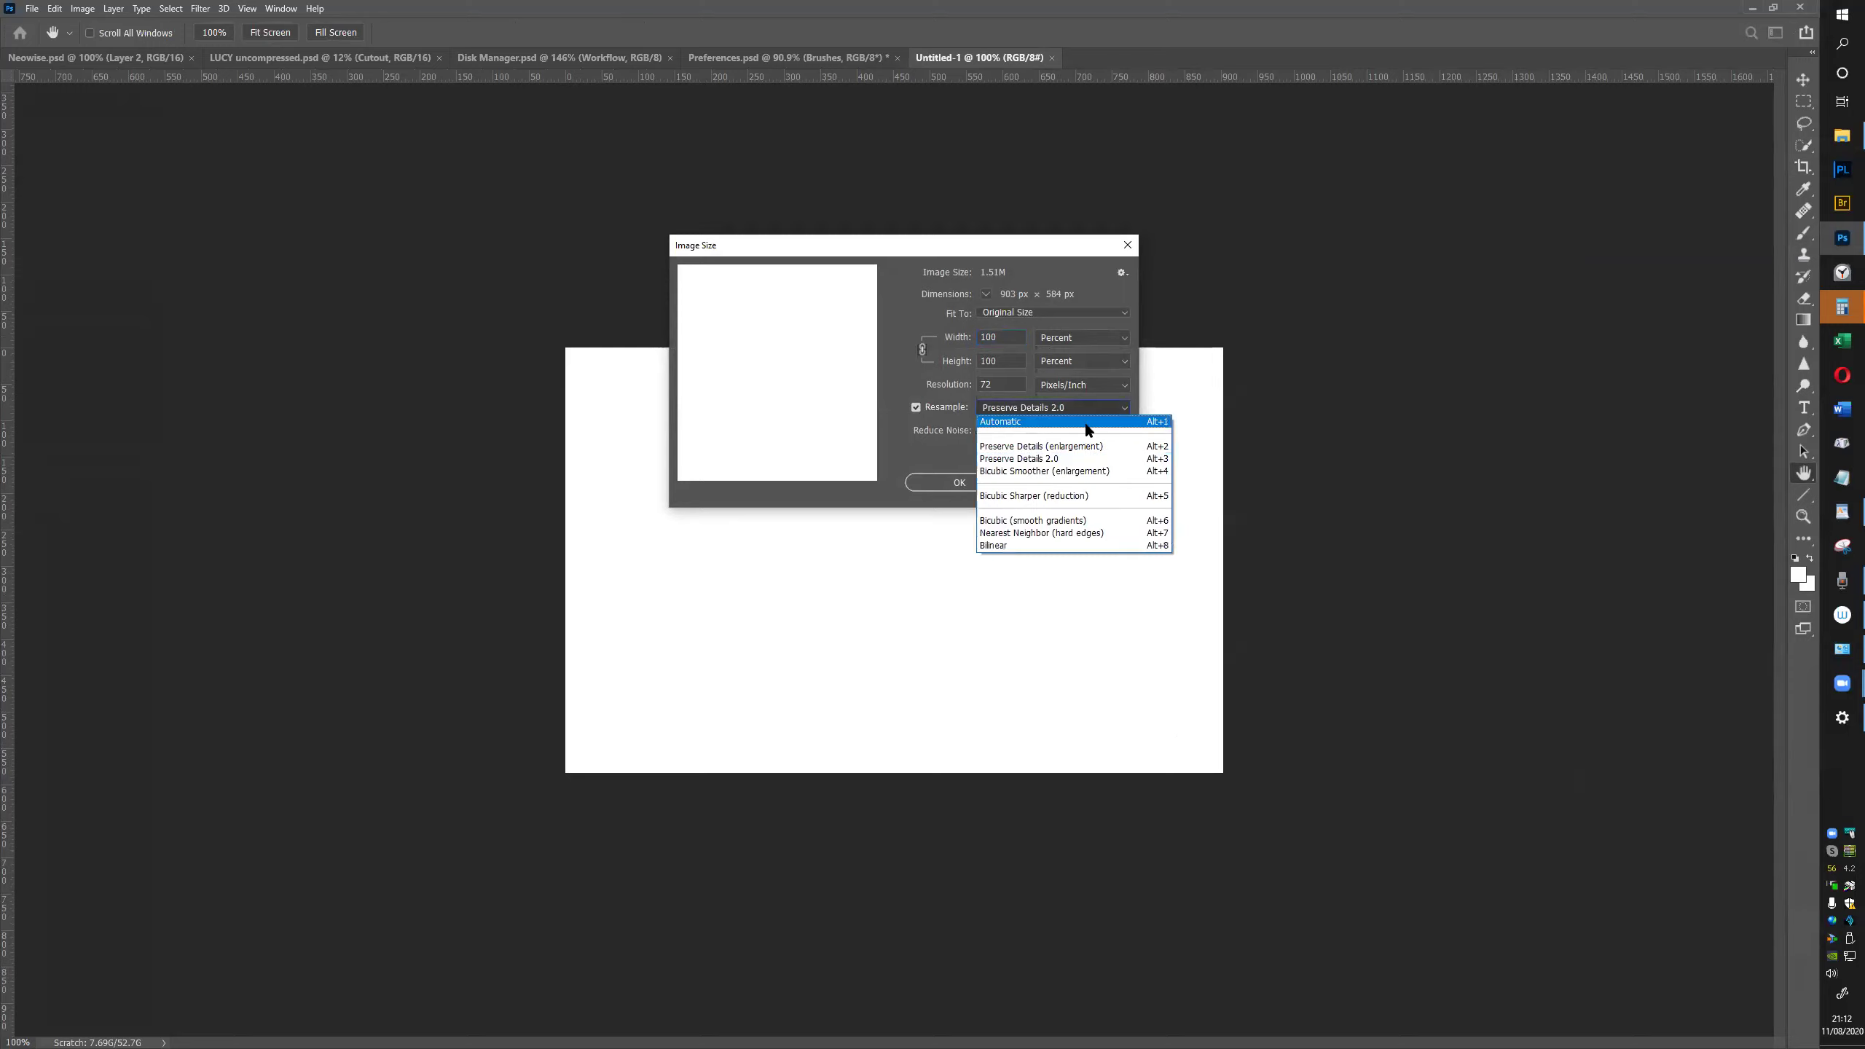
click(1042, 459)
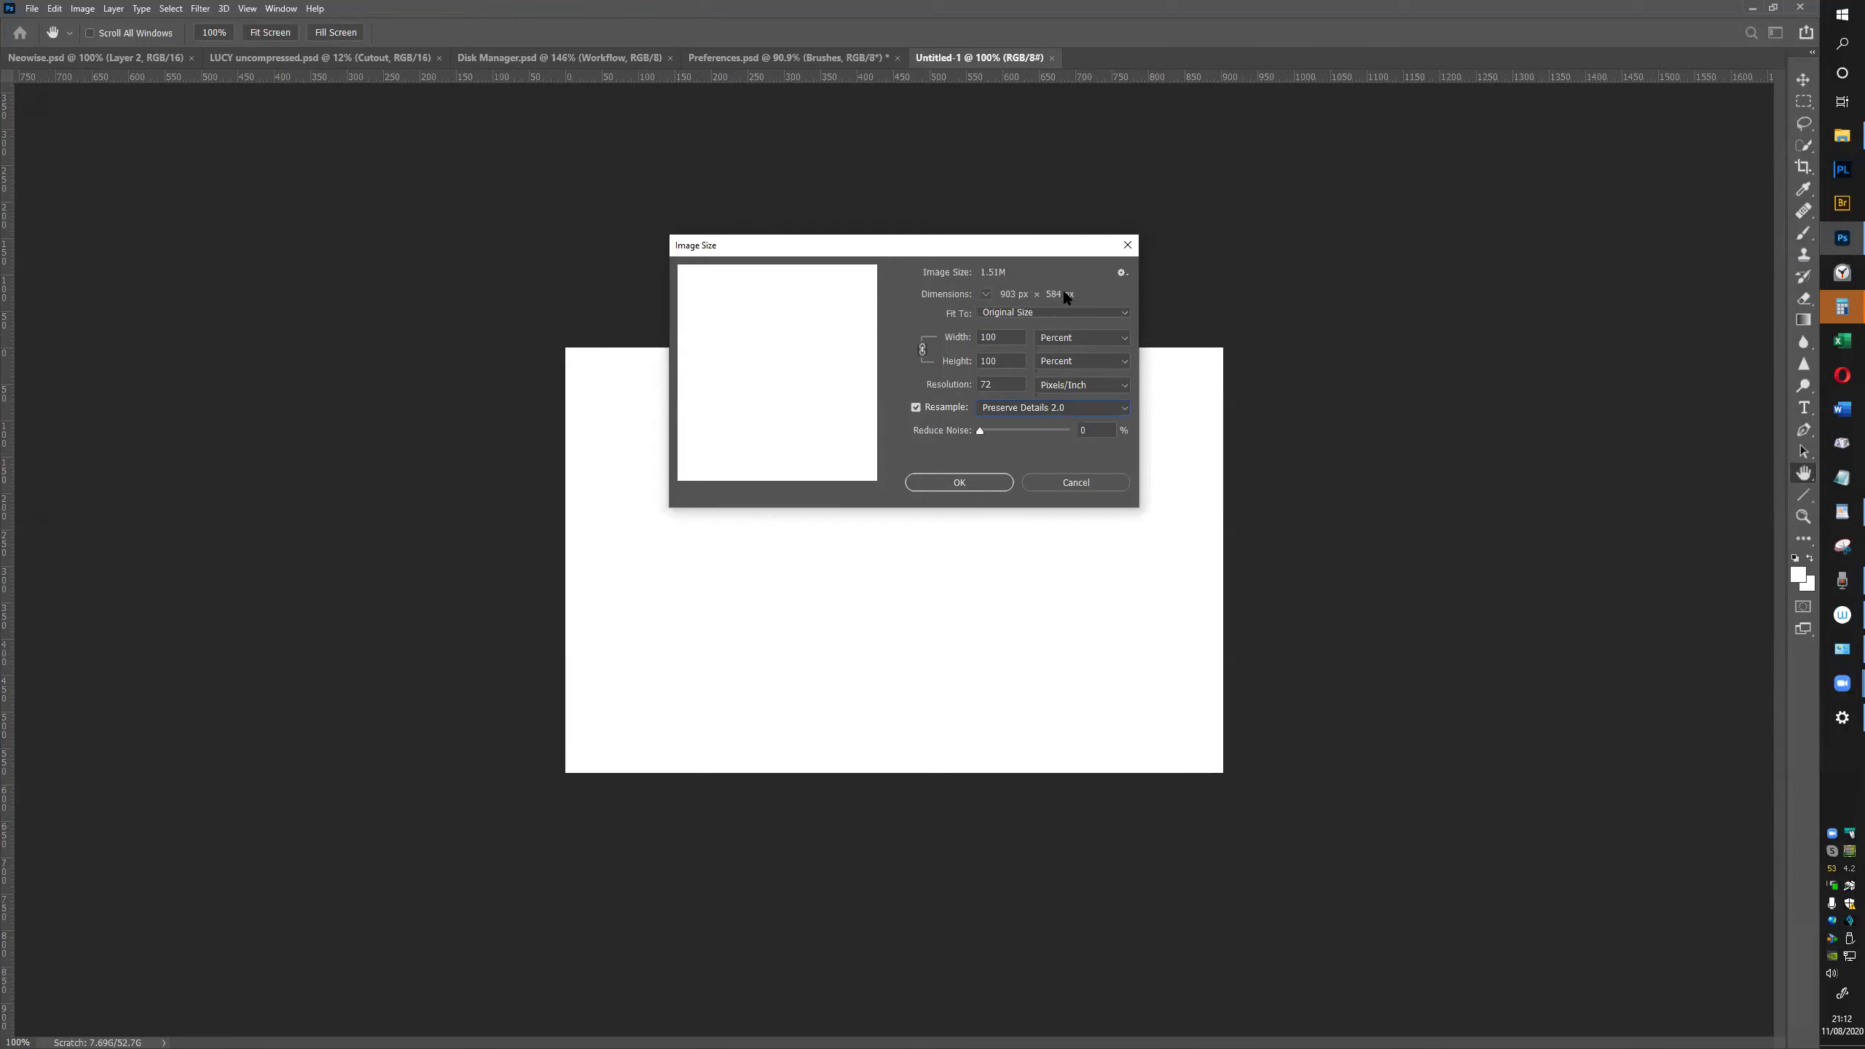
click(1072, 338)
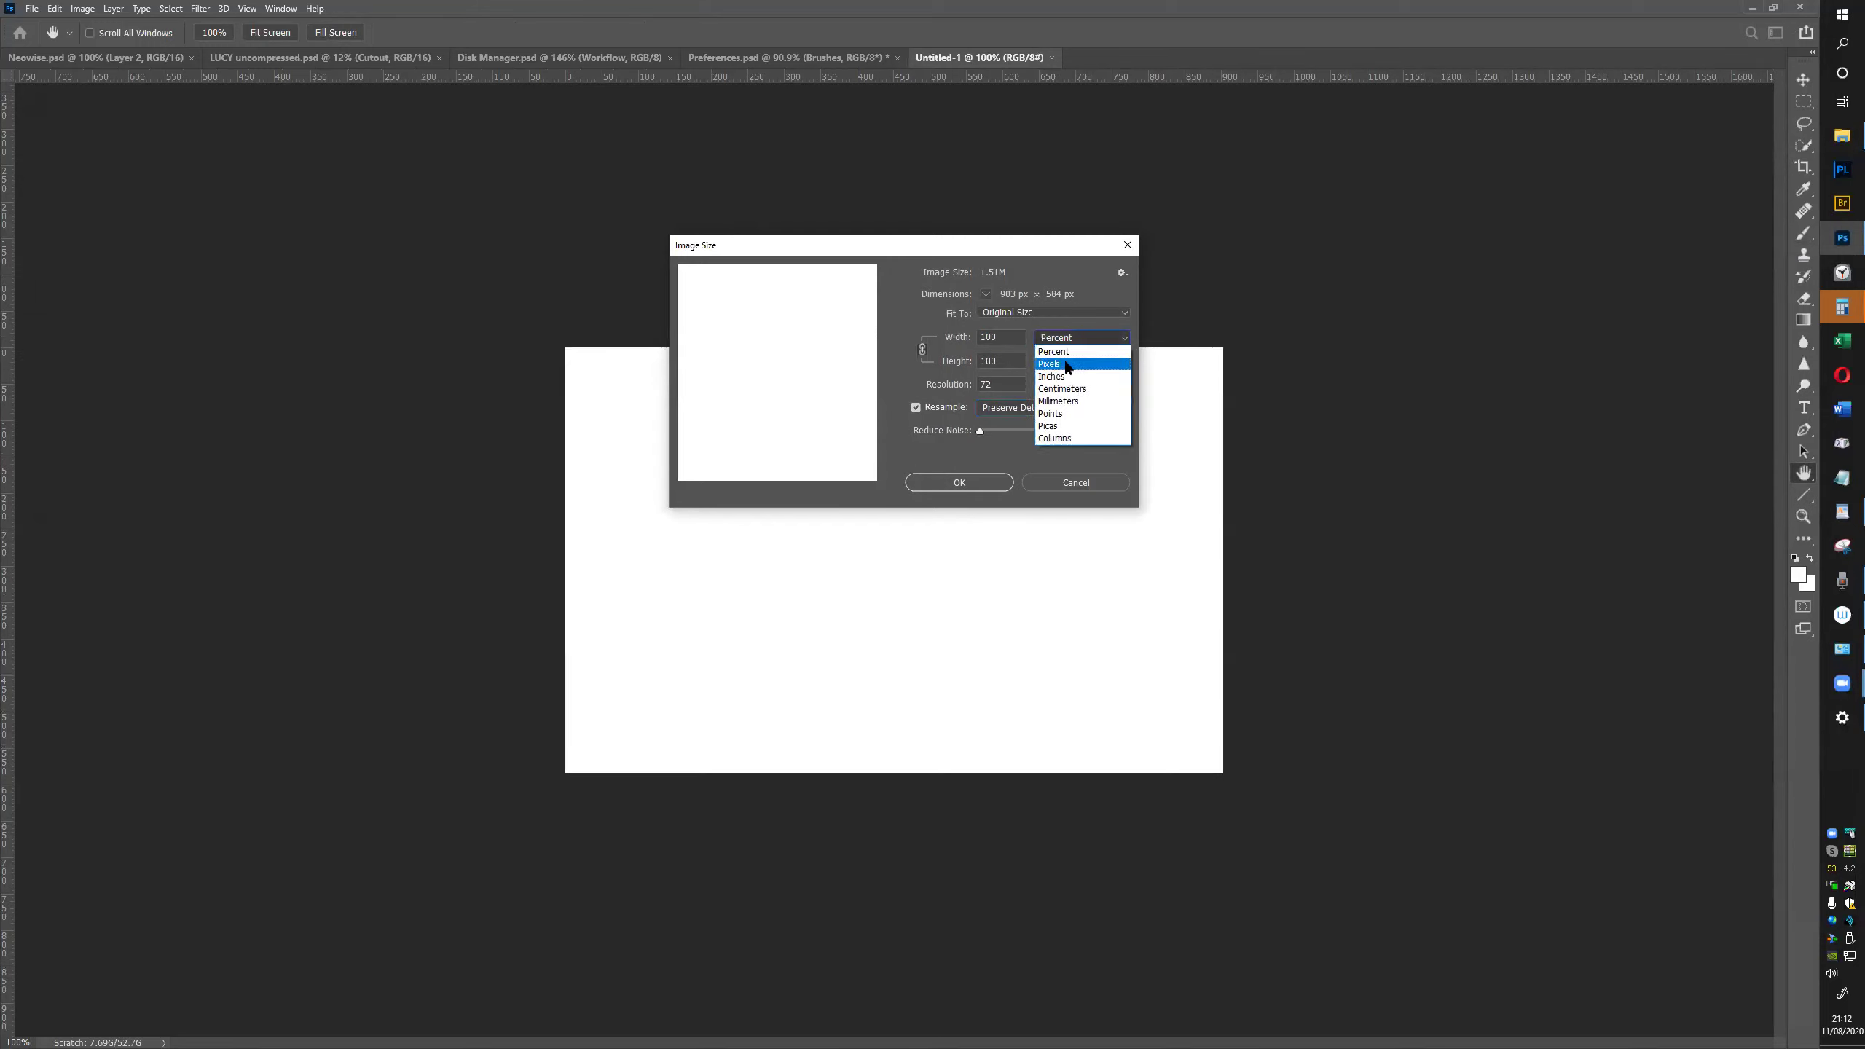
click(969, 341)
Try widths of 500 and 5000 percent, and enlarge the blank image to 9000 percent
double_click(999, 337)
text(500)
key(BackSpace)
text(0)
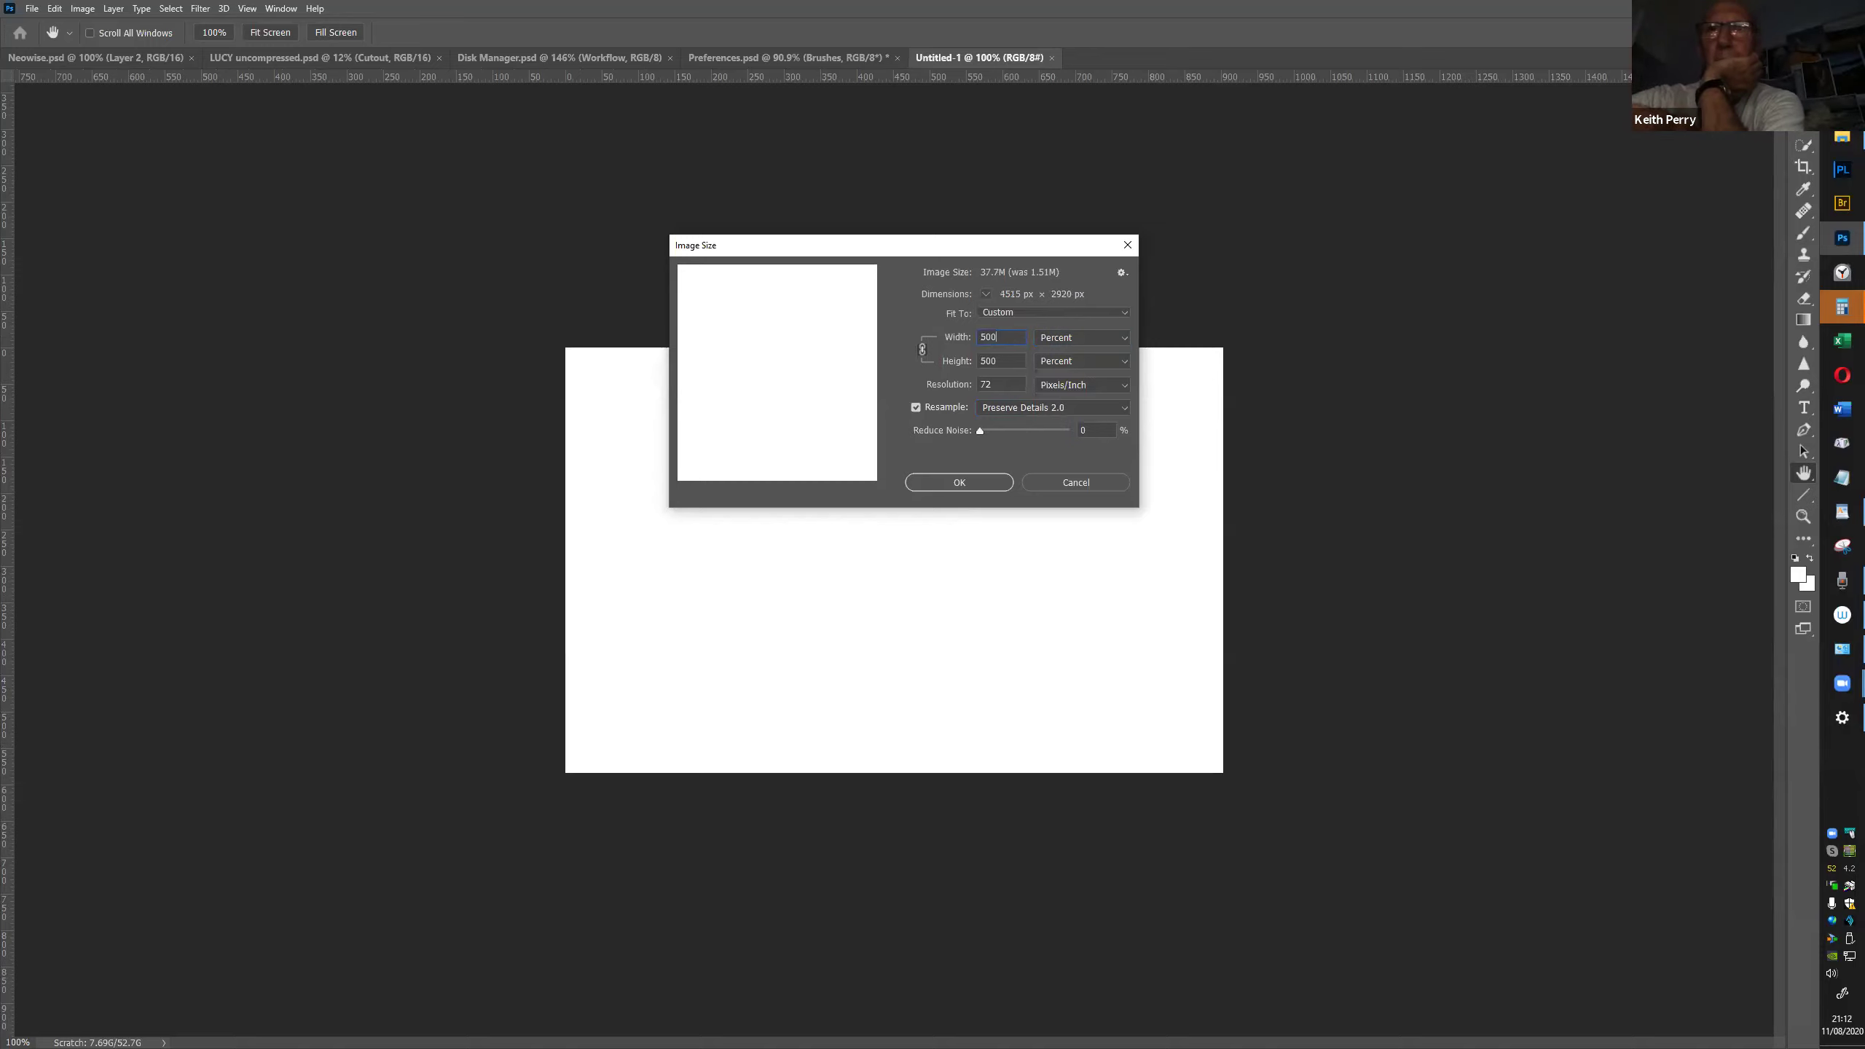
text(0)
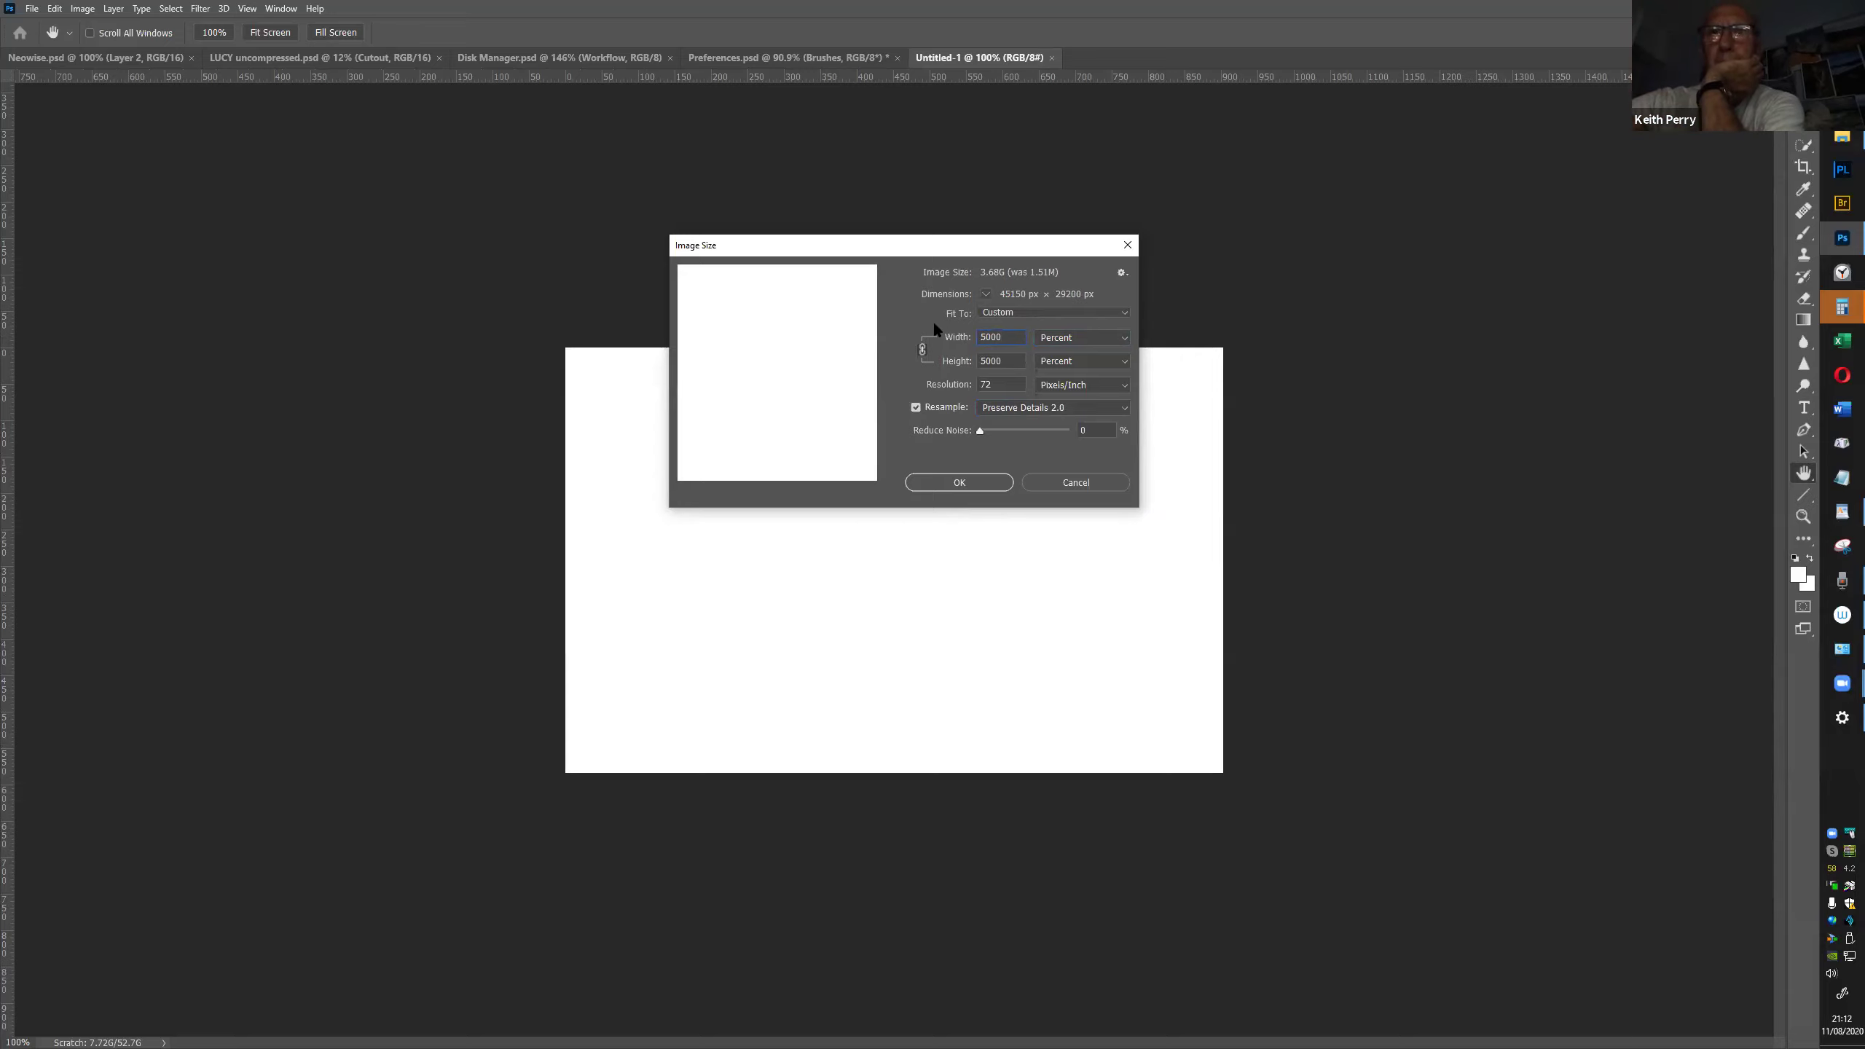
key(BackSpace)
key(BackSpace)
key(BackSpace)
key(BackSpace)
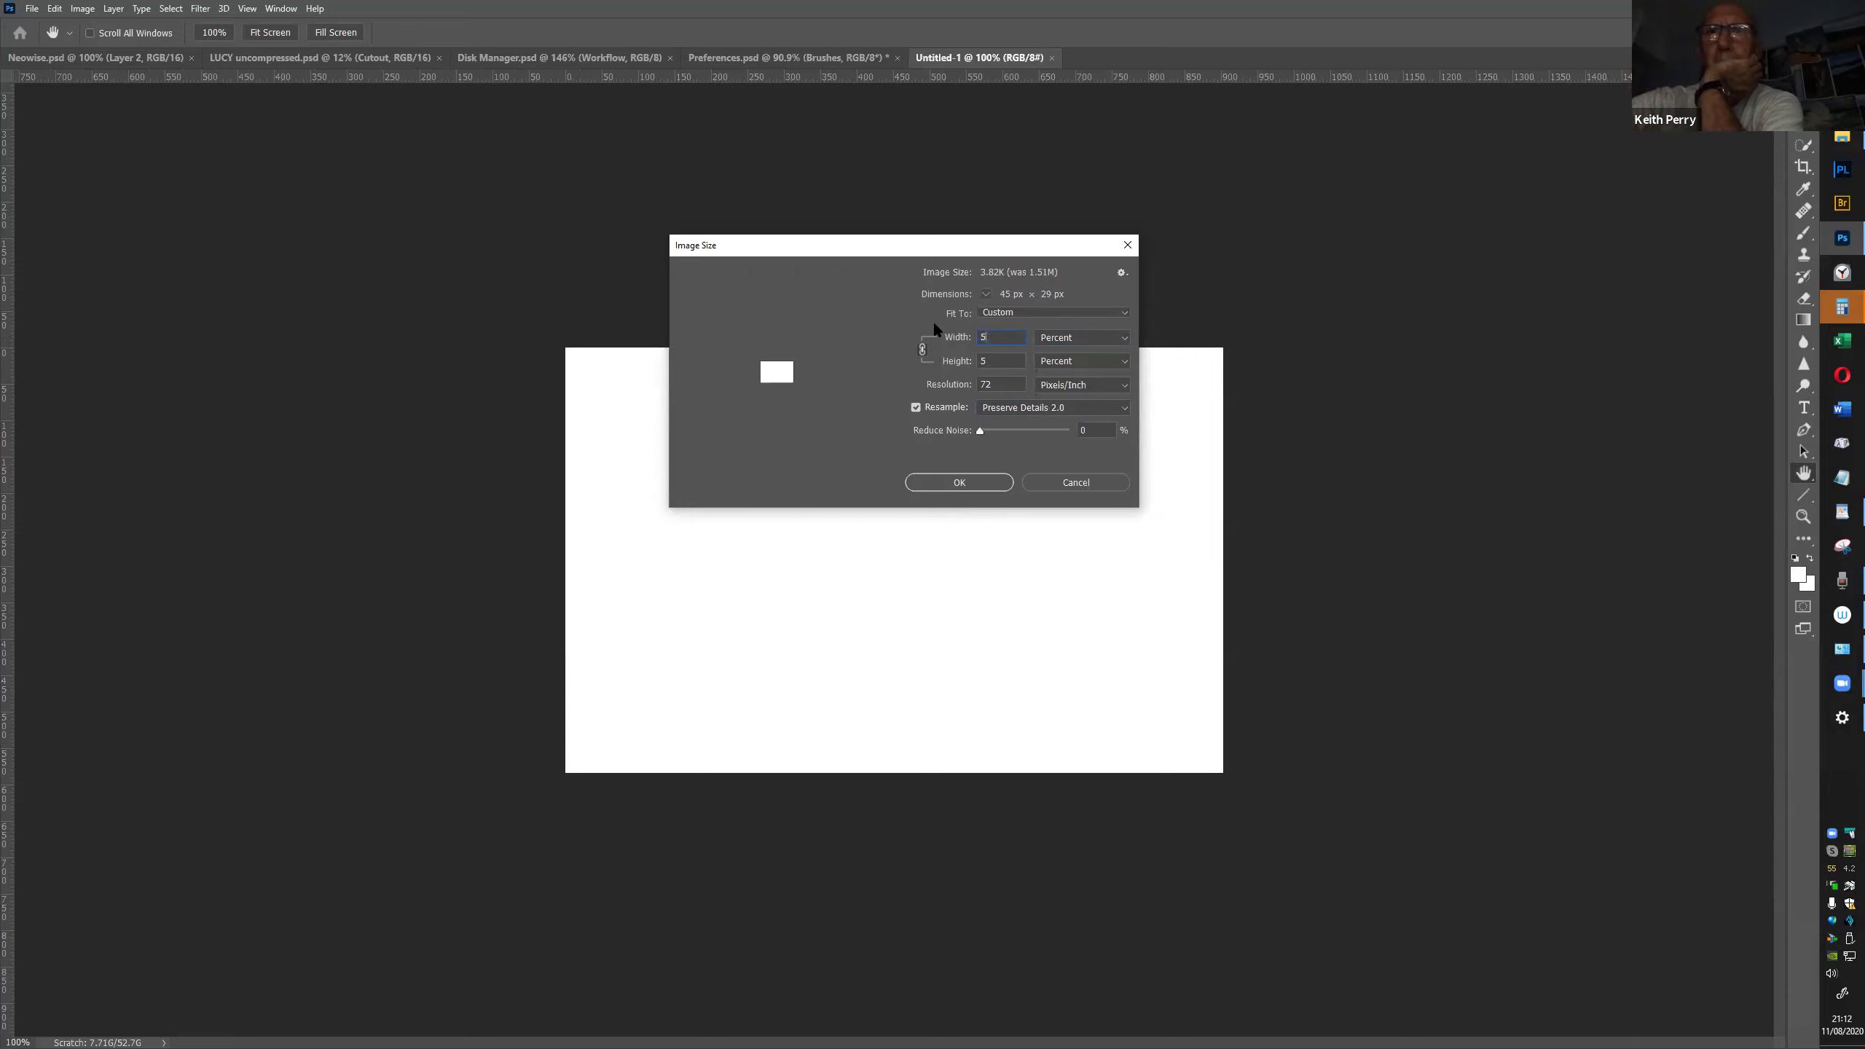
text(100)
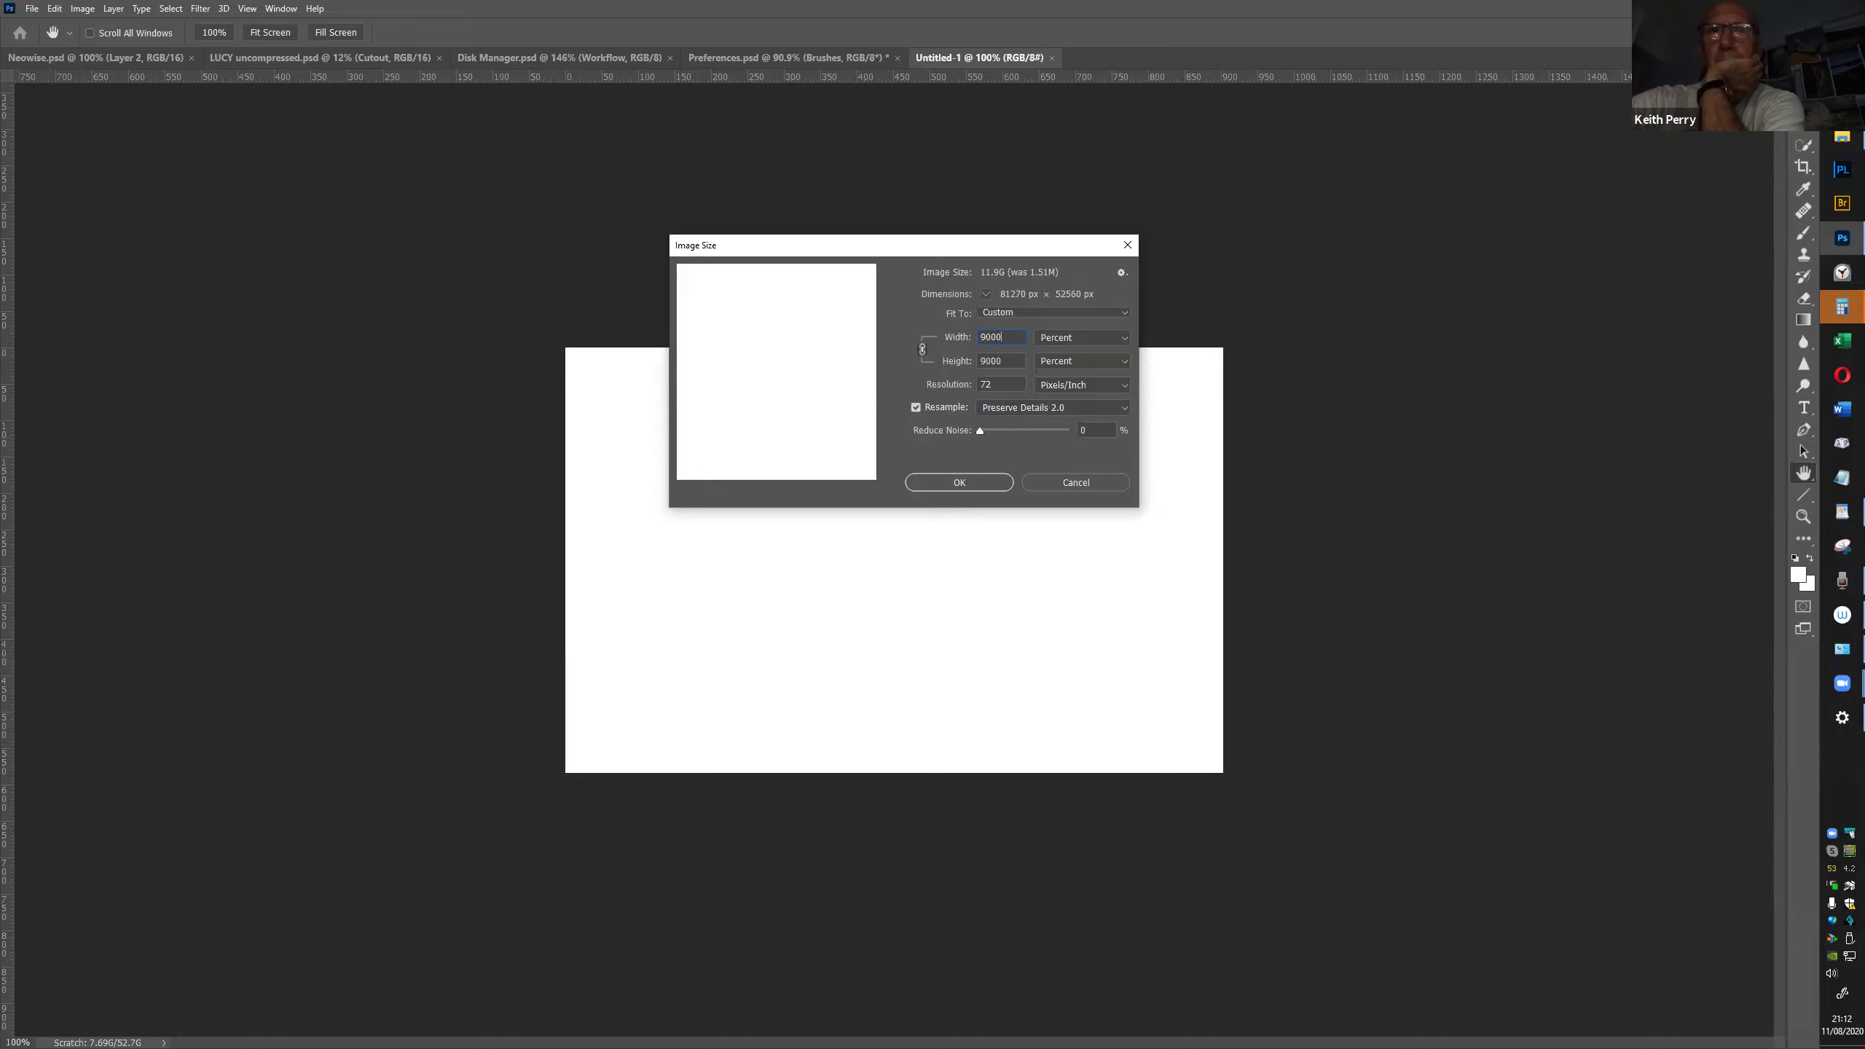
key(Return)
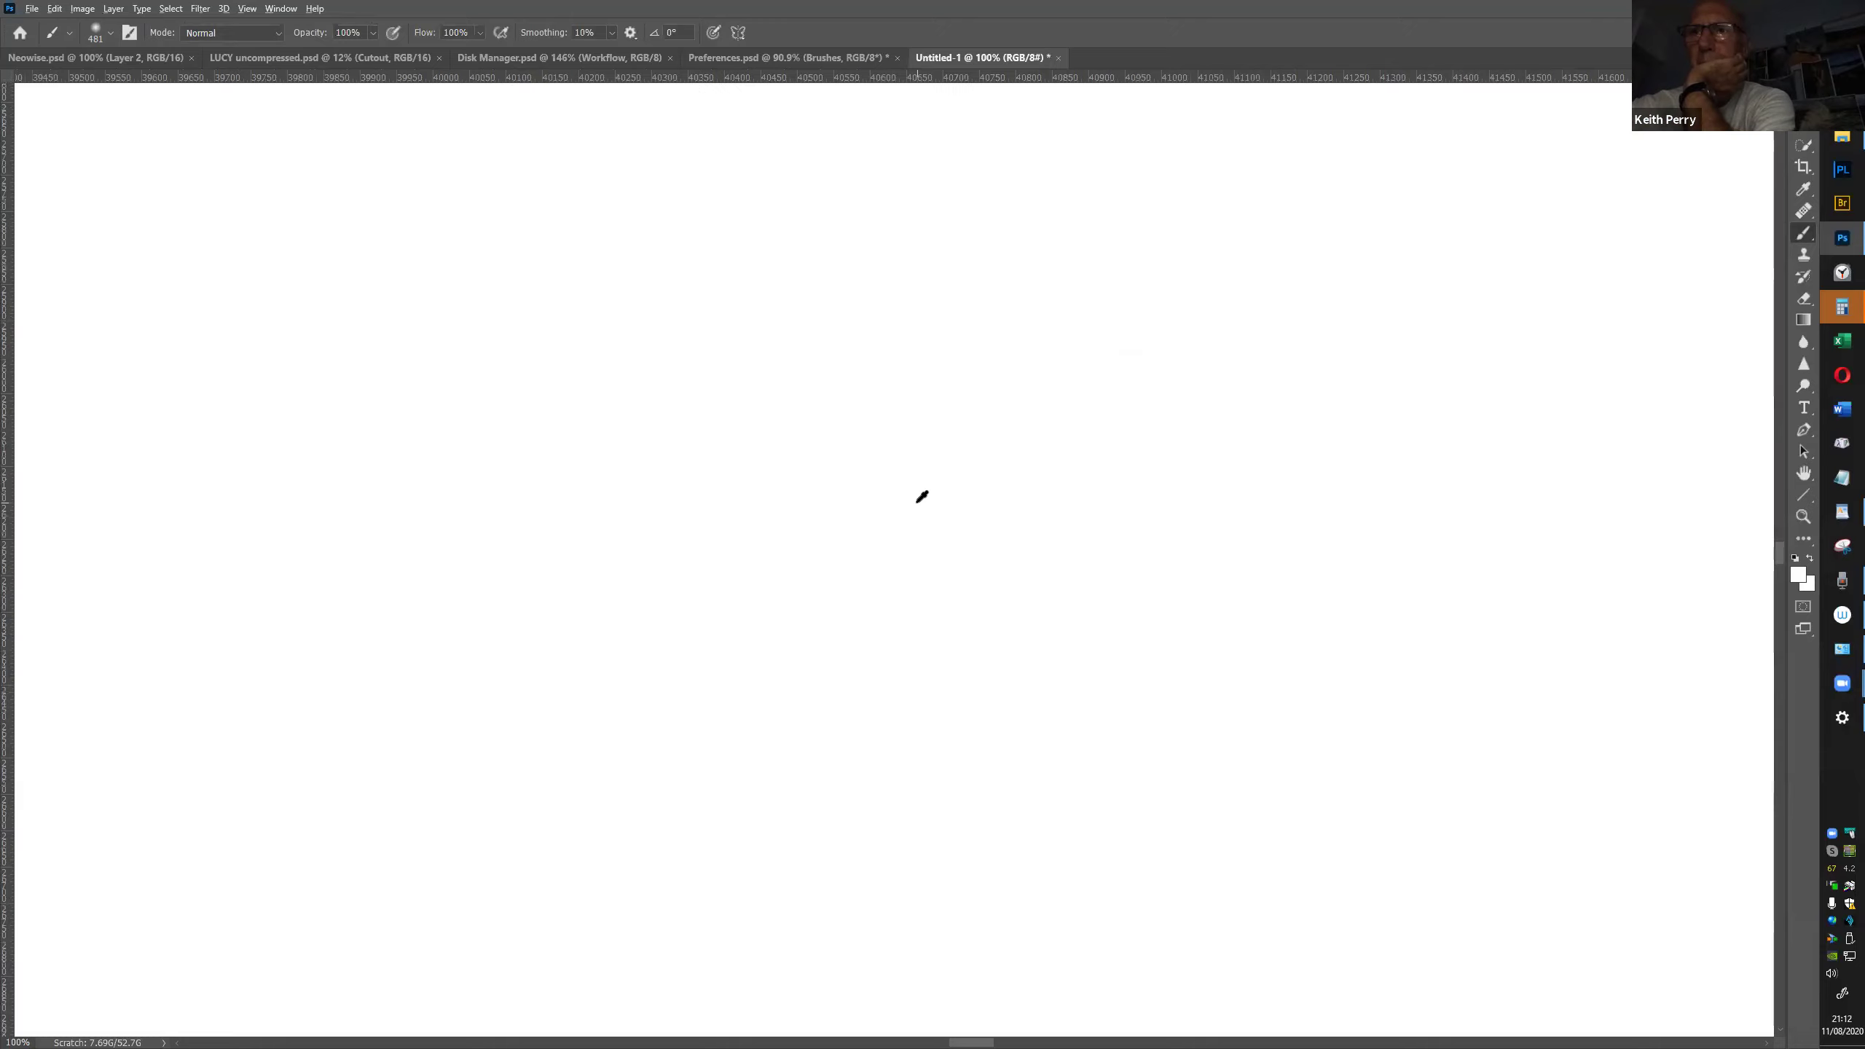
Zoom out to show the whole enlarged blank canvas and increase the brush size in repeated increments
scroll(932, 505, down, 6)
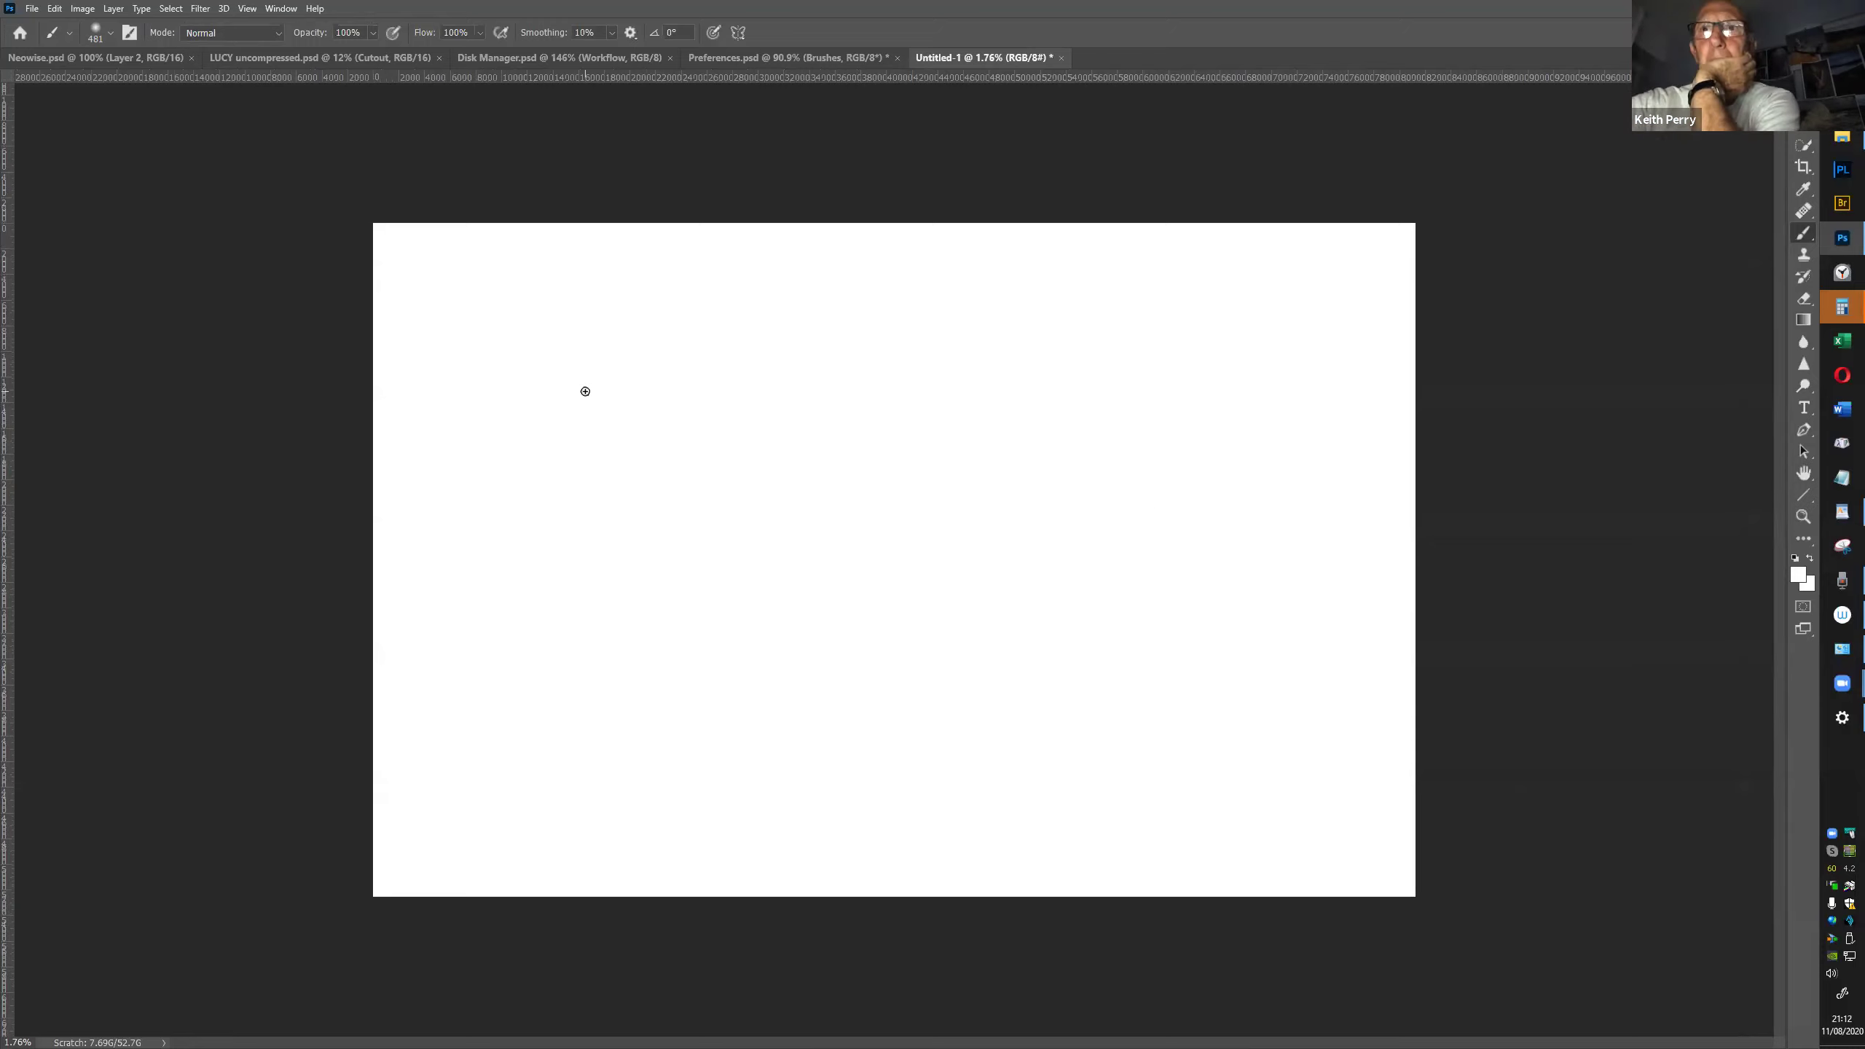
key(bracketright)
key(bracketright)
key(bracketright)
key(bracketright)
key(bracketright)
key(bracketright)
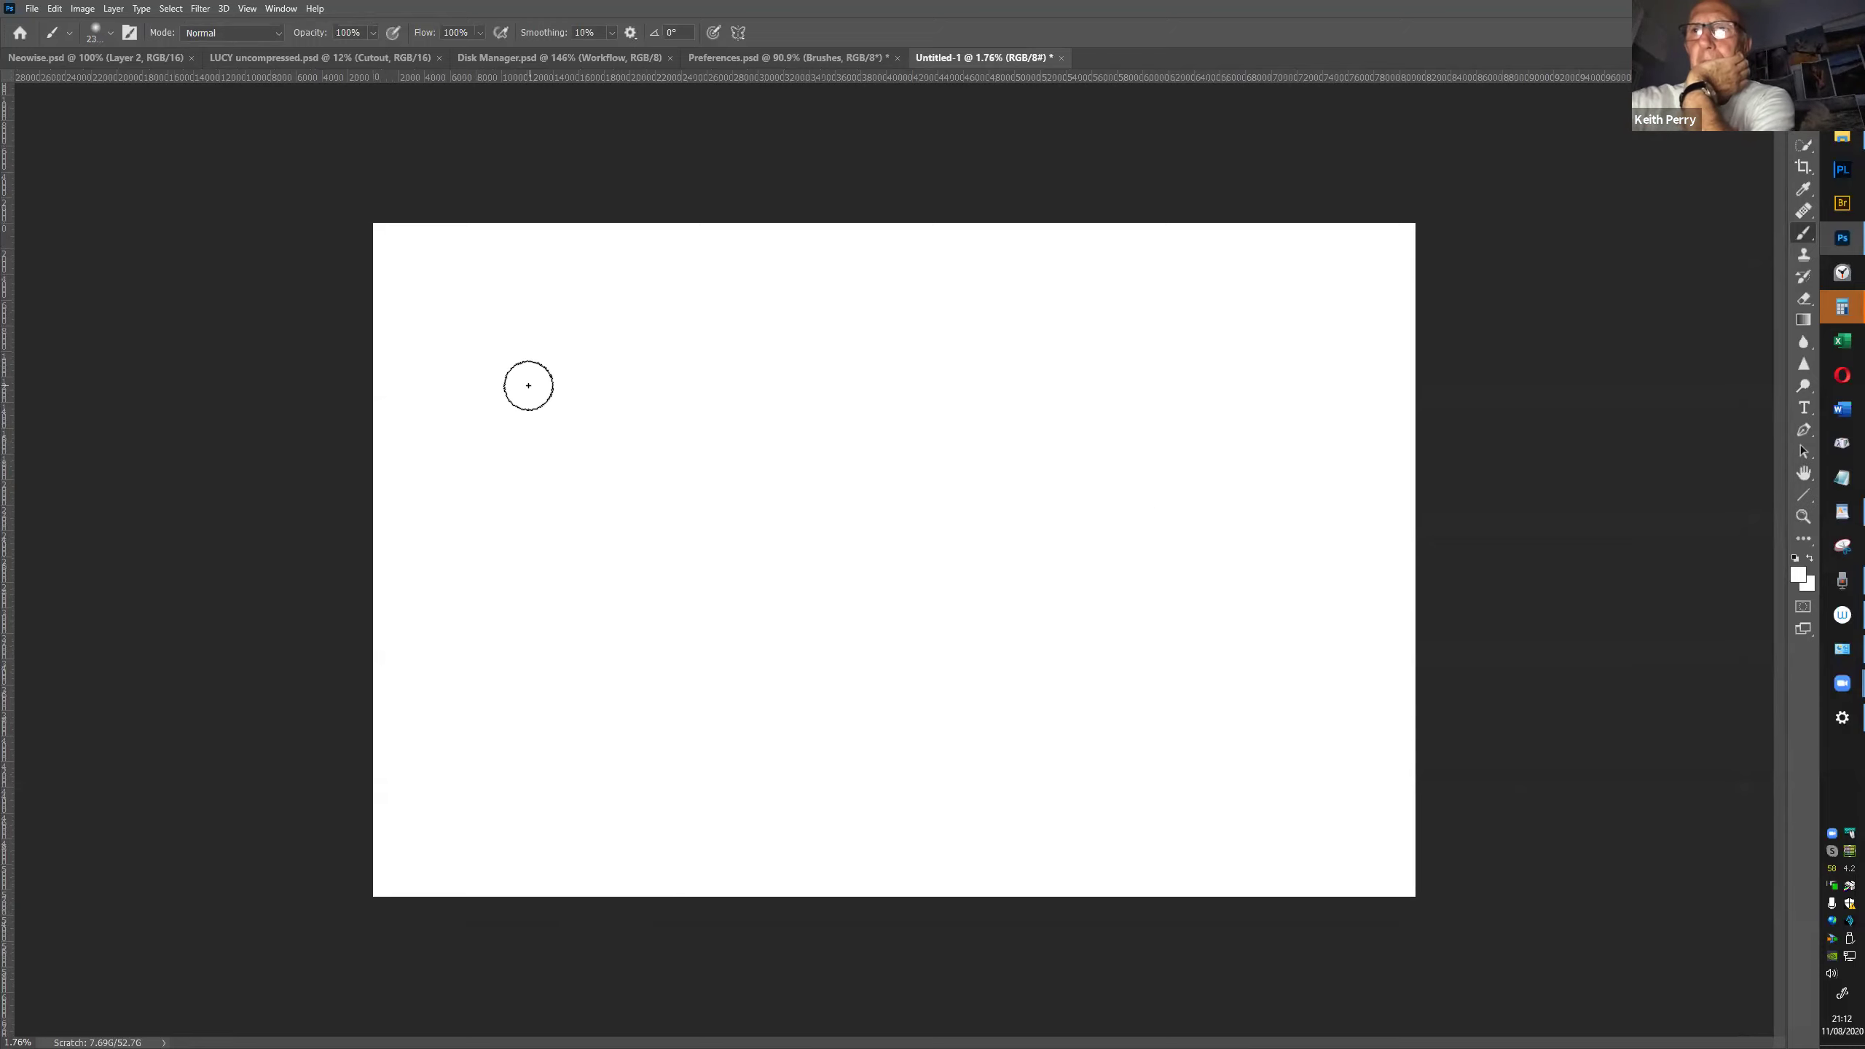
Enlarge the brush to 2500 px, reset the colours to default, and paint two horizontal soft black strokes across the upper canvas
key(bracketright)
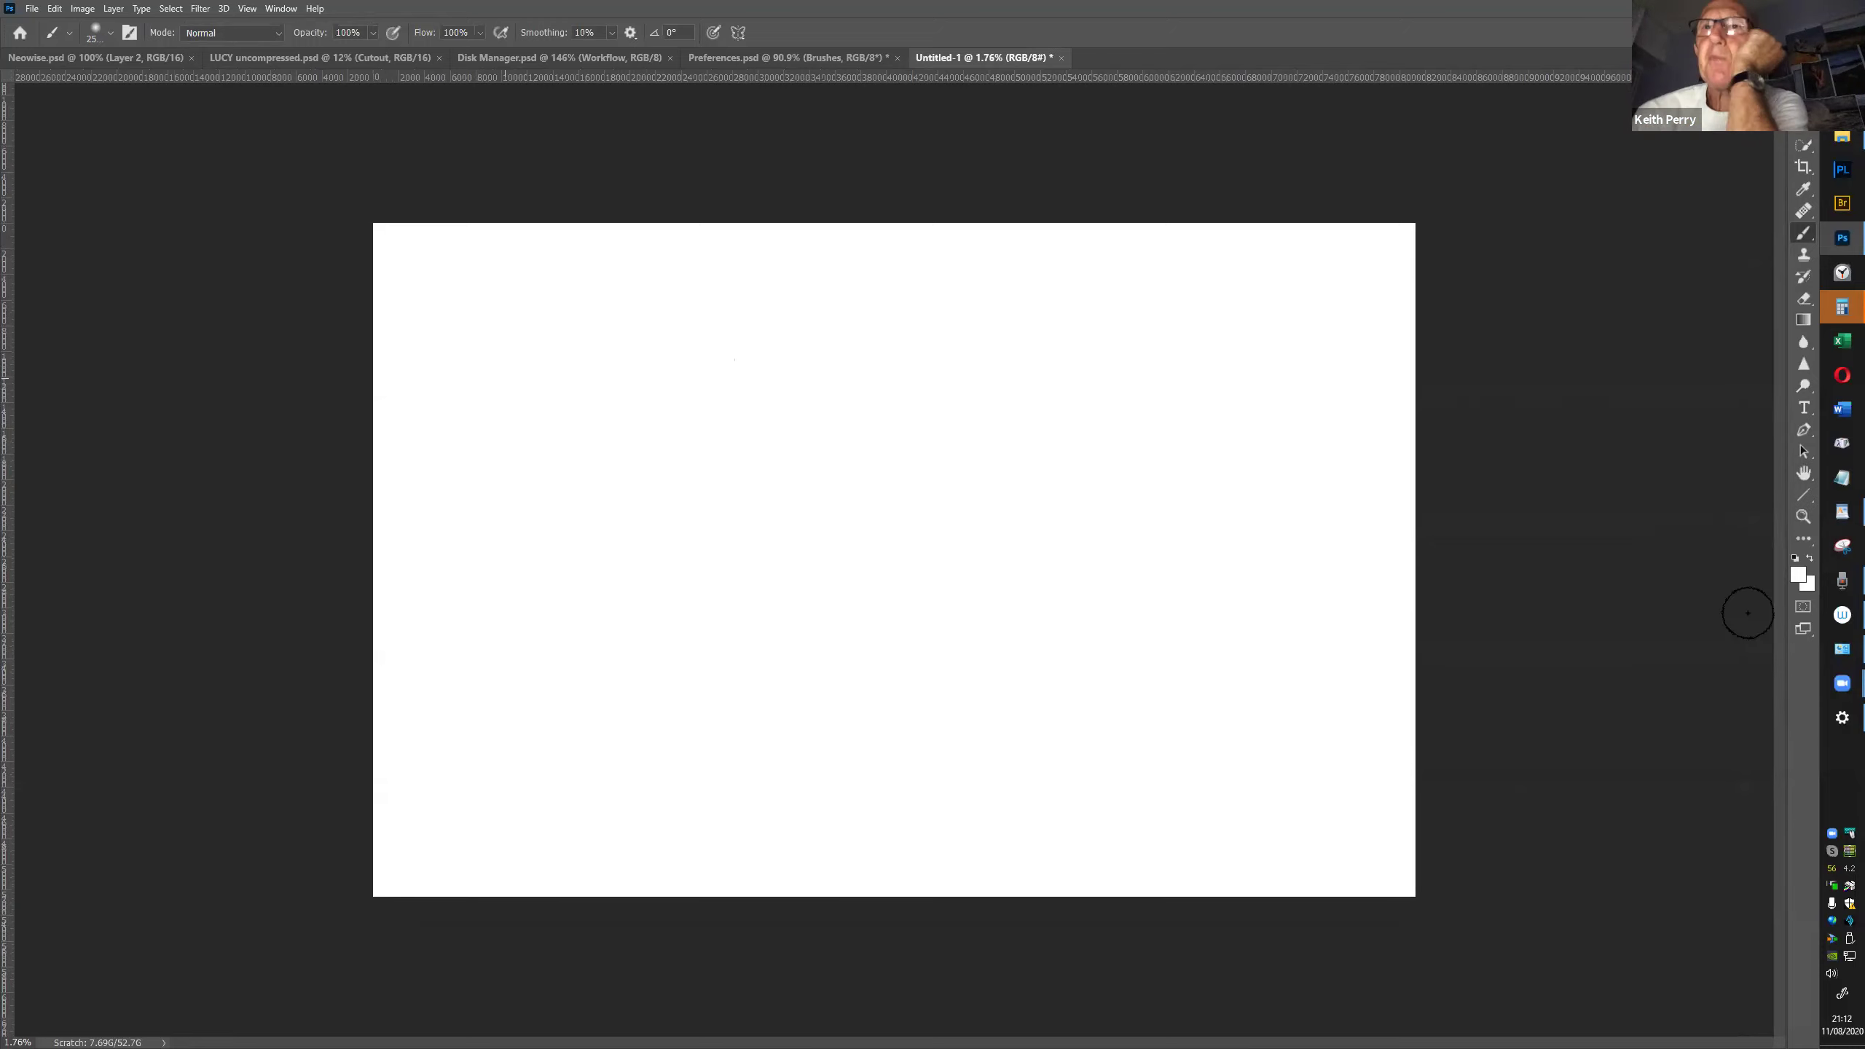
key(d)
click(515, 319)
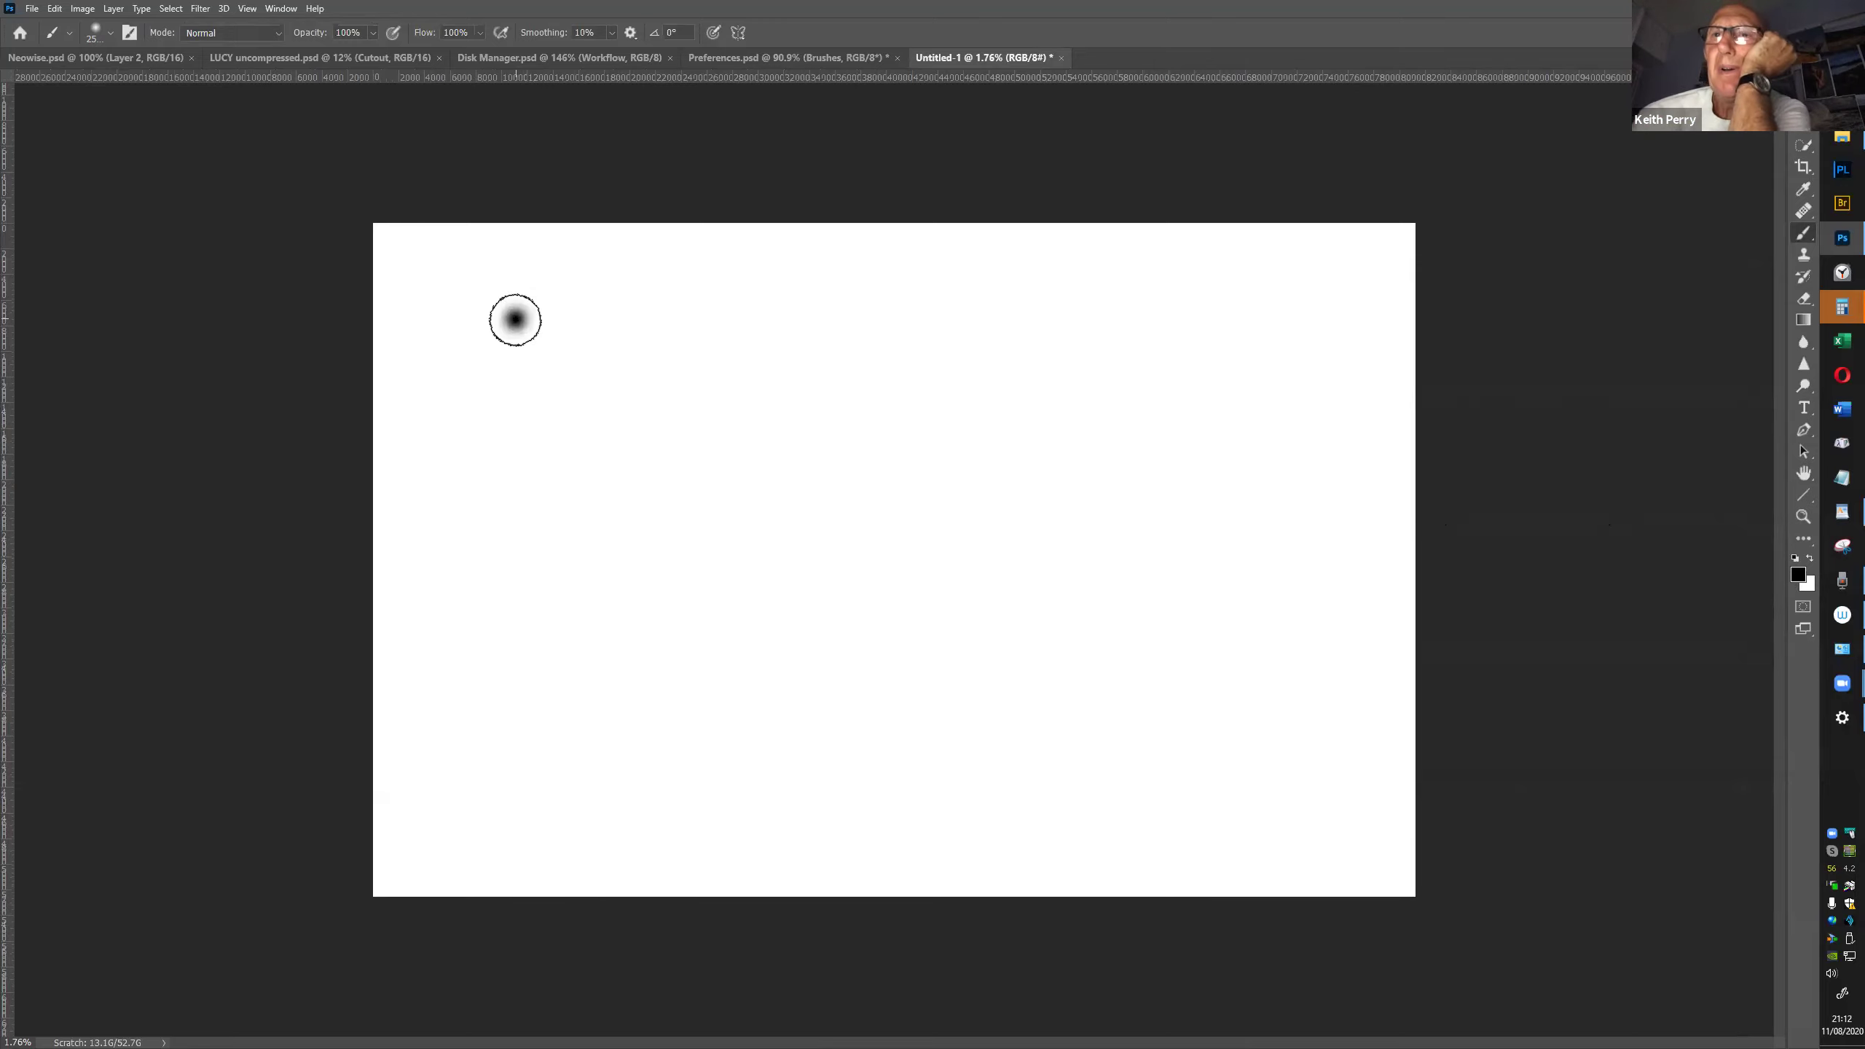
shift+click(1143, 353)
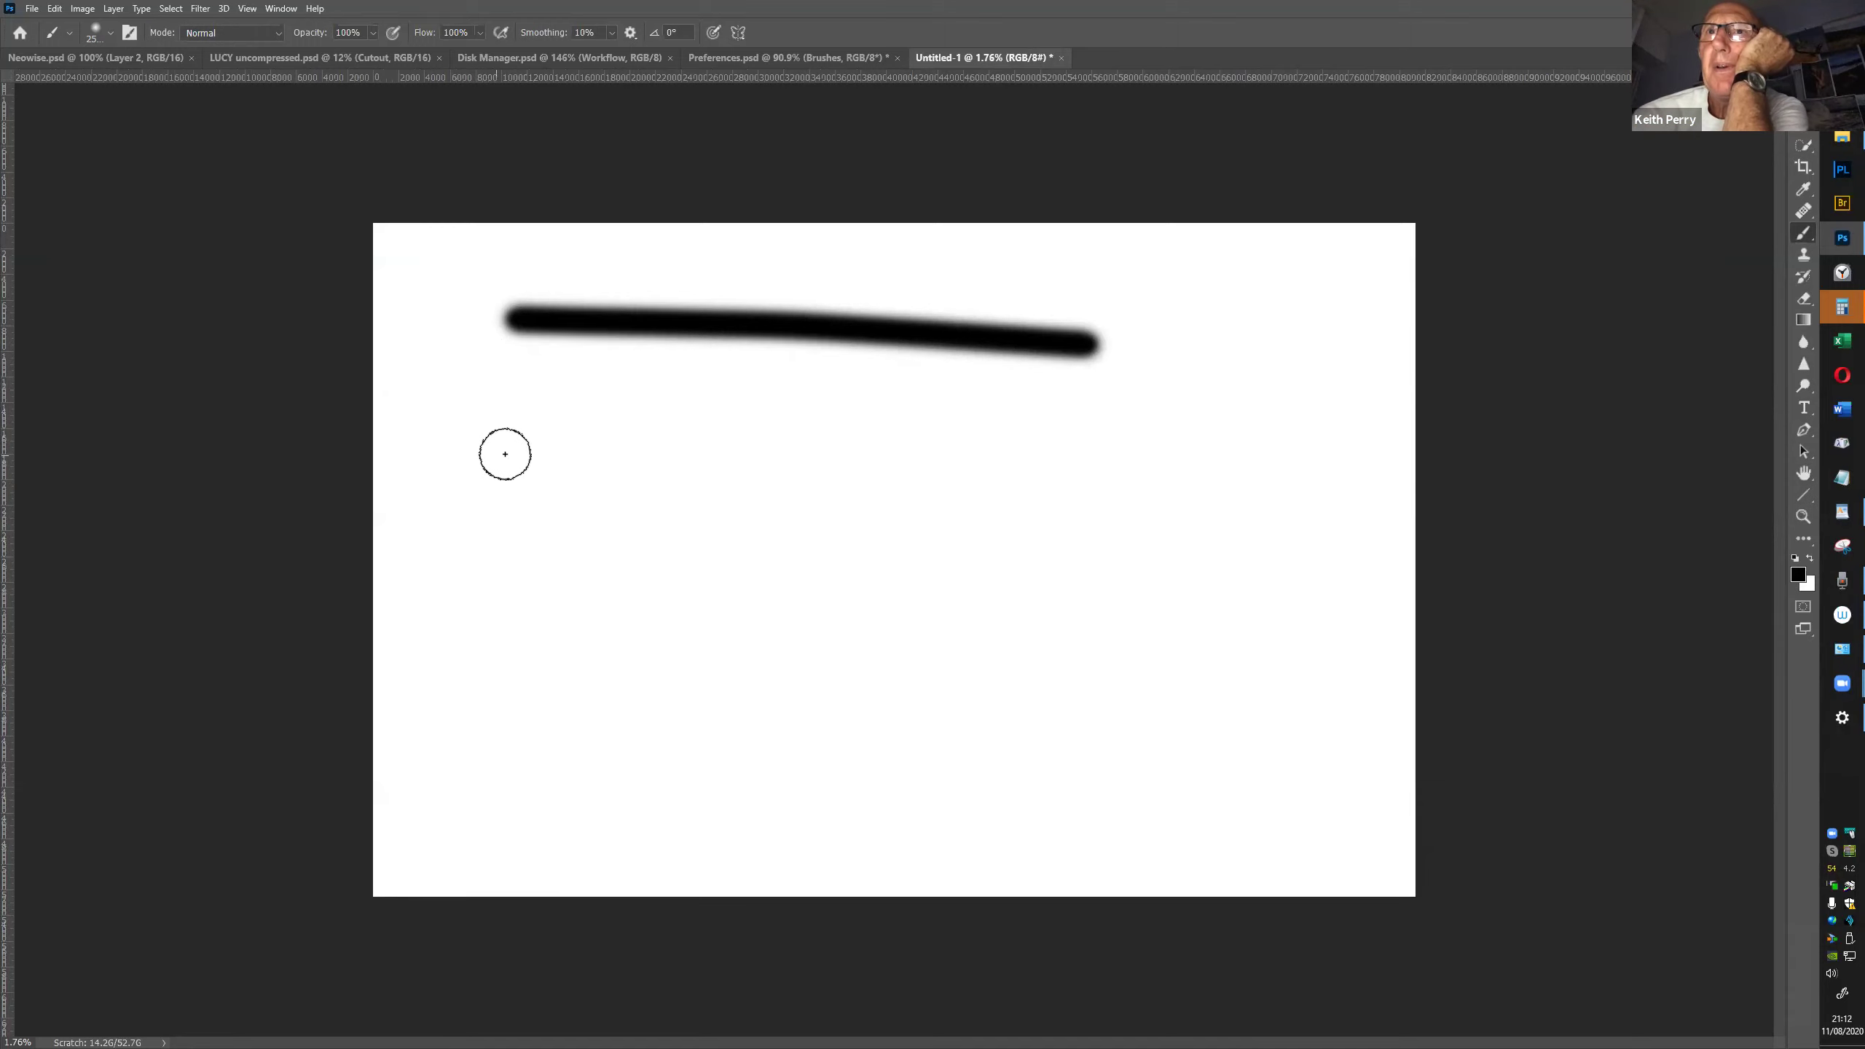
drag(501, 438, 610, 438)
drag(1198, 477, 1211, 482)
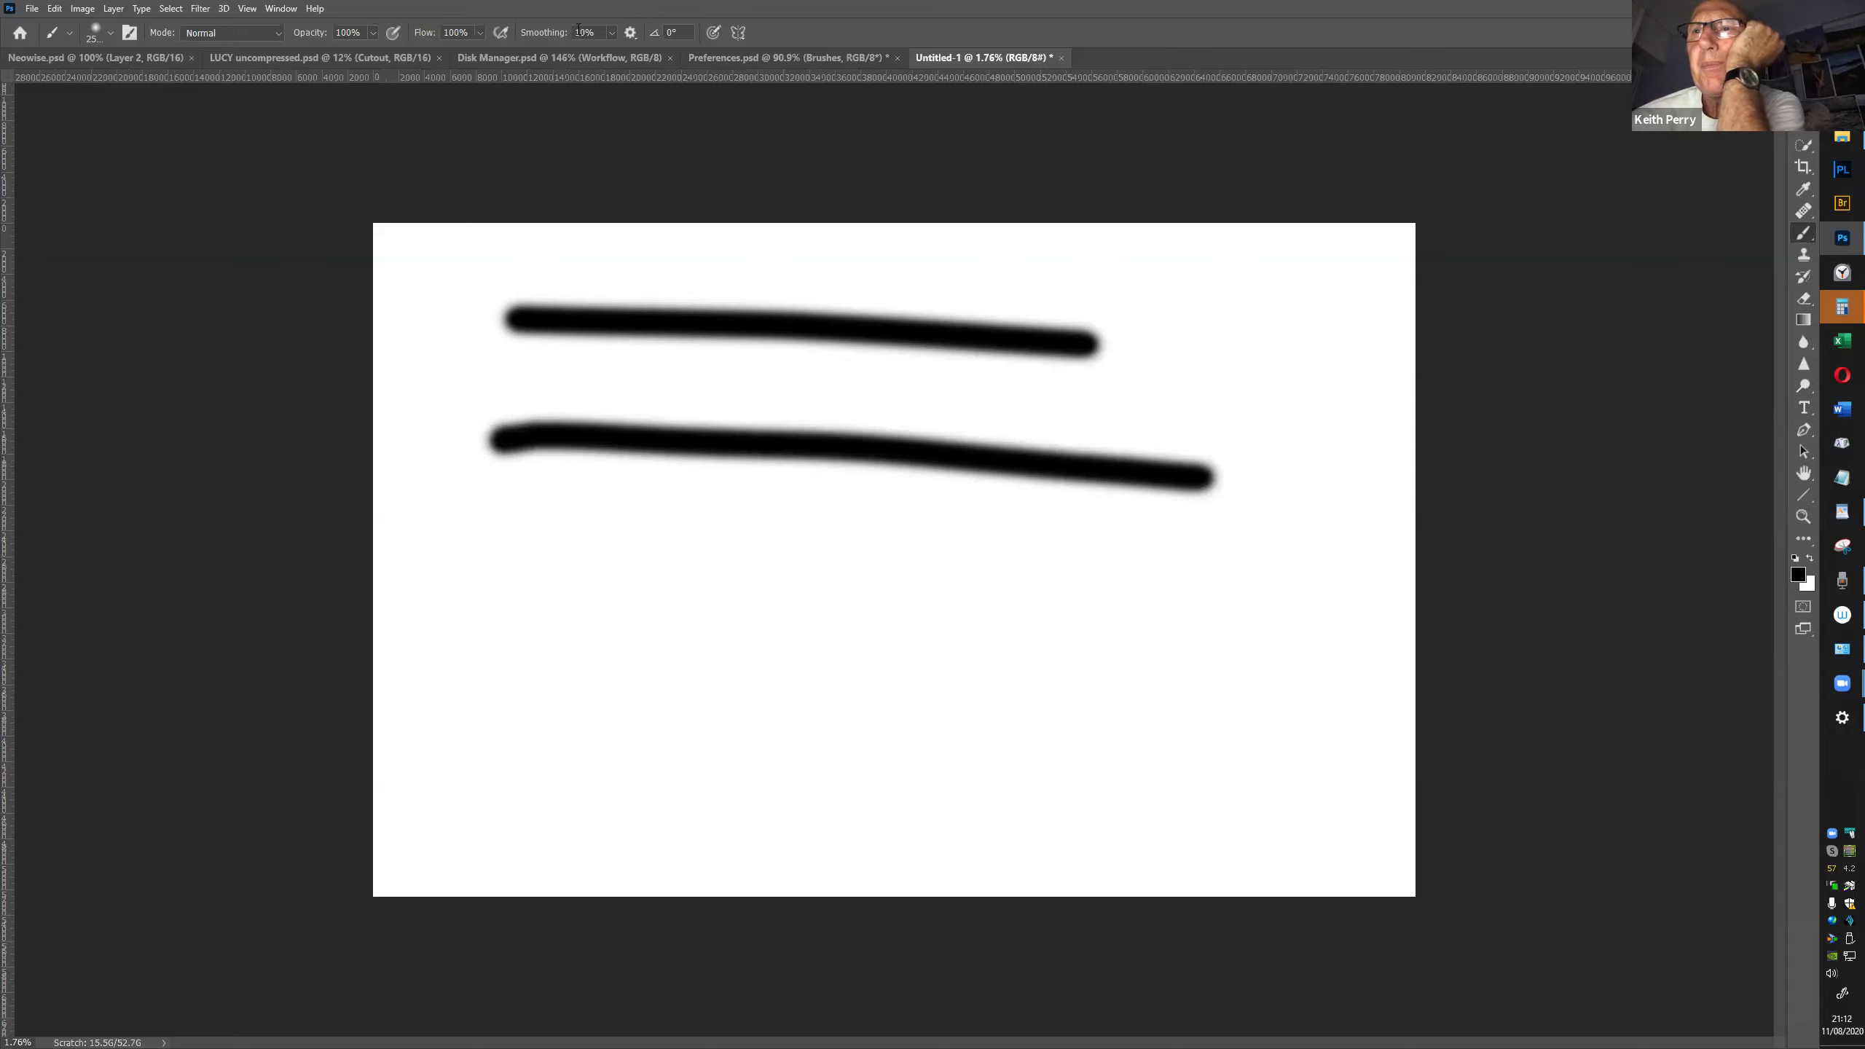
Set the brush spacing to 1% in Brush Settings and paint a third horizontal stroke below the first two
click(277, 10)
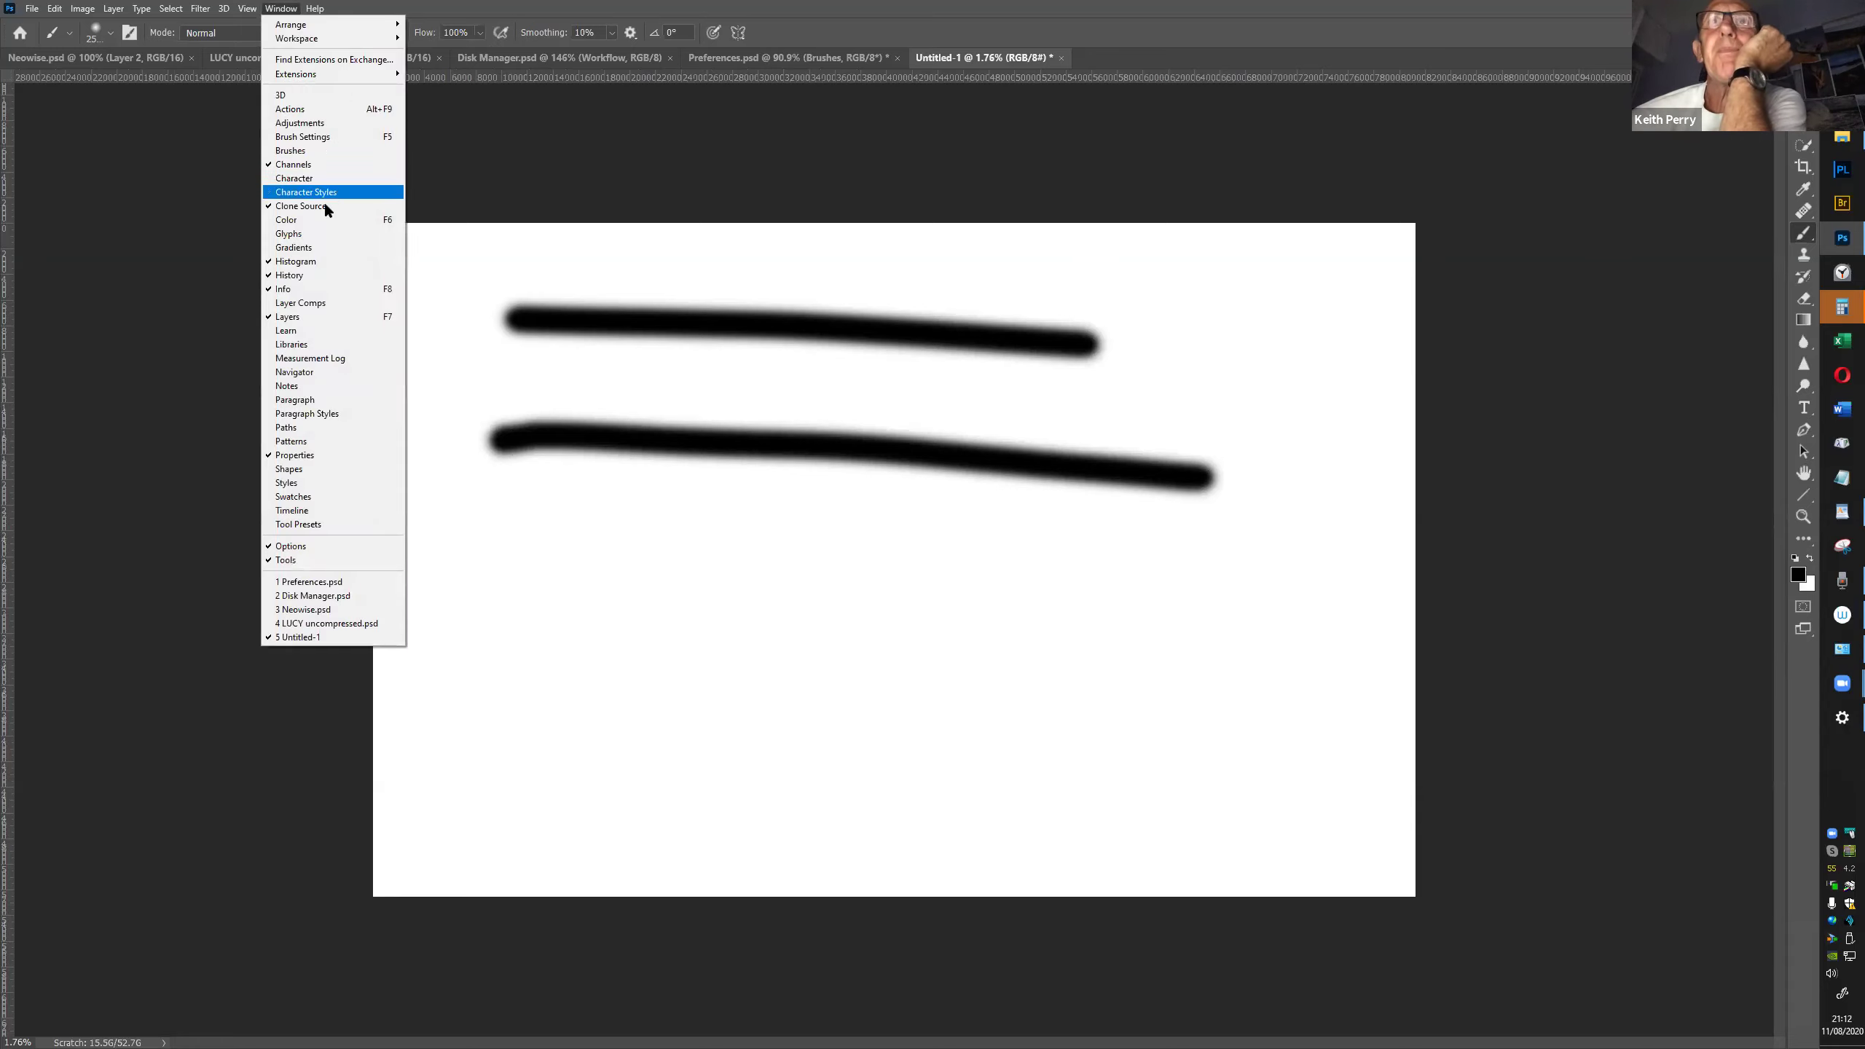
click(292, 151)
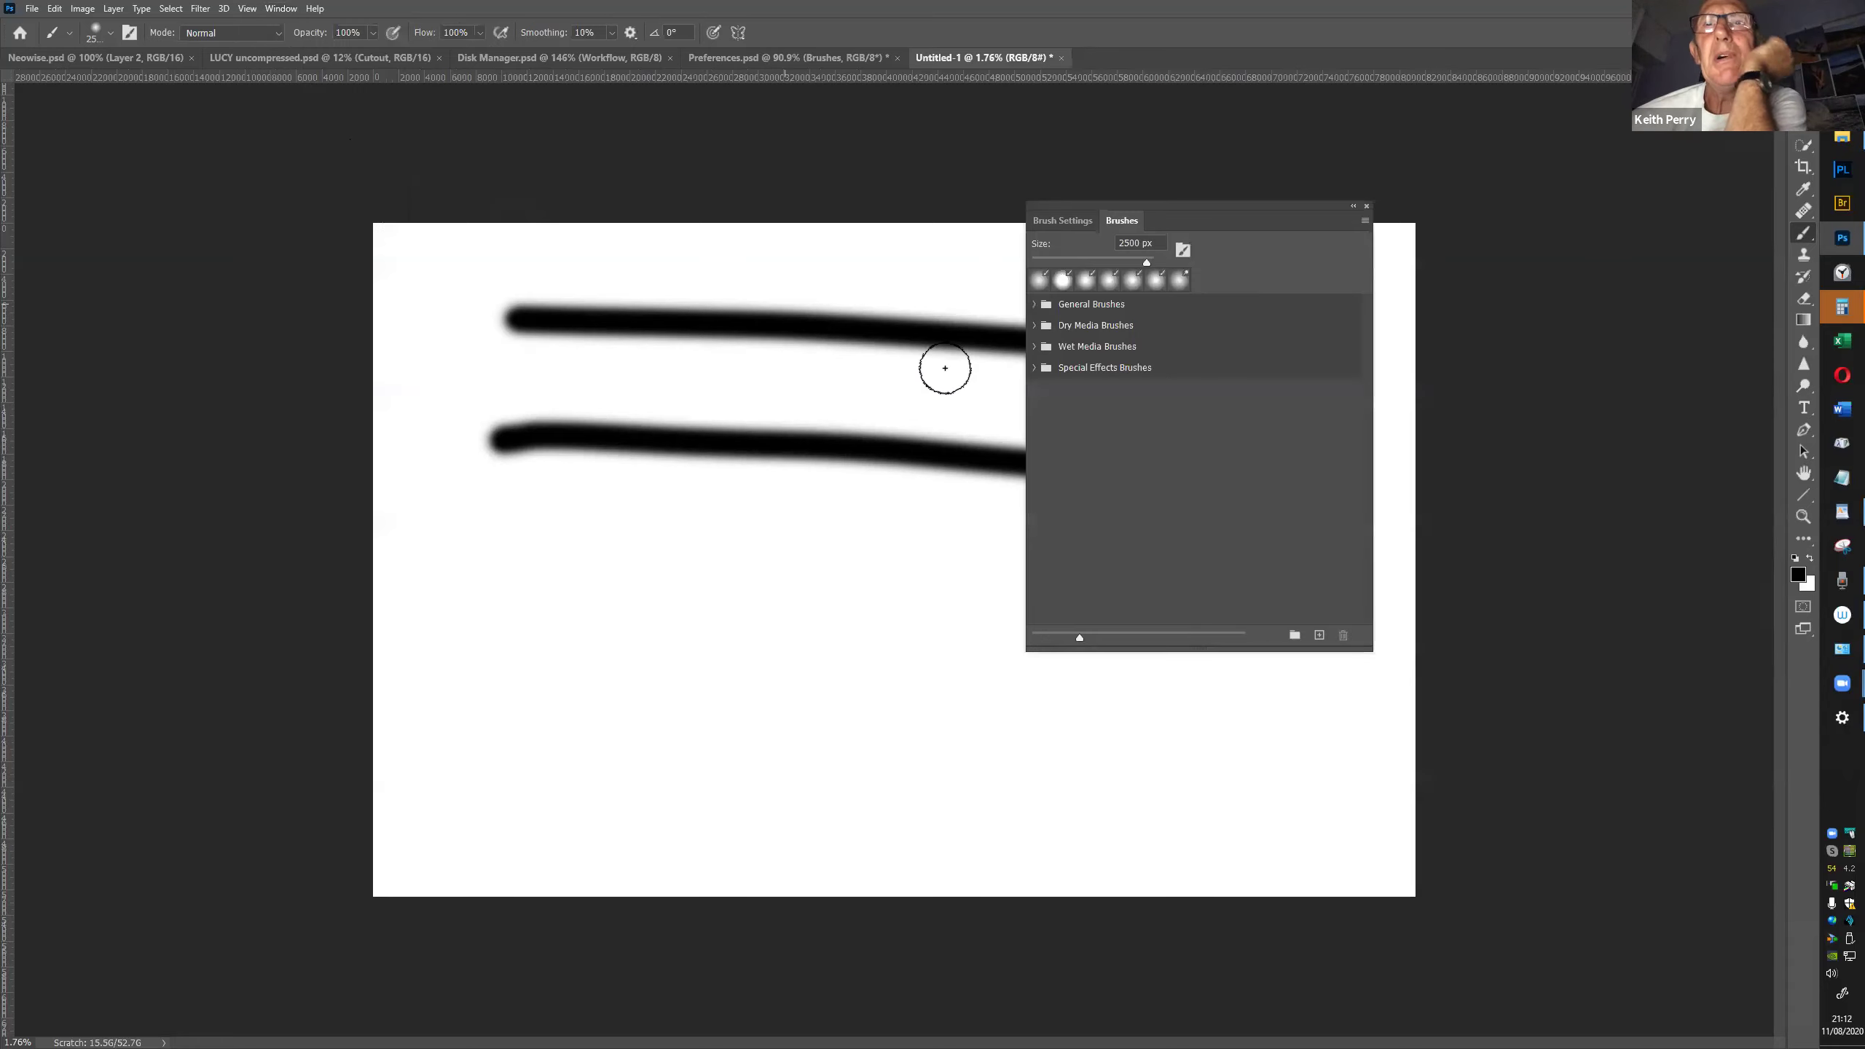
click(1074, 222)
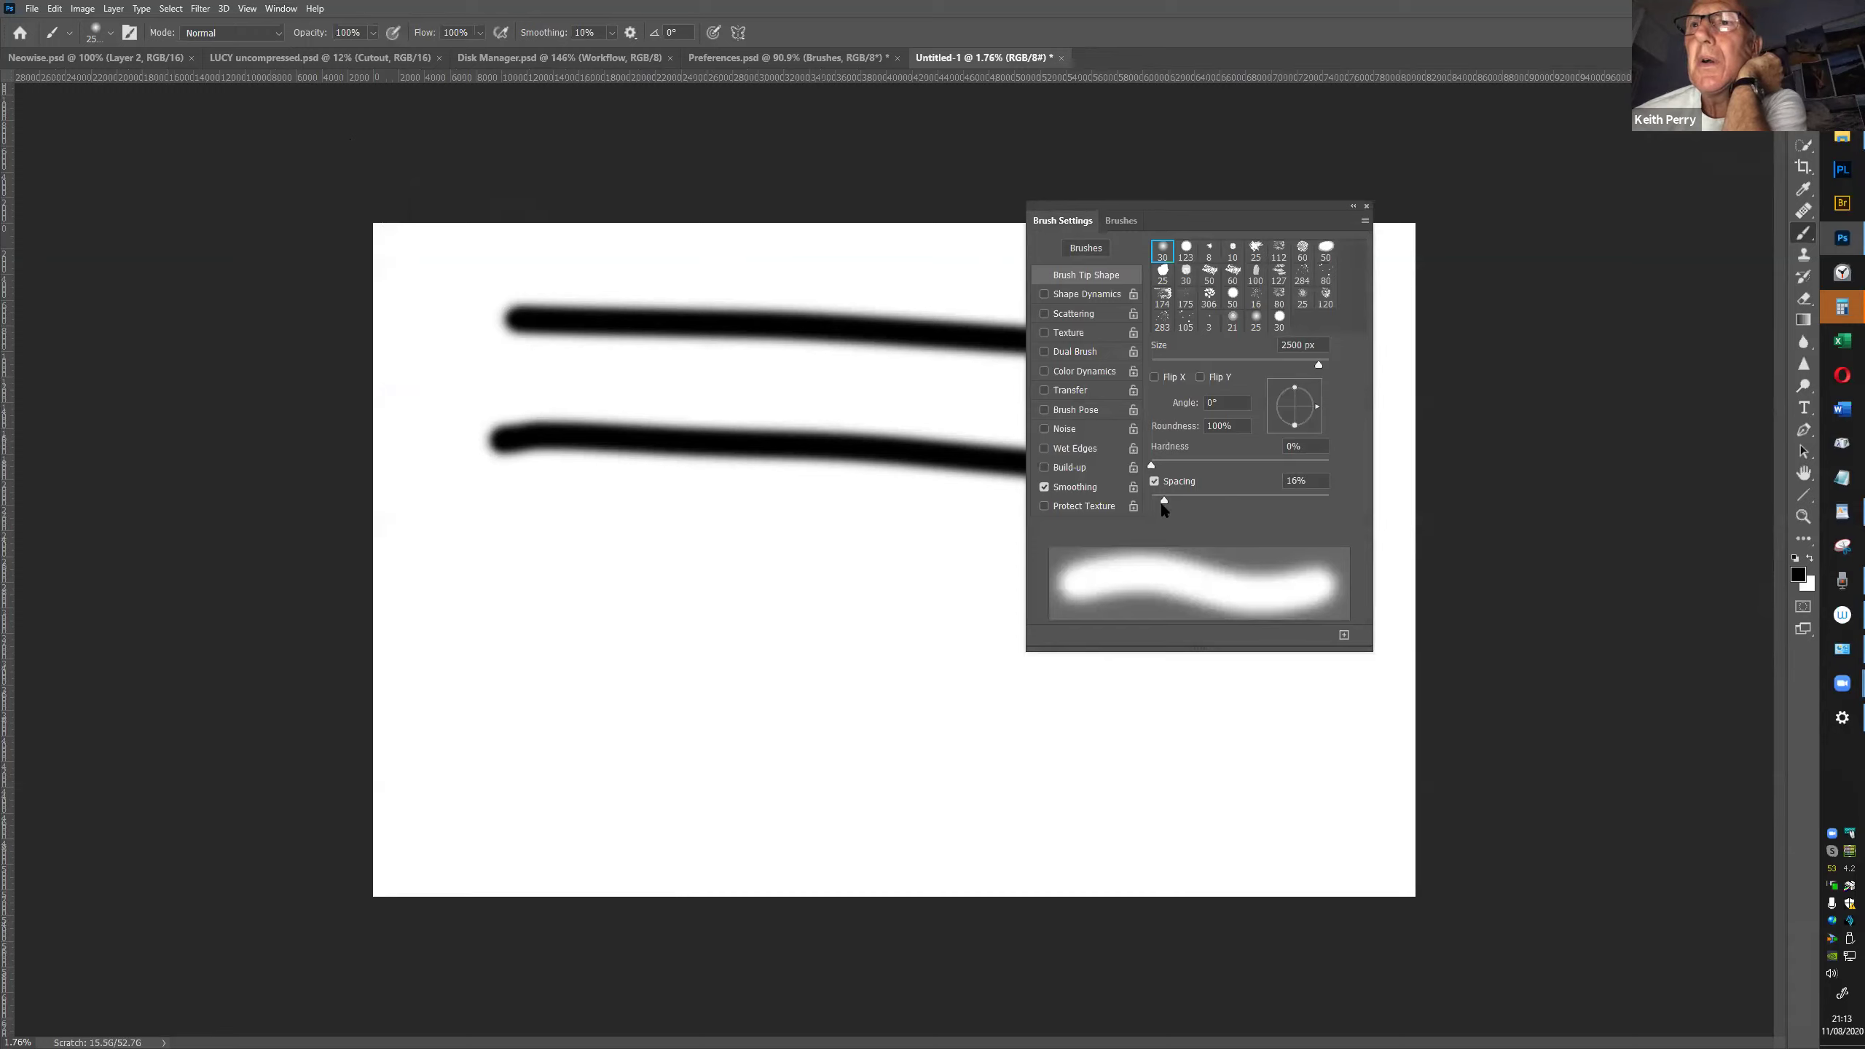
drag(1165, 500, 1150, 500)
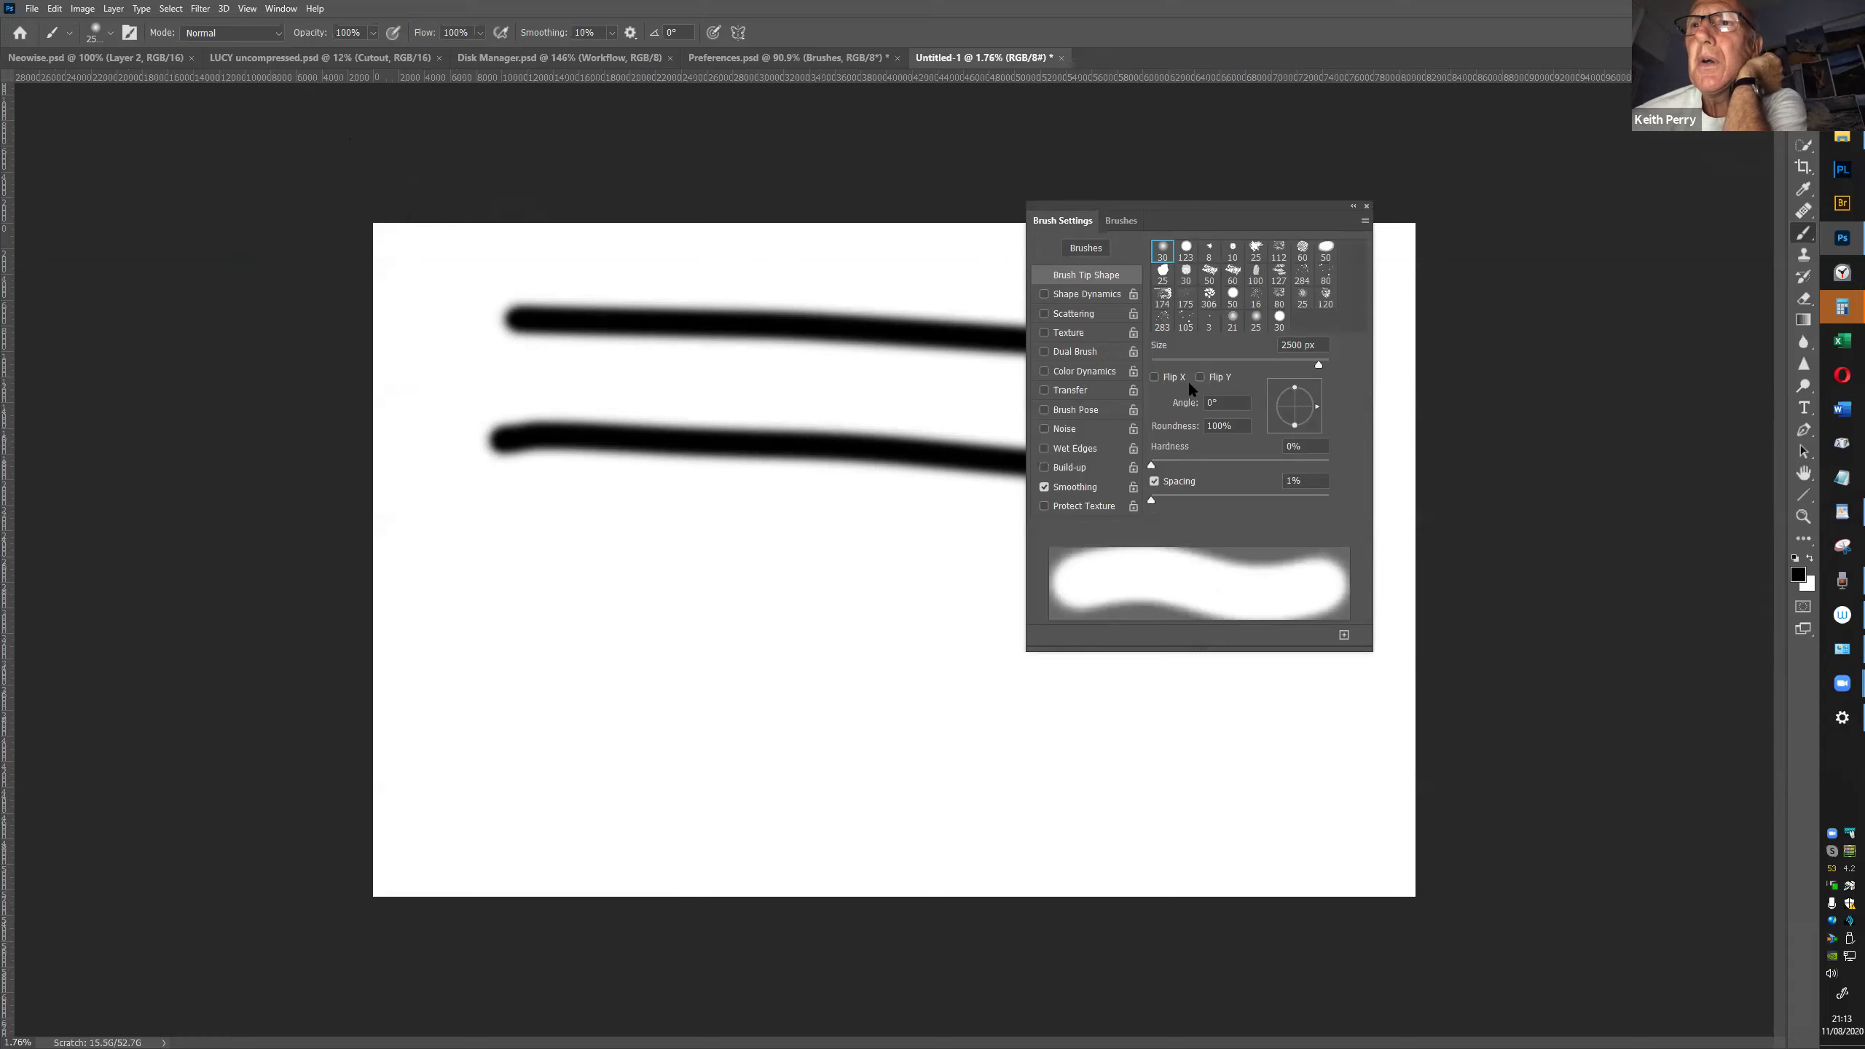
drag(1210, 226, 1544, 113)
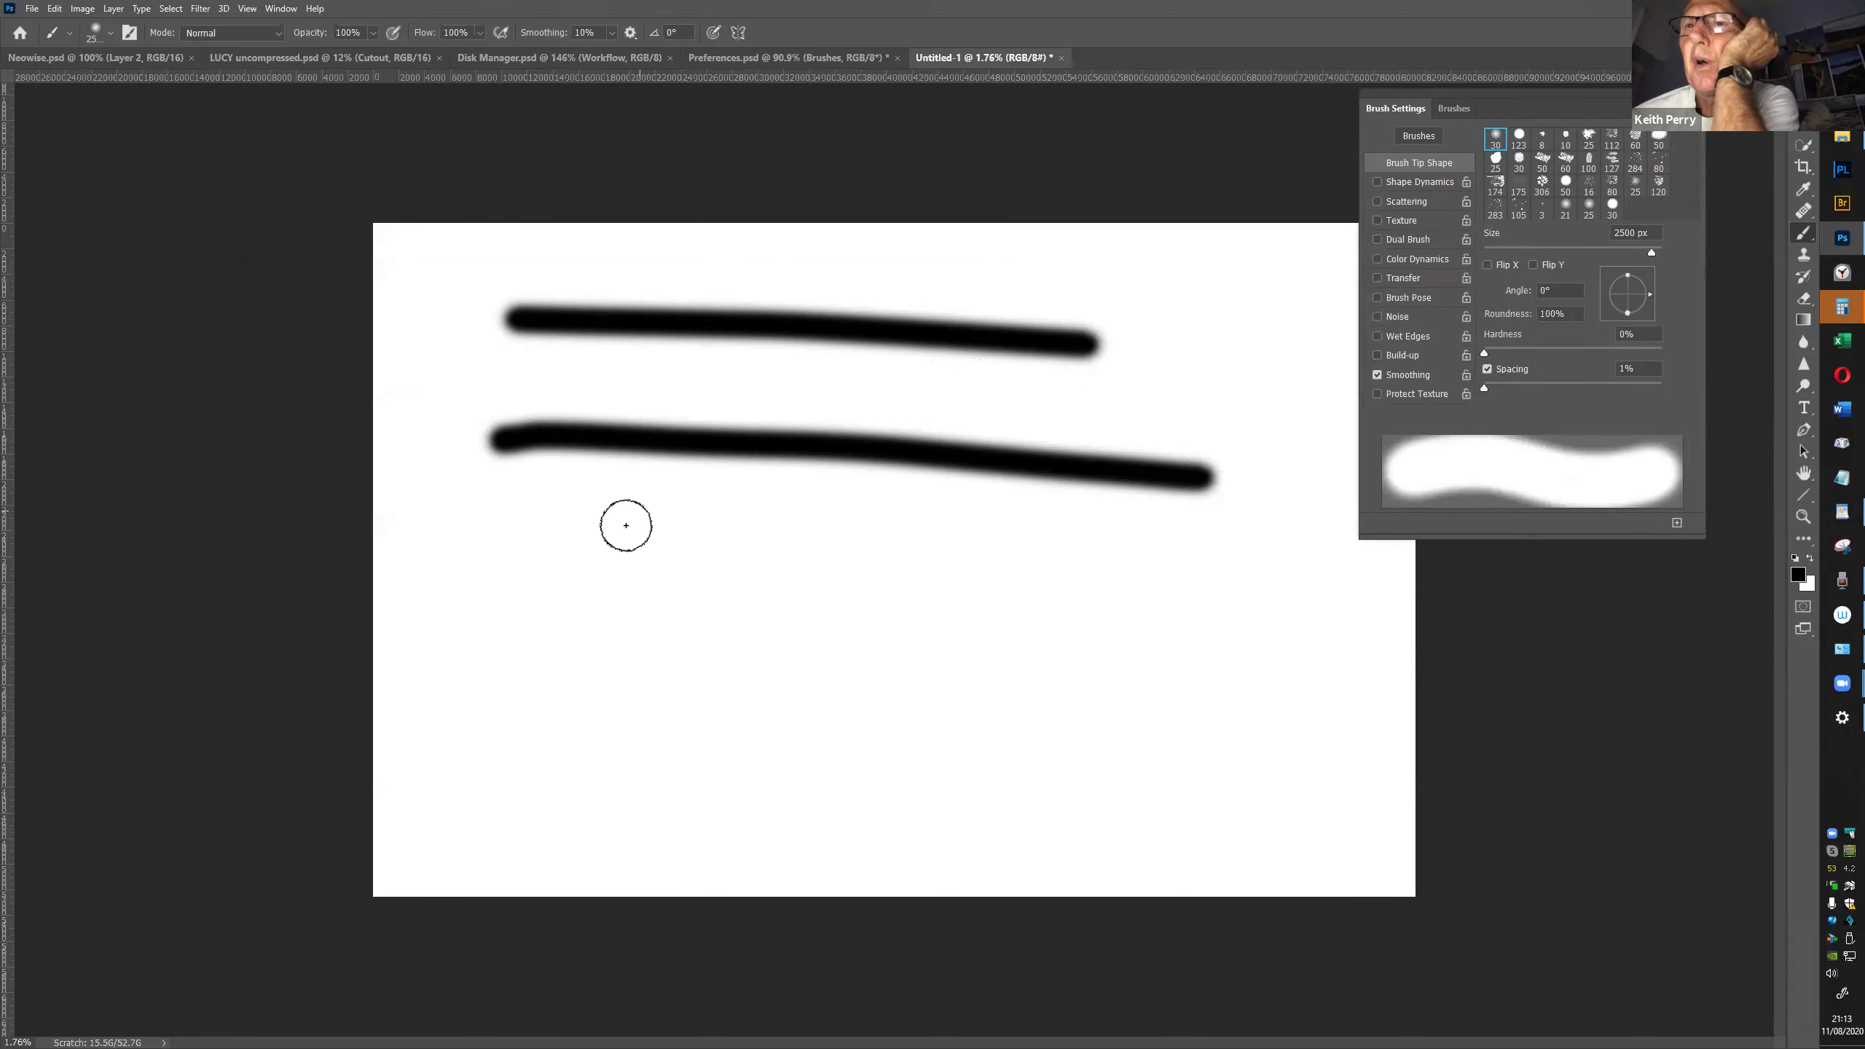
drag(511, 589, 1159, 584)
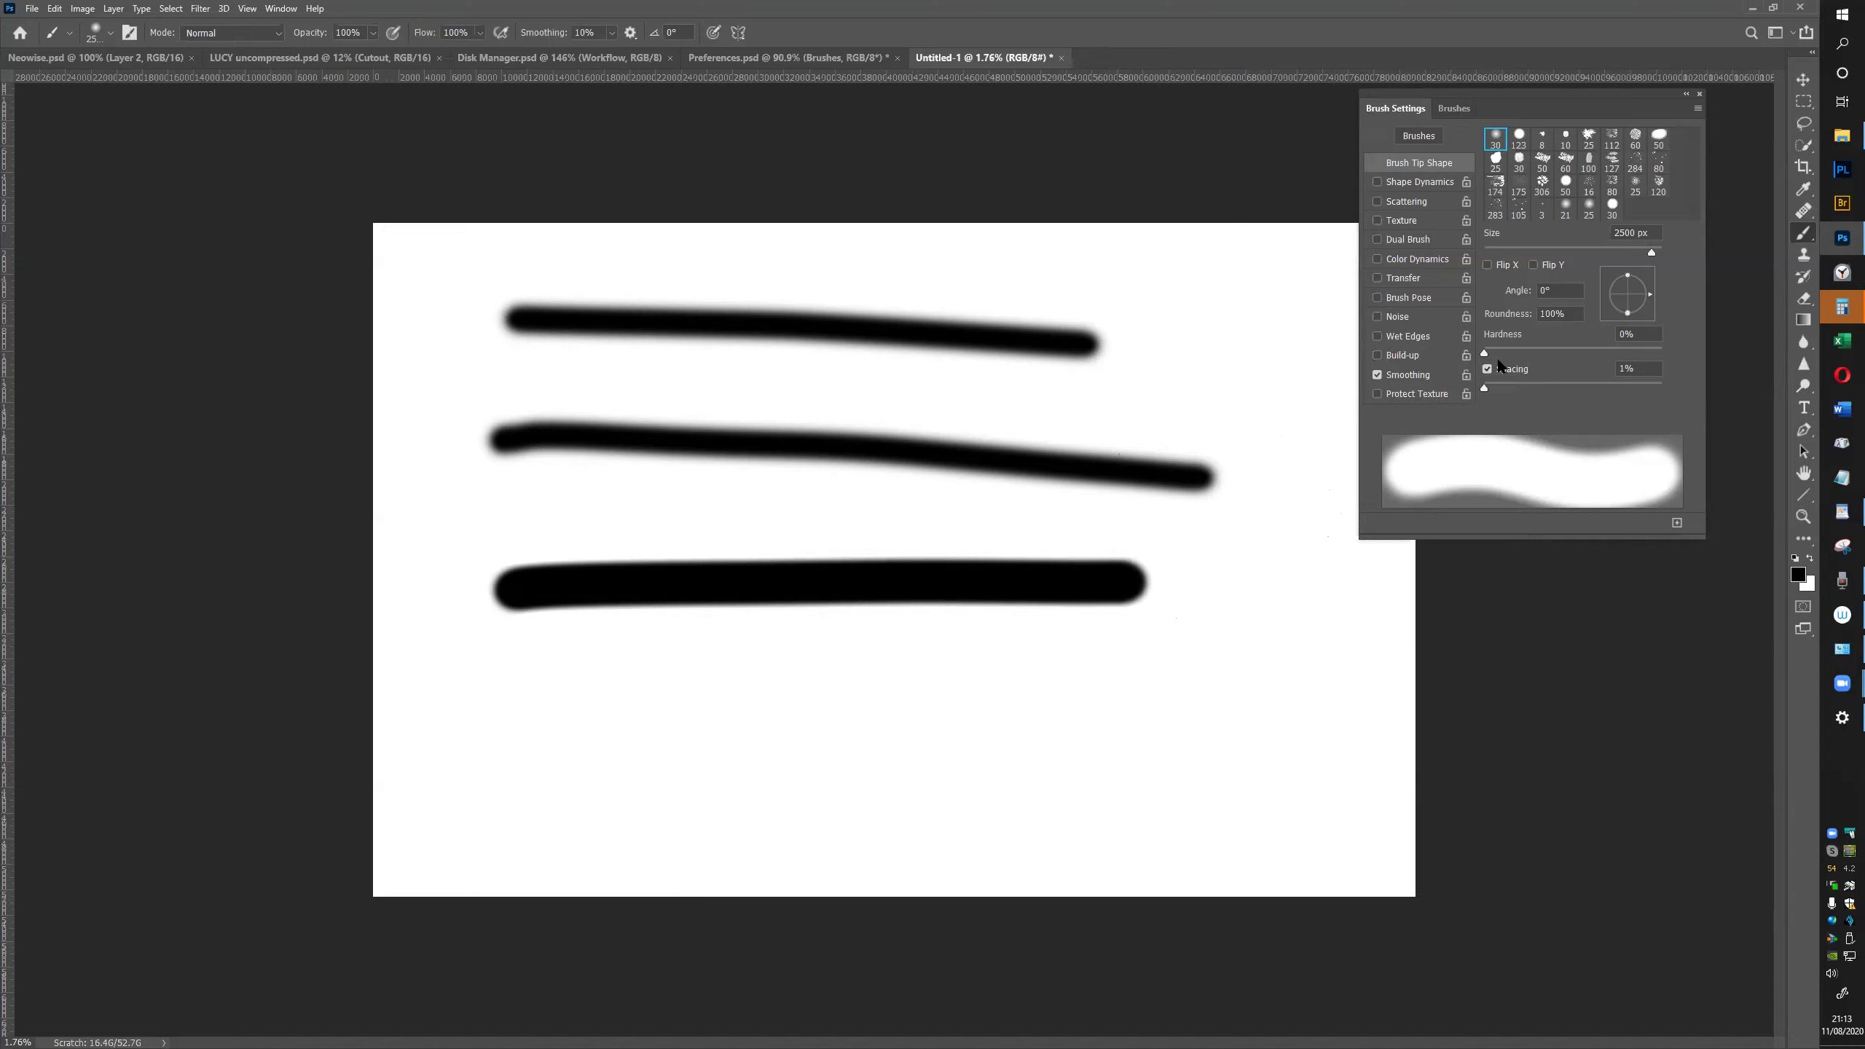
Set the brush spacing to 20% and hardness to 8%, and paint two horizontal strokes across the lower canvas
mouse_move(1481, 392)
mouse_down()
mouse_move(1506, 389)
mouse_move(1496, 355)
mouse_up()
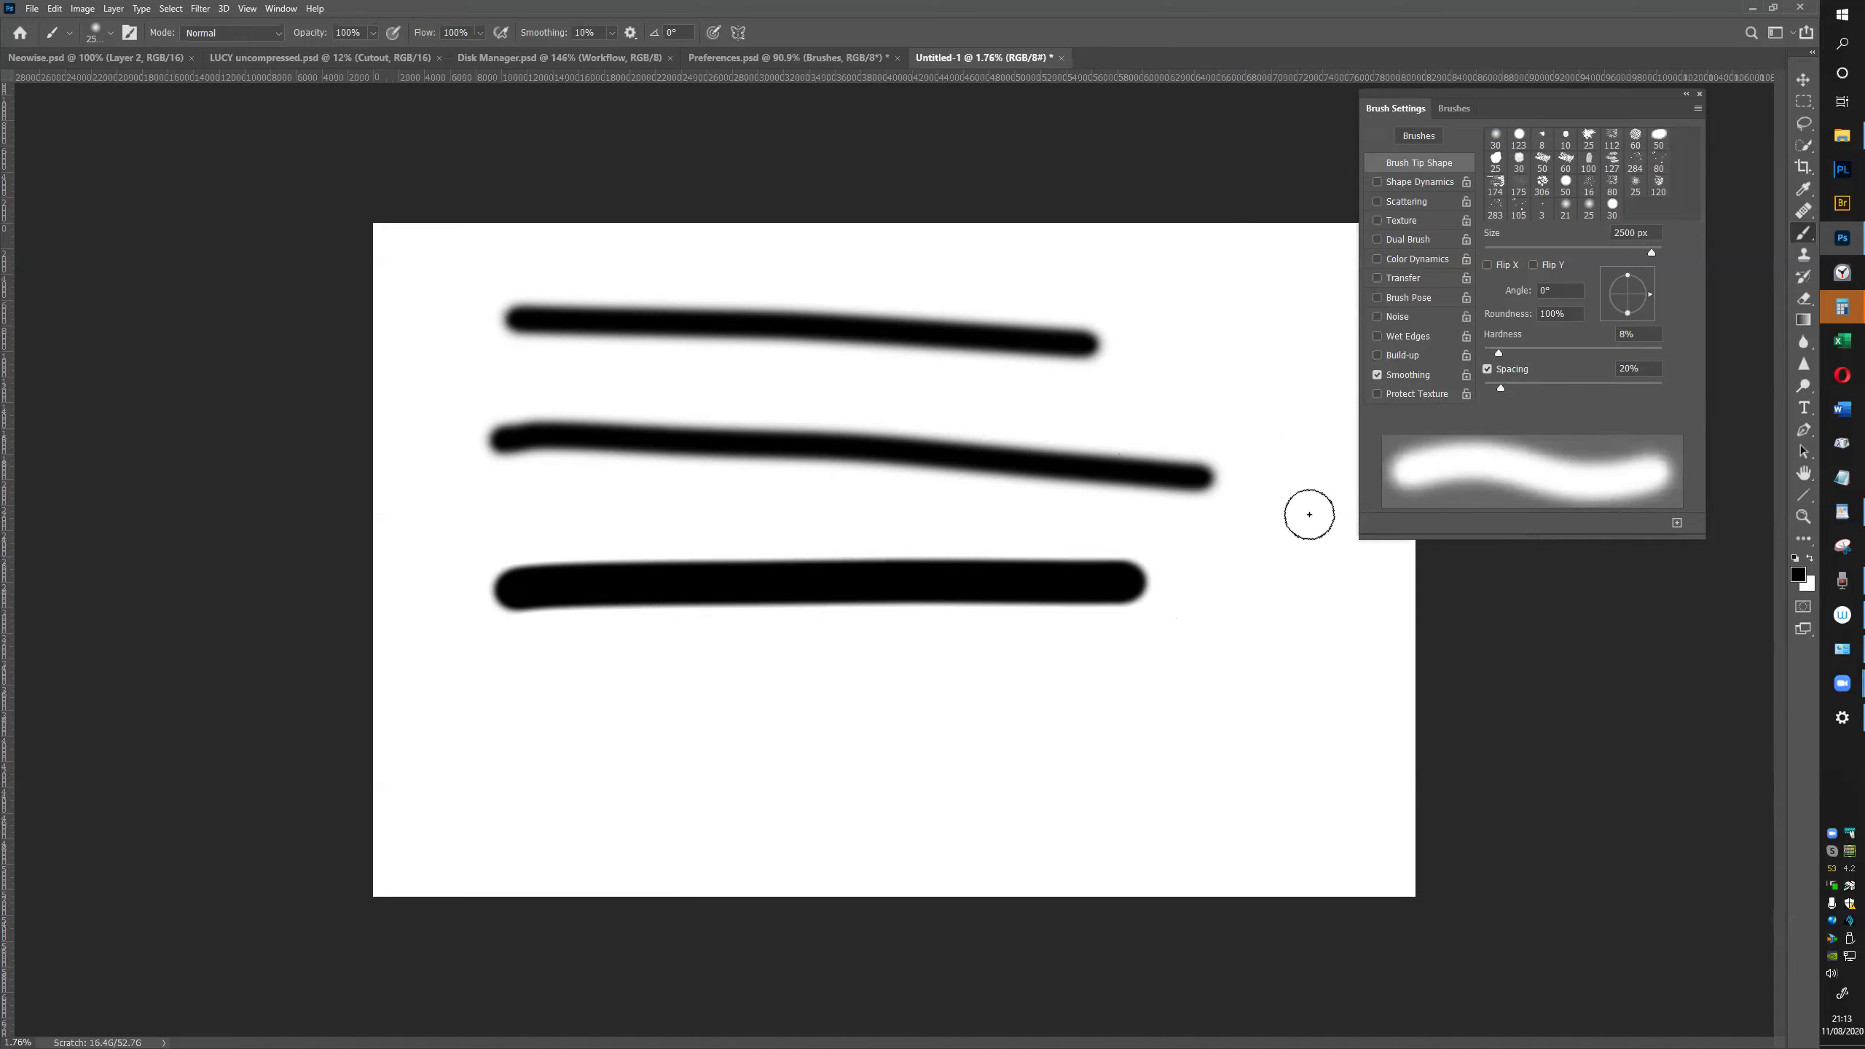
drag(494, 714, 1053, 716)
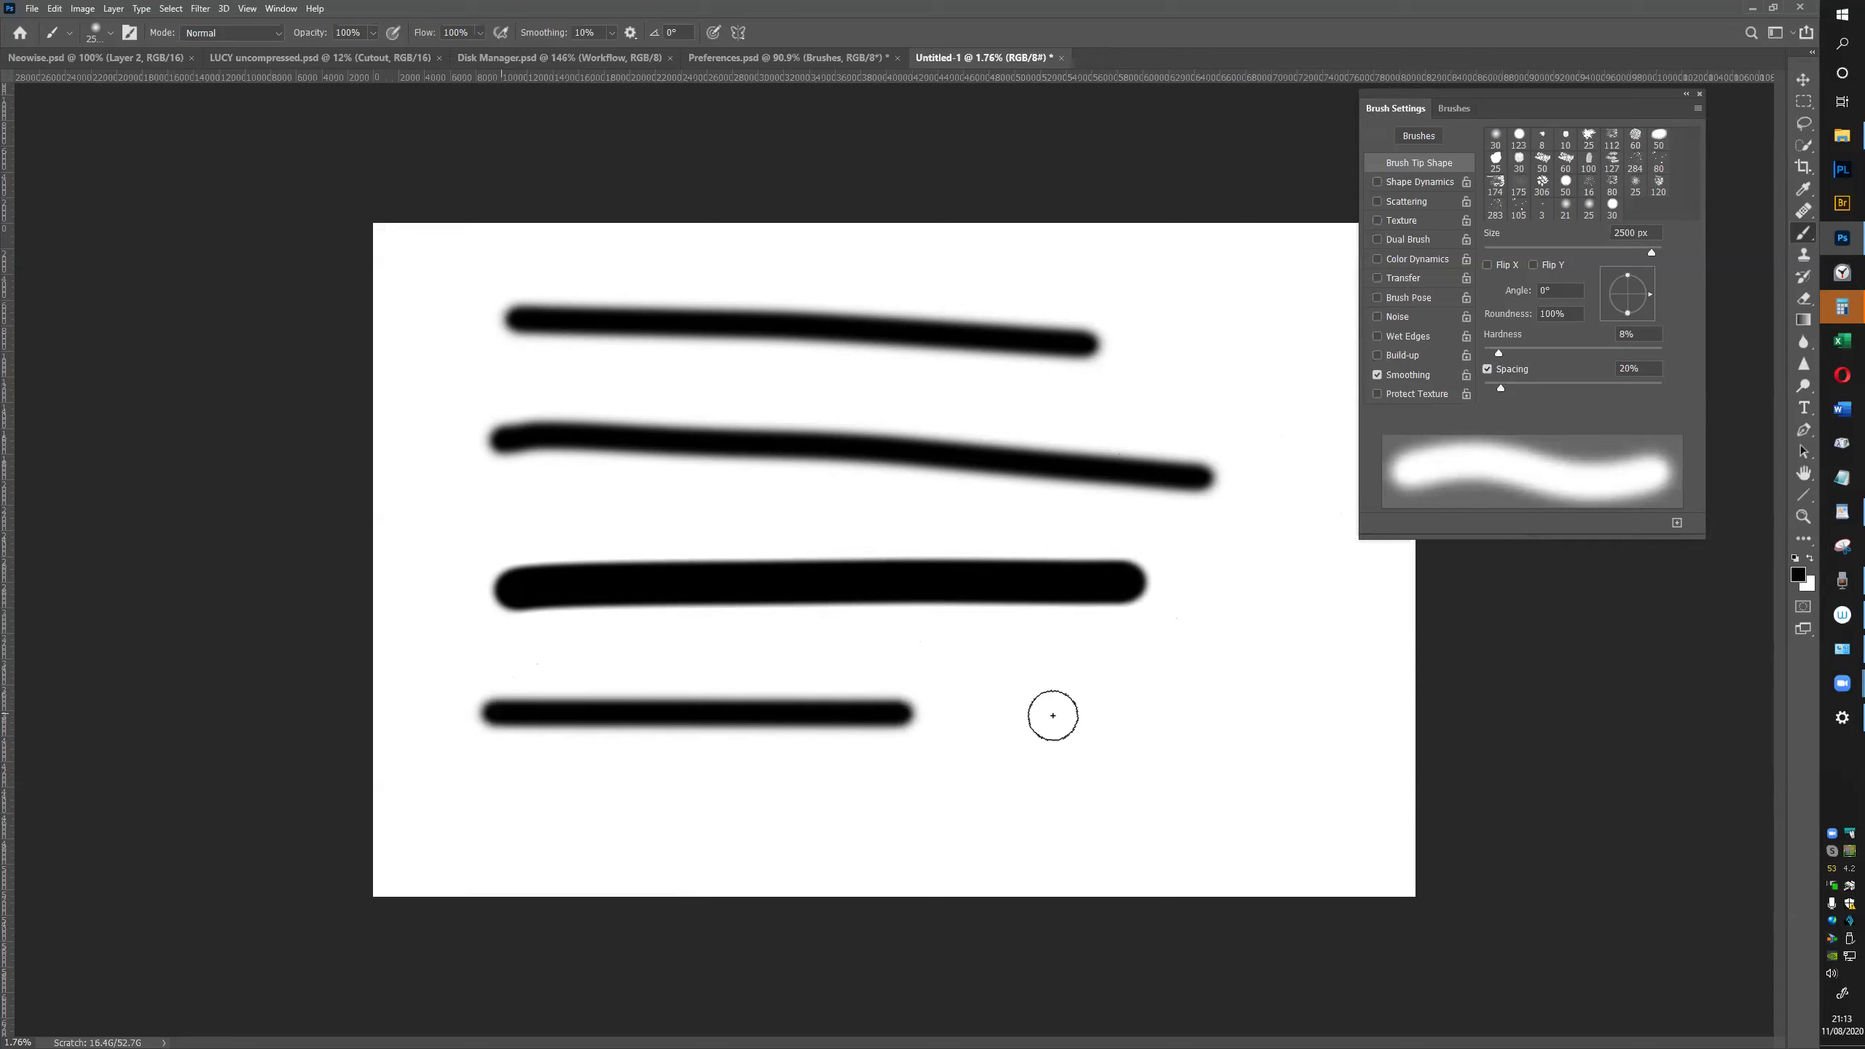
drag(651, 788, 1256, 794)
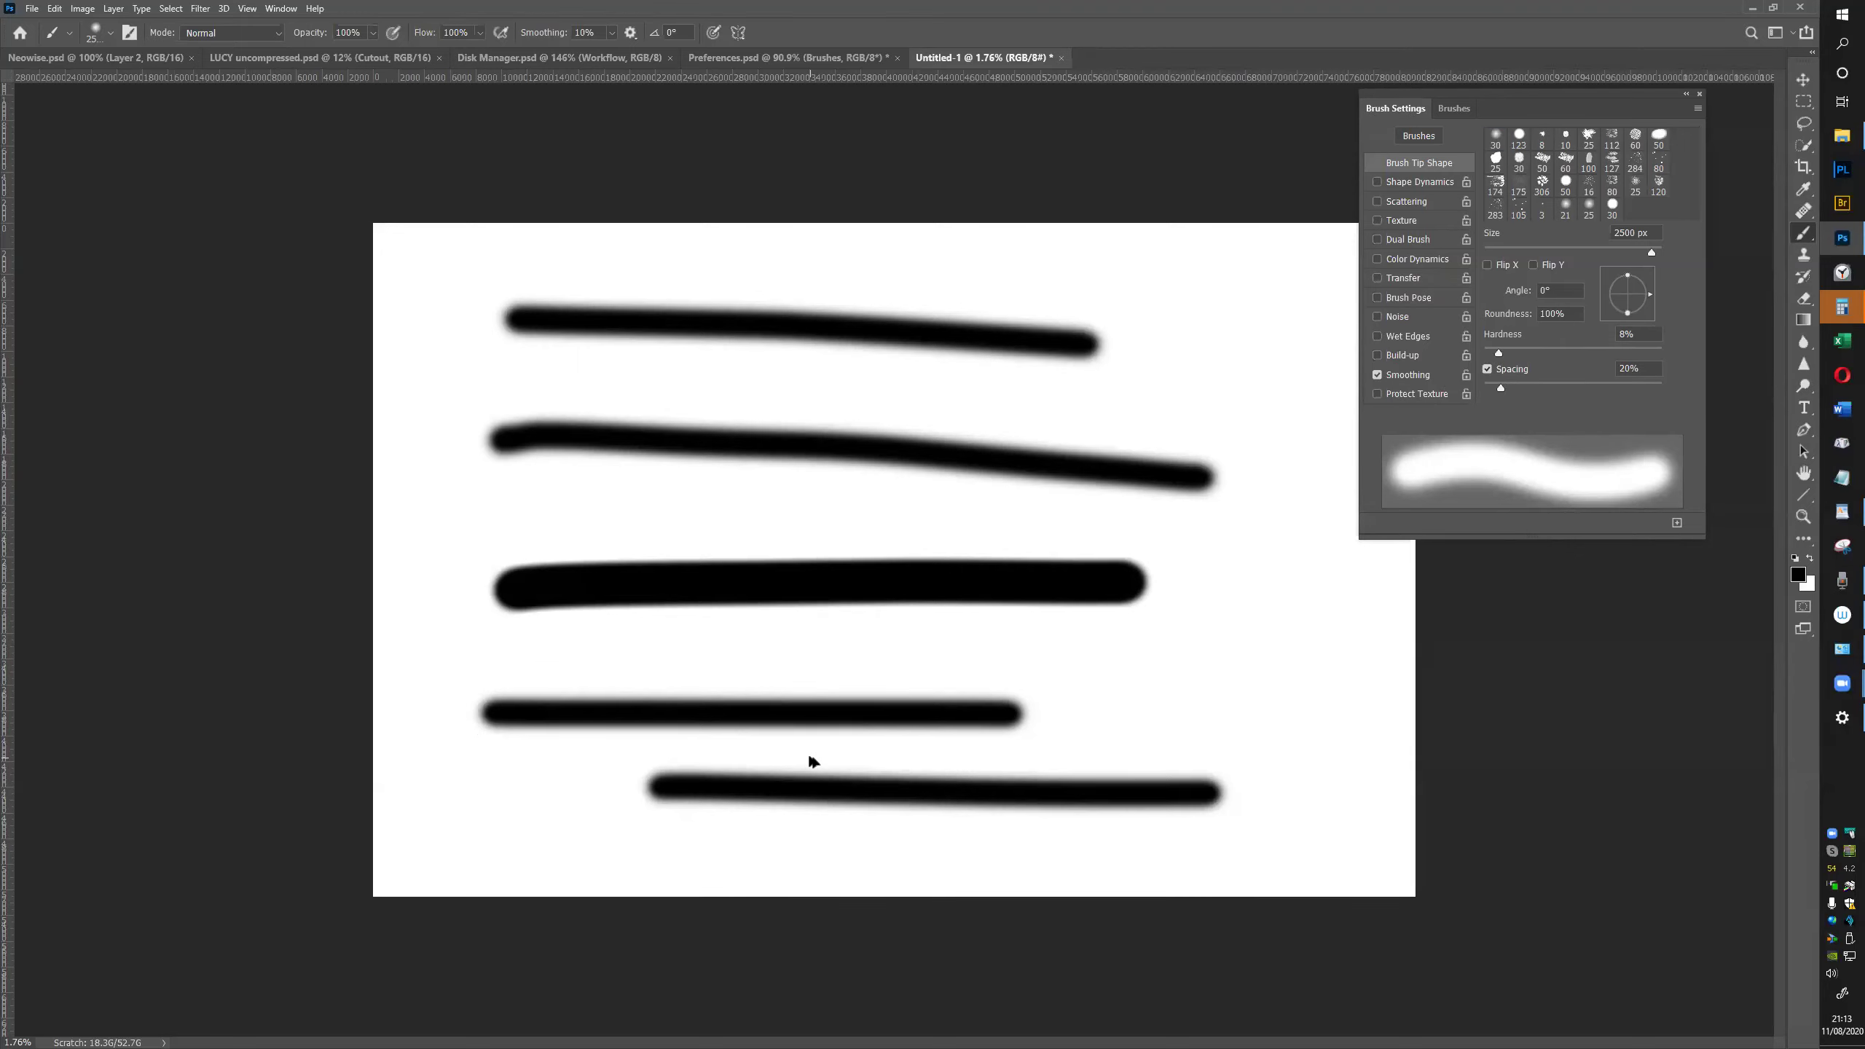
Reduce the image to 40635 × 26280 px and paint a soft horizontal stroke along the bottom of the canvas
key(ctrl+alt+i)
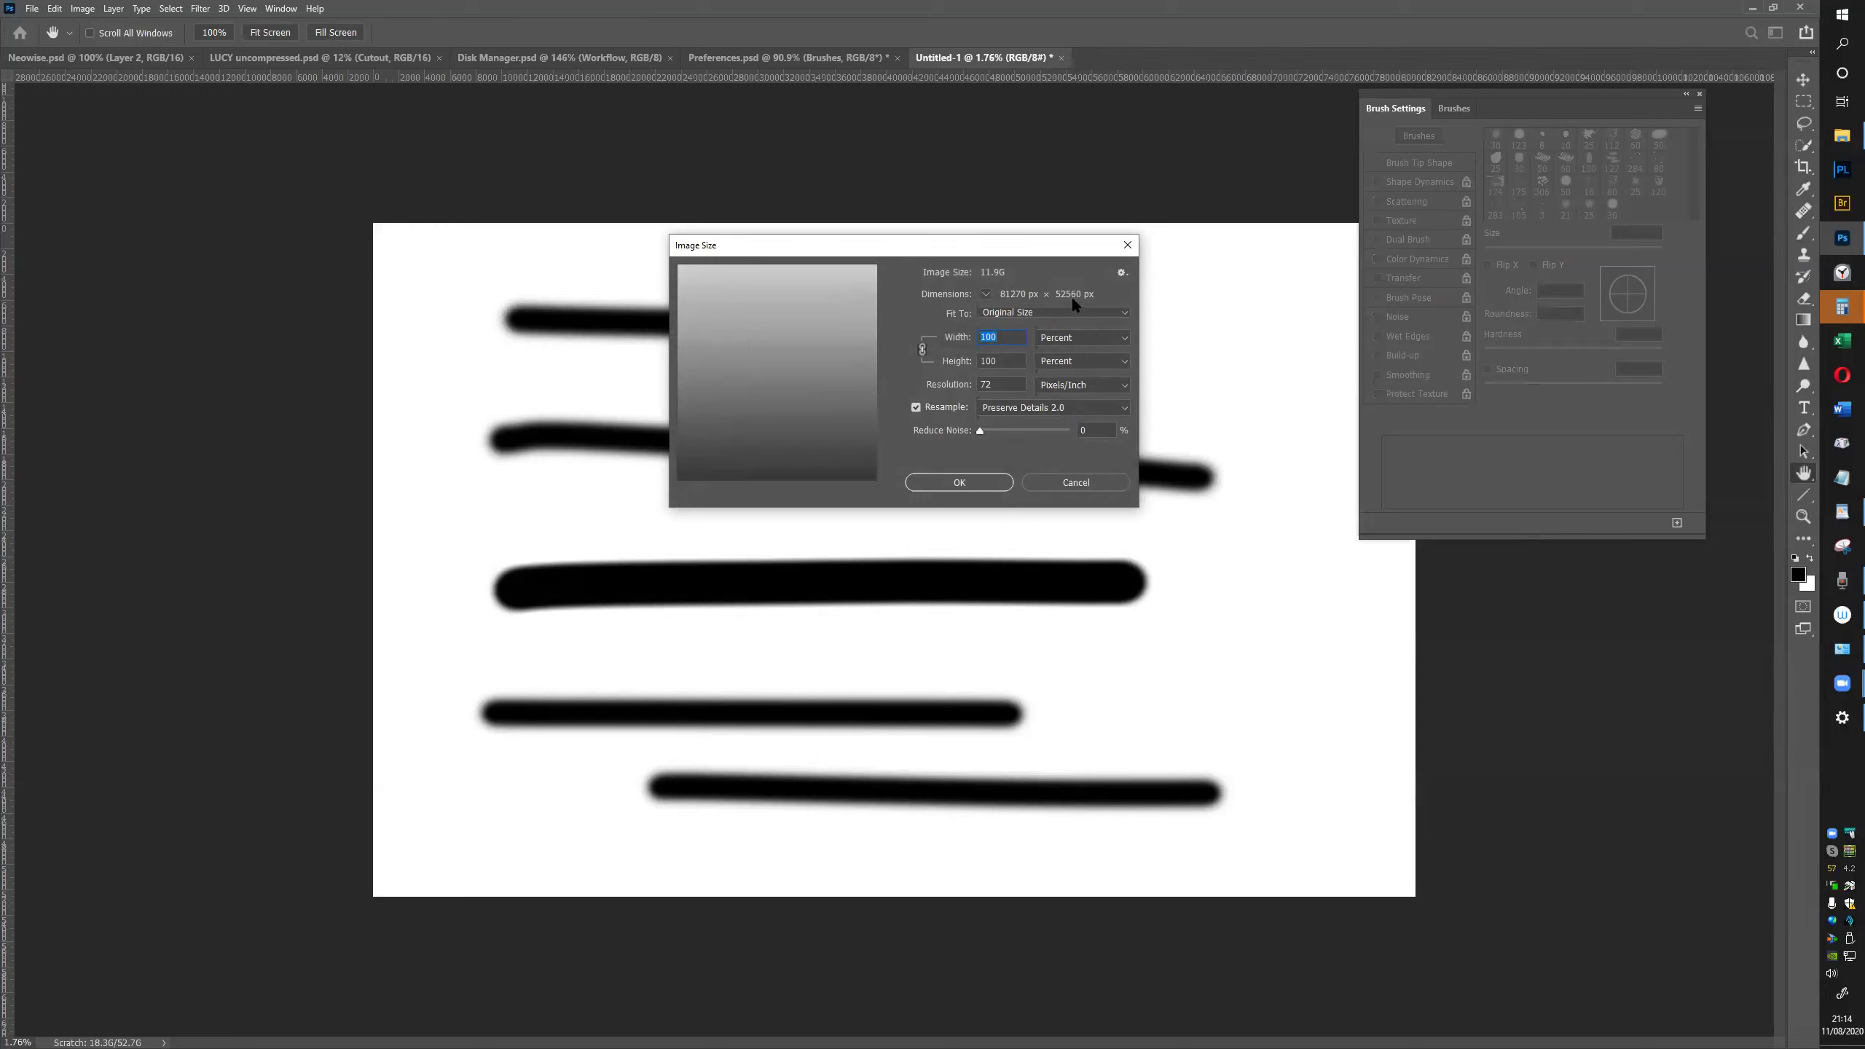
click(1058, 342)
click(999, 336)
key(Escape)
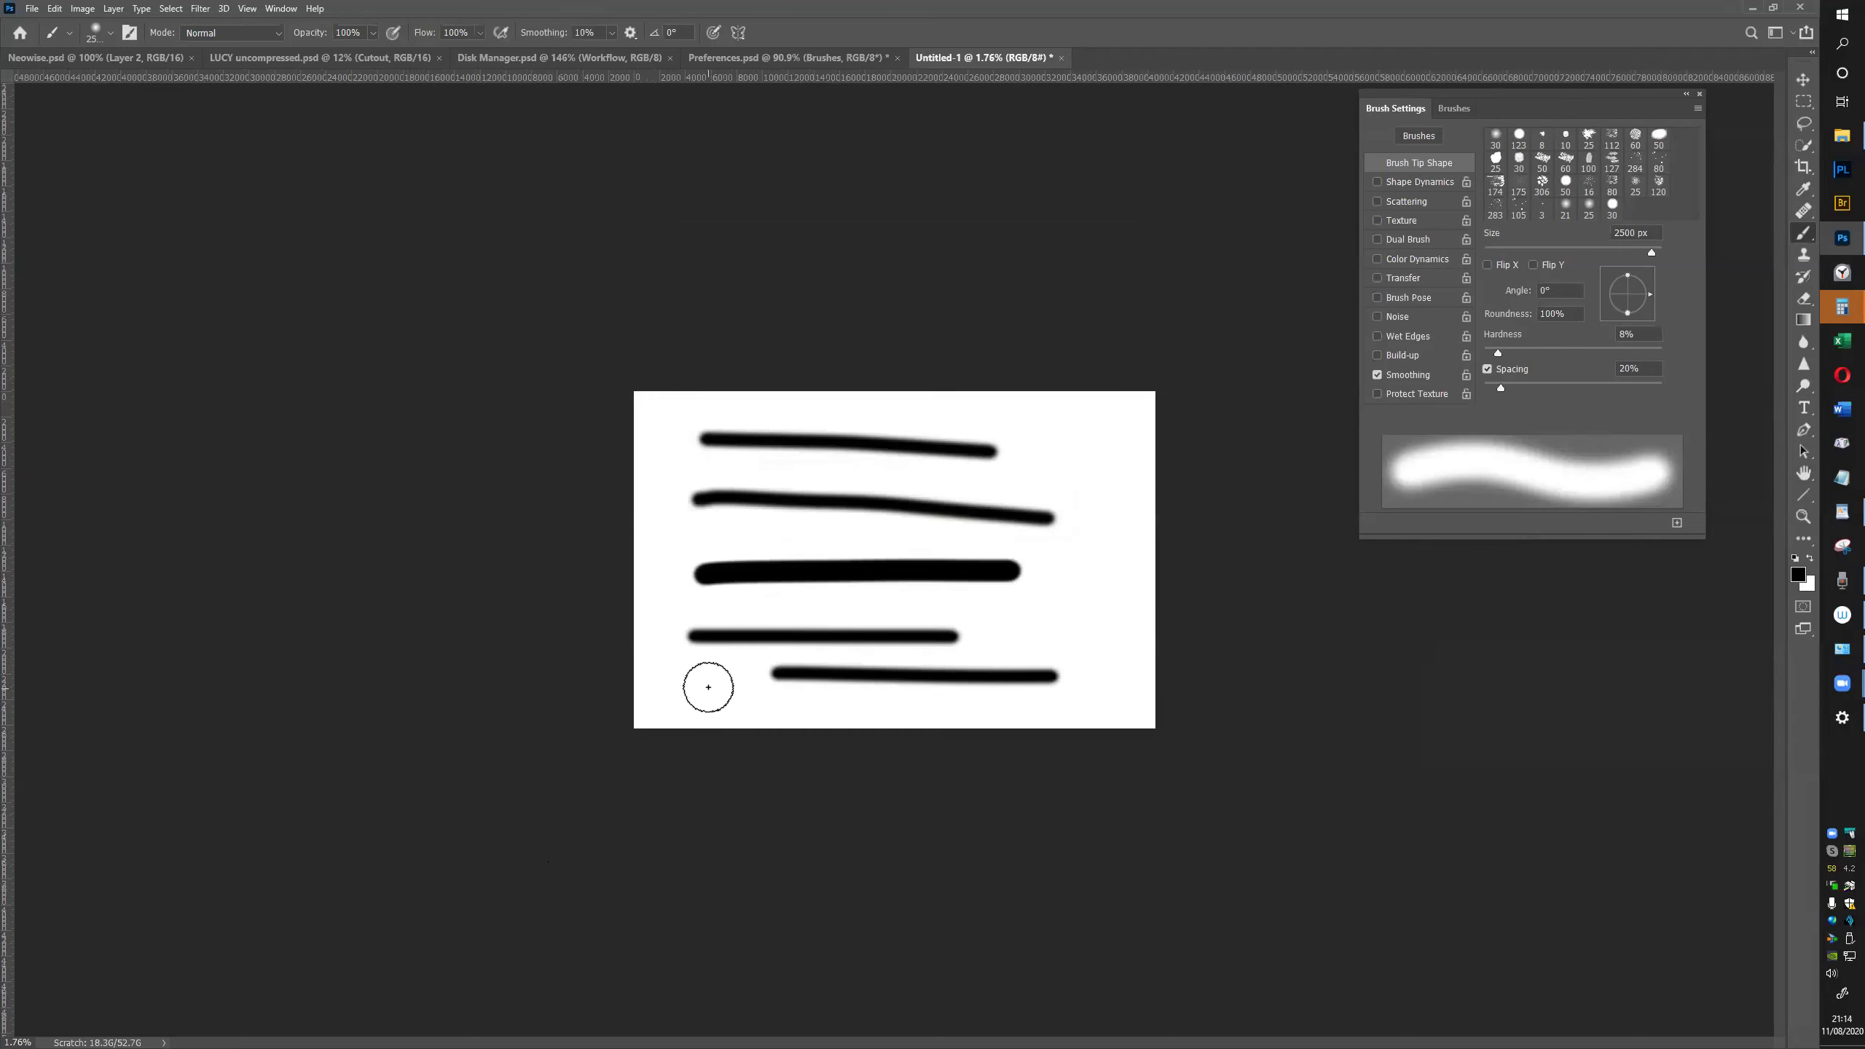
drag(705, 688, 1068, 703)
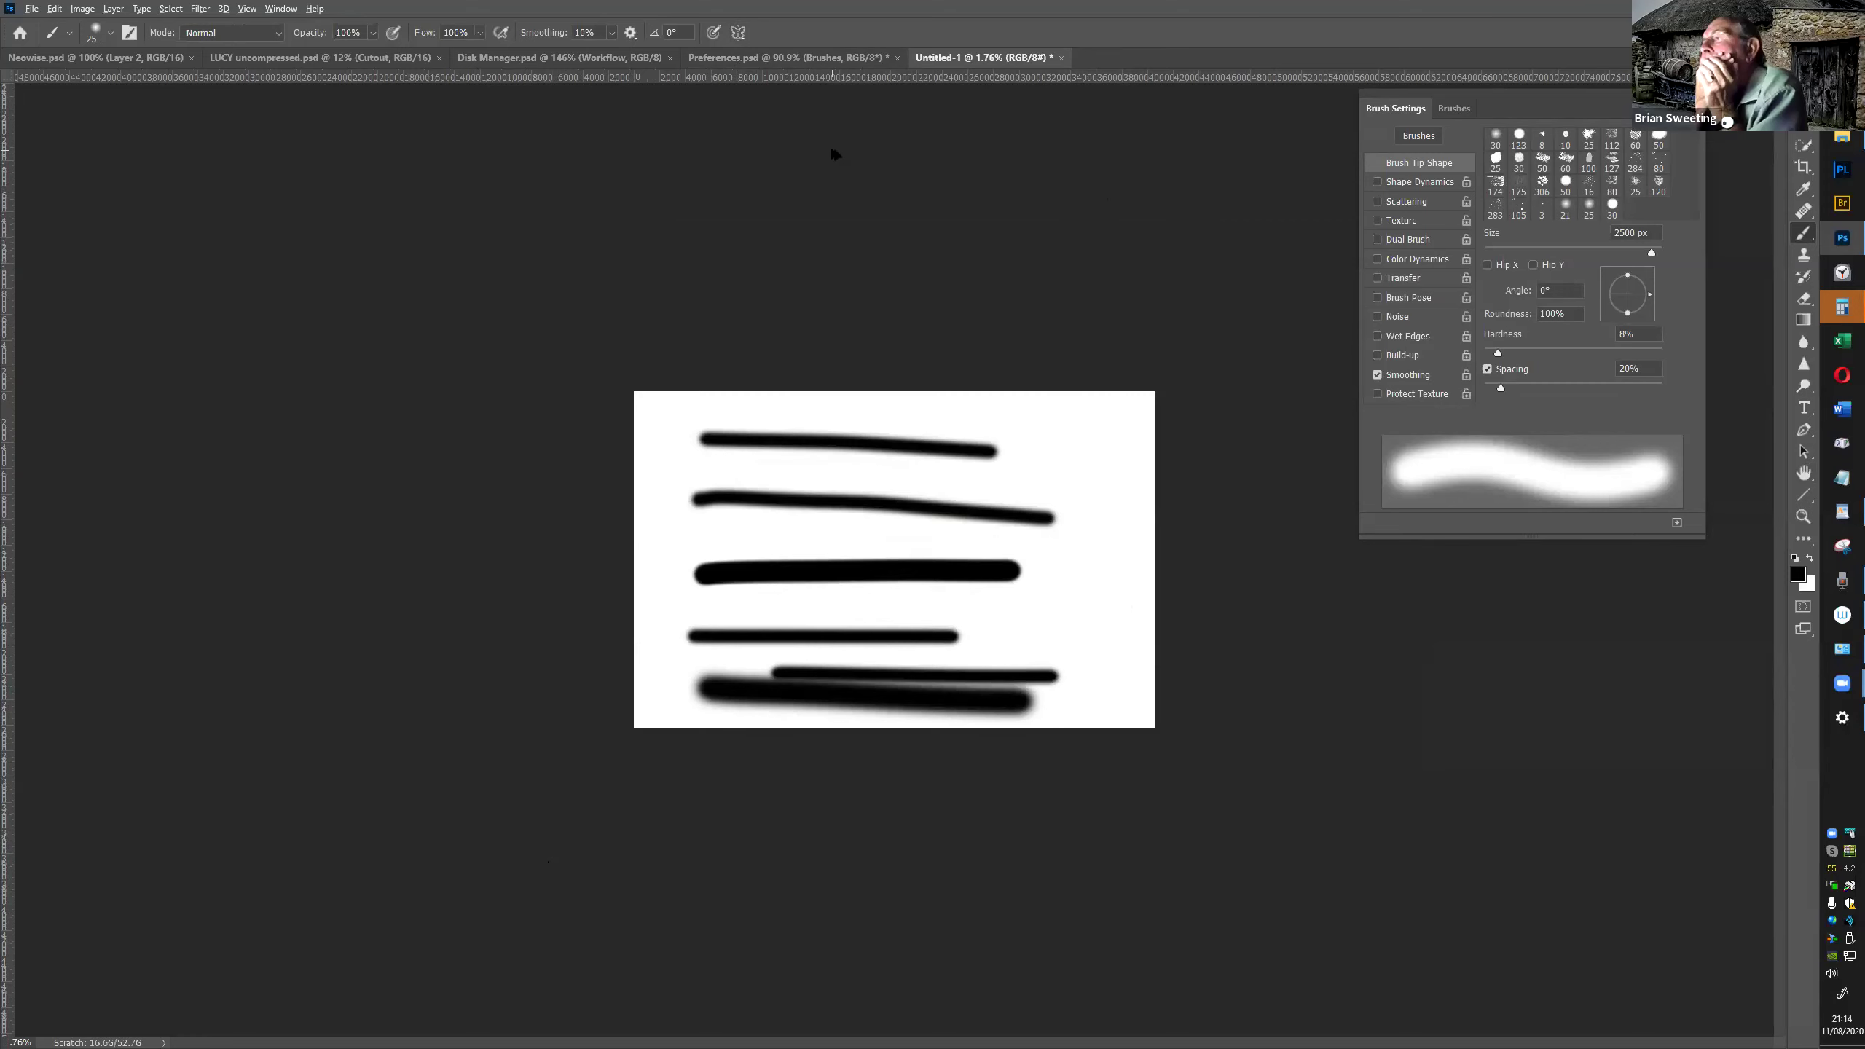
Switch the image size units to pixels, reduce the width to 9000 px, and fit the whole image on screen
key(ctrl+alt+i)
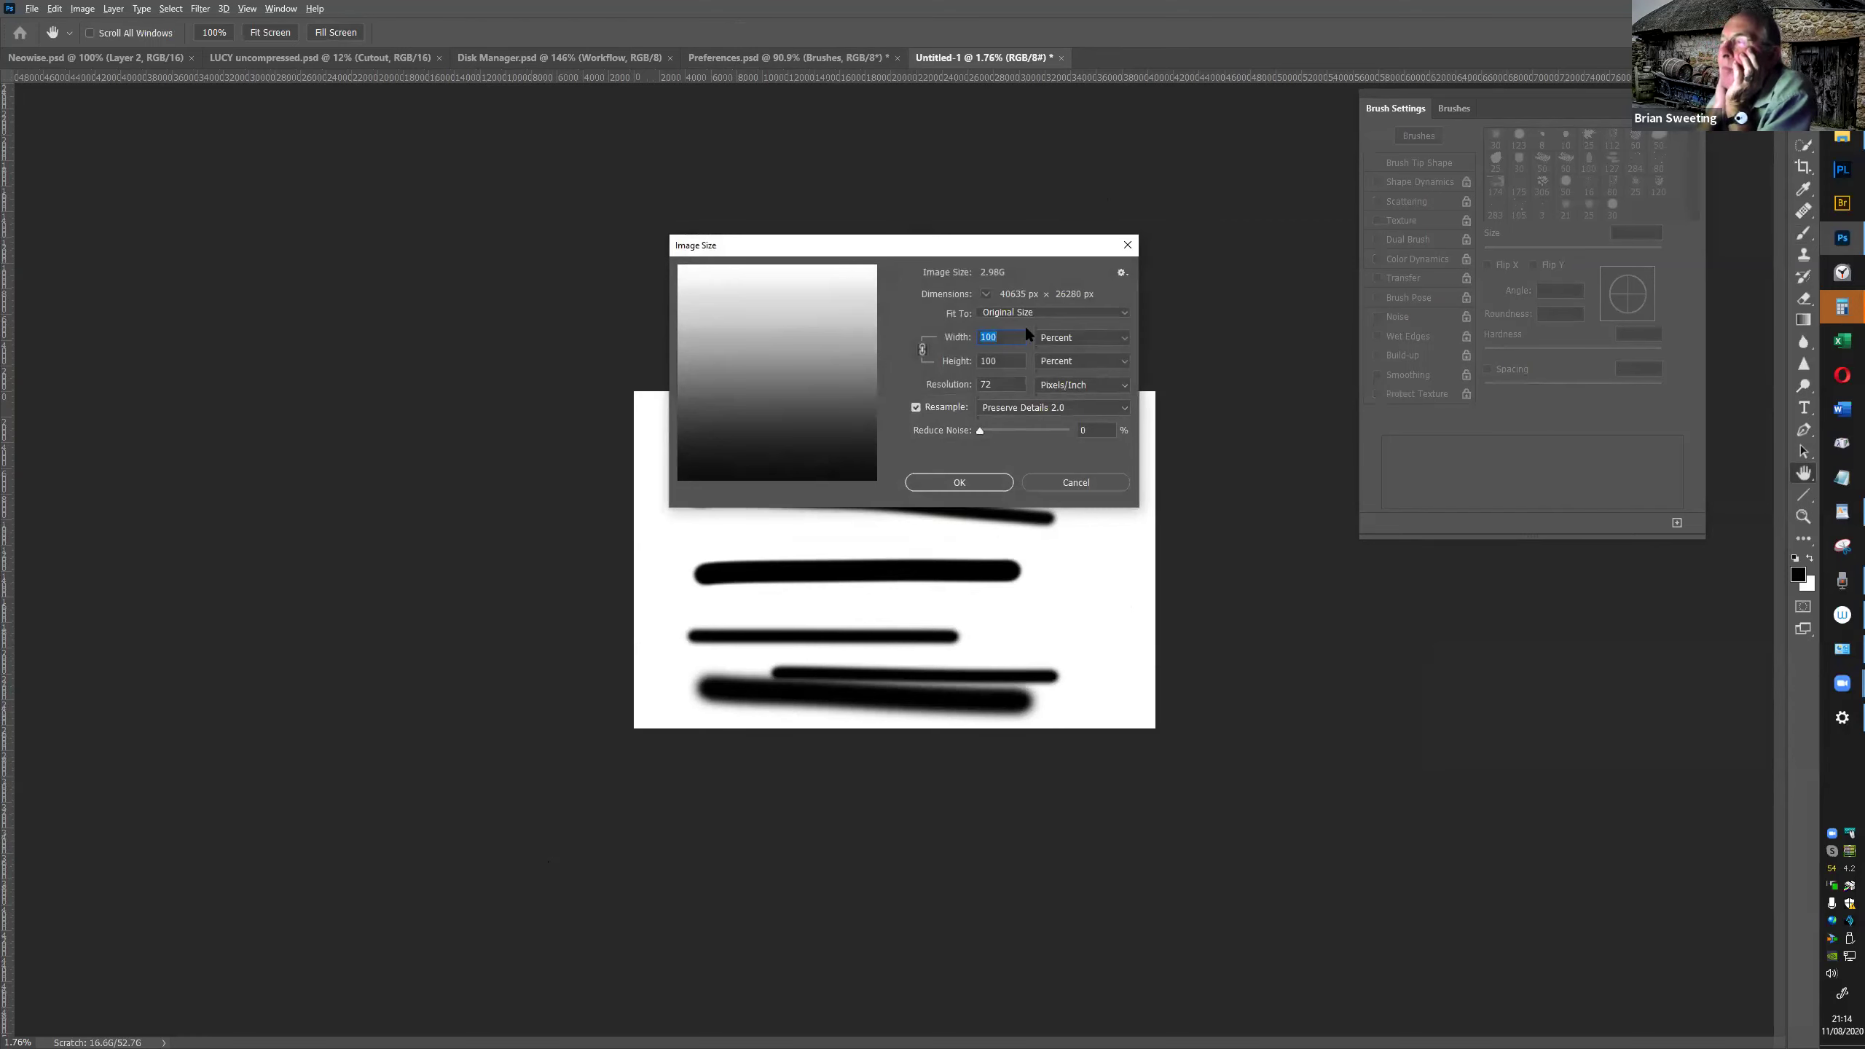
click(1082, 338)
click(1064, 359)
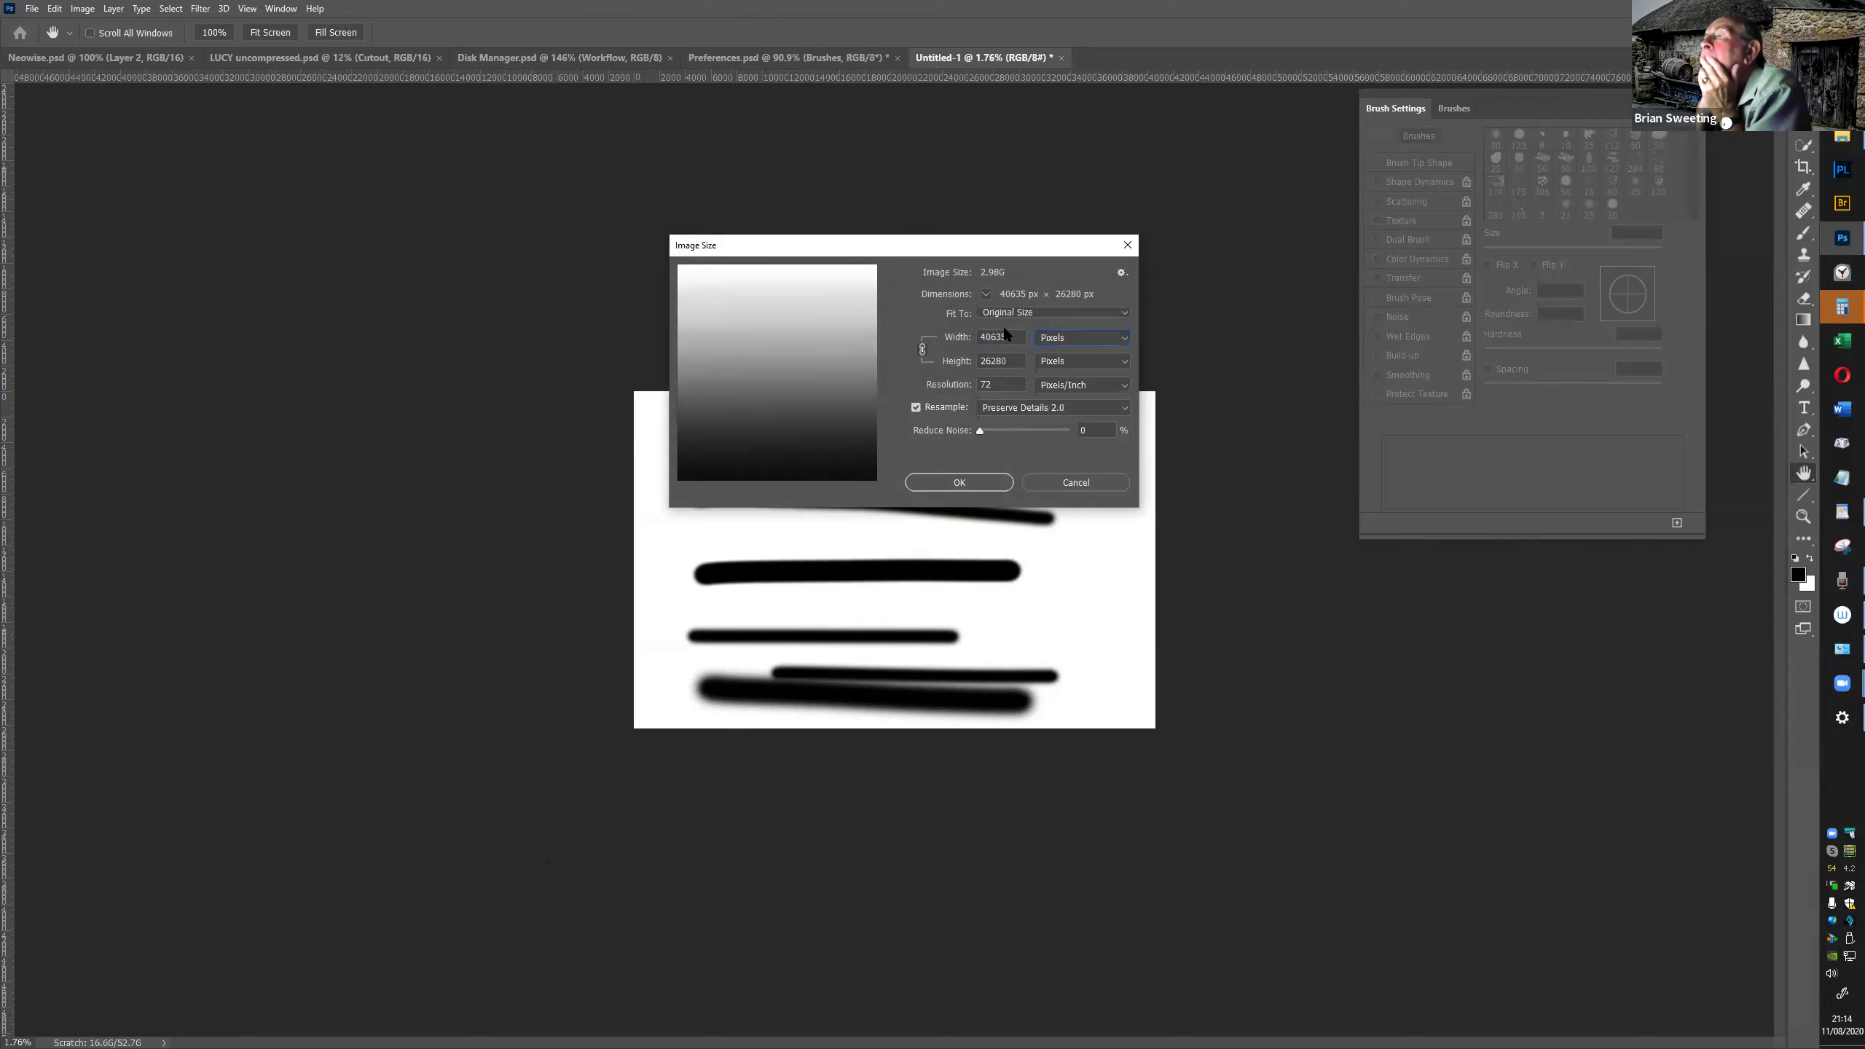
text(4000)
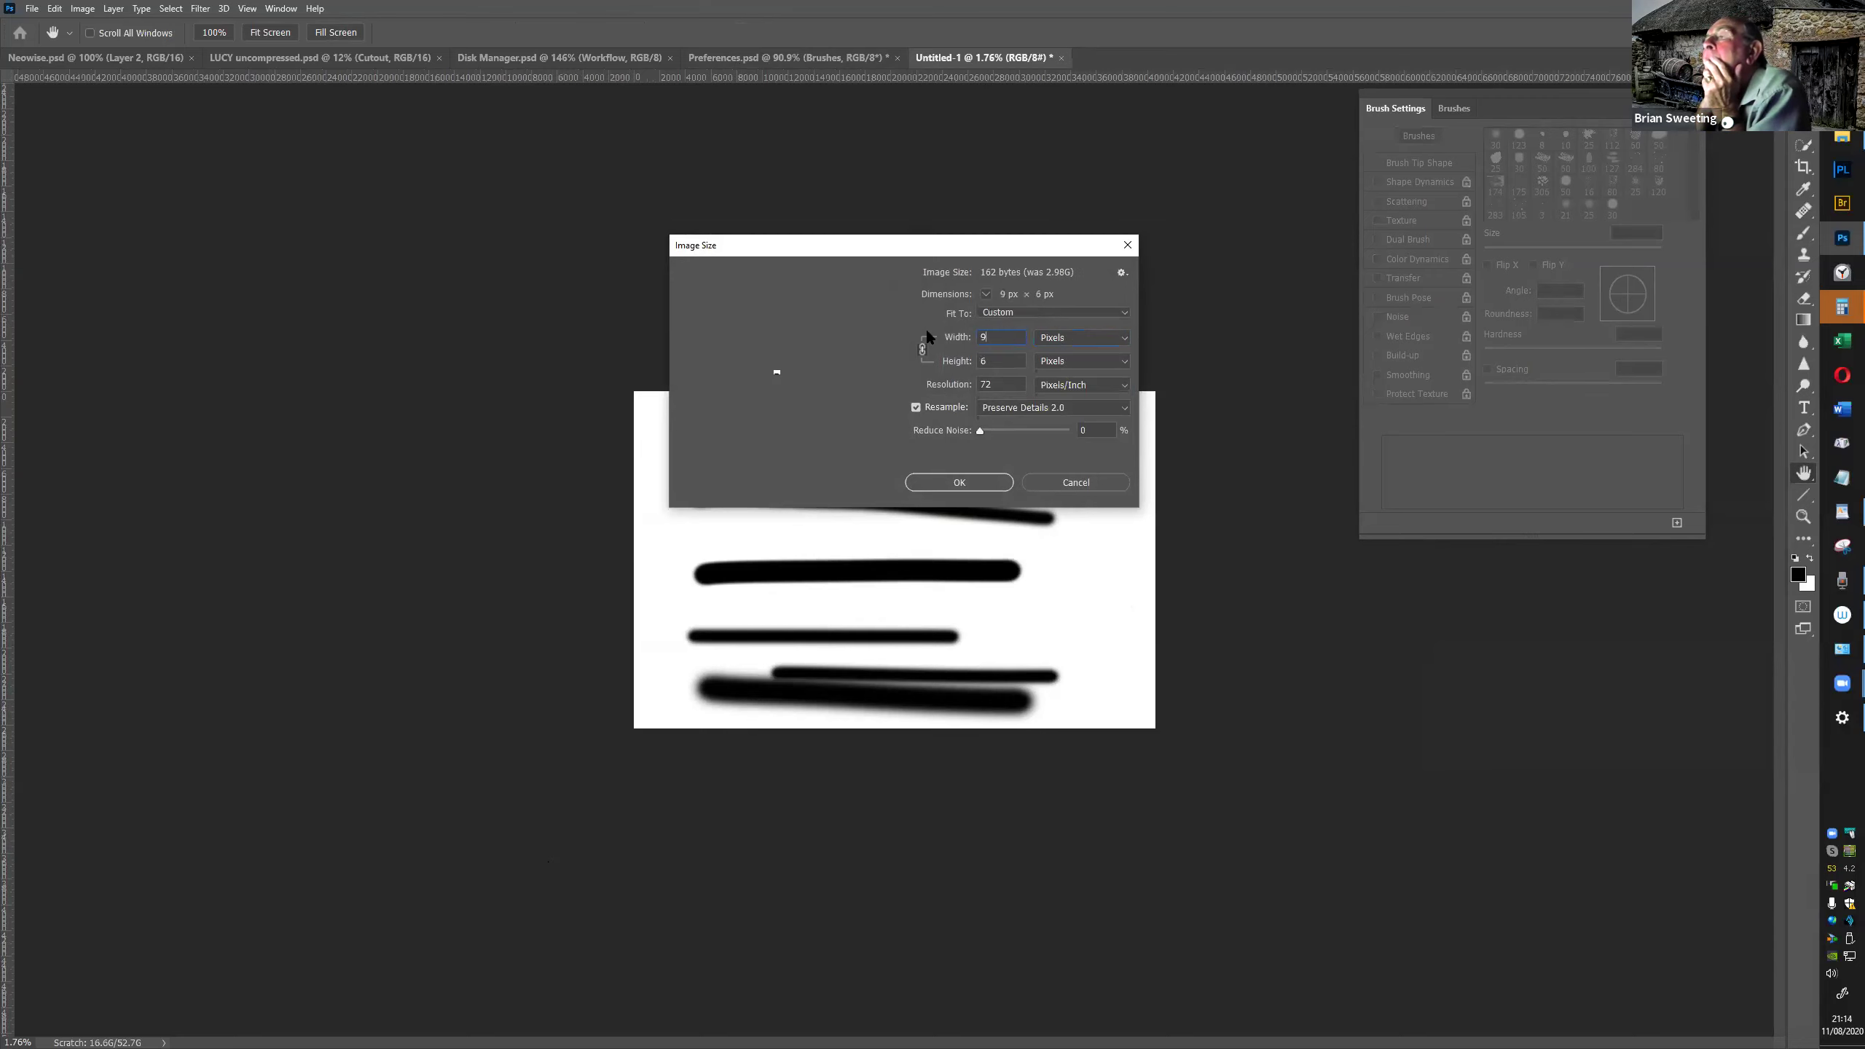
key(Escape)
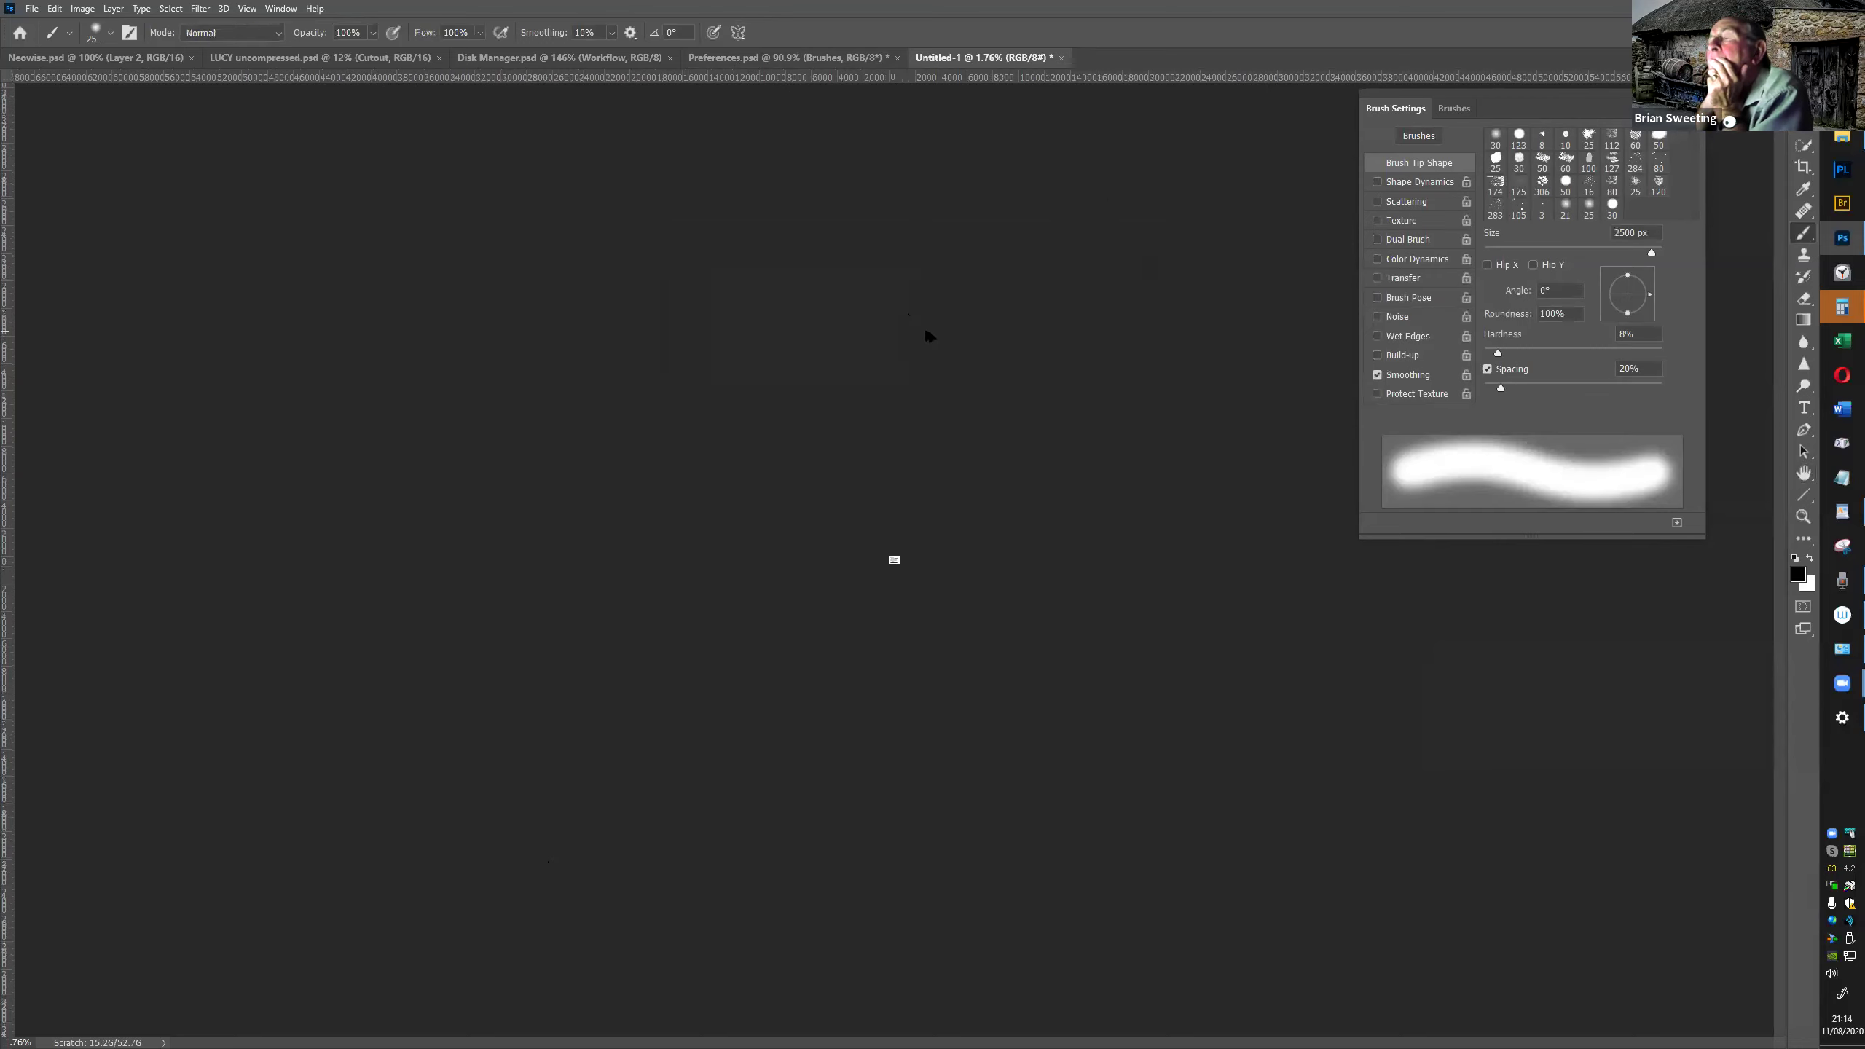
key(ctrl+alt+i)
click(1009, 336)
text(000)
key(Return)
scroll(950, 533, up, 3)
key(ctrl+0)
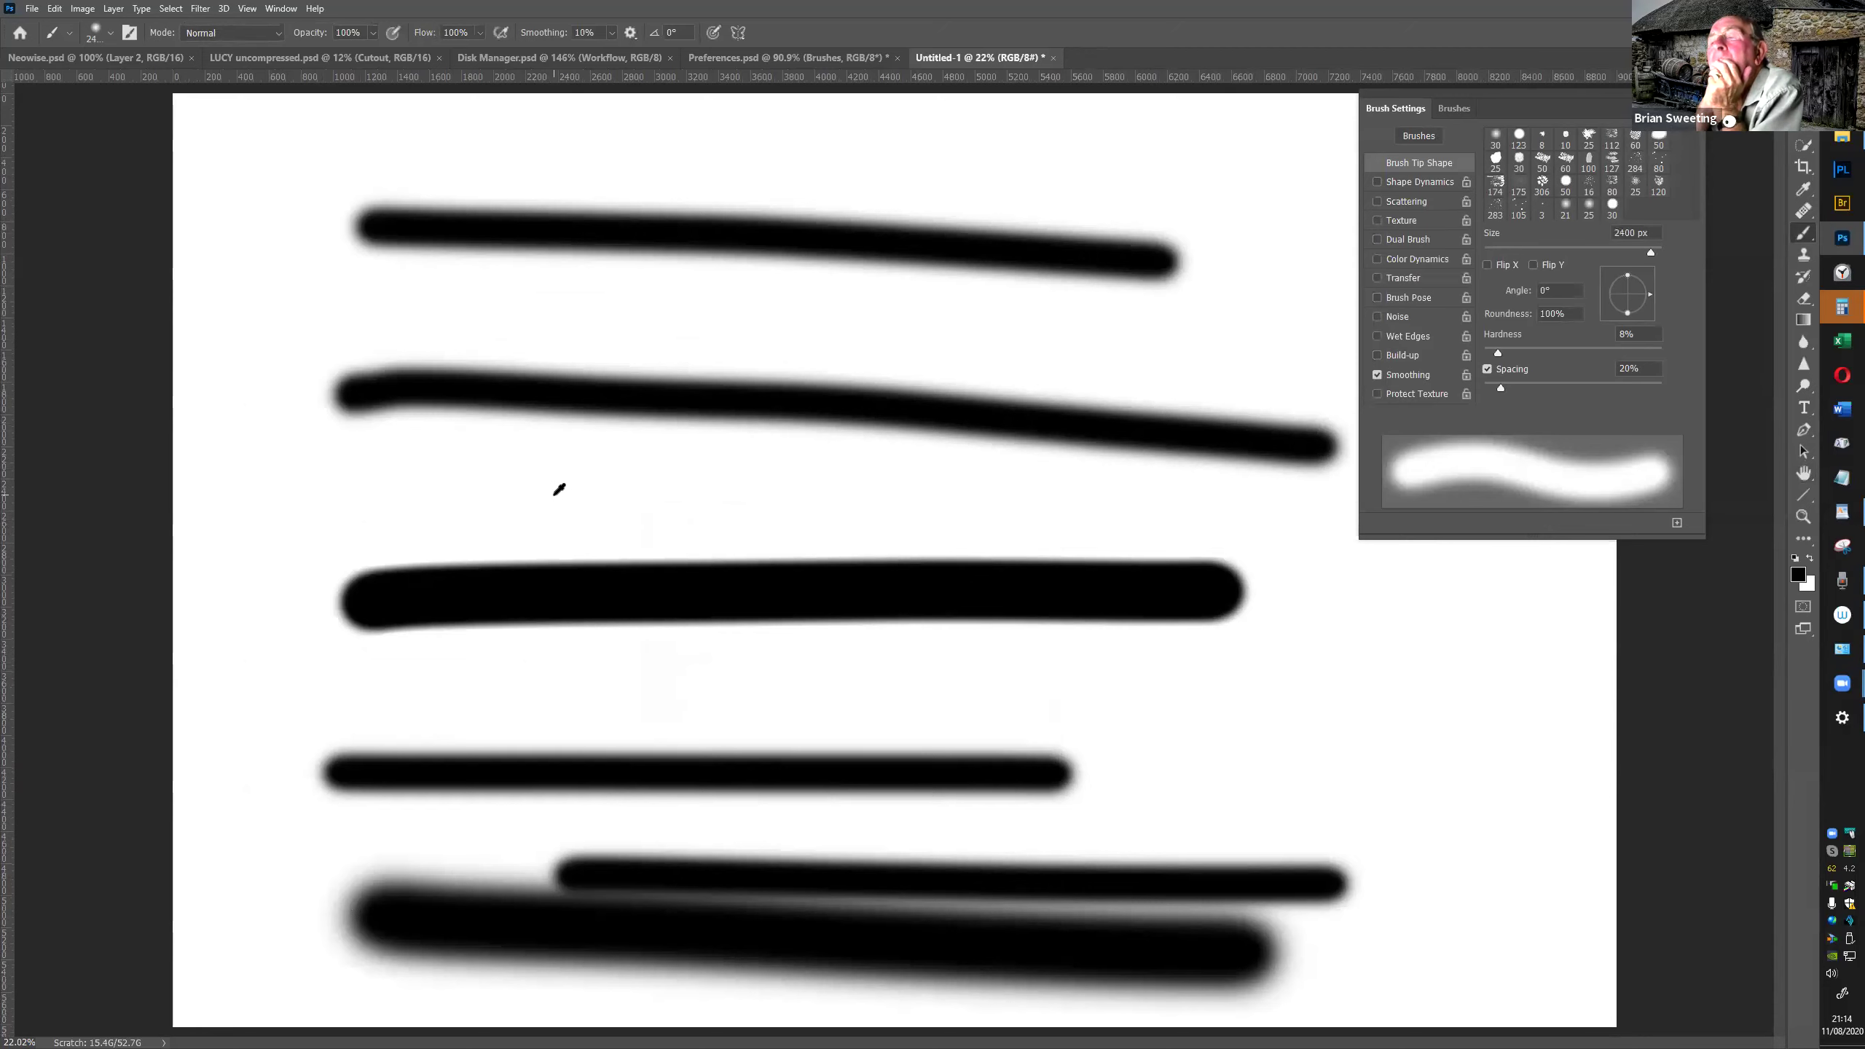
Reduce the brush size to 900 px and paint broad overlapping black strokes over the existing lines
key(bracketleft)
key(bracketleft)
key(bracketleft)
key(bracketleft)
key(bracketleft)
key(bracketleft)
key(bracketleft)
key(bracketleft)
mouse_move(418, 503)
mouse_down()
mouse_move(1304, 533)
mouse_move(1308, 518)
mouse_up()
drag(544, 378, 1271, 374)
drag(481, 305, 1219, 294)
mouse_move(1195, 207)
mouse_down()
mouse_move(1065, 220)
mouse_move(845, 645)
mouse_move(521, 704)
mouse_move(602, 801)
mouse_up()
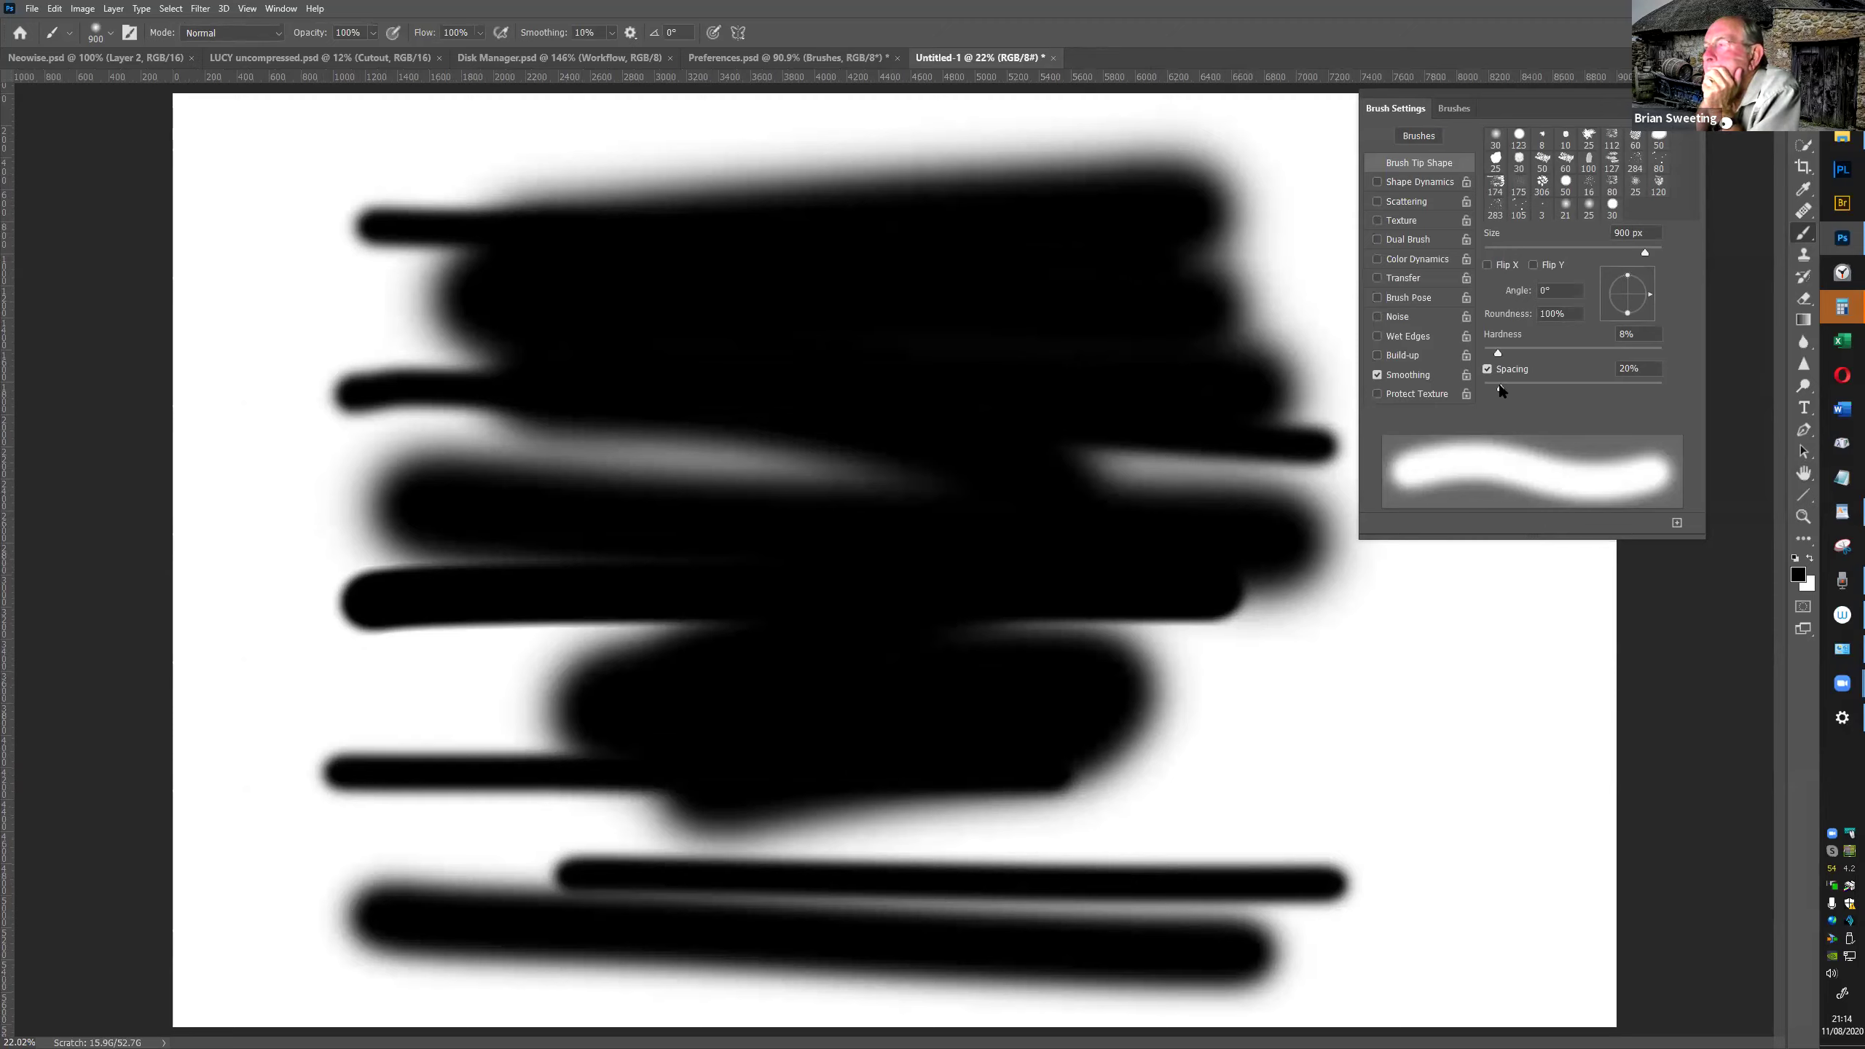
Set the brush spacing to 15% and its hardness to 12%, trying other values for each along the way
drag(1498, 382, 1494, 381)
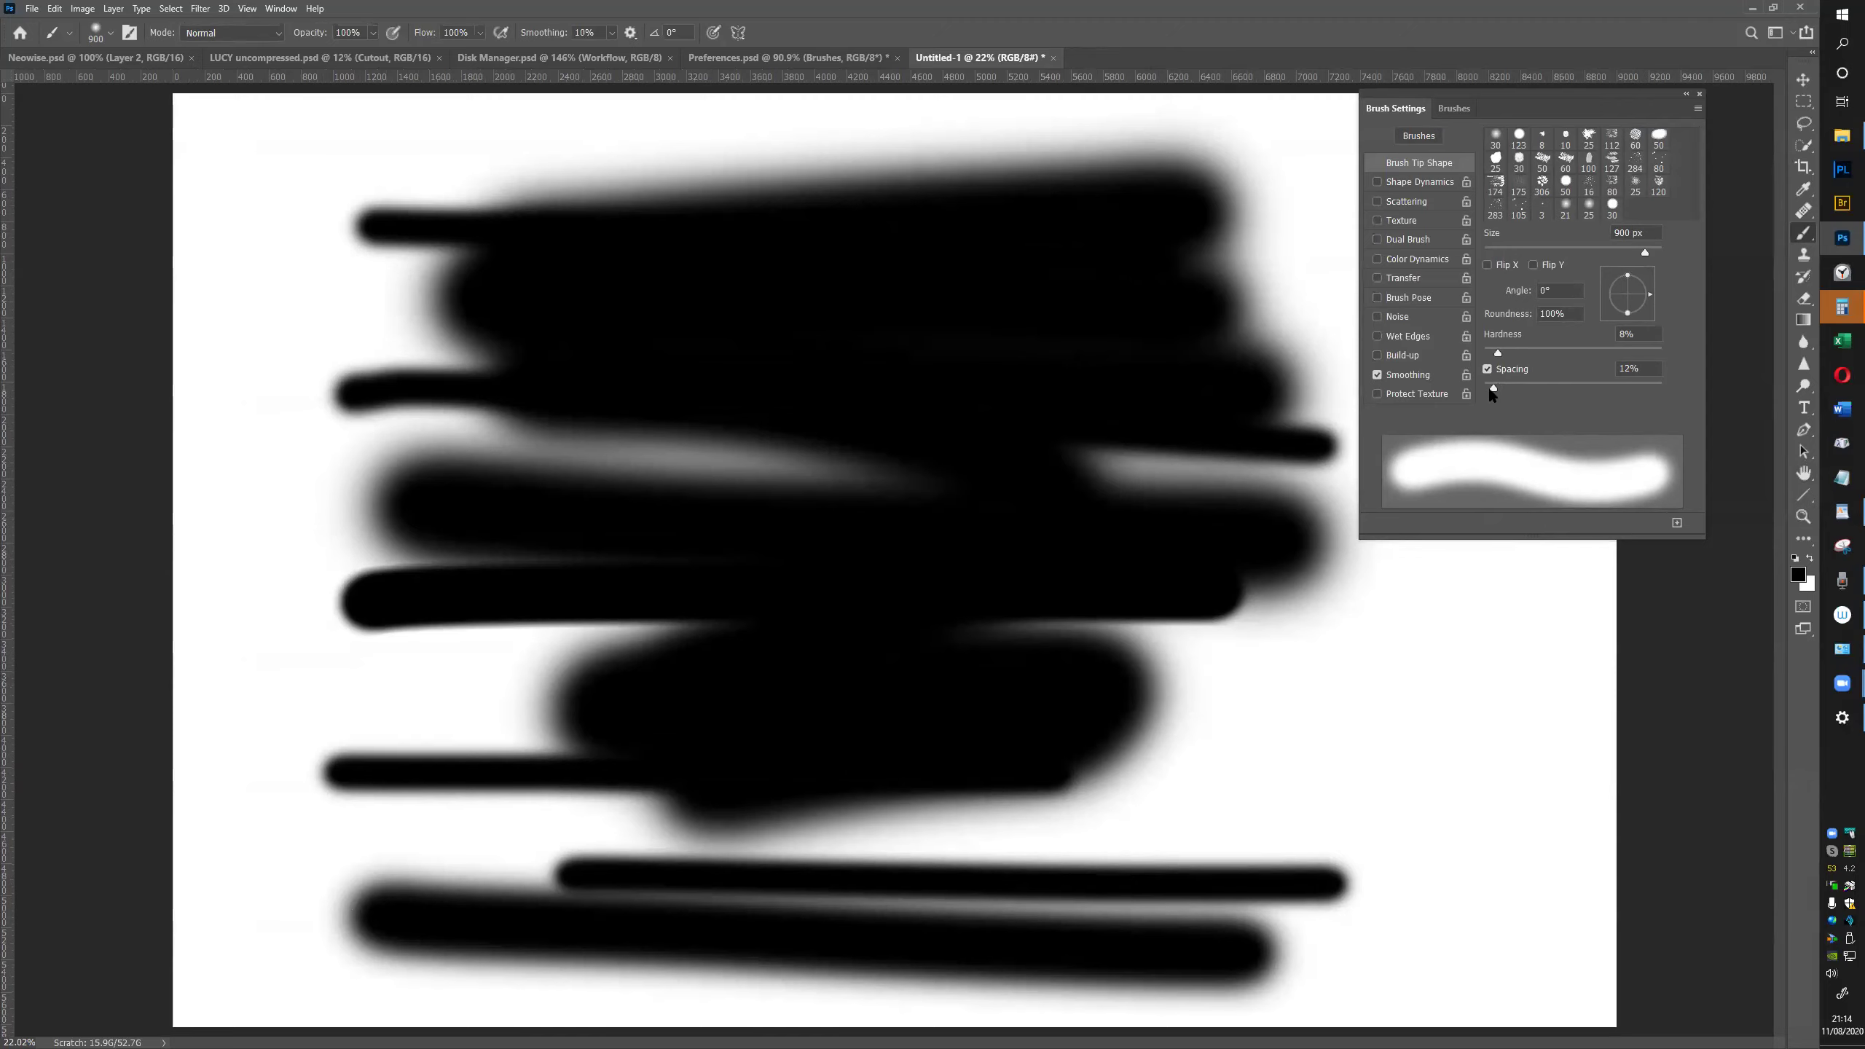
drag(1494, 387, 1497, 391)
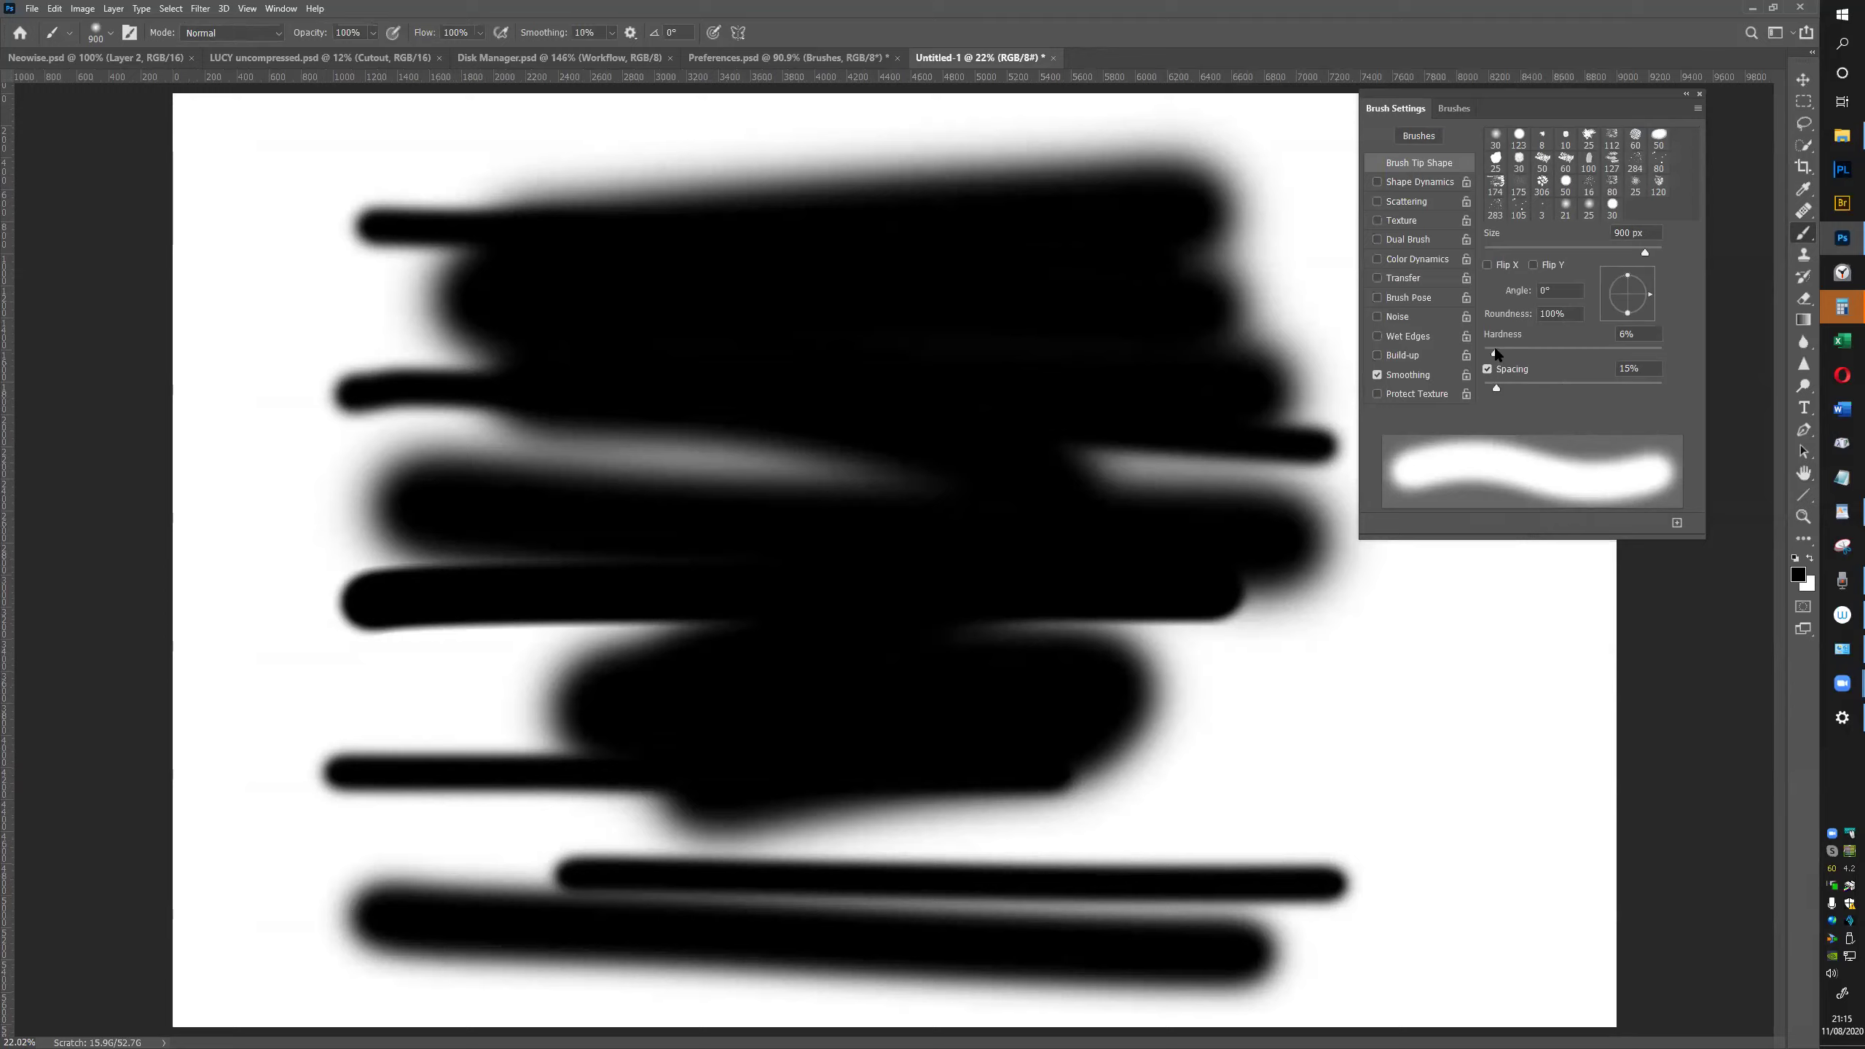
mouse_move(1498, 355)
mouse_down()
mouse_move(1476, 351)
mouse_move(1500, 357)
mouse_up()
drag(1499, 354, 1569, 350)
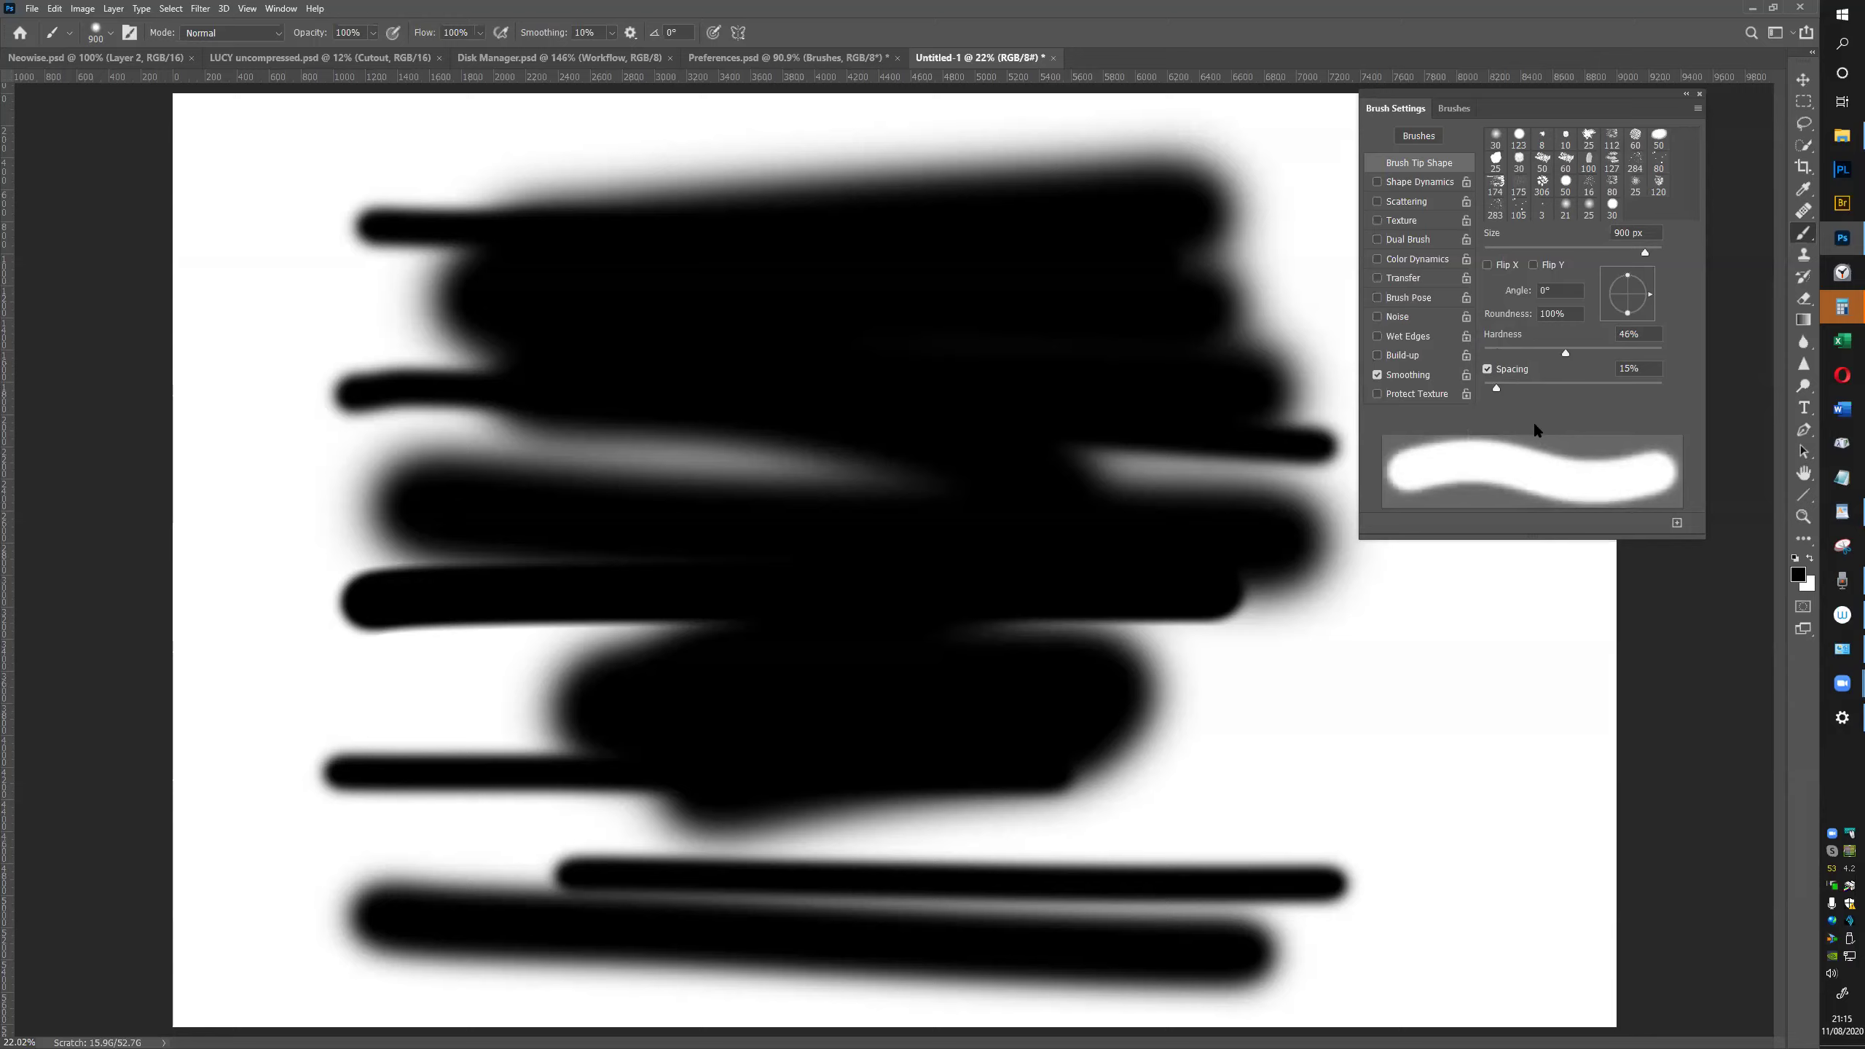
drag(1546, 352, 1512, 355)
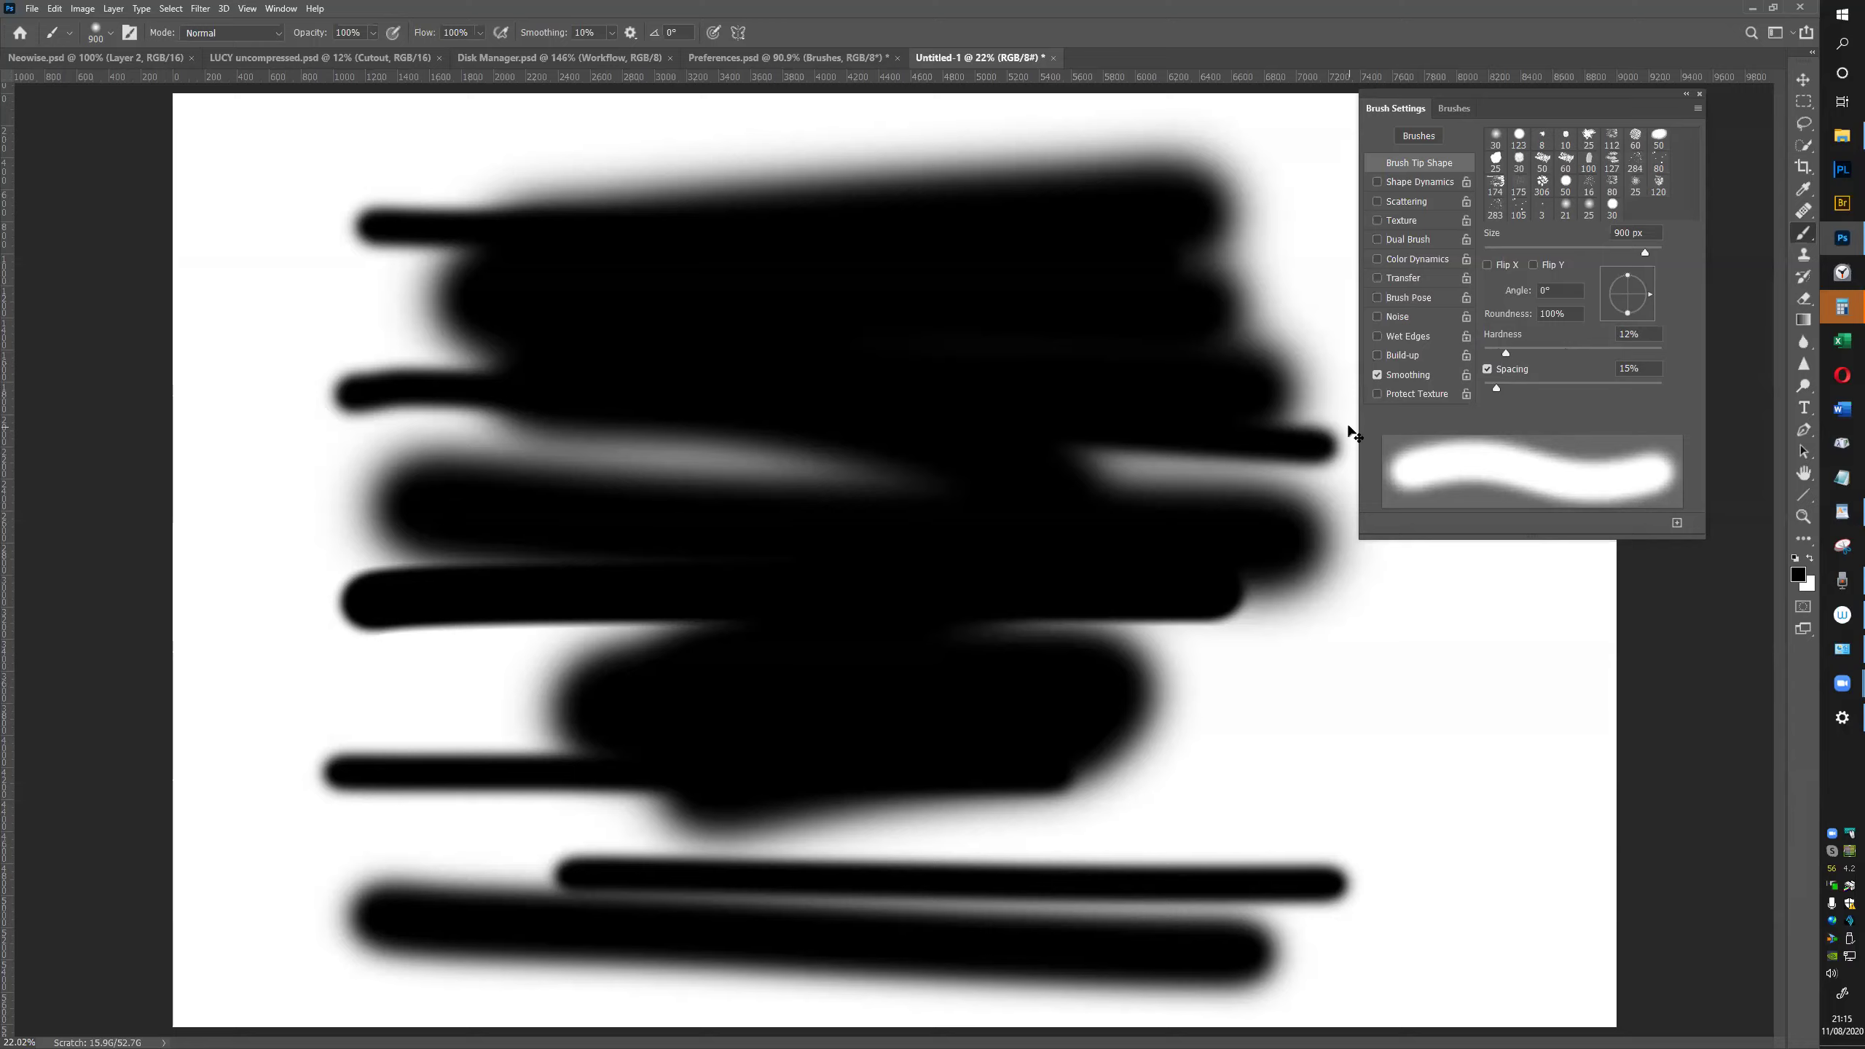
Fill the canvas with the white background colour and paint a horizontal black stroke near its top with a 400 px brush
key(ctrl+BackSpace)
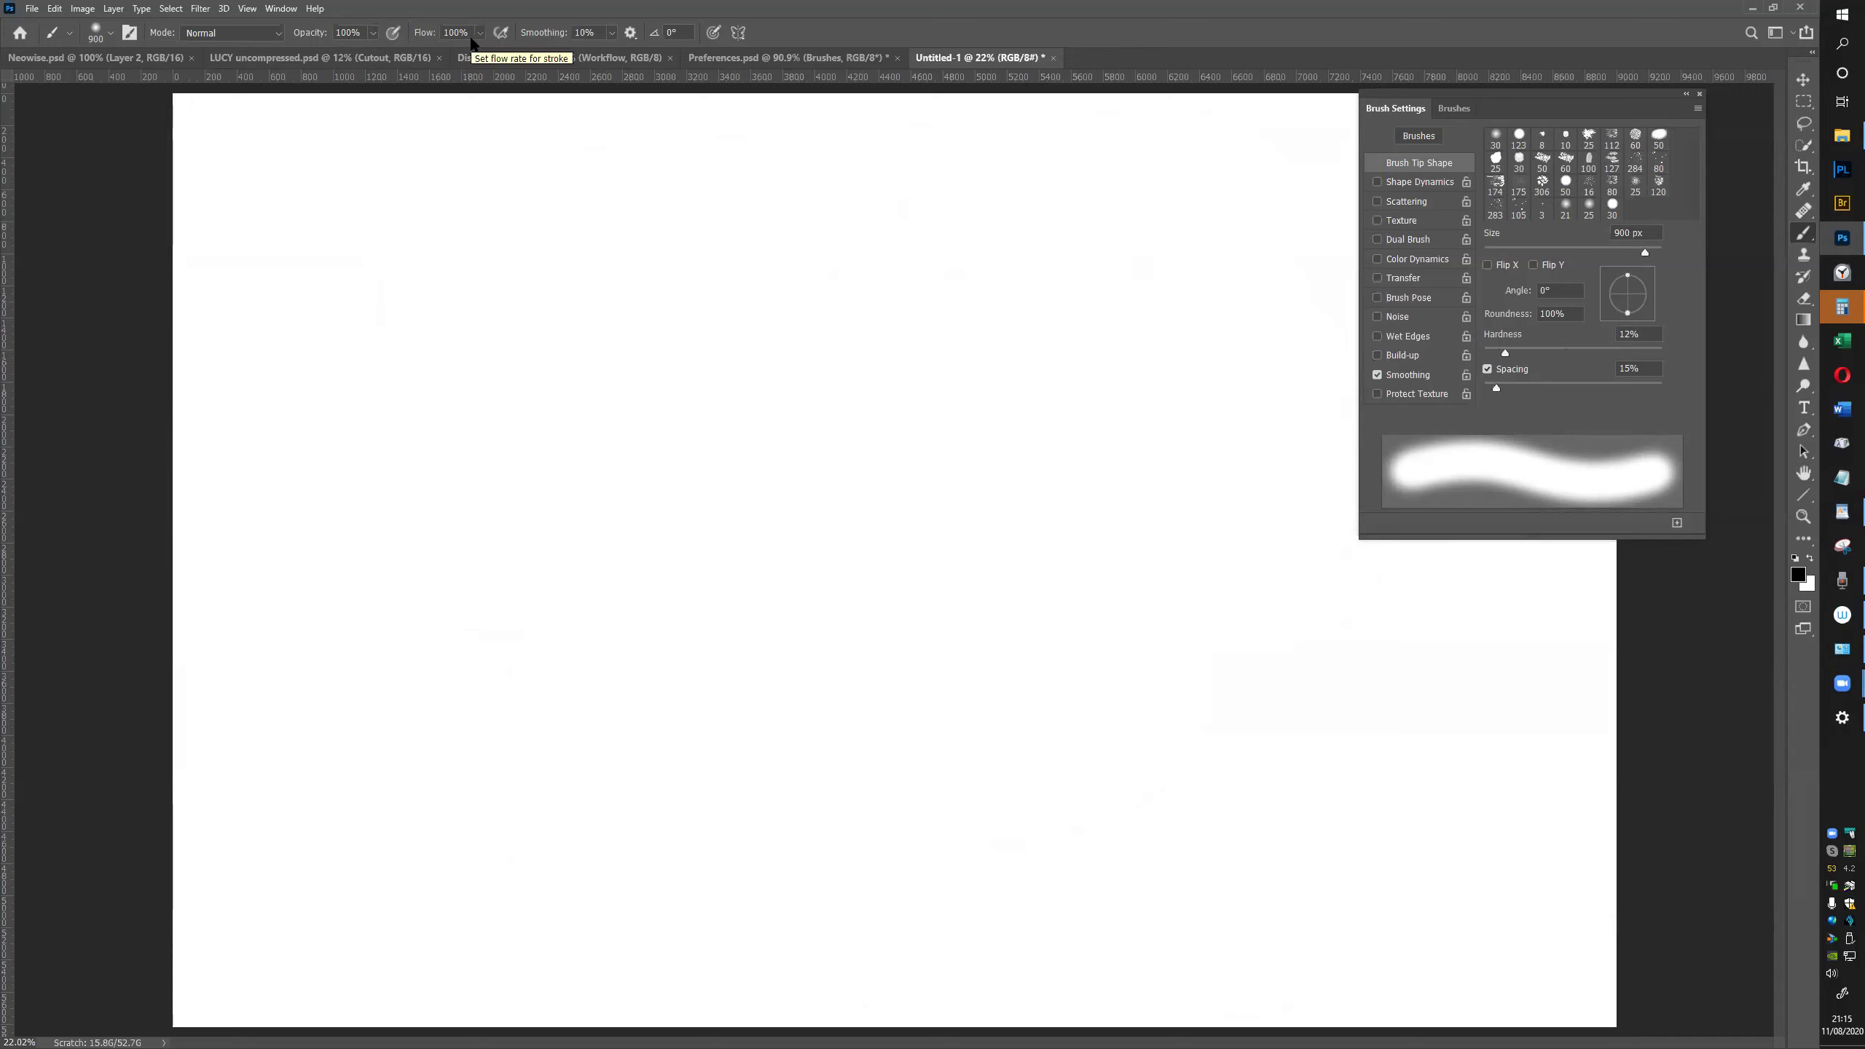
key(ctrl+minus)
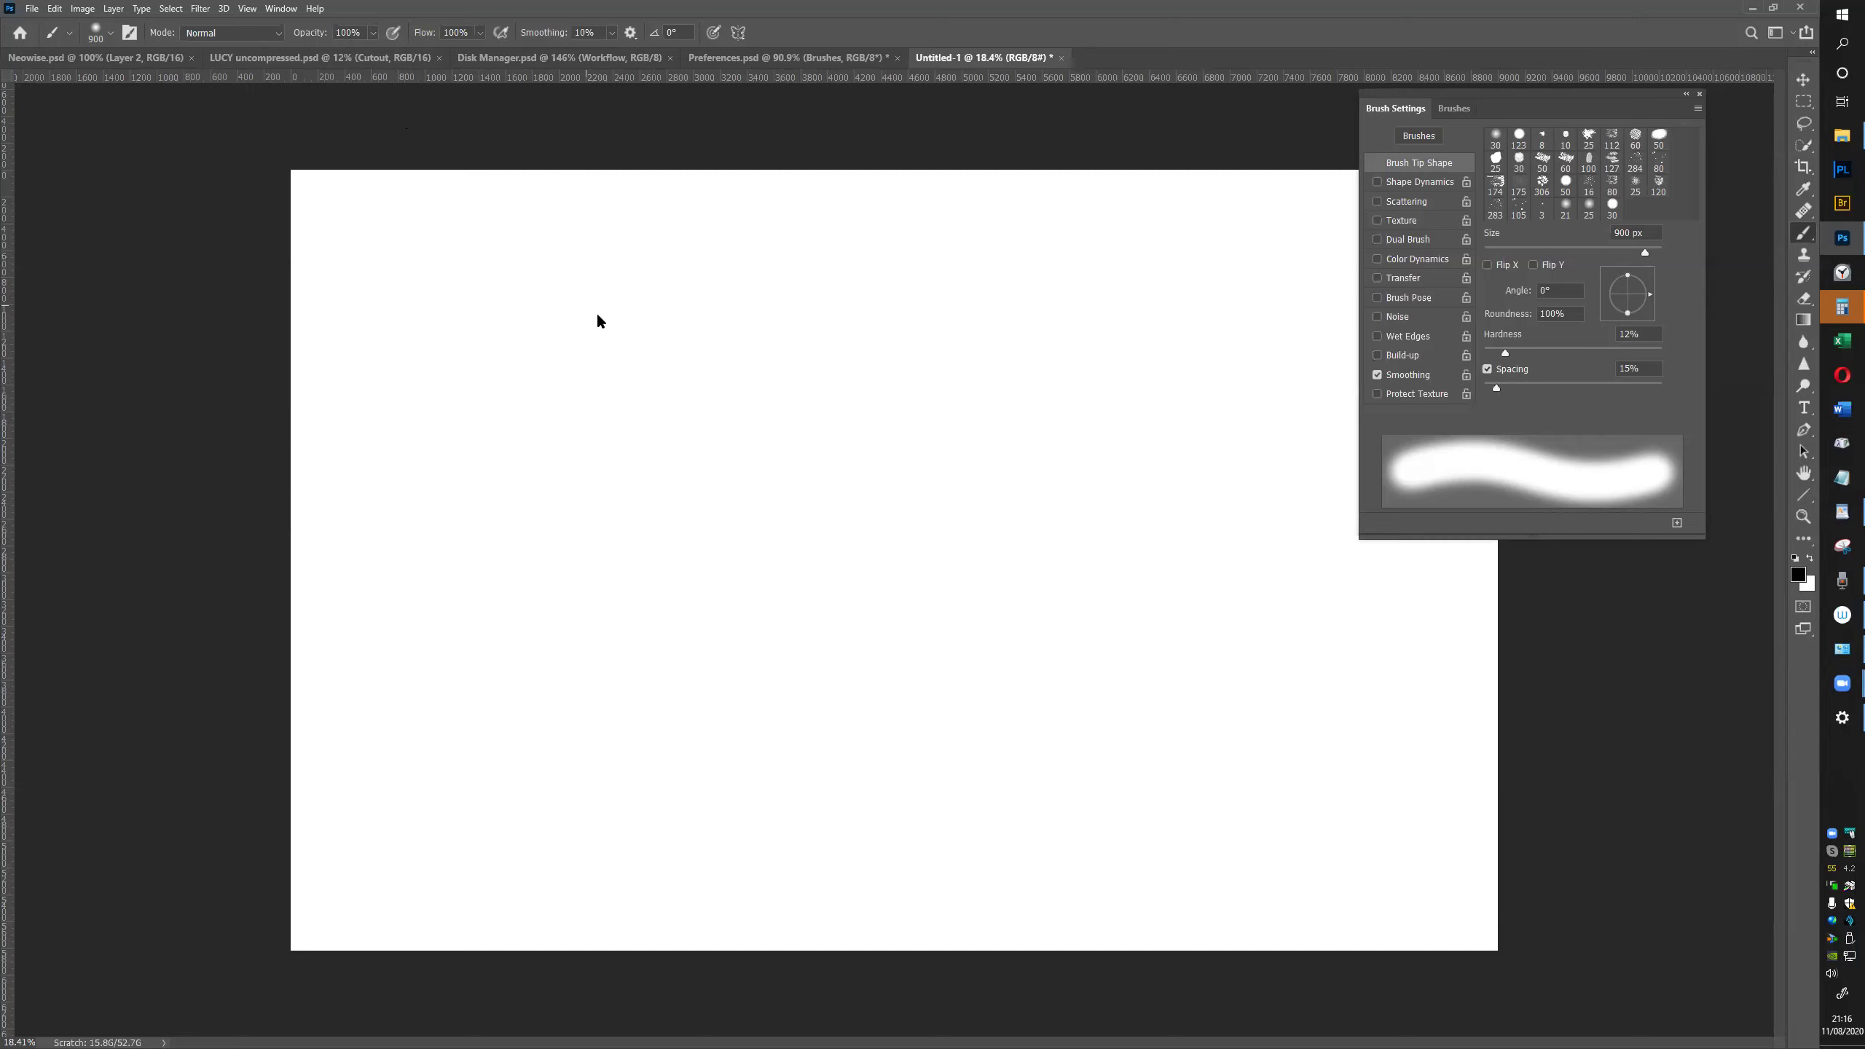
key(bracketleft)
key(bracketleft)
key(bracketleft)
key(bracketleft)
key(bracketleft)
drag(550, 298, 1072, 293)
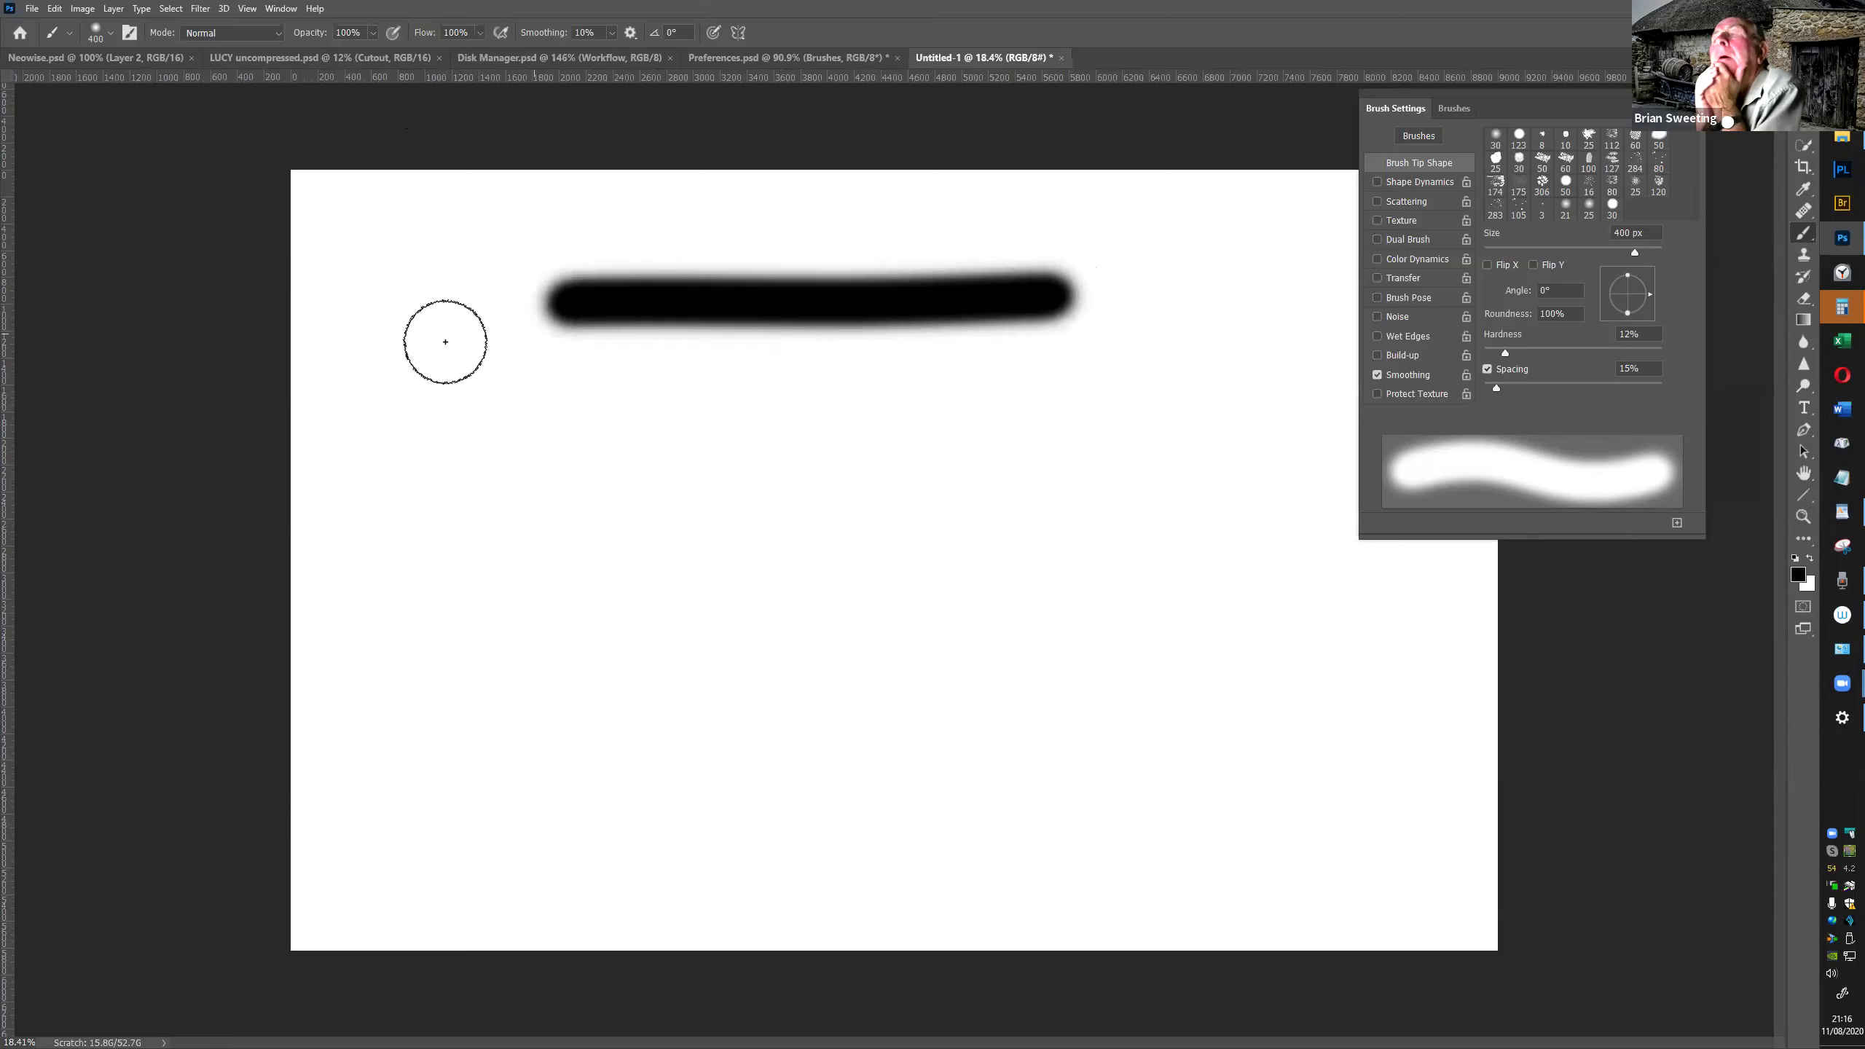
Paint a second stroke below the first at 16% brush opacity, and restore the opacity to 100%
click(373, 32)
drag(364, 53, 316, 52)
drag(505, 370, 1096, 361)
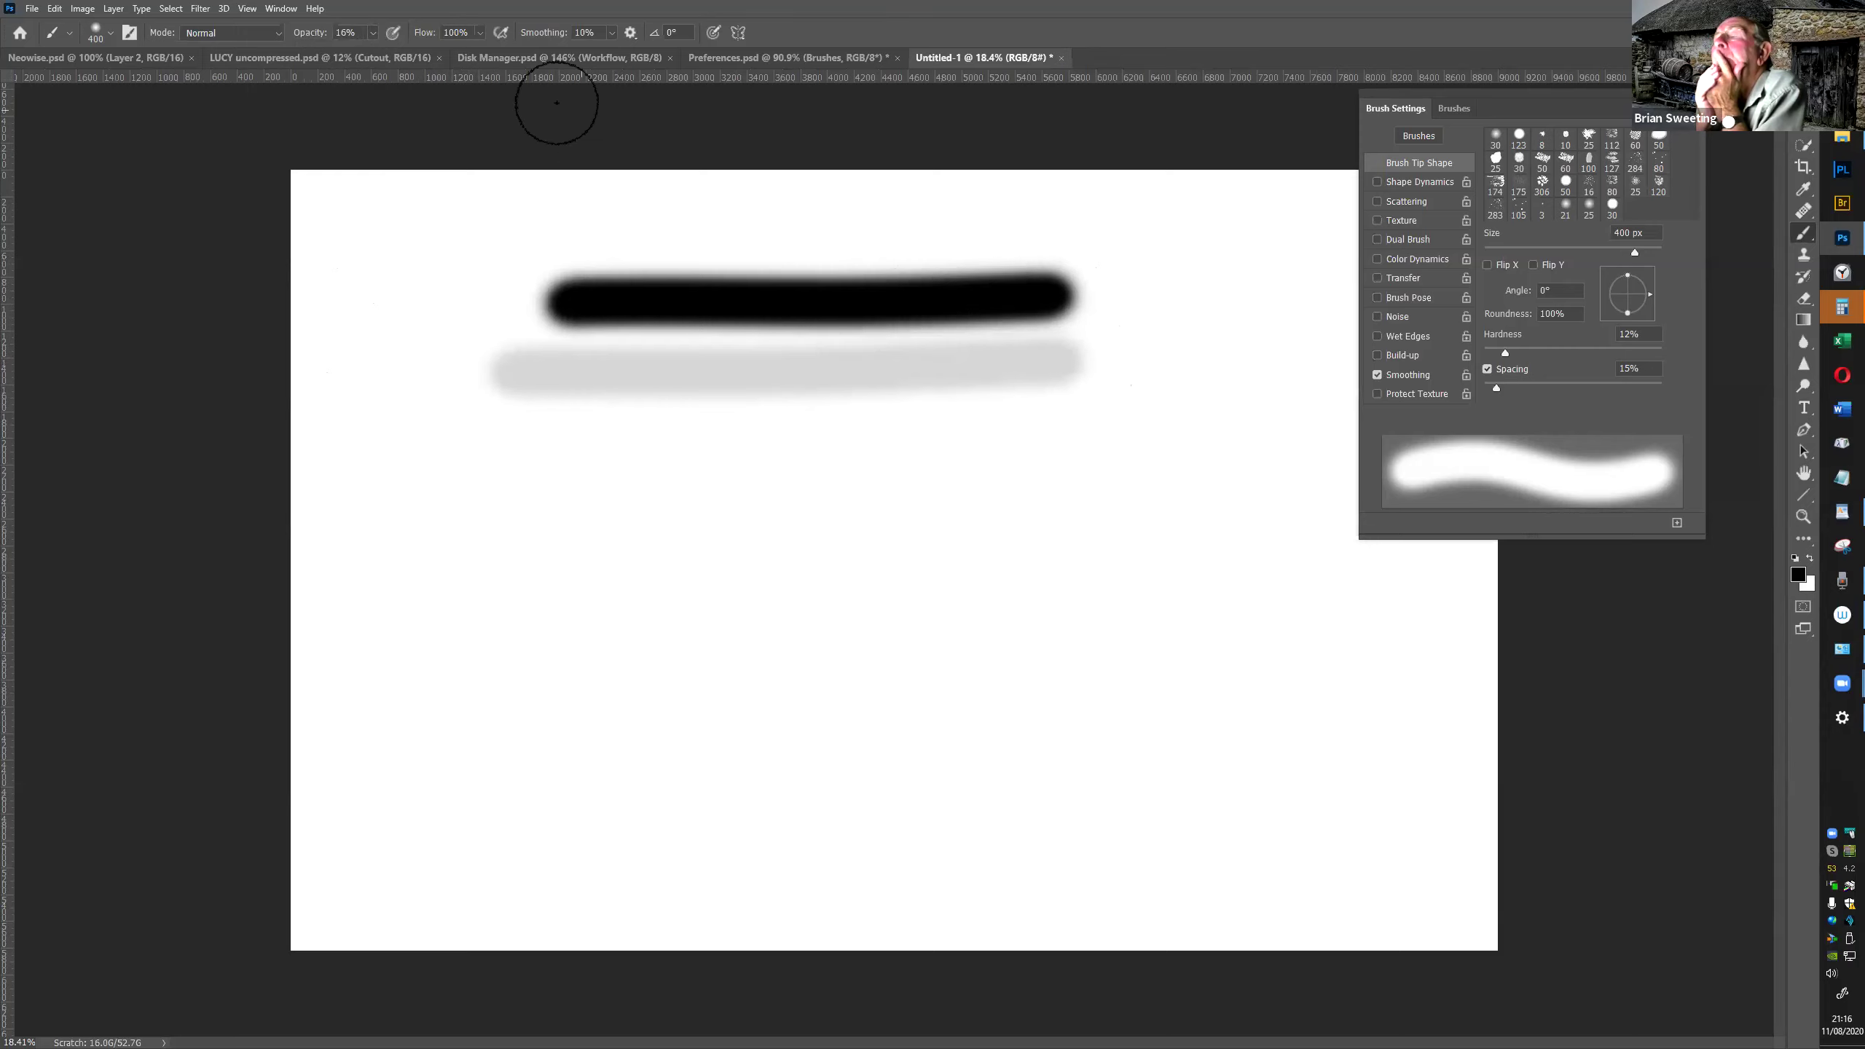
click(373, 32)
drag(361, 49, 548, 62)
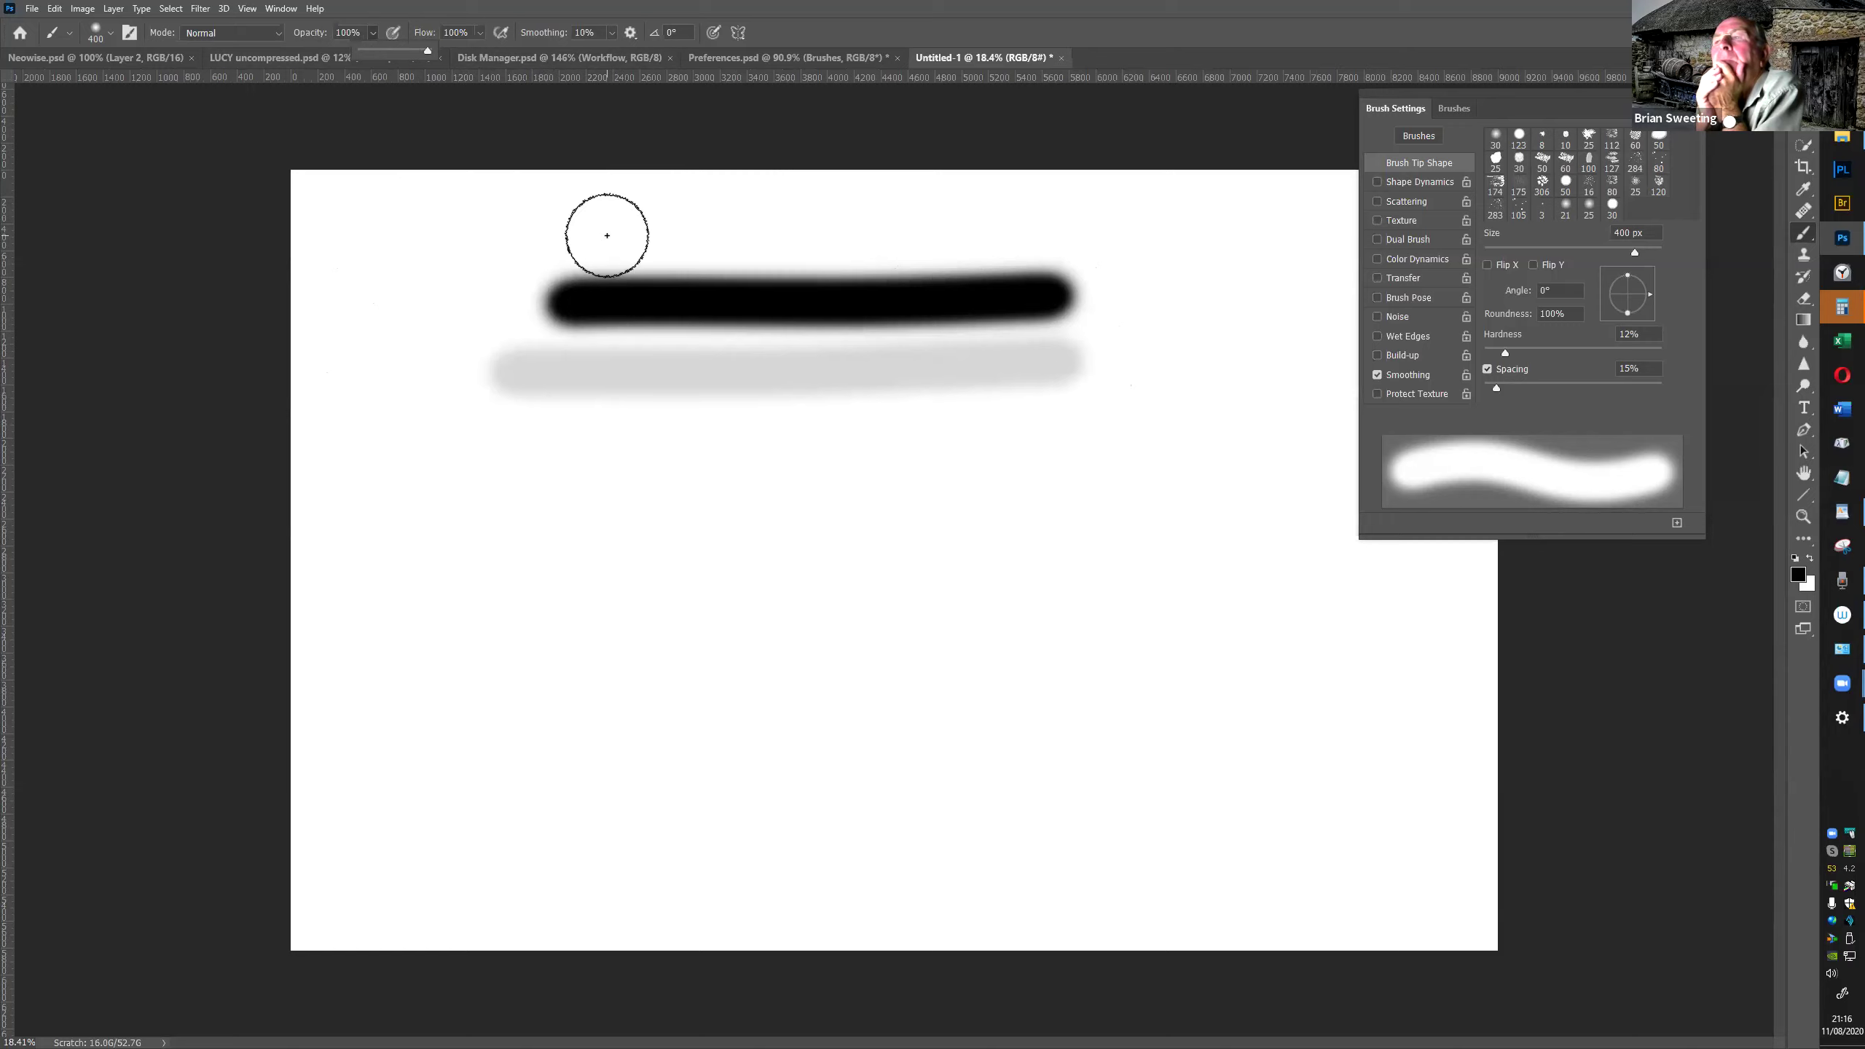
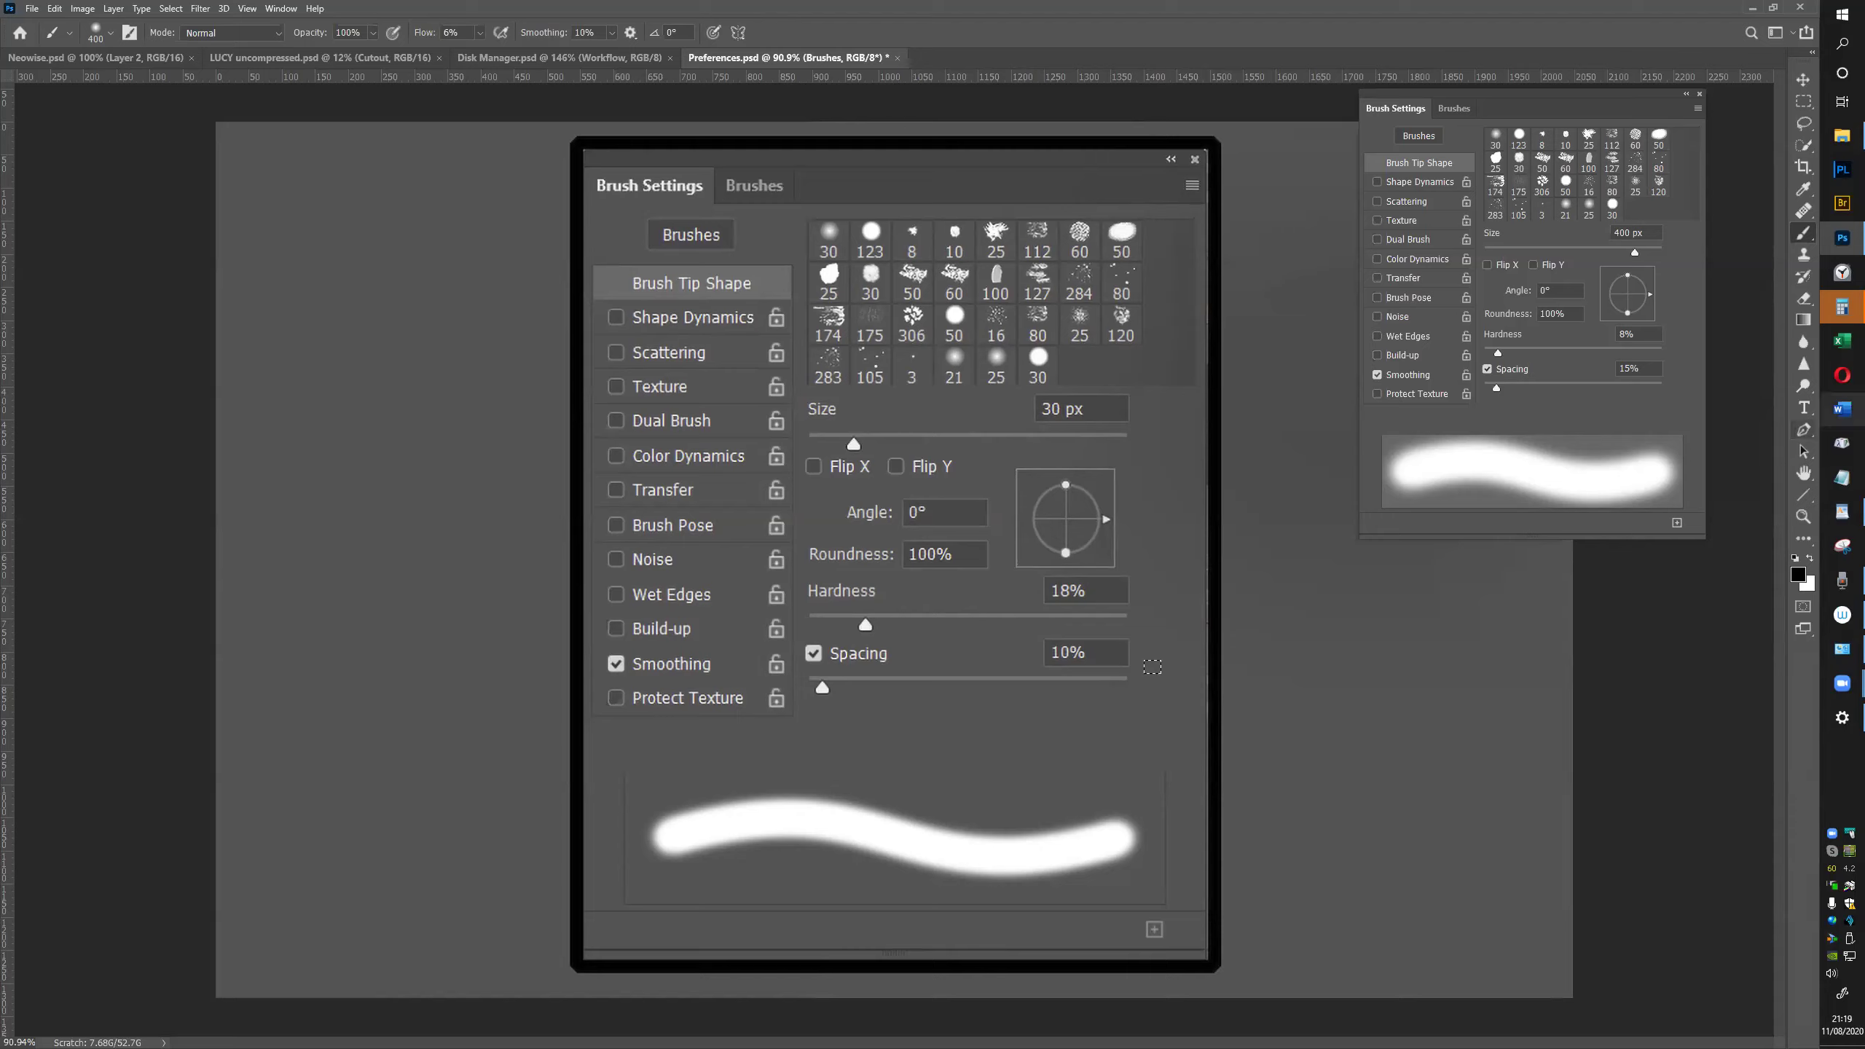
Show the Performance preferences slide in place of the brush settings one, and close the floating Brush Settings panel
key(ctrl+z)
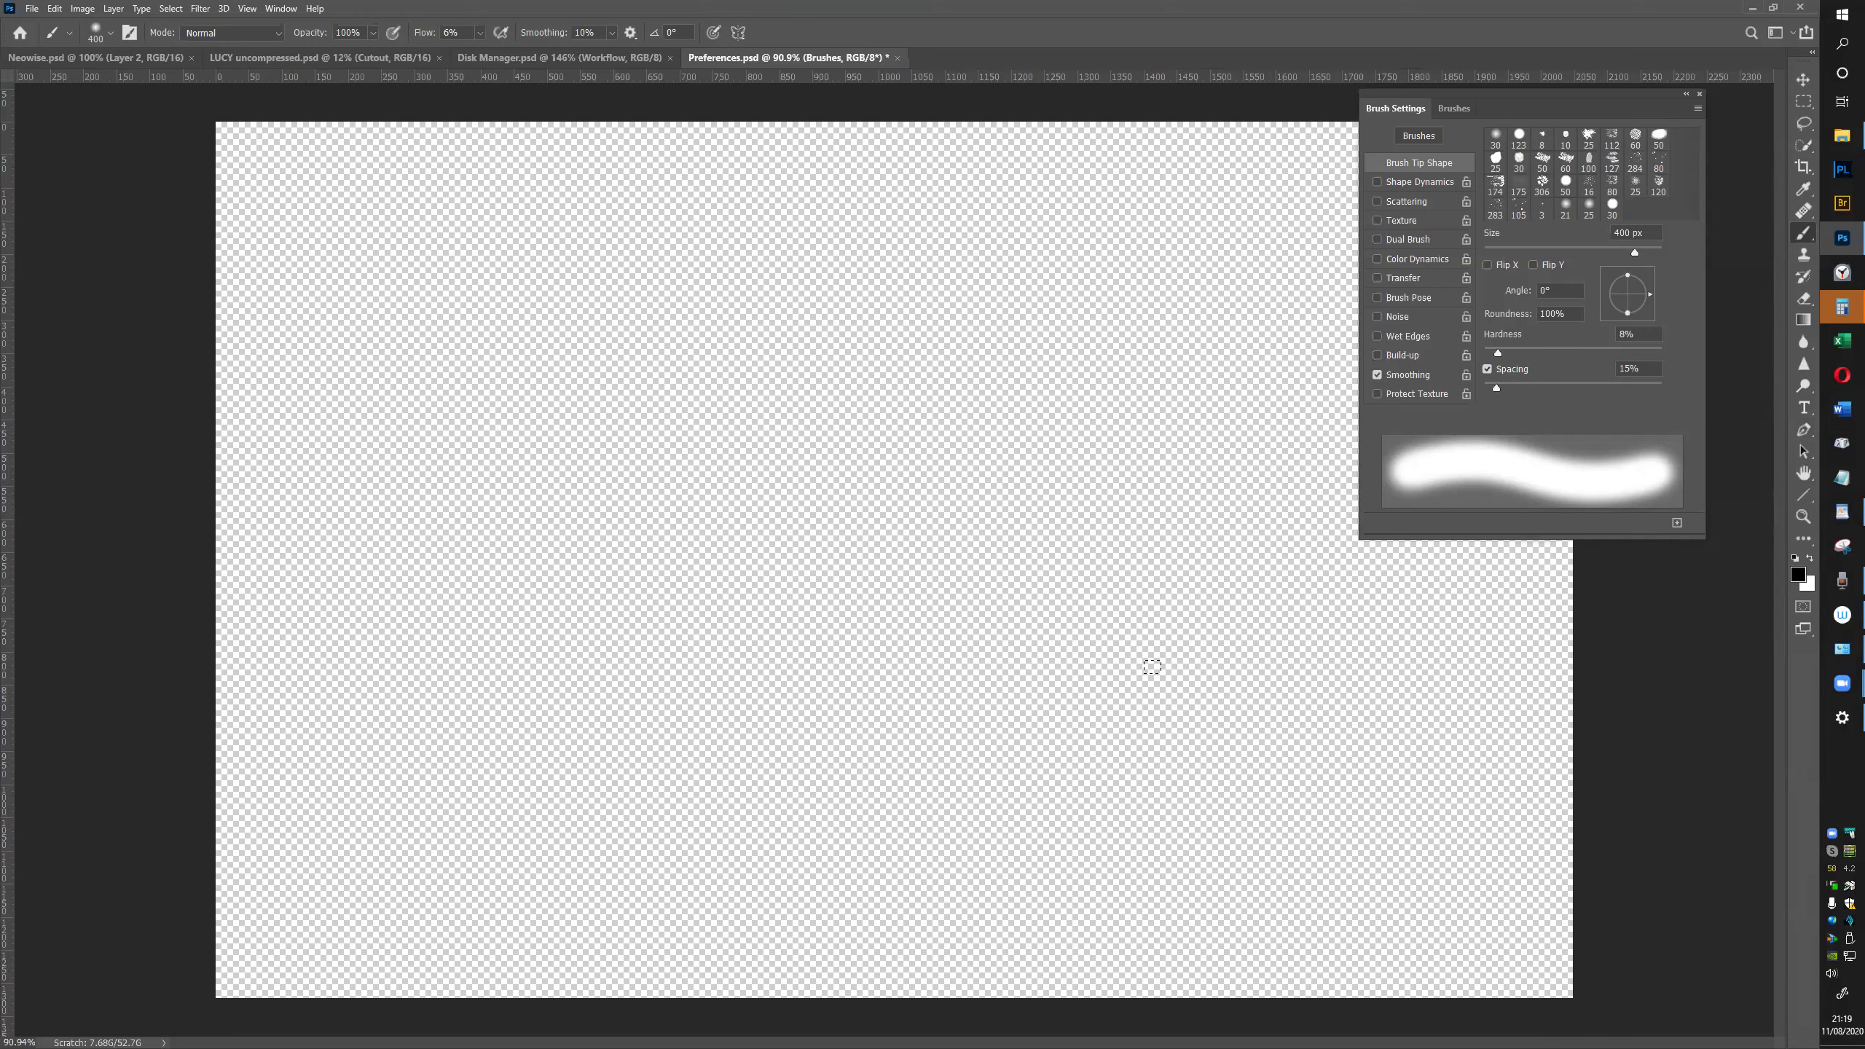
key(ctrl+v)
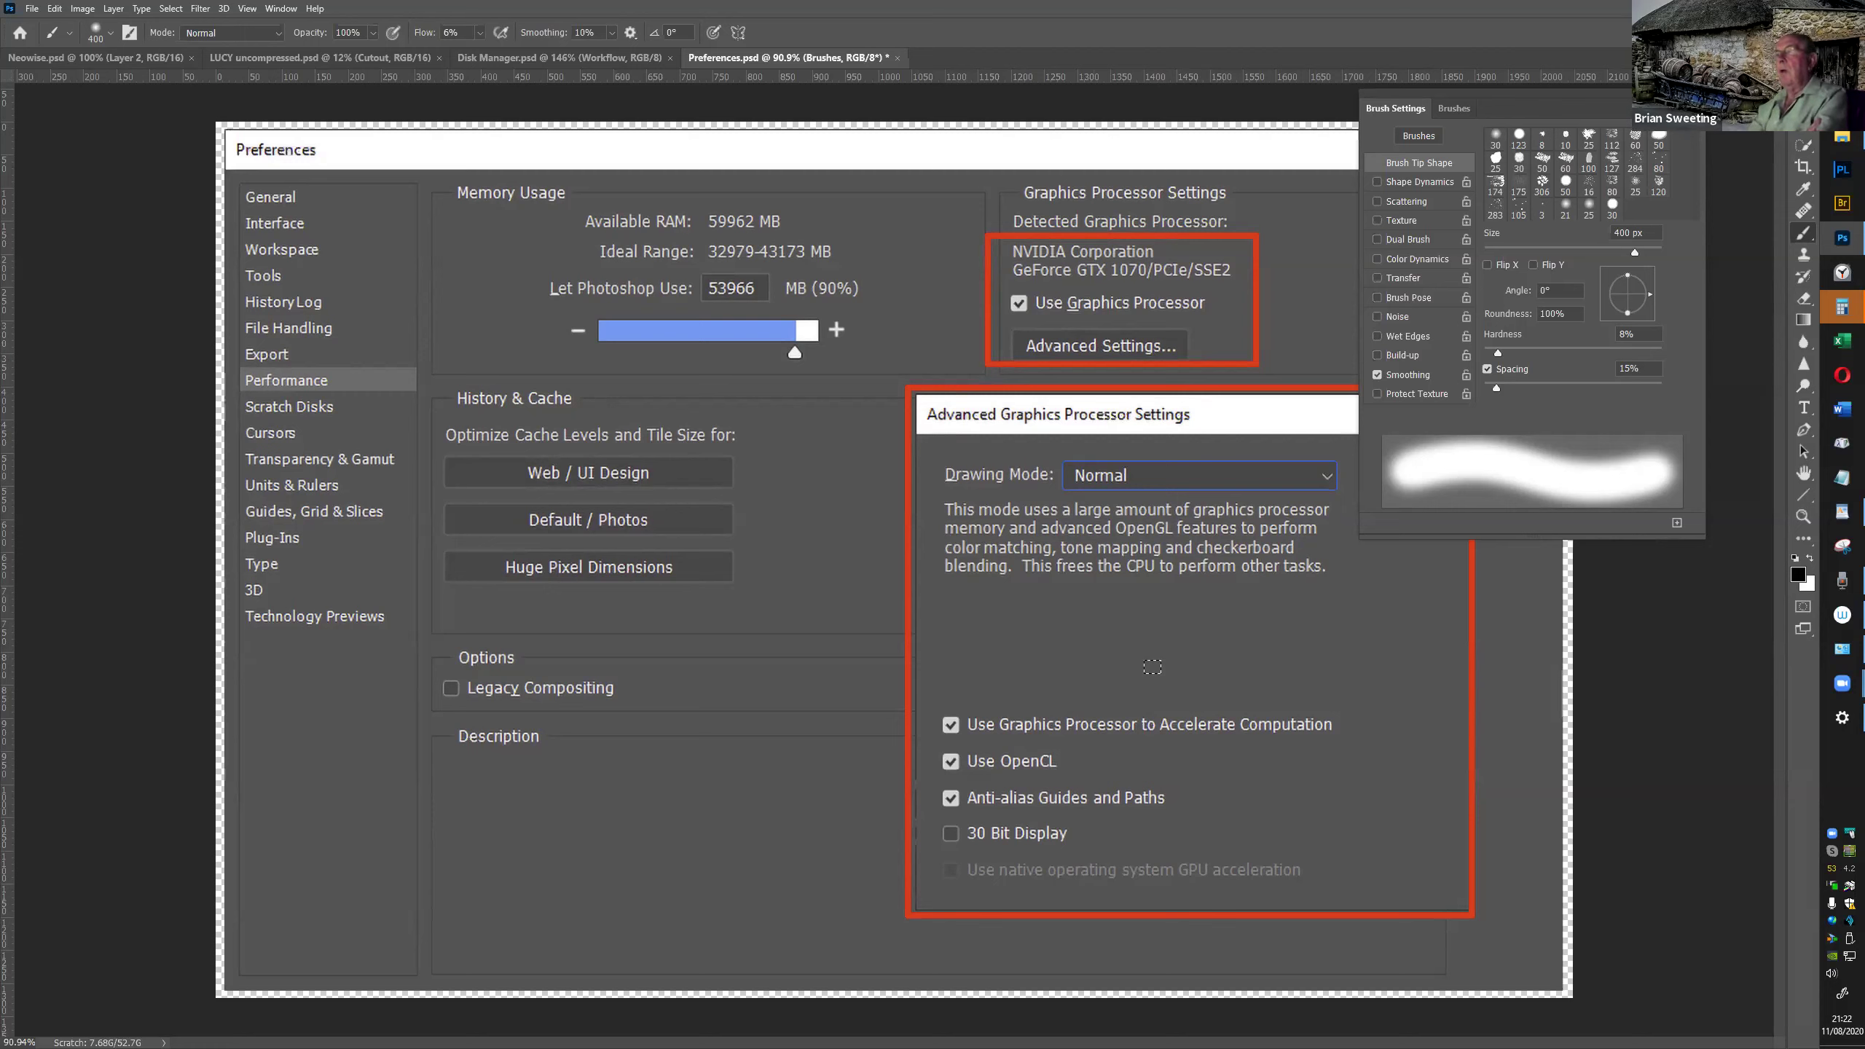
click(1791, 32)
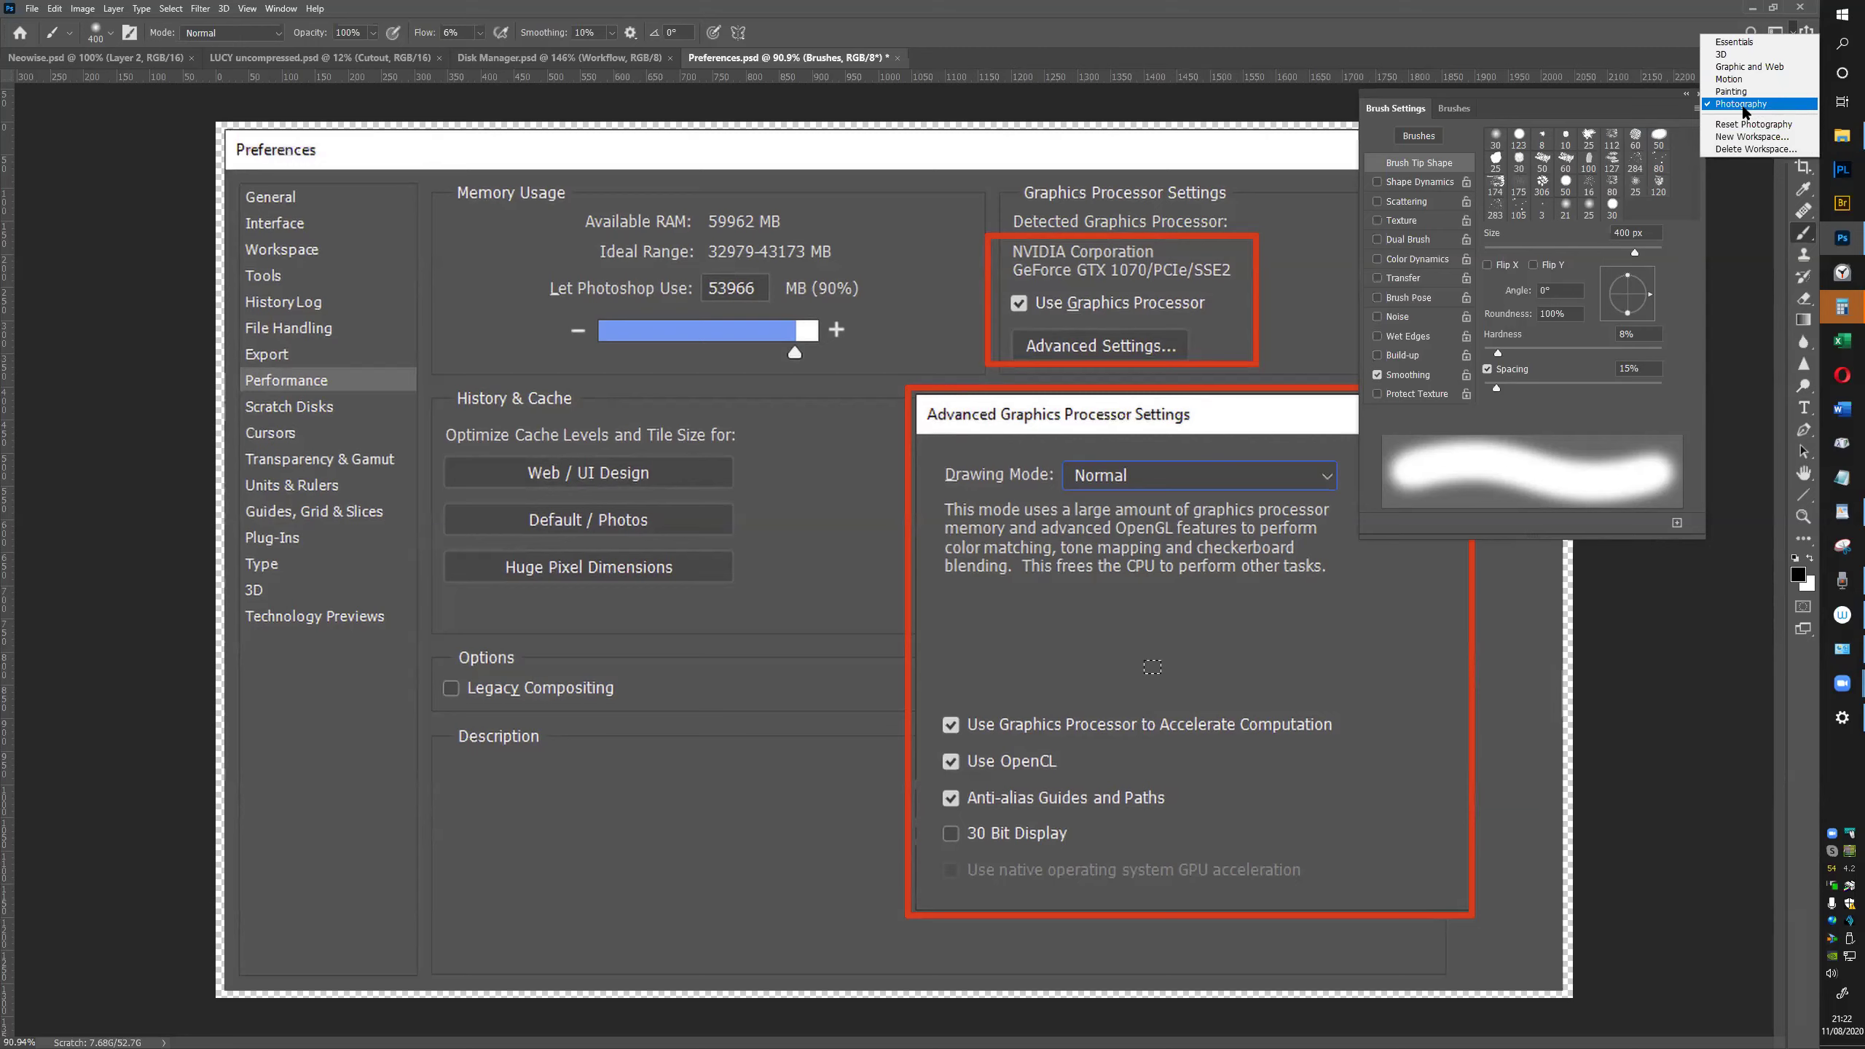
click(1615, 19)
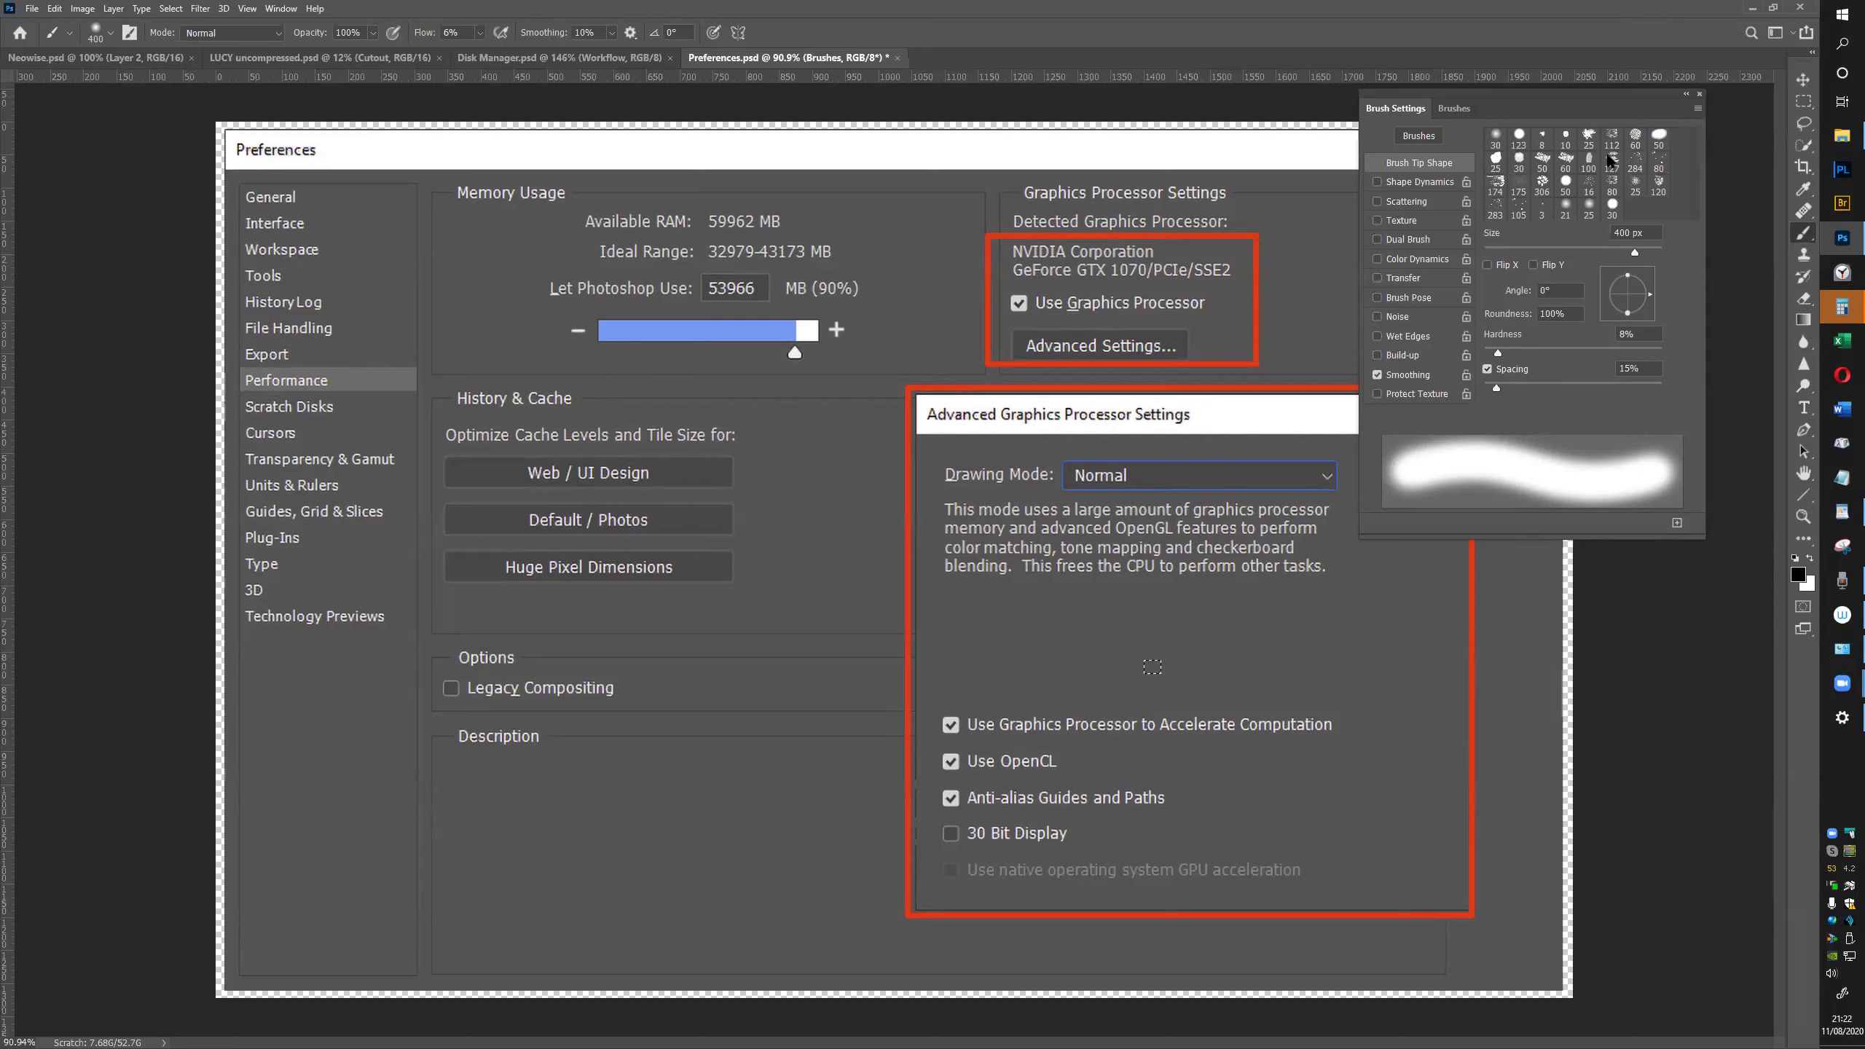
click(1698, 95)
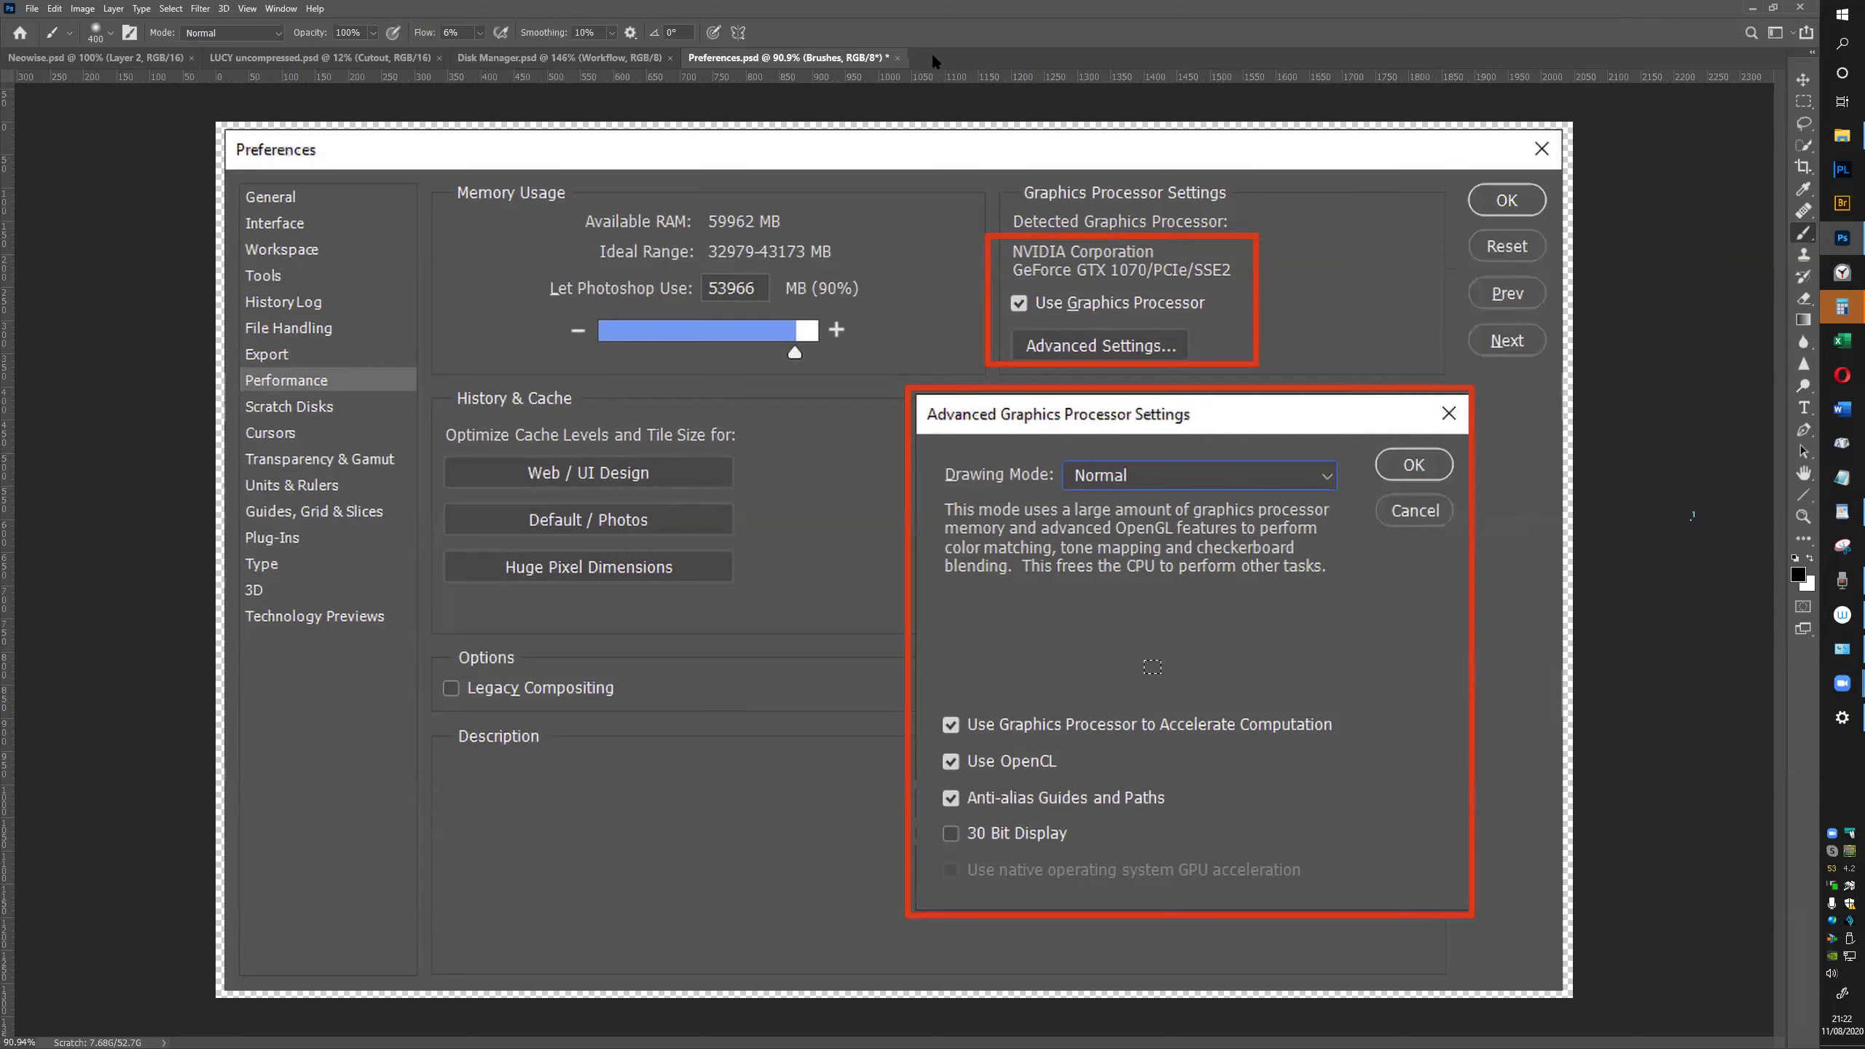
Open the Brushes panel and move it over the upper middle of the Performance slide
click(283, 10)
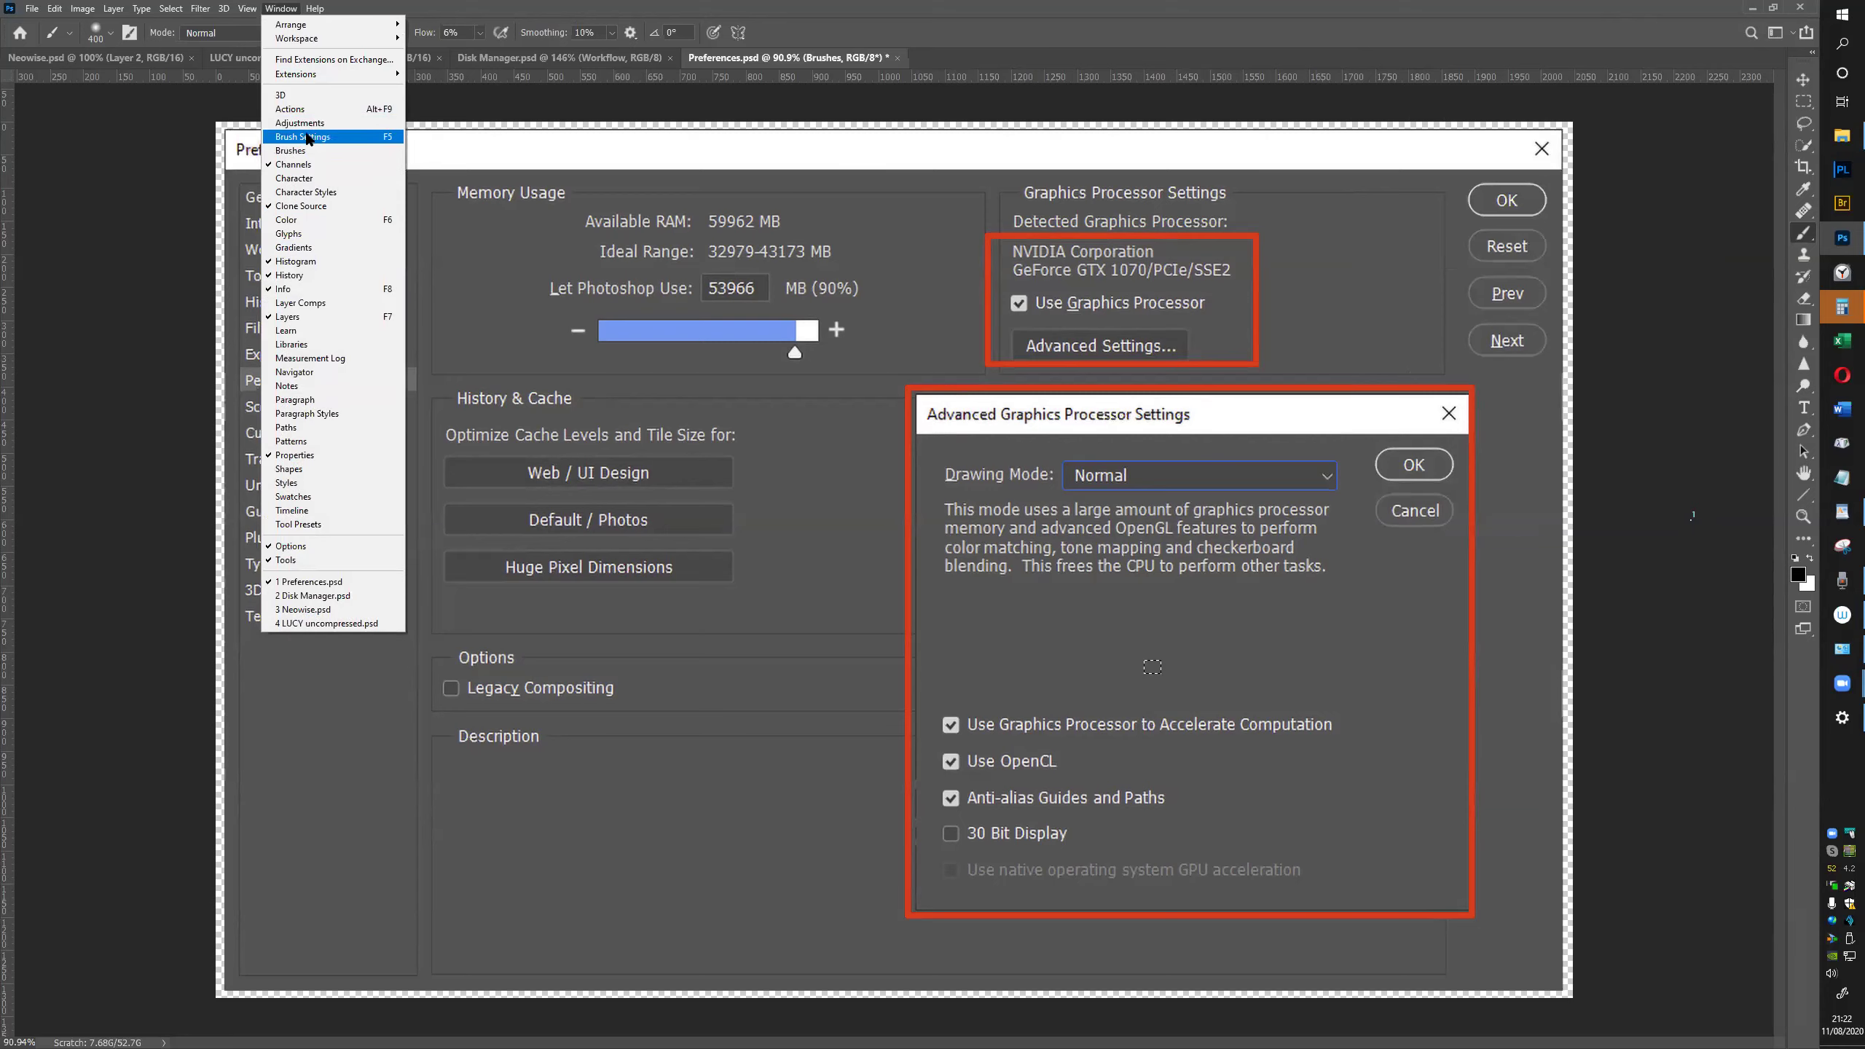
click(294, 151)
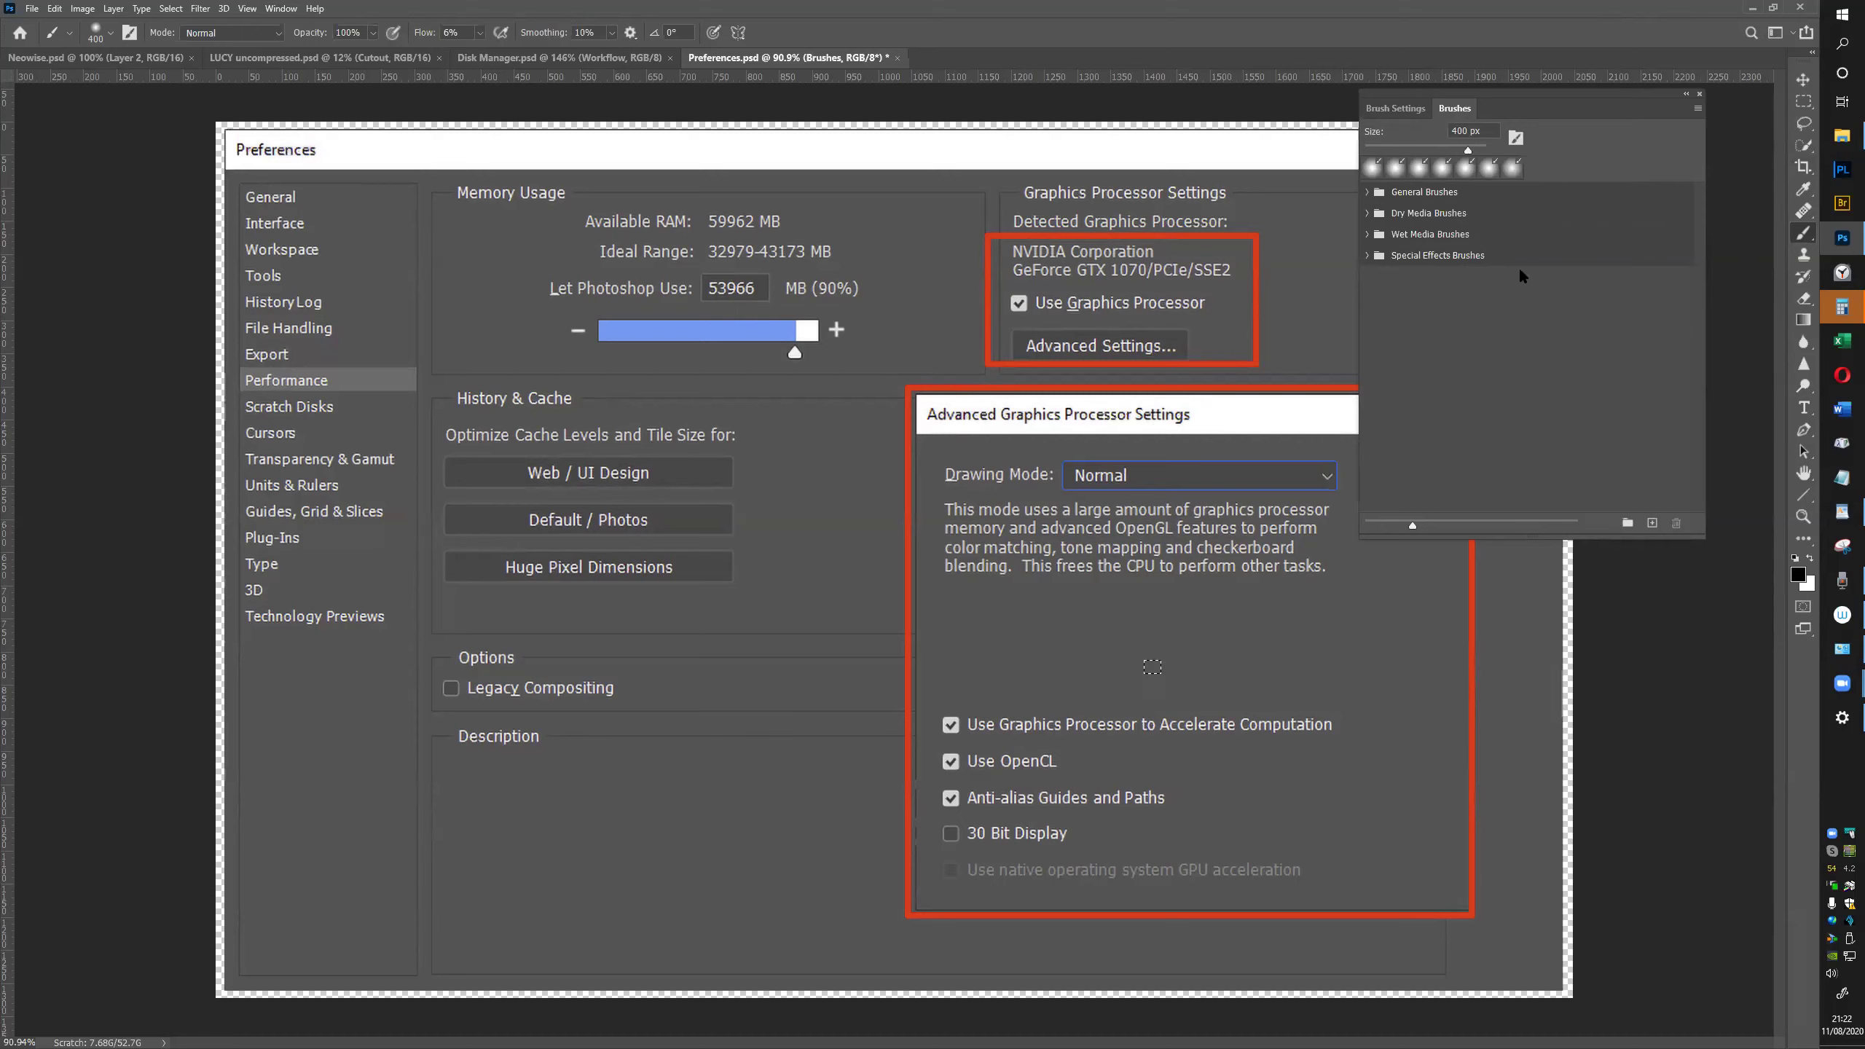
click(1792, 32)
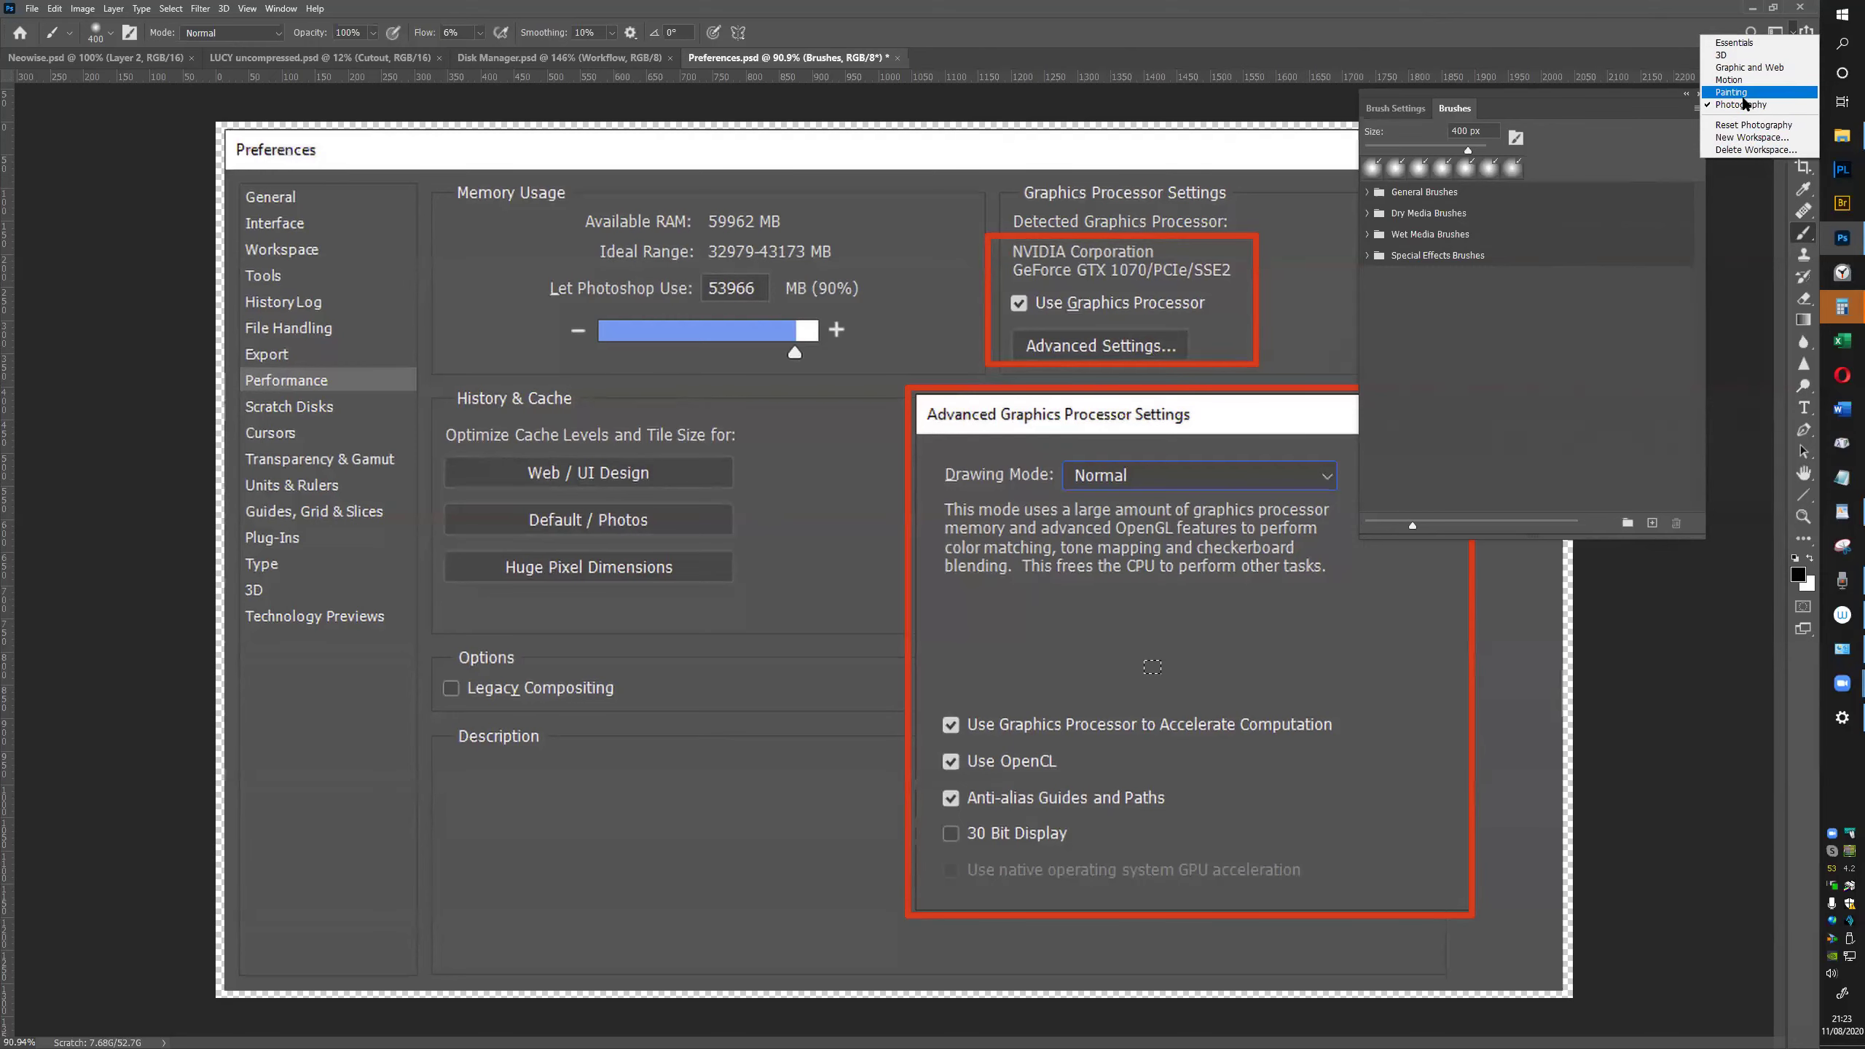
click(1644, 90)
drag(1361, 126, 1039, 147)
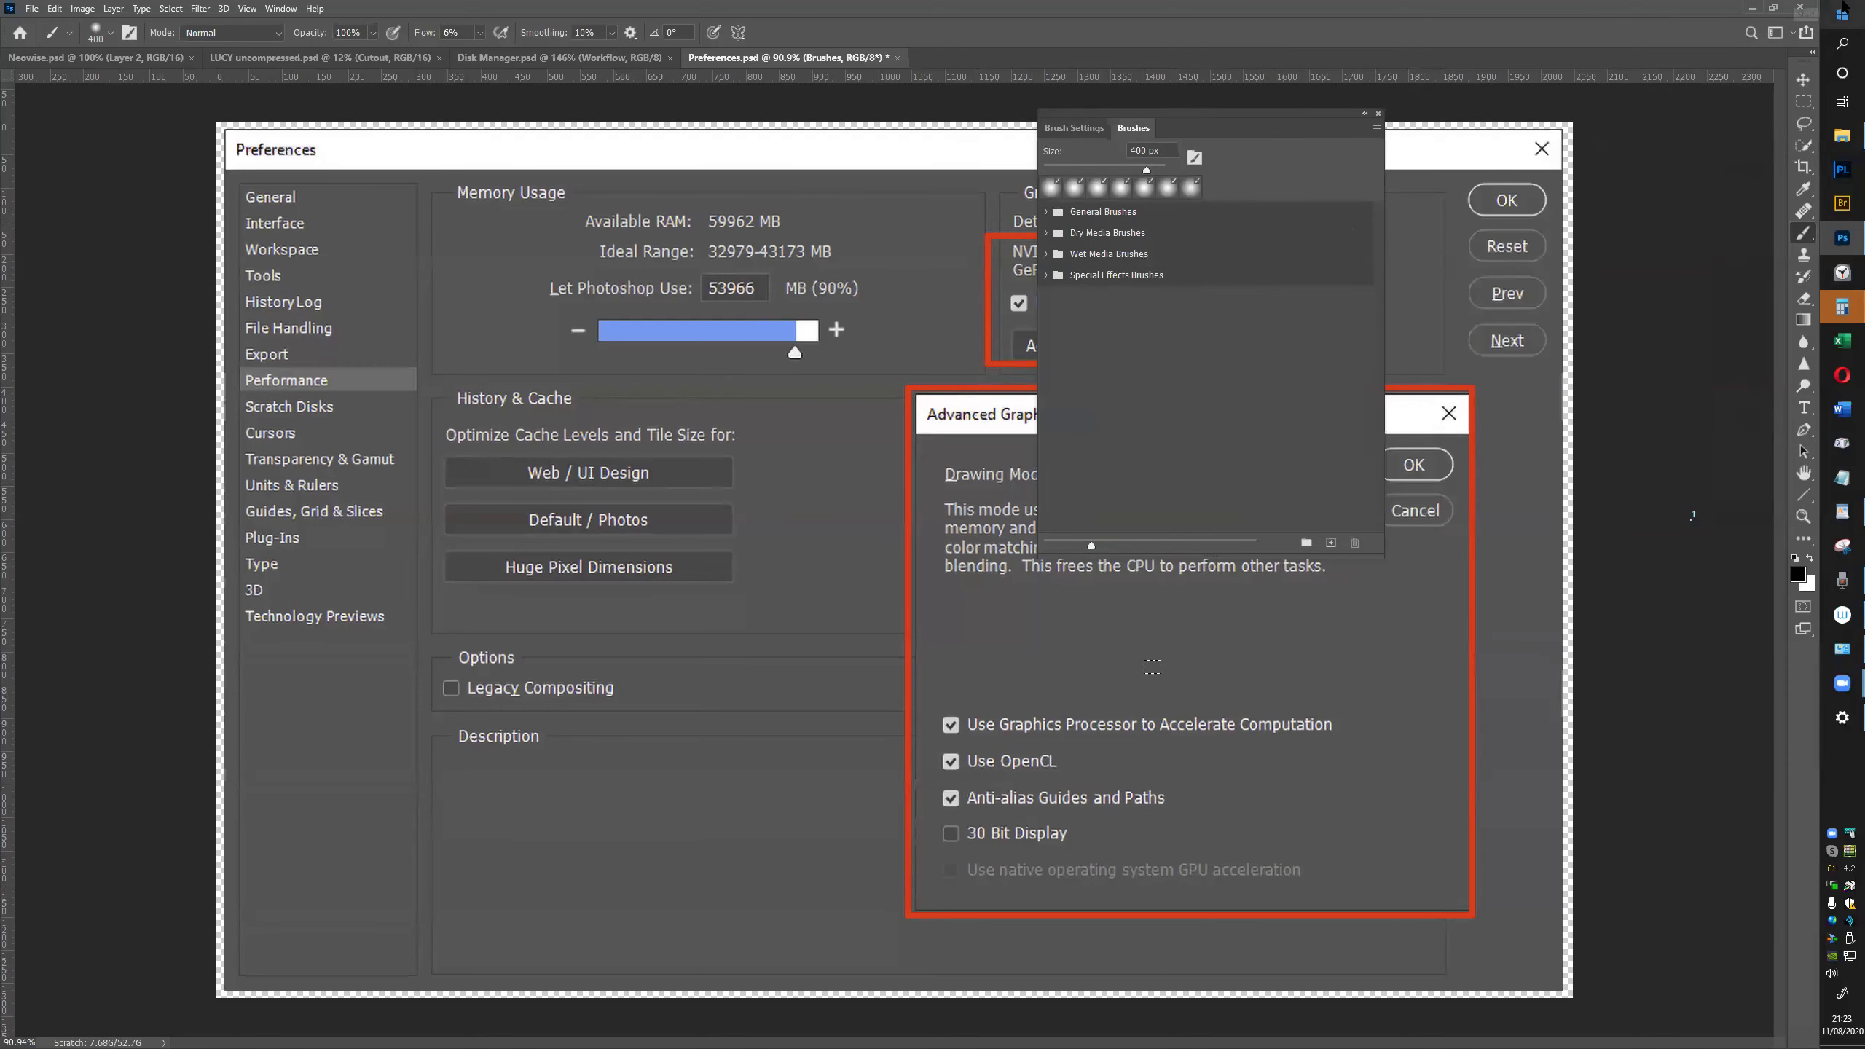
Dock the History panel beside the toolbar and group the Actions and Histogram panels with it, leaving History in front
drag(1676, 225, 1574, 149)
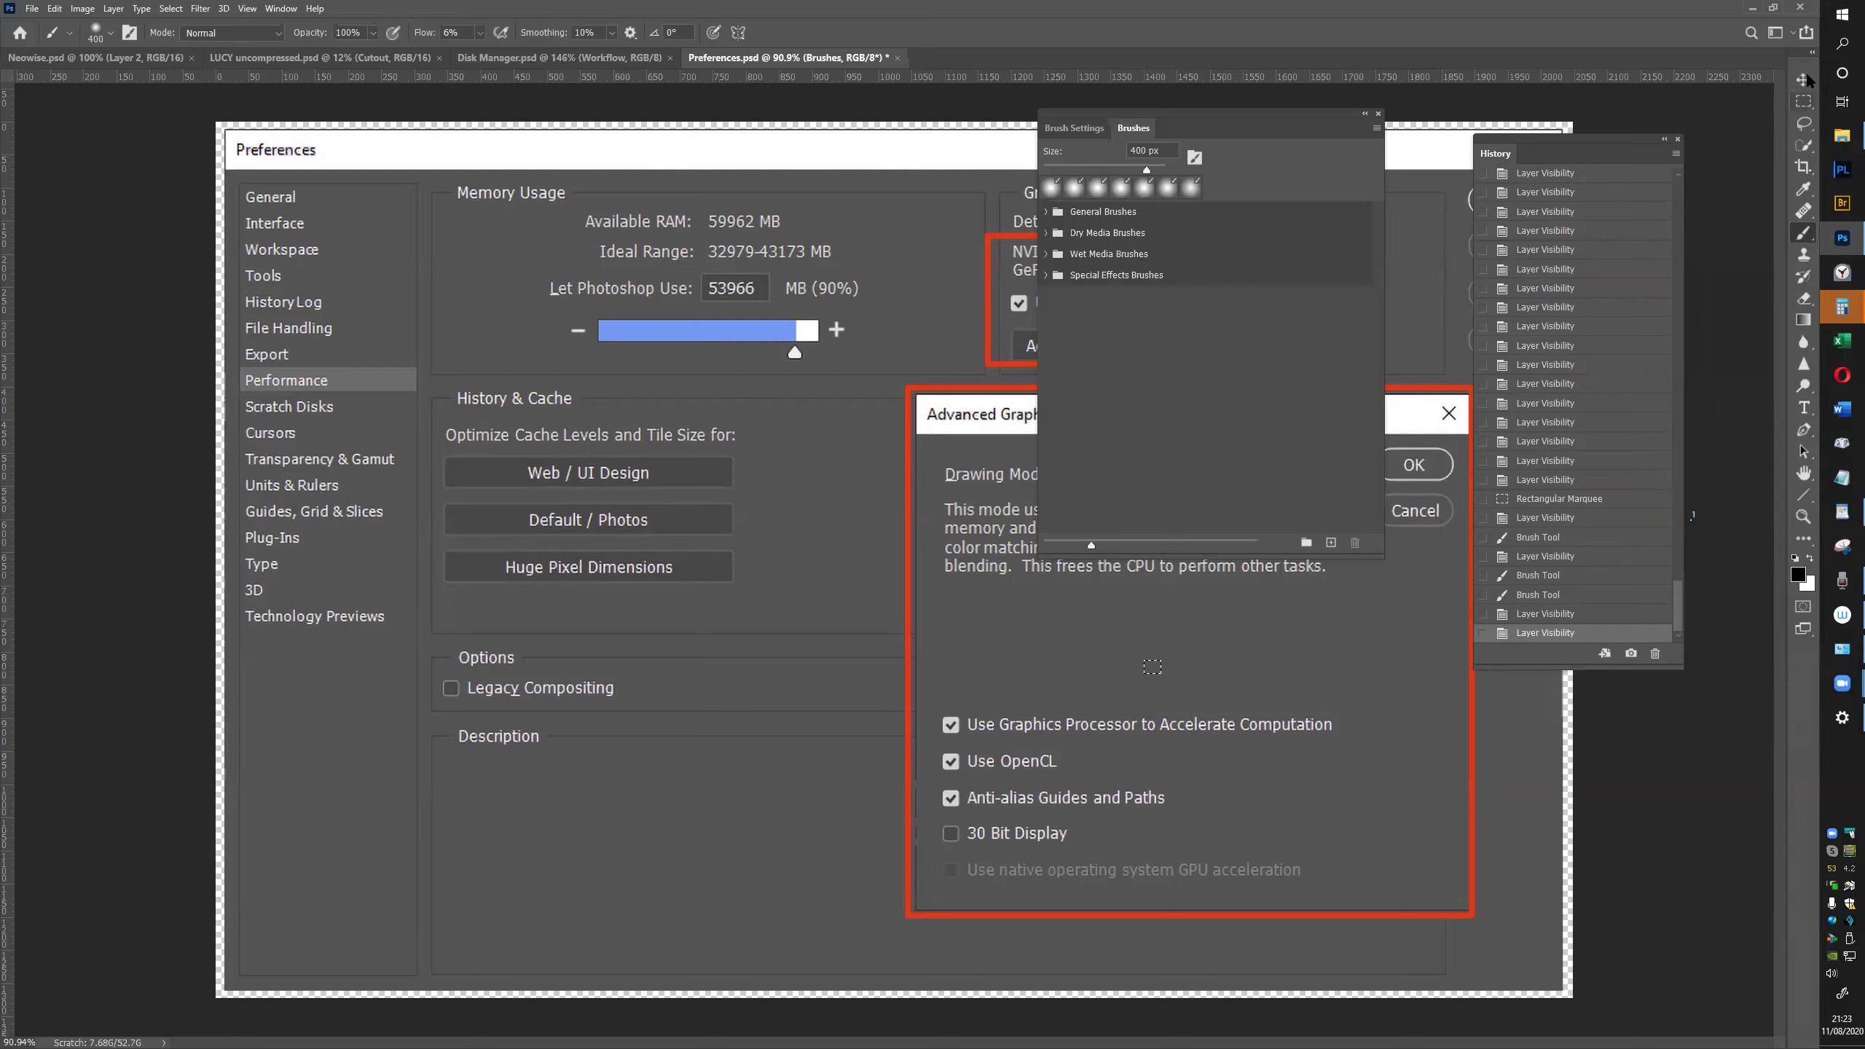
drag(1586, 140, 1778, 122)
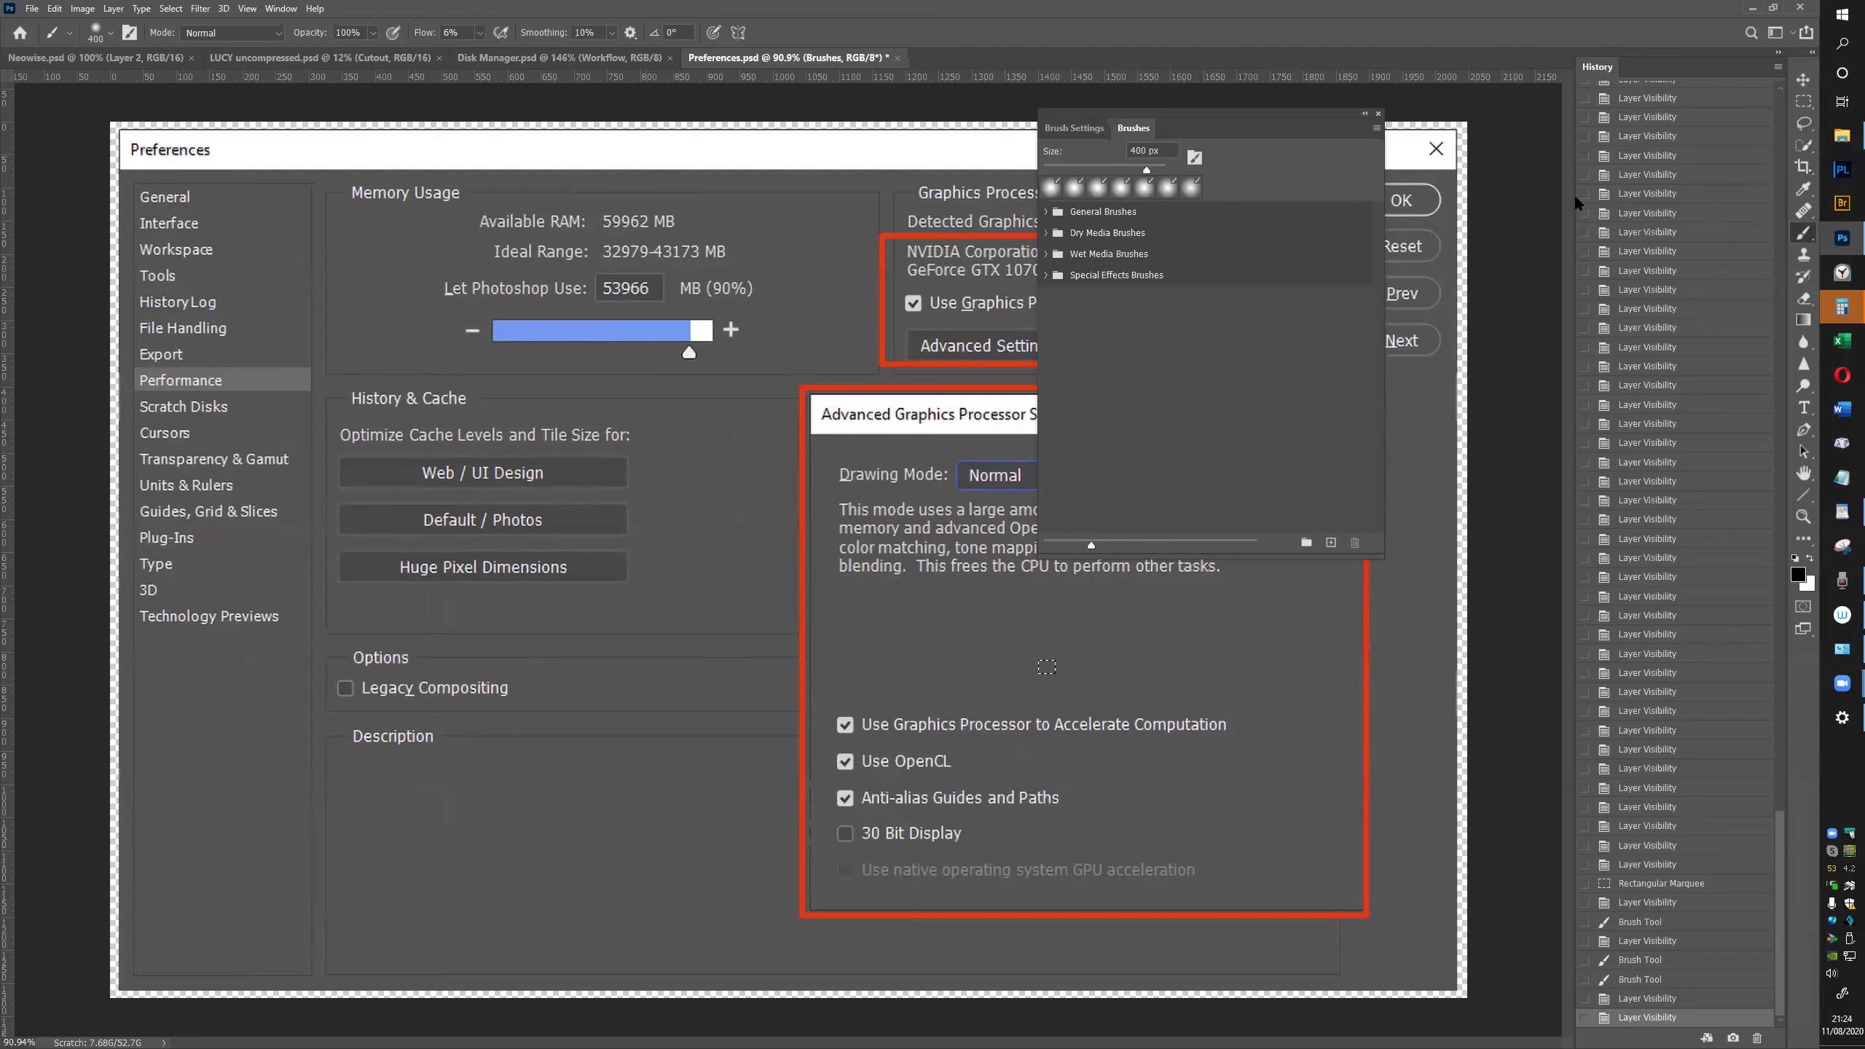
drag(1573, 193, 1674, 201)
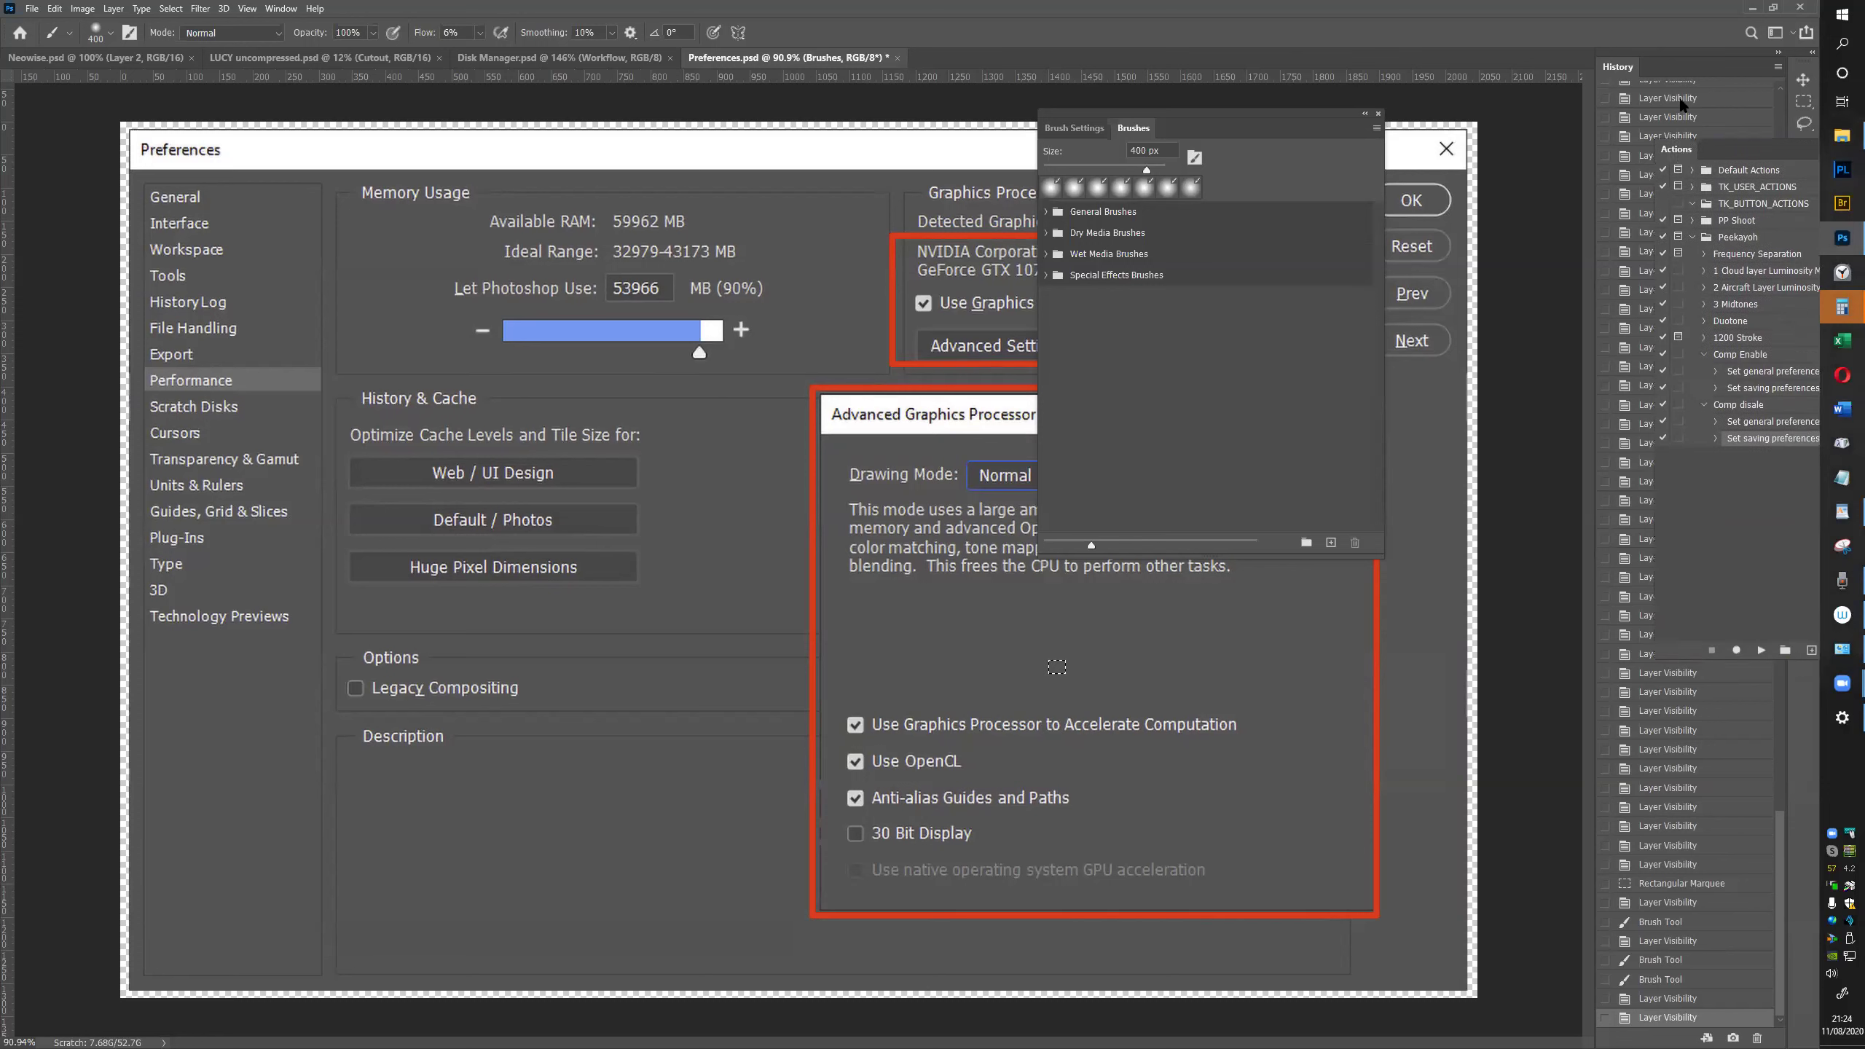
click(1676, 67)
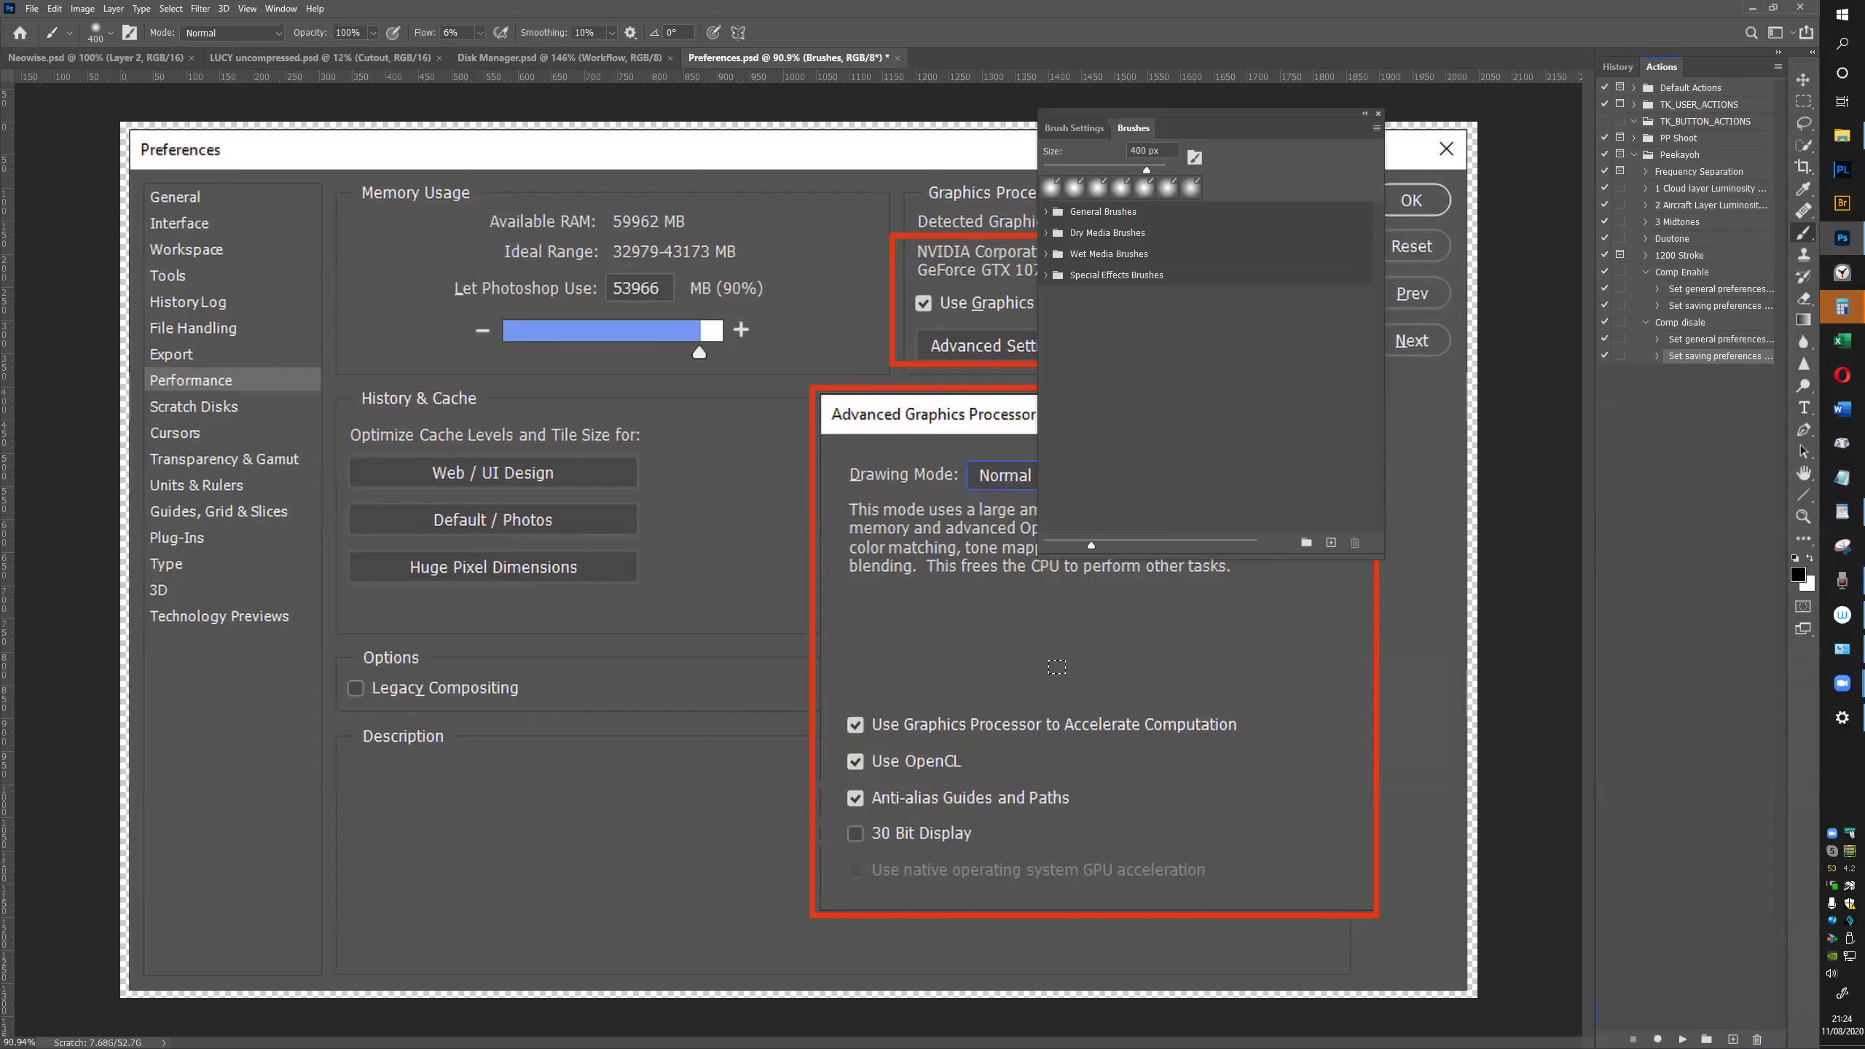
drag(1711, 236, 1718, 61)
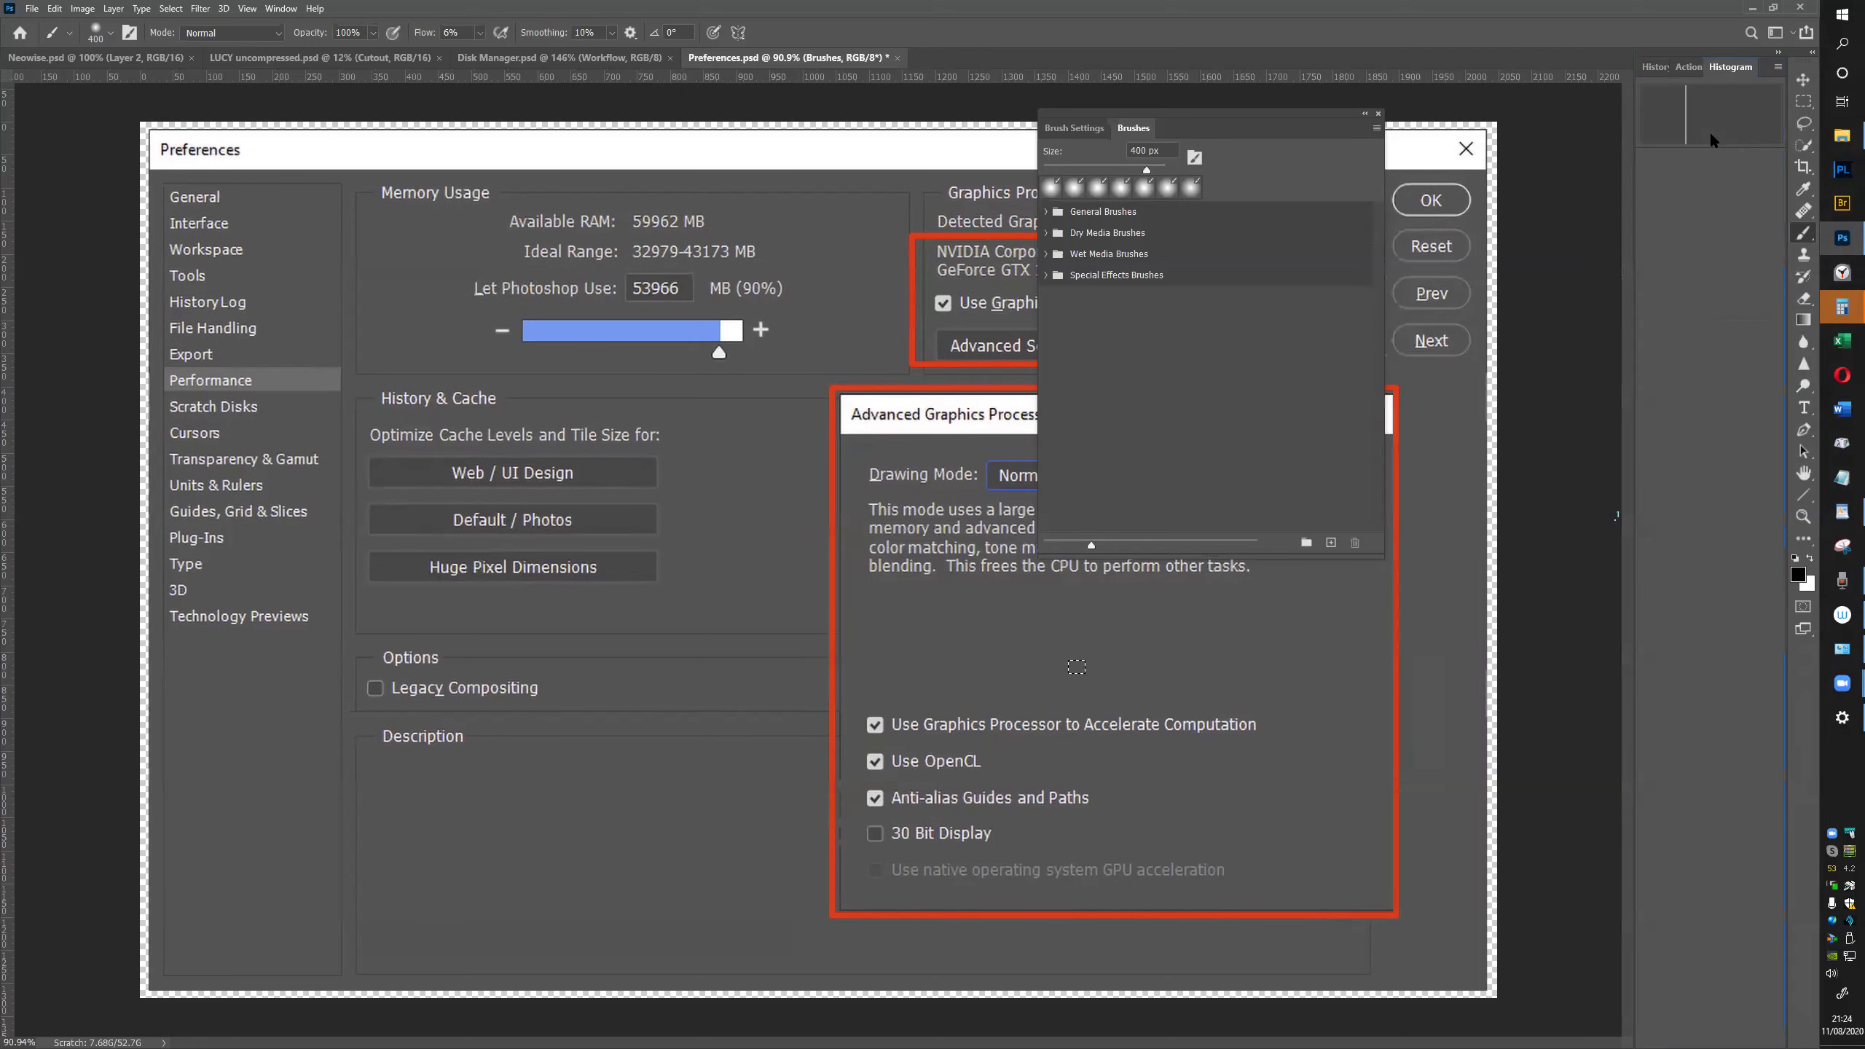
click(1688, 63)
click(1617, 67)
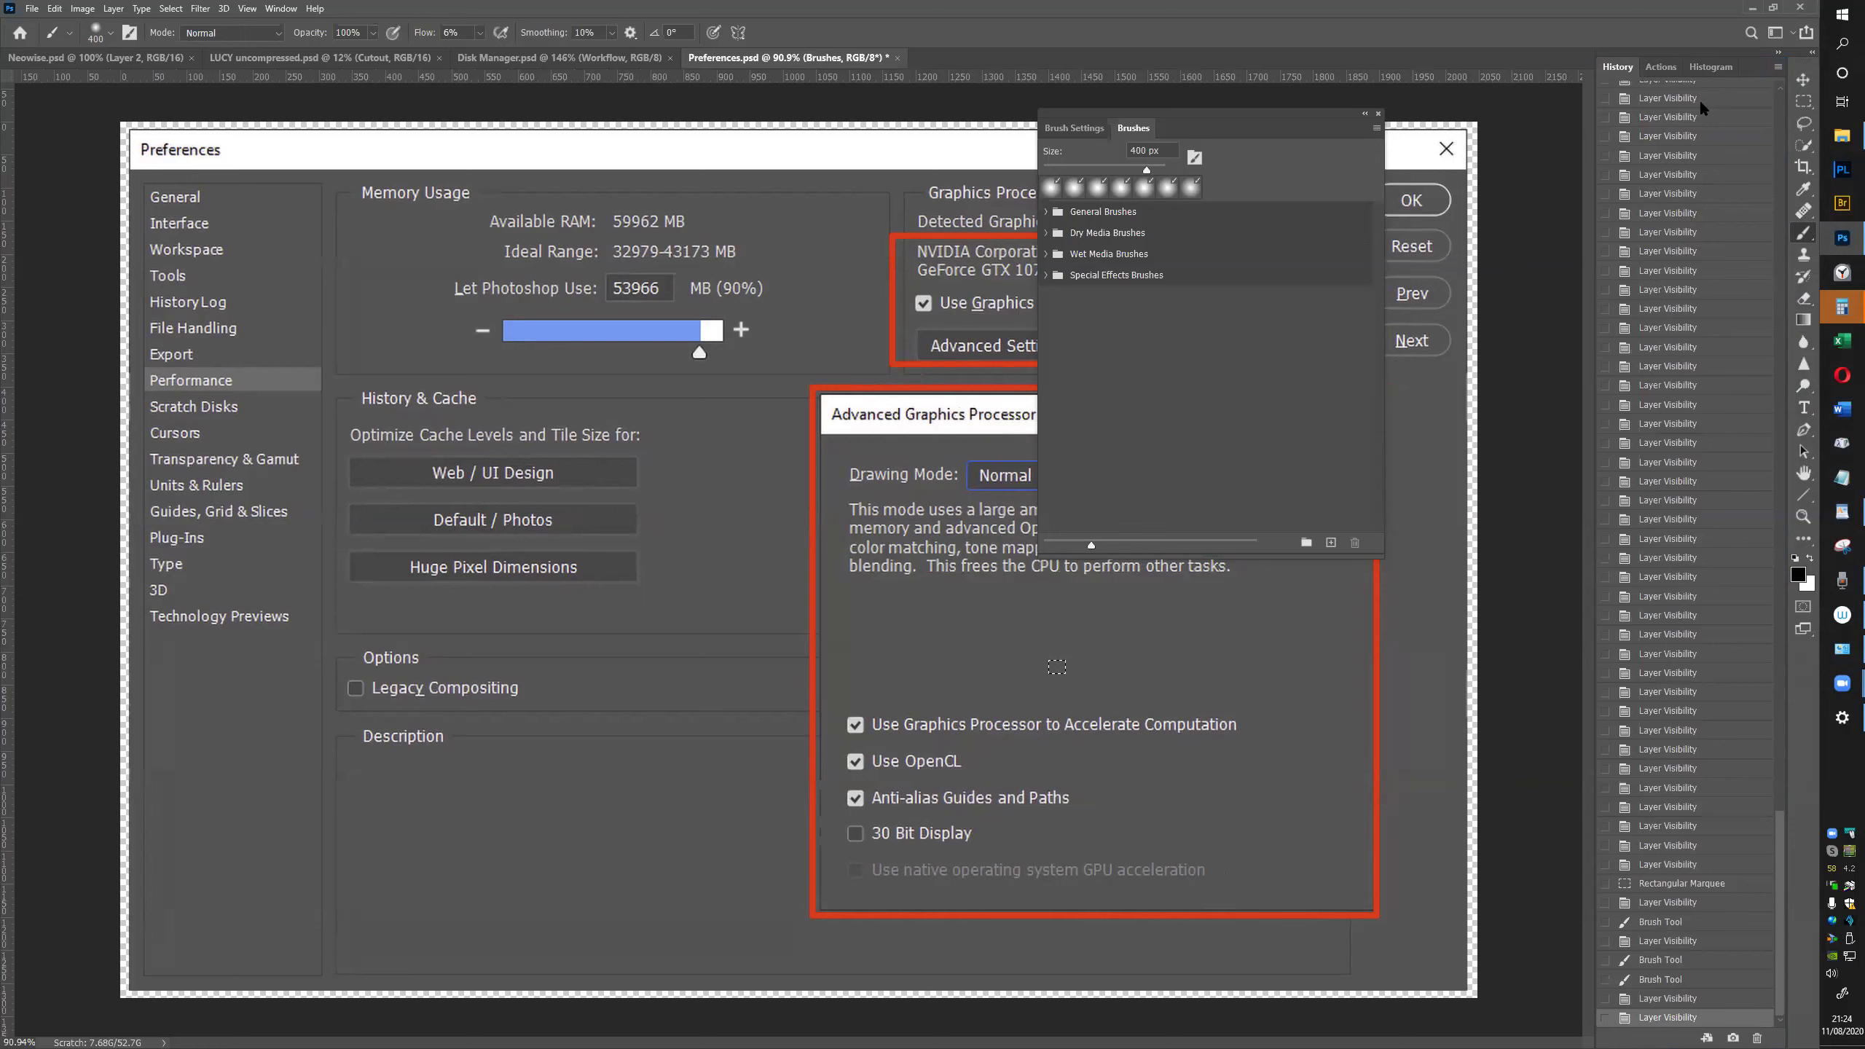
Examine the capture options for a new workspace and the Reset Photography option without saving or resetting anything
click(1787, 31)
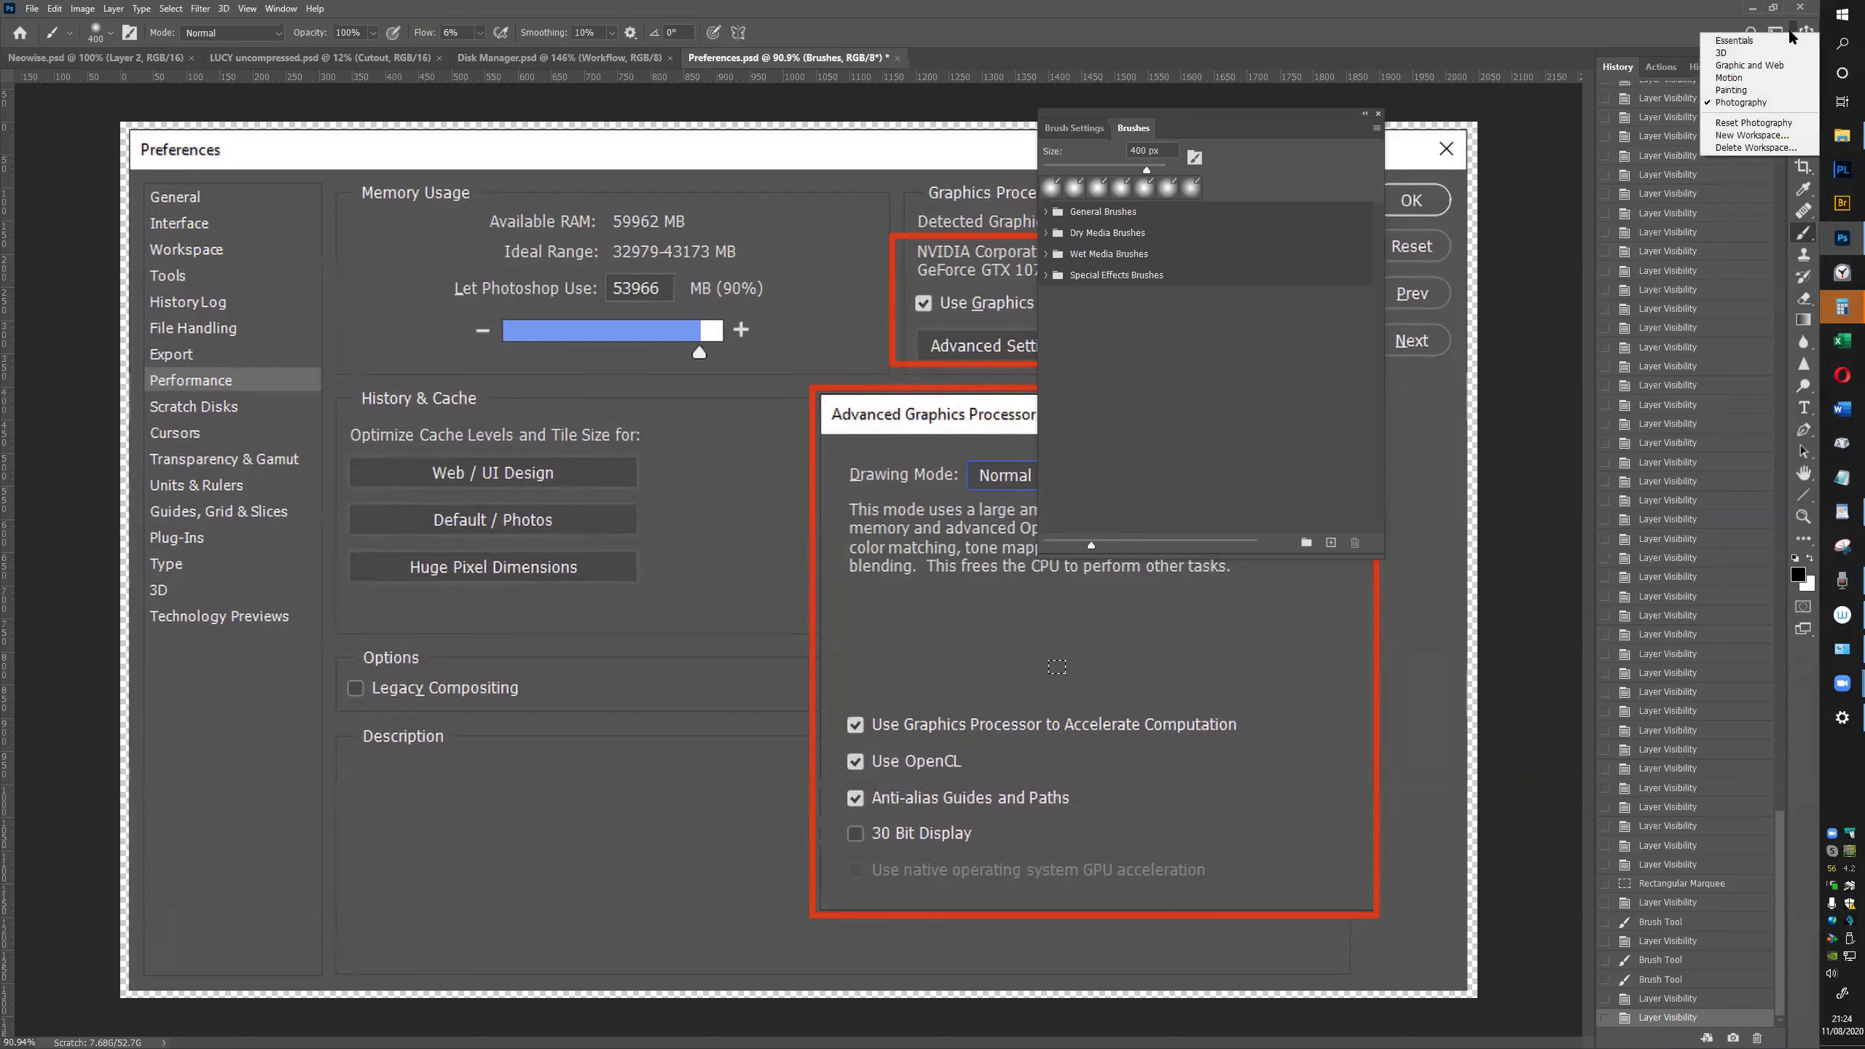
click(1751, 137)
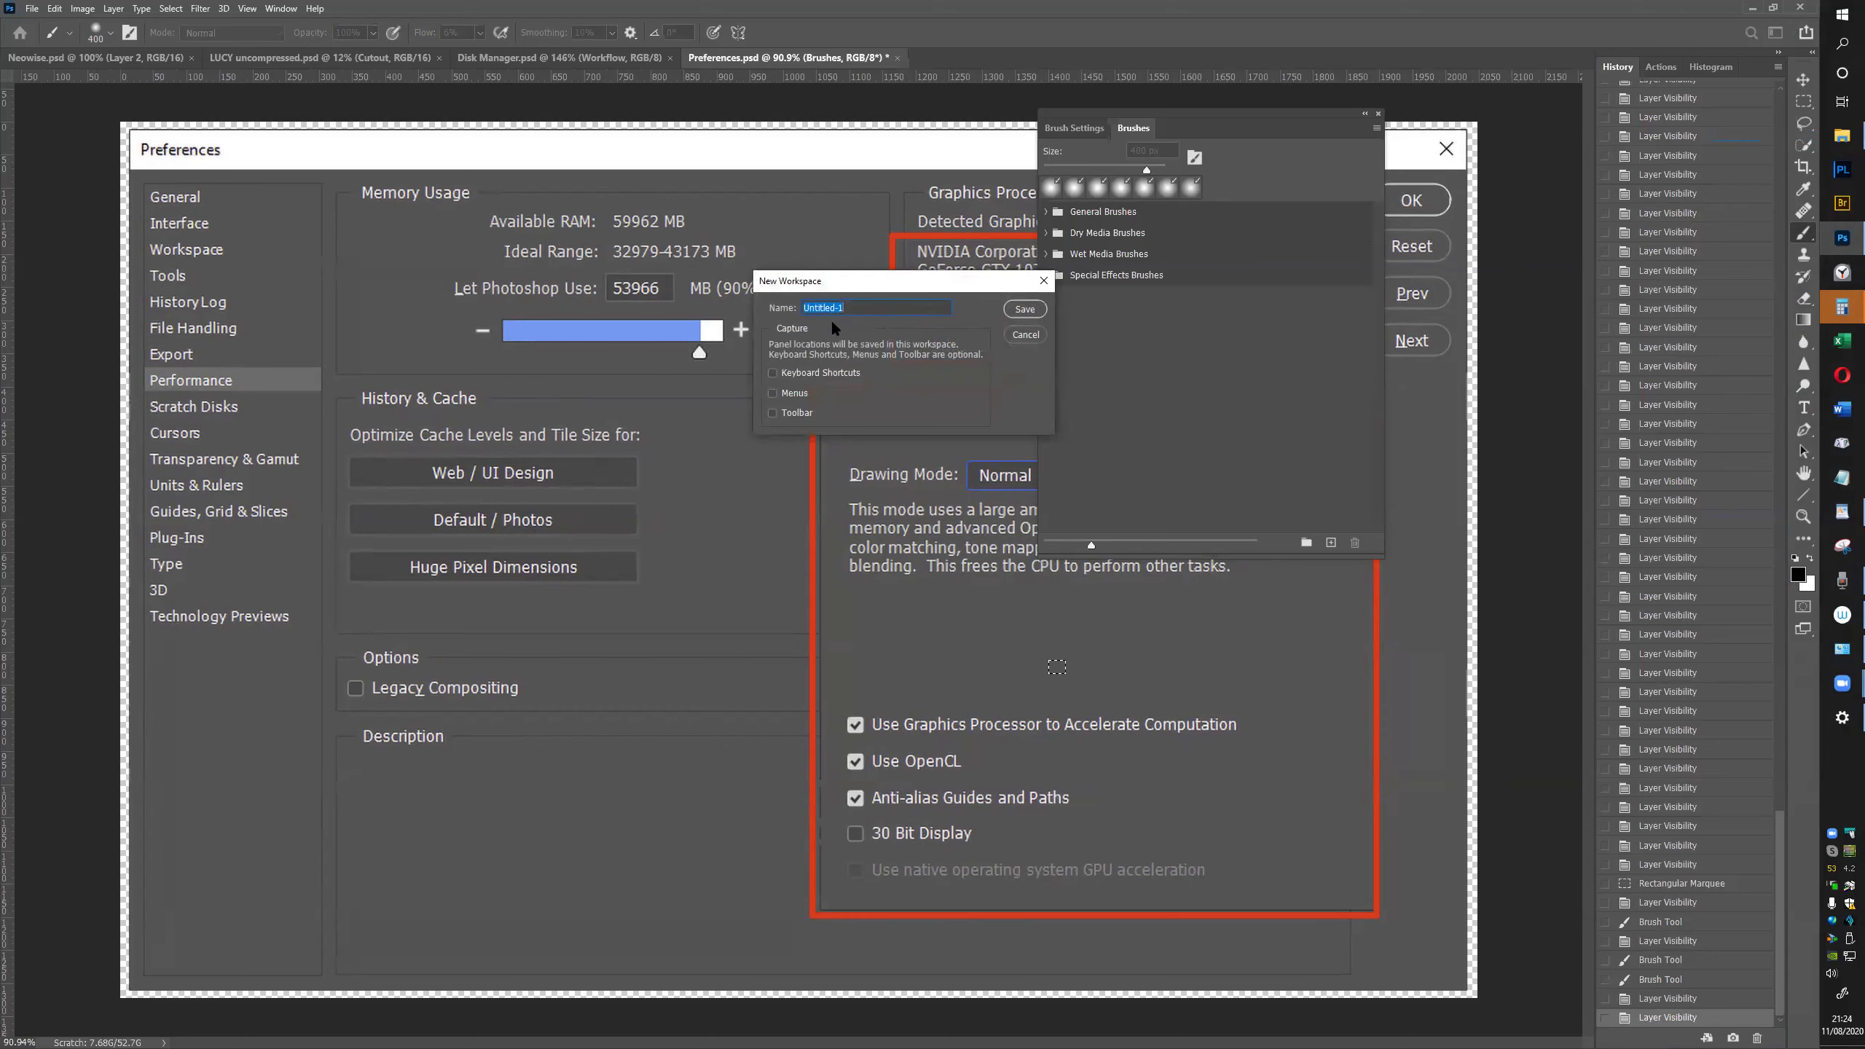
click(1028, 335)
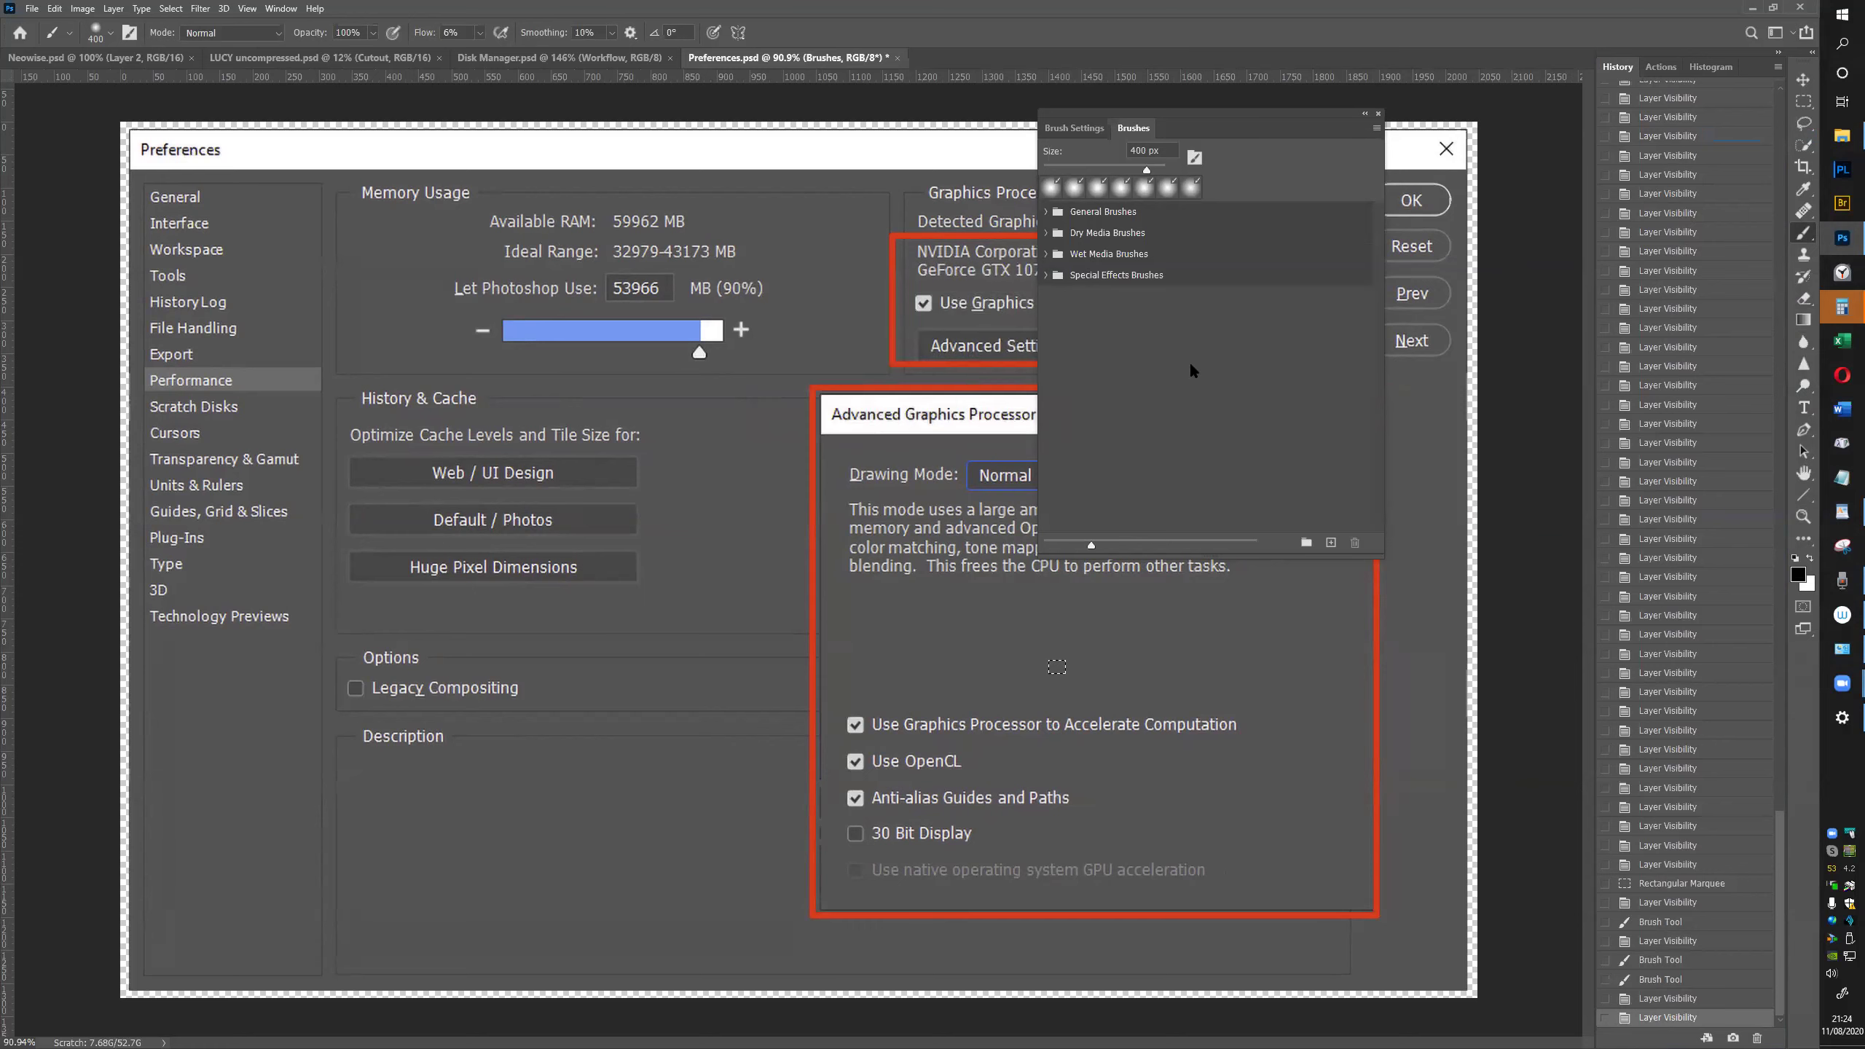
click(1790, 35)
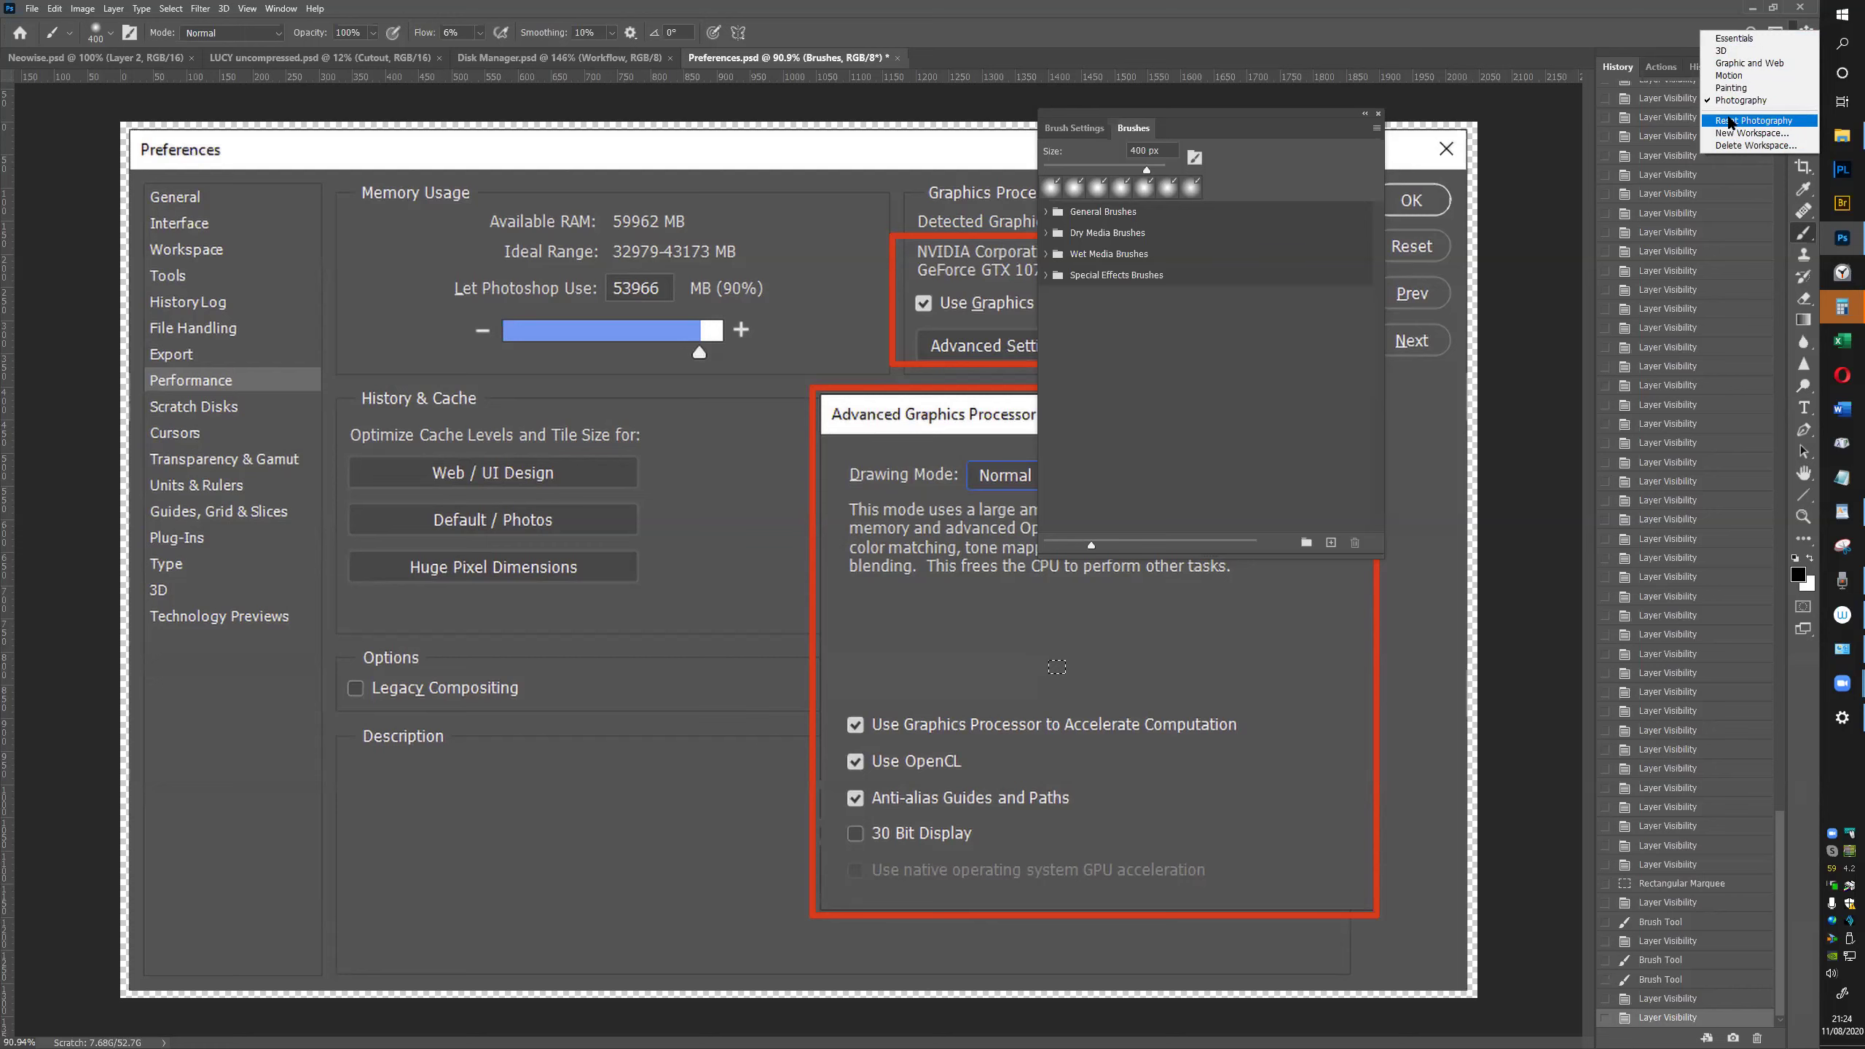
click(1555, 138)
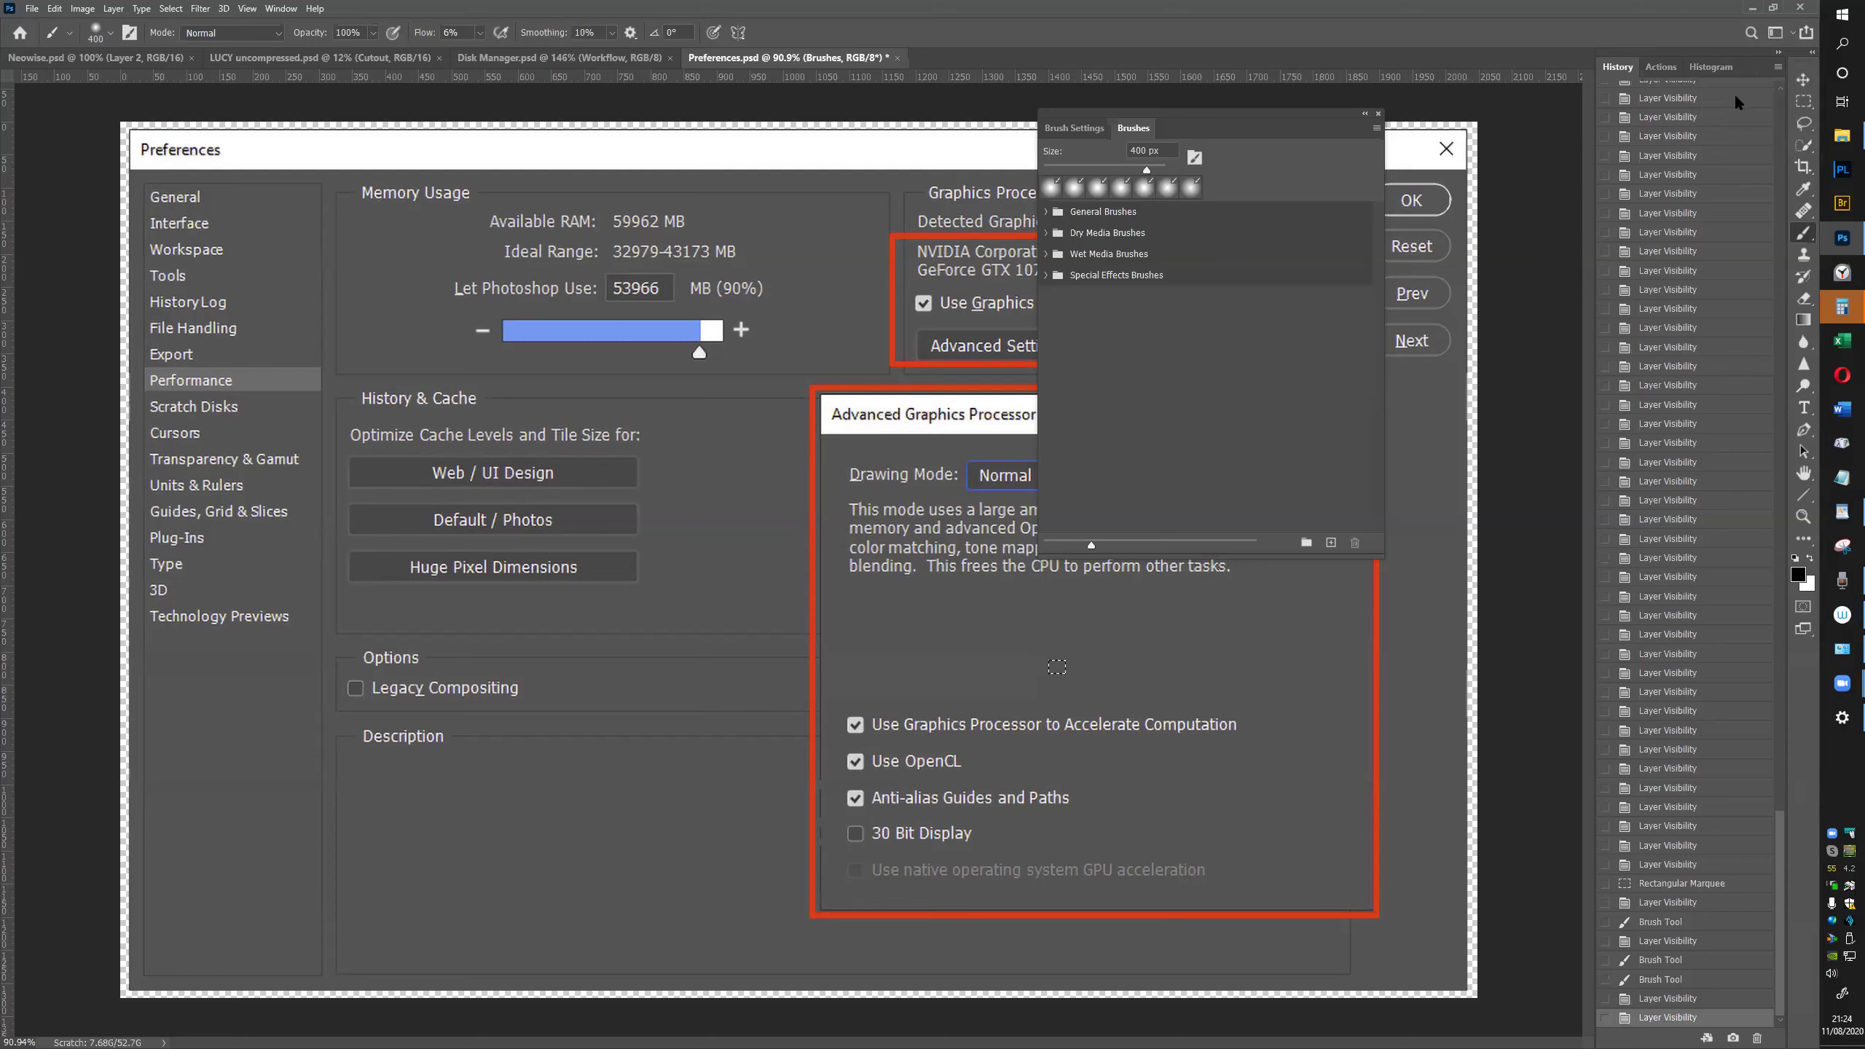
Close the Brushes panel and the documents Preferences.psd and Disk Manager.psd, discarding the changes to Preferences.psd
click(1377, 114)
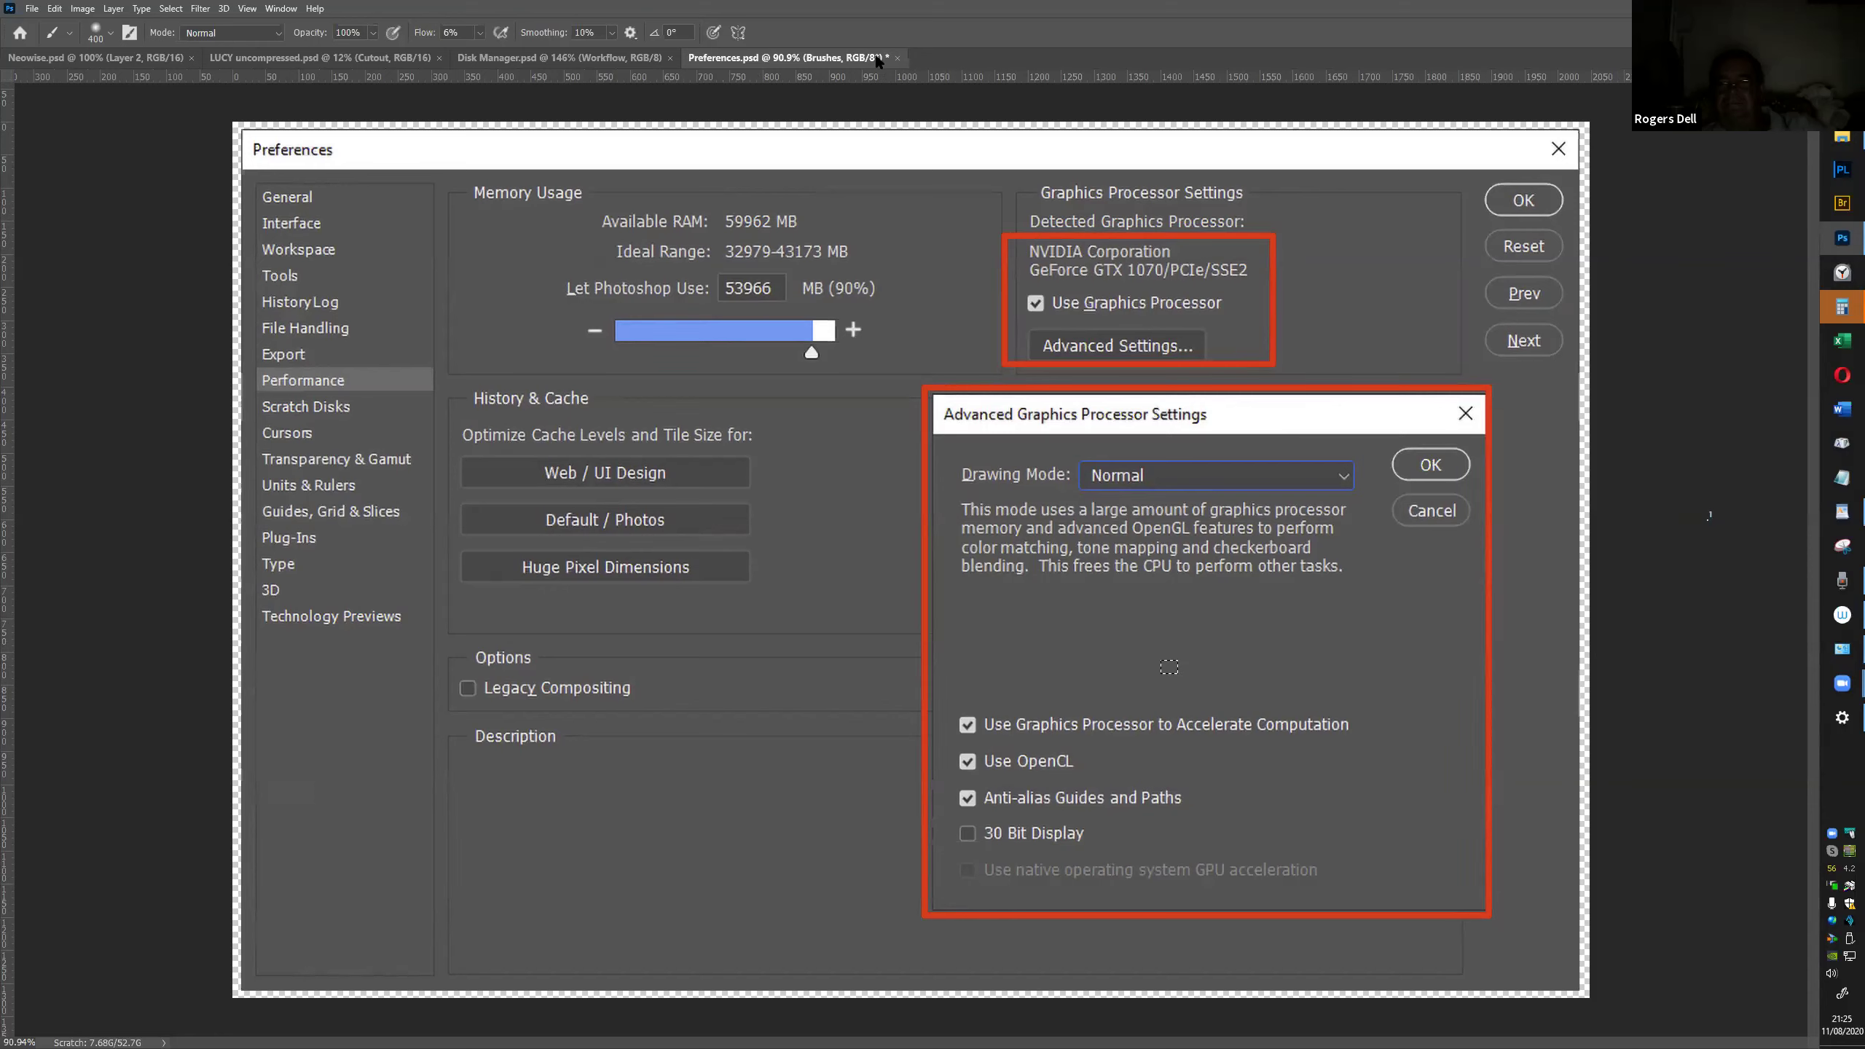
click(896, 58)
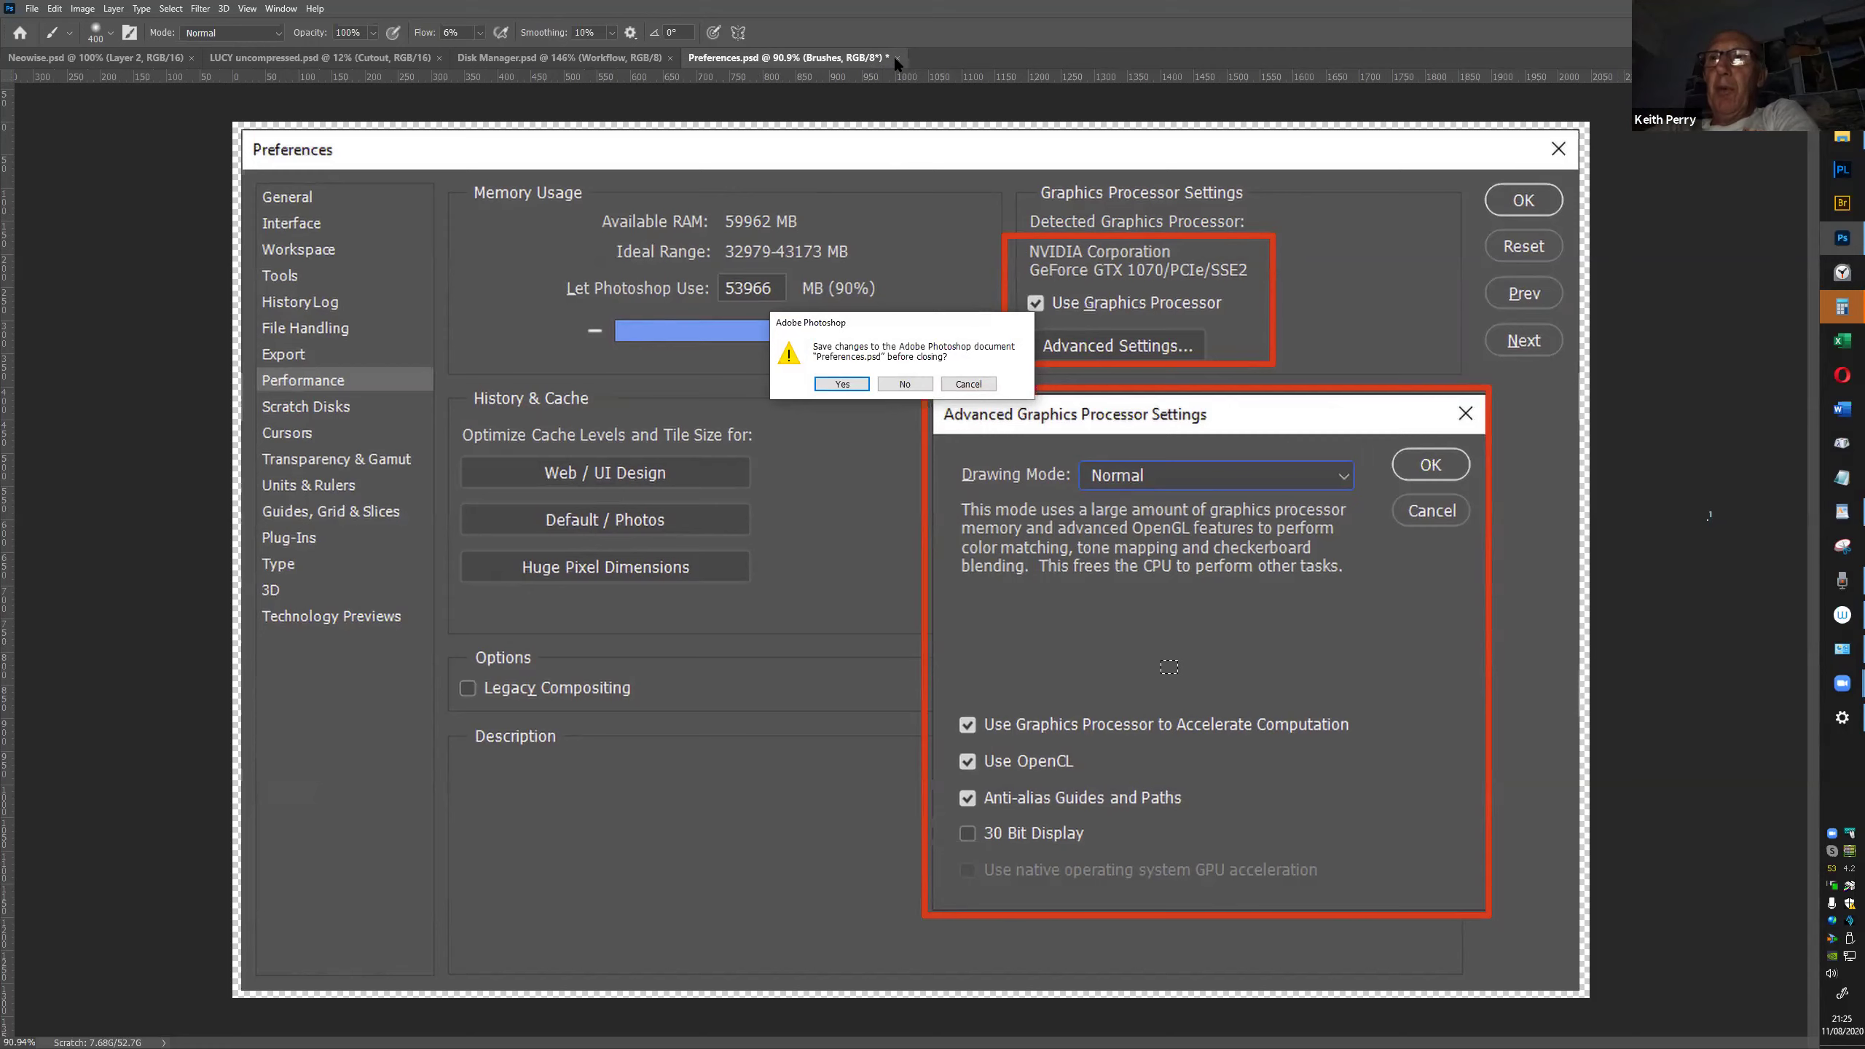
click(904, 384)
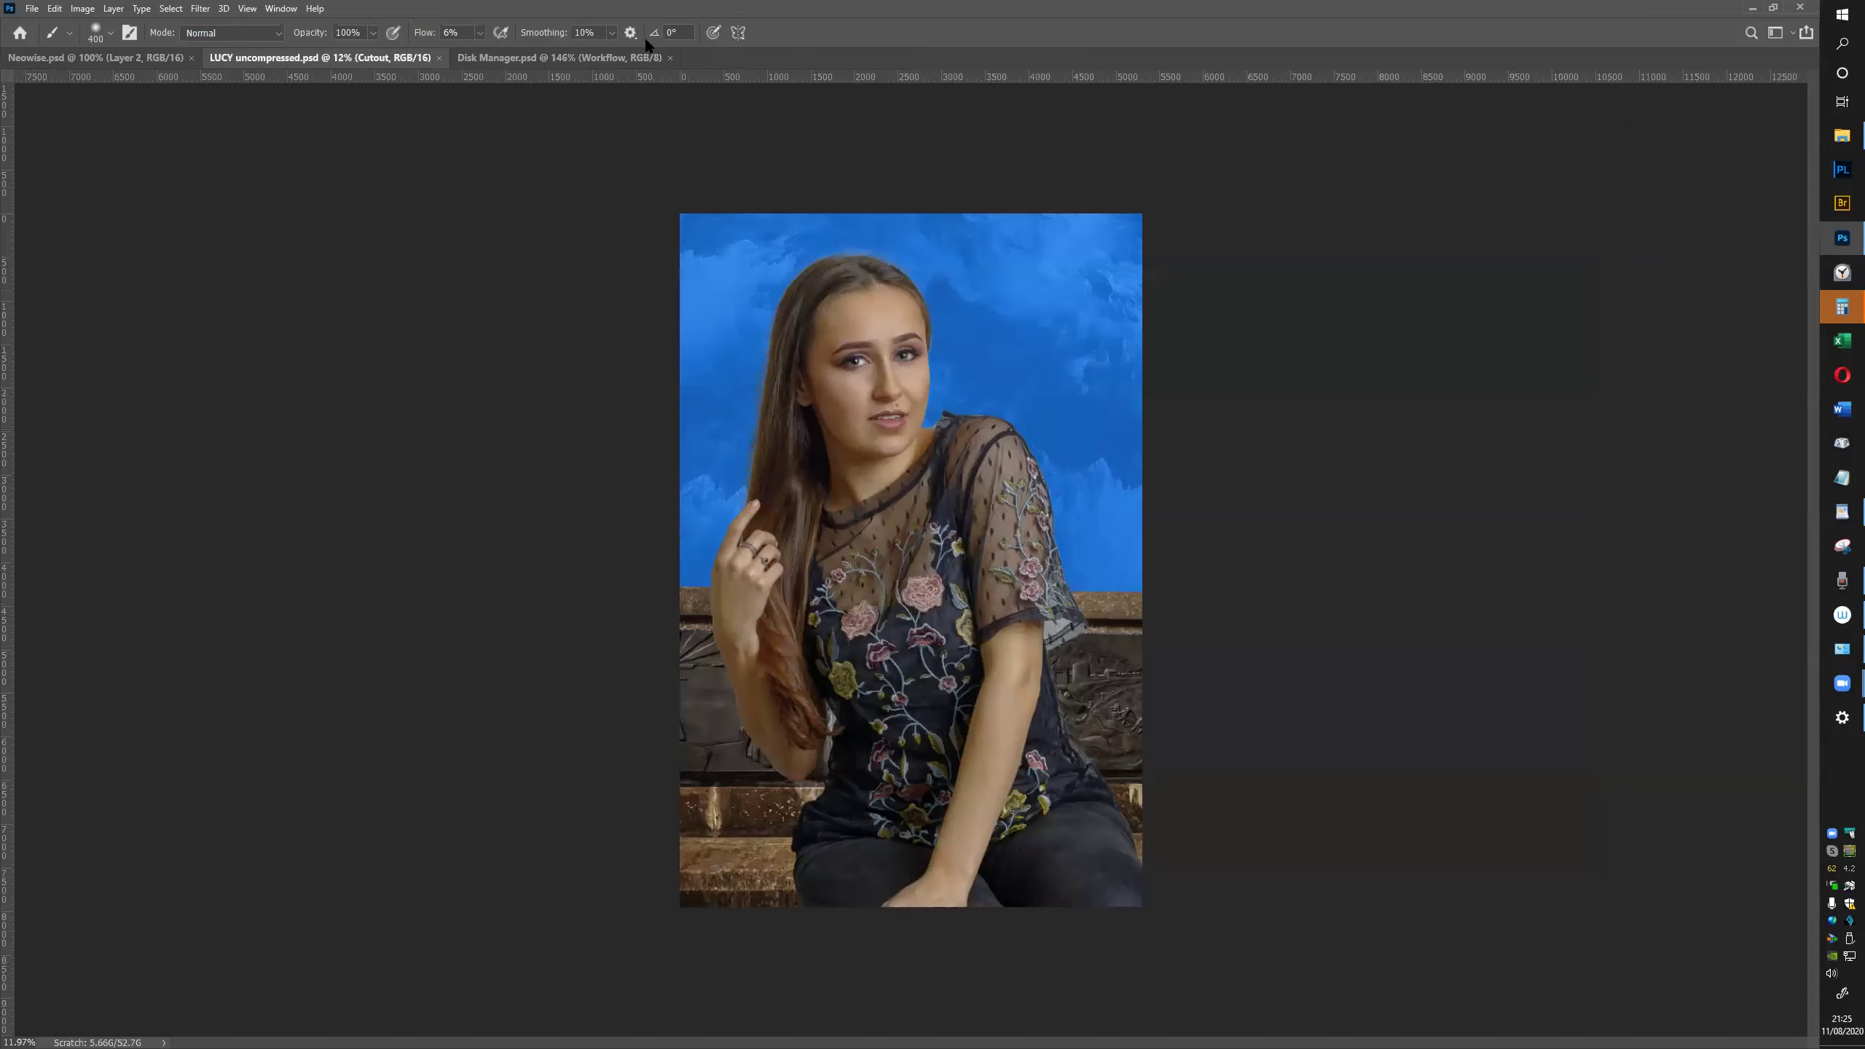
click(495, 58)
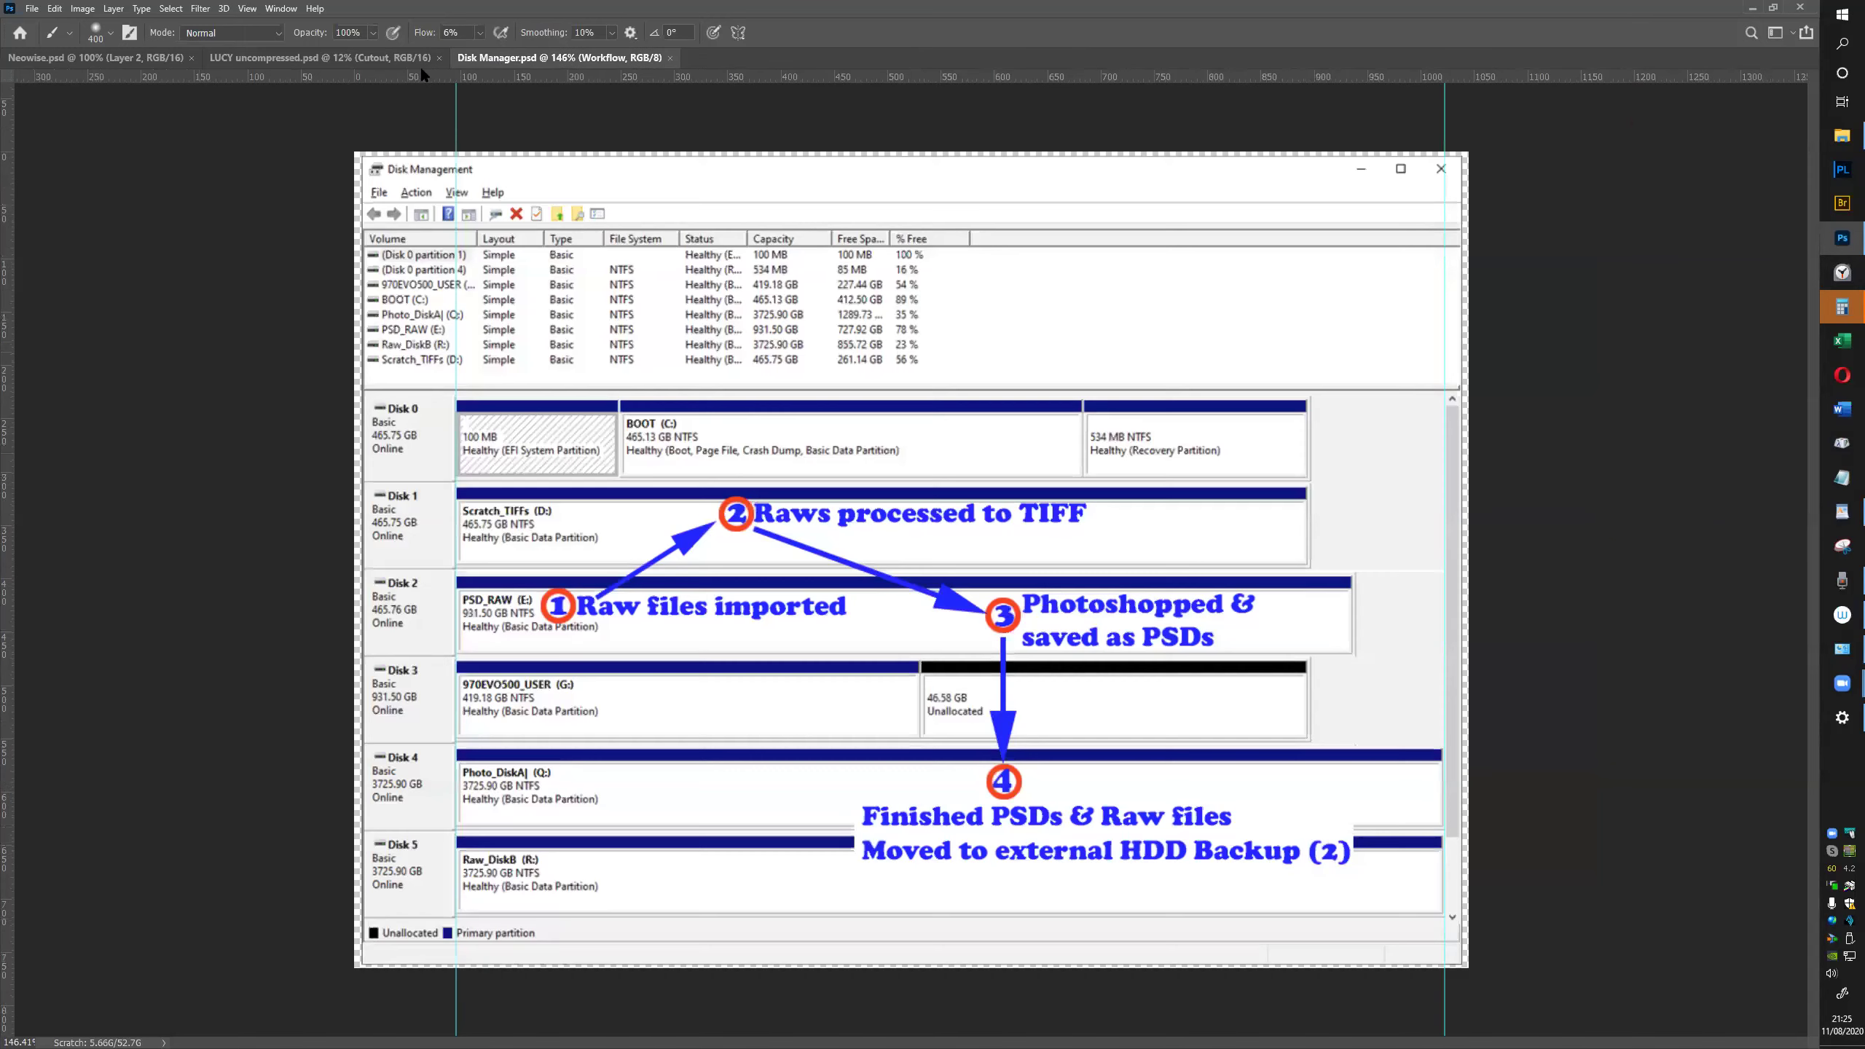
click(669, 57)
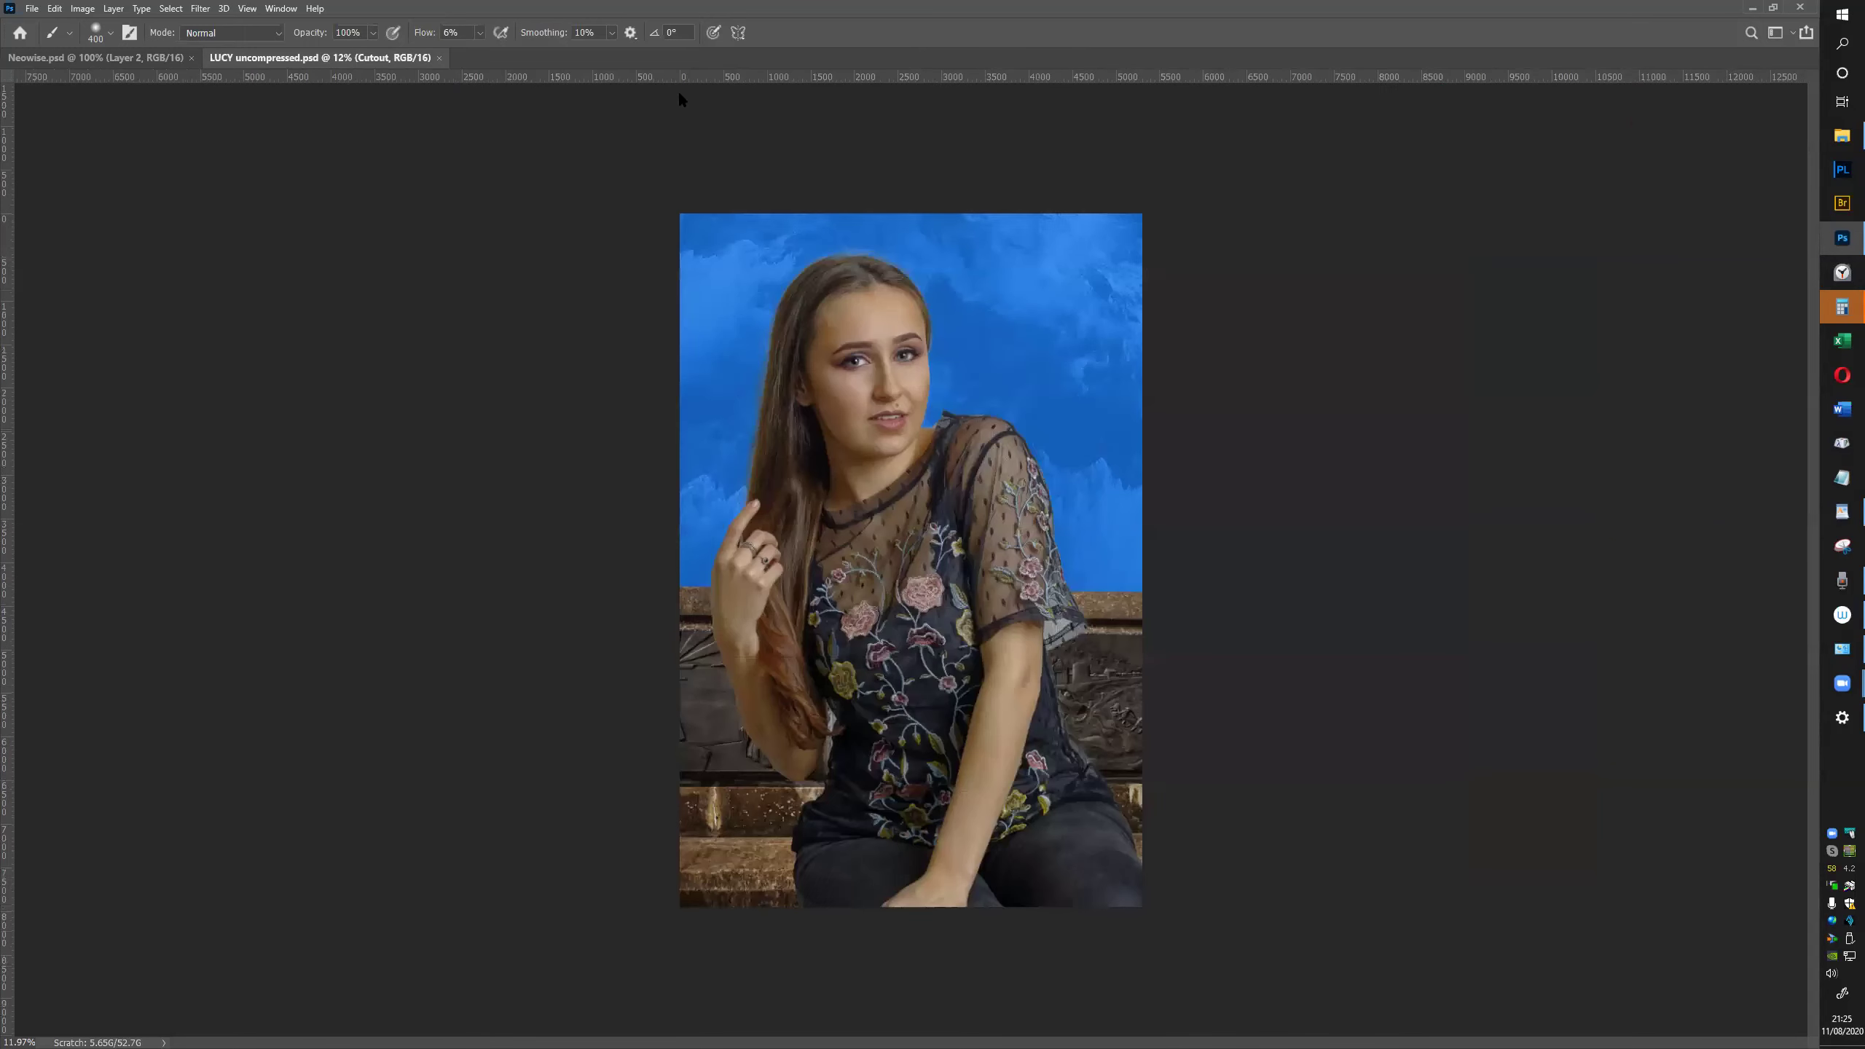
Switch to File Explorer and preview iso6400_F11_20200810_0044.tif from the Bridge at Night folder in Clubnight Talks Stacking
click(1841, 142)
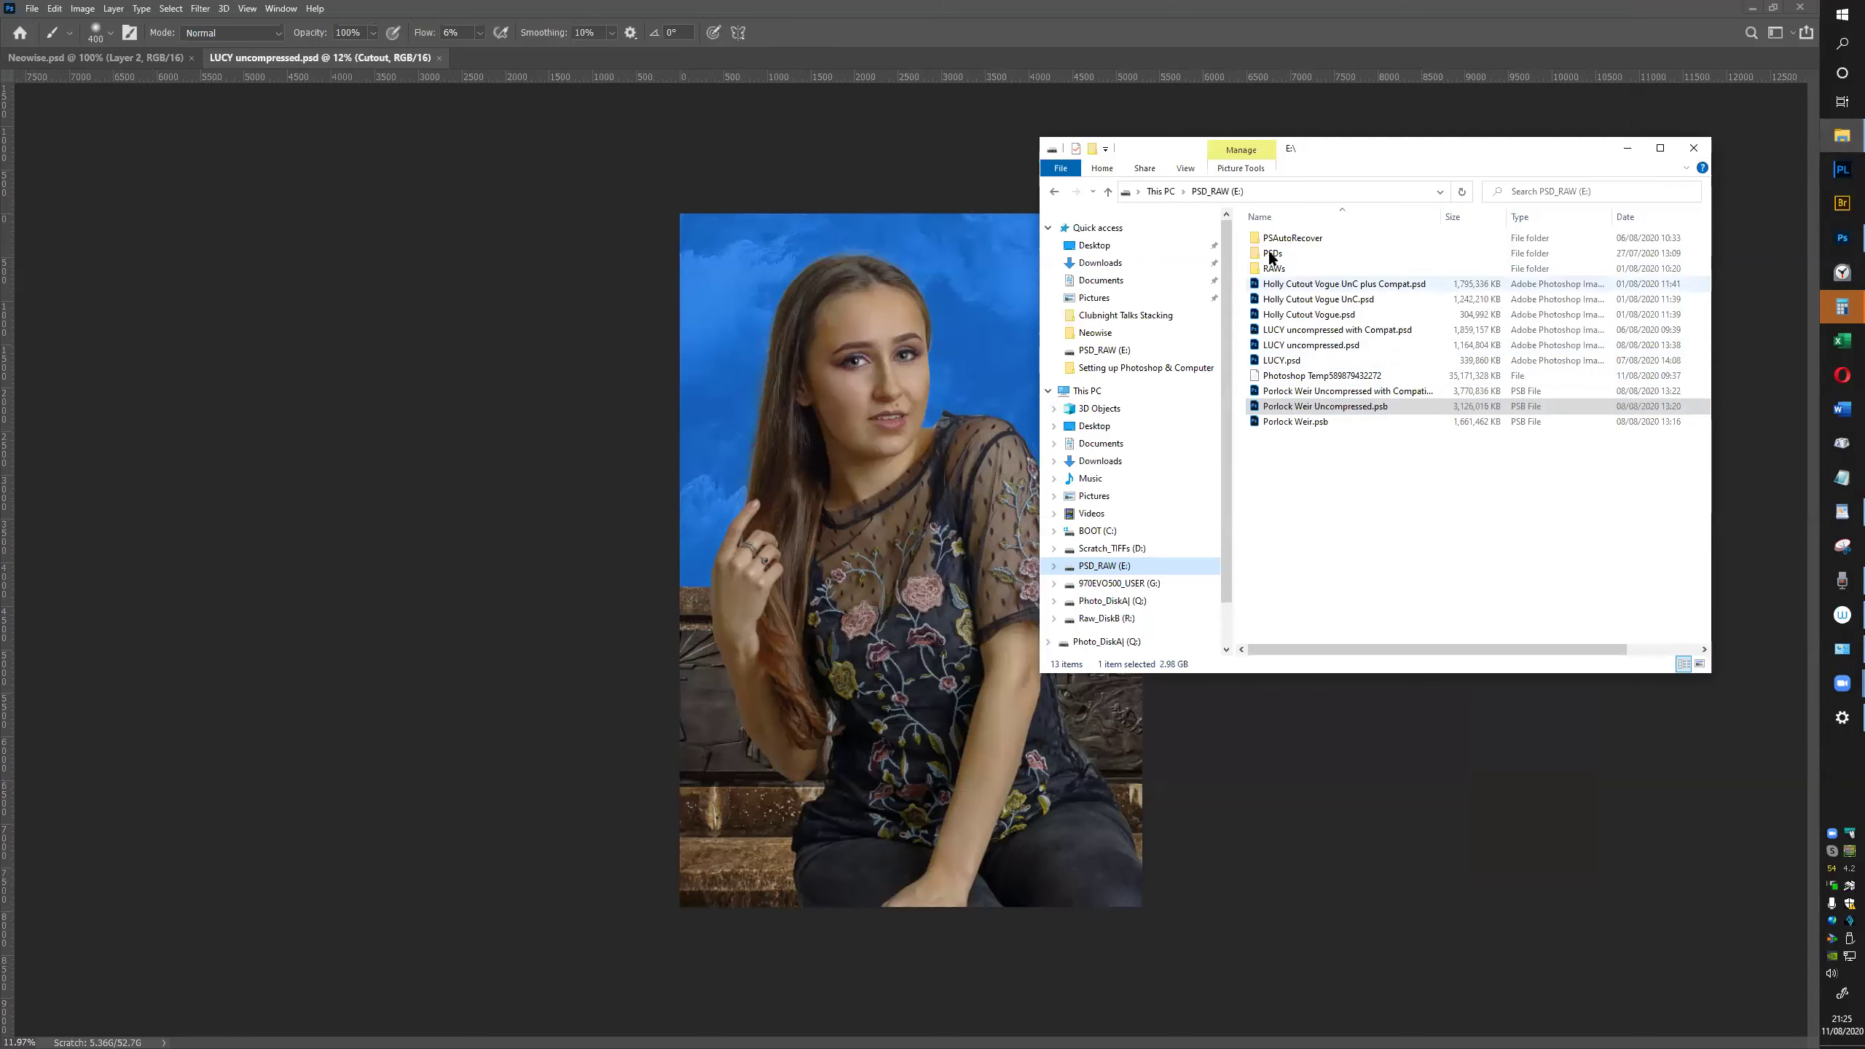
click(1143, 315)
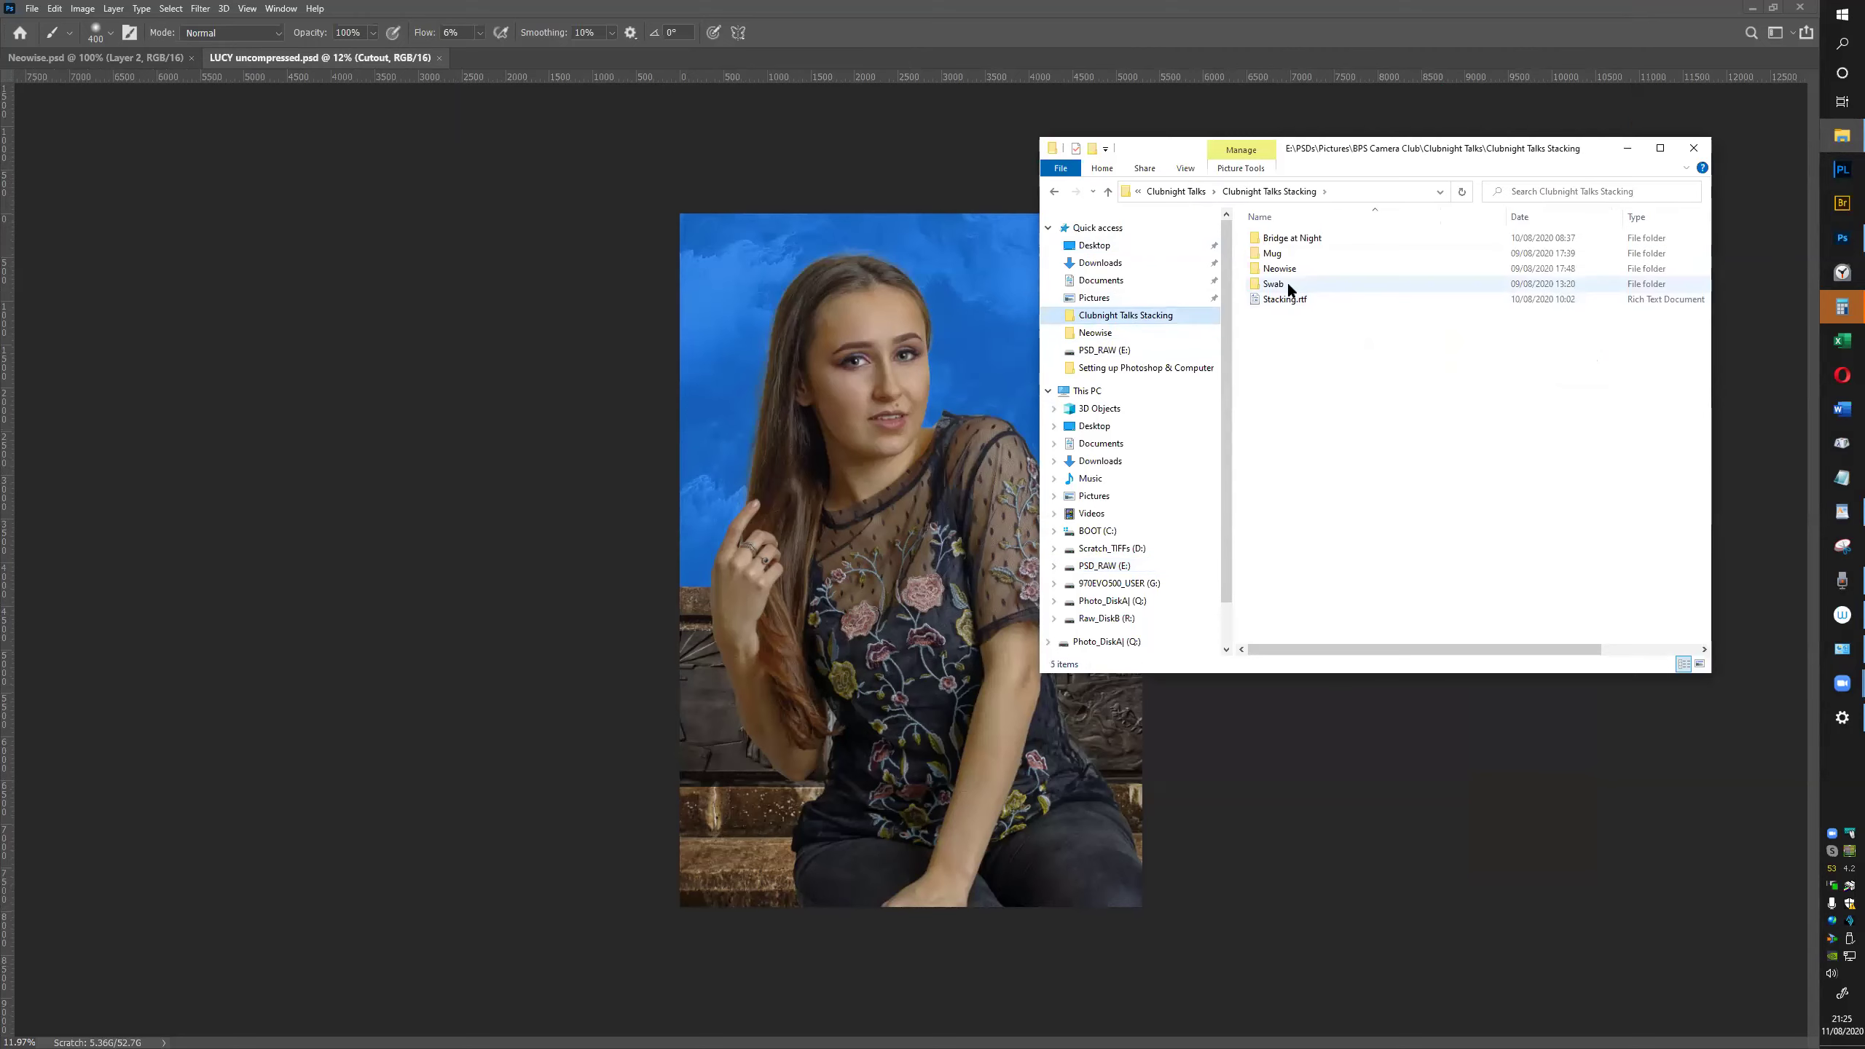
double_click(1304, 237)
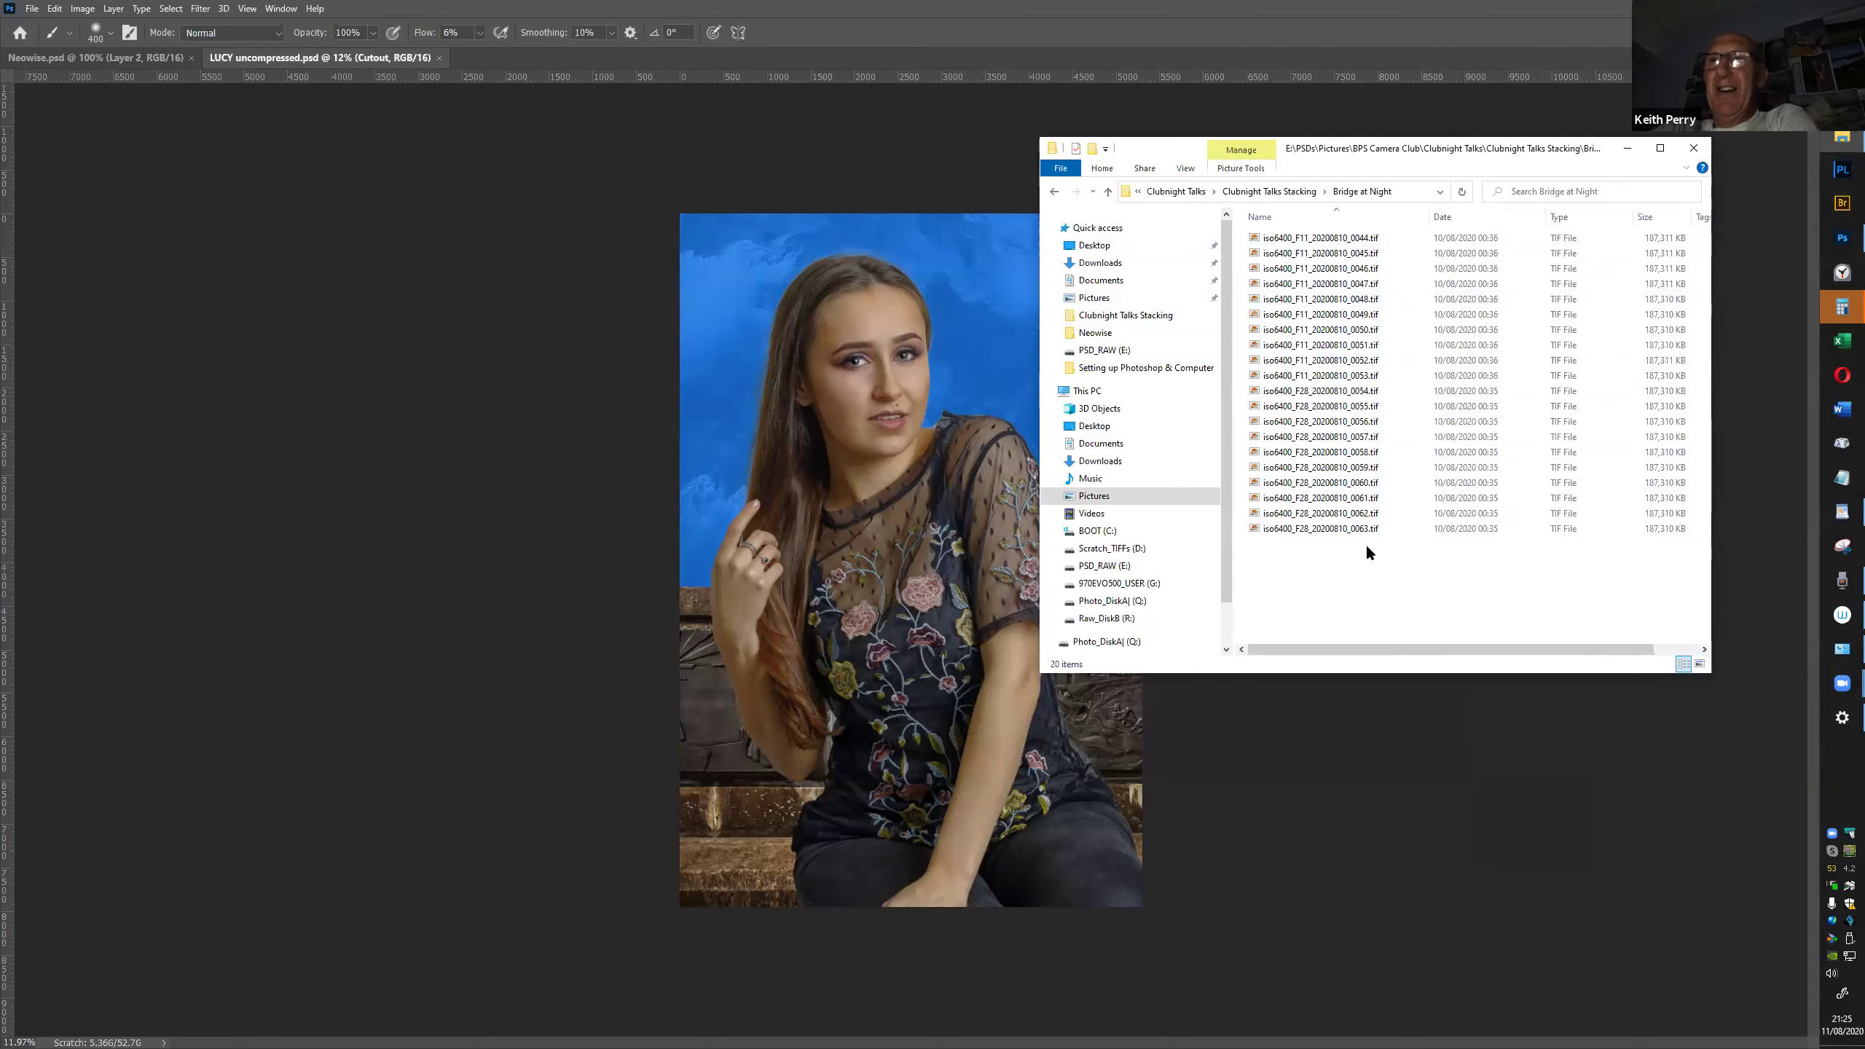
double_click(1326, 237)
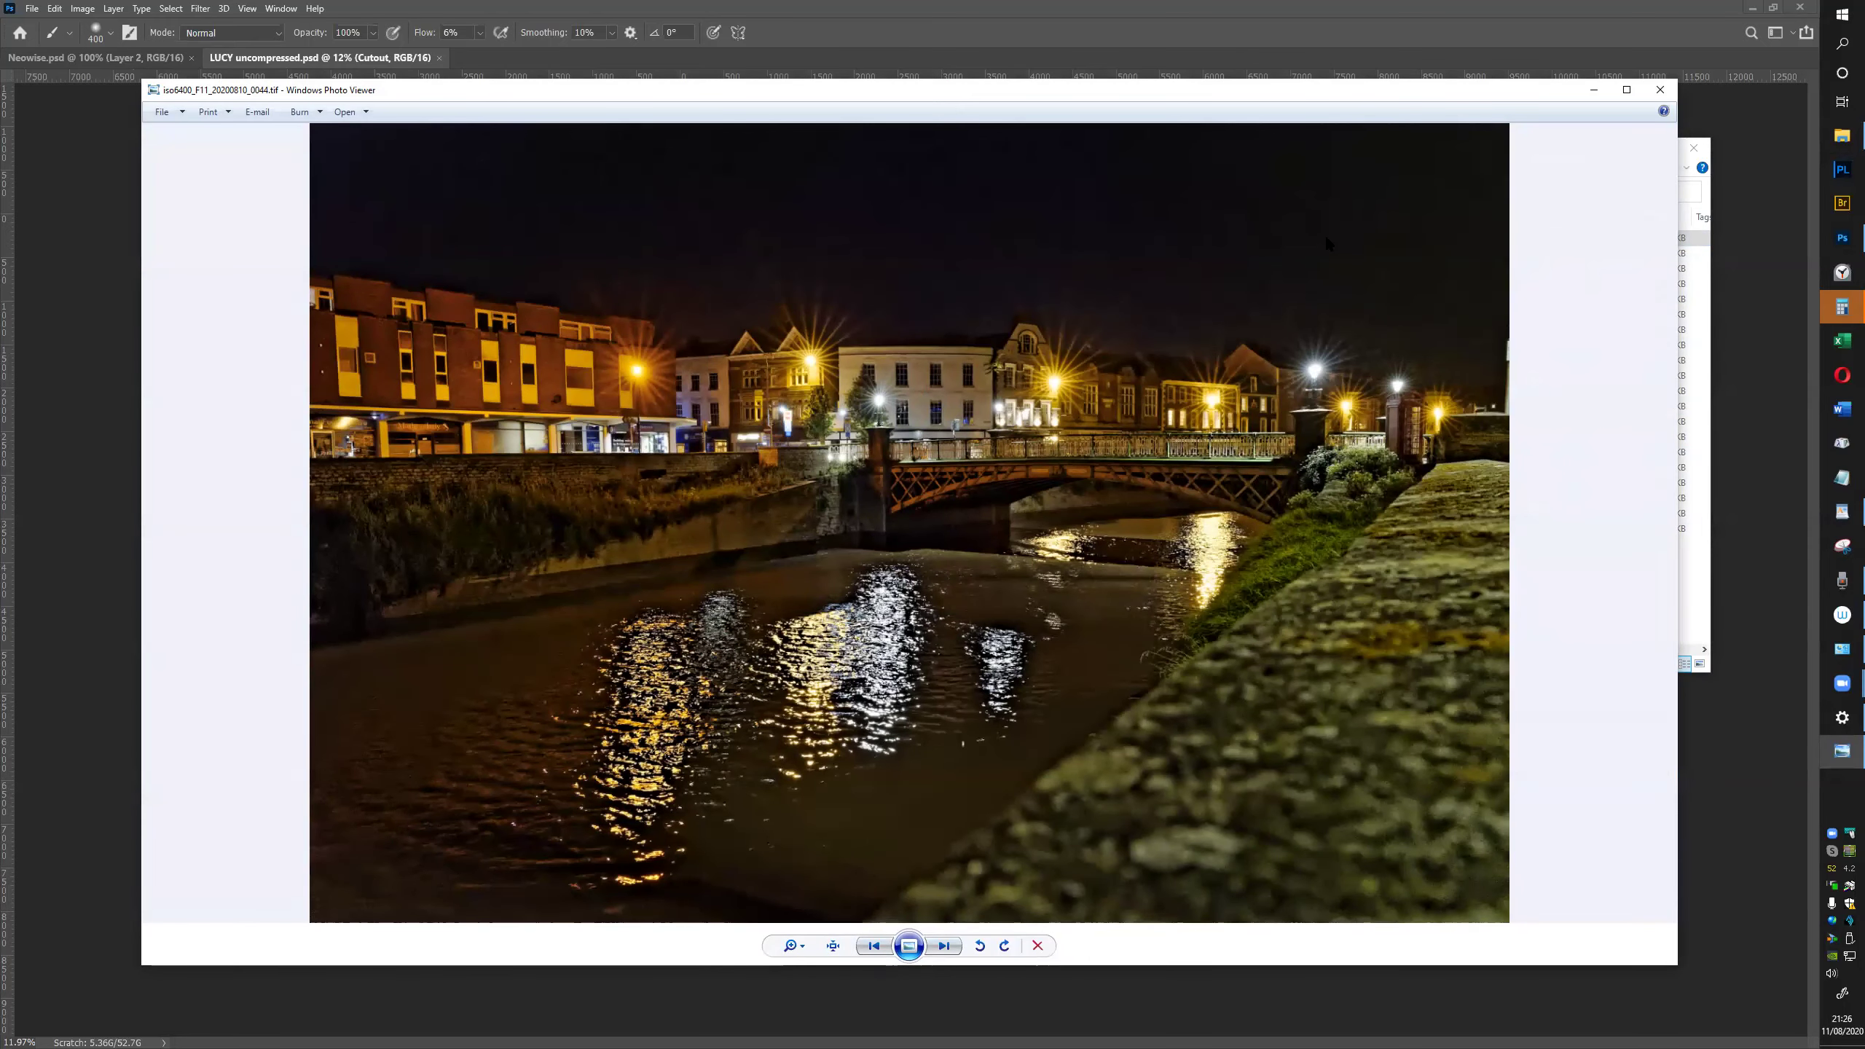
click(1659, 92)
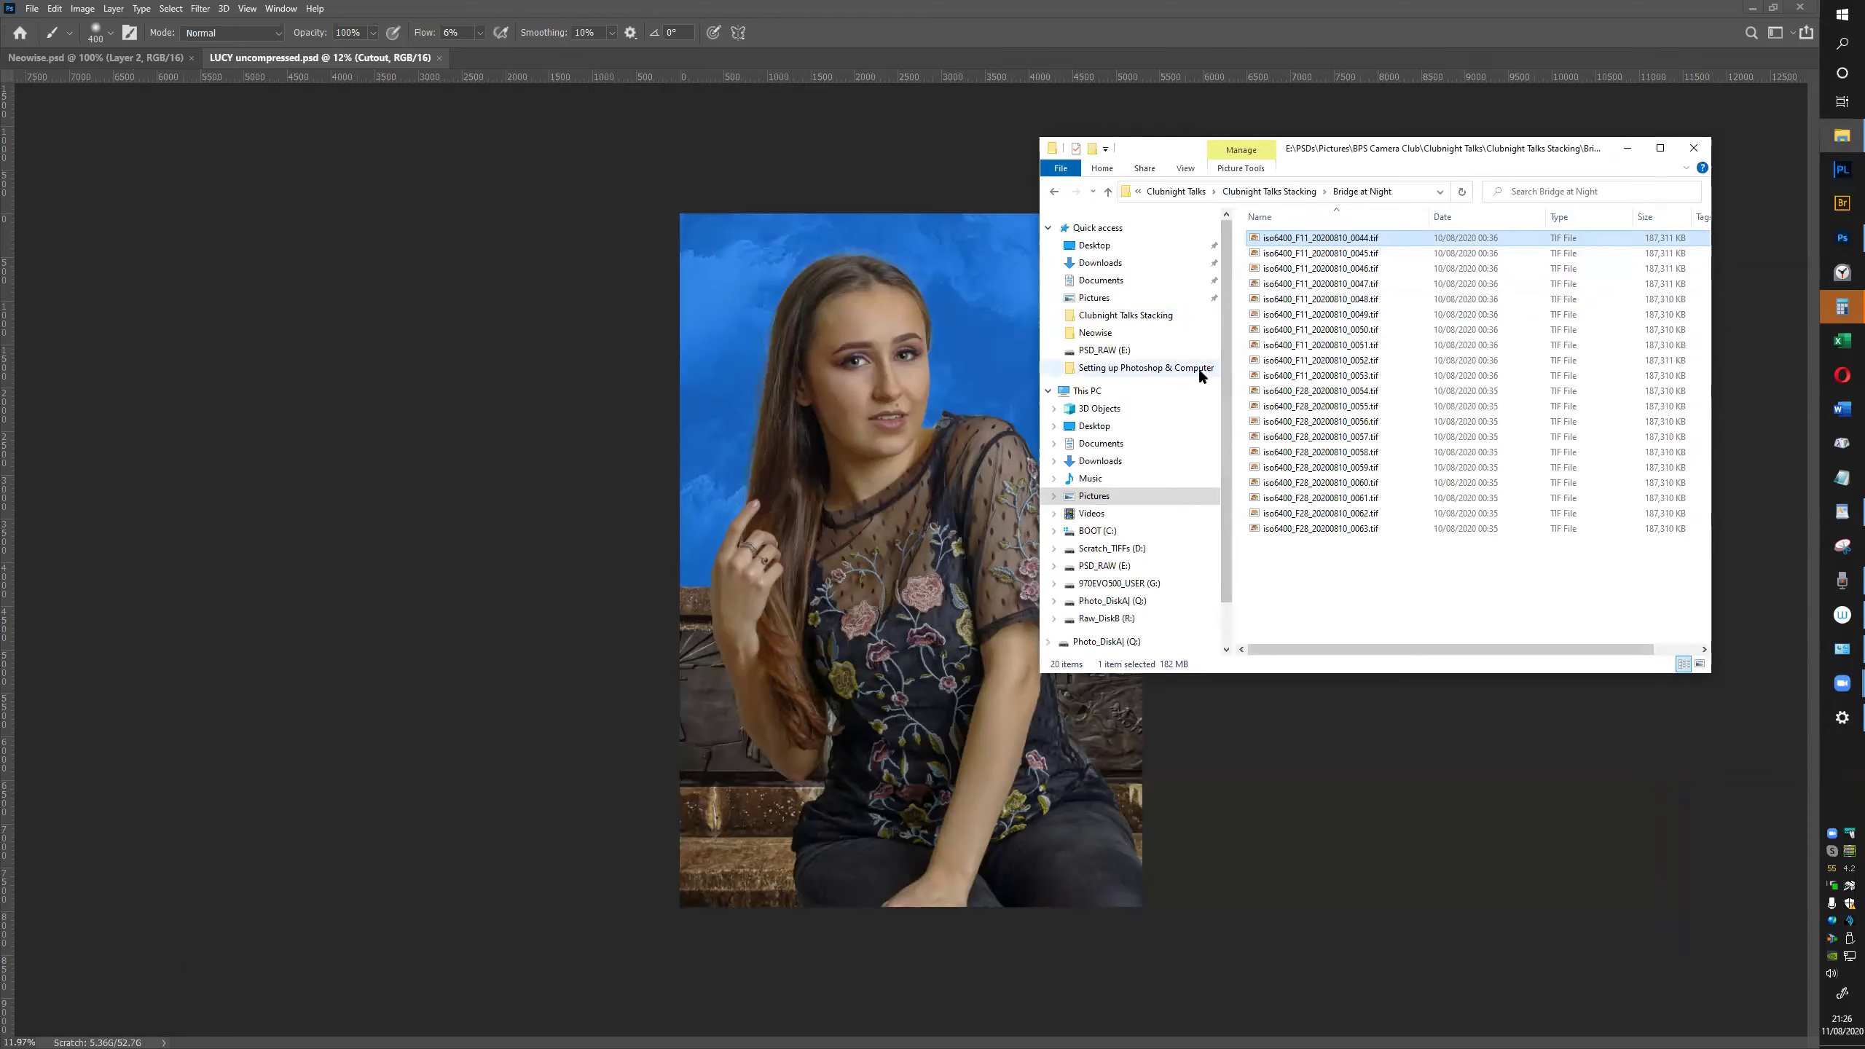
Show the Setting up Photoshop & Computer folder, then return to Photoshop and reopen the recent file Preferences.psd with its Stacking Images slide
click(1146, 367)
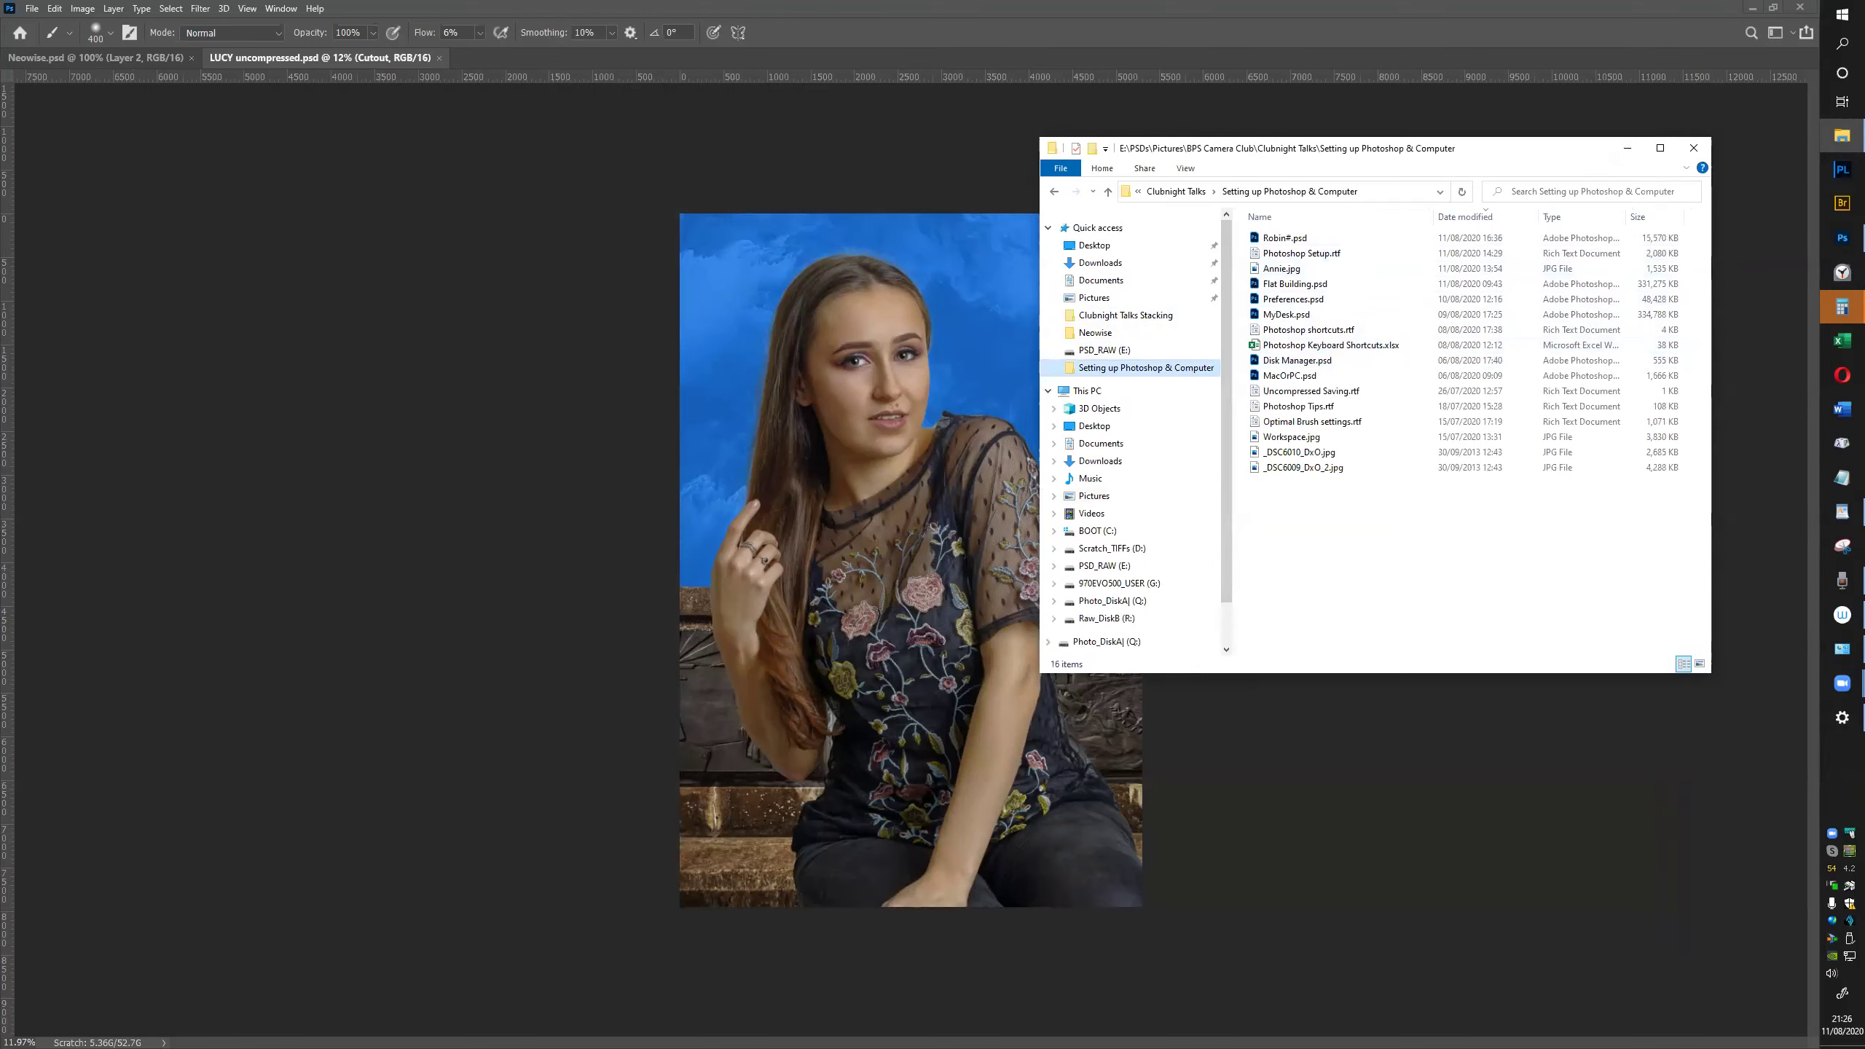
click(32, 9)
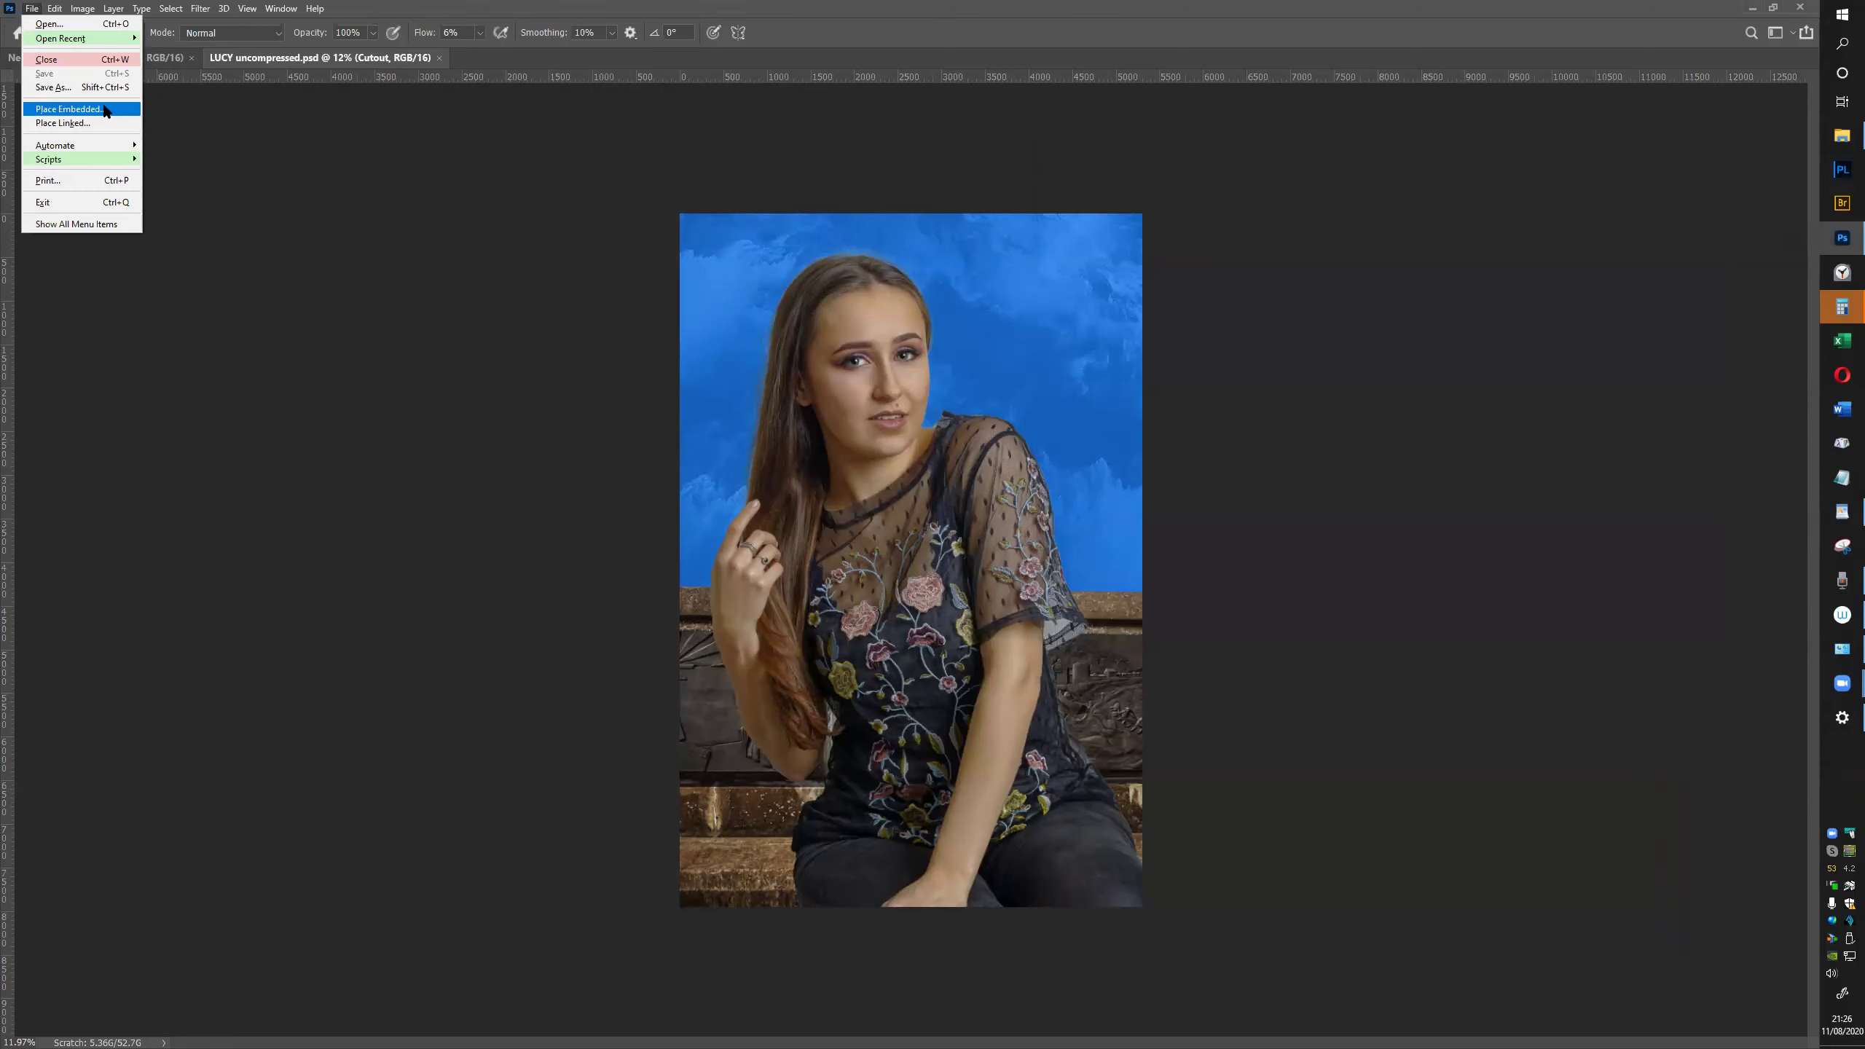
mouse_move(84, 40)
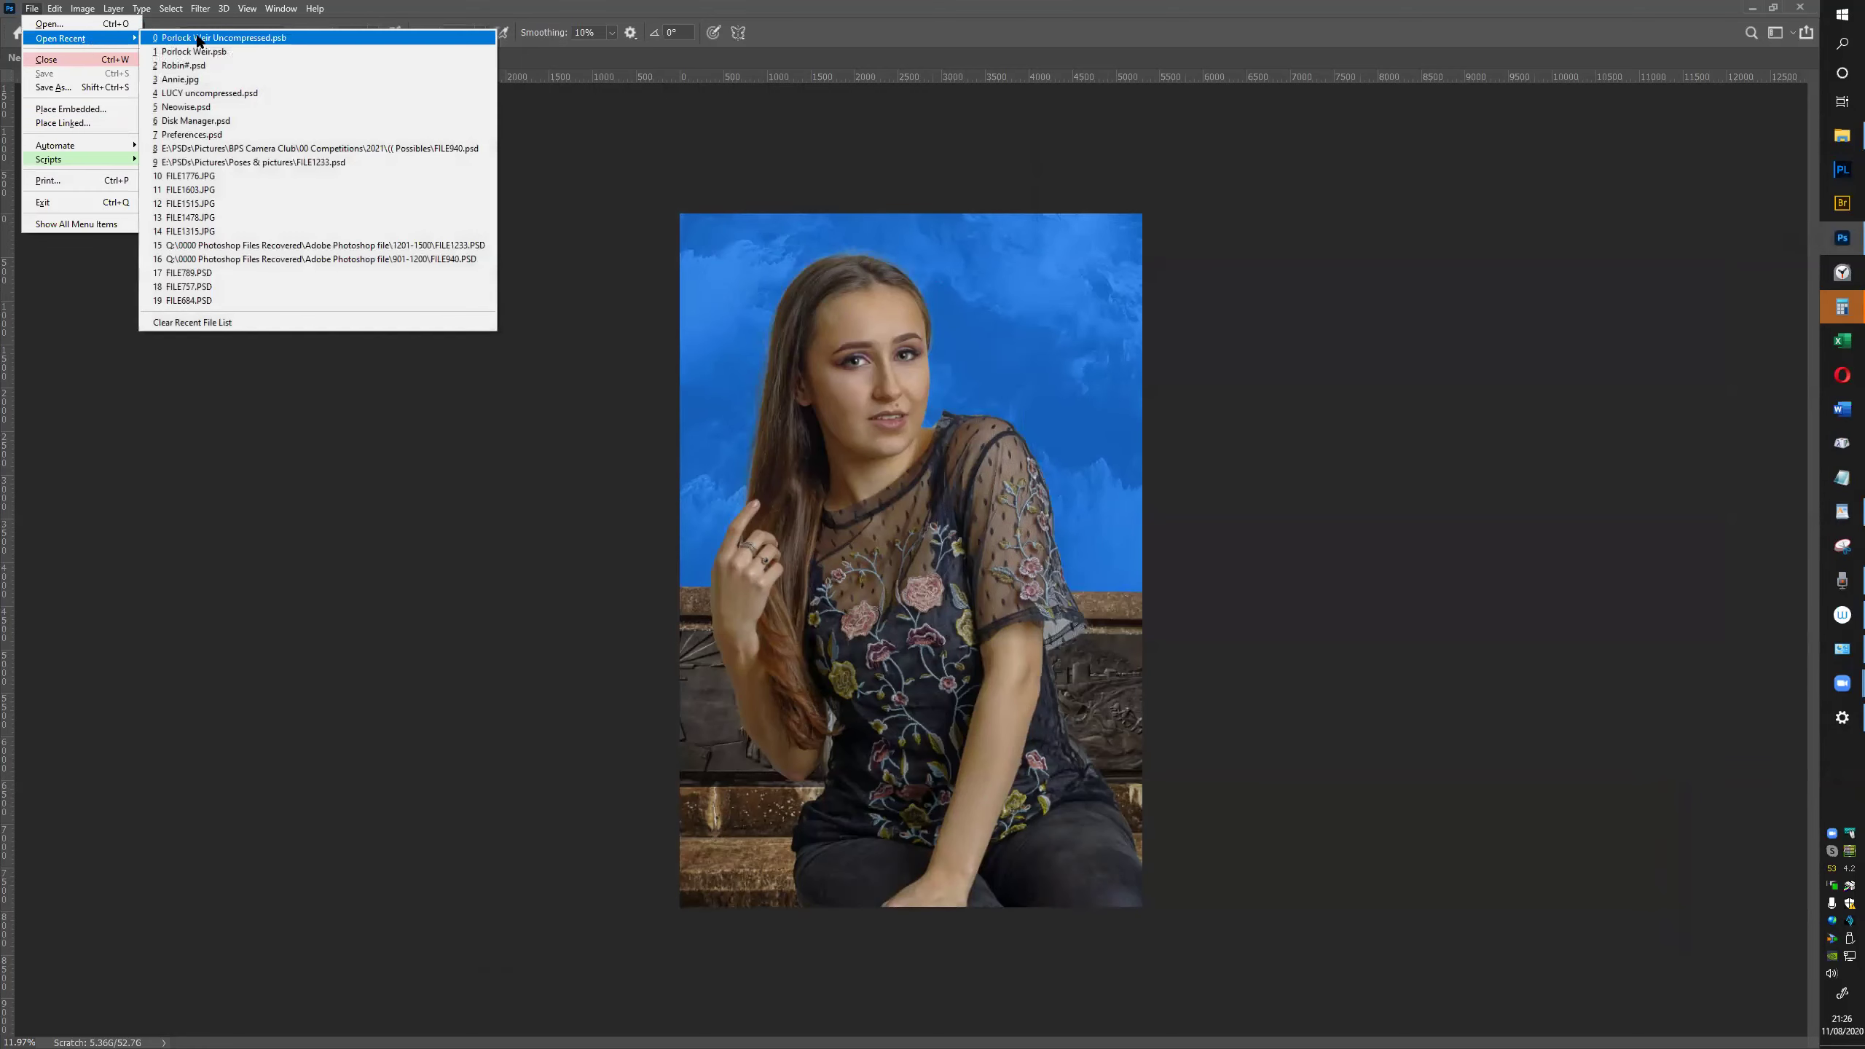
click(238, 135)
click(971, 452)
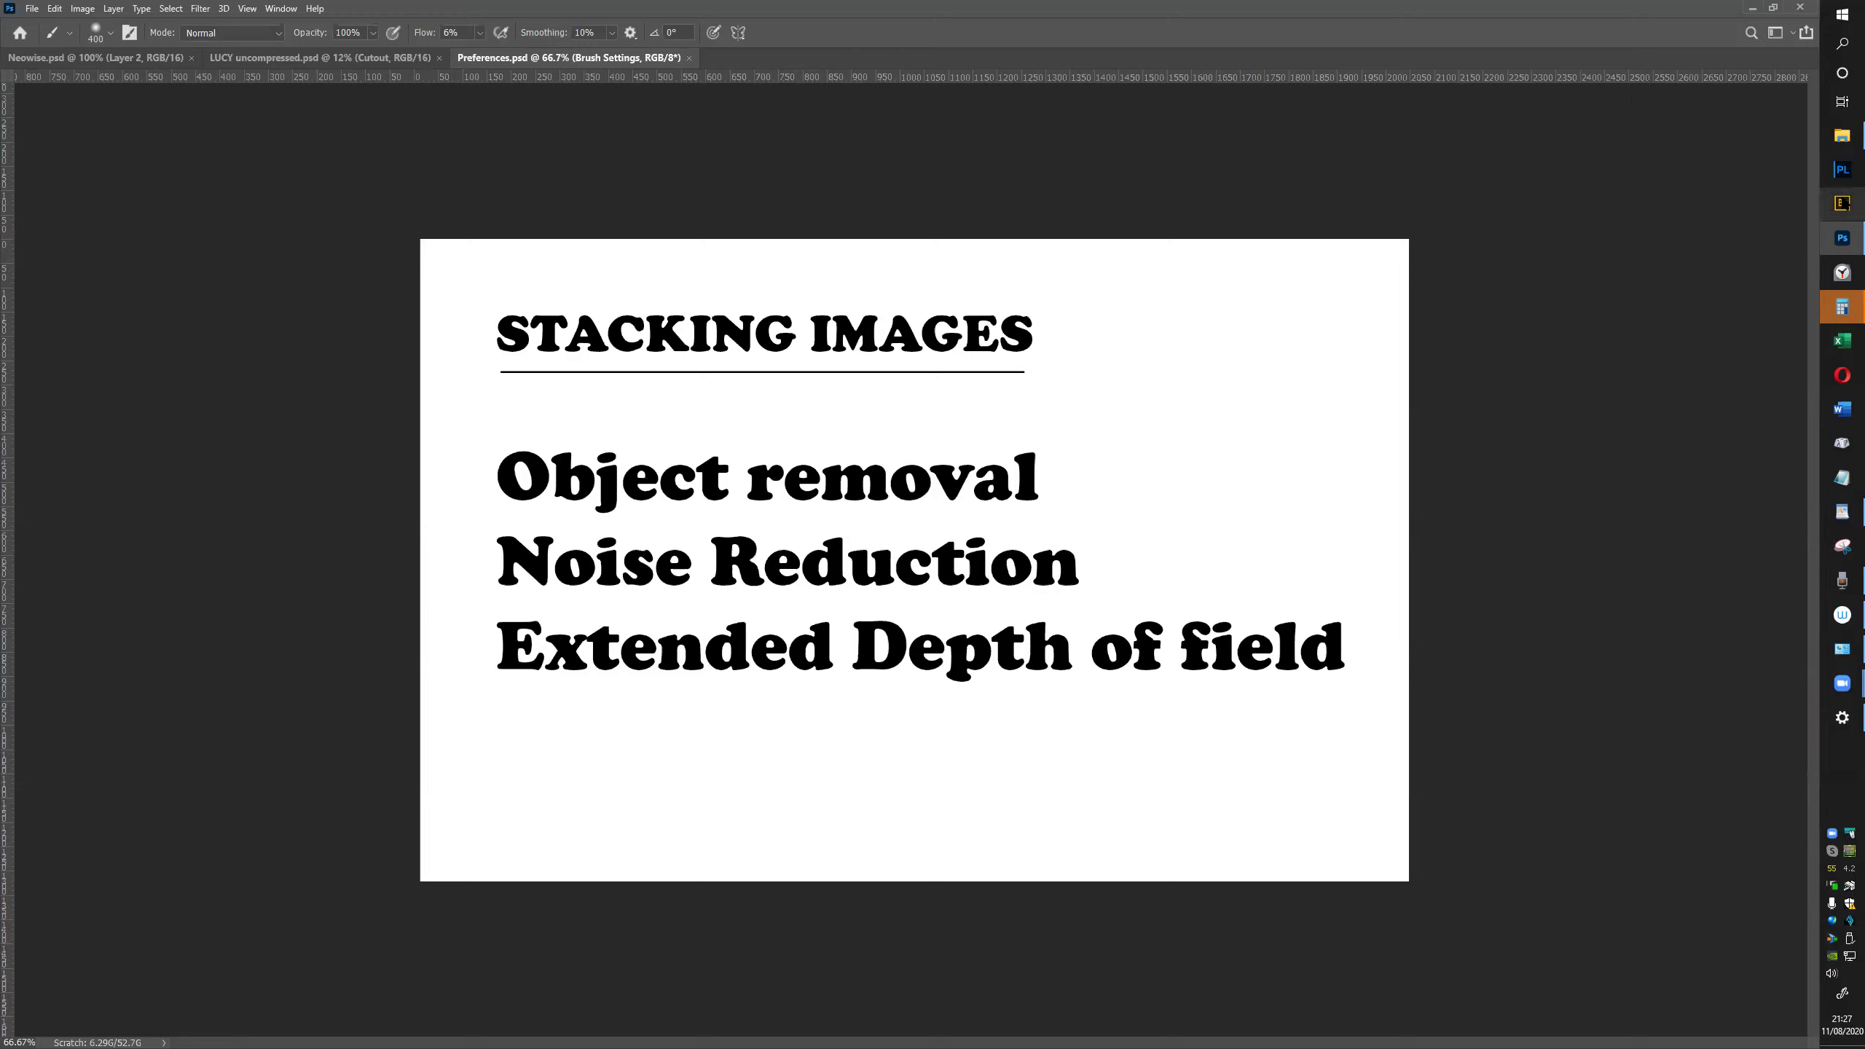
mouse_move(1844, 143)
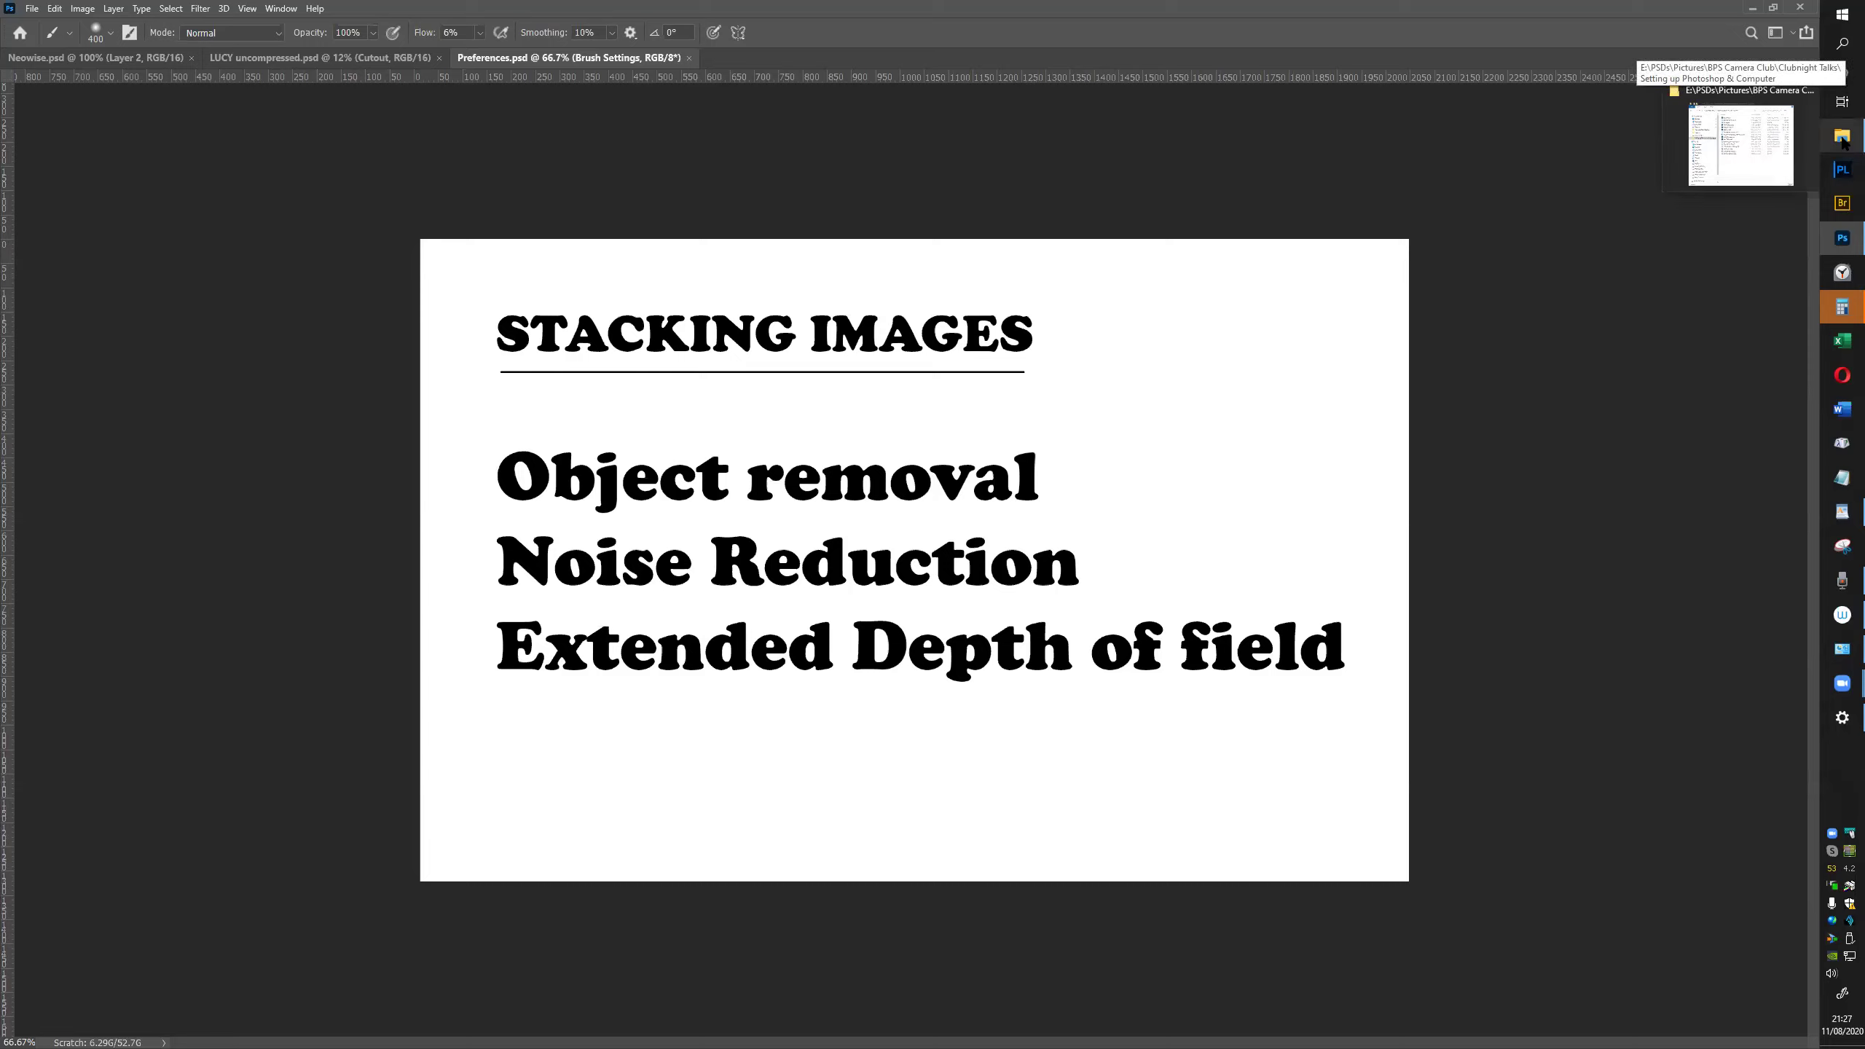
Switch to File Explorer and try to open all the TIFF files in the Bridge at Night folder of Clubnight Talks Stacking
click(1843, 137)
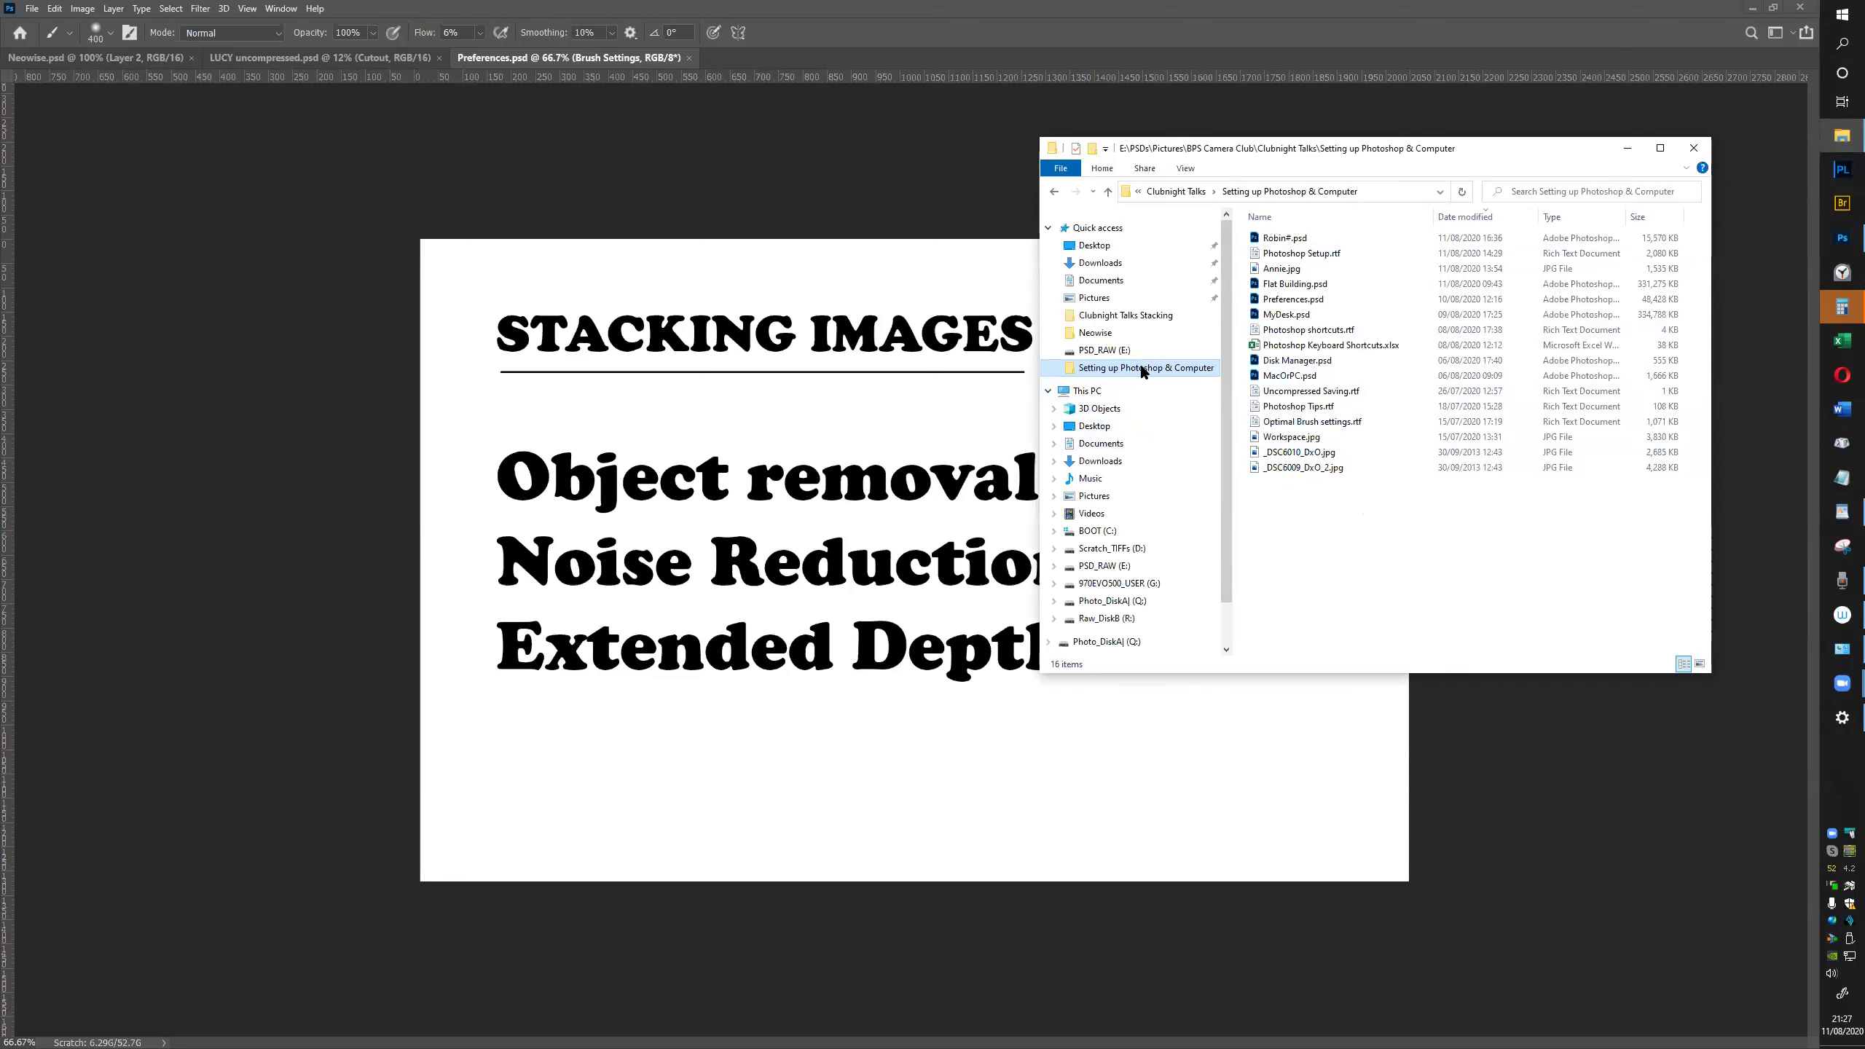
click(1143, 316)
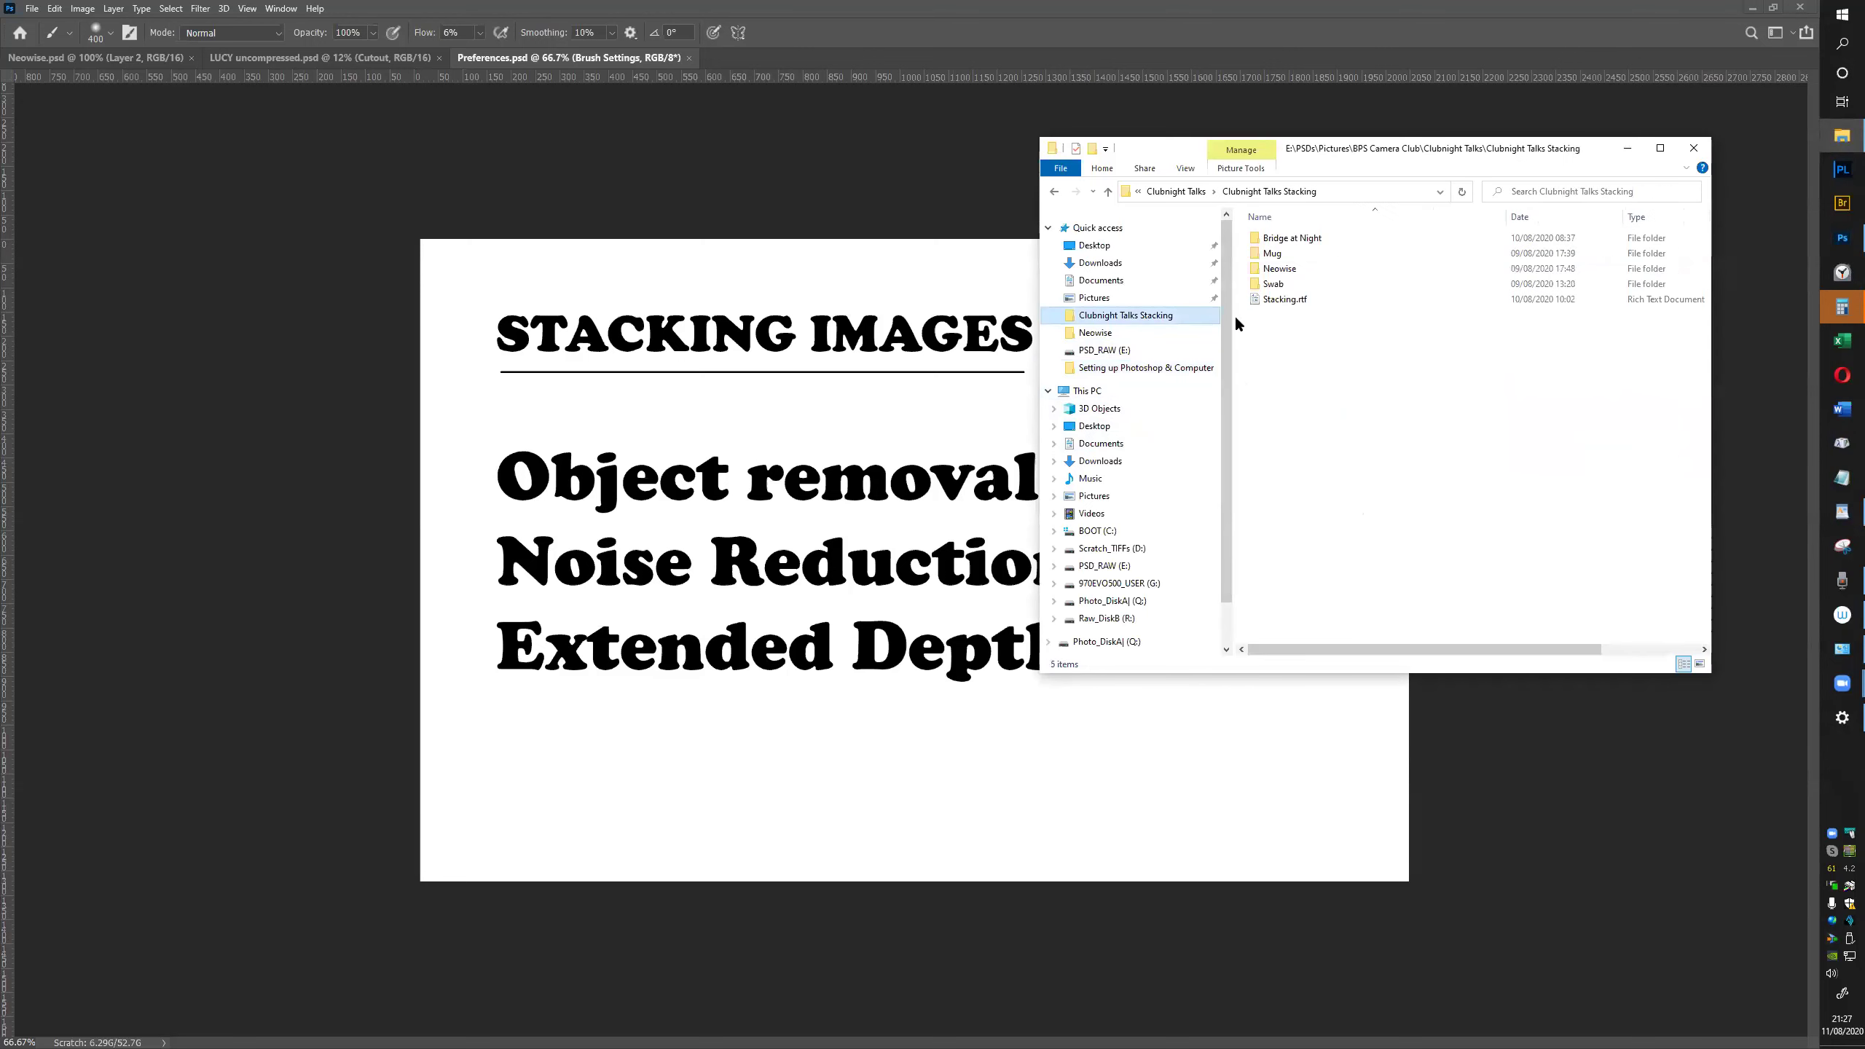
click(1286, 239)
double_click(1287, 240)
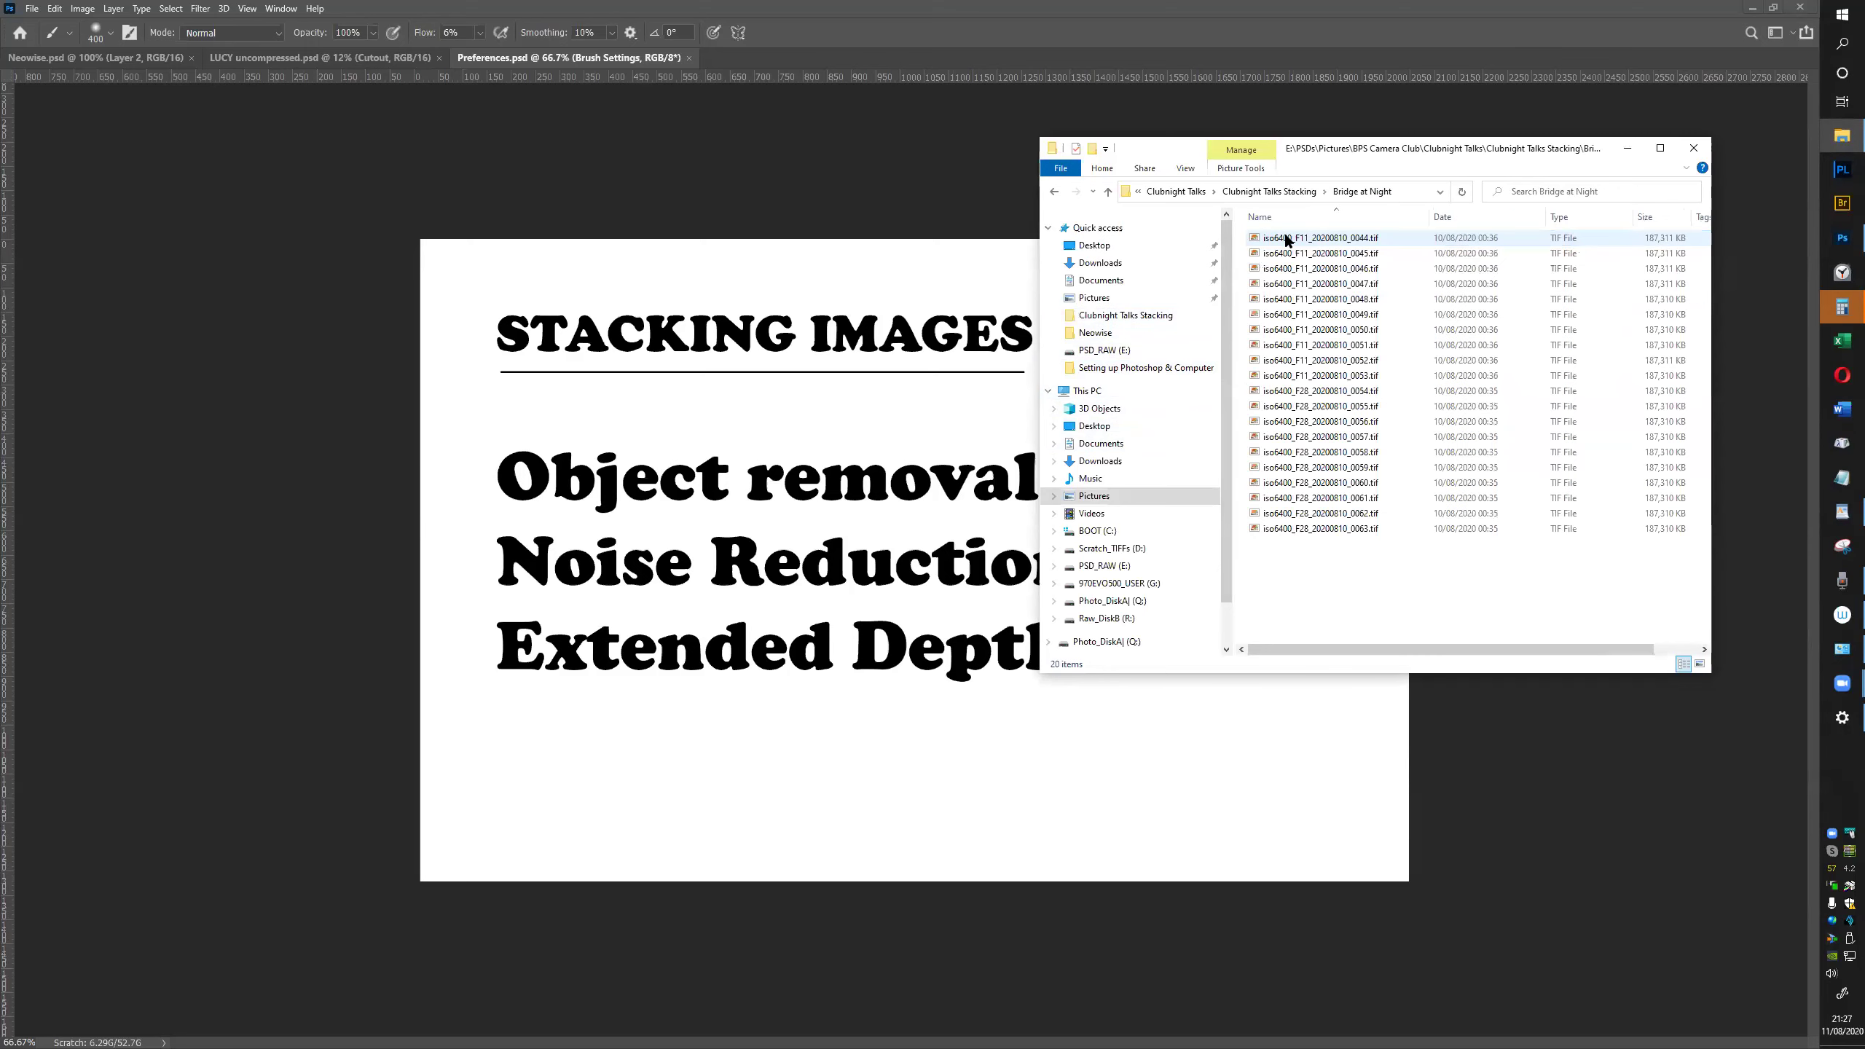
shift+click(1331, 529)
double_click(1331, 528)
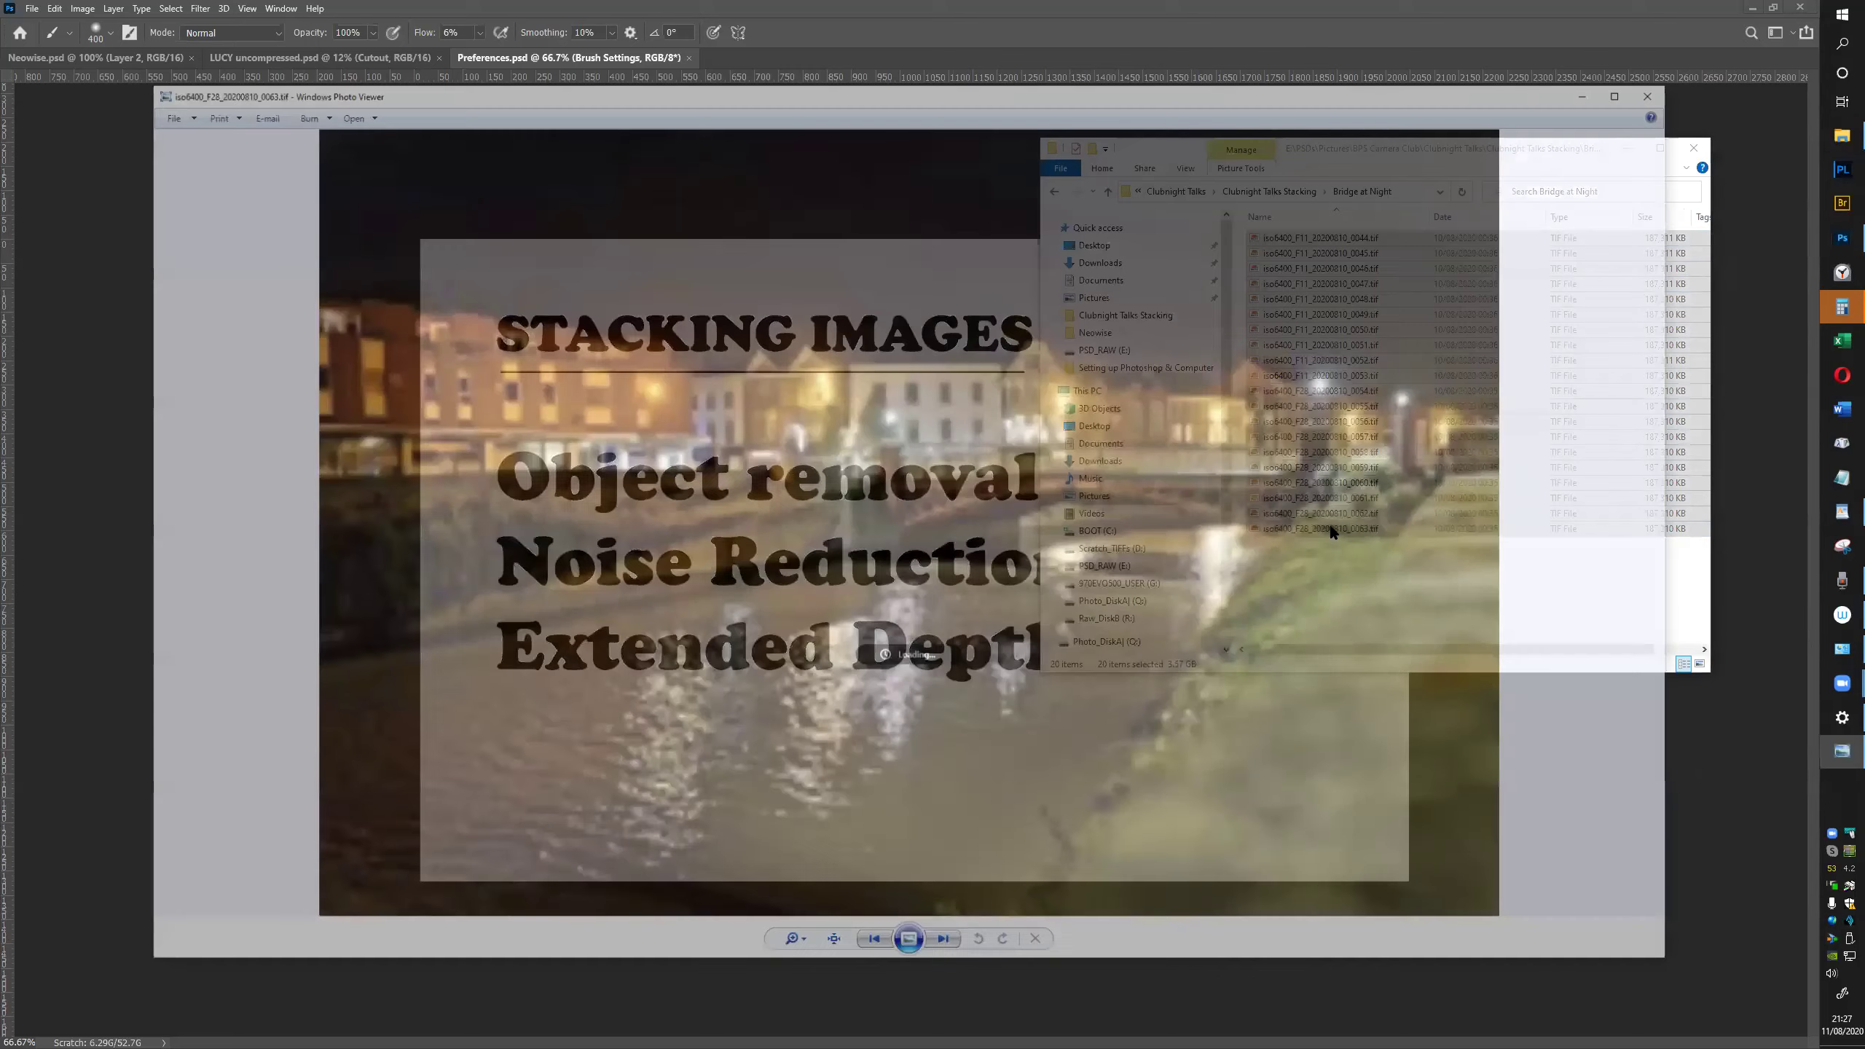
click(1663, 91)
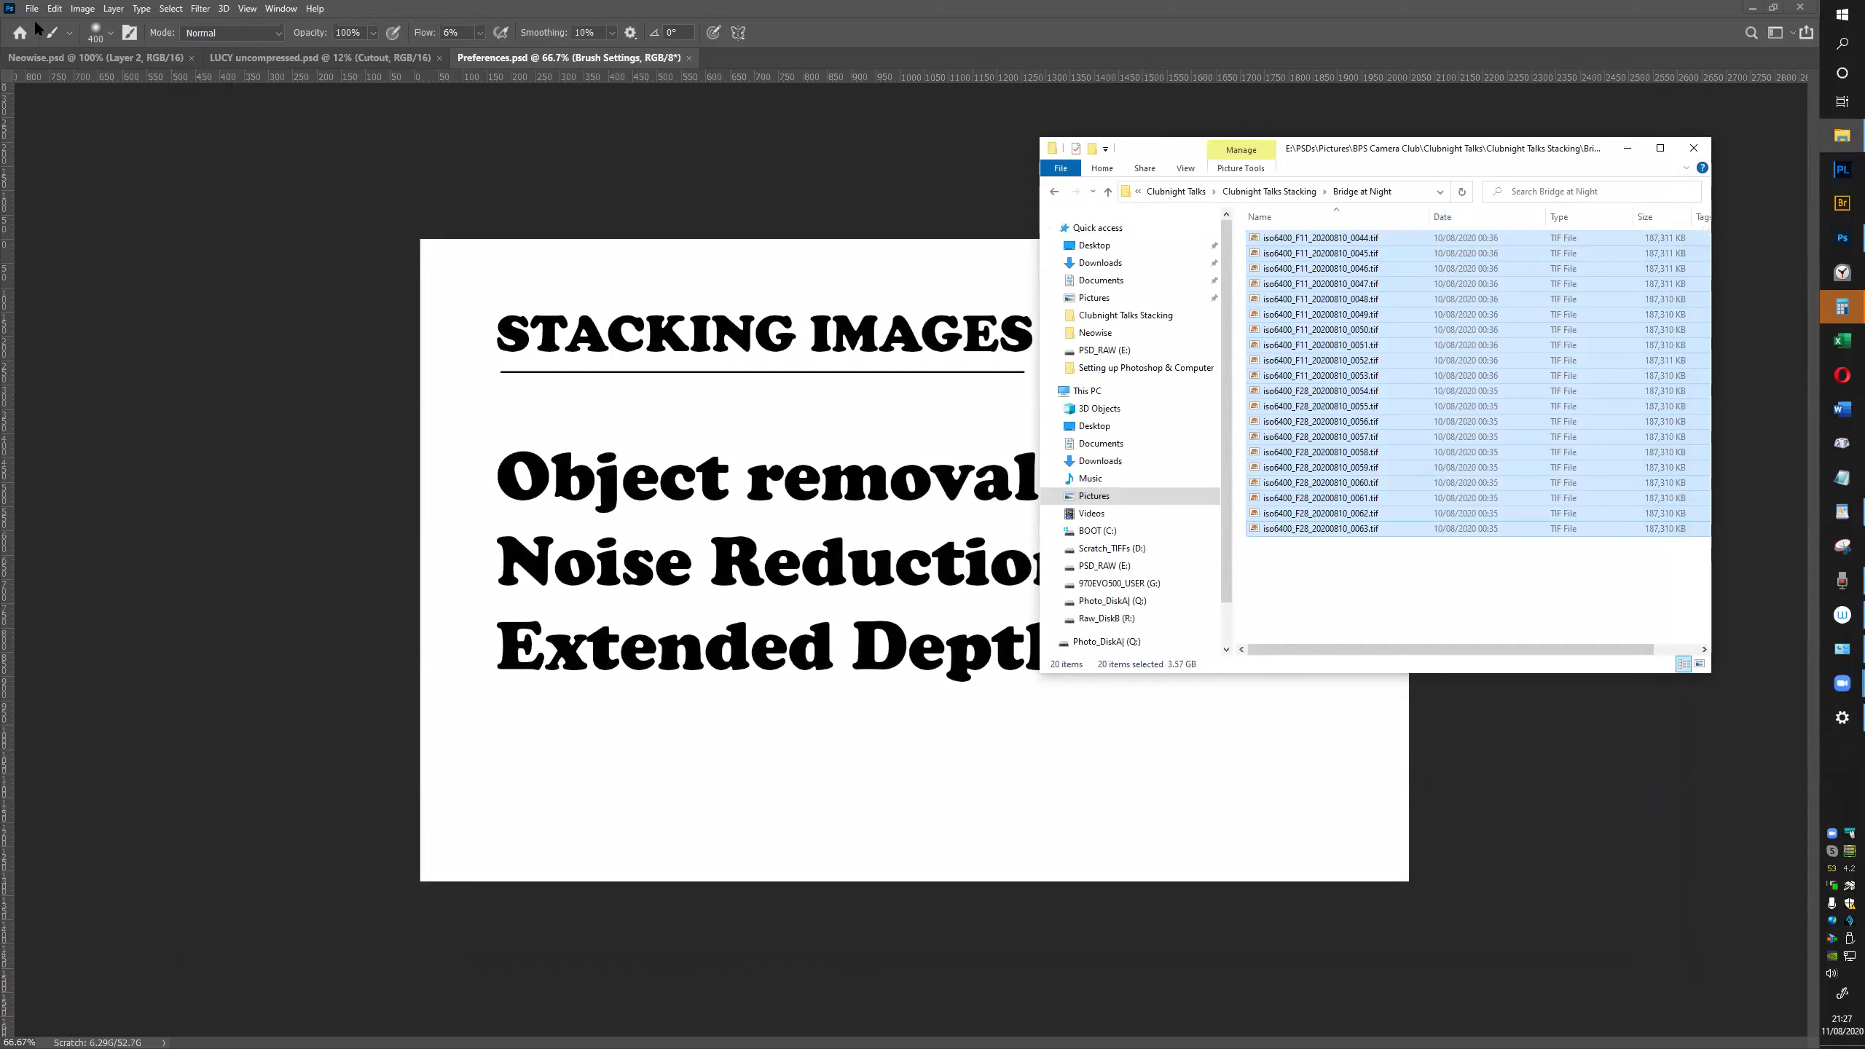
Open all the Bridge at Night TIFFs in Photoshop, from iso6400_F11_20200810_0044.tif to iso6400_F28_20200810_0063.tif
click(32, 8)
click(46, 24)
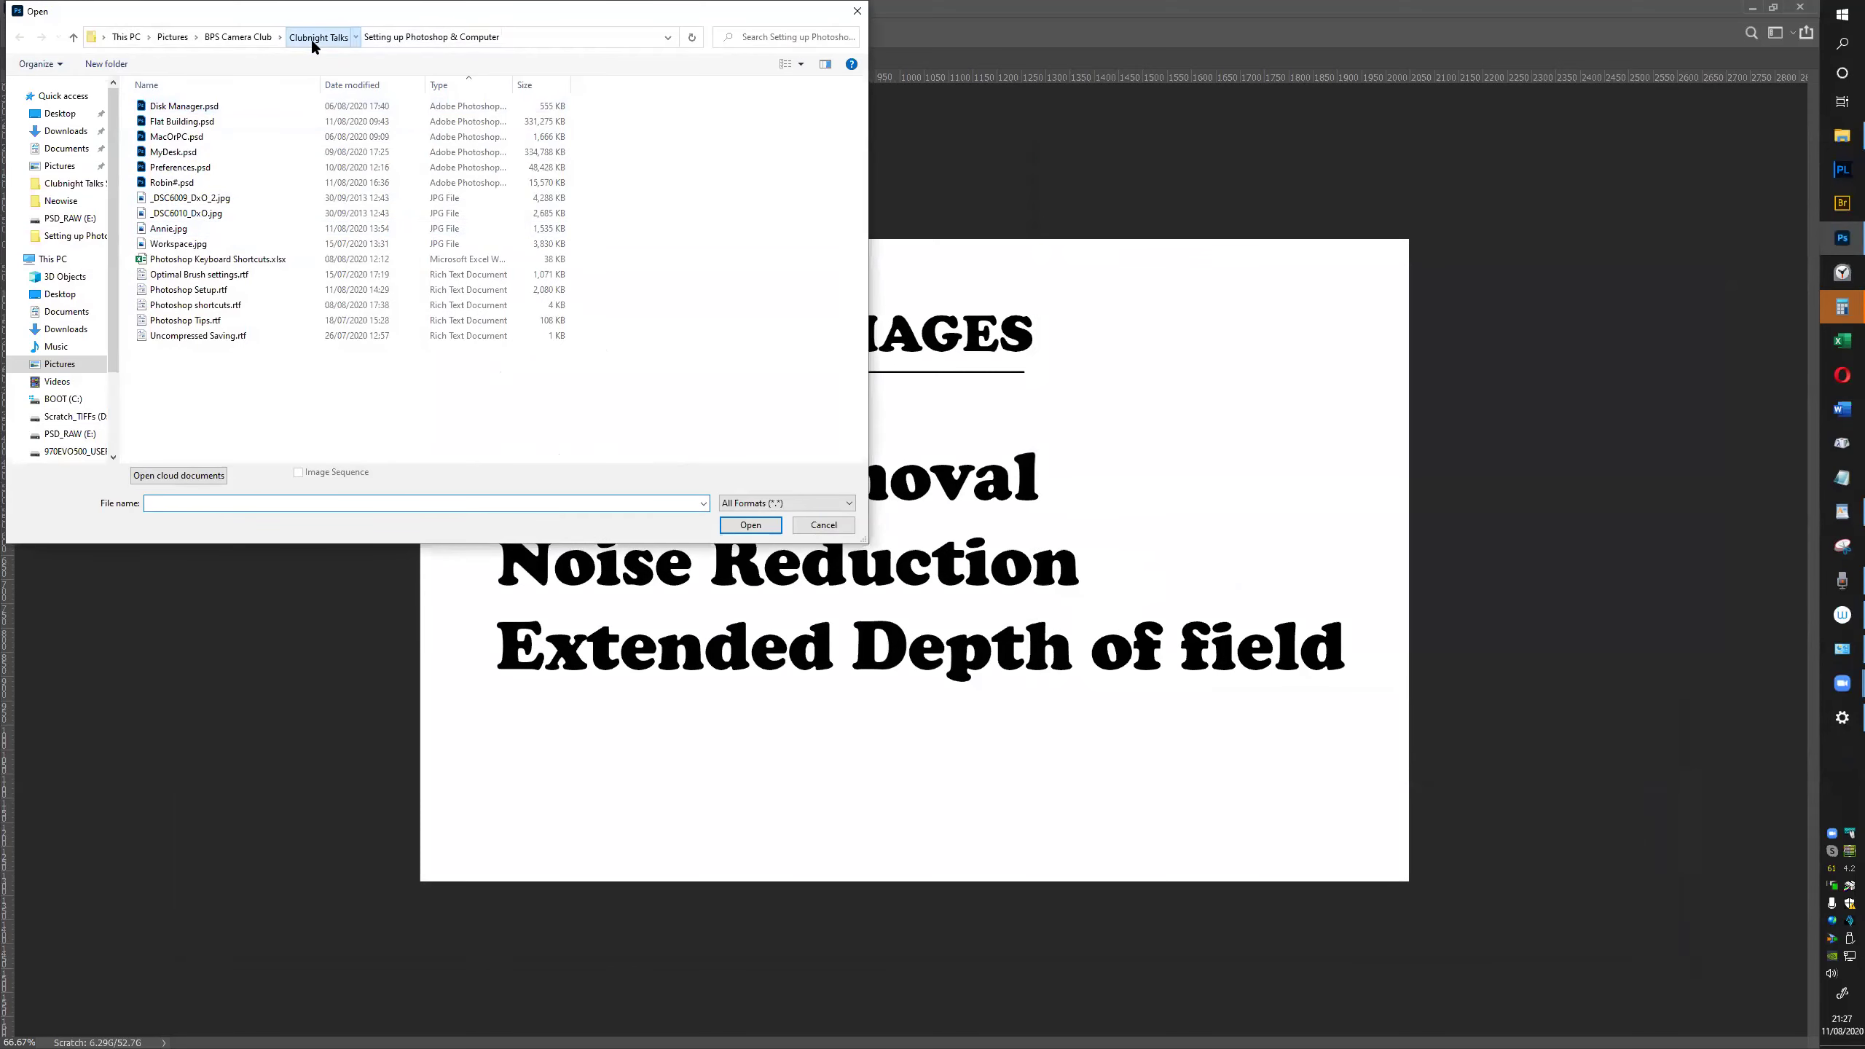
click(314, 40)
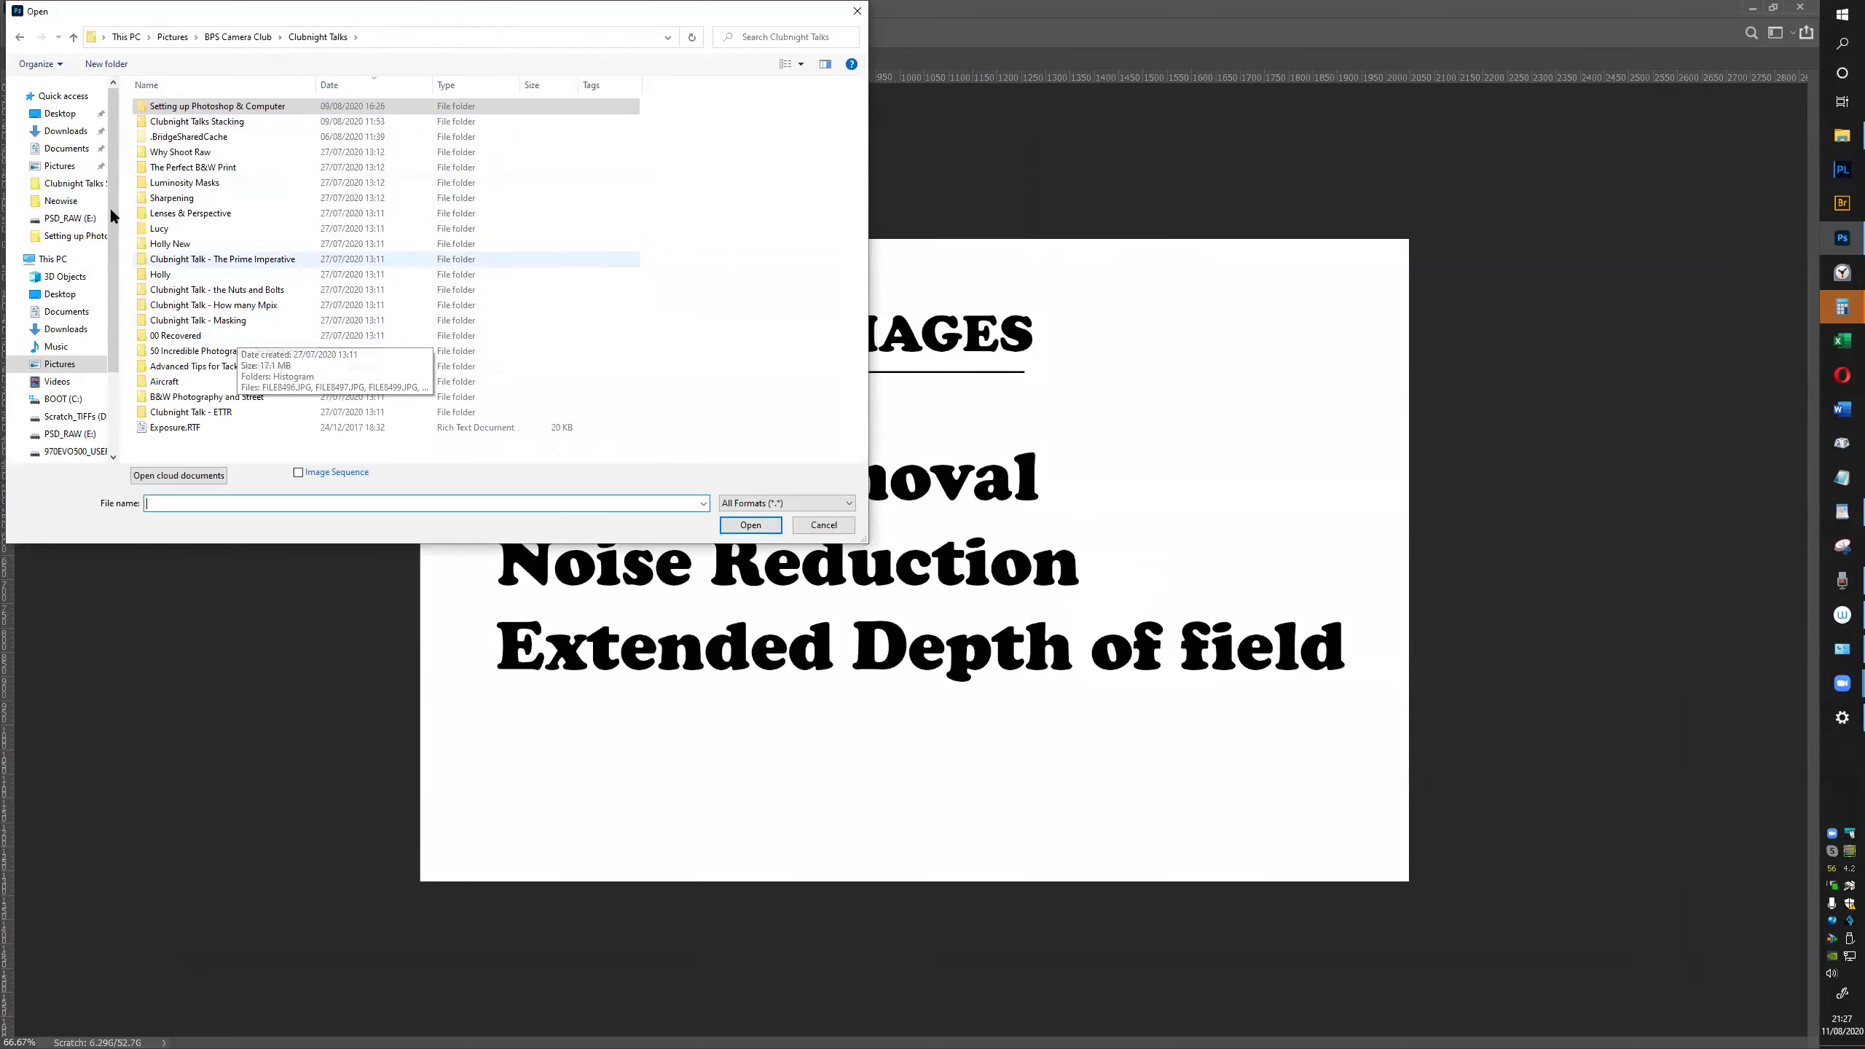
click(72, 236)
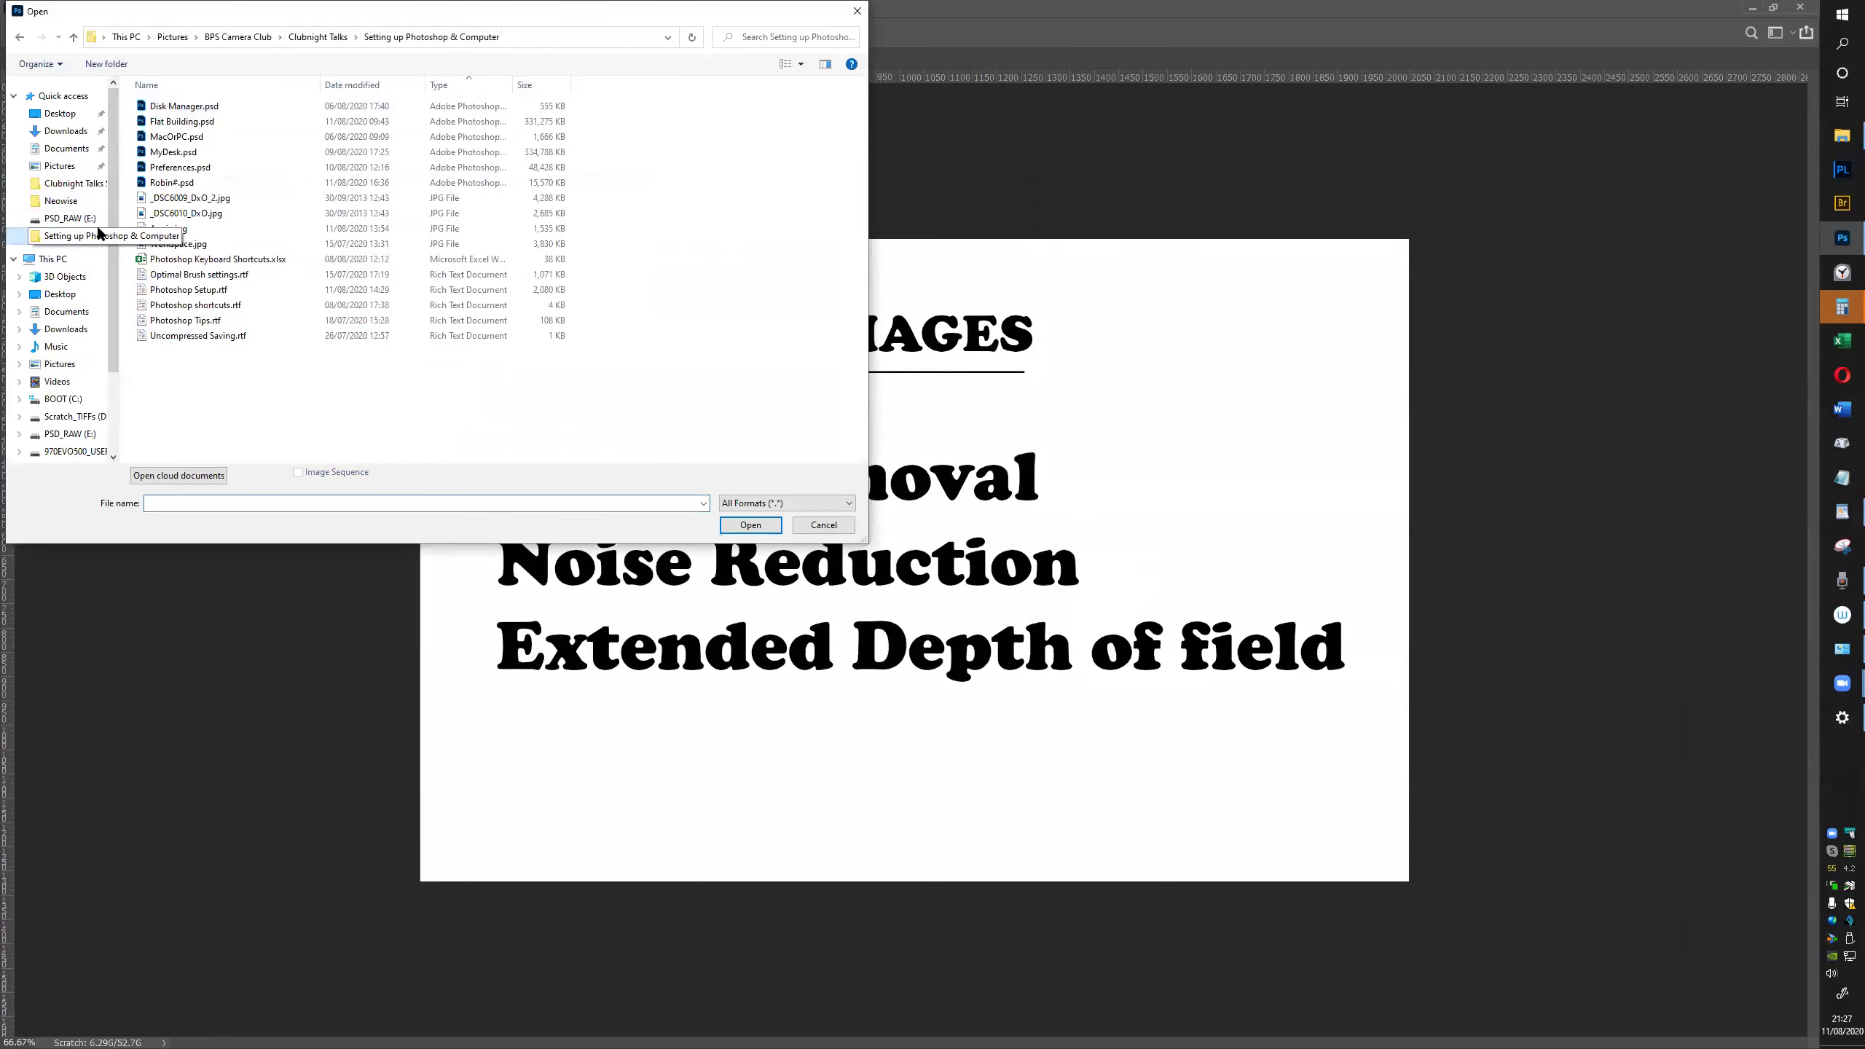
click(85, 186)
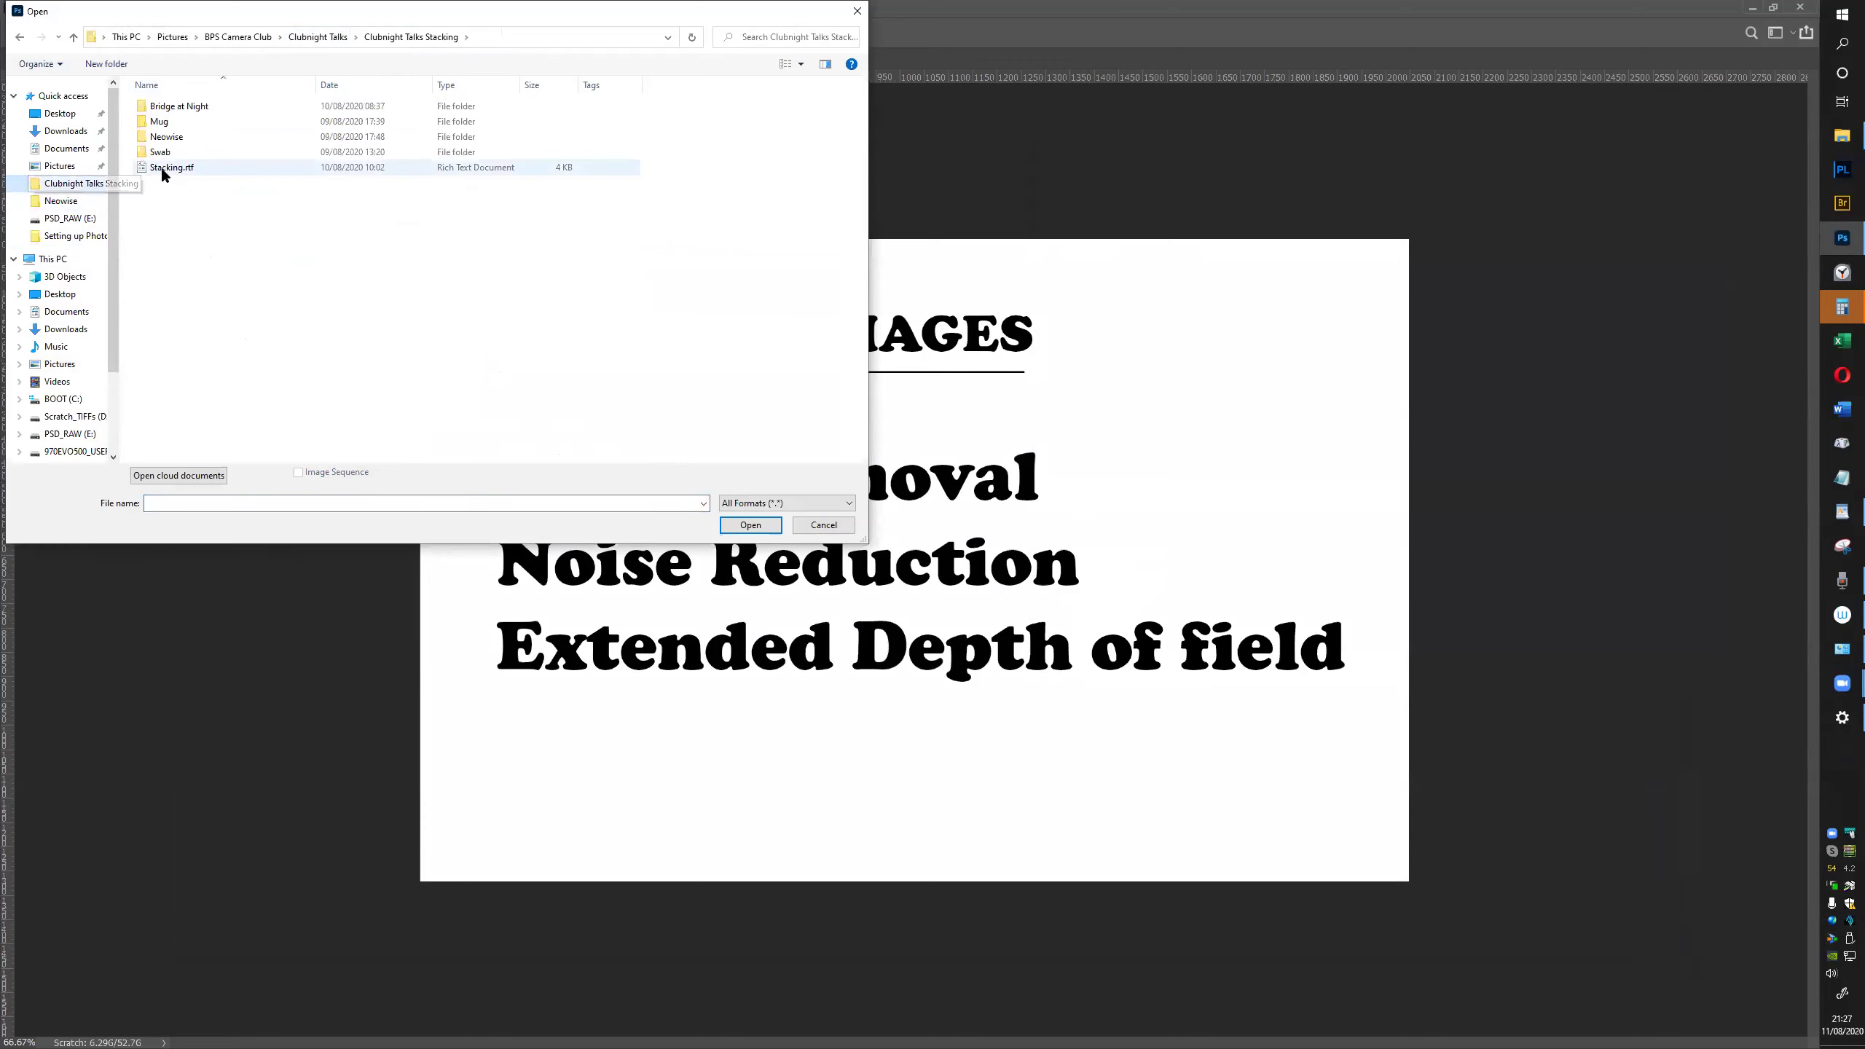
double_click(177, 107)
click(171, 110)
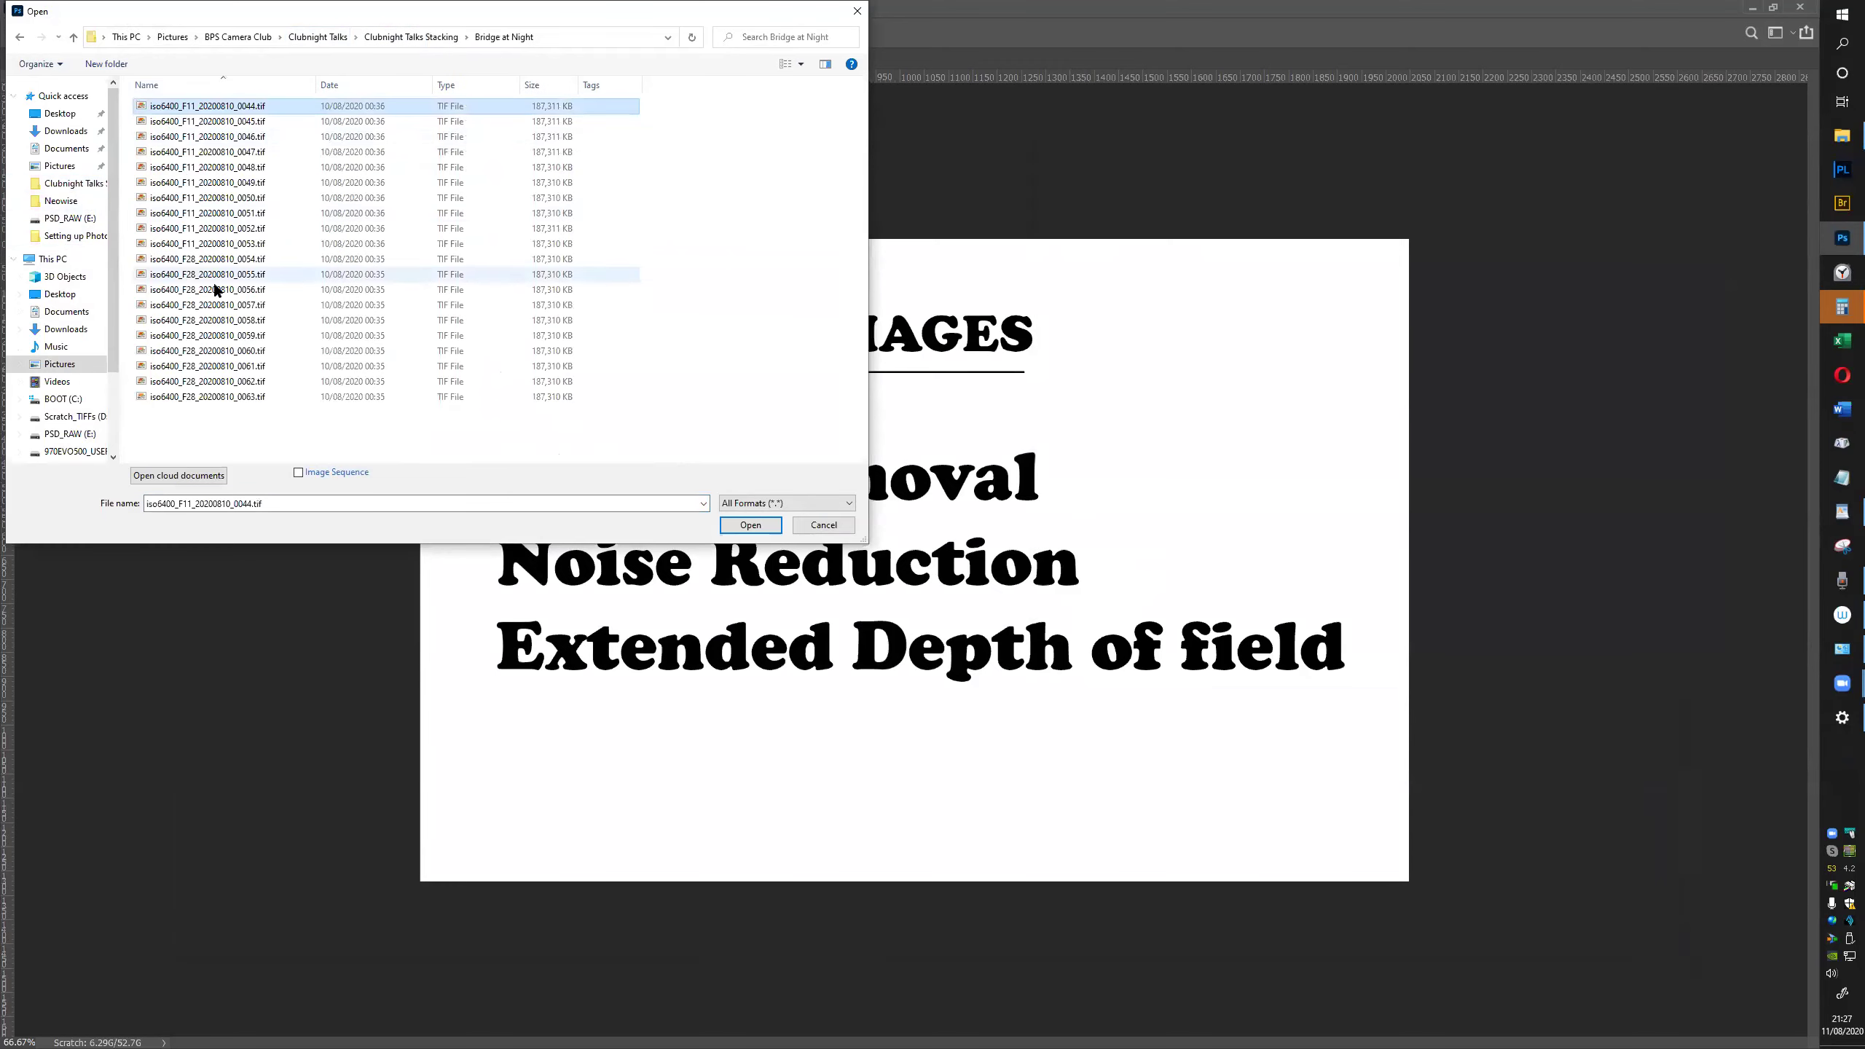
shift+click(240, 382)
key(Return)
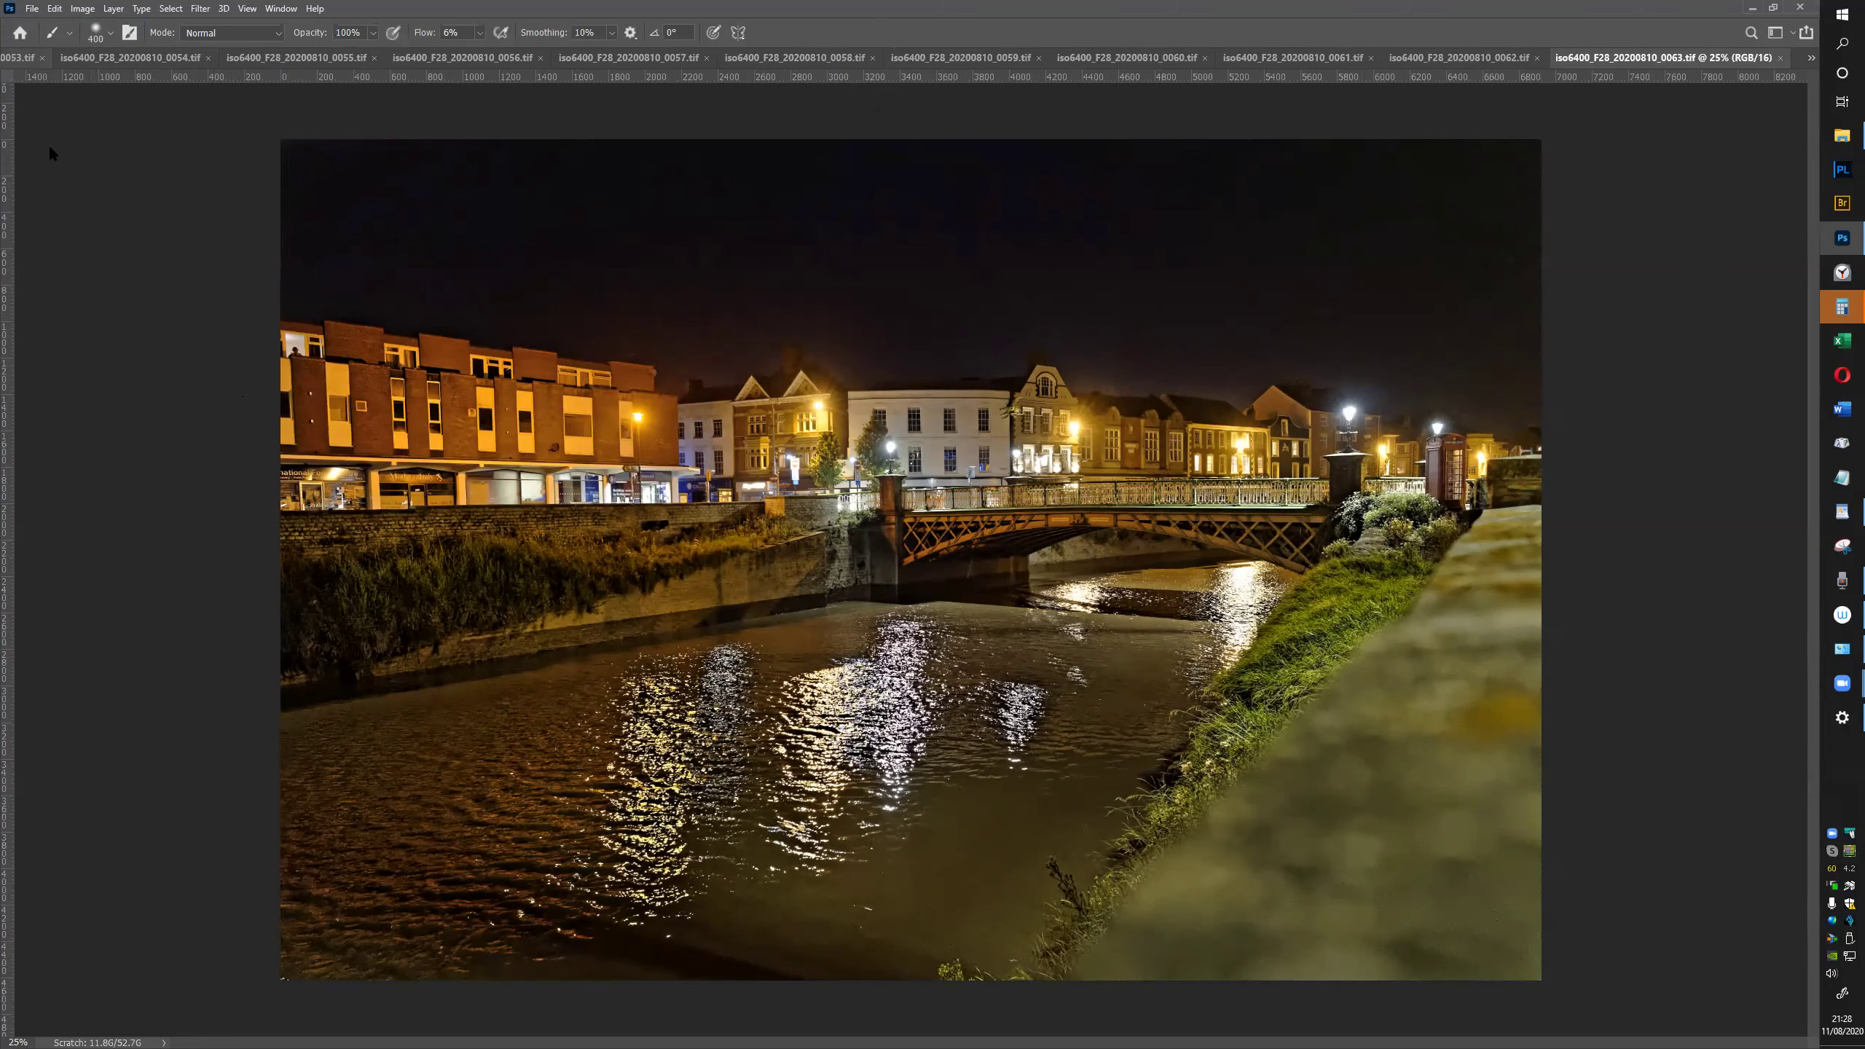
Display the open night bridge image iso6400_F11_20200810_0053.tif
click(29, 59)
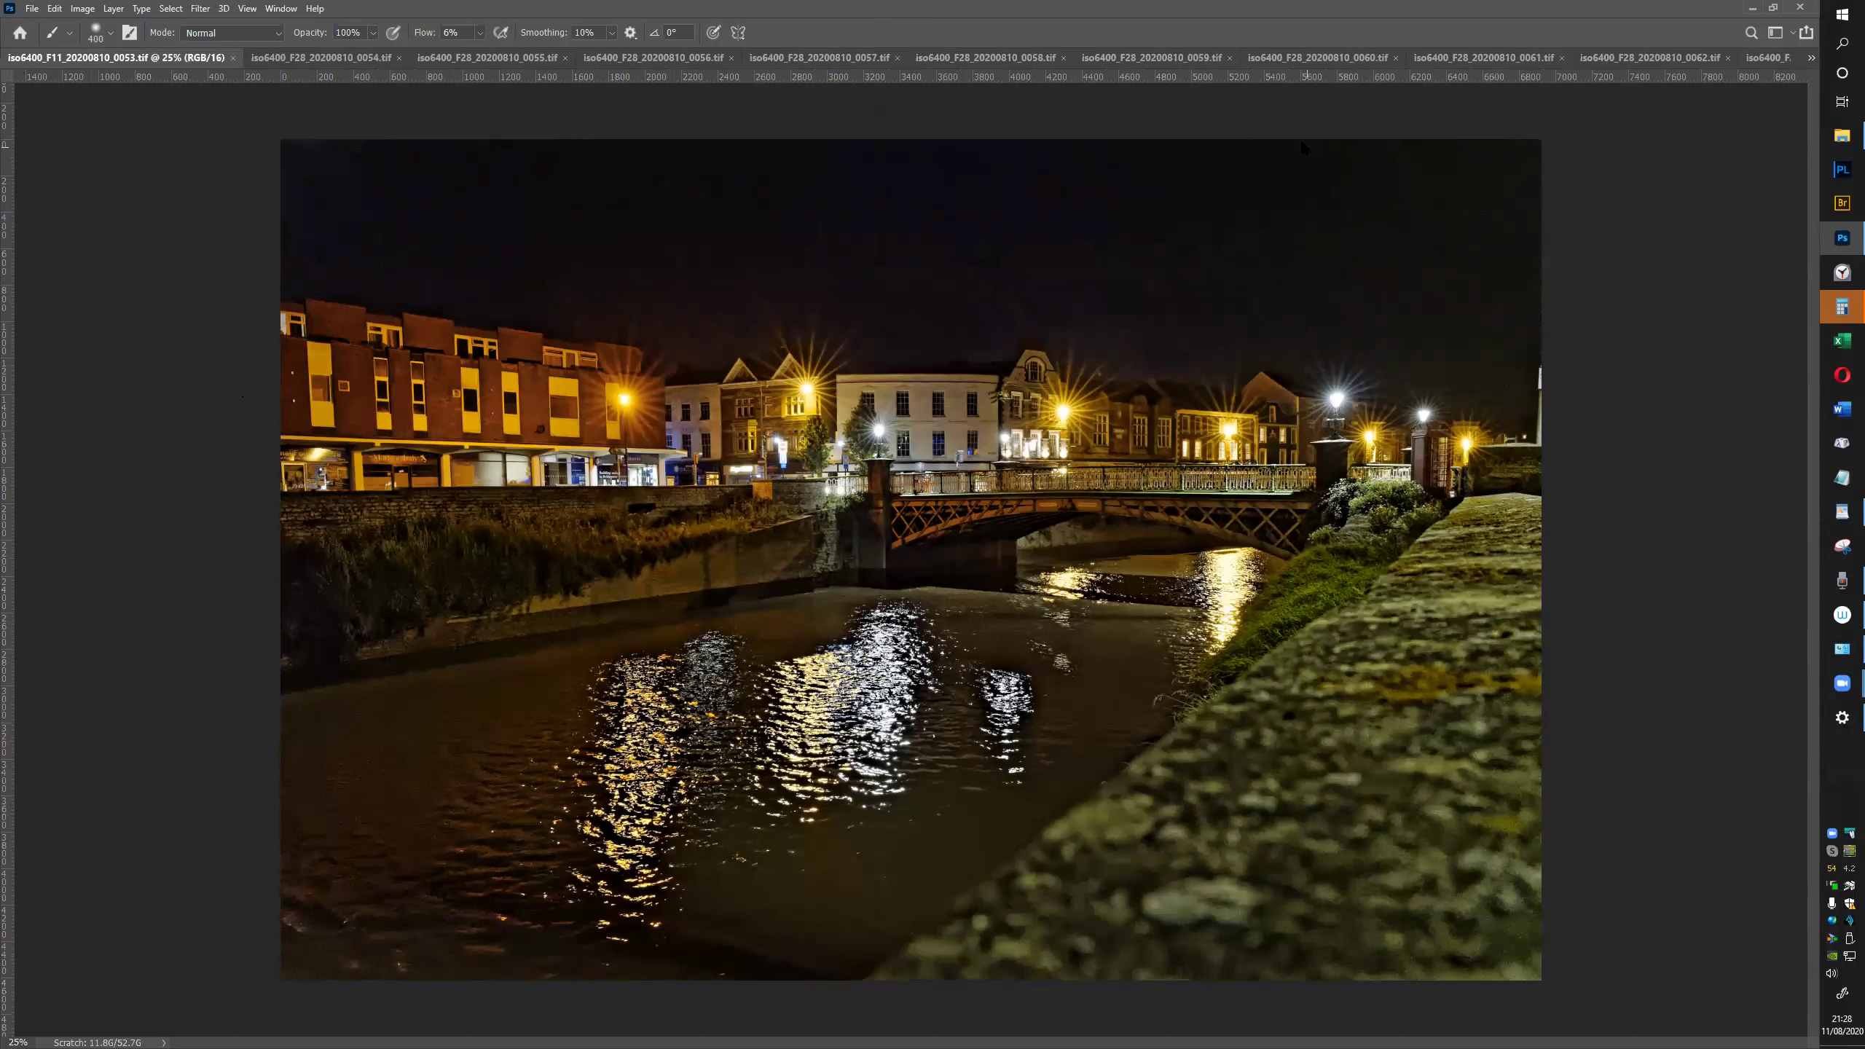
click(33, 10)
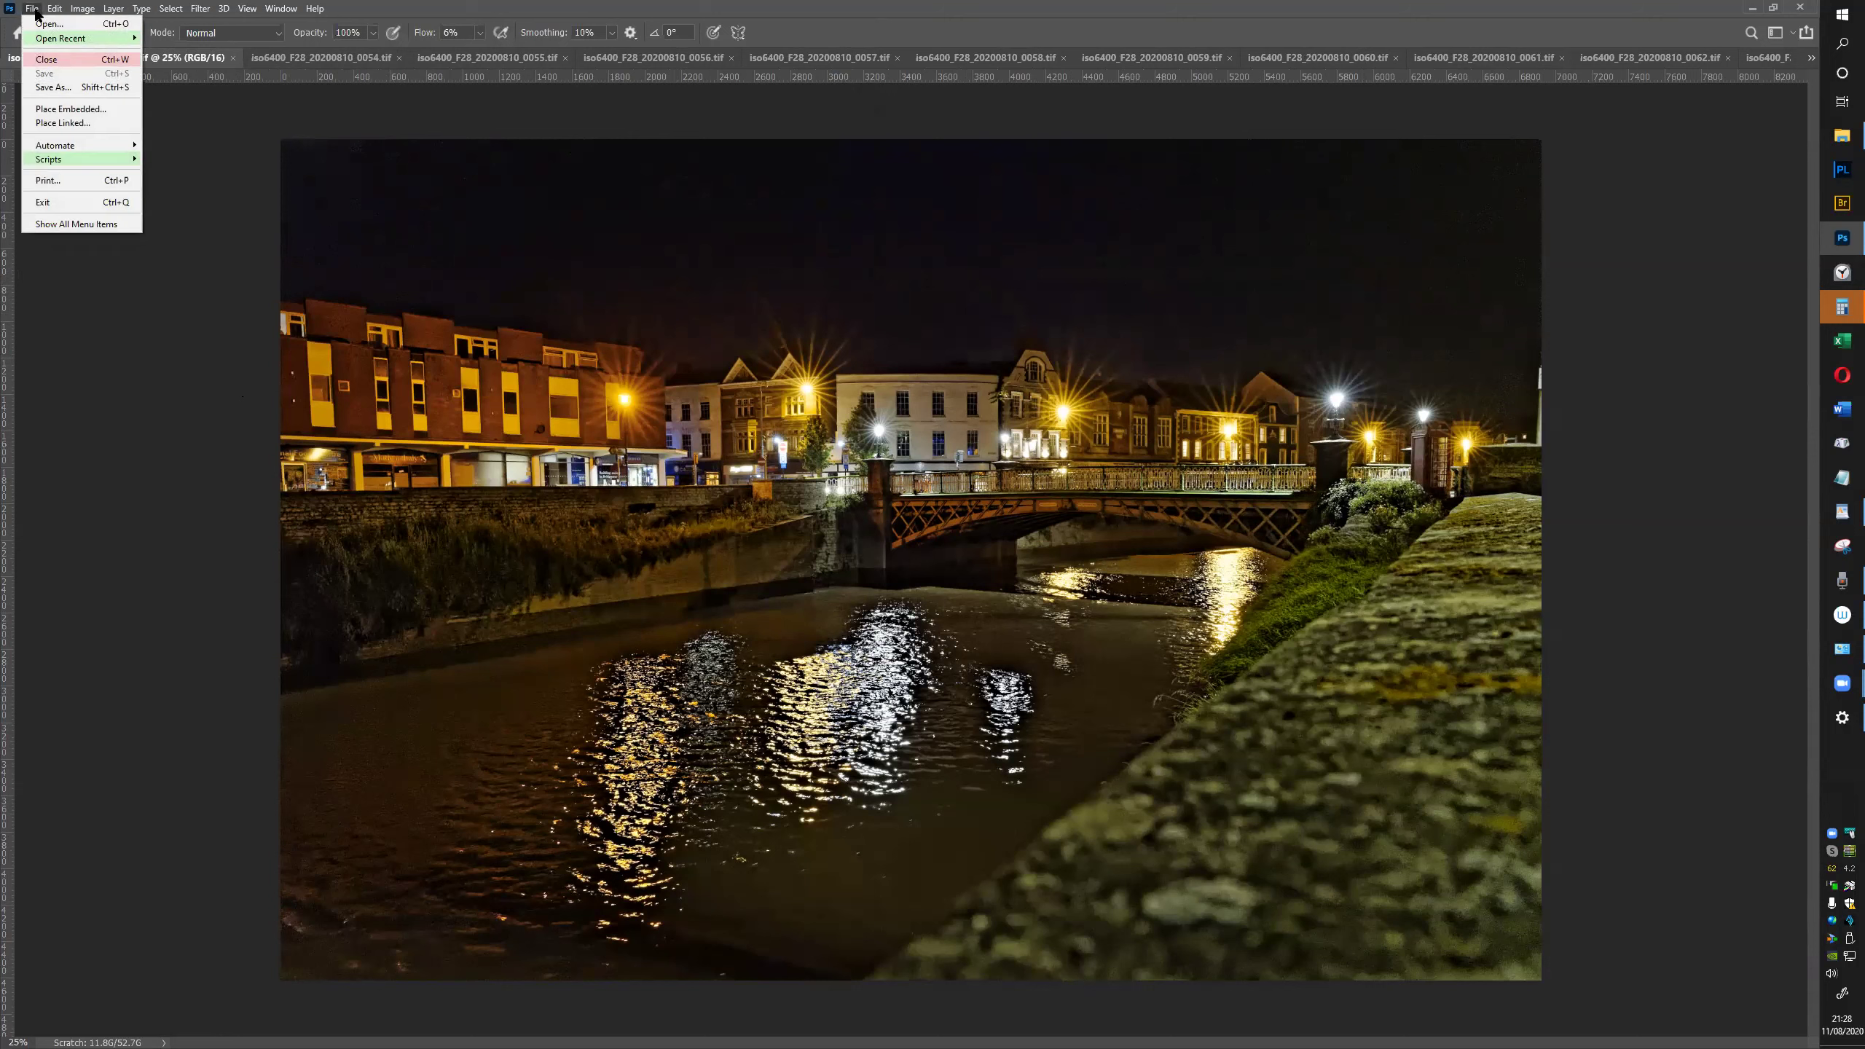
click(239, 105)
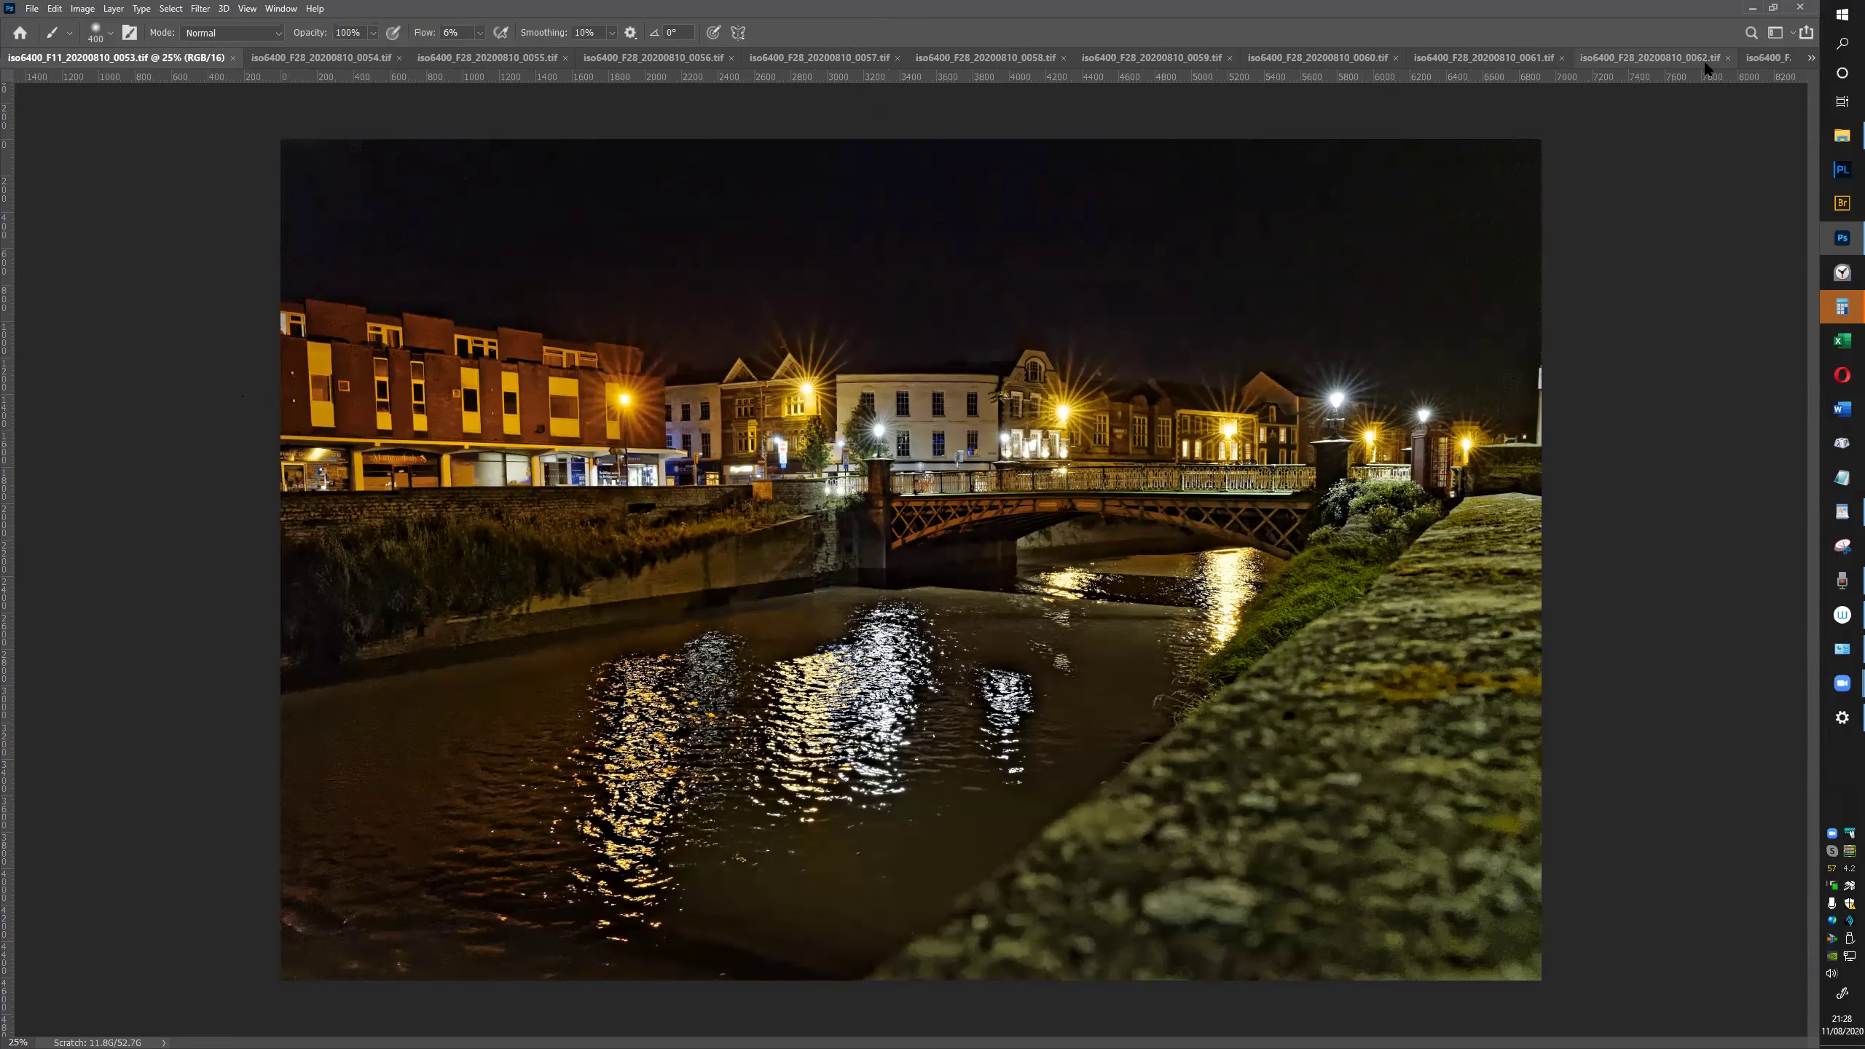
Bring Preferences.psd to the front among the open documents and close it
click(1811, 57)
click(1808, 57)
click(1811, 58)
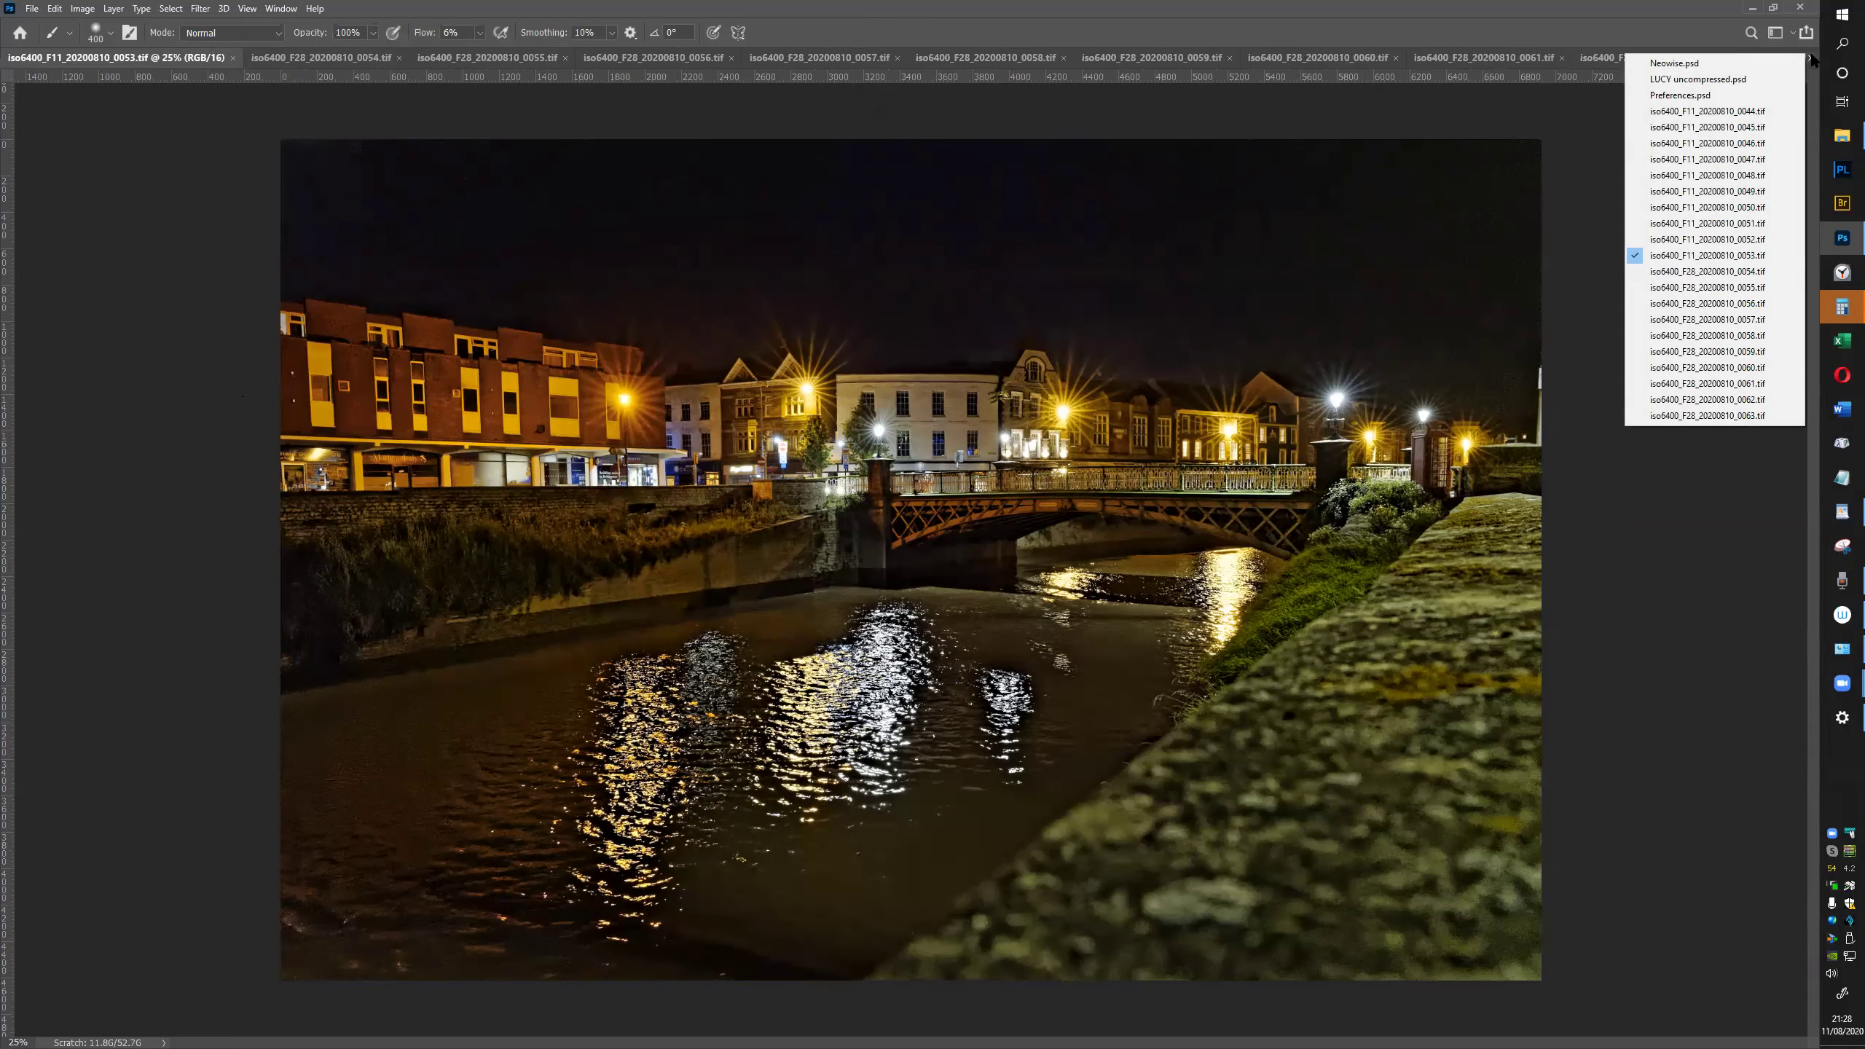
click(1665, 95)
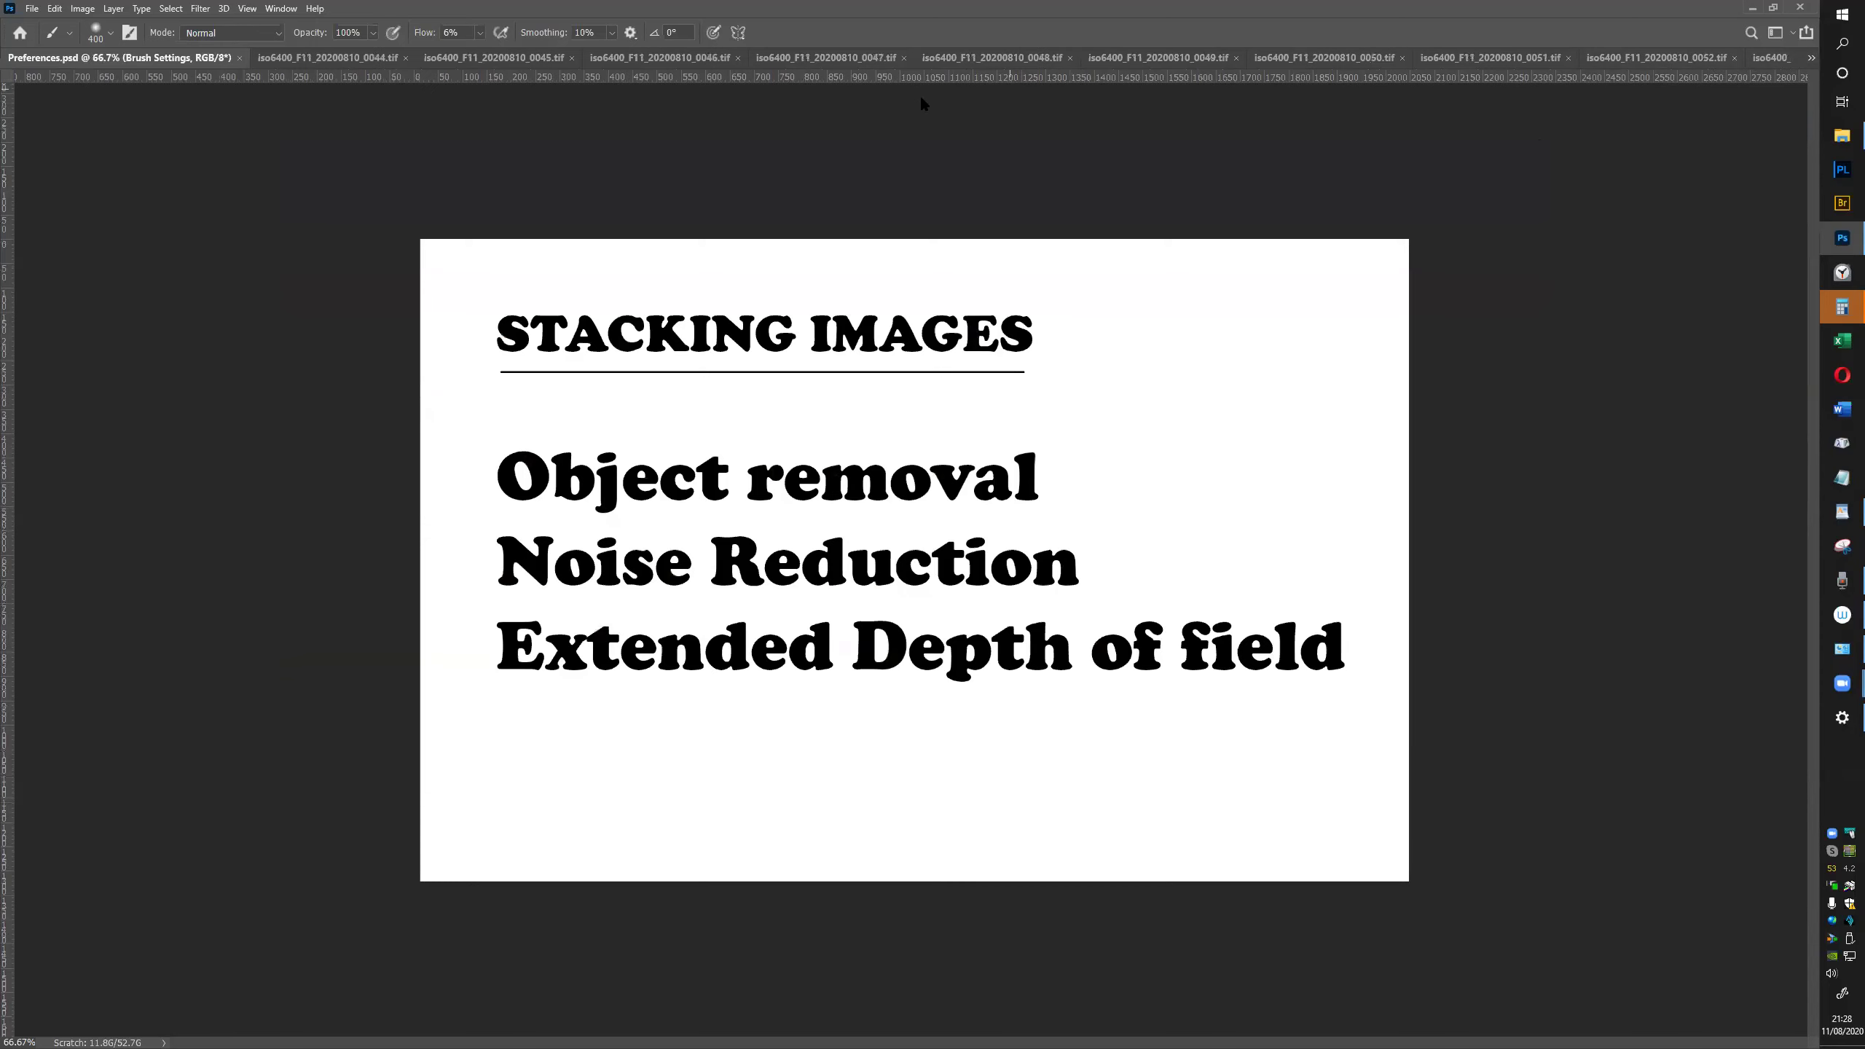
click(241, 59)
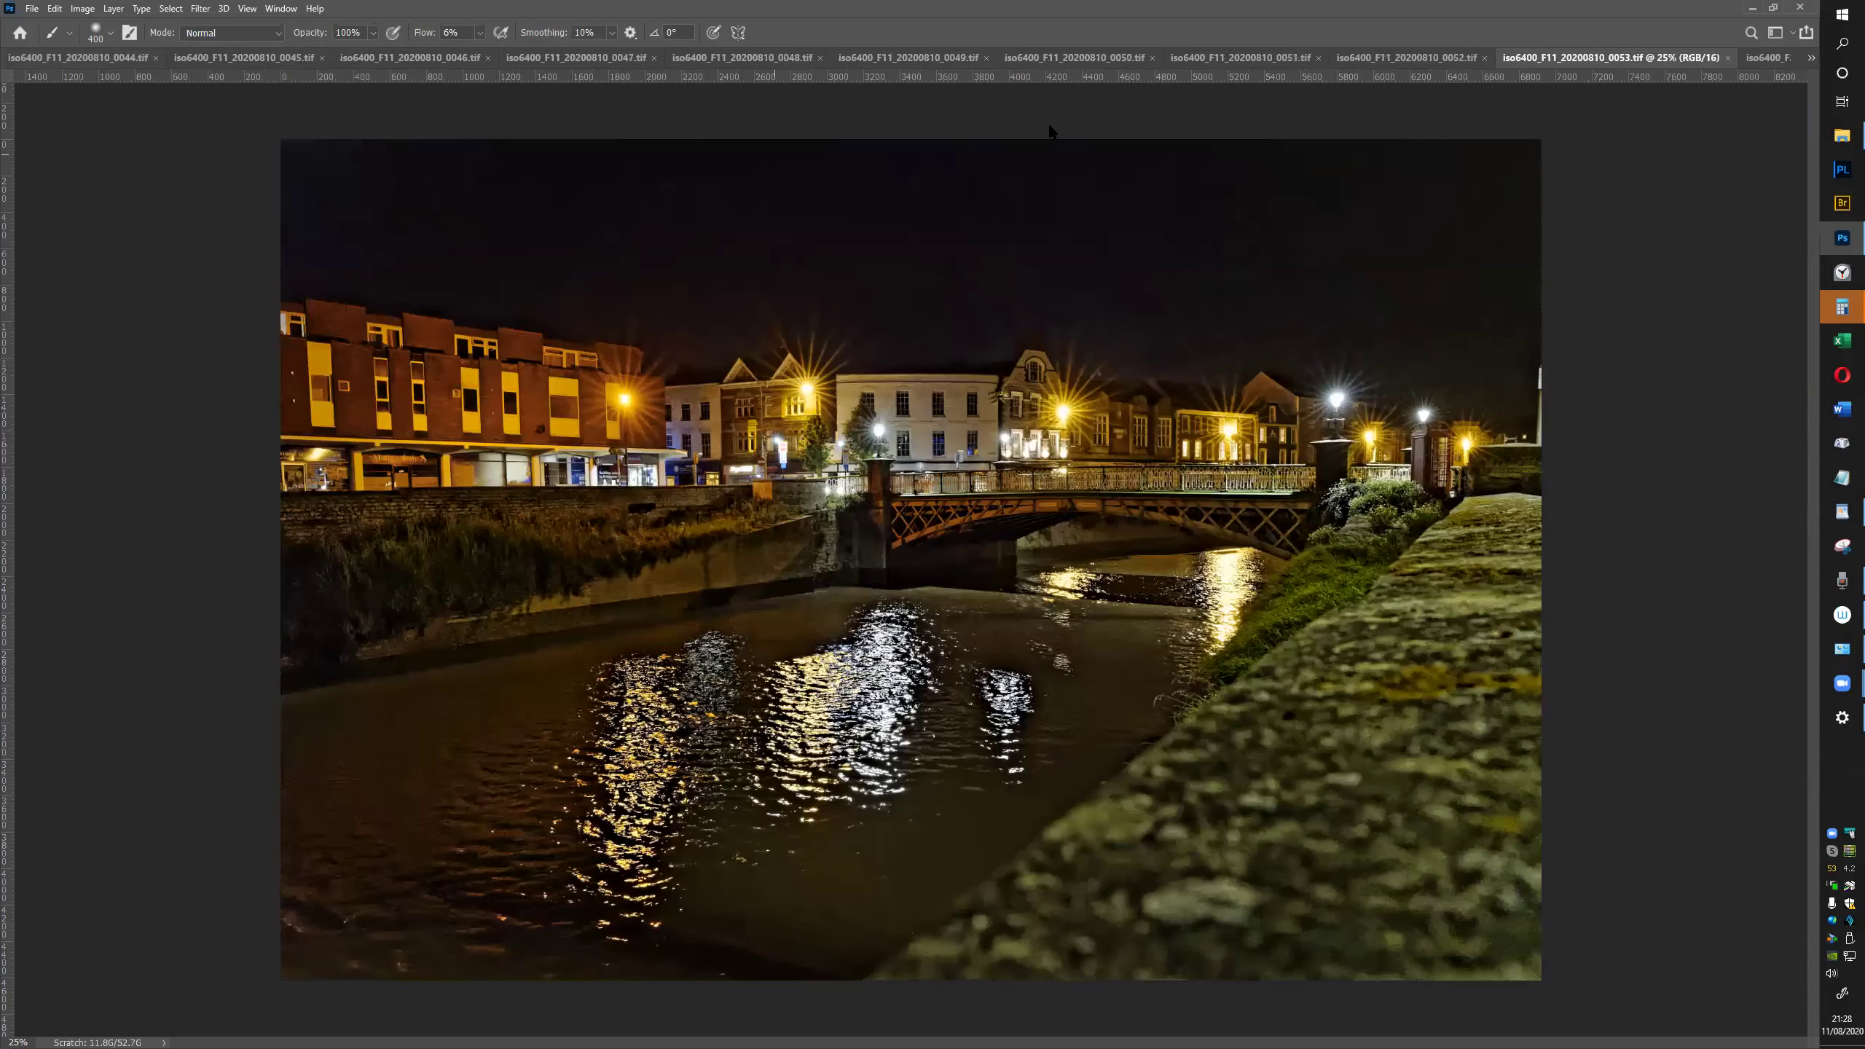
Close the remaining unrelated documents, Neowise.psd and LUCY uncompressed.psd
click(1812, 58)
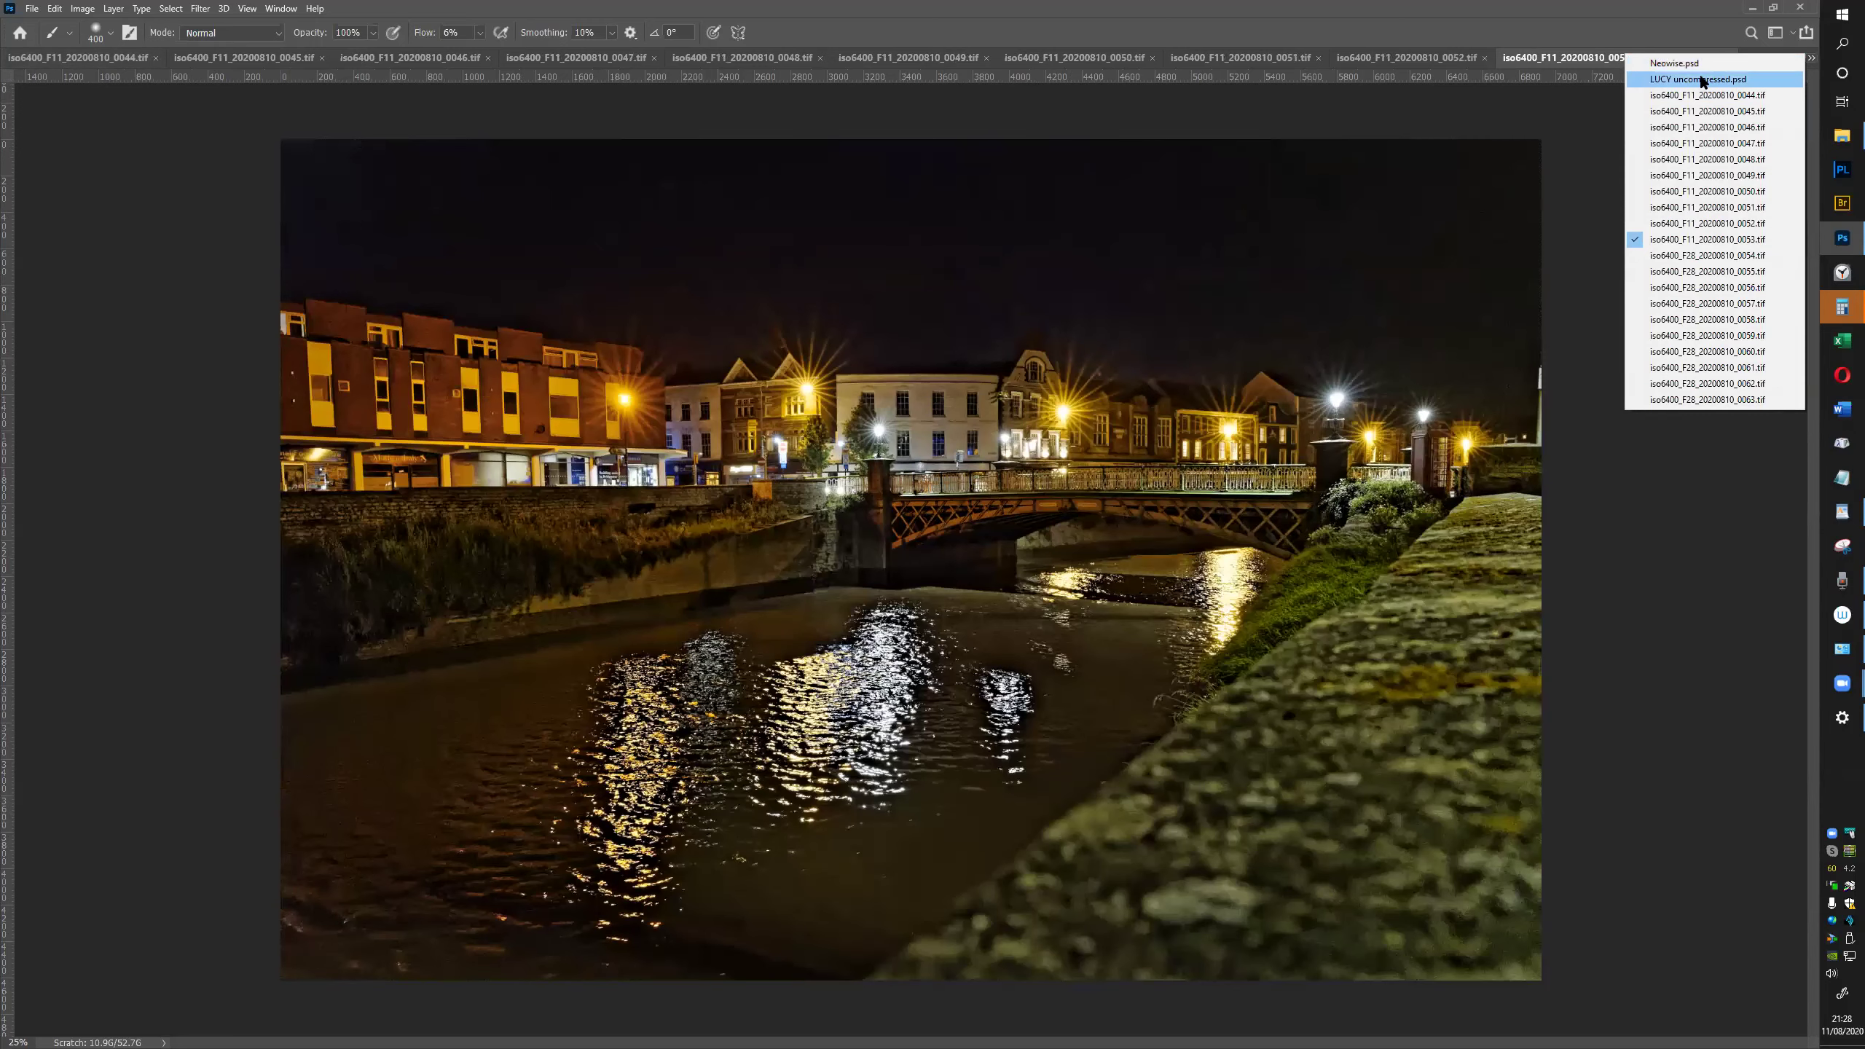
click(1675, 63)
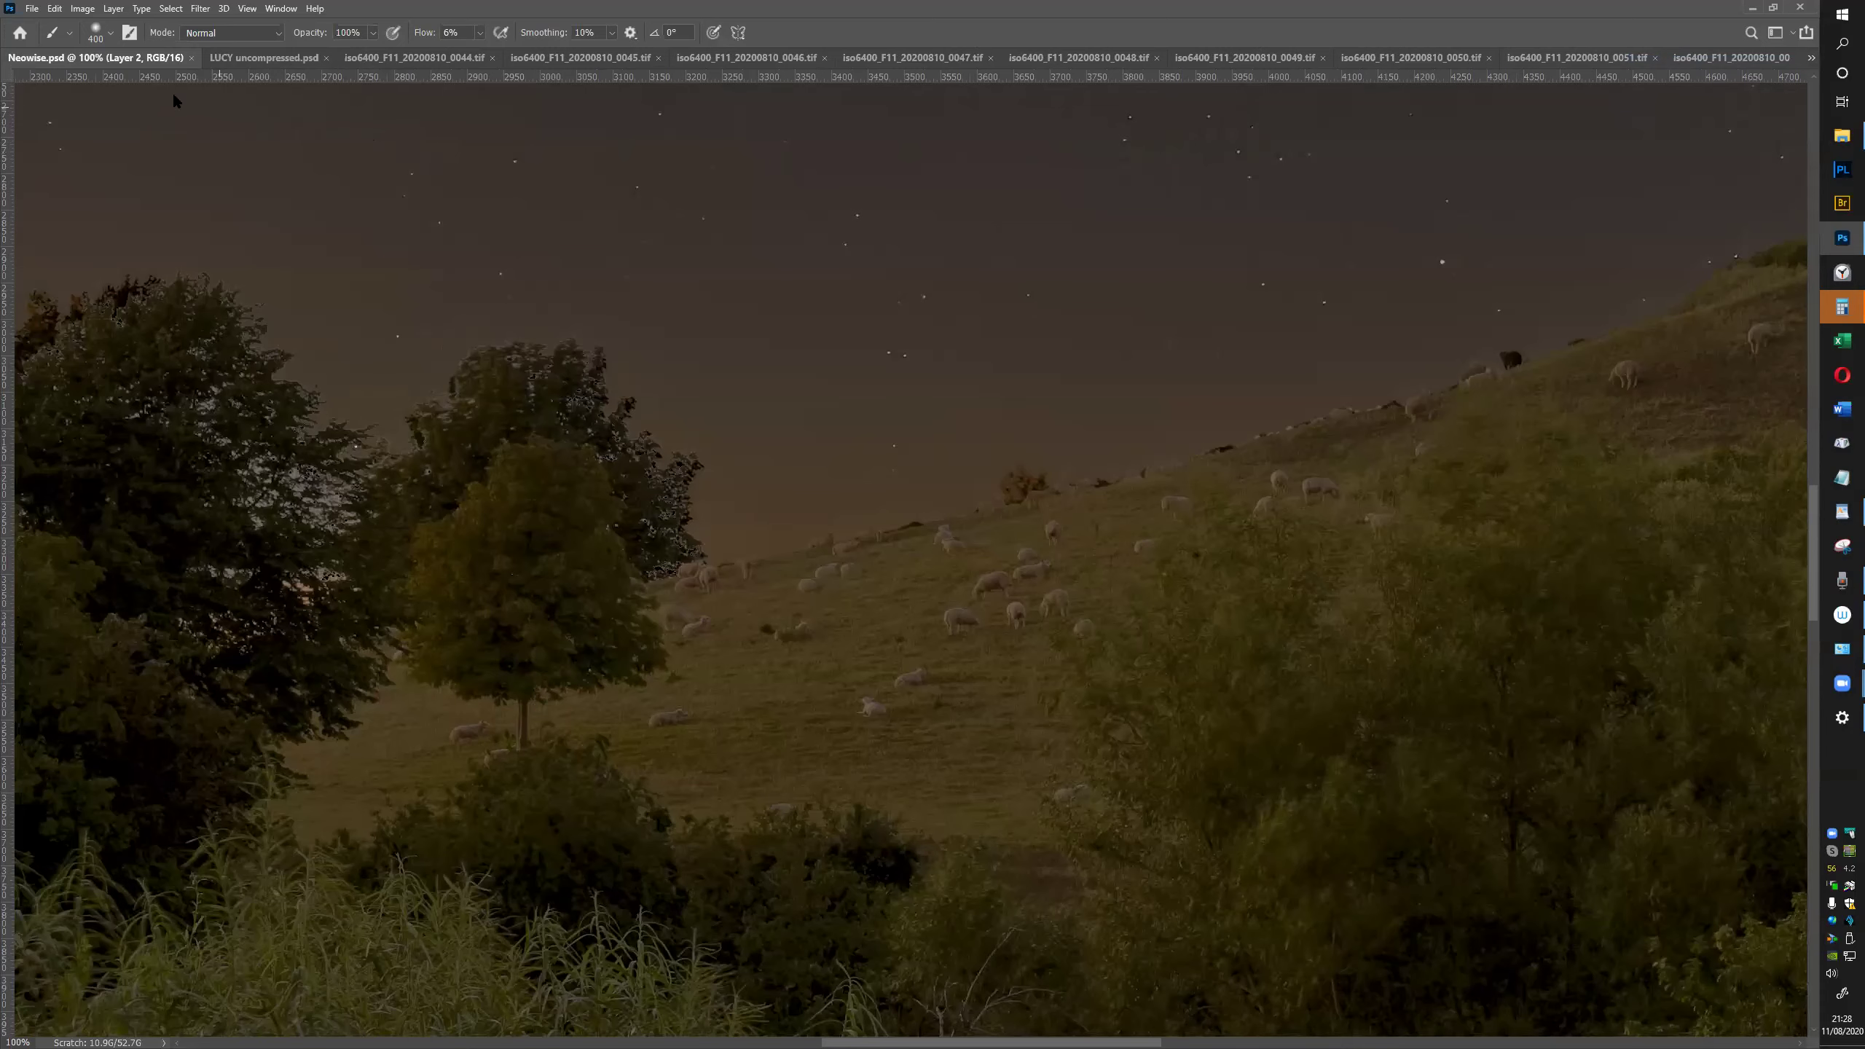
key(ctrl+w)
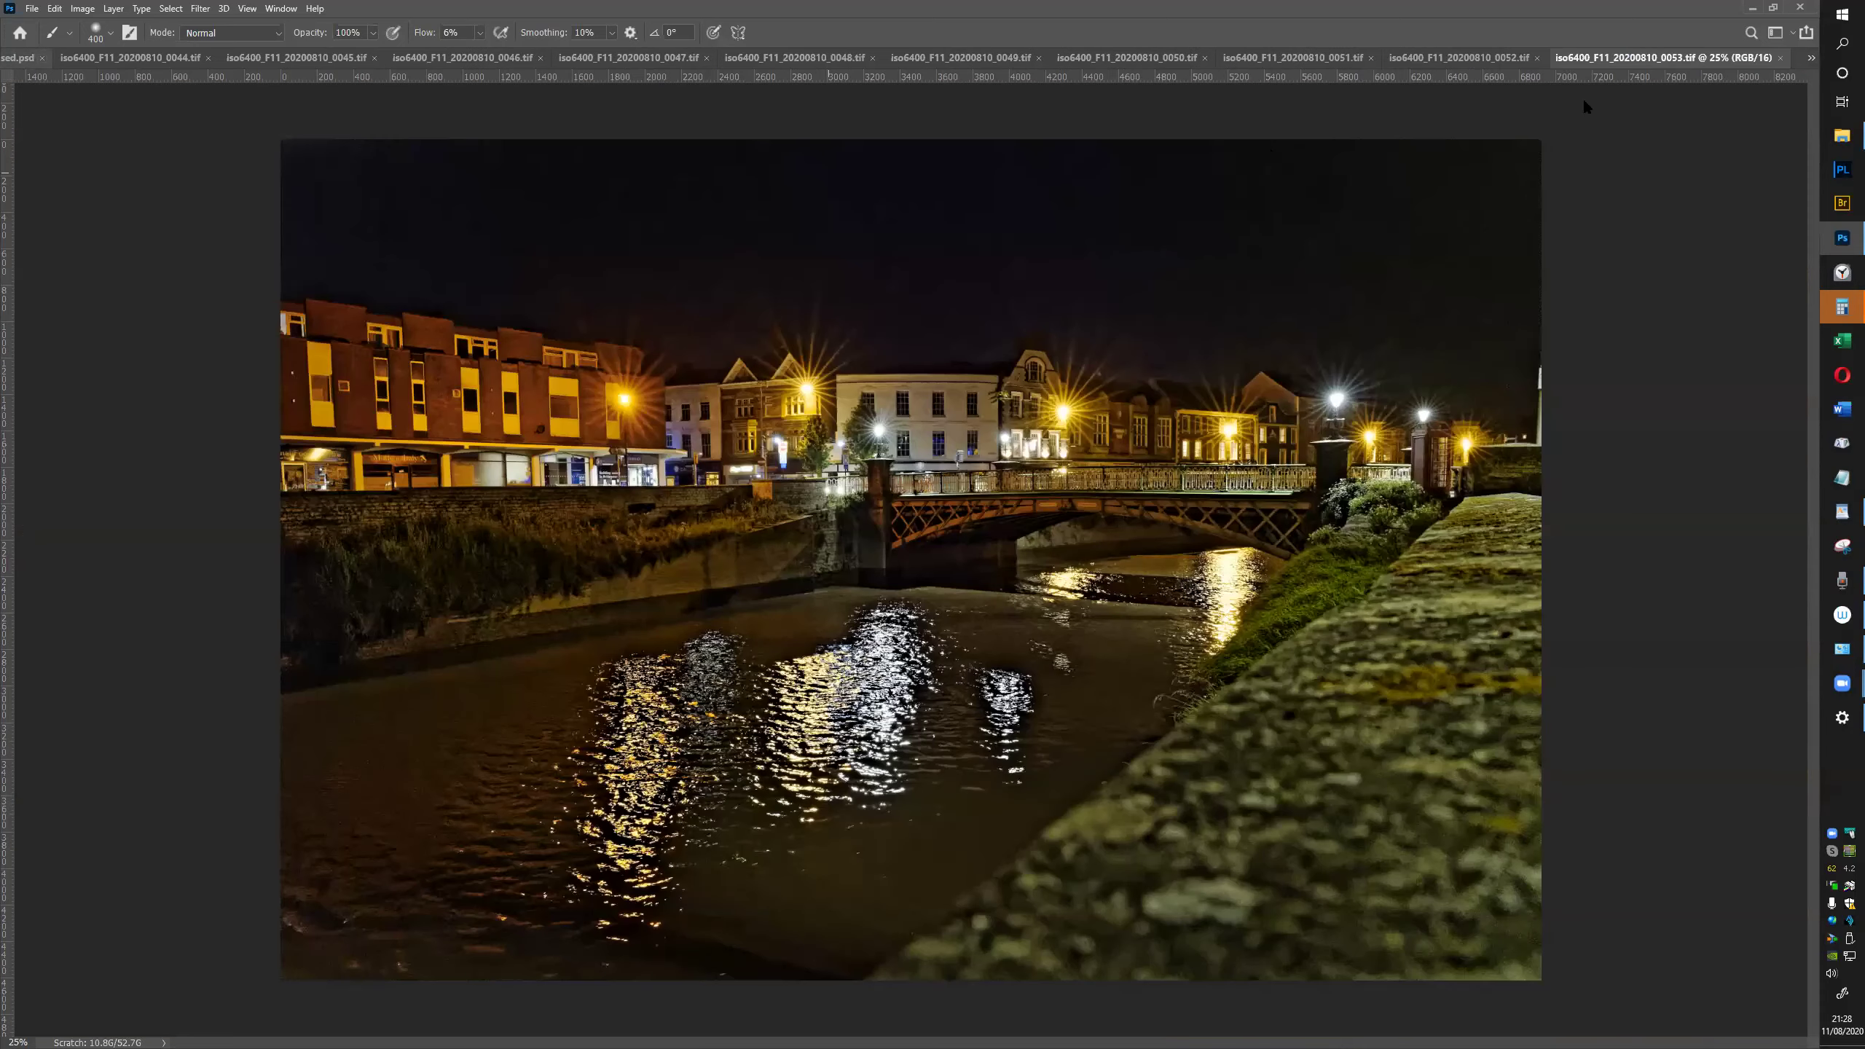
click(1809, 58)
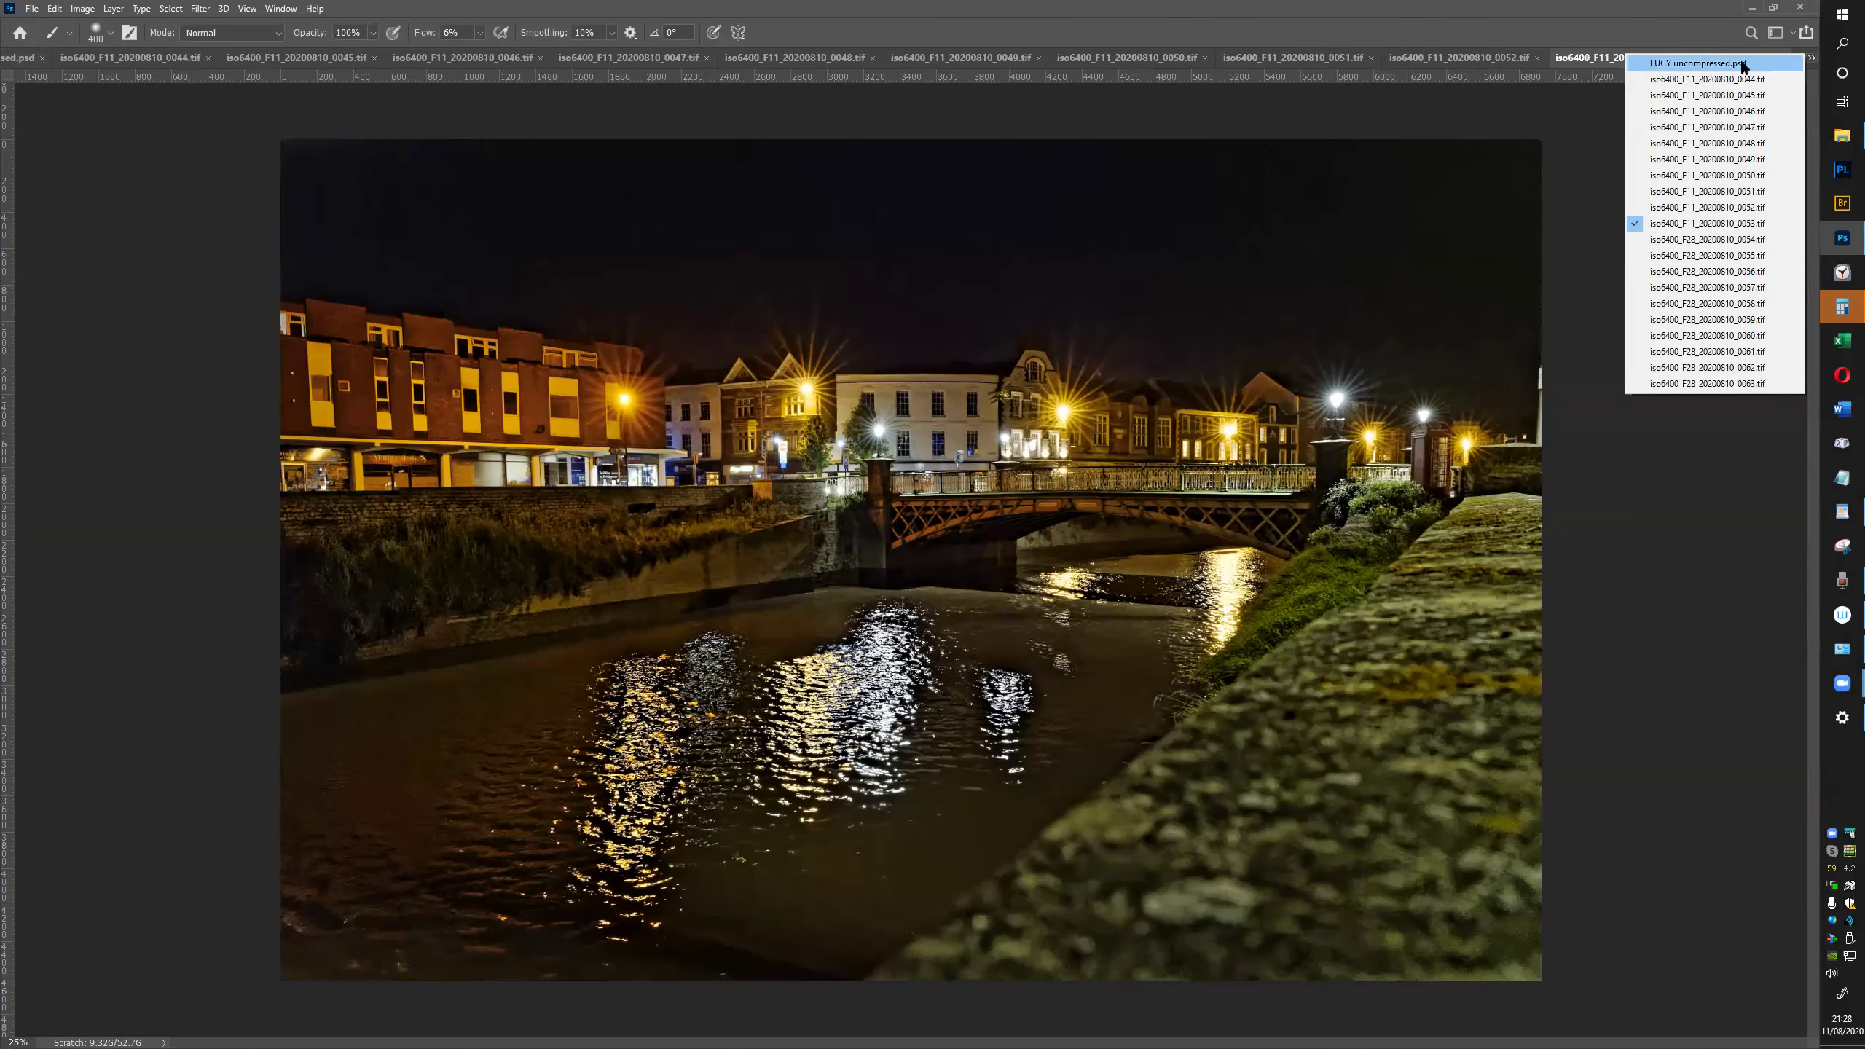
click(1773, 64)
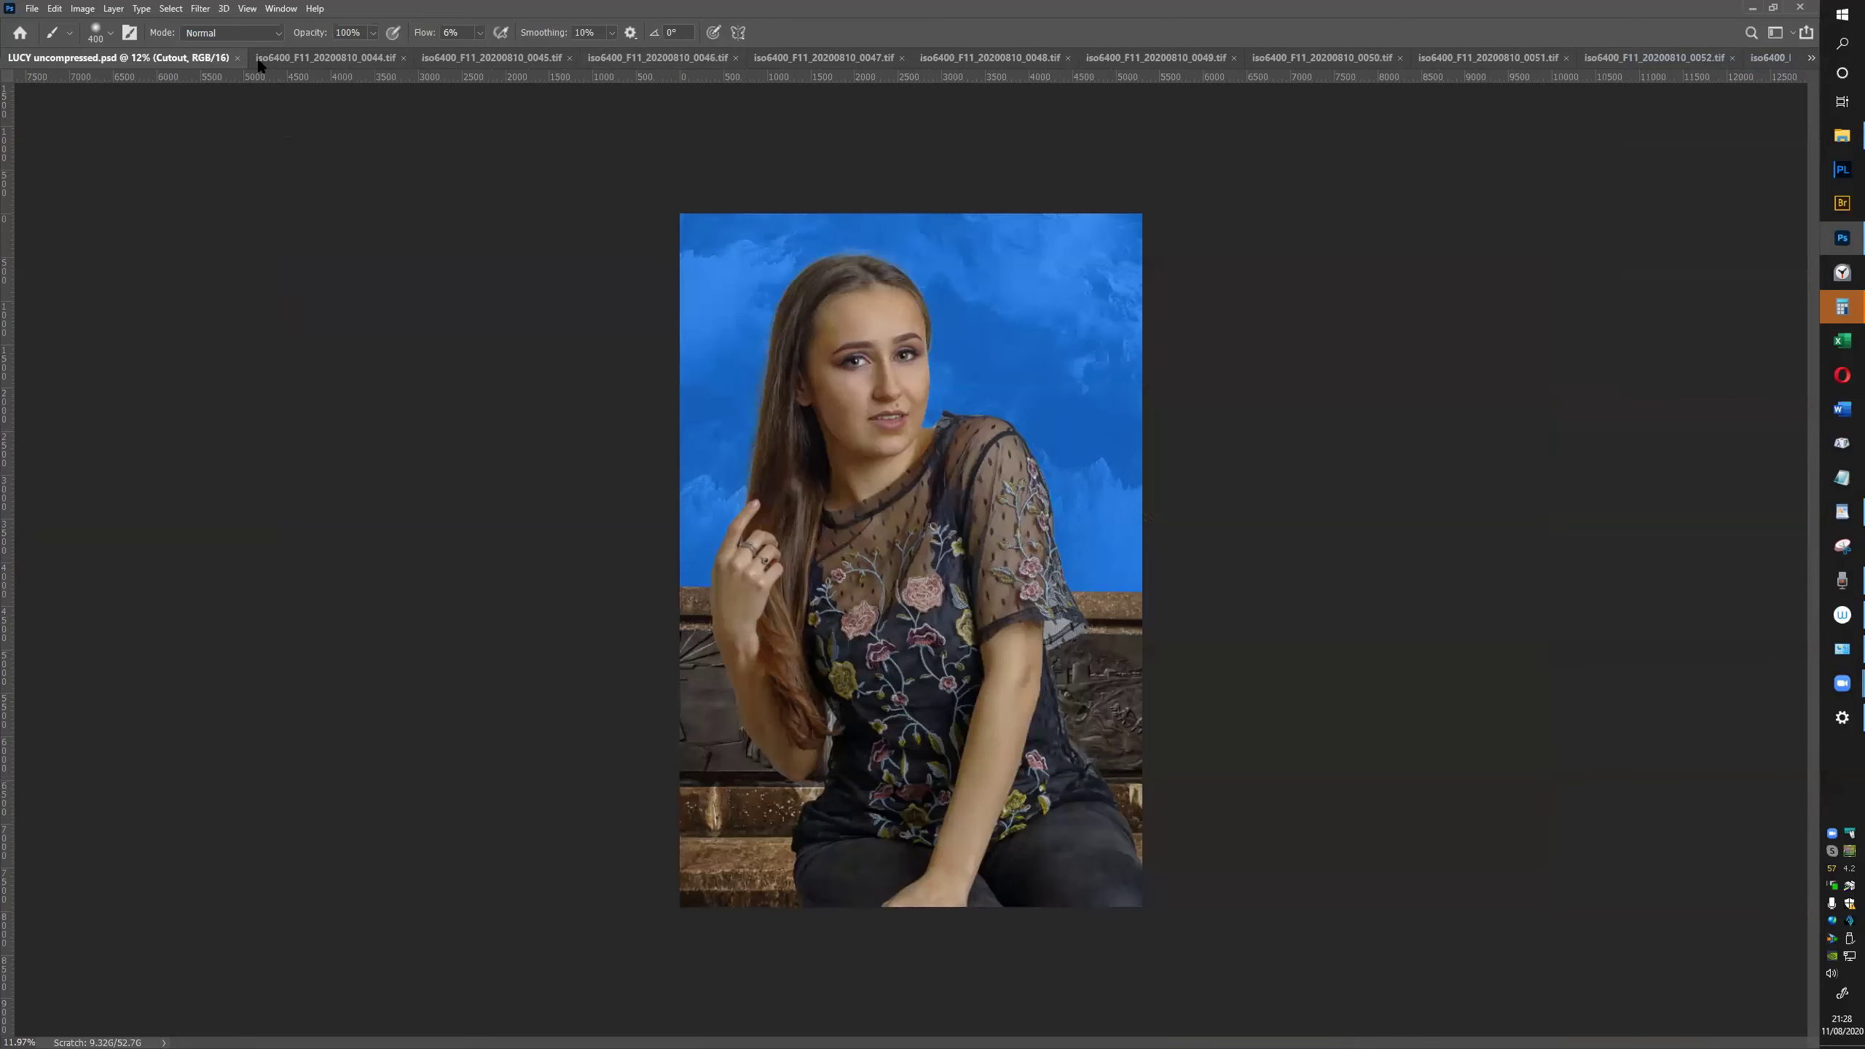
click(238, 59)
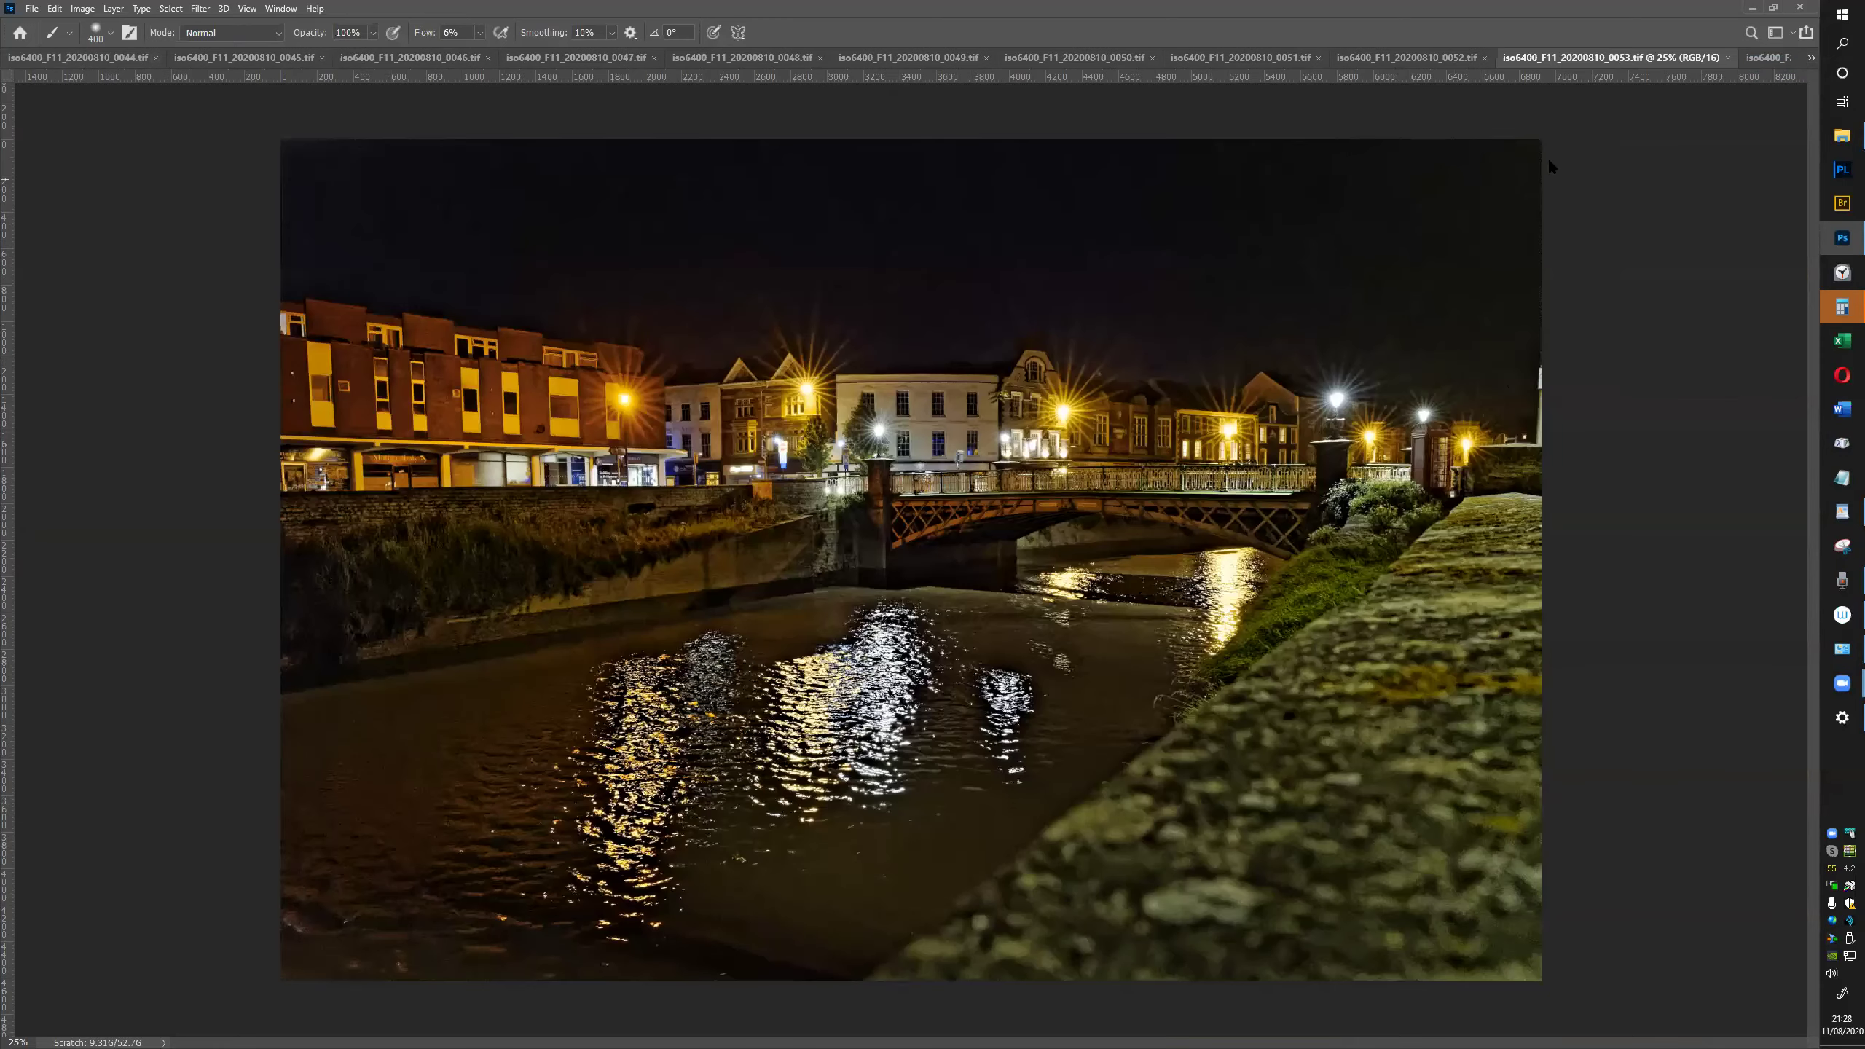
Examine the noise on the pale building's wall in iso6400_F11_20200810_0053.tif at high magnification
click(1811, 58)
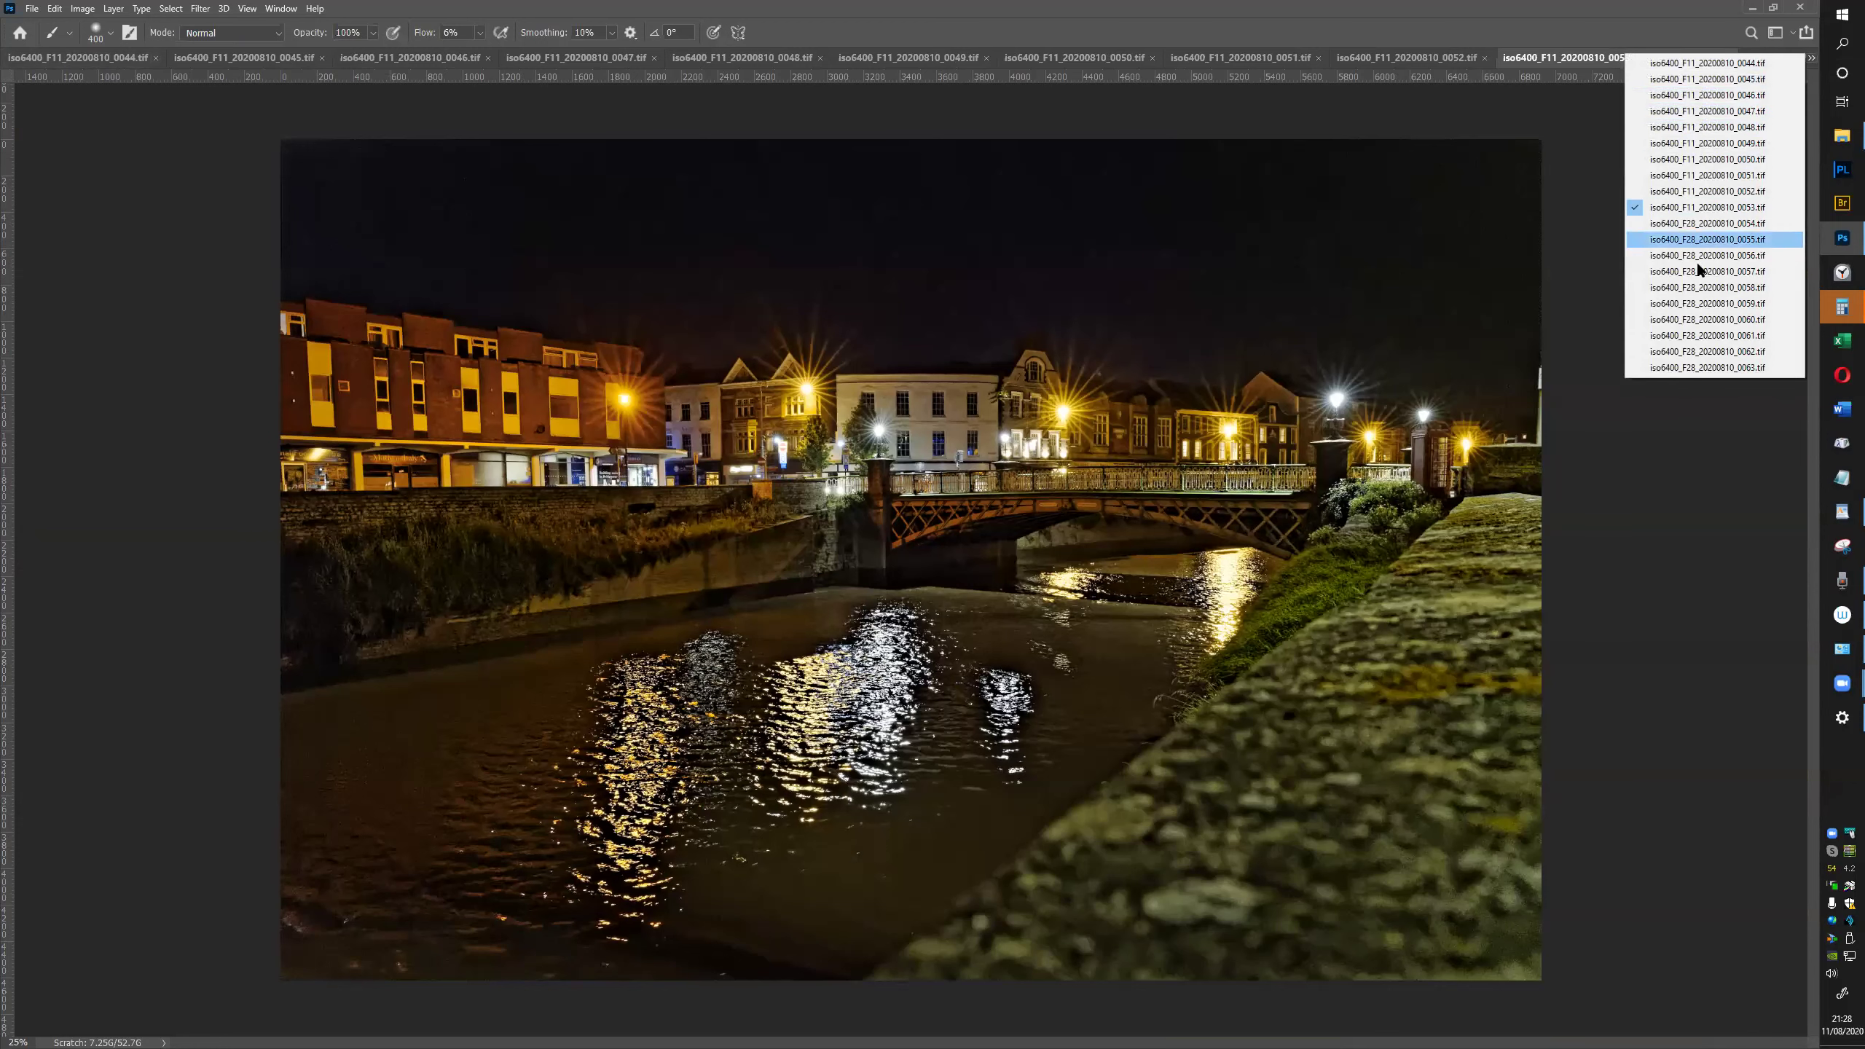
click(1708, 508)
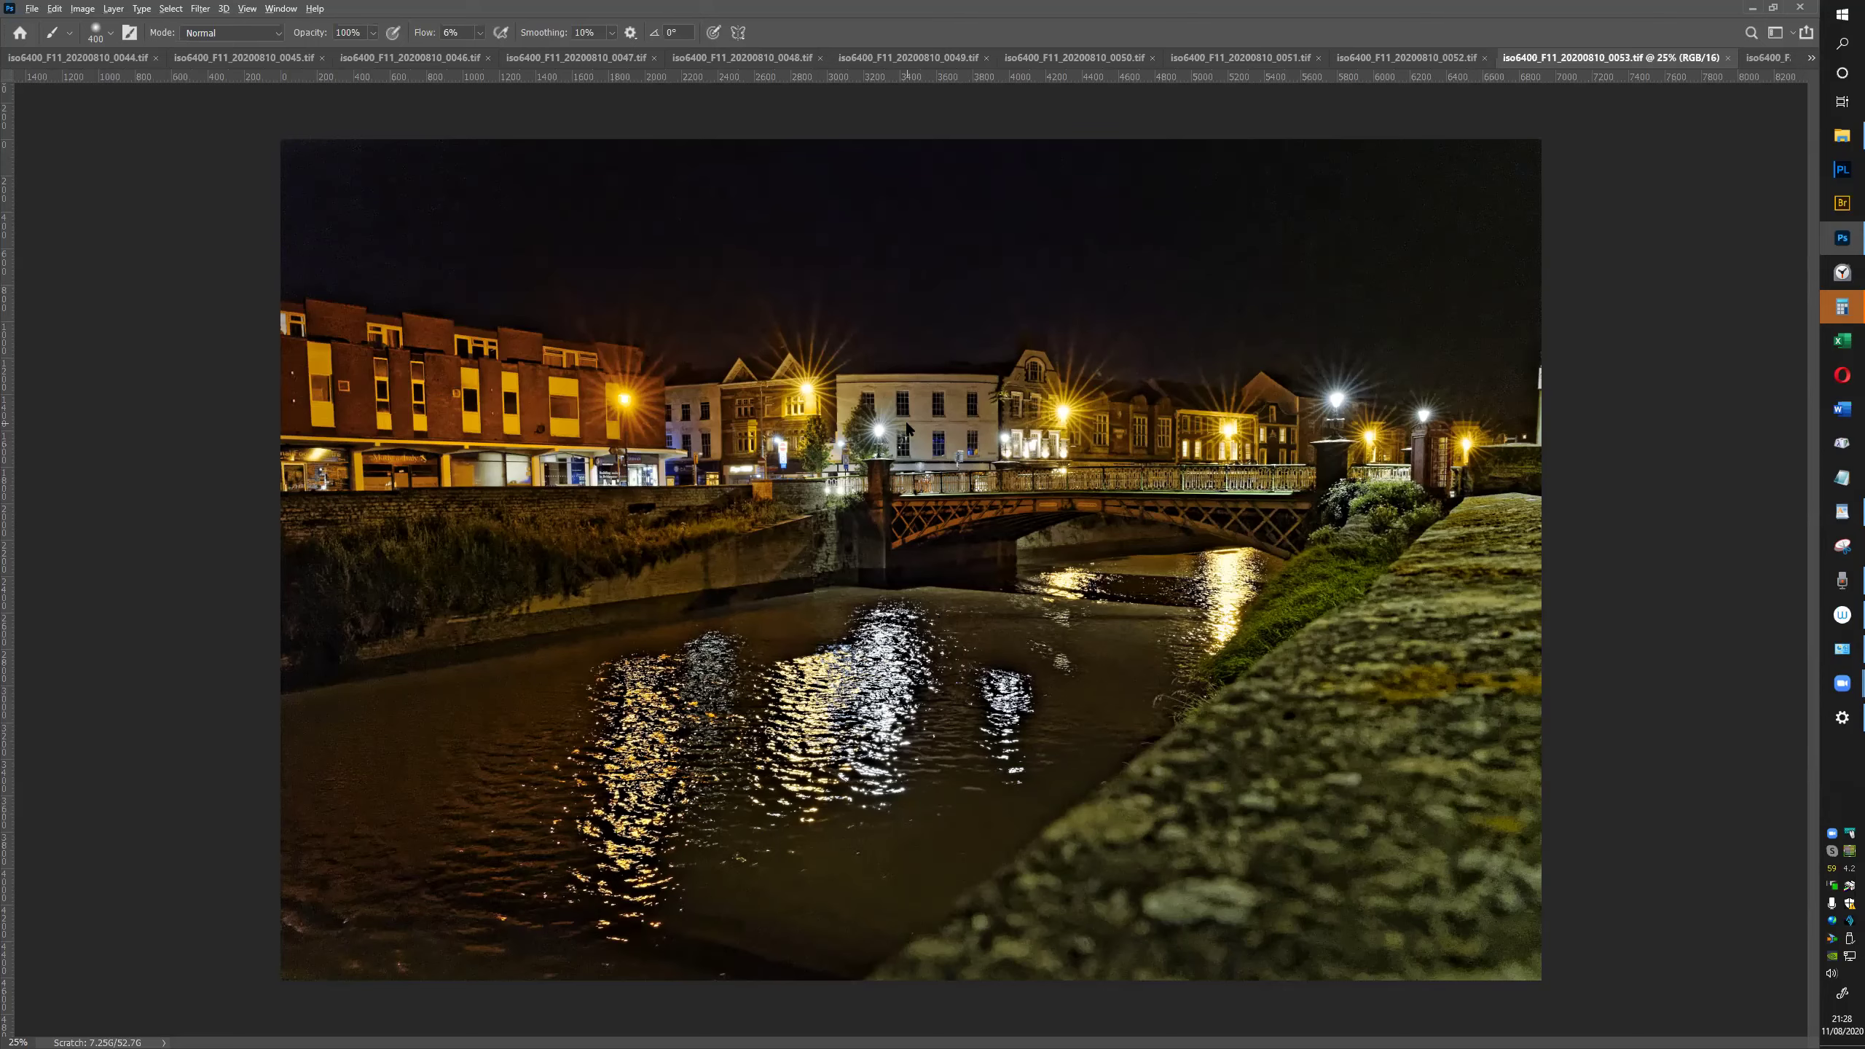
scroll(905, 421, up, 10)
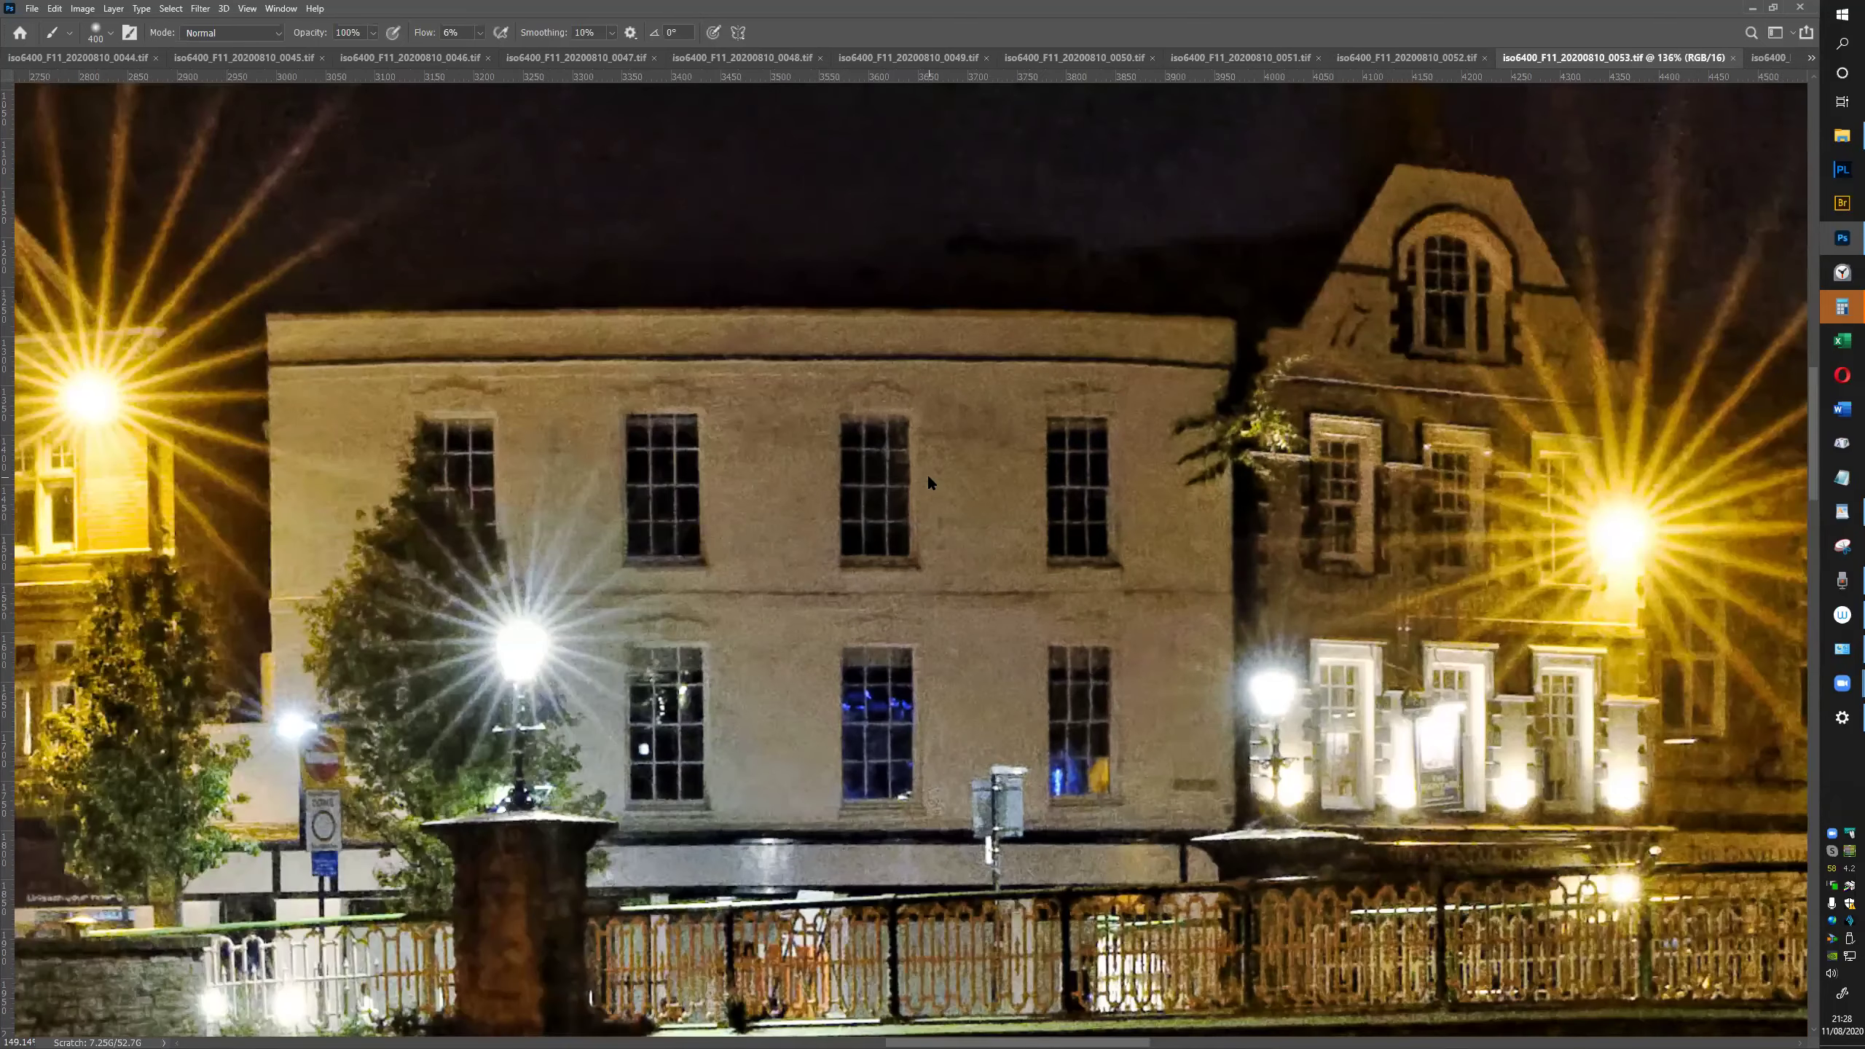
scroll(930, 479, up, 4)
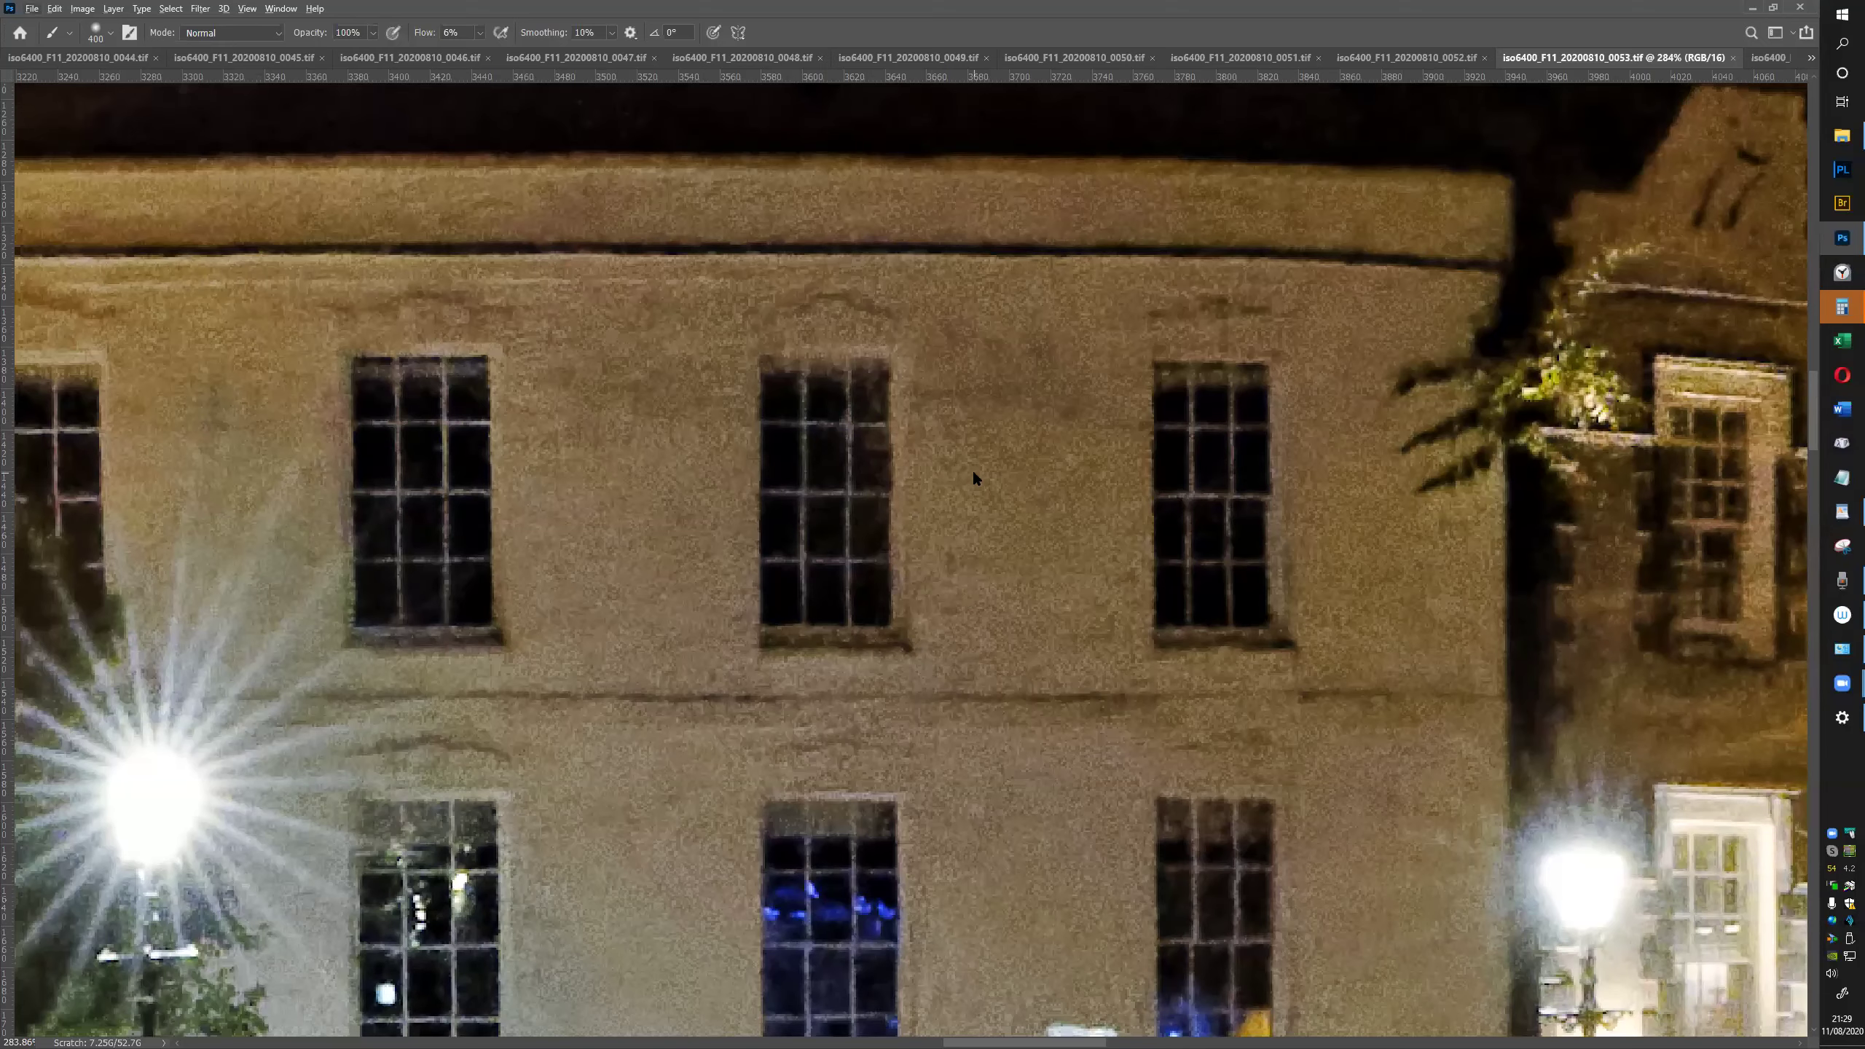
scroll(905, 437, down, 4)
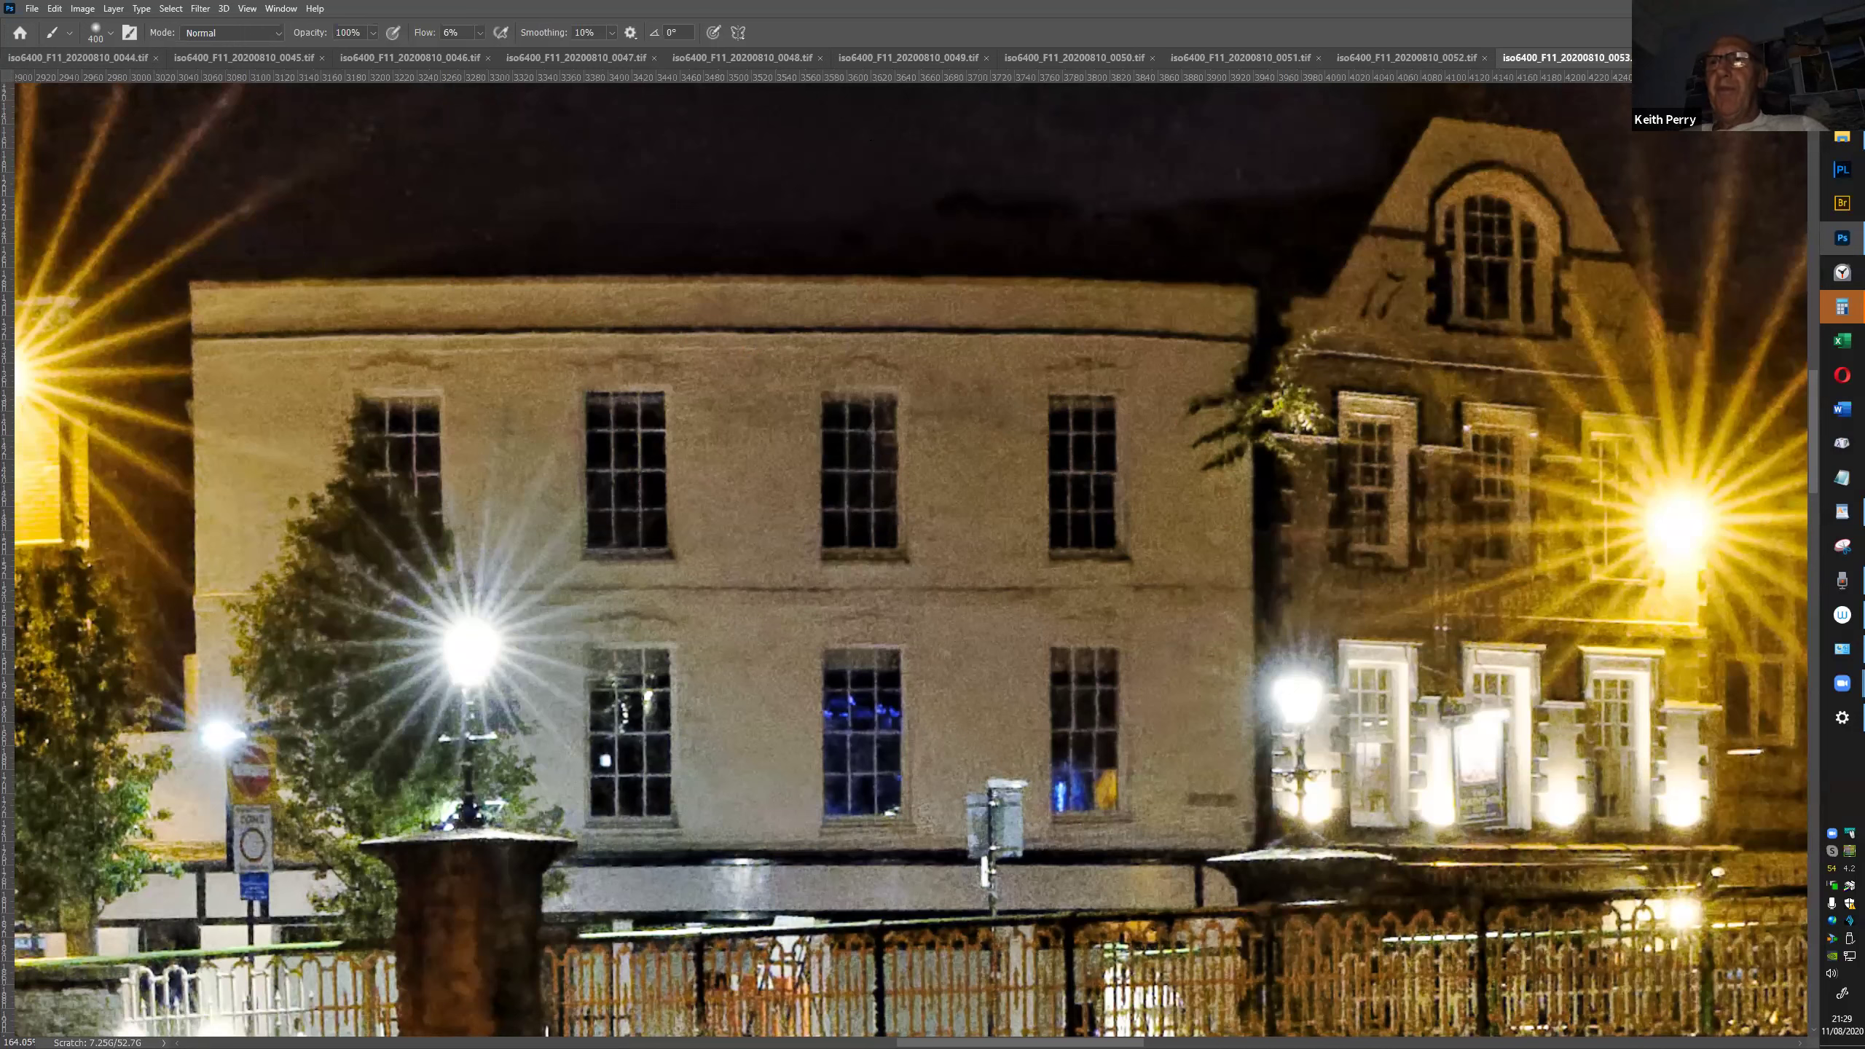
Close all the iso6400_F28 images, from 0063 back to 0054, leaving only the iso6400_F11 images open
click(1799, 57)
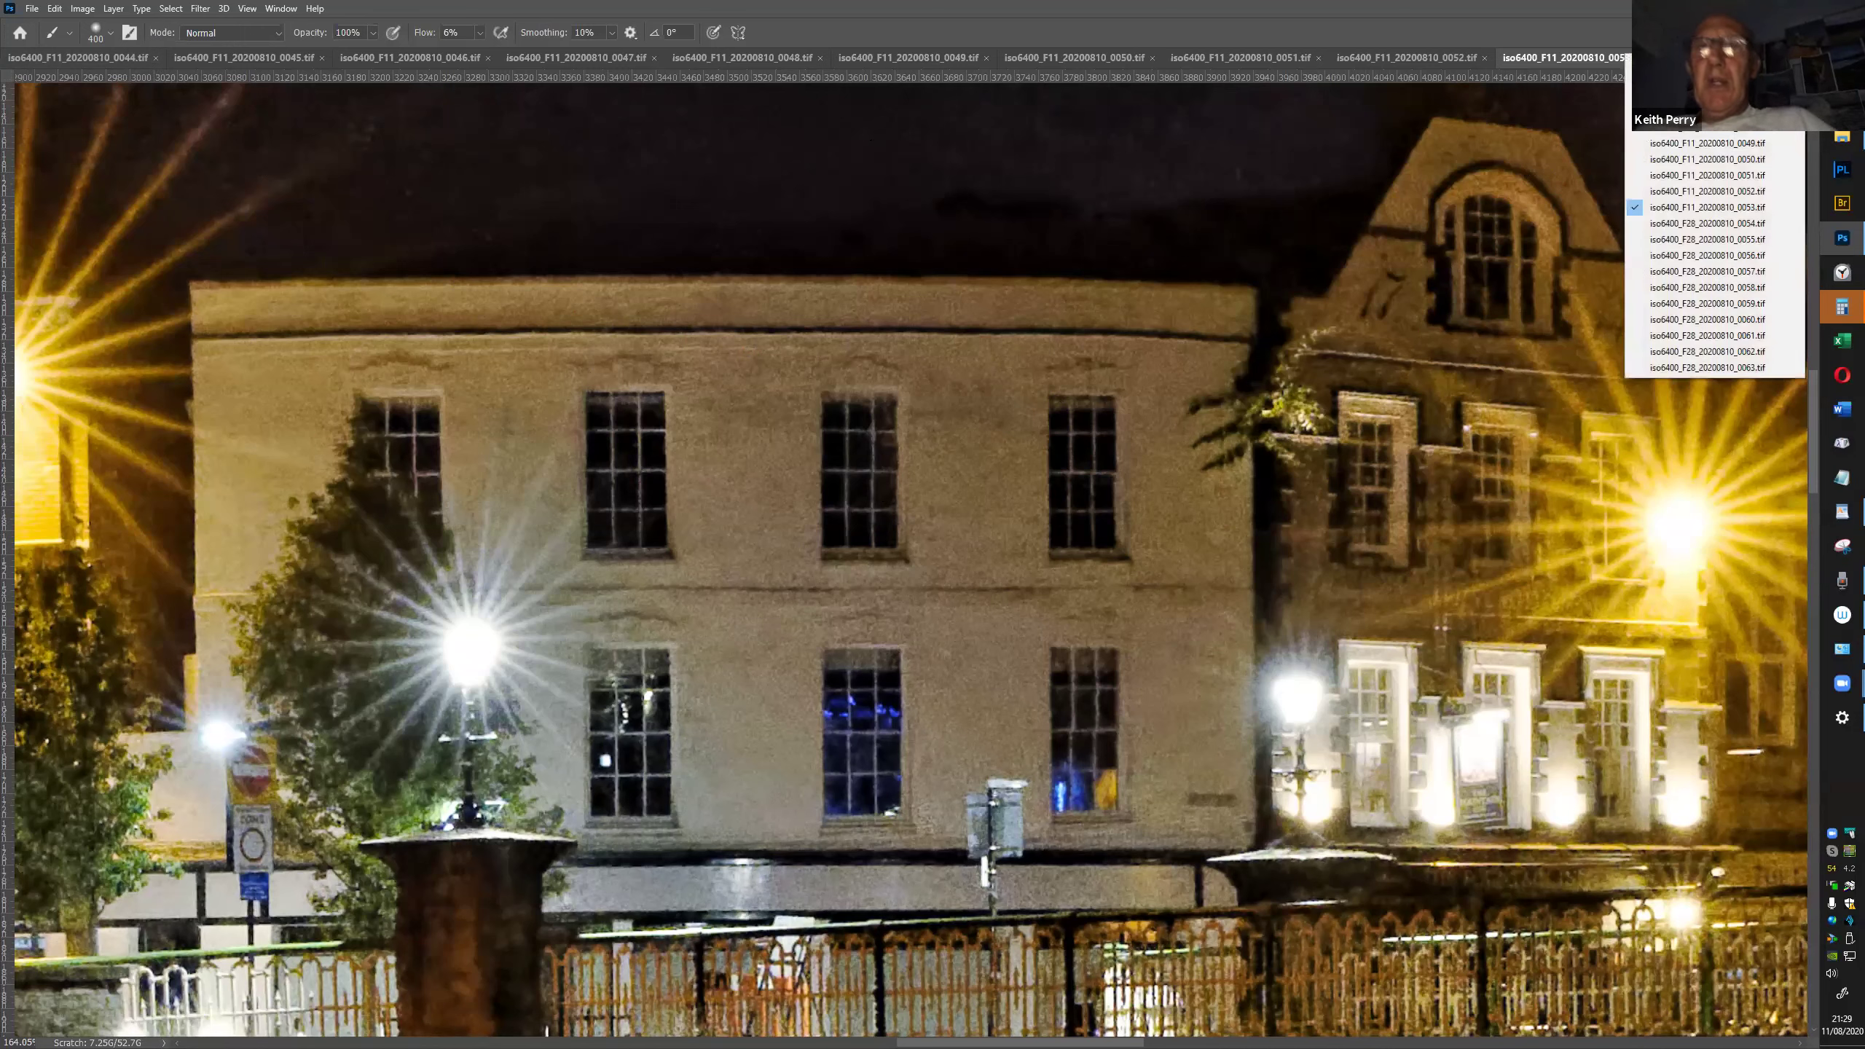
click(1737, 366)
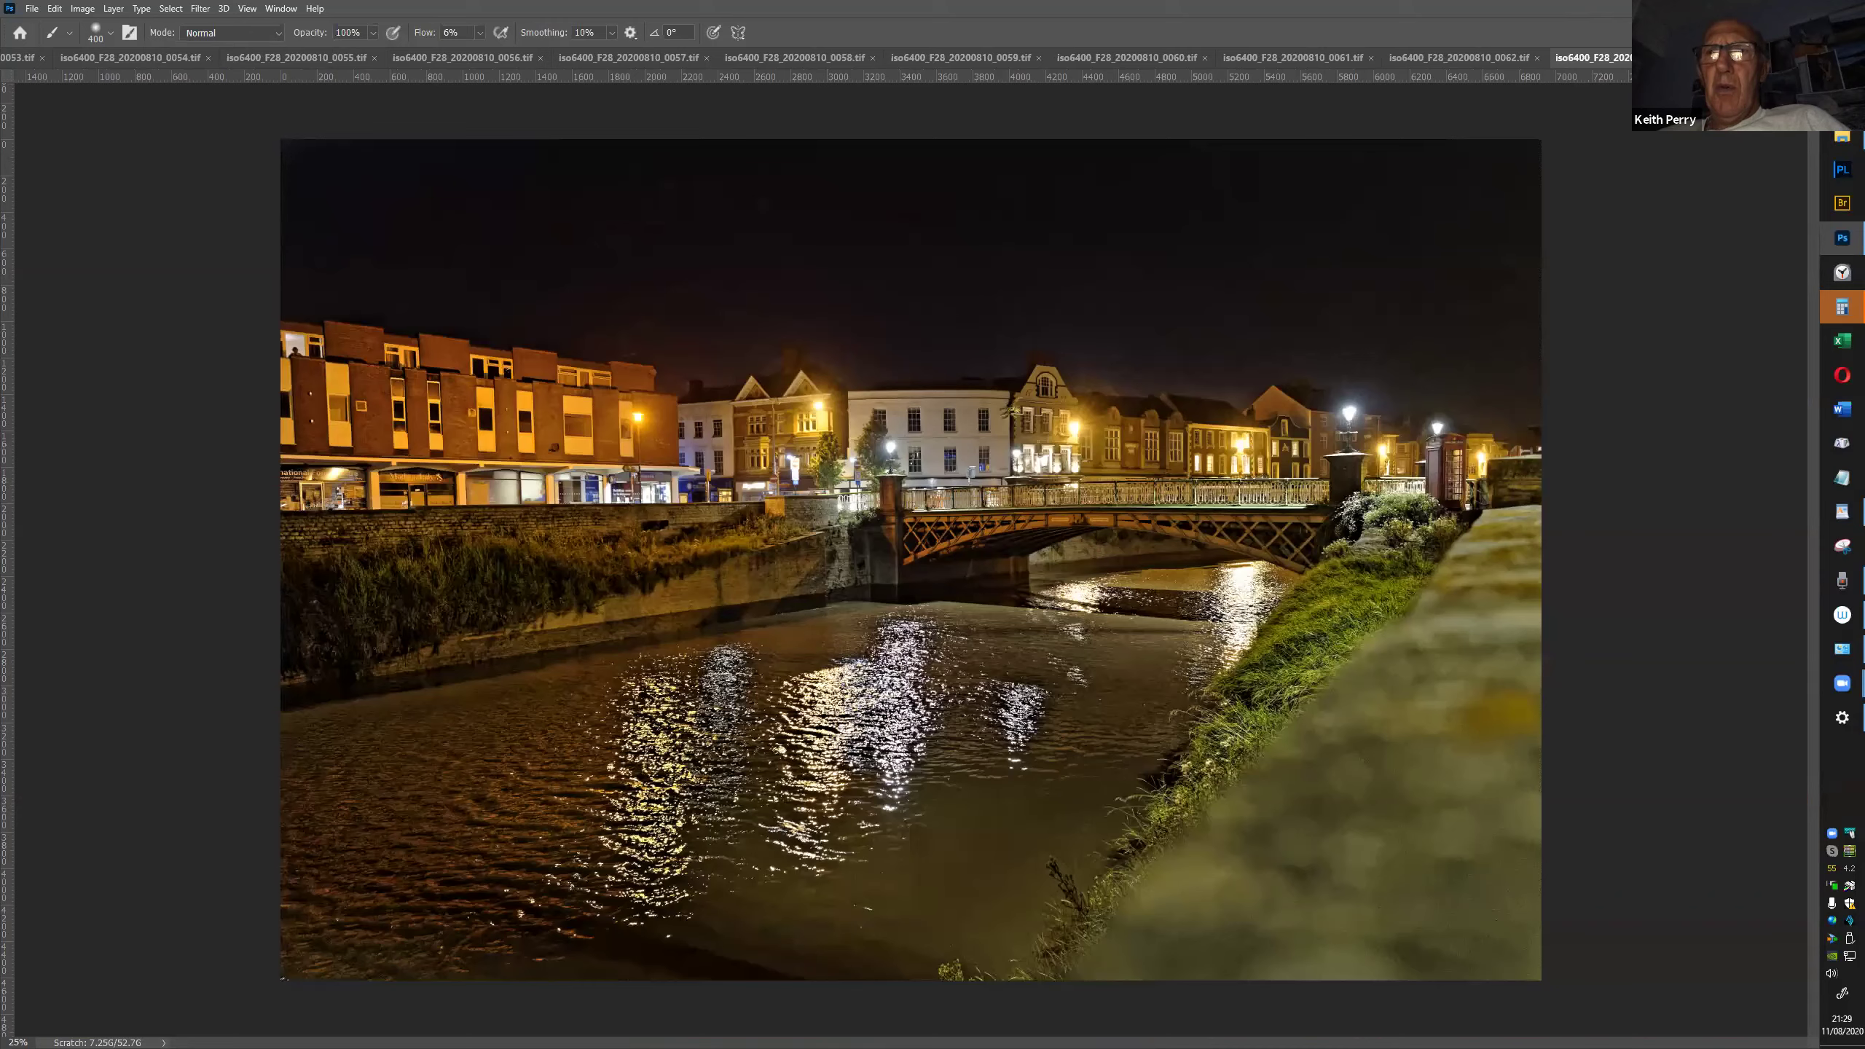
key(ctrl+w)
key(ctrl+w)
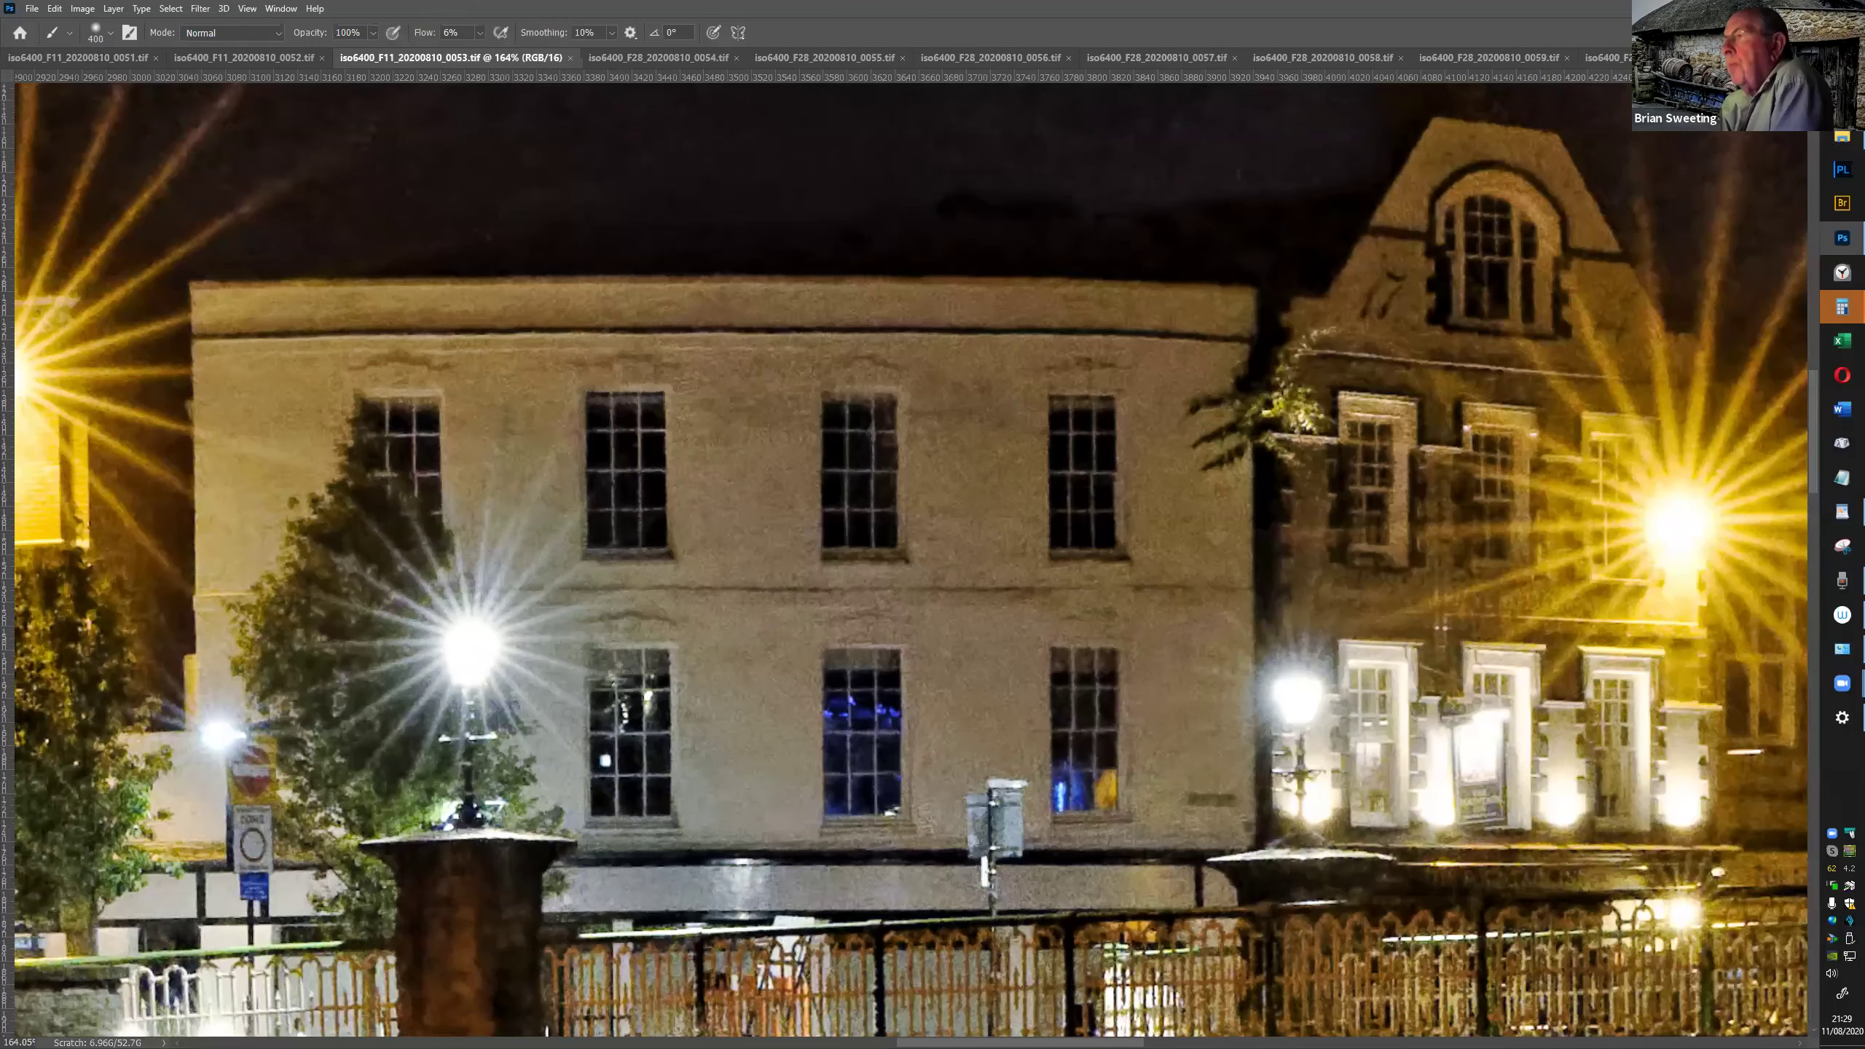
key(ctrl+0)
key(ctrl+w)
key(ctrl+0)
key(ctrl+w)
key(ctrl+0)
key(ctrl+w)
key(ctrl+0)
key(ctrl+w)
key(ctrl+w)
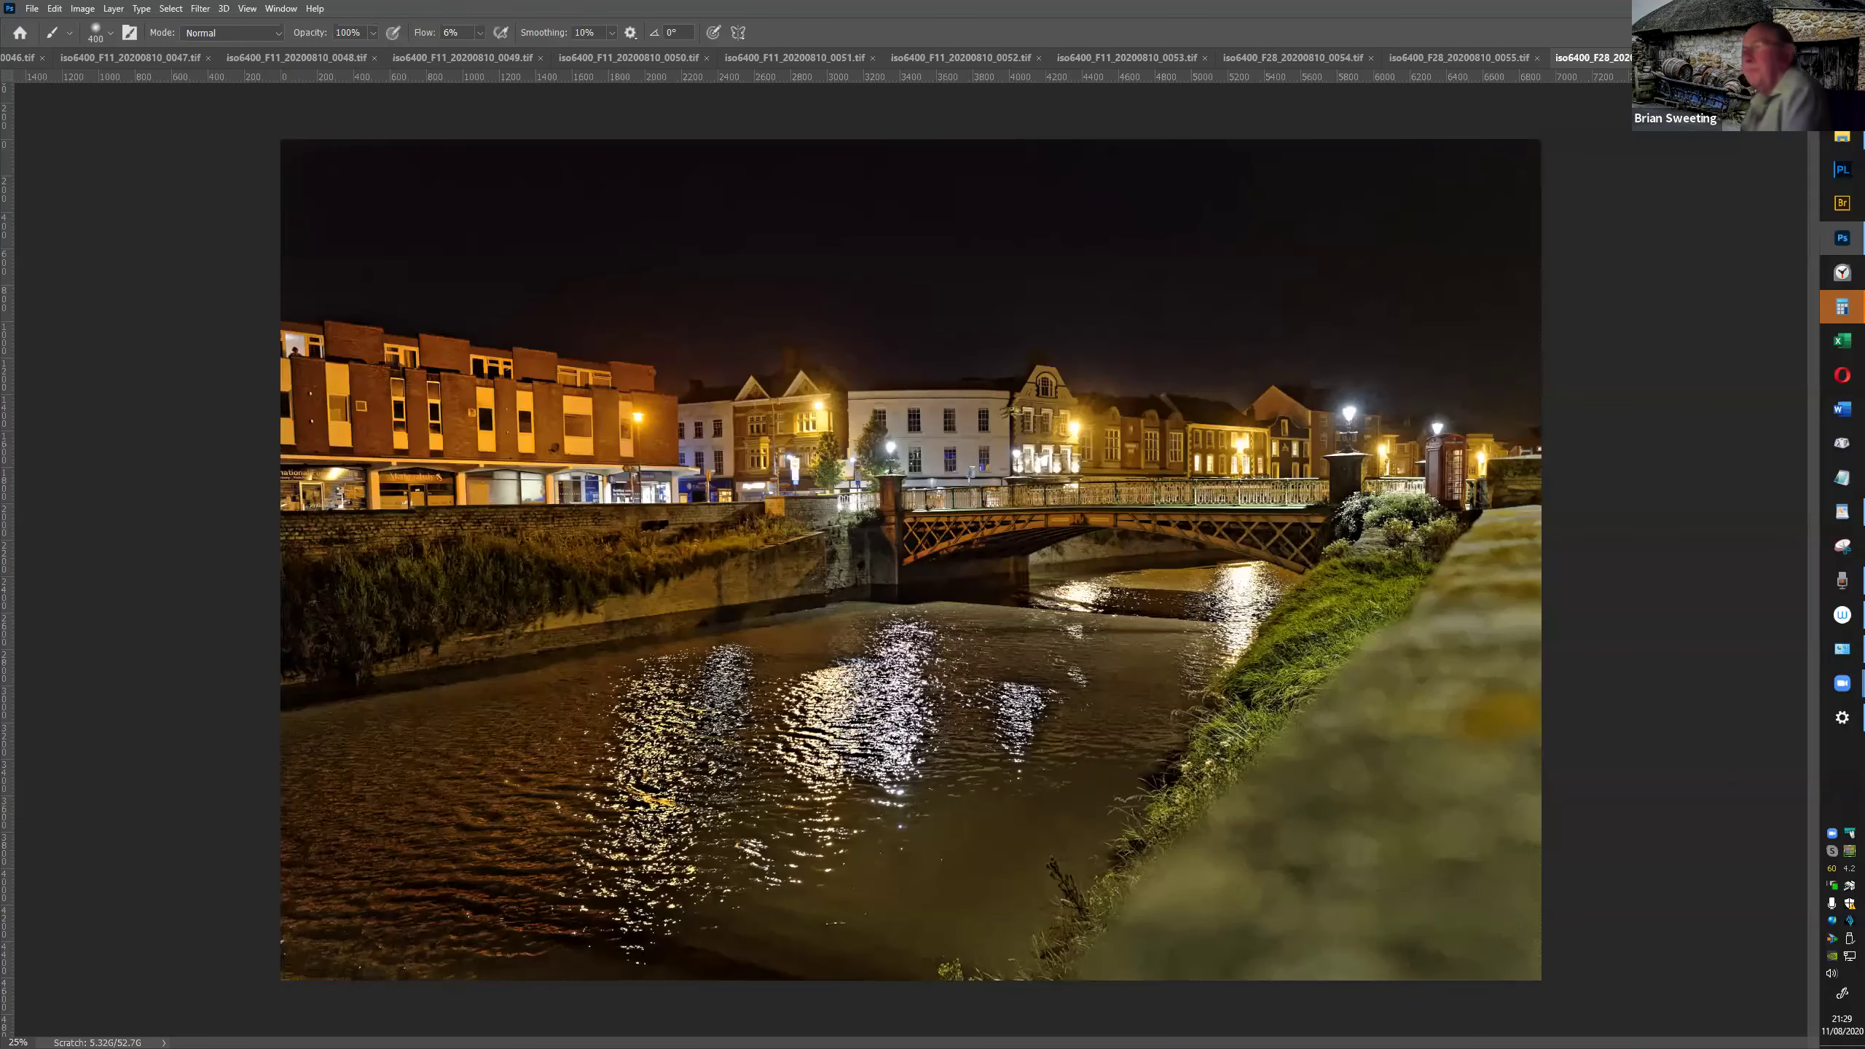
key(ctrl+w)
key(ctrl+w)
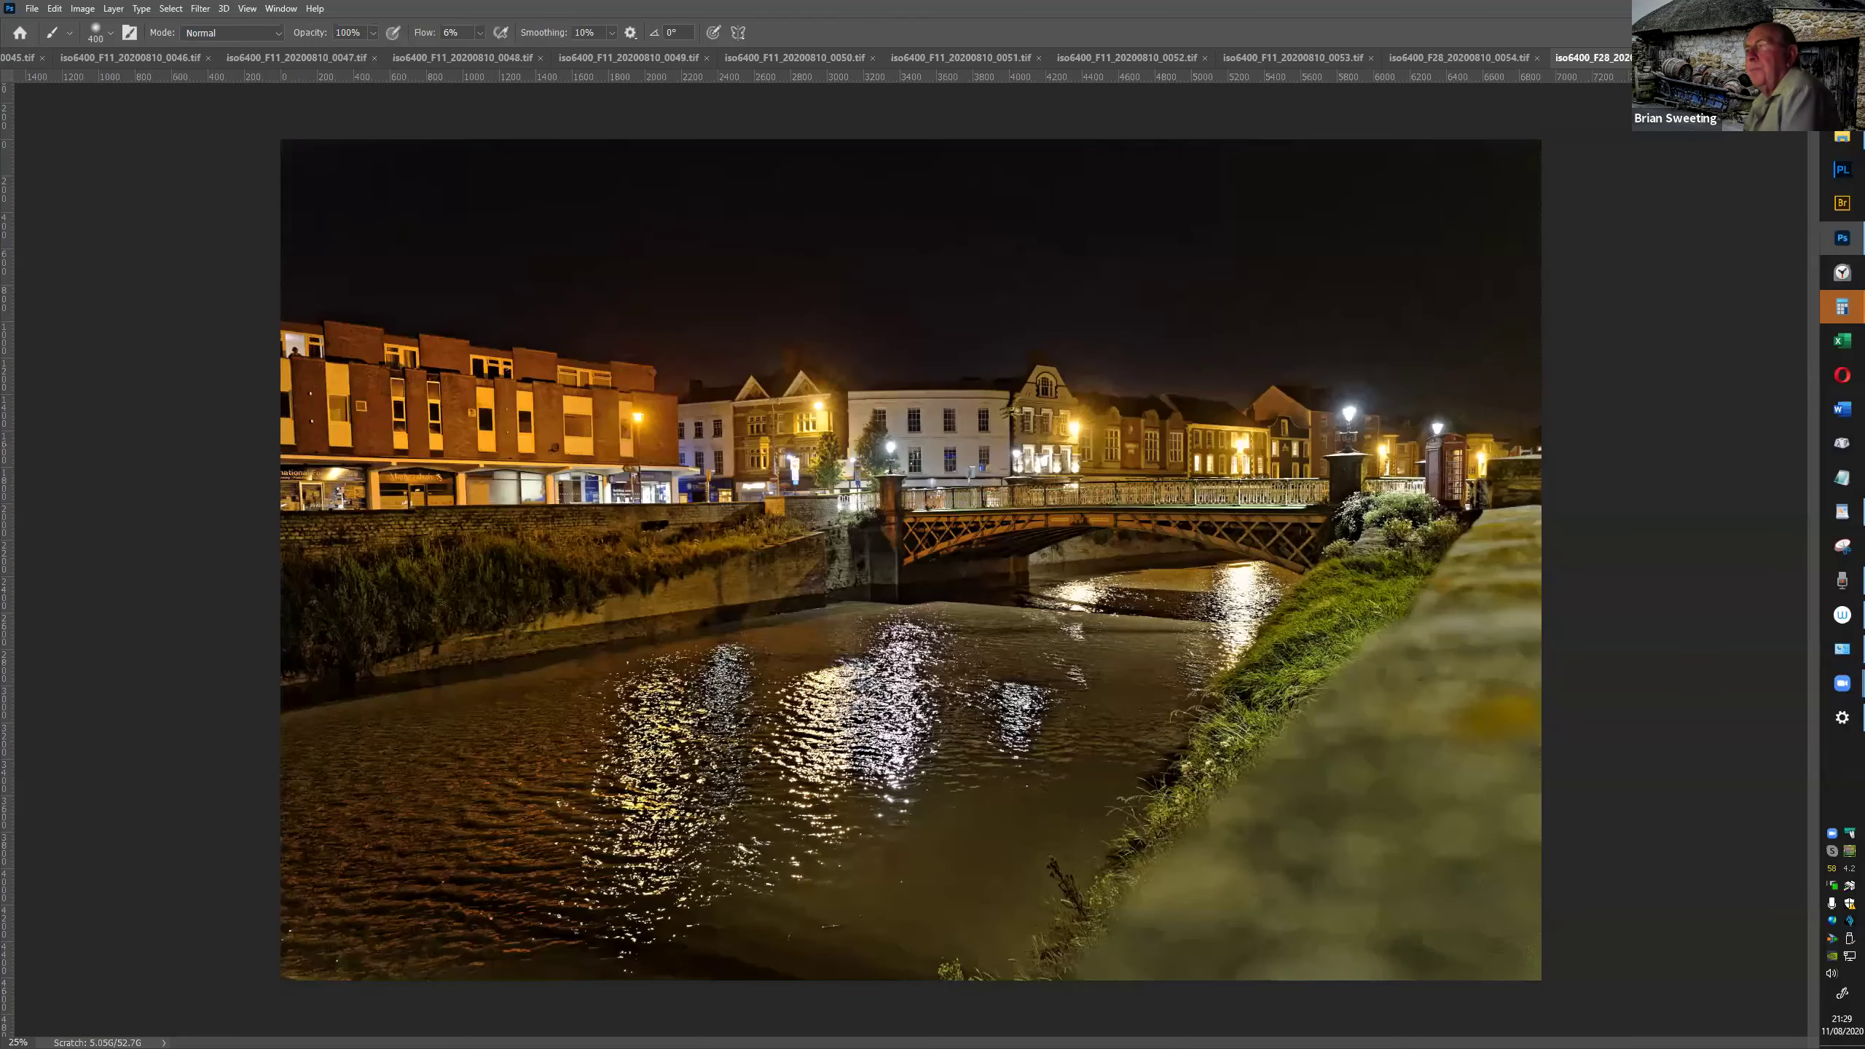
key(ctrl+w)
key(ctrl+0)
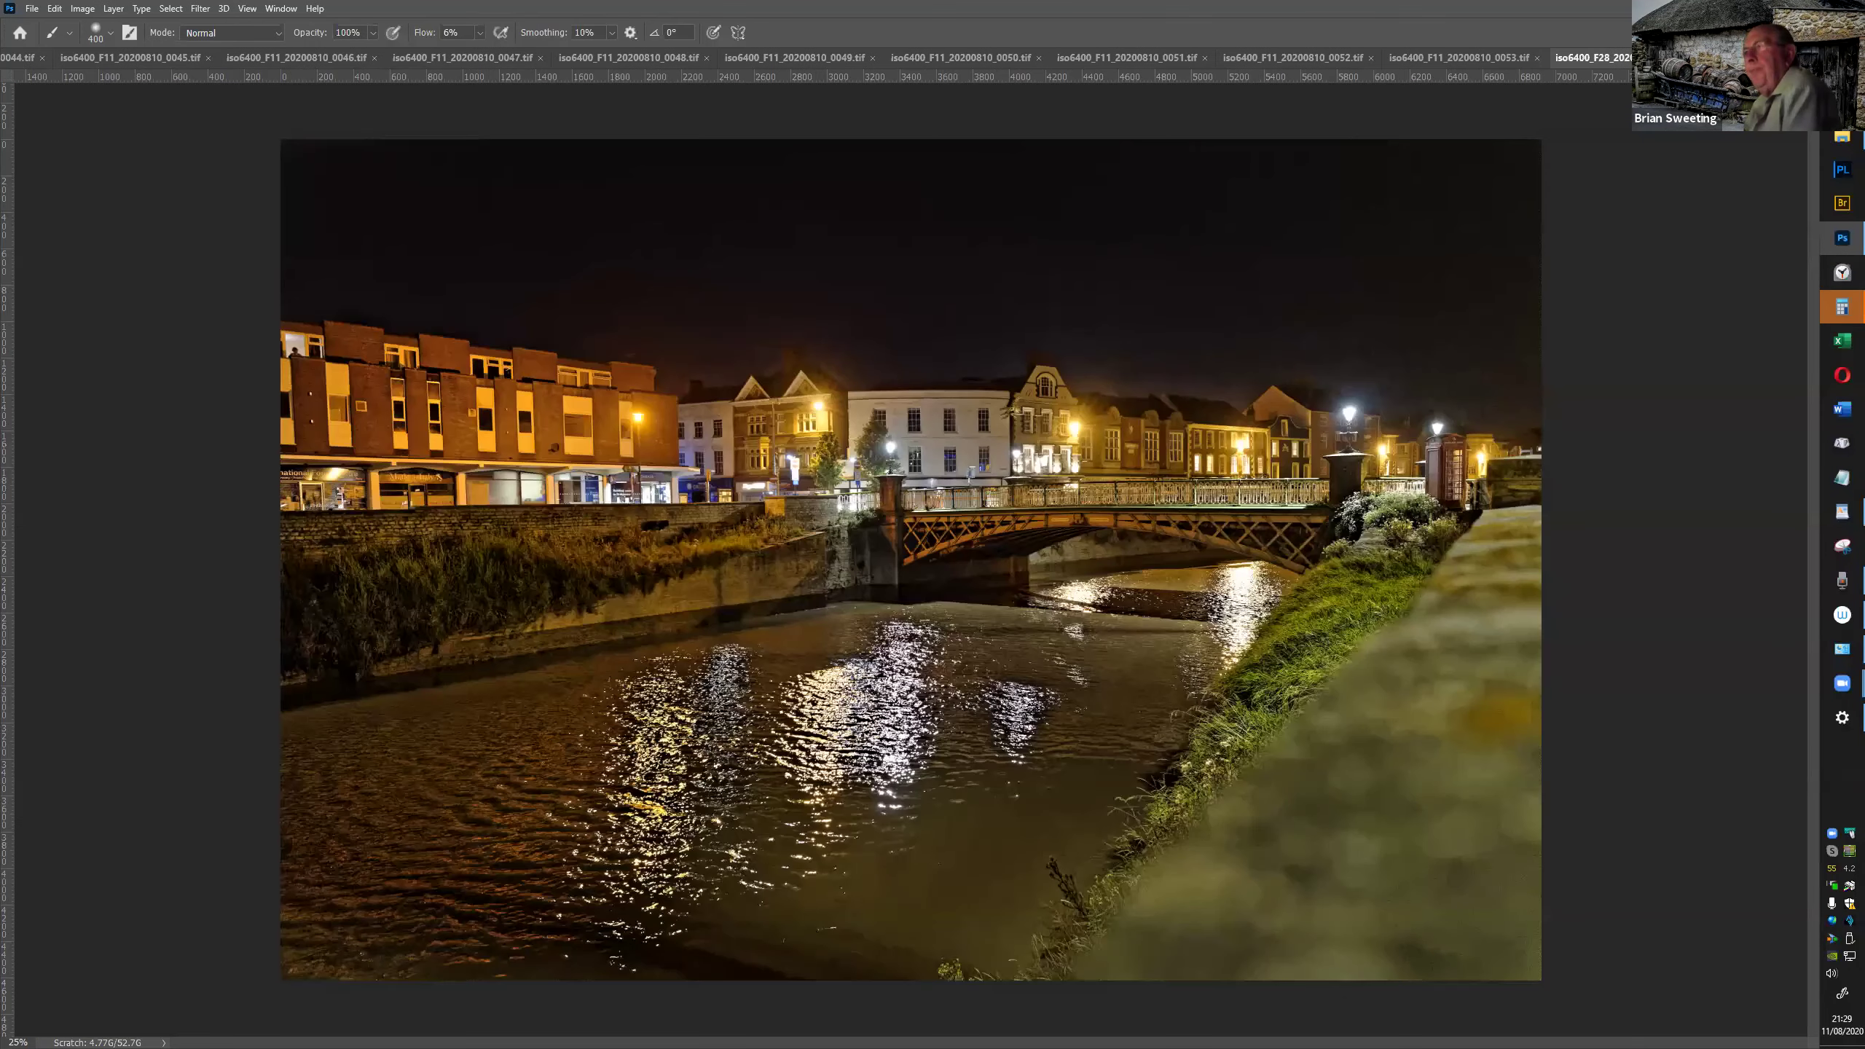
key(ctrl+w)
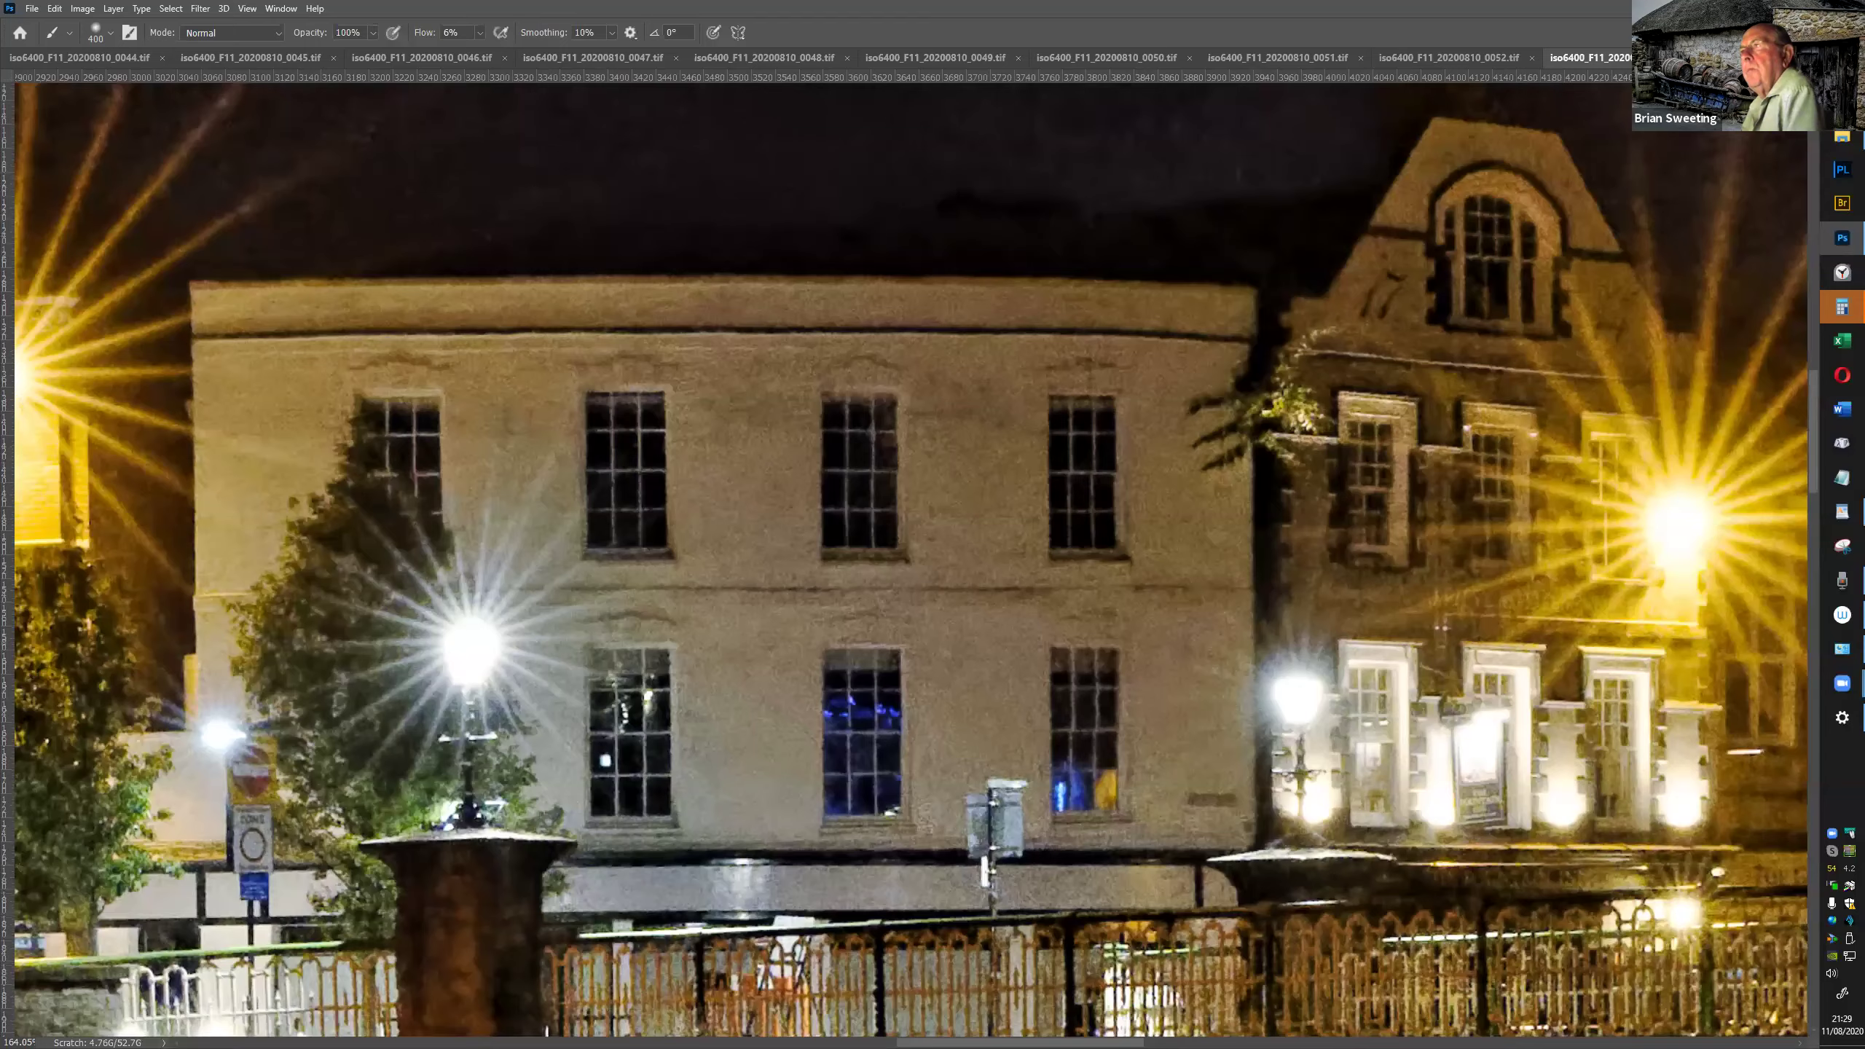
Close the iso6400_F11 images from 0053 back to 0051, leaving 0044 to 0050 open
key(ctrl+0)
key(ctrl+w)
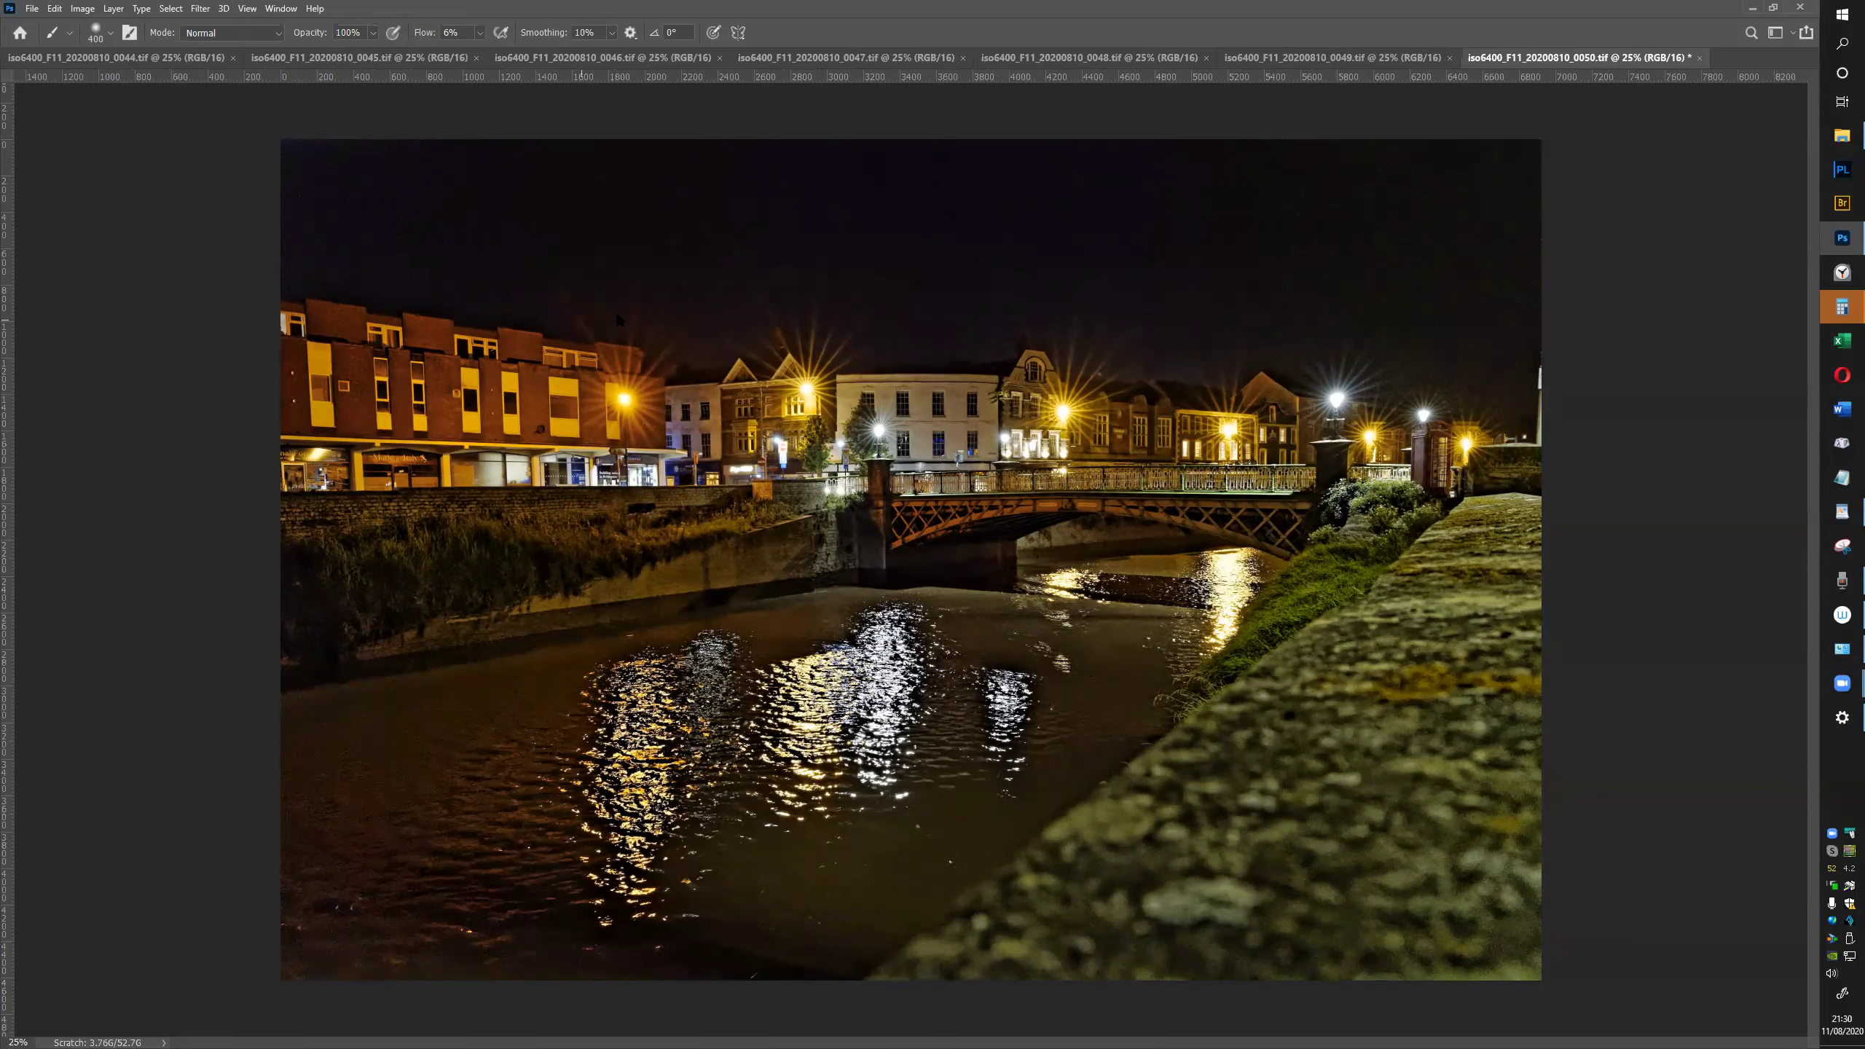
click(32, 9)
mouse_move(42, 163)
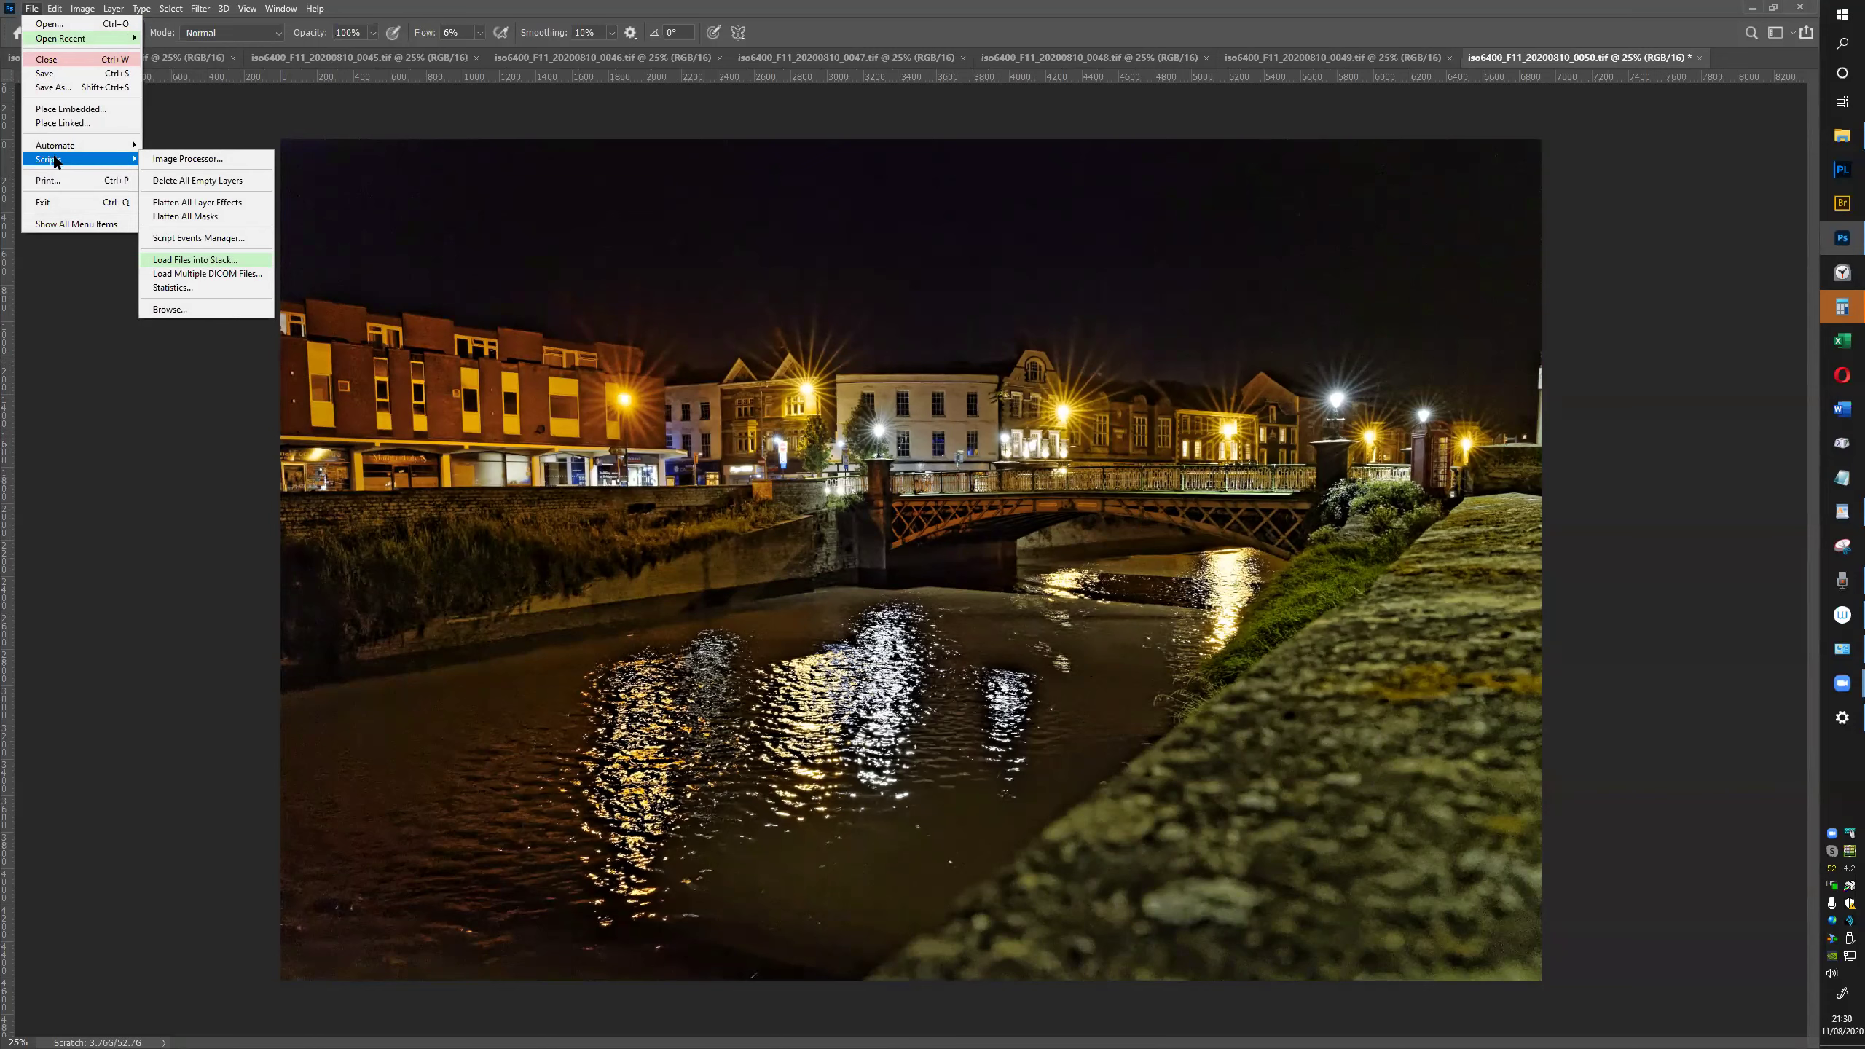
click(217, 260)
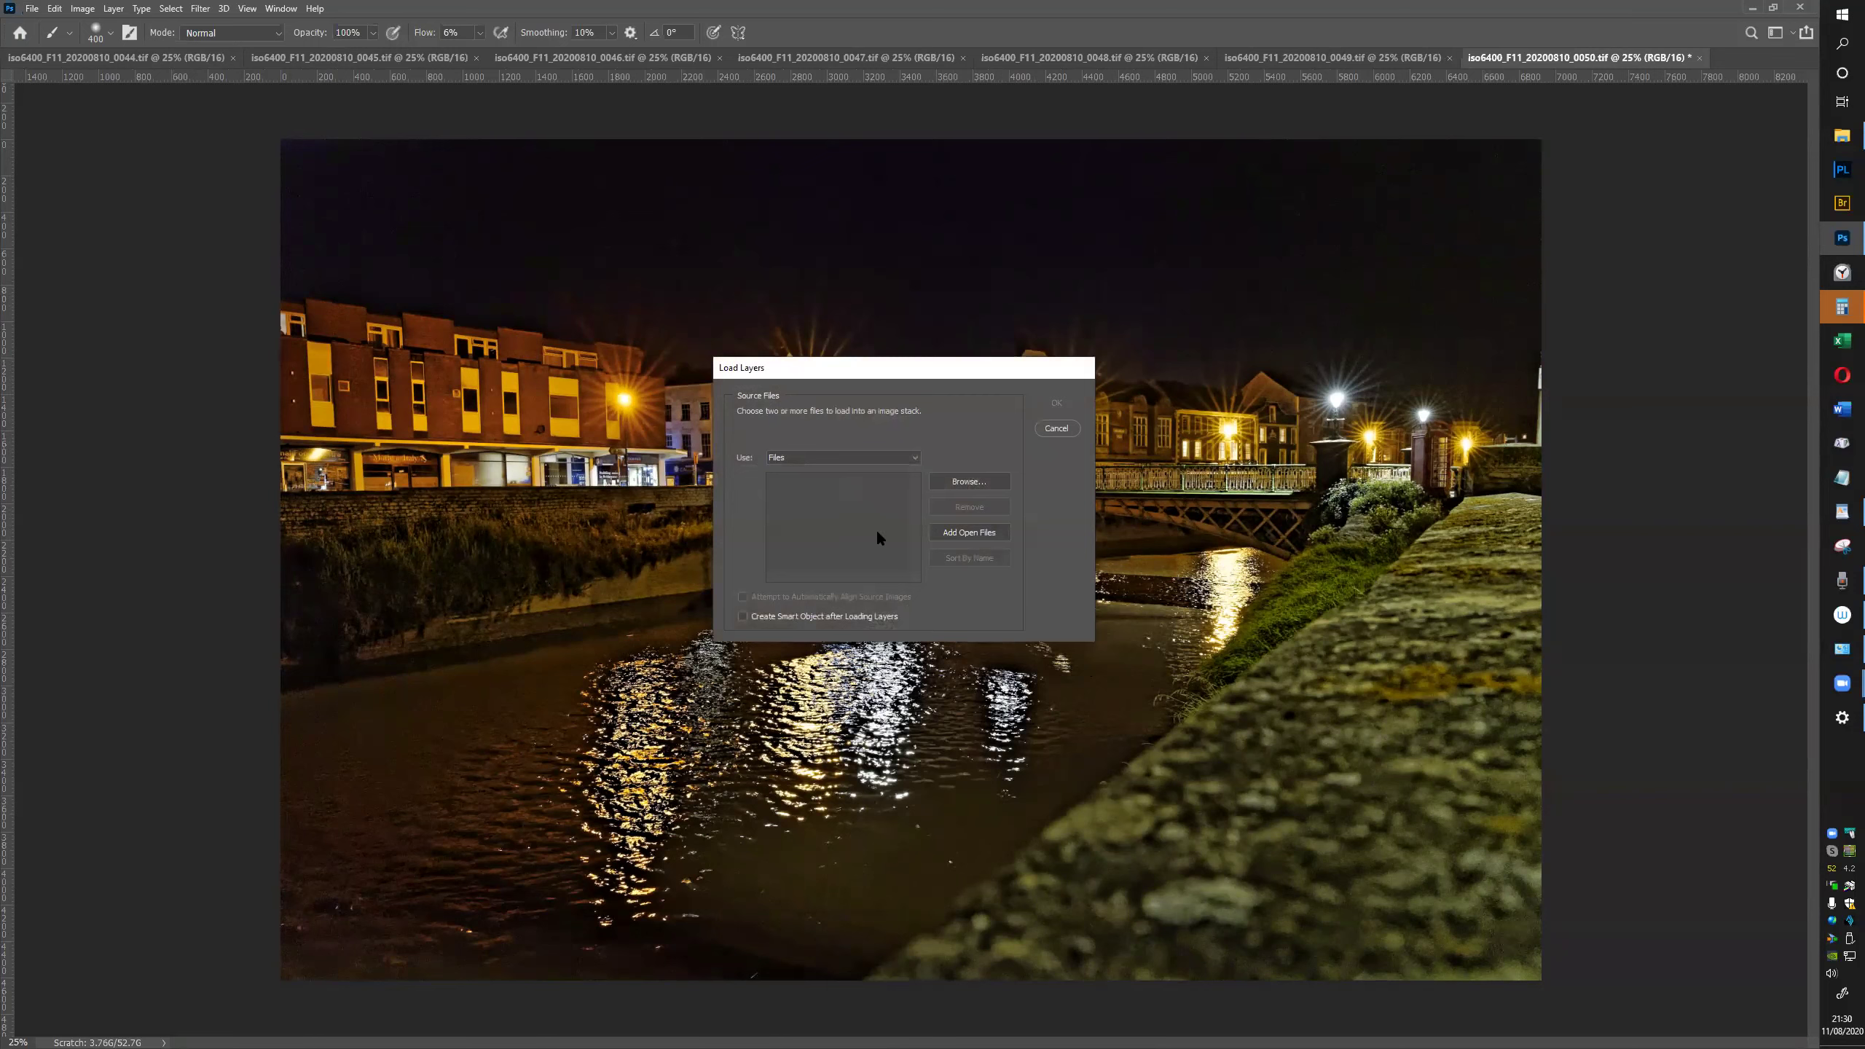
click(993, 534)
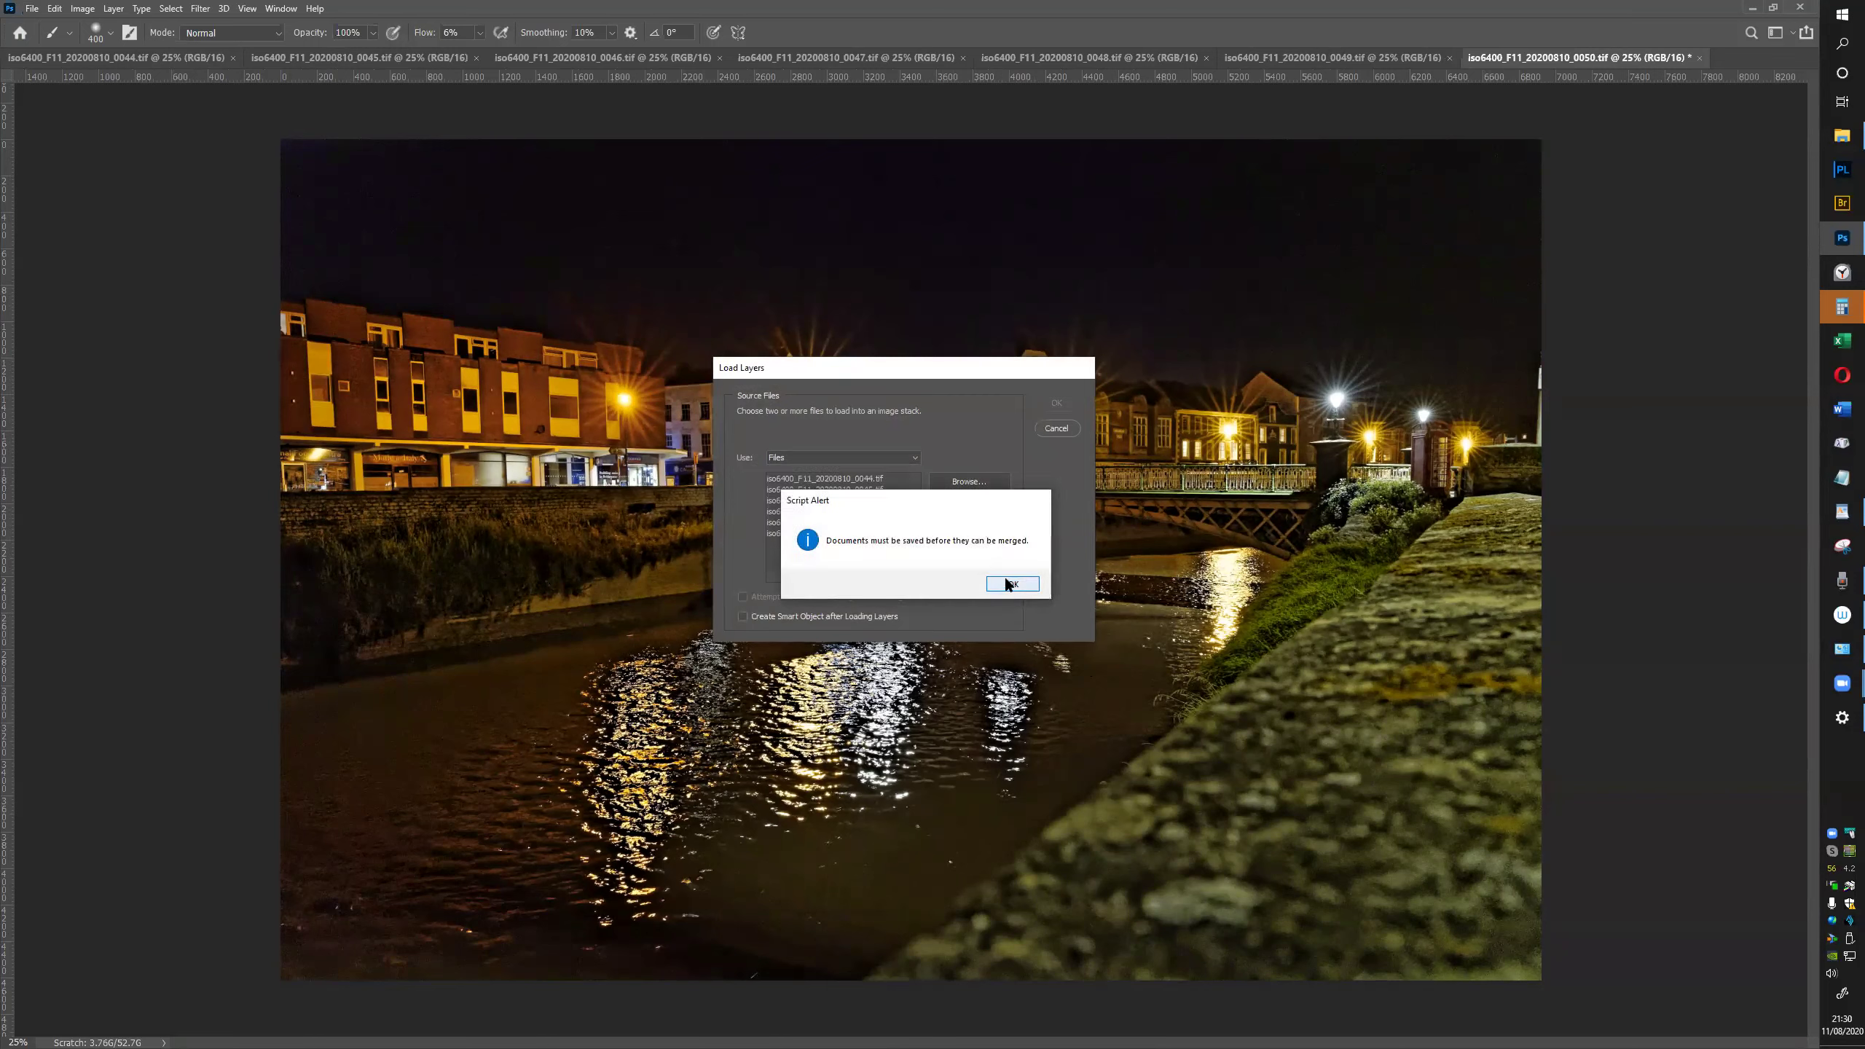
click(1005, 584)
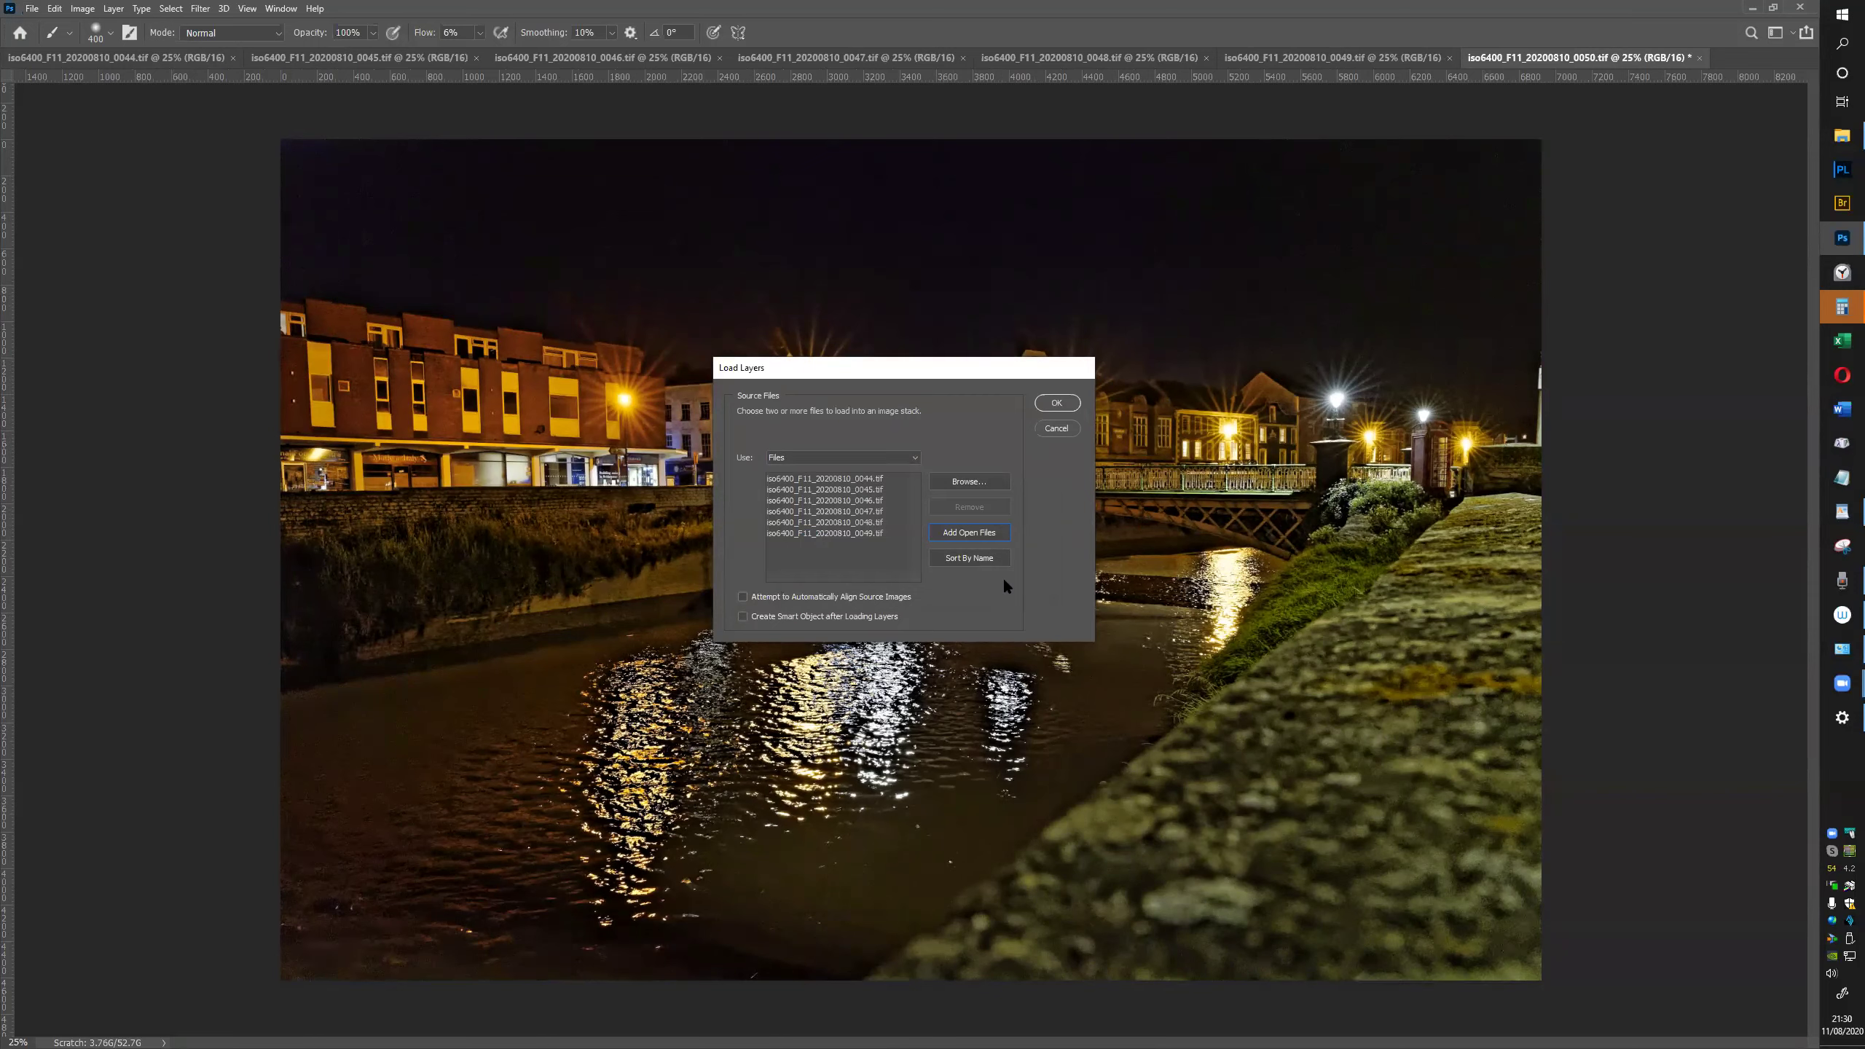
click(1061, 426)
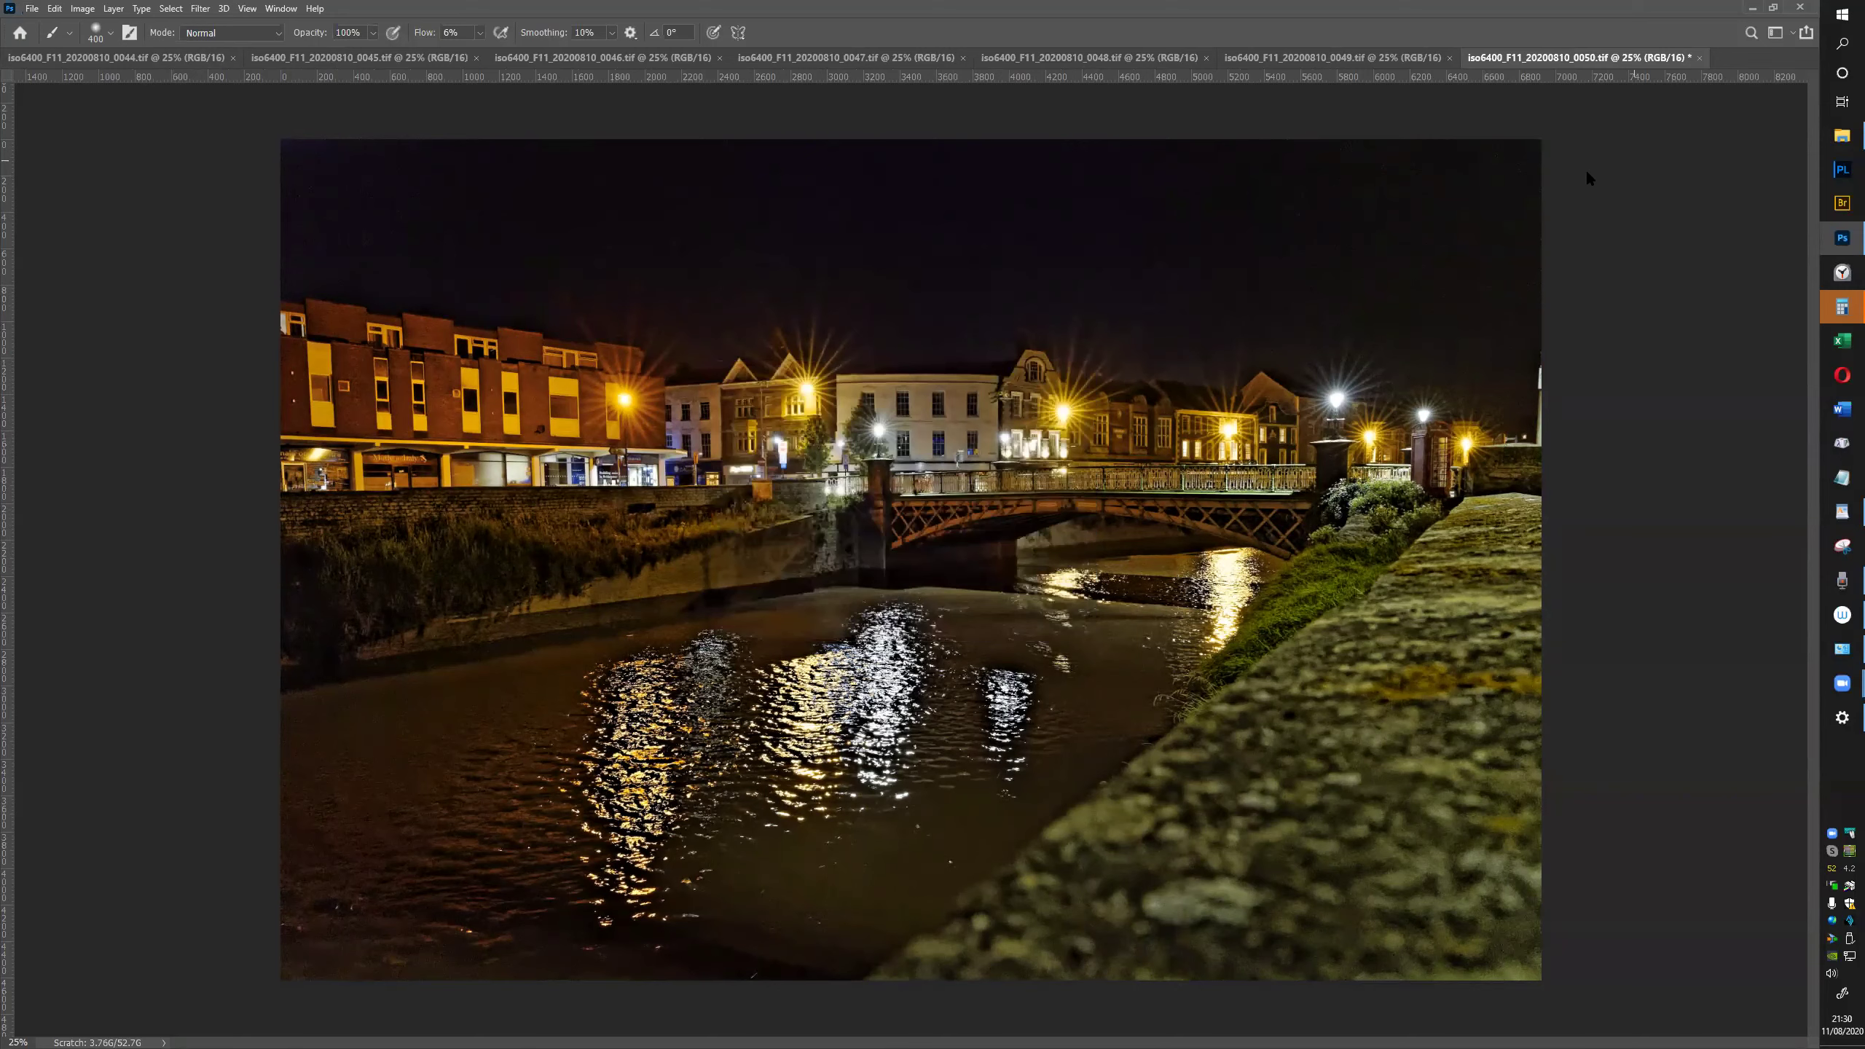
Check the open iso6400_F11 images from 0044 to 0050 for unsaved changes and save iso6400_F11_20200810_0050.tif
click(139, 58)
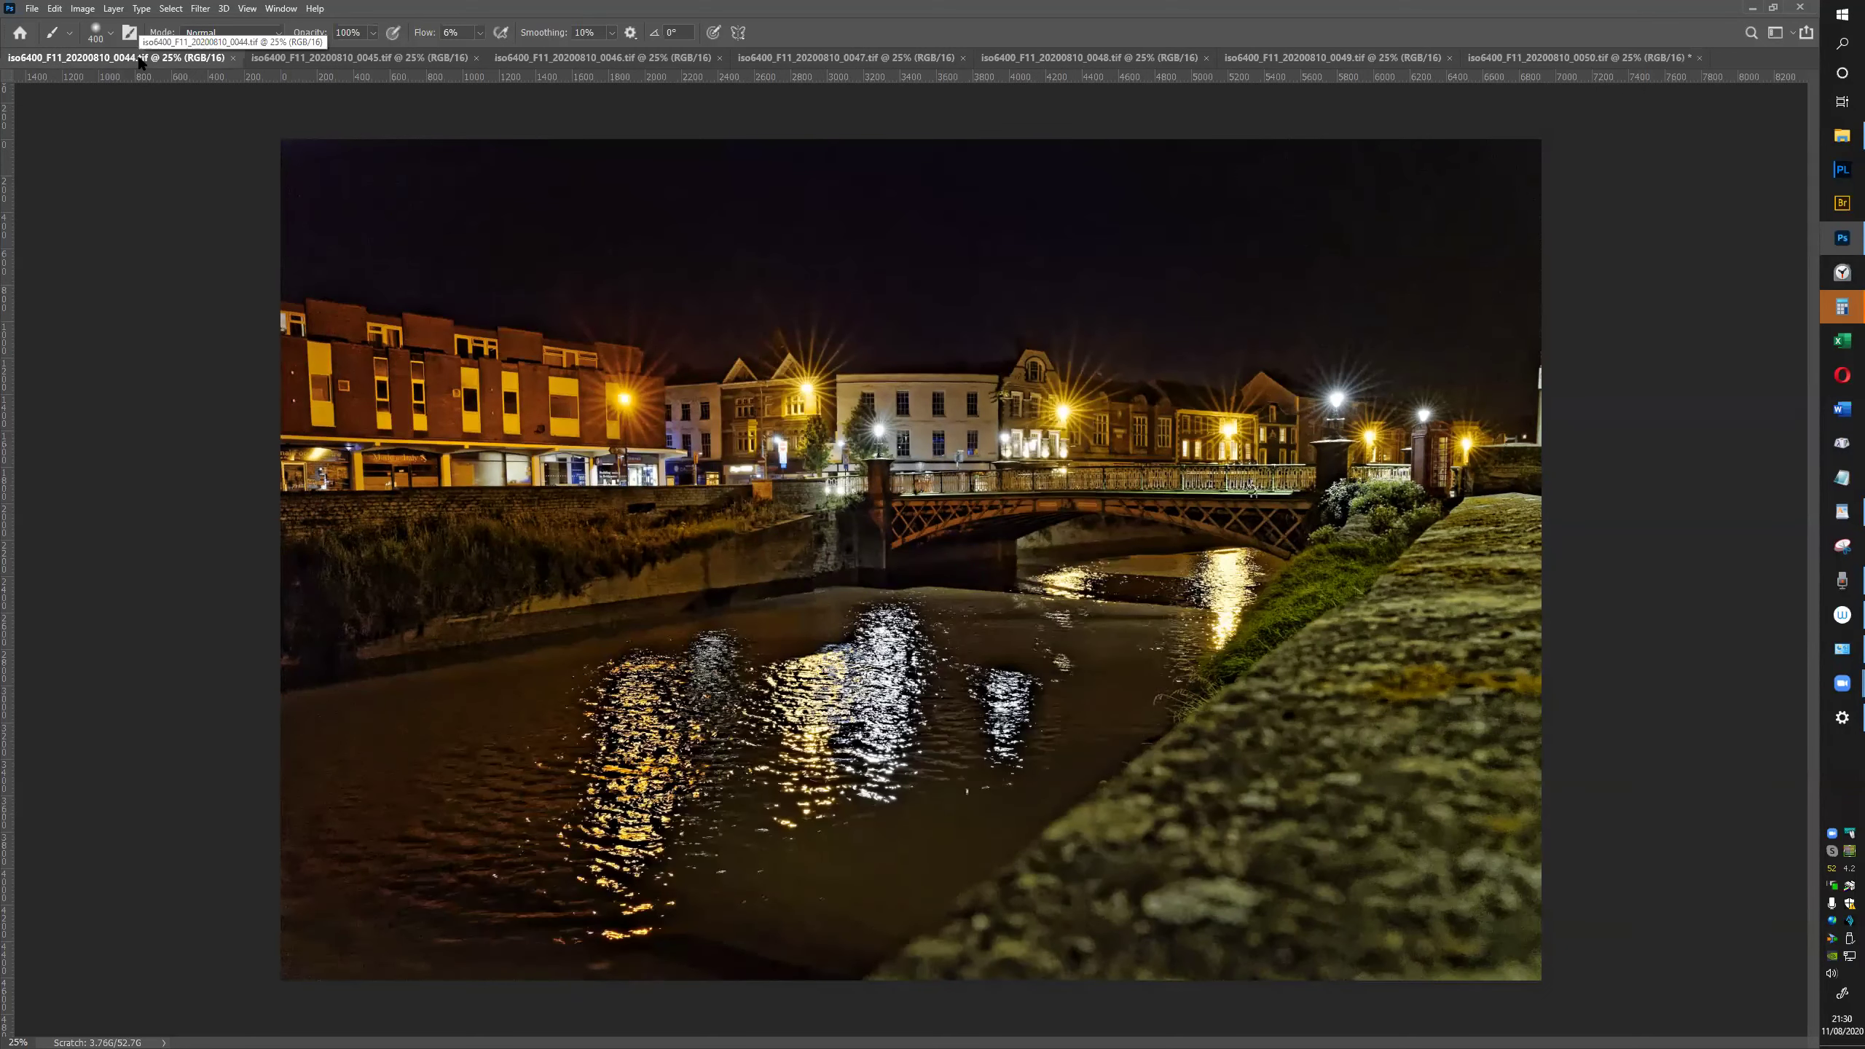
click(279, 59)
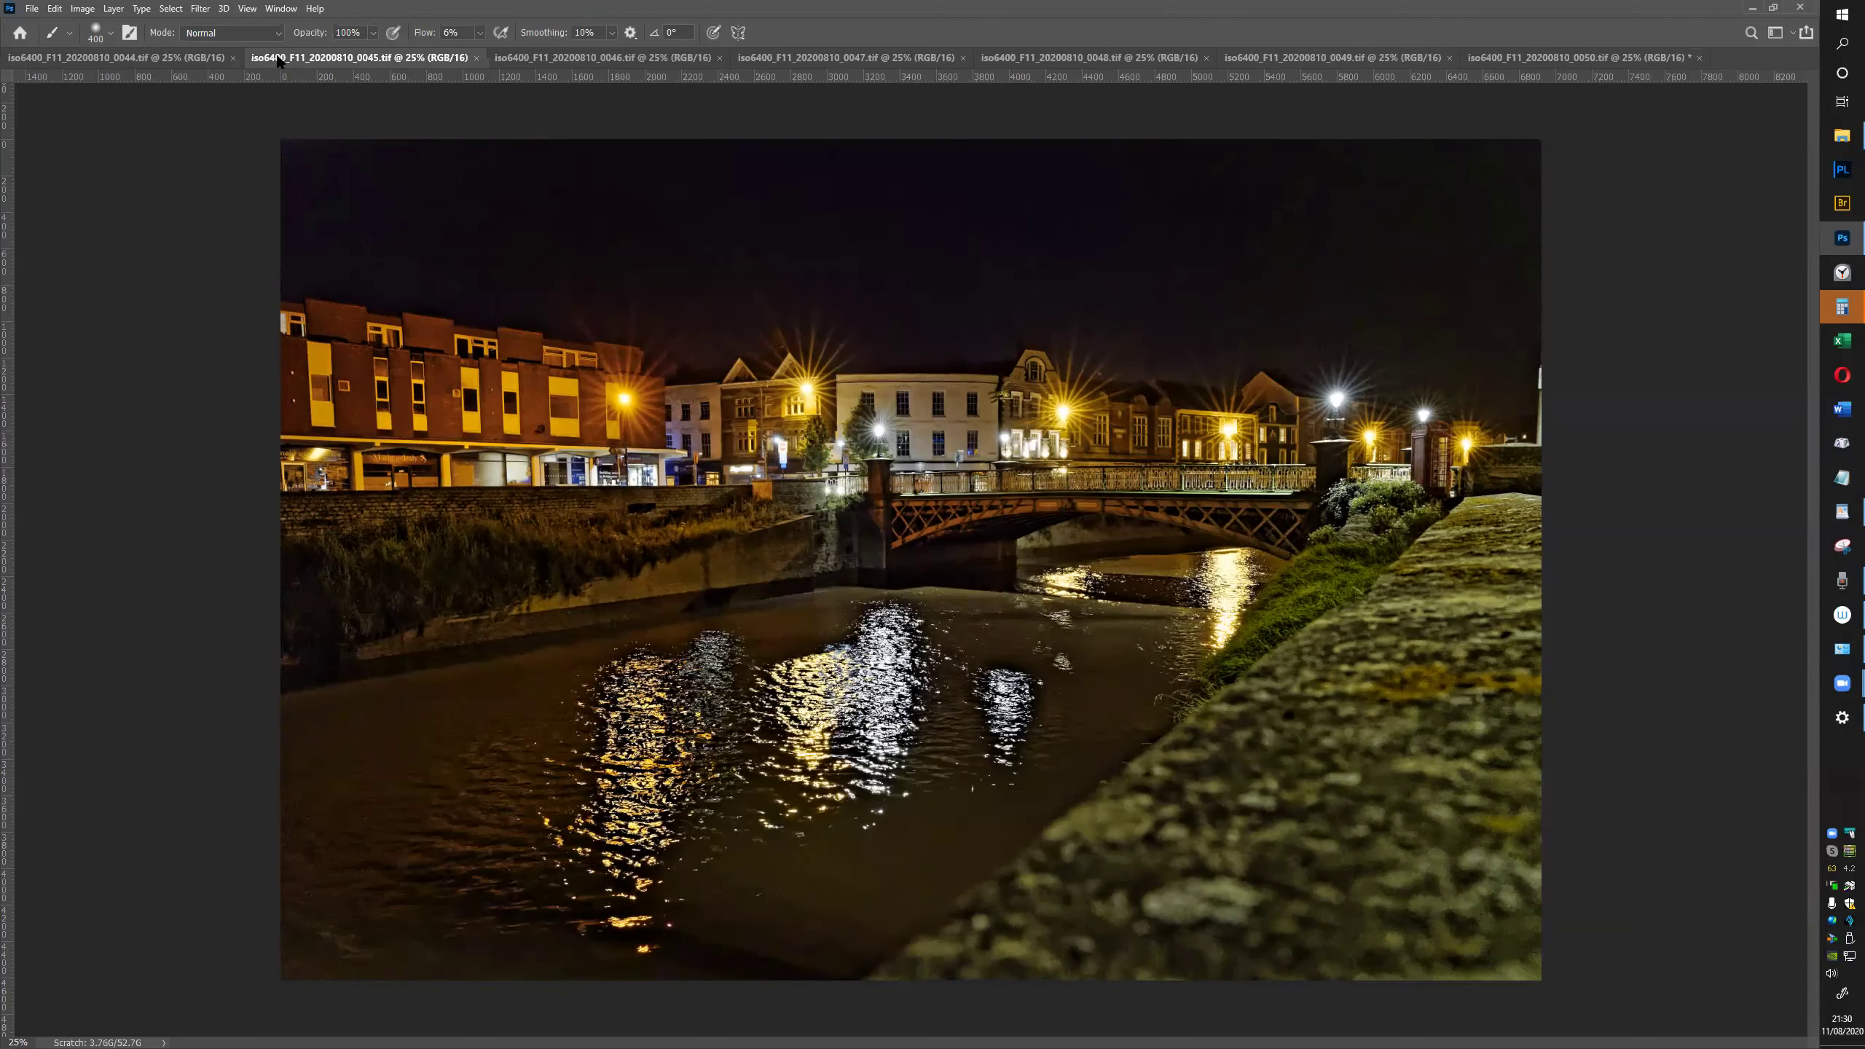
click(574, 59)
click(817, 61)
click(1102, 59)
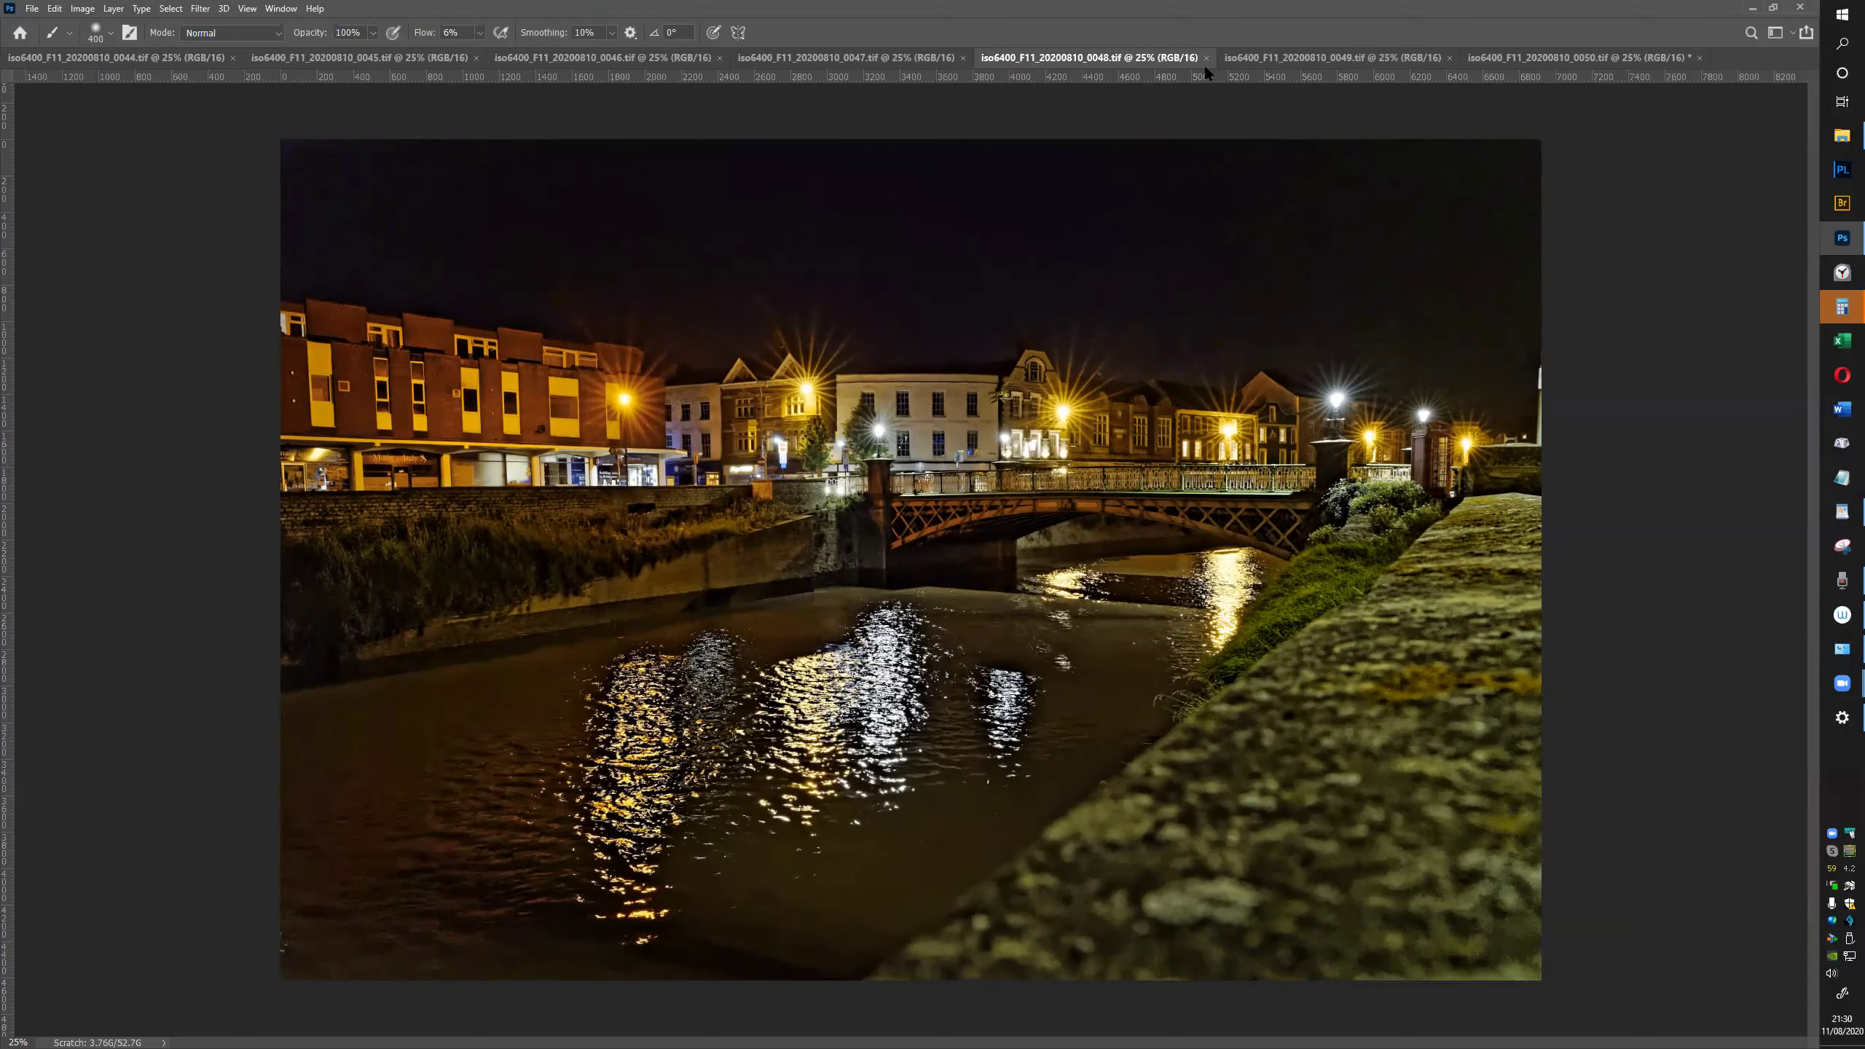
click(1294, 59)
click(1543, 58)
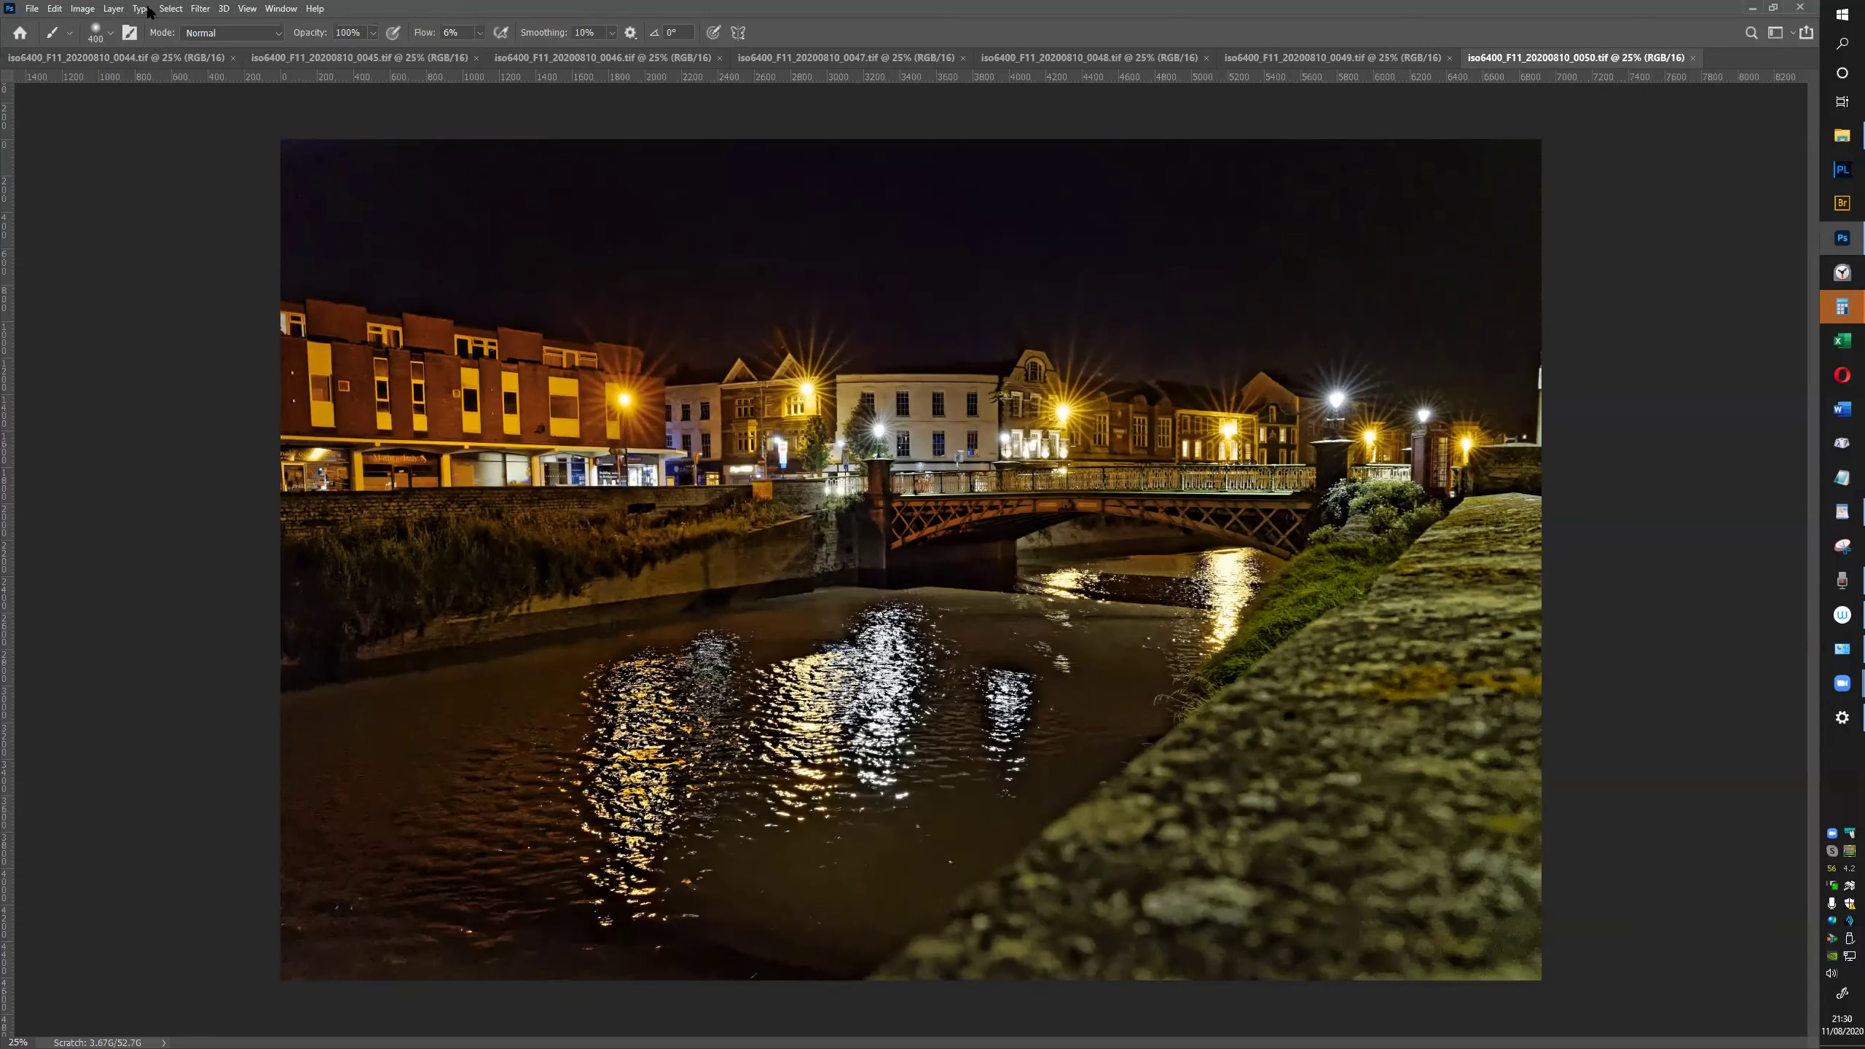
Load all the open iso6400_F11 images into a stack, automatically aligning the source images and creating a smart object
click(31, 9)
mouse_move(107, 165)
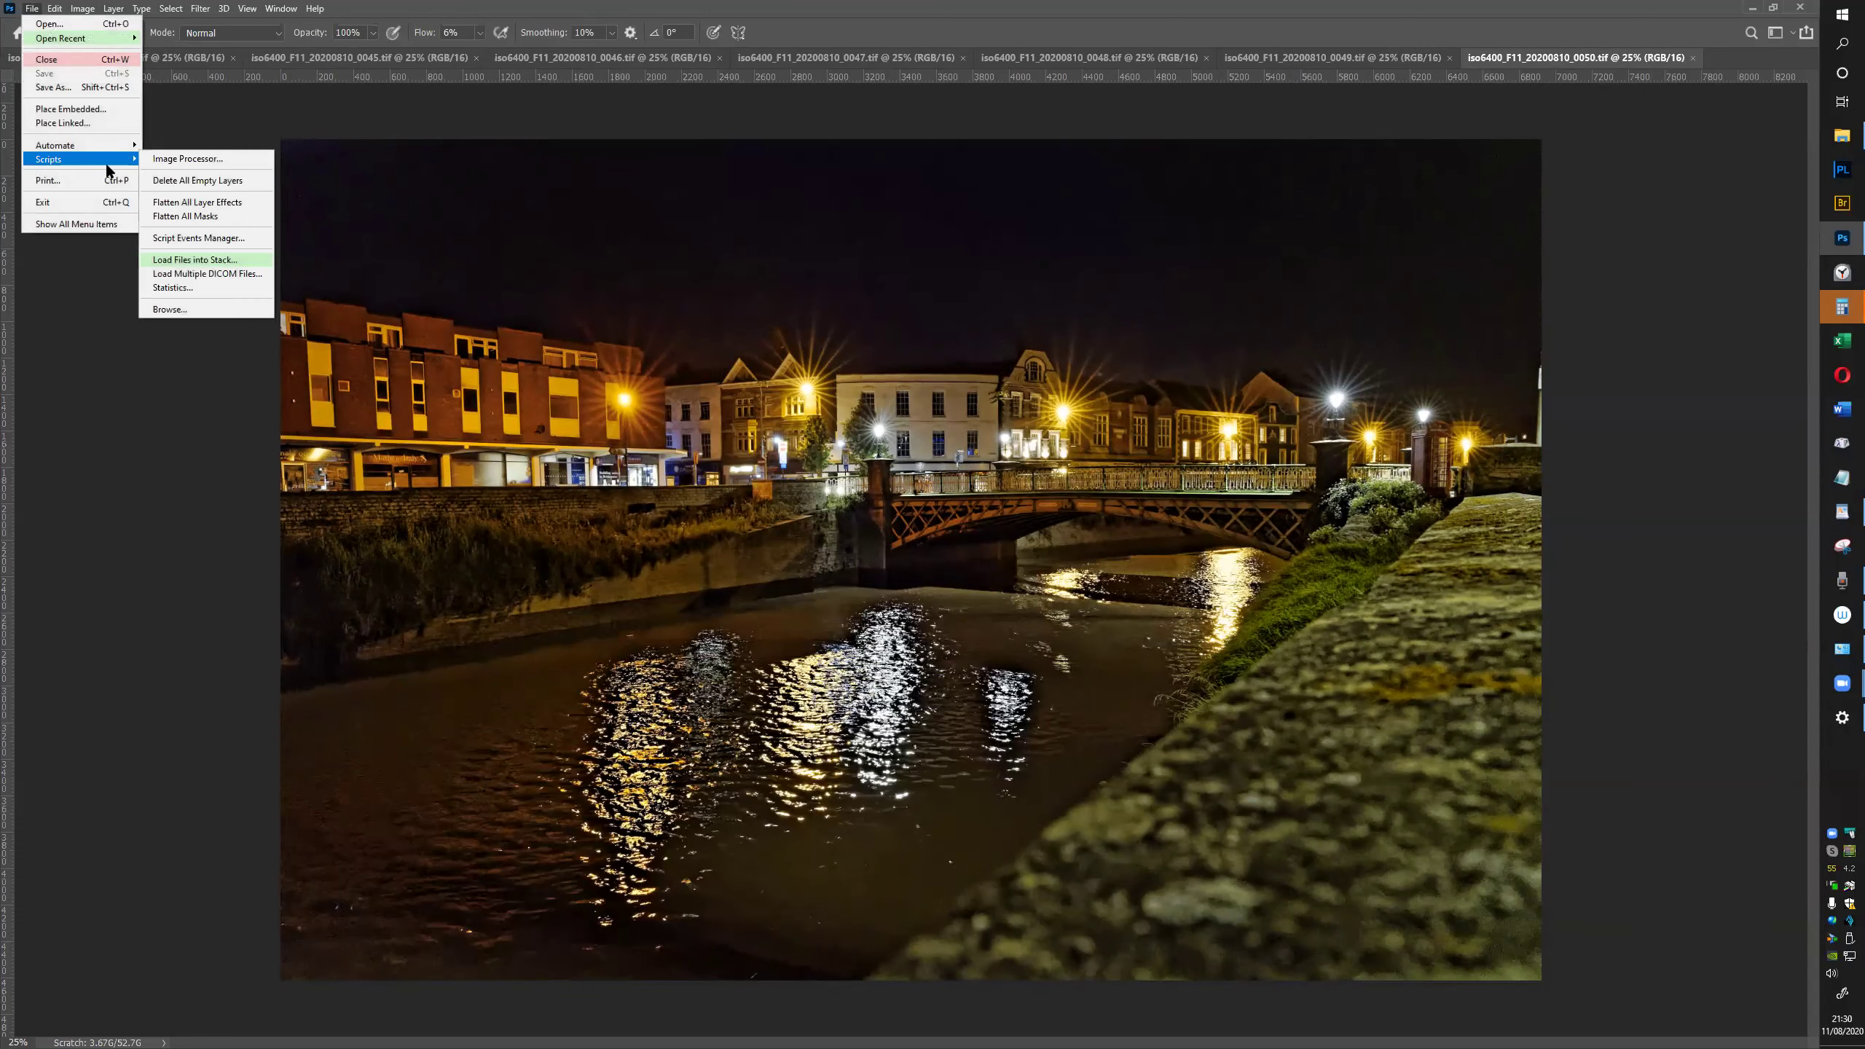
click(205, 260)
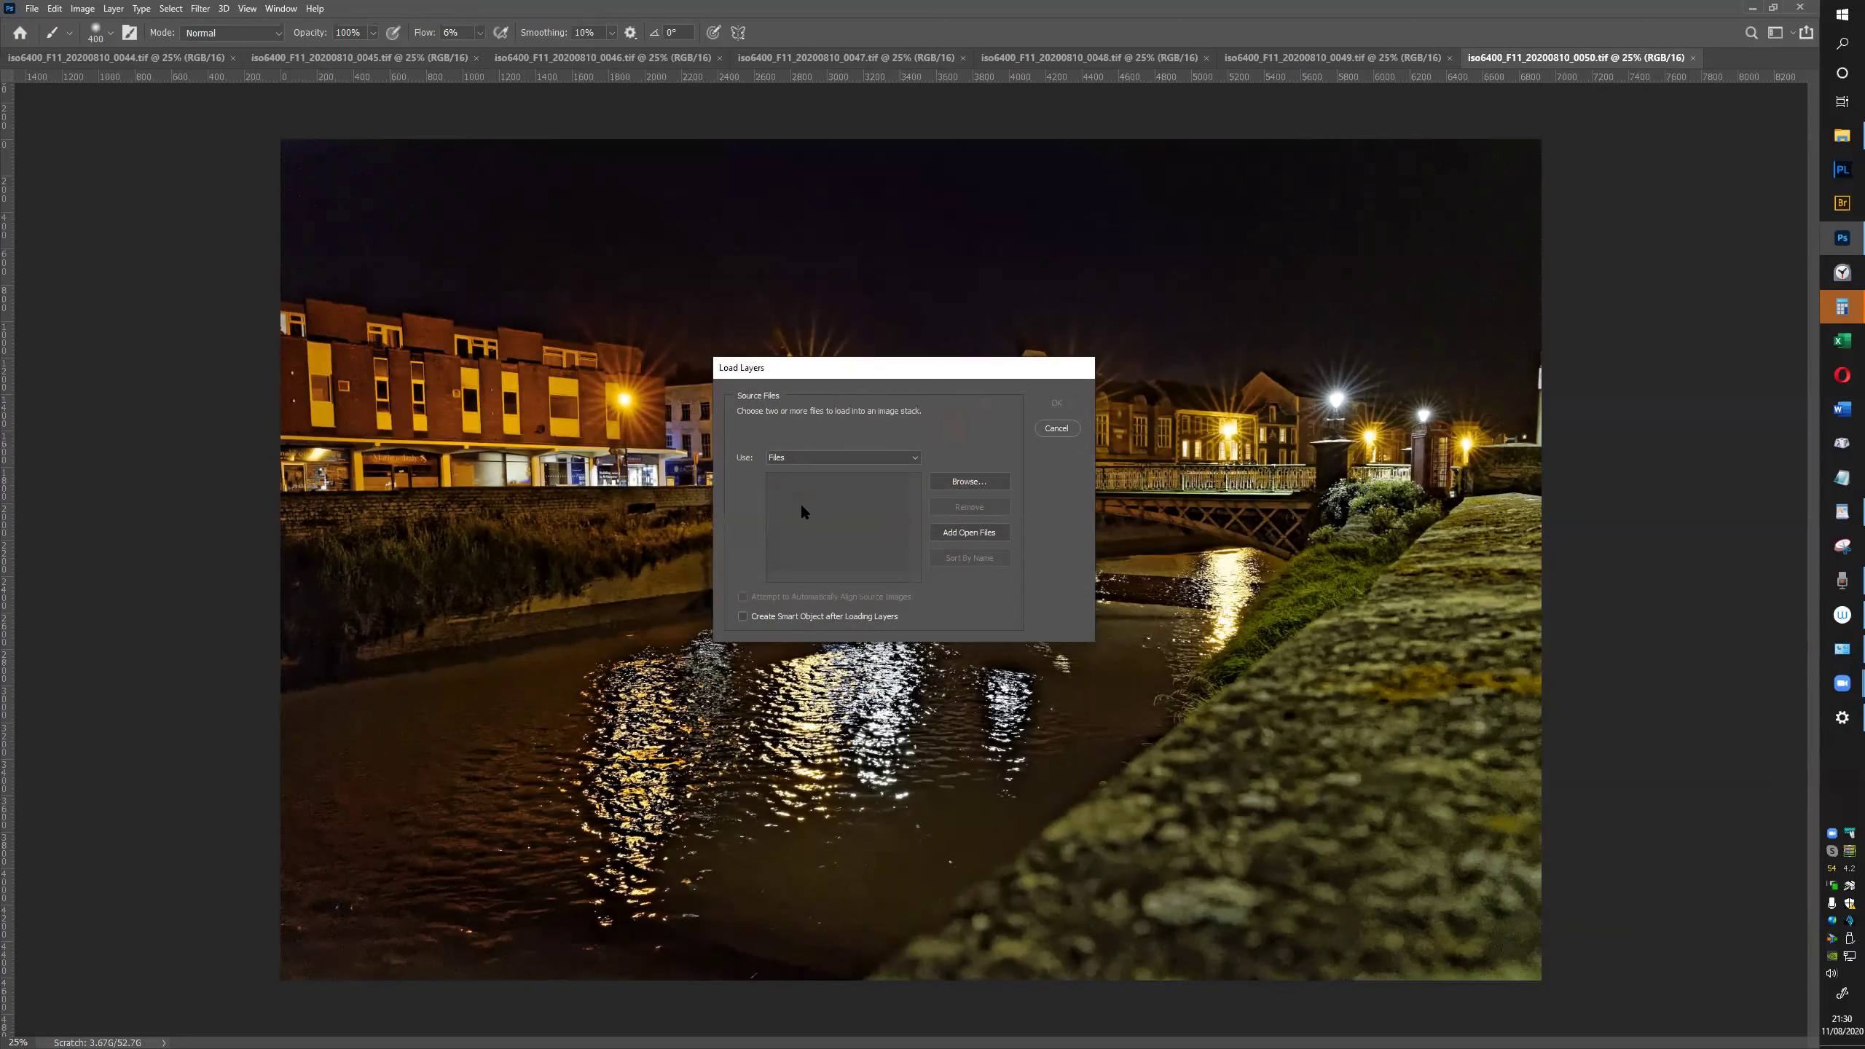
click(963, 543)
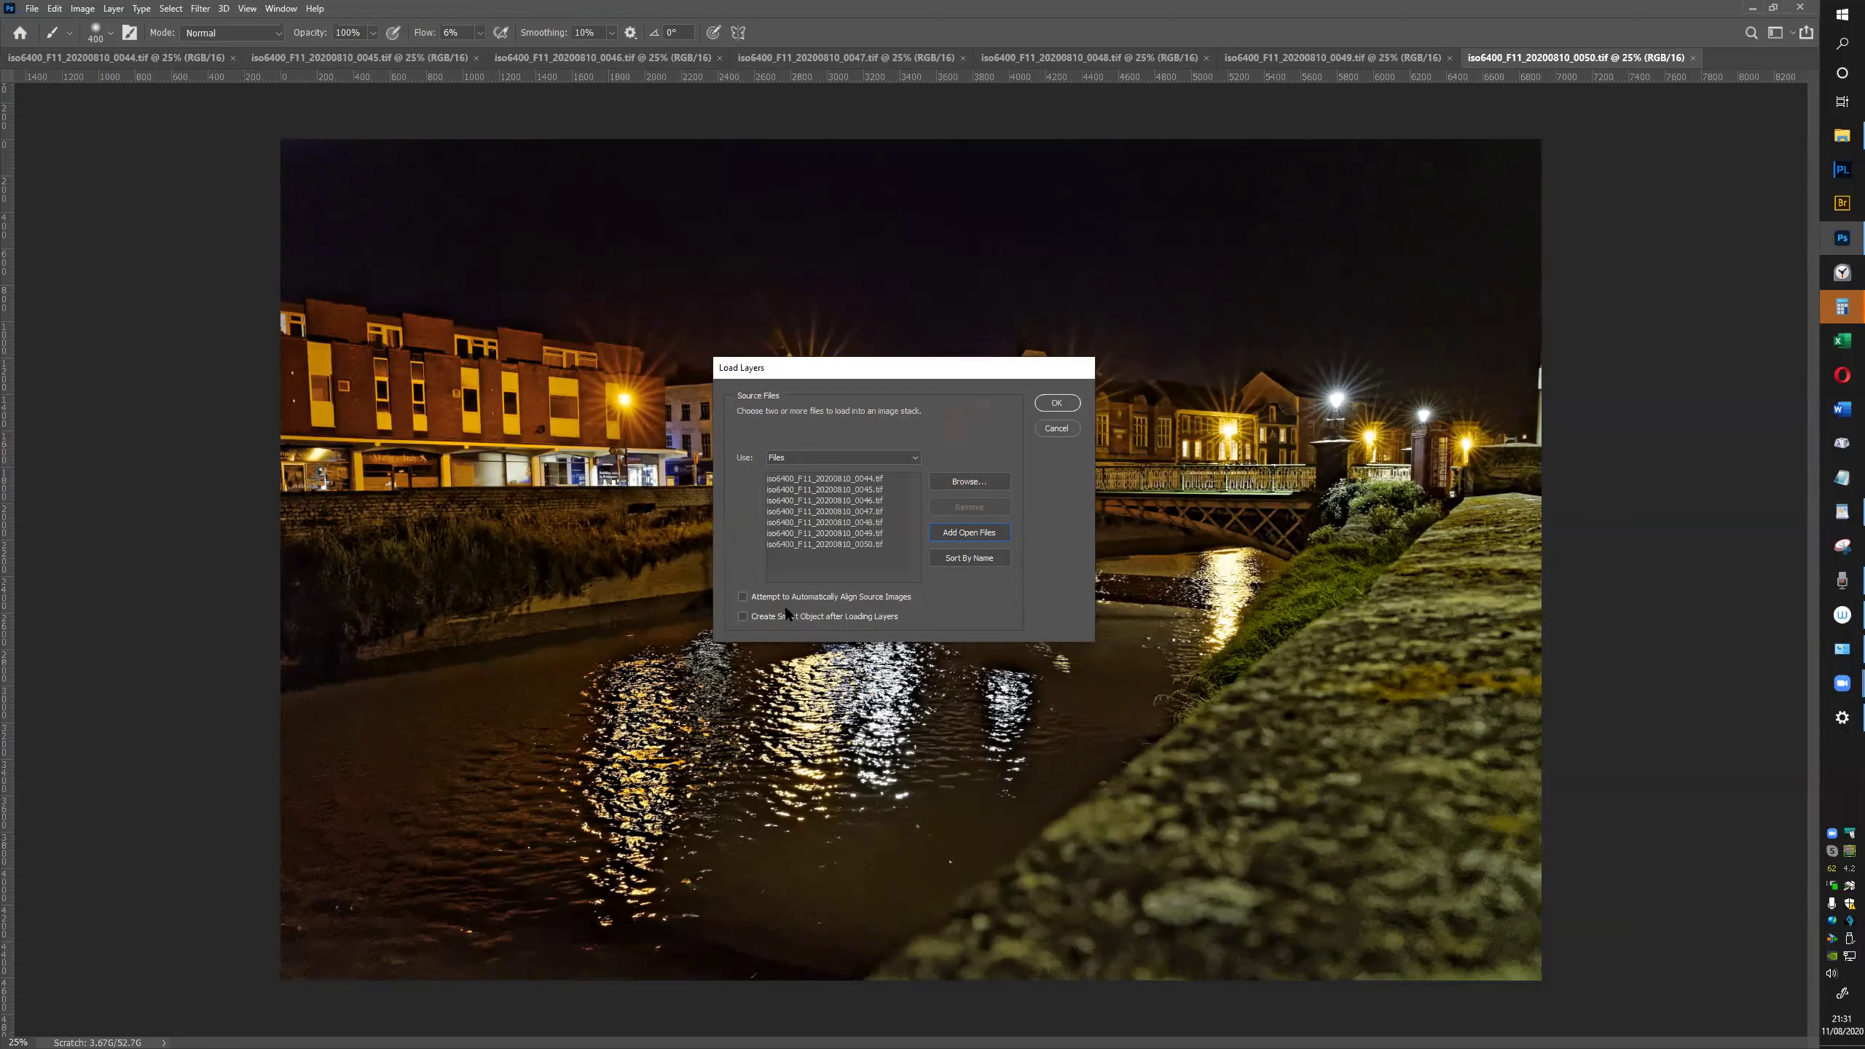
click(742, 597)
click(1058, 403)
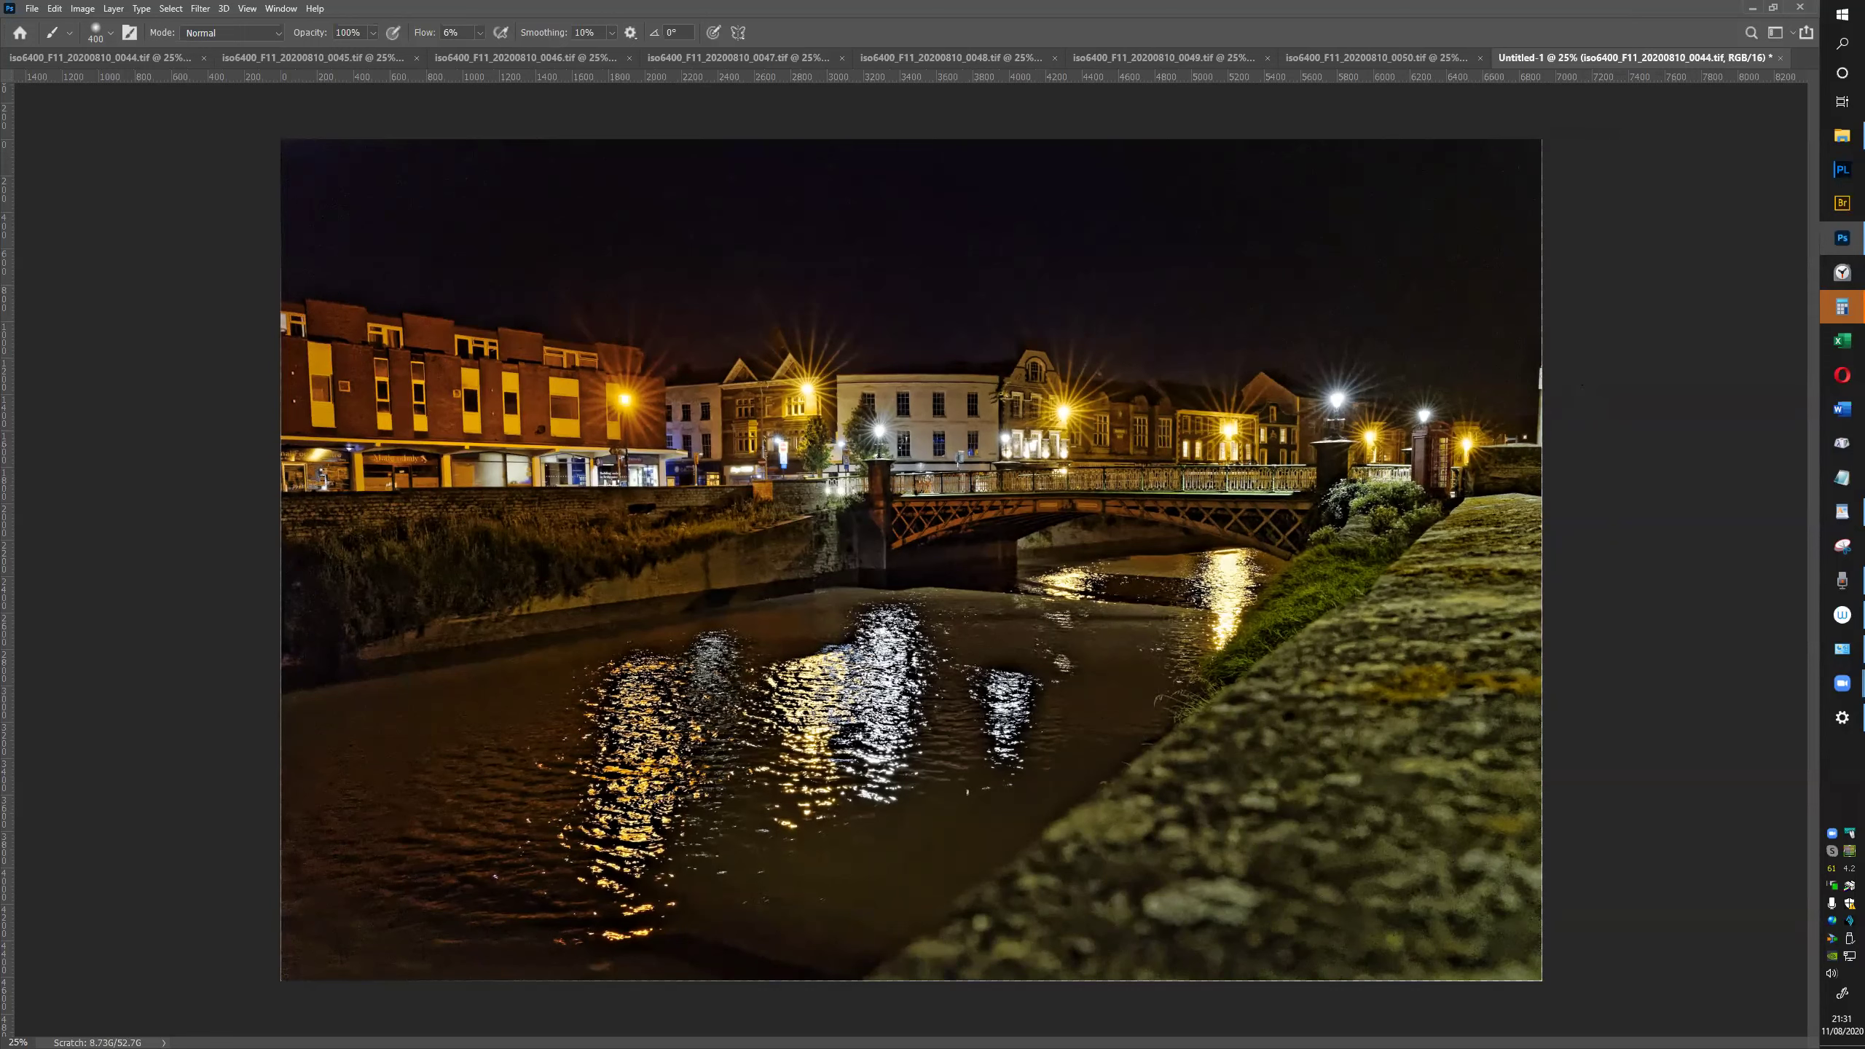
Display the layers beside the stacked image and set the smart object's stack mode to Mean
key(F7)
drag(1577, 278, 1657, 142)
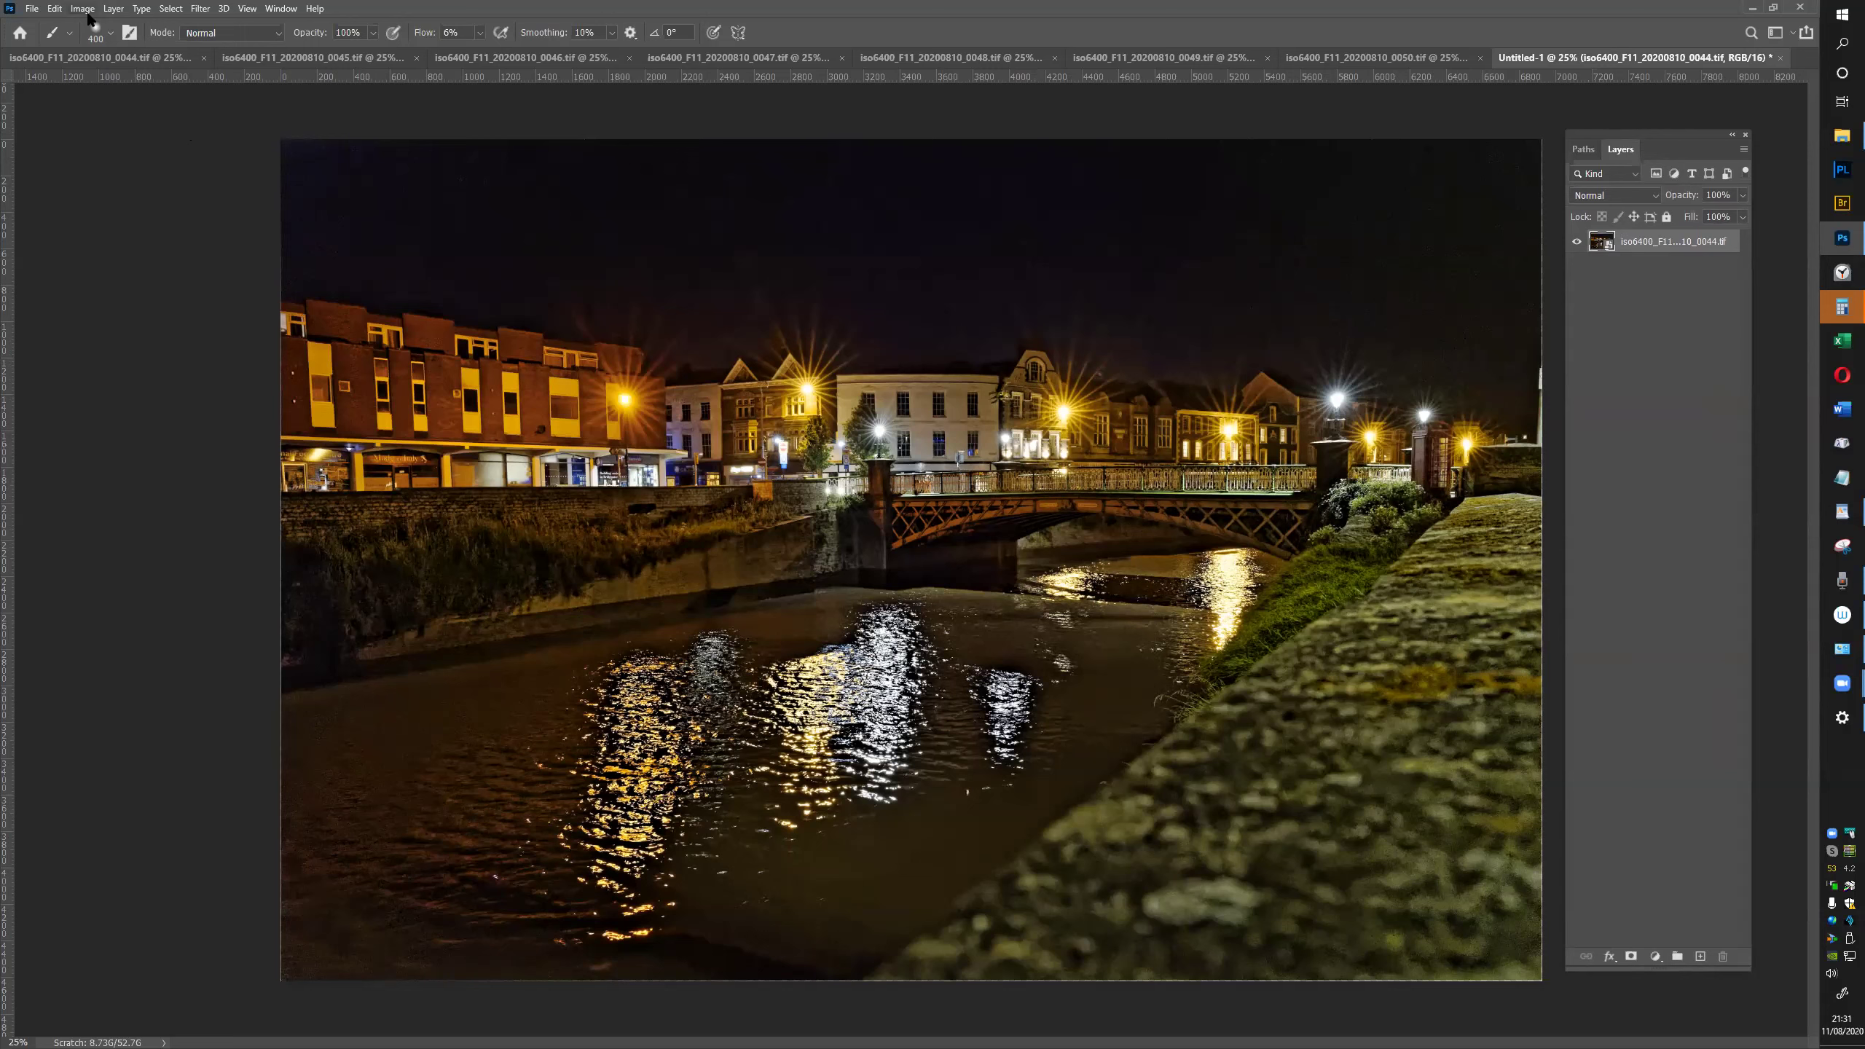
click(113, 11)
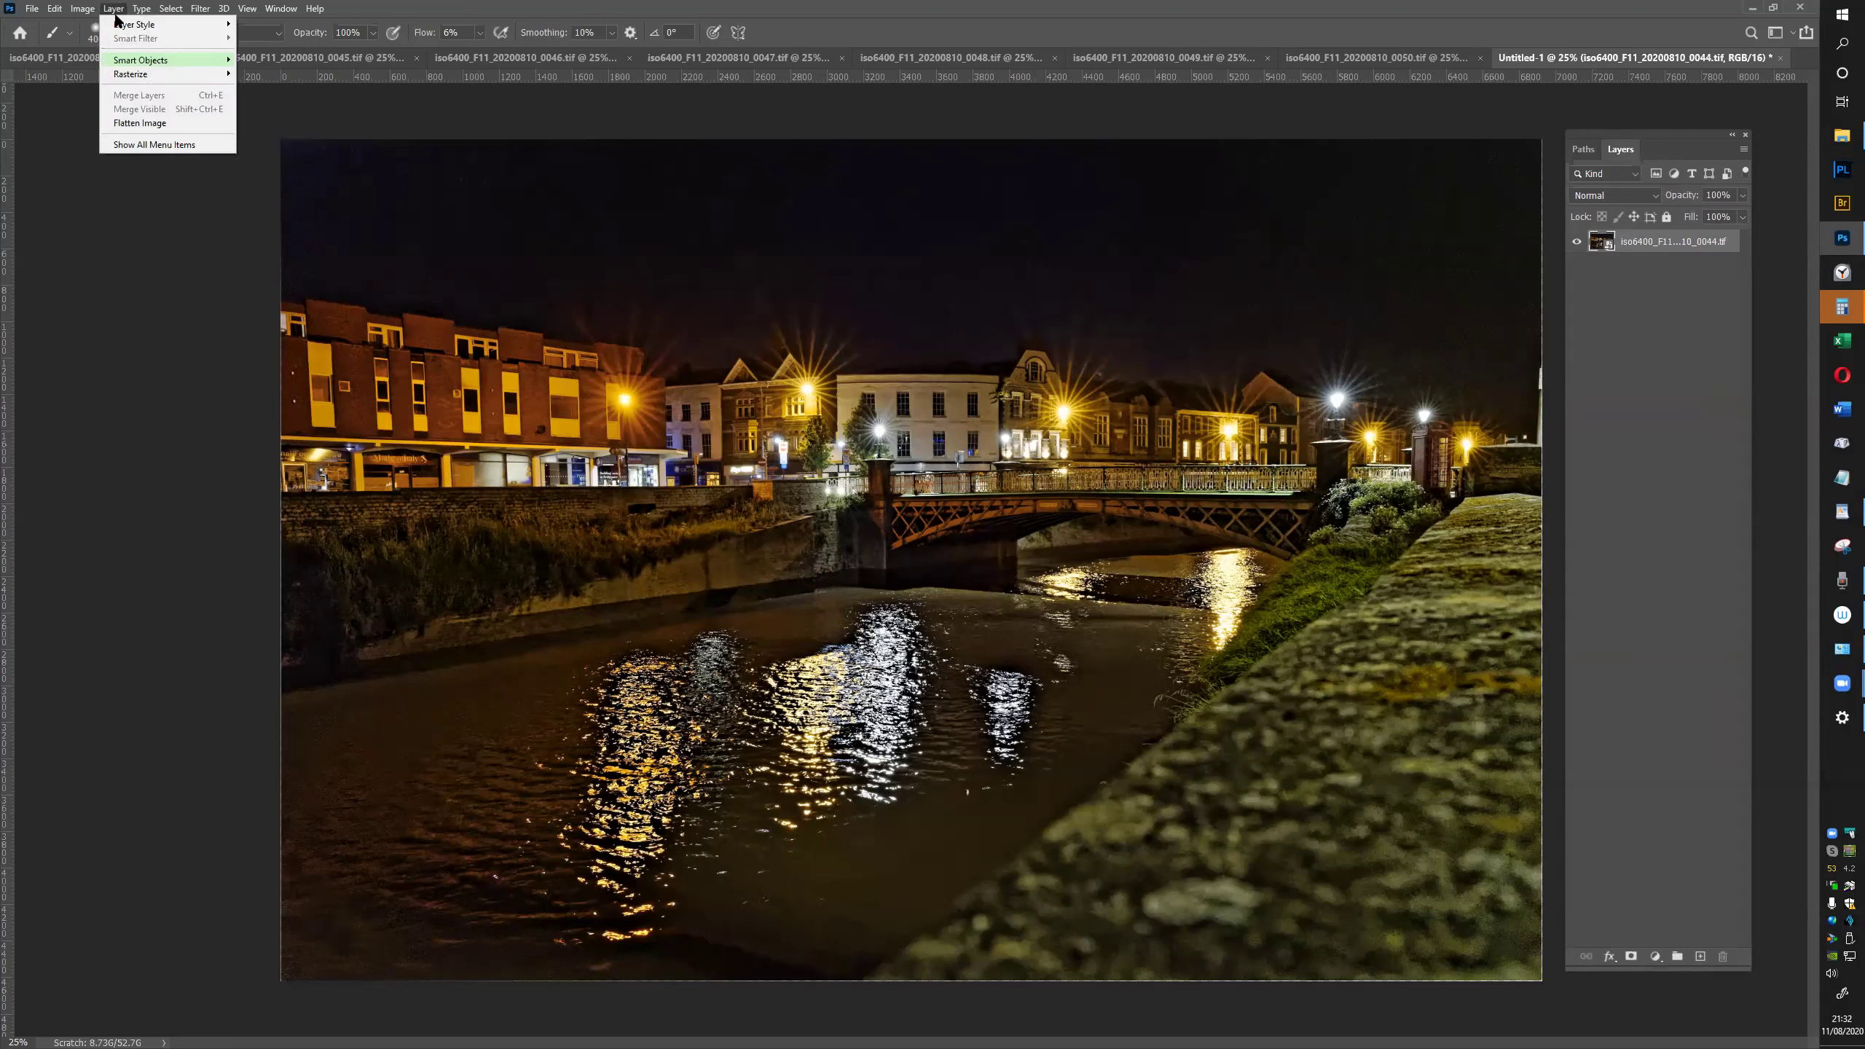
mouse_move(176, 63)
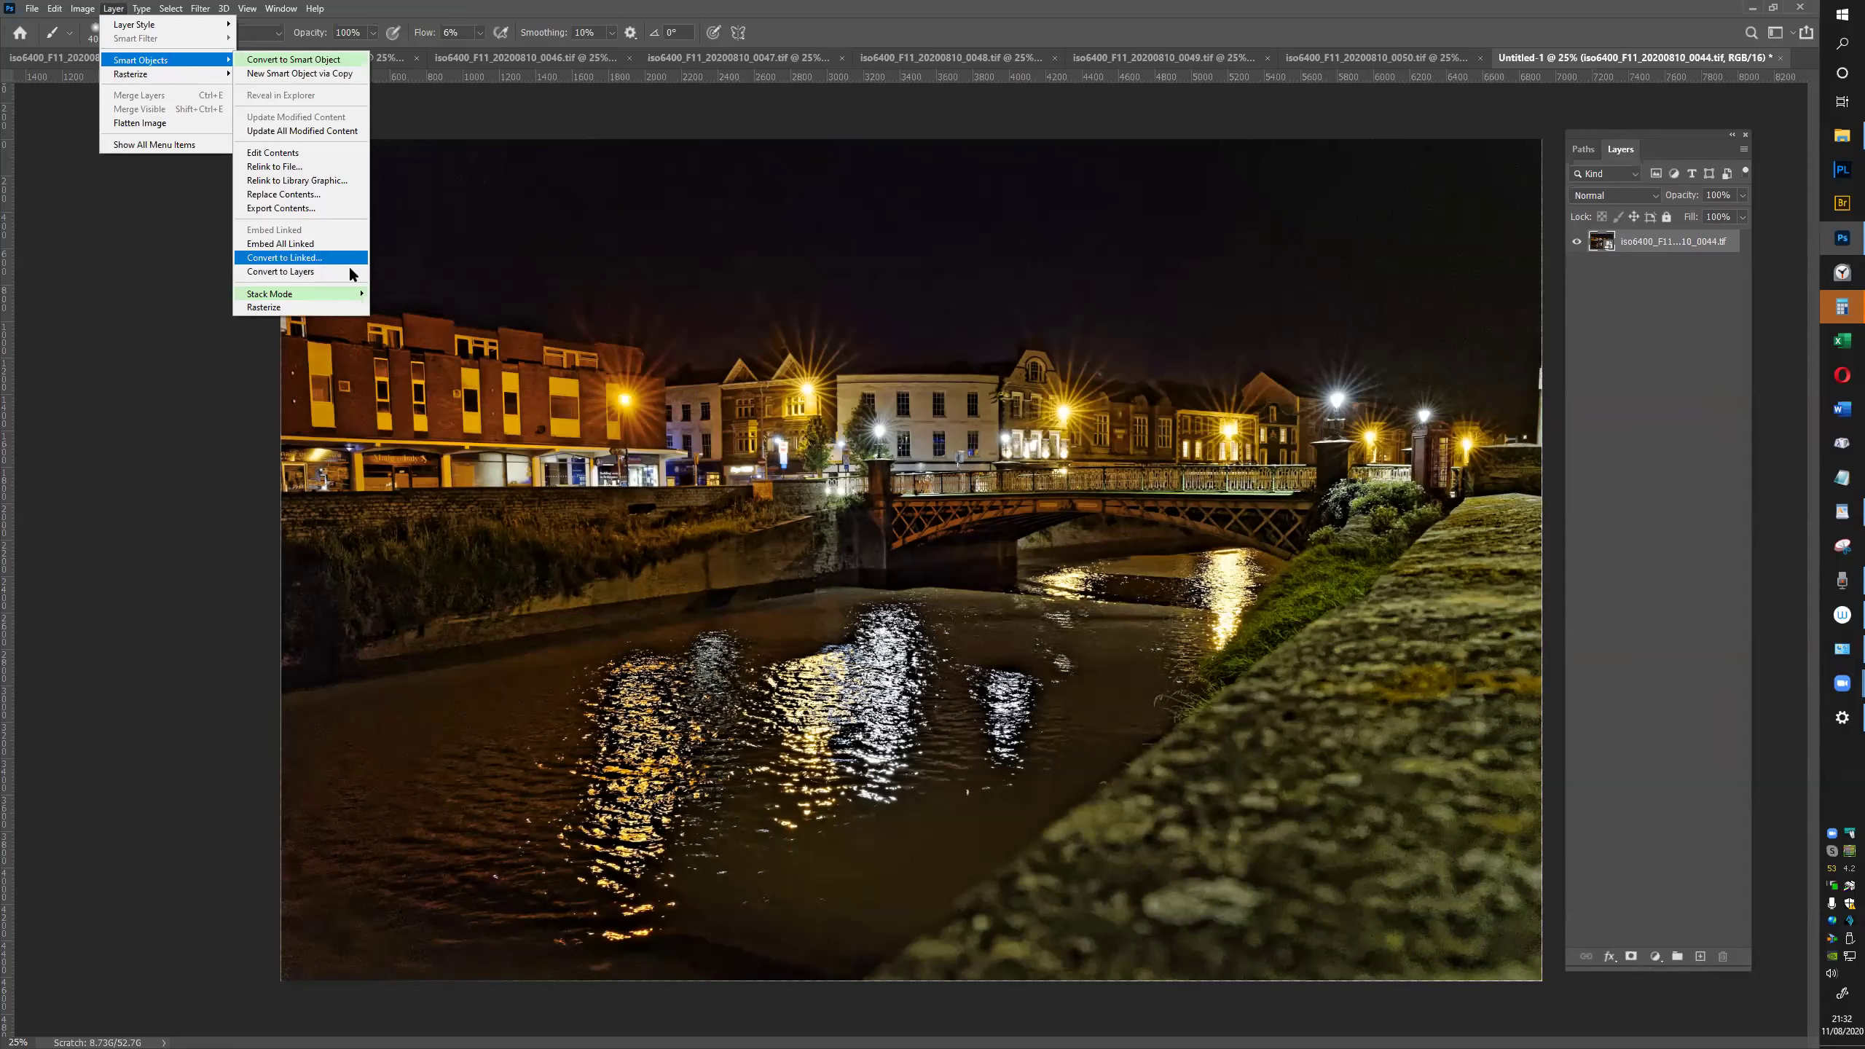
mouse_move(355, 298)
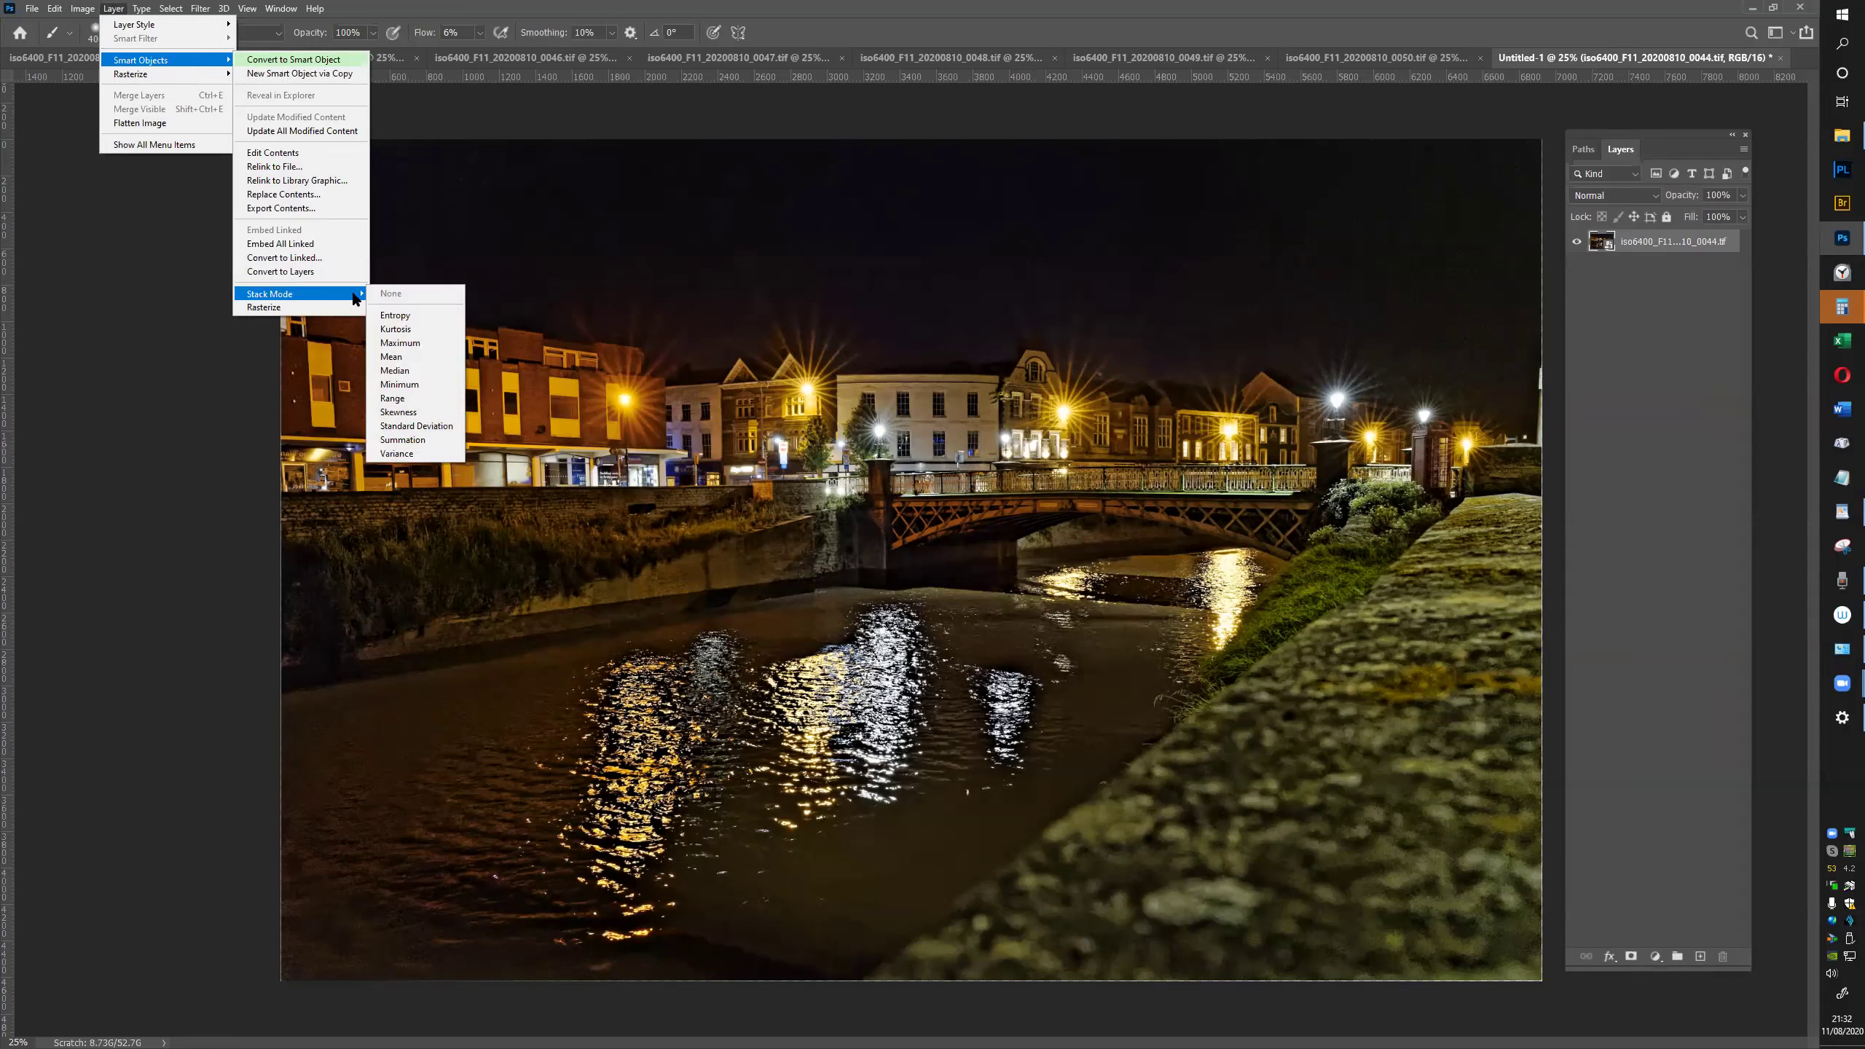
click(396, 357)
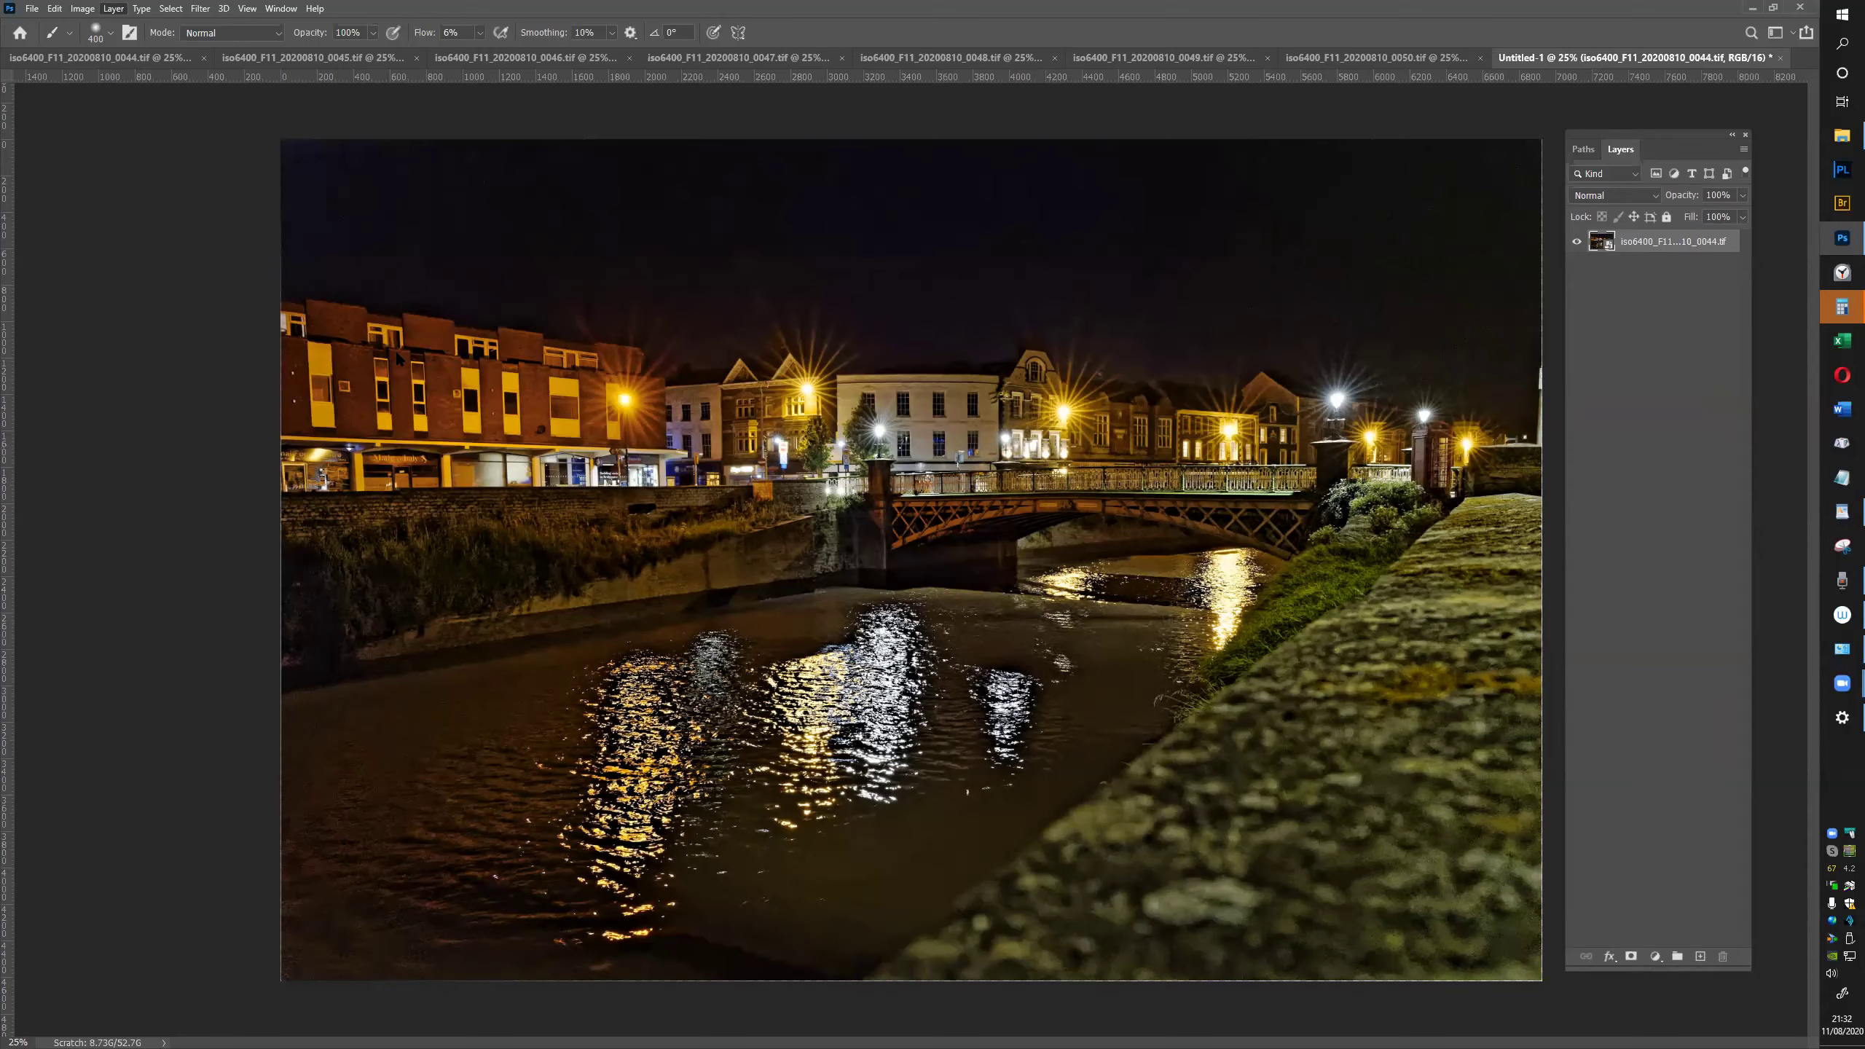
Compare the noise on the pale building's wall in the stacked image and in iso6400_F11_20200810_0050.tif at high magnification
key(ctrl+plus)
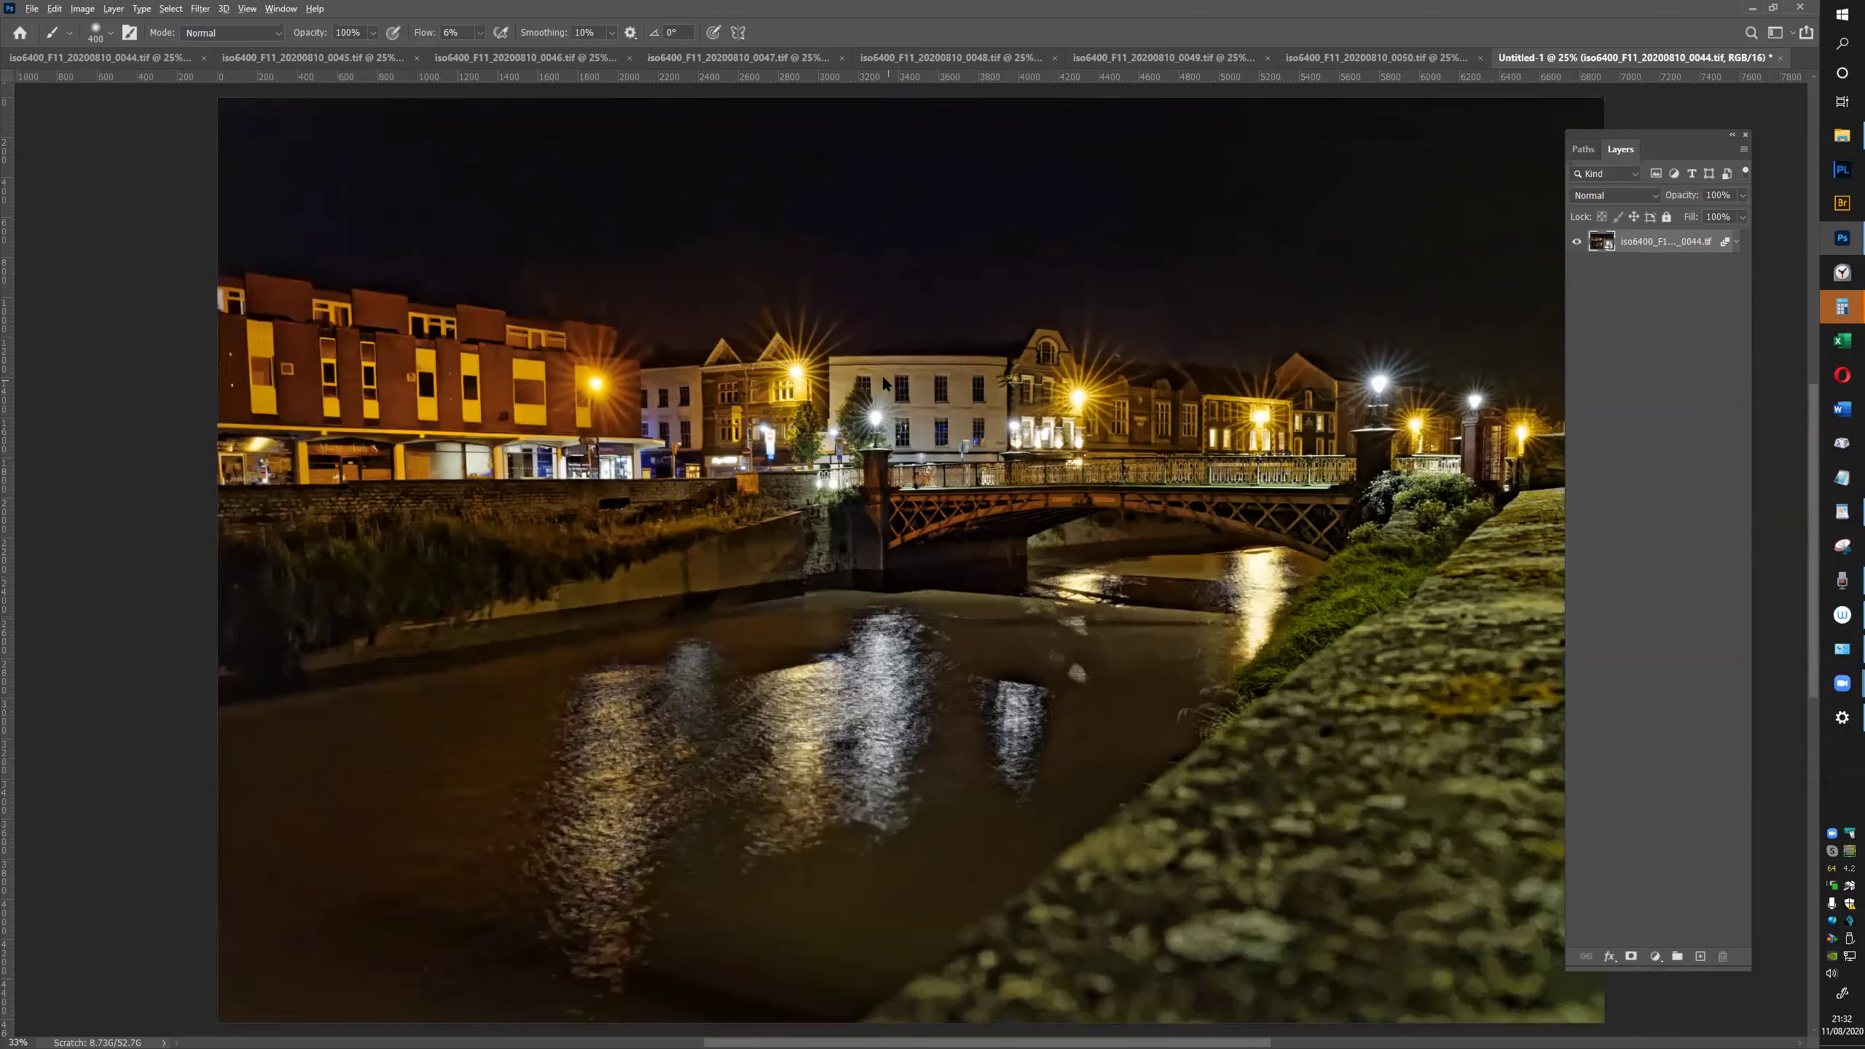
scroll(883, 381, up, 5)
scroll(1091, 449, up, 3)
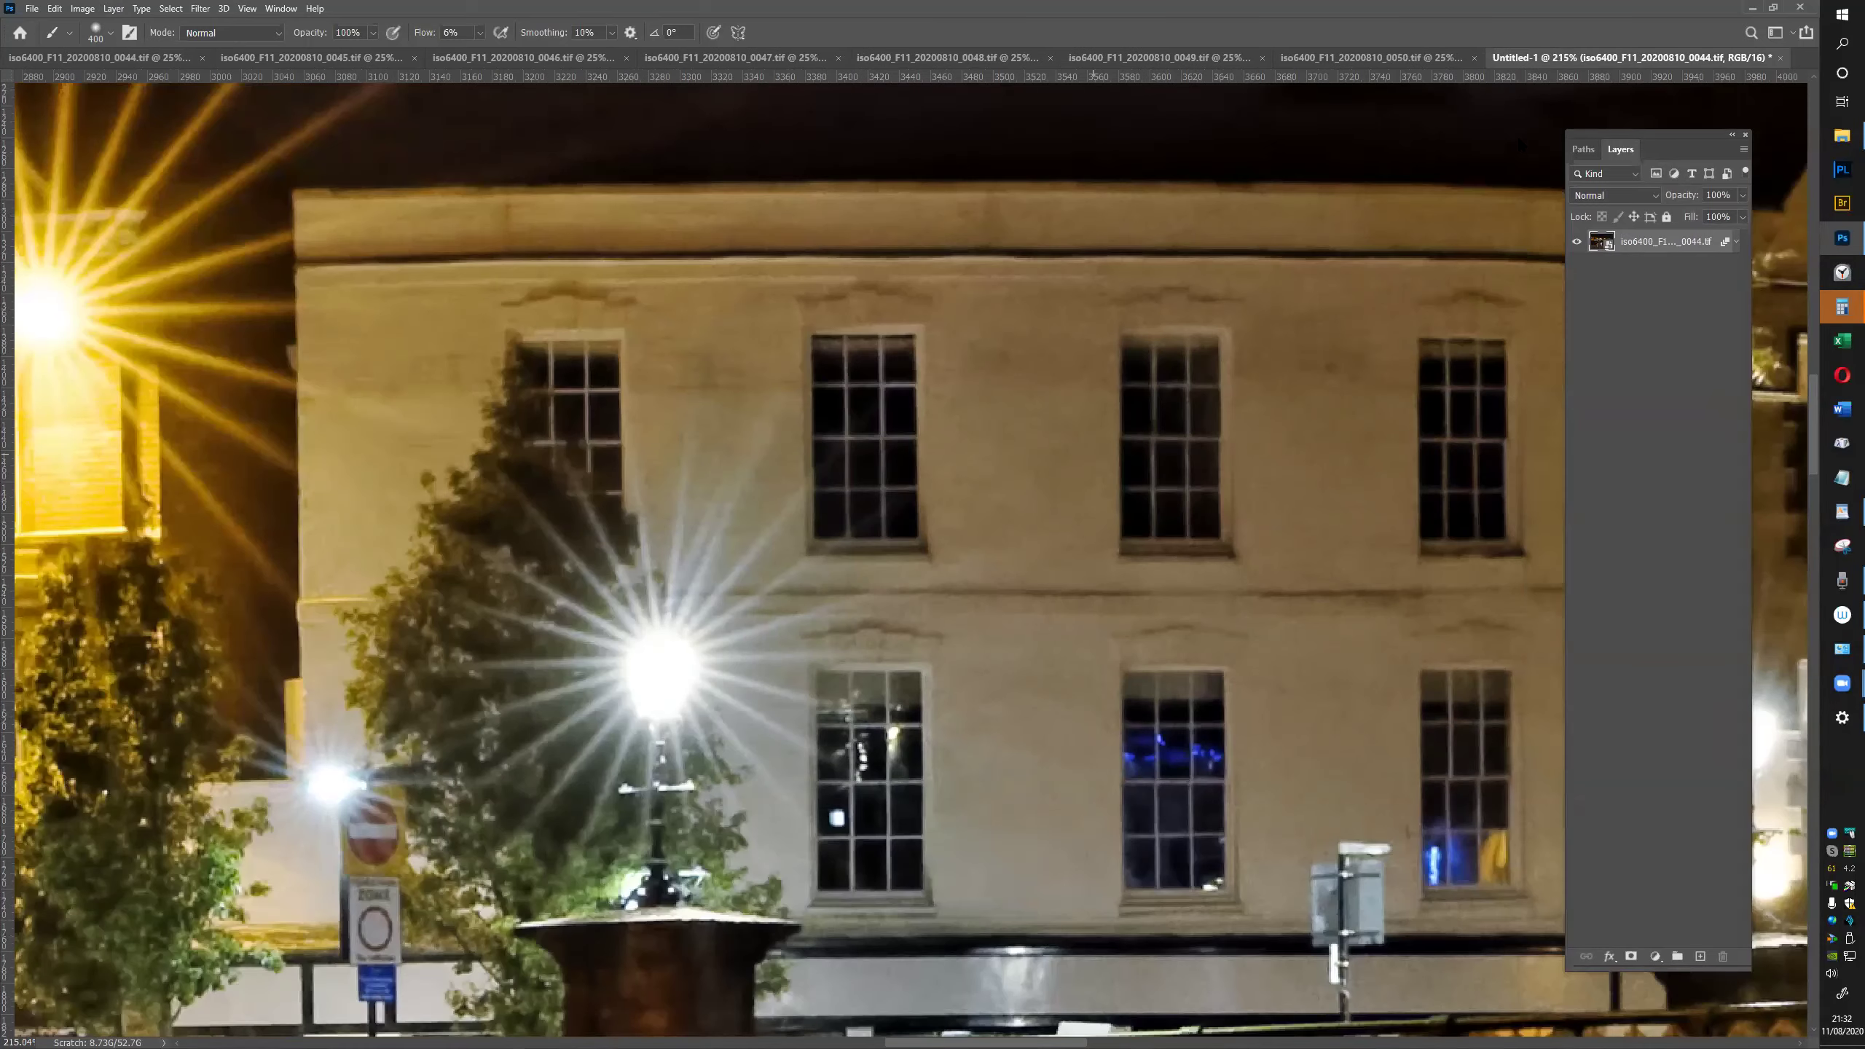
click(1399, 58)
scroll(918, 381, up, 5)
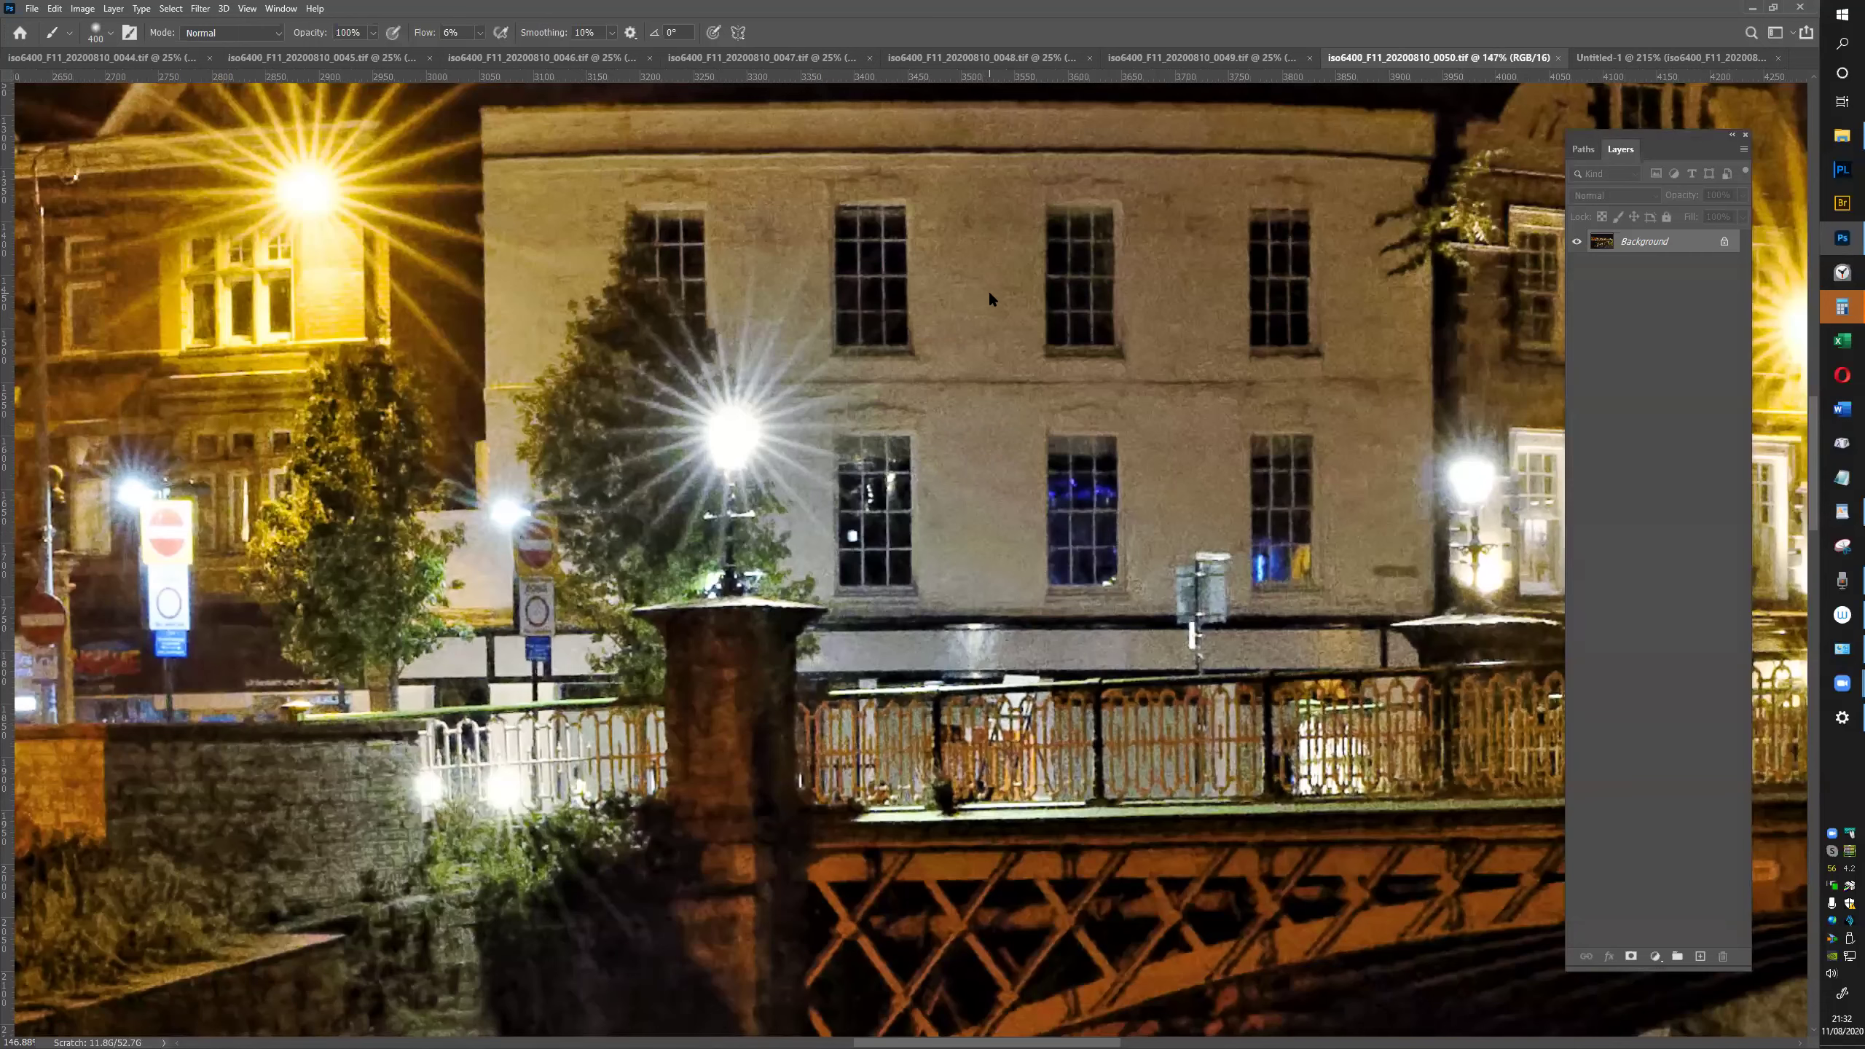
click(1631, 56)
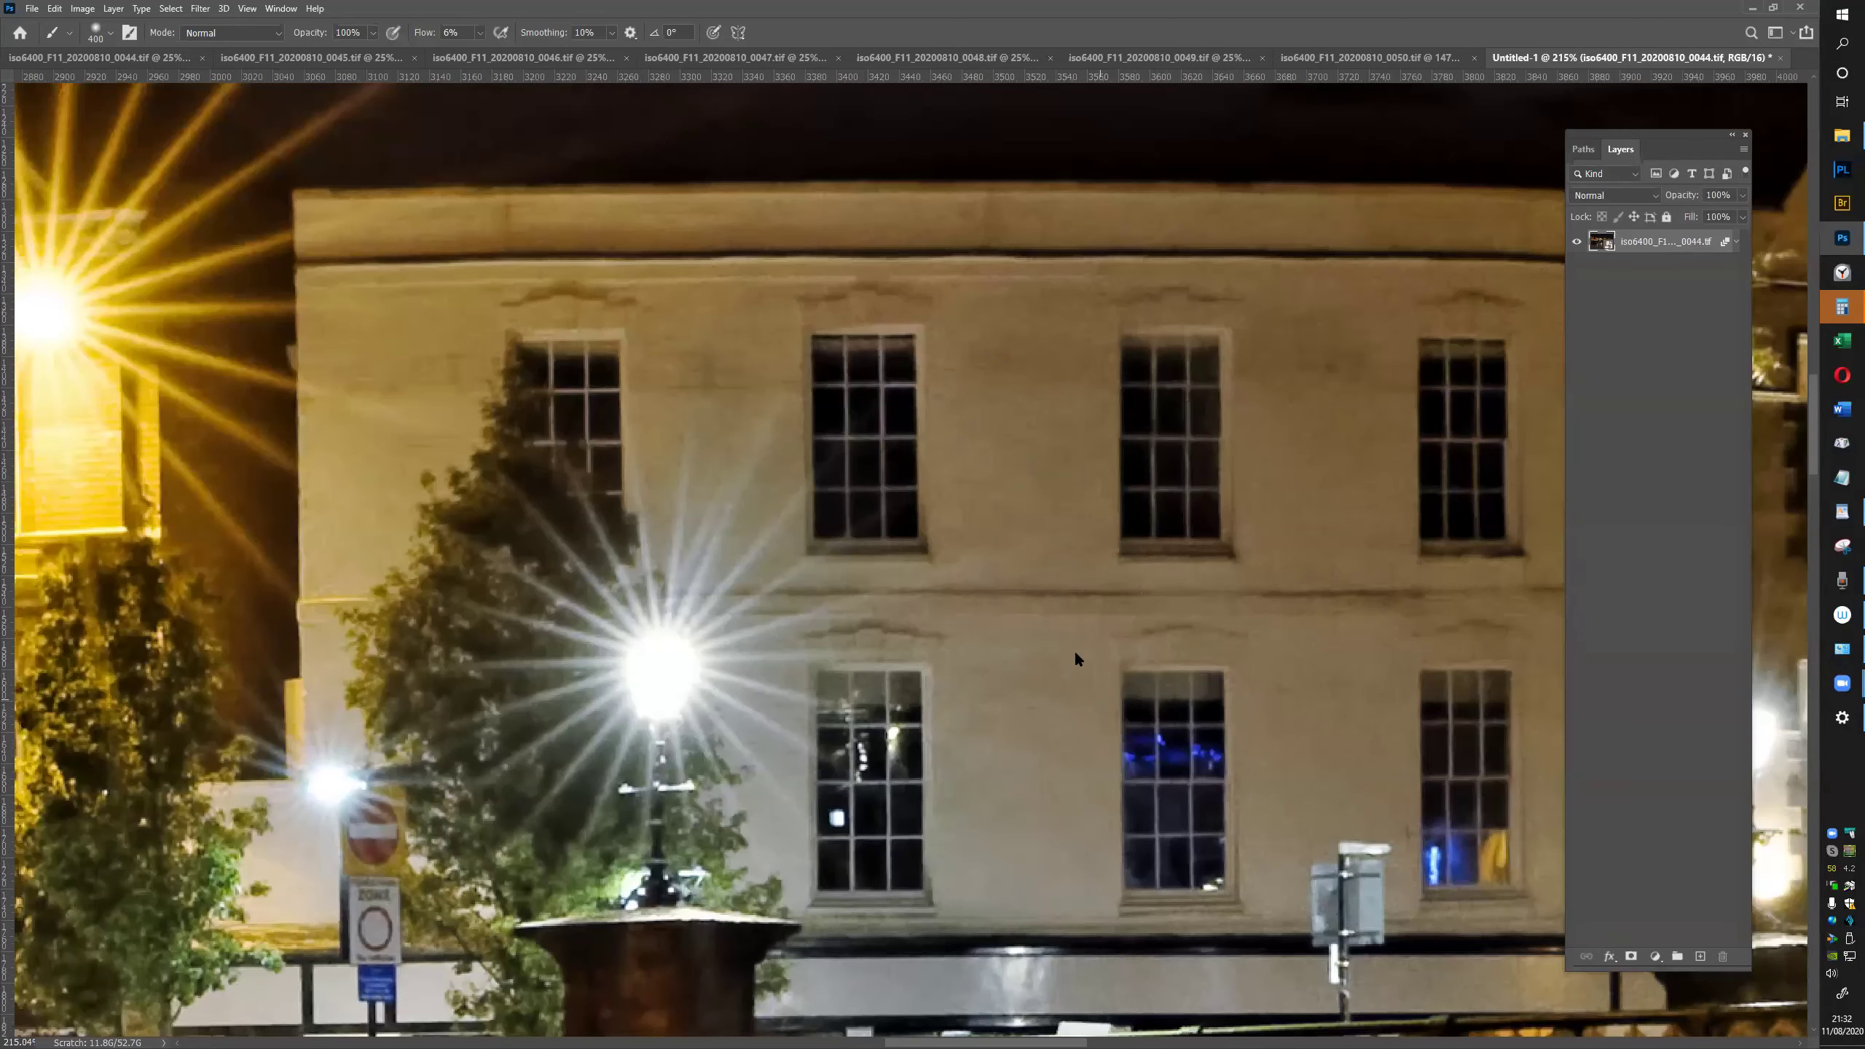
drag(1074, 650, 927, 533)
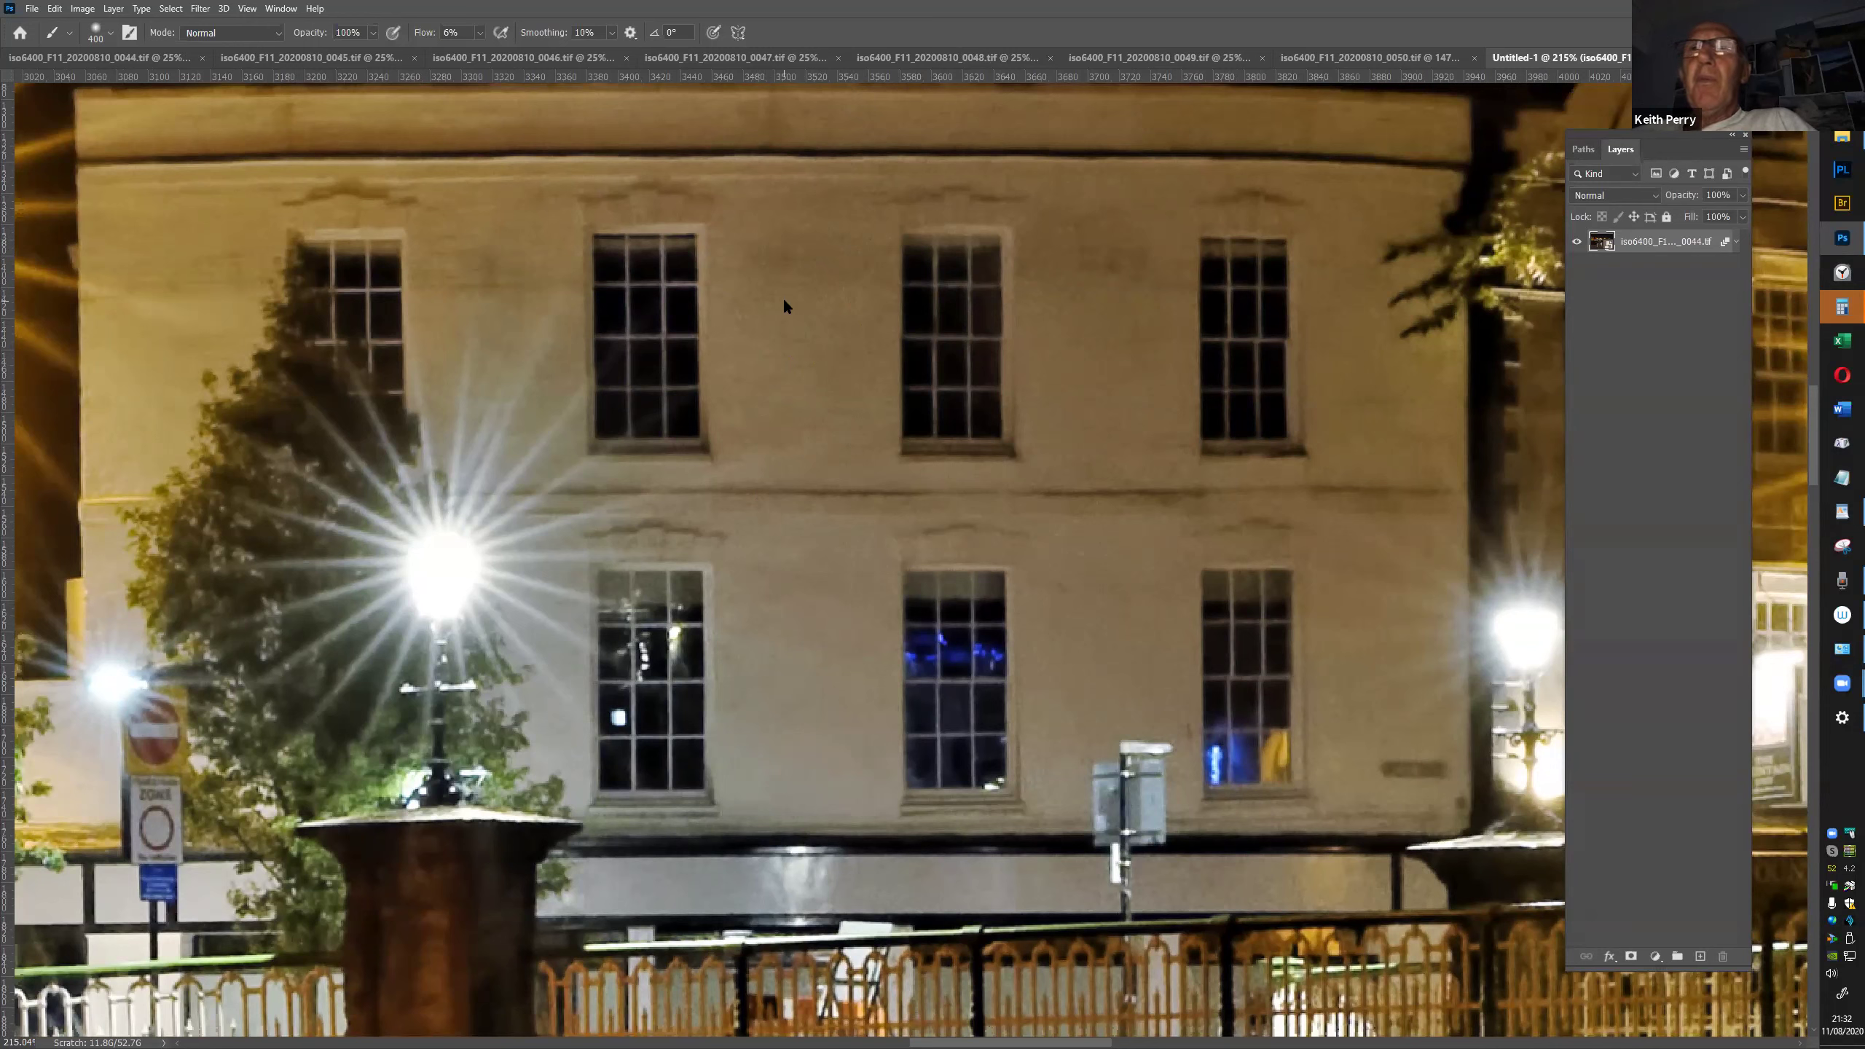
Set the smart object's stack mode to Median and examine the pale building's wall at several magnifications
click(115, 9)
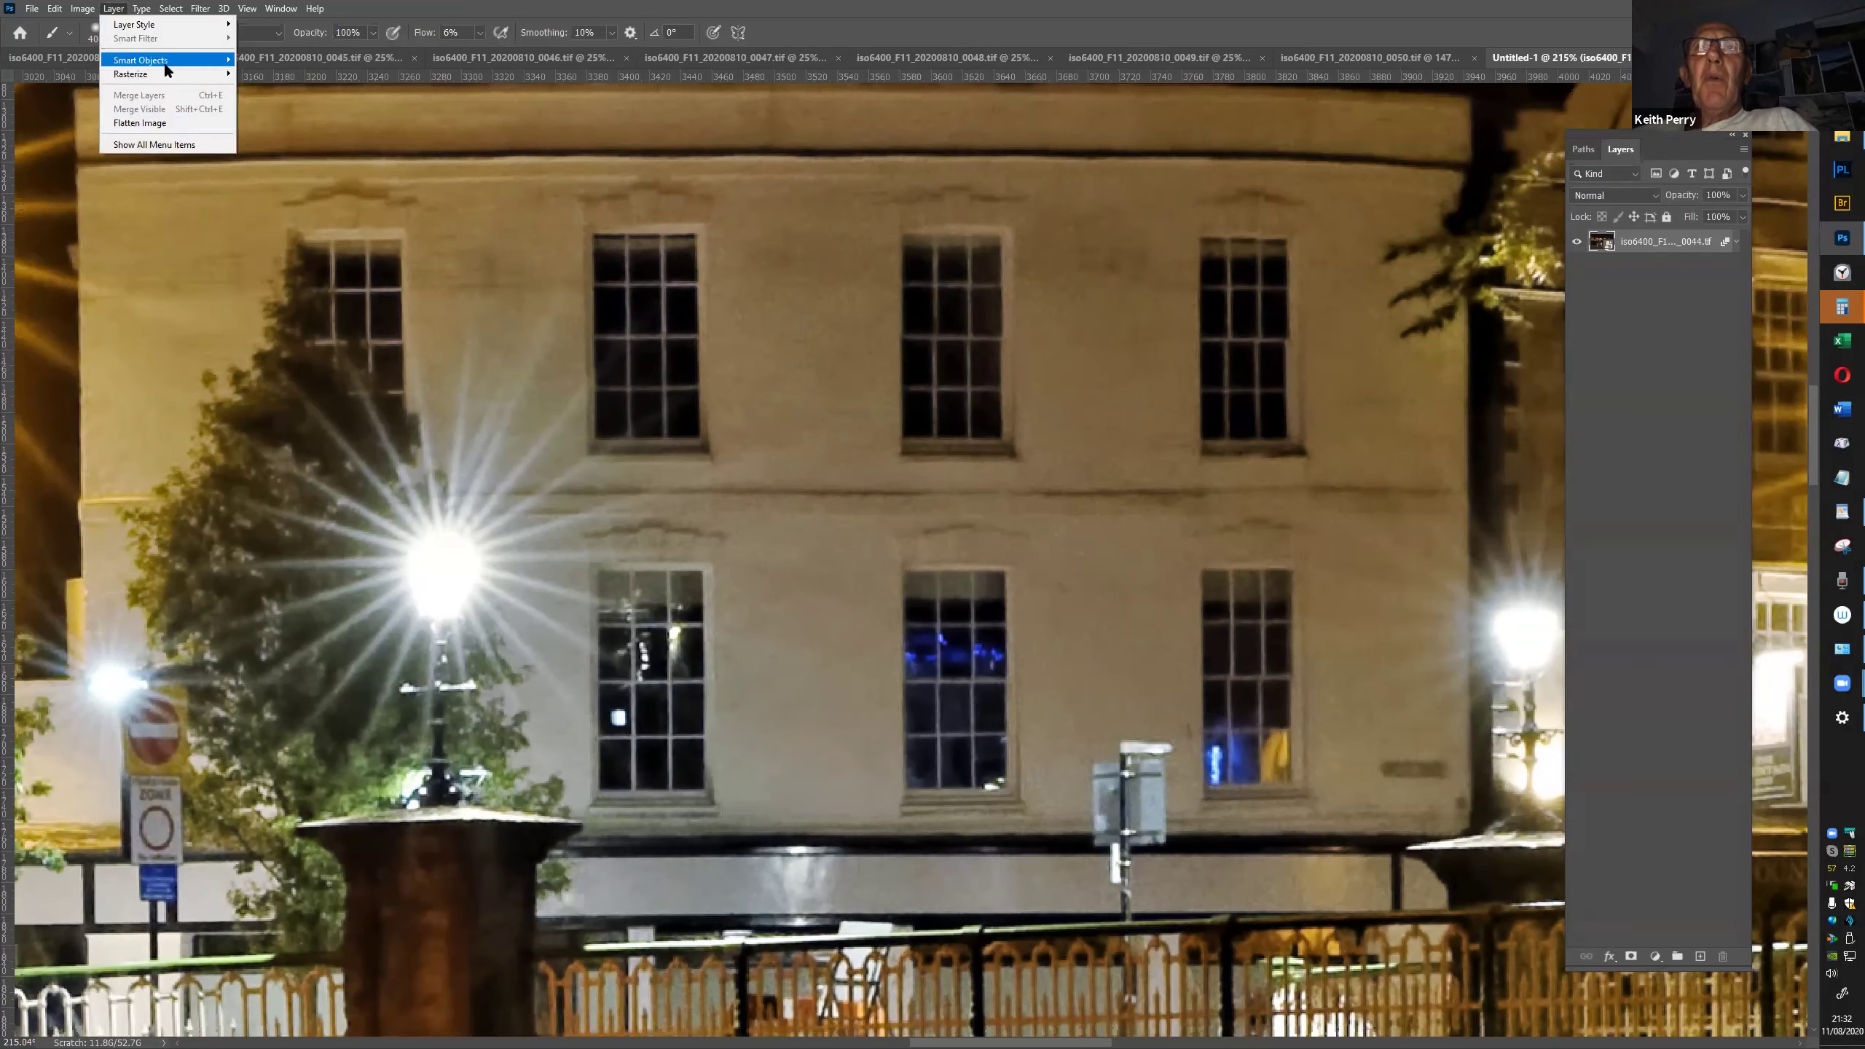
mouse_move(230, 63)
mouse_move(331, 294)
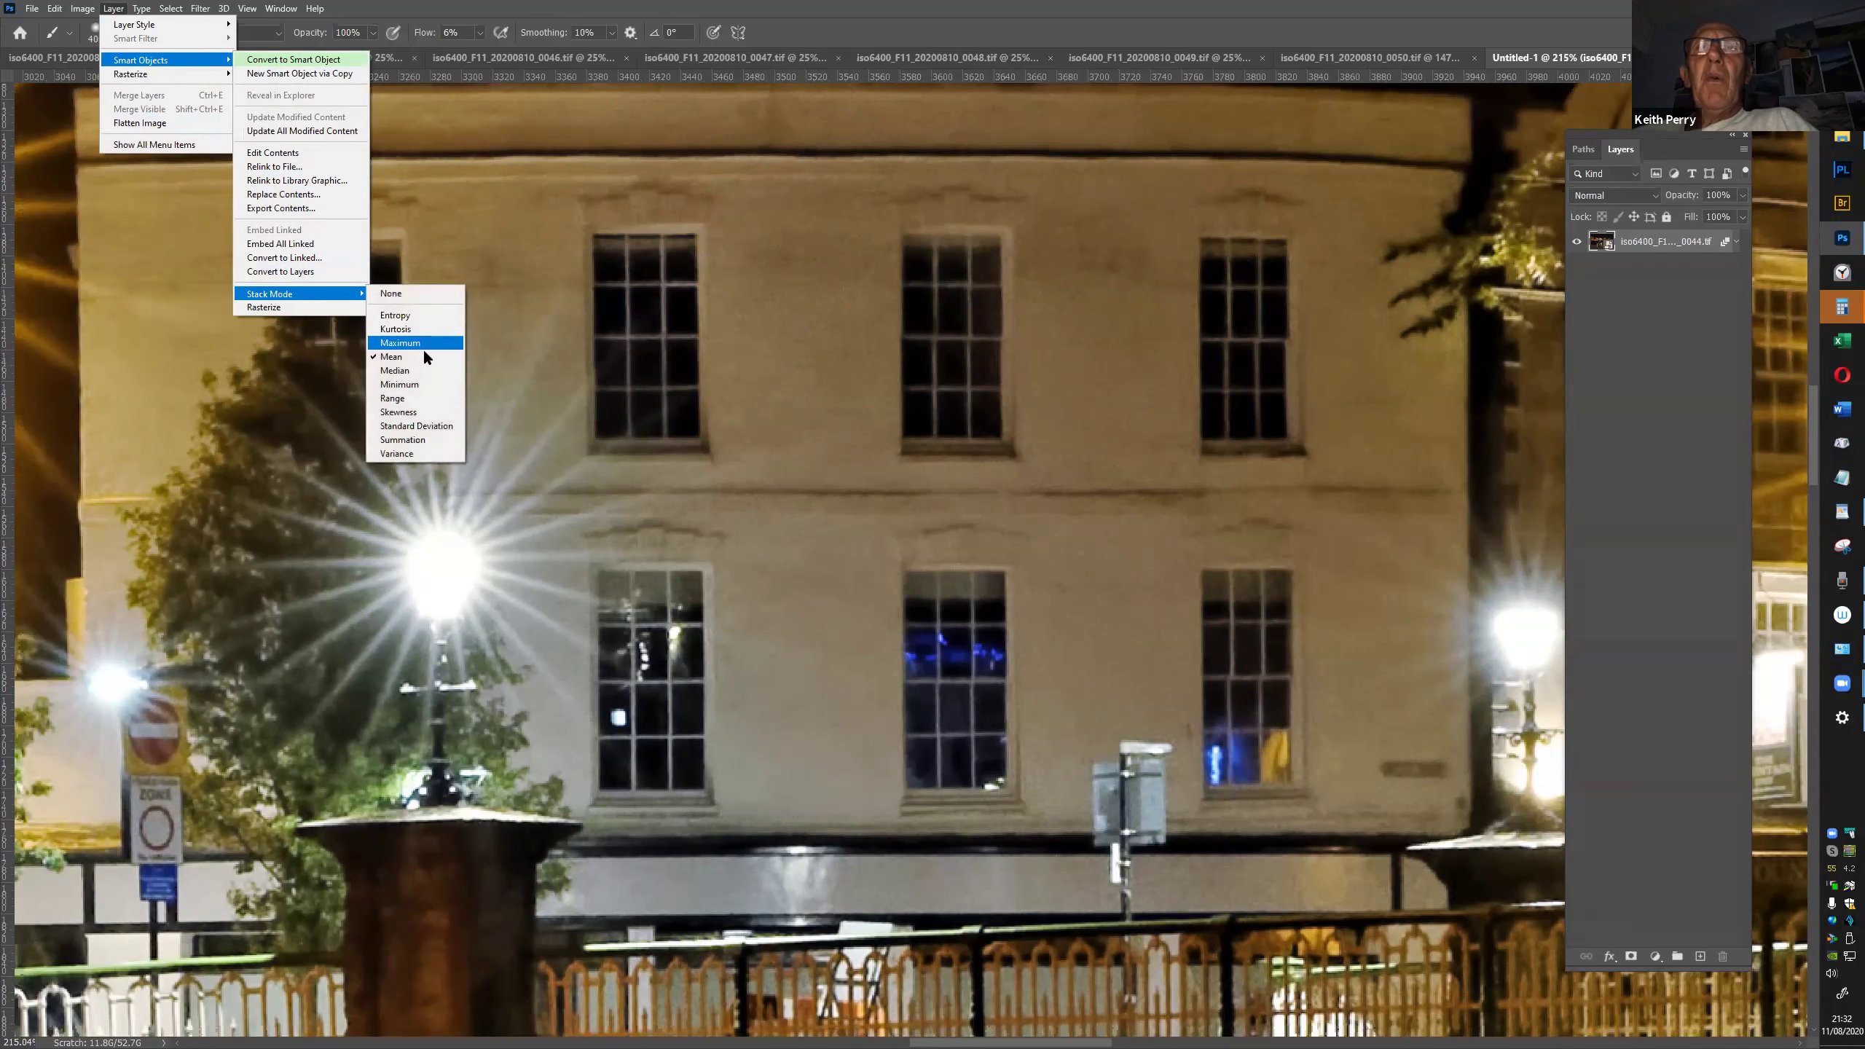
click(408, 371)
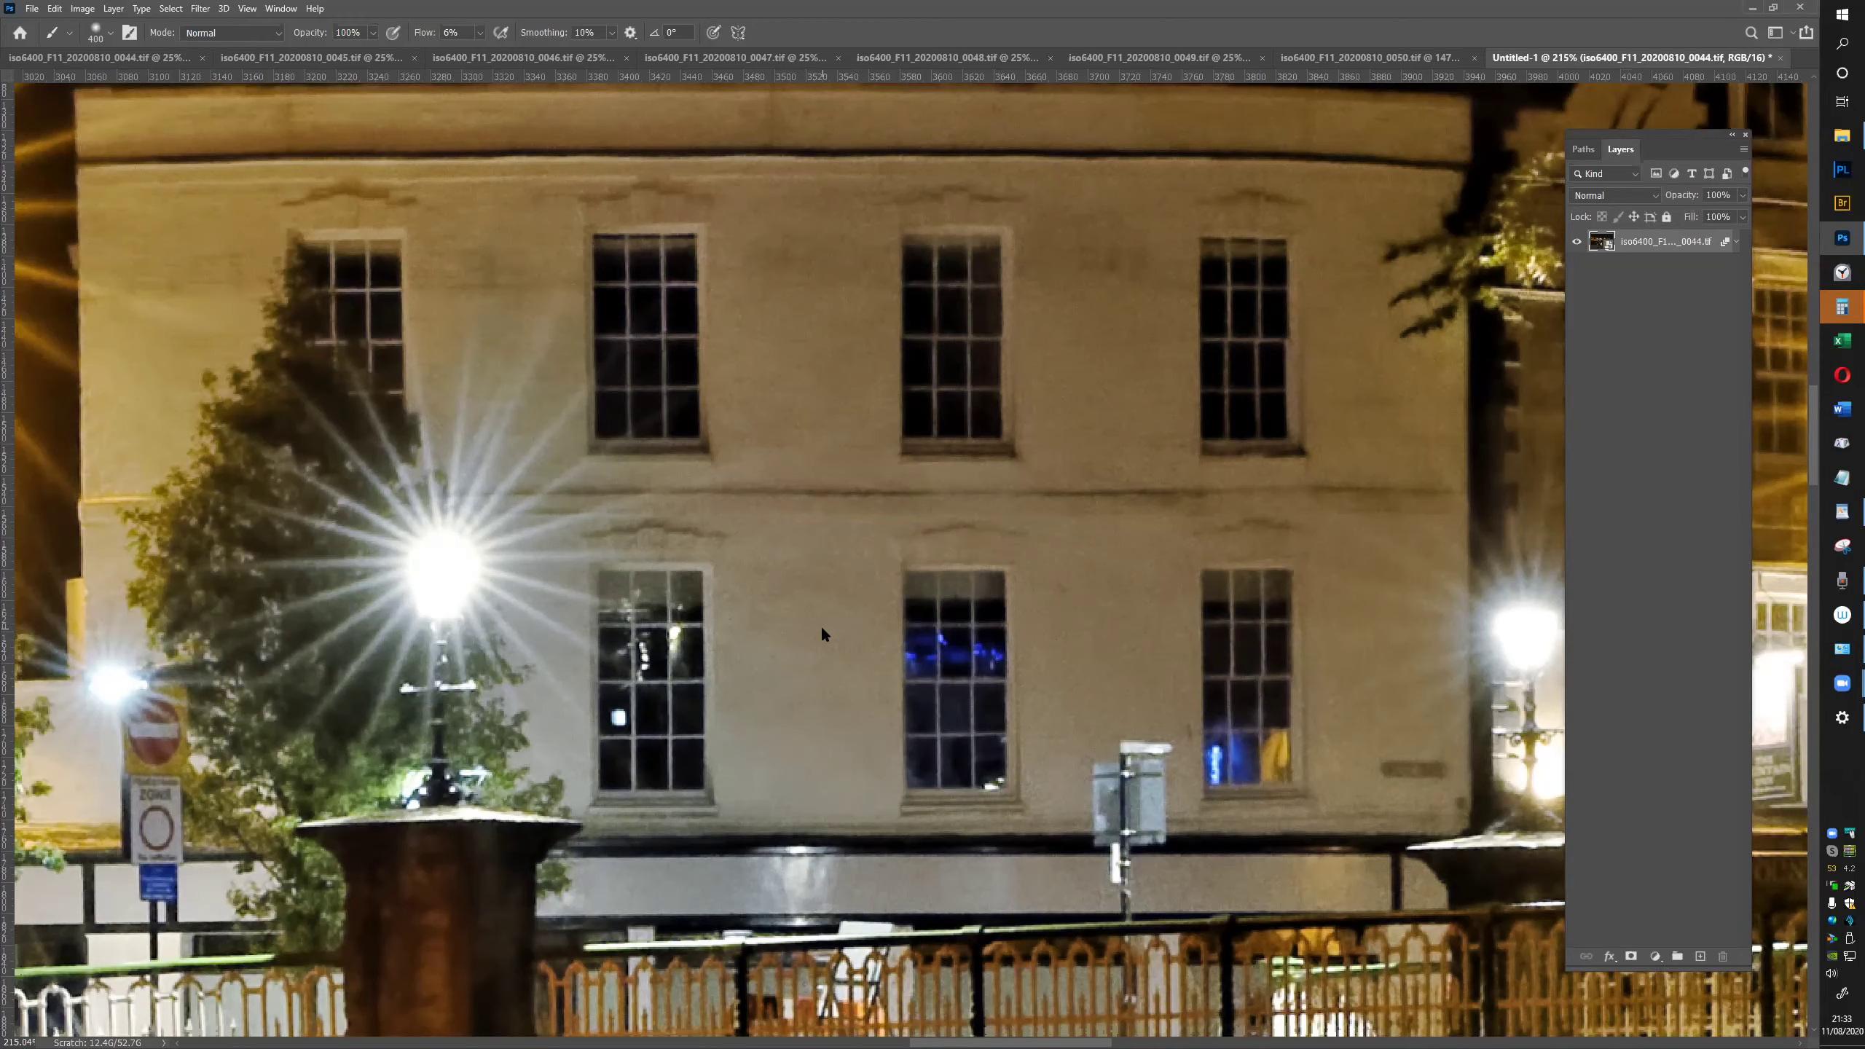
scroll(823, 630, down, 5)
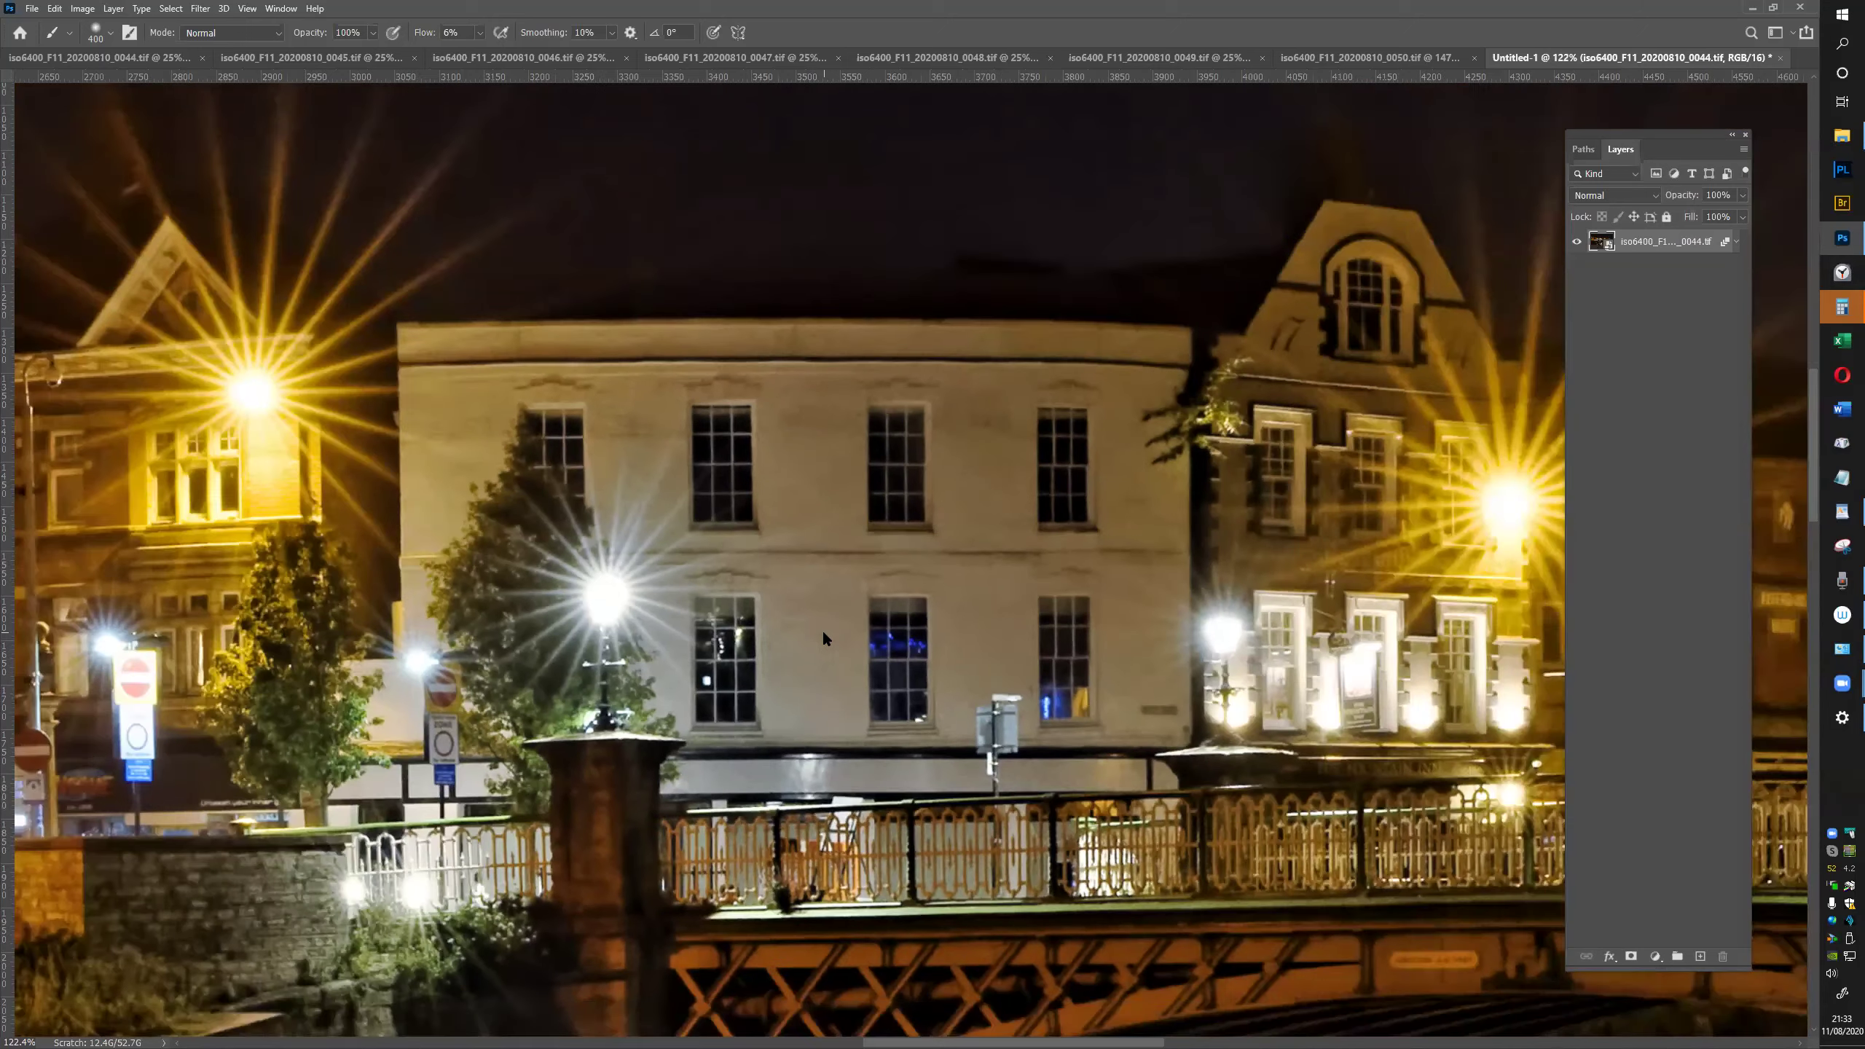
scroll(822, 629, down, 3)
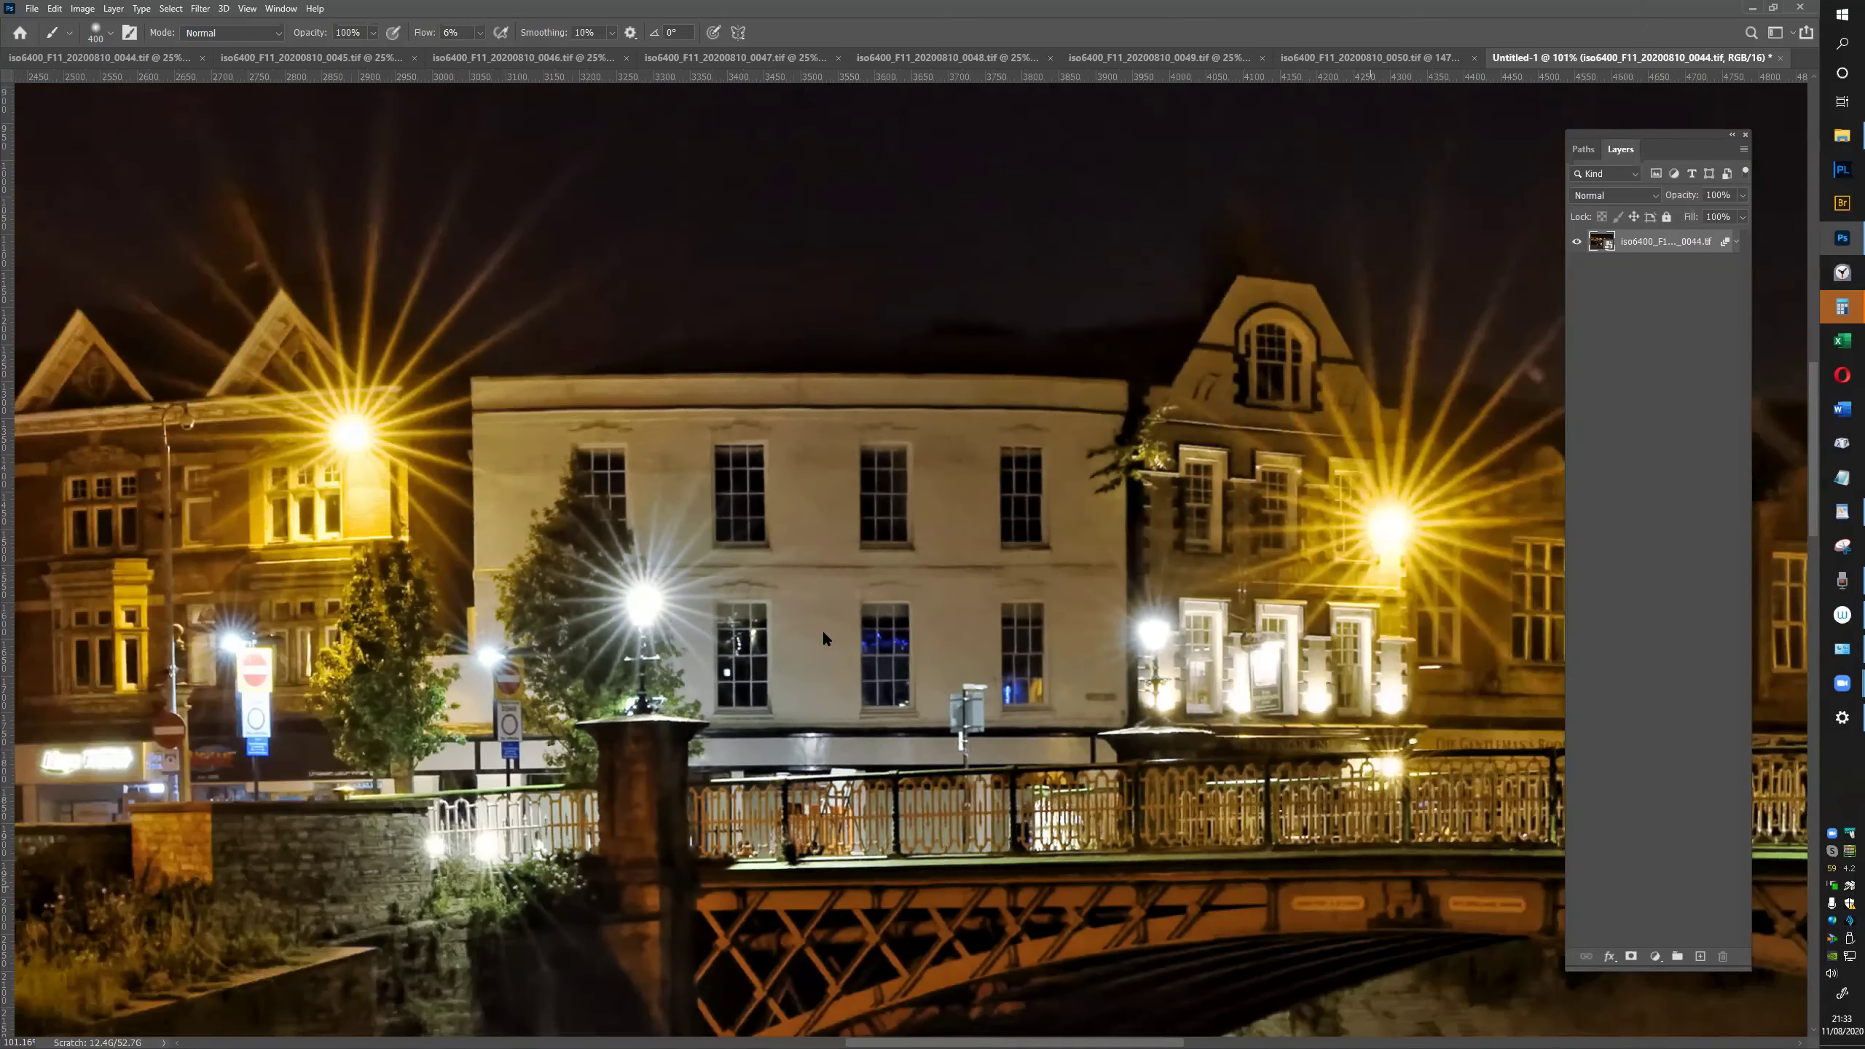
scroll(824, 638, down, 1)
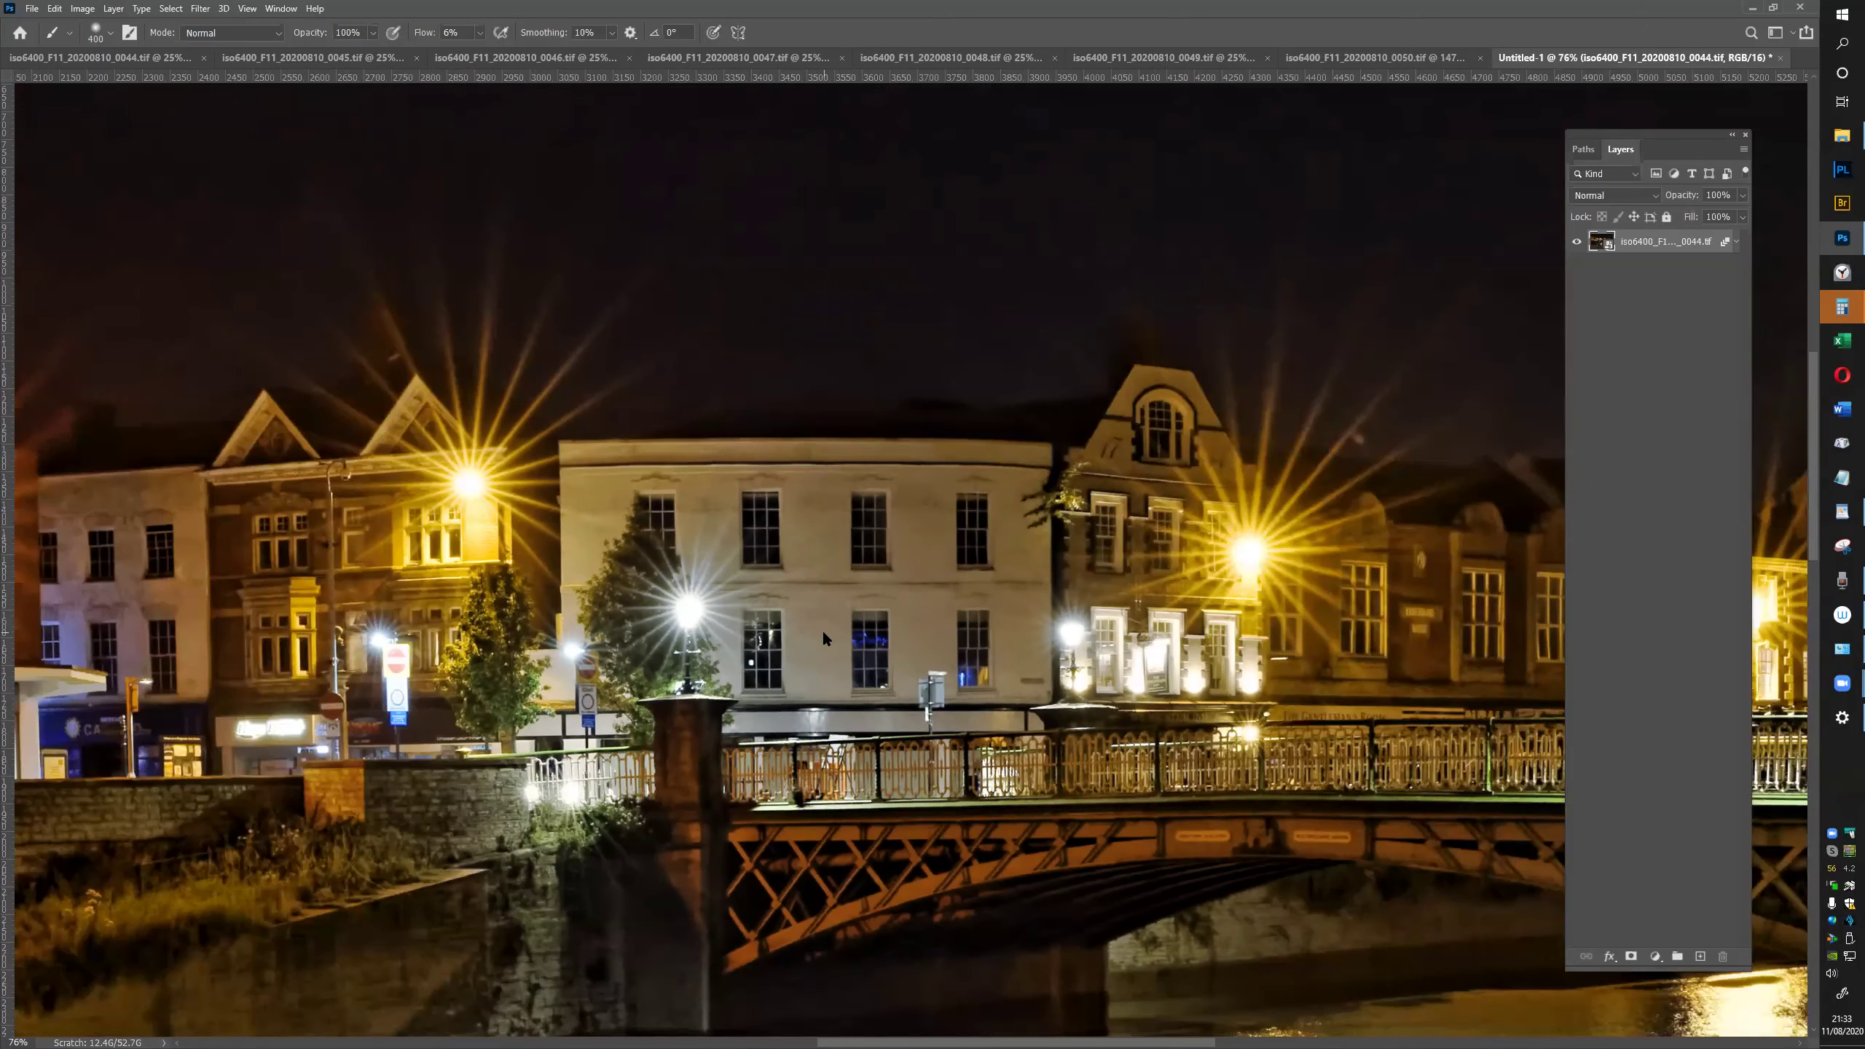
scroll(822, 638, up, 6)
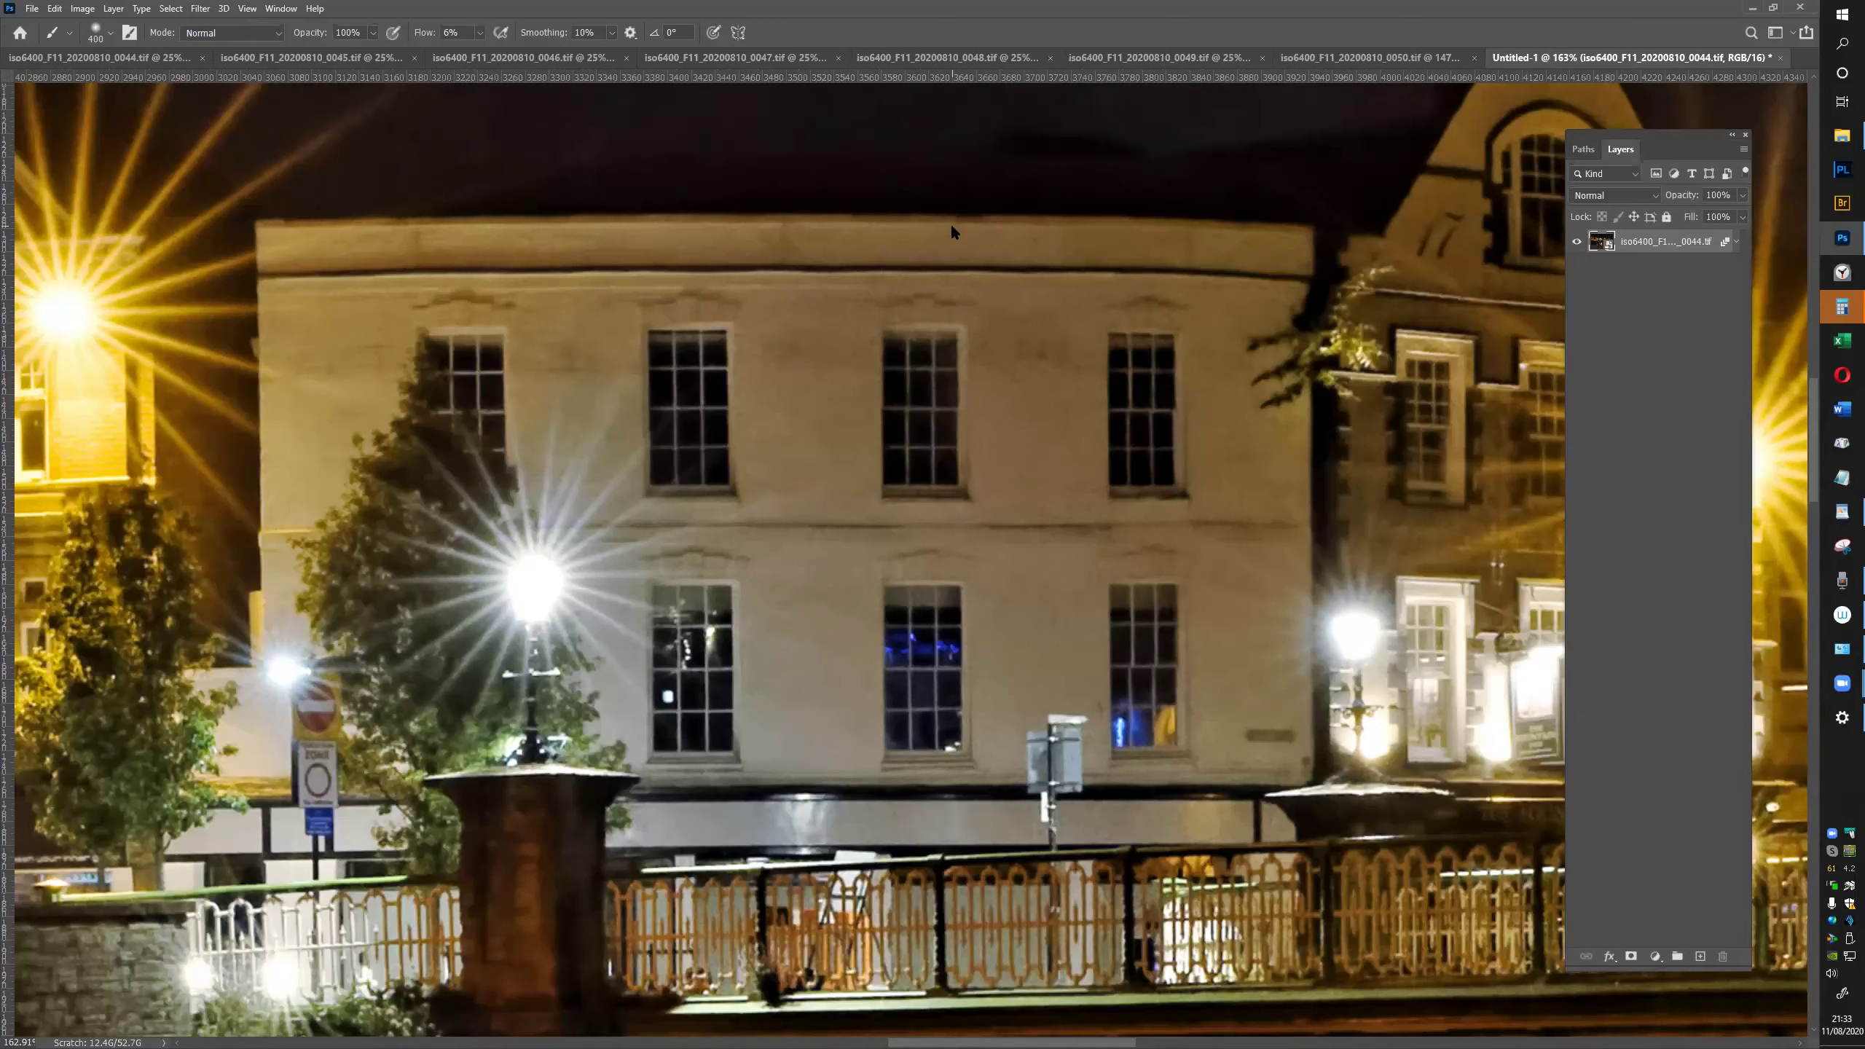
Close the stacked image without saving it, along with all the open iso6400_F11 source images
click(1780, 59)
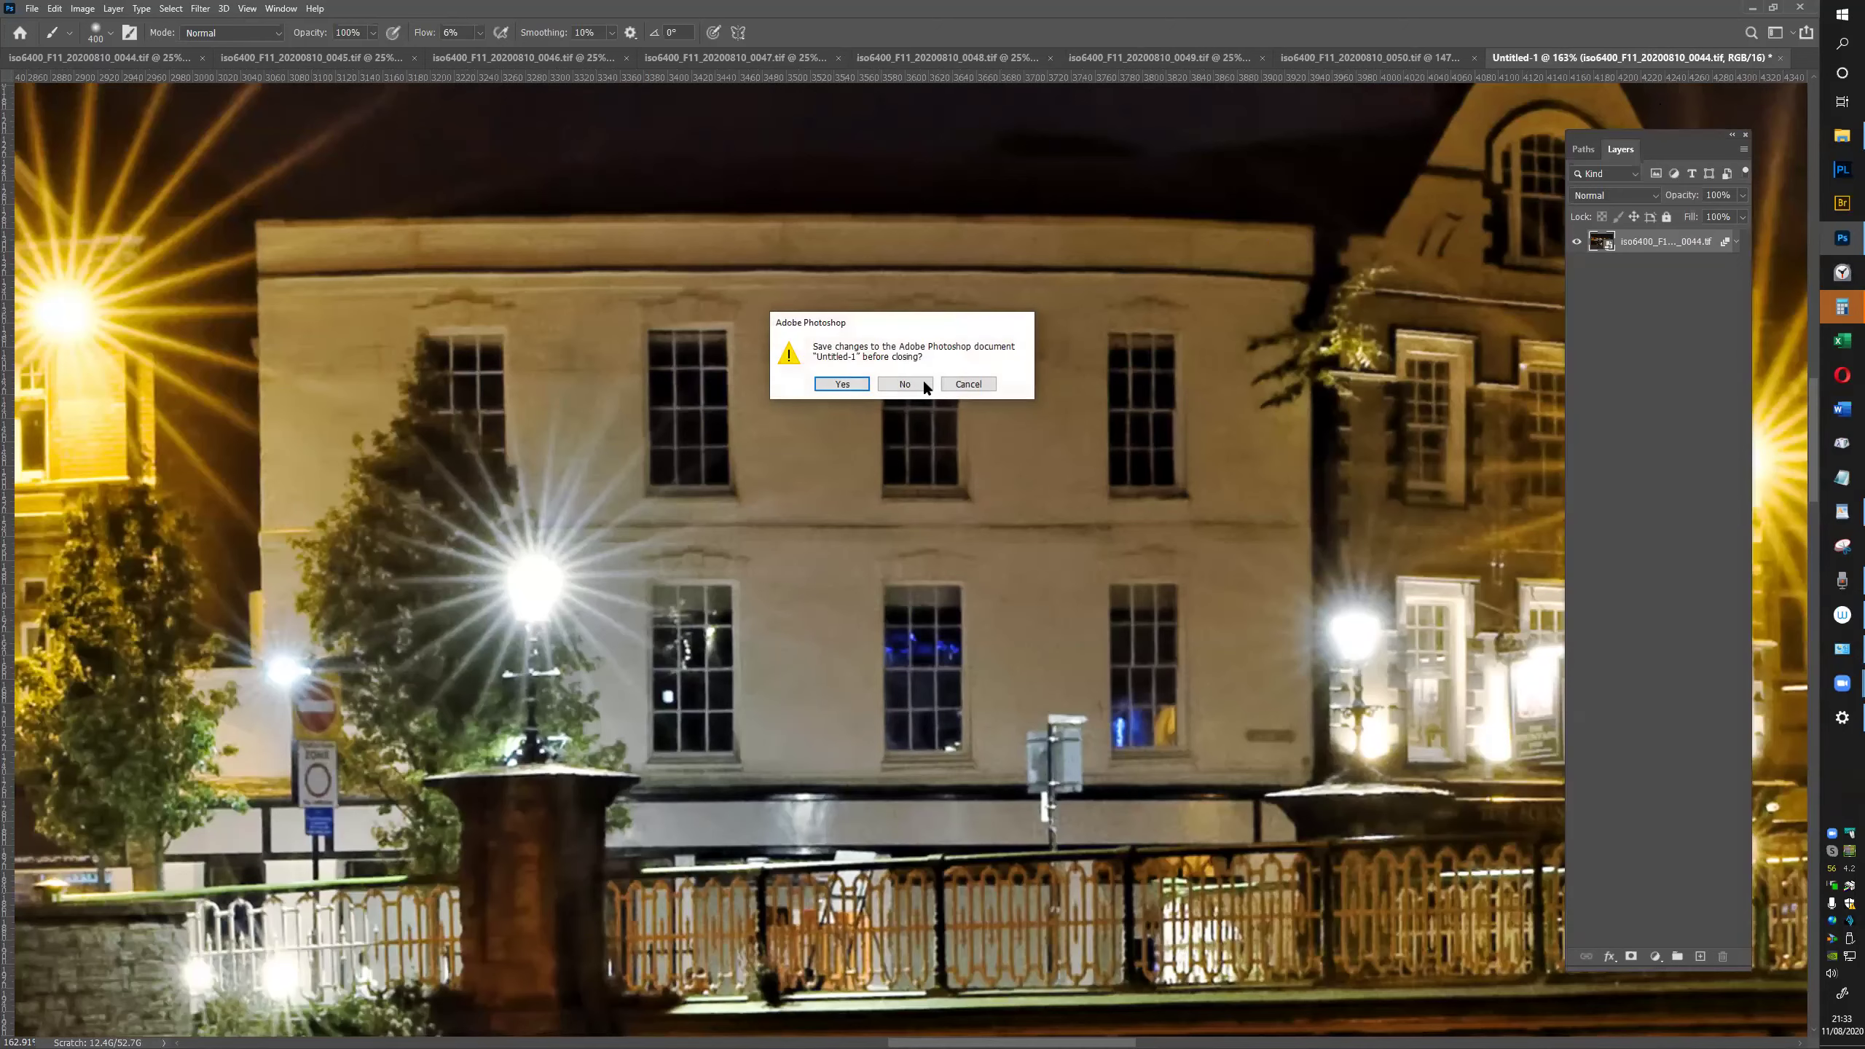
key(Return)
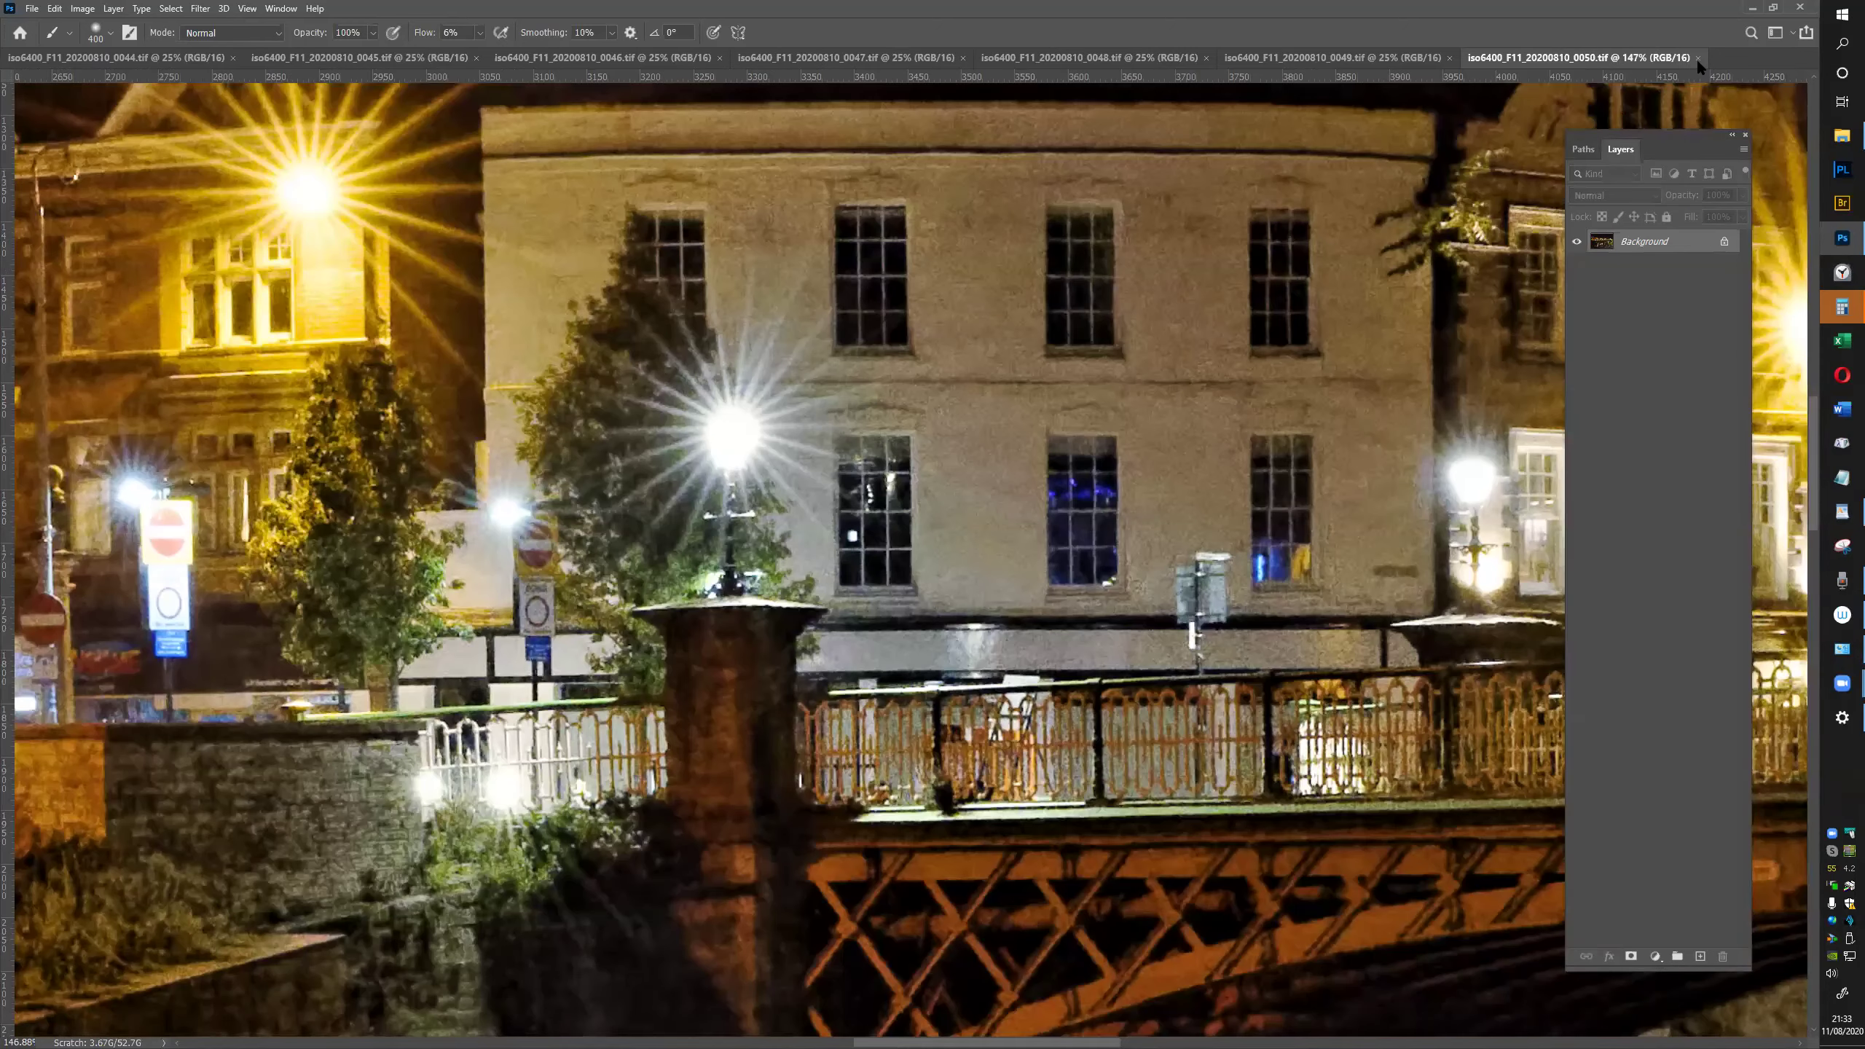
click(1698, 58)
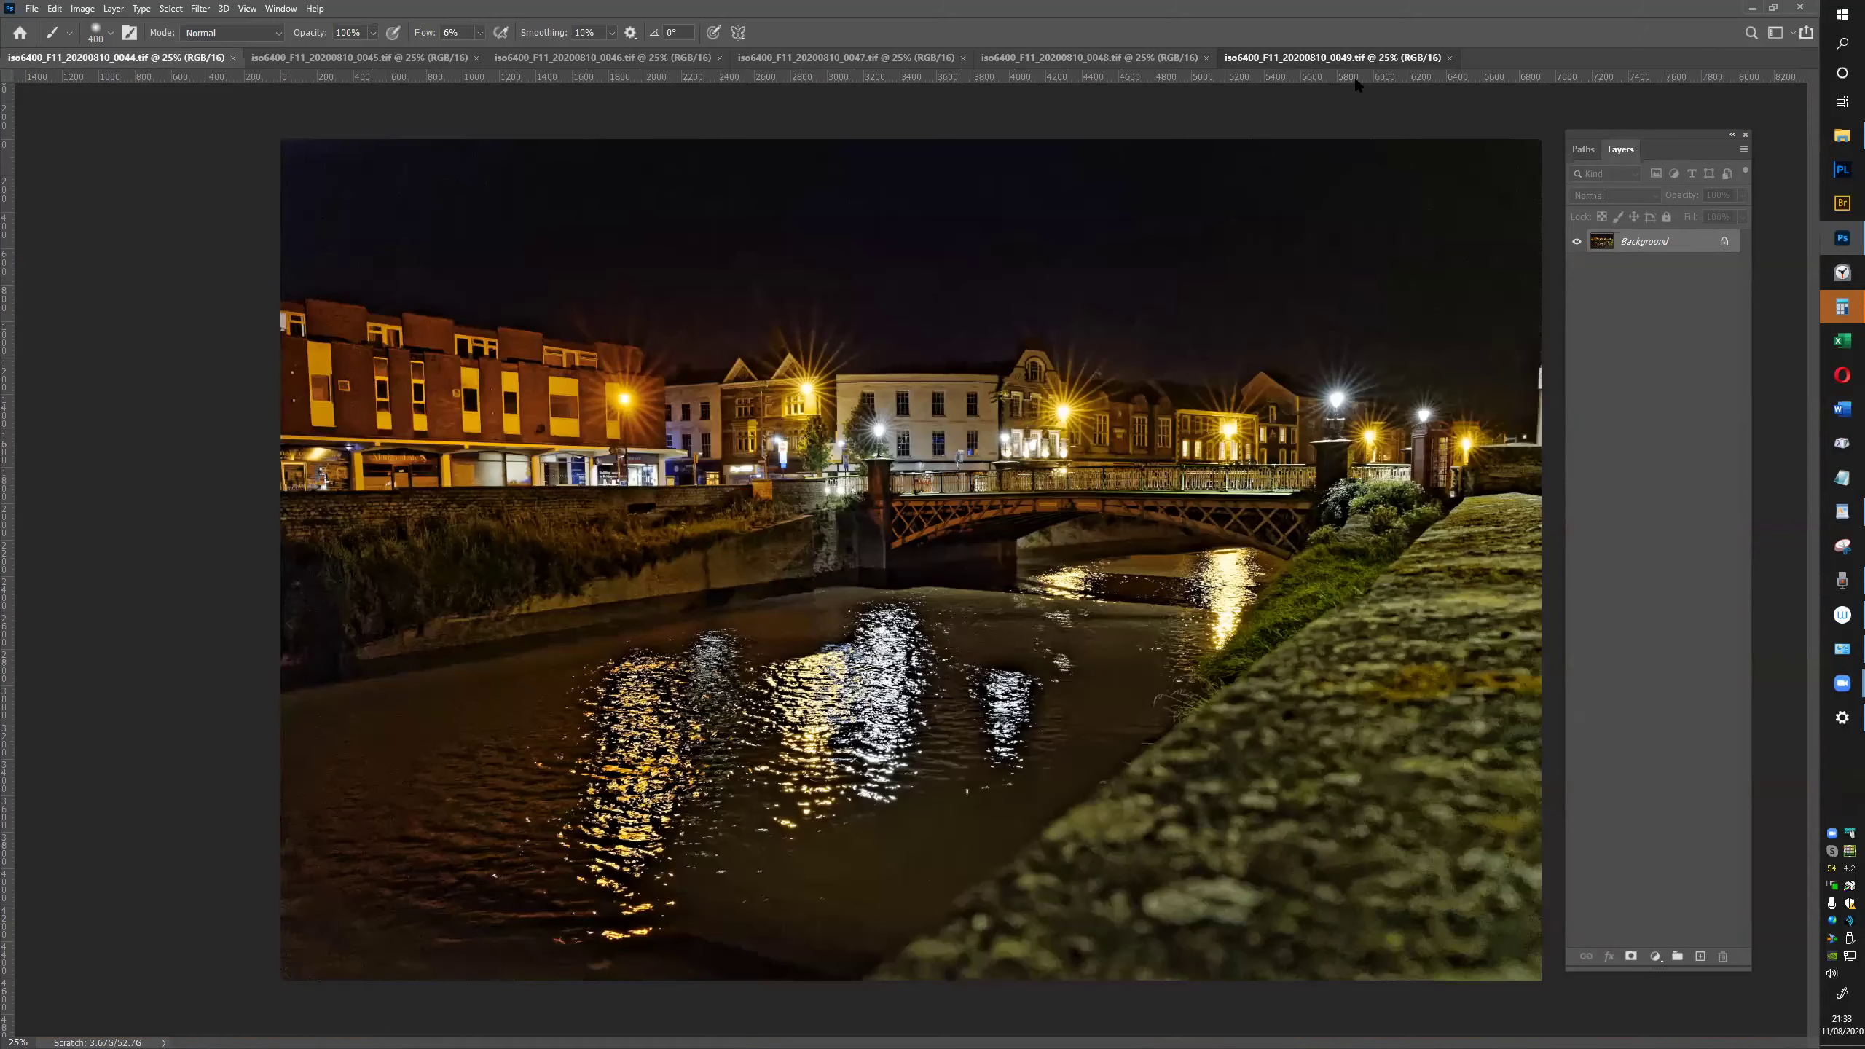
click(231, 58)
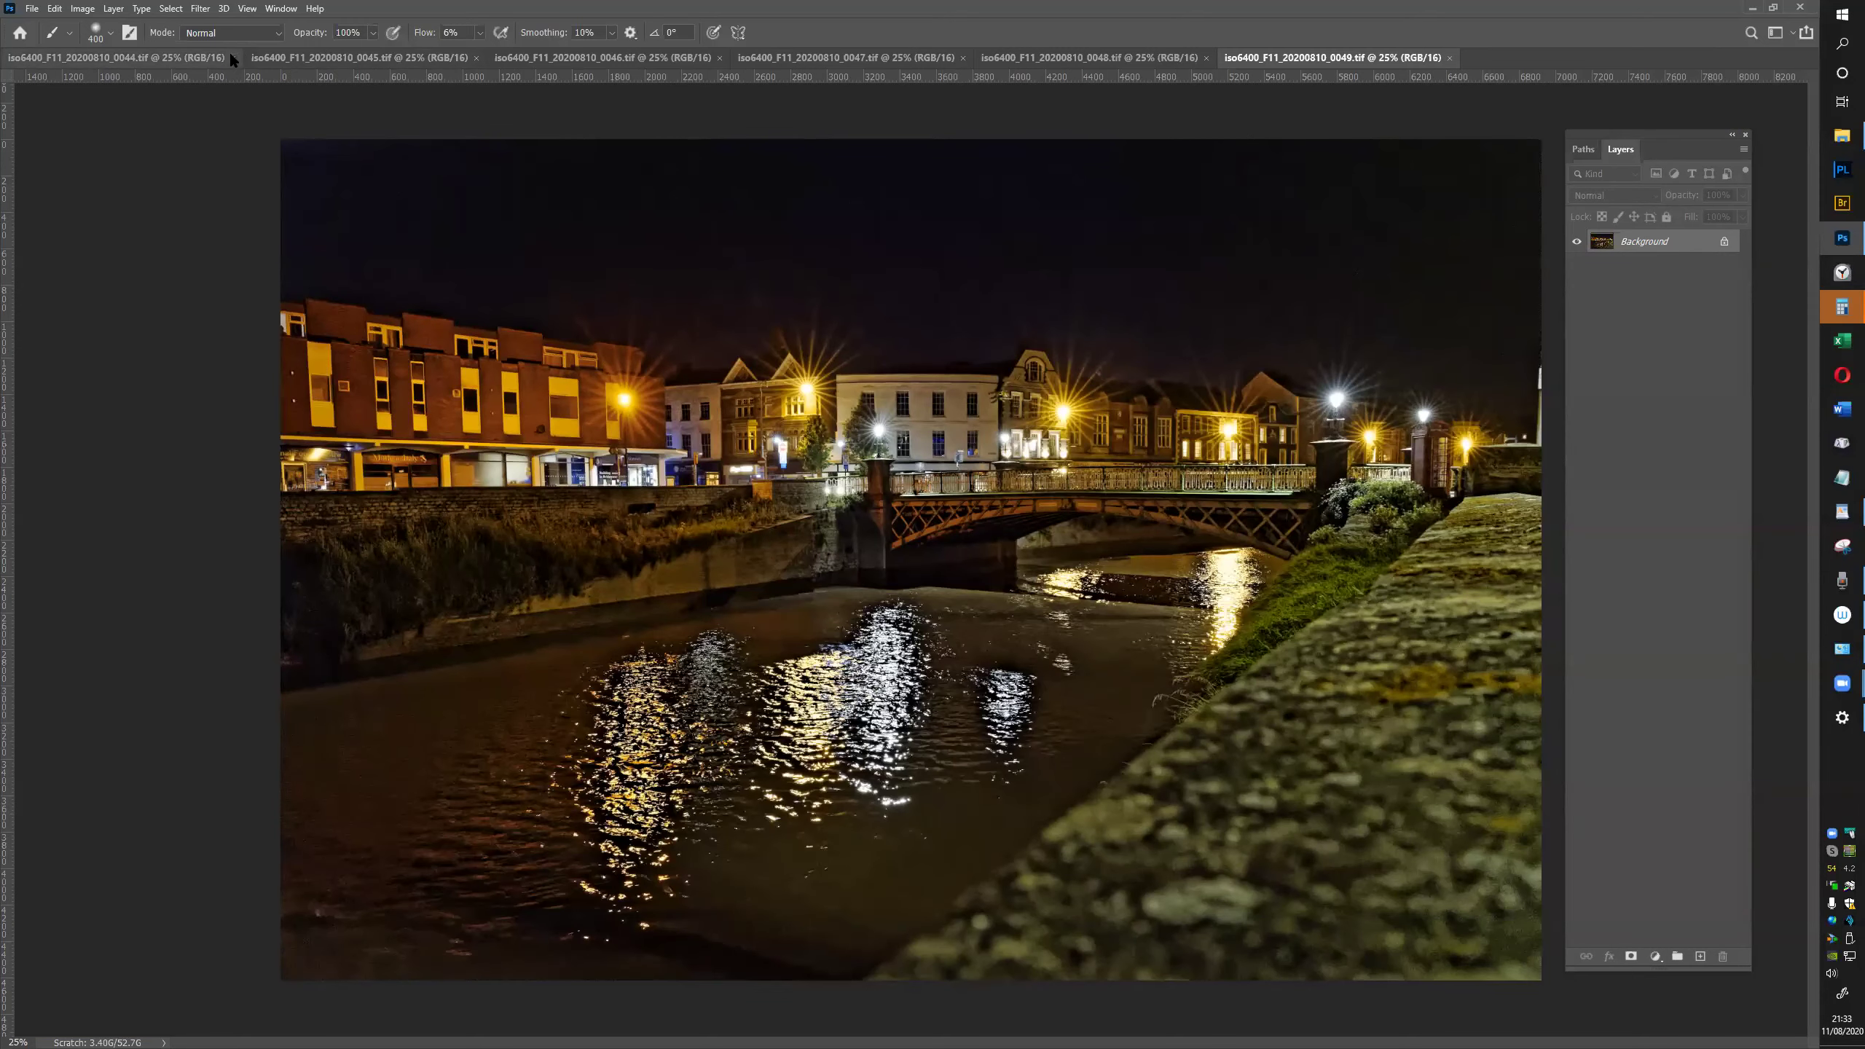
click(231, 57)
click(231, 58)
click(231, 57)
click(231, 58)
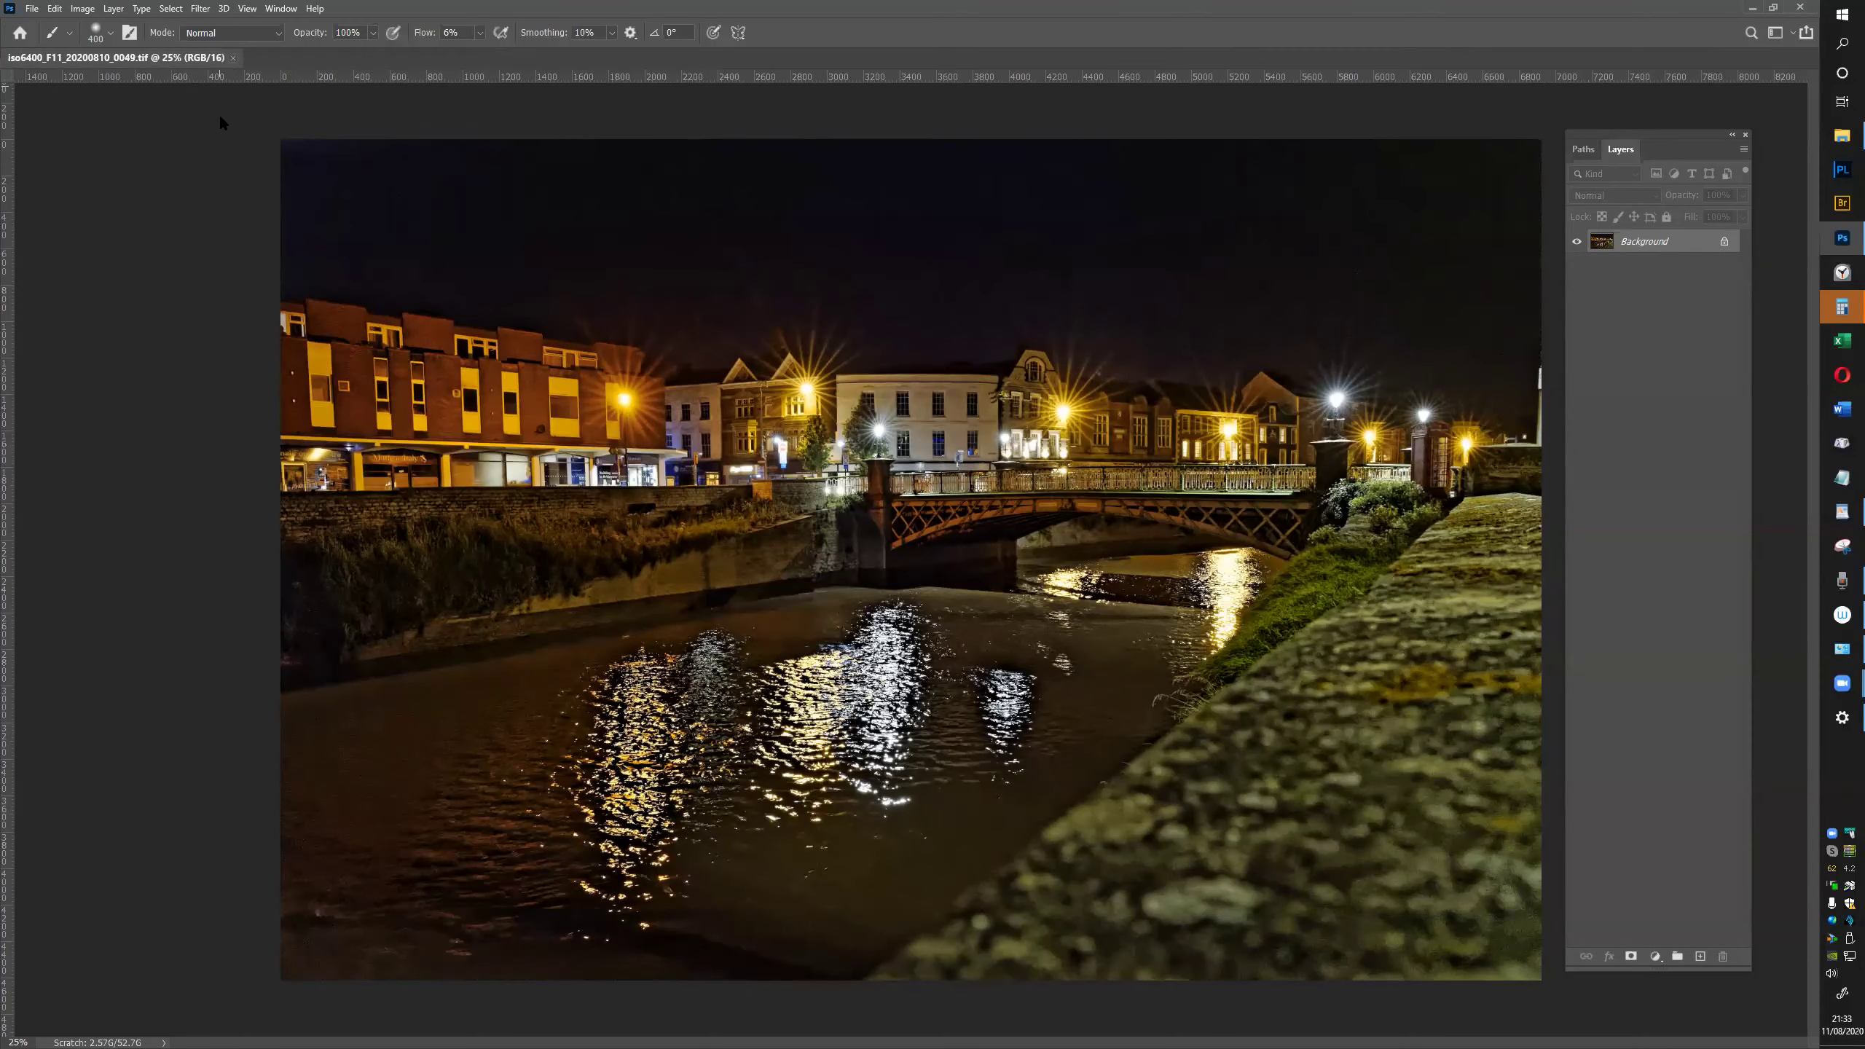
click(231, 58)
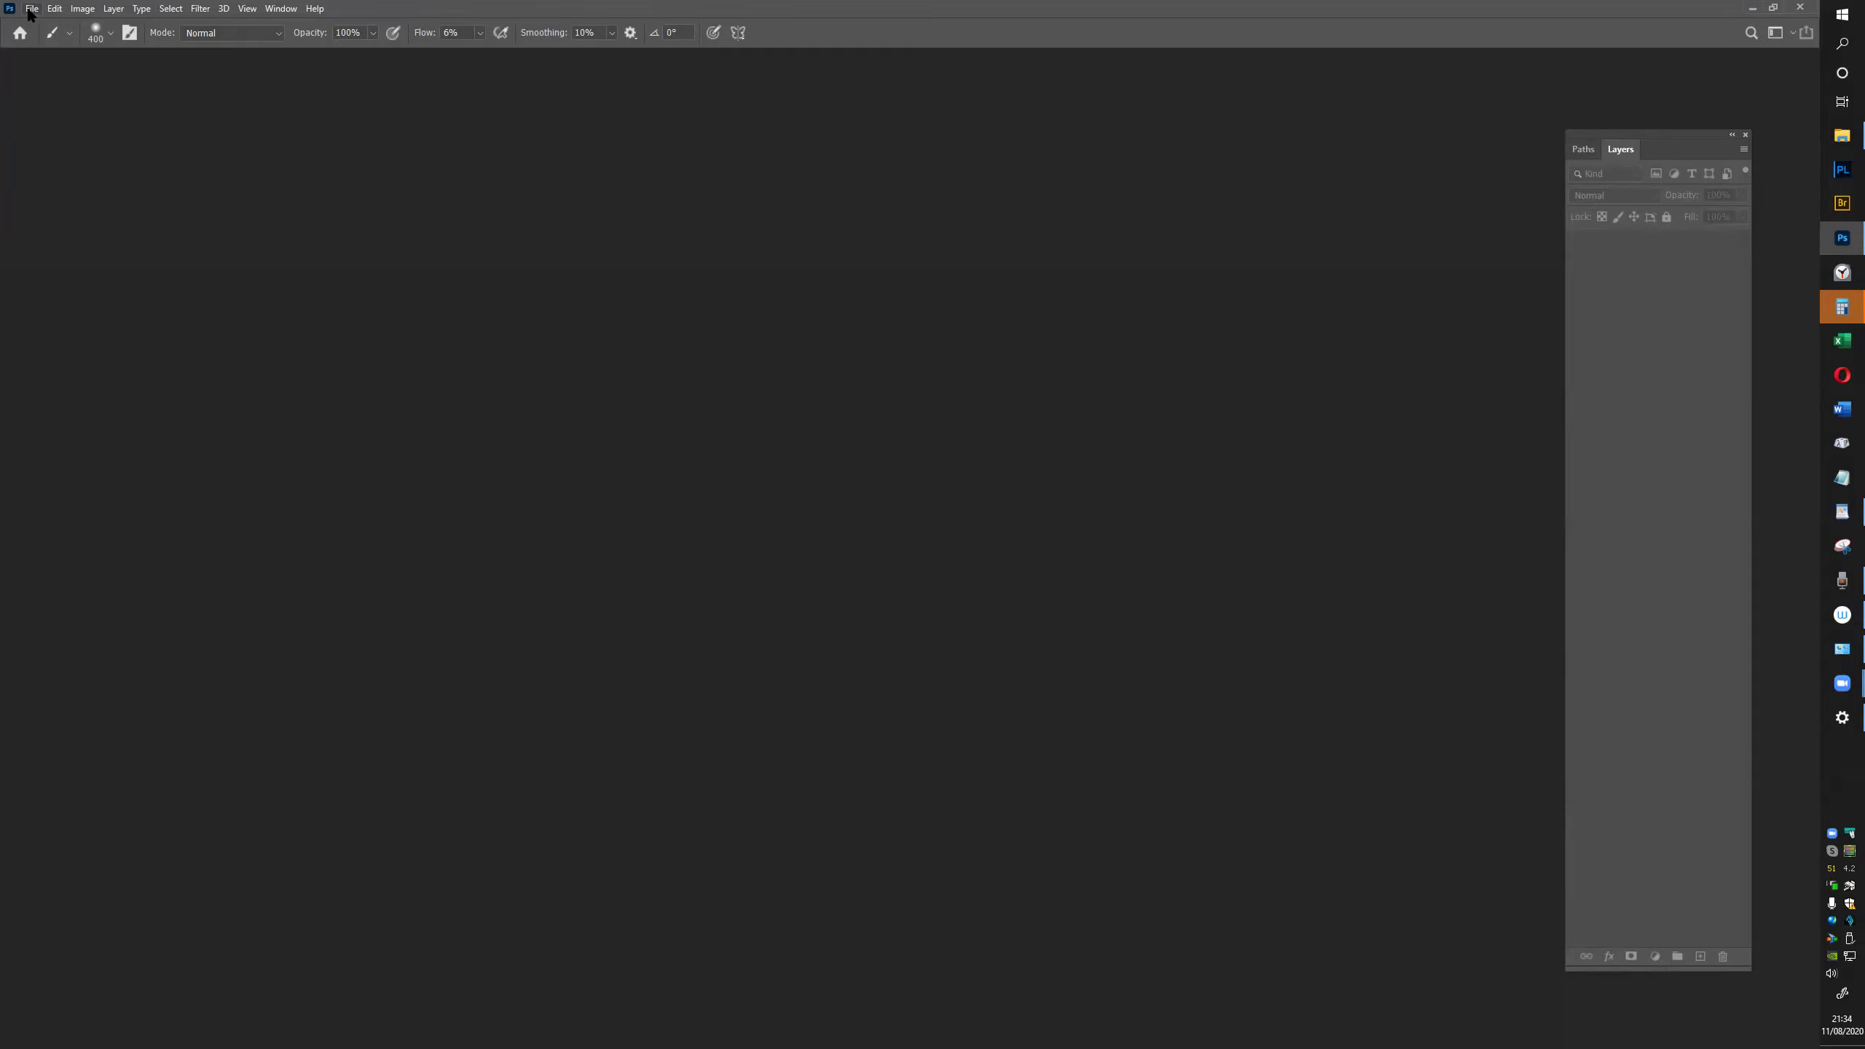
Open the six images Mug_20200809_0001.tif to Mug_20200809_0006.tif from the Mug folder in Clubnight Talks Stacking
click(32, 9)
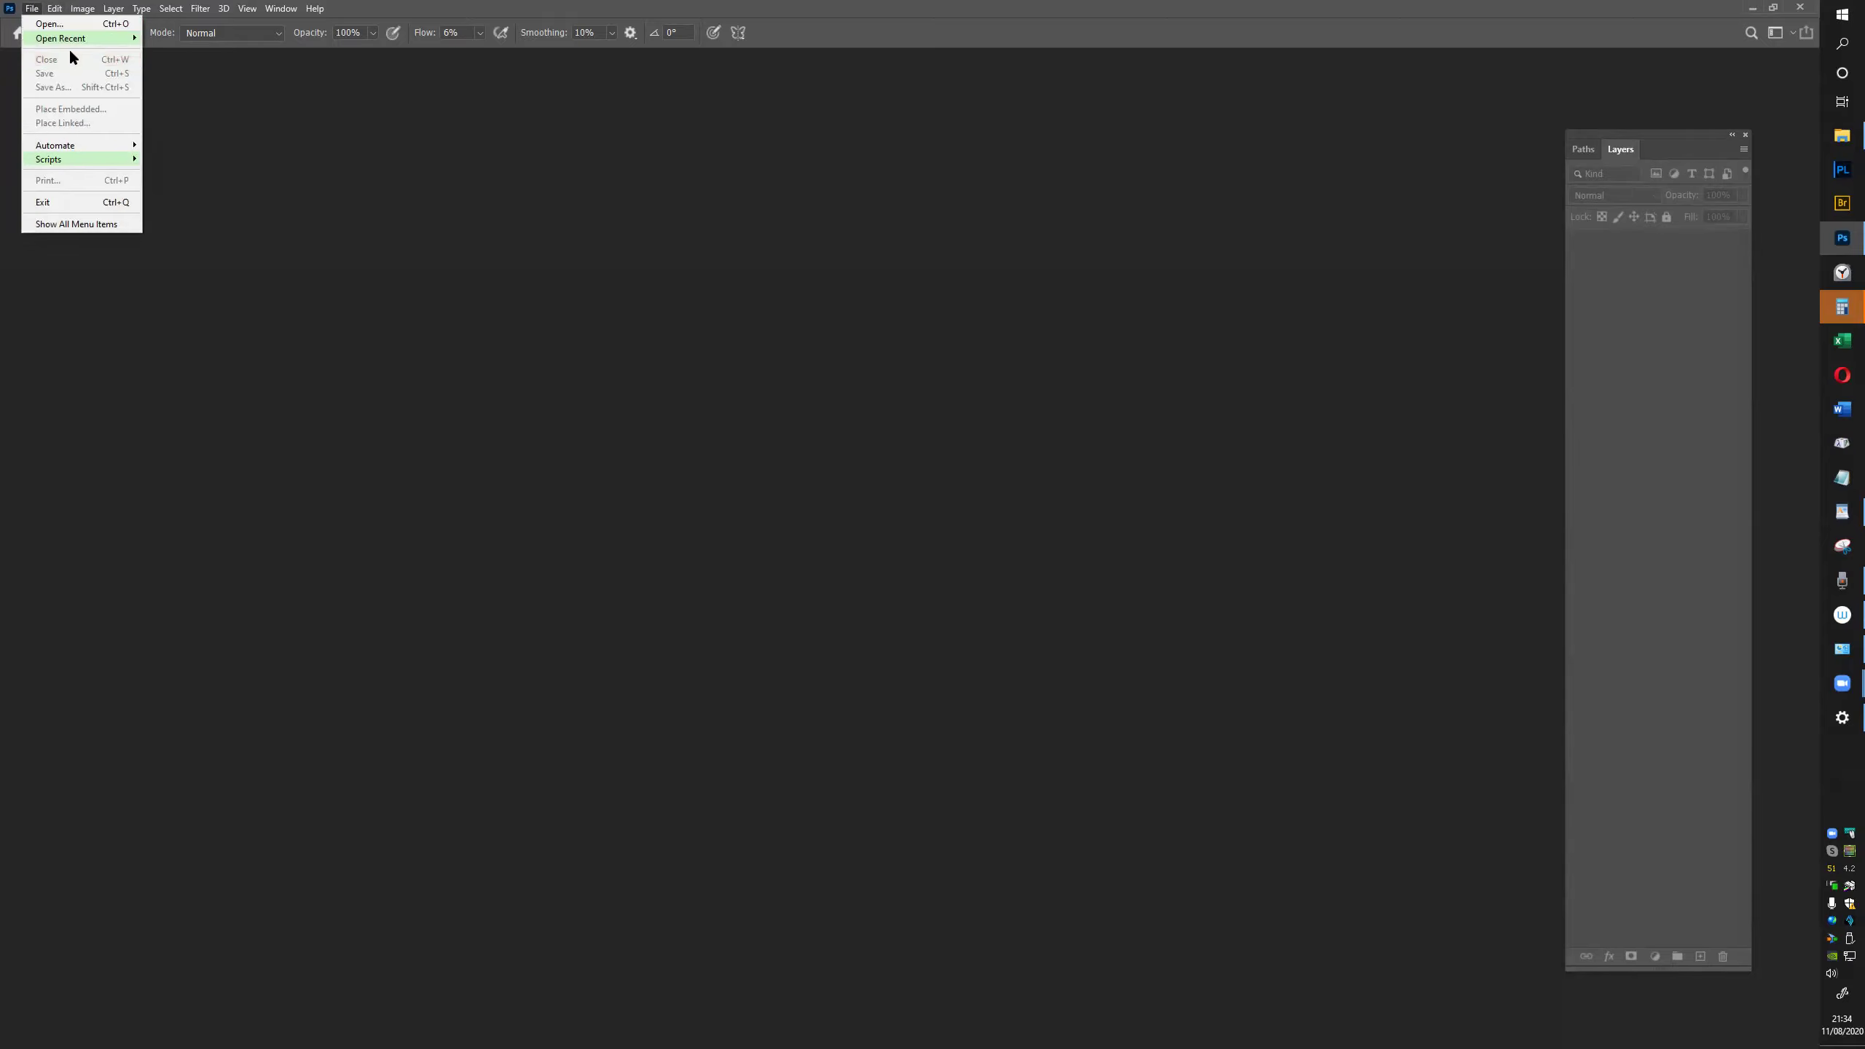
click(50, 24)
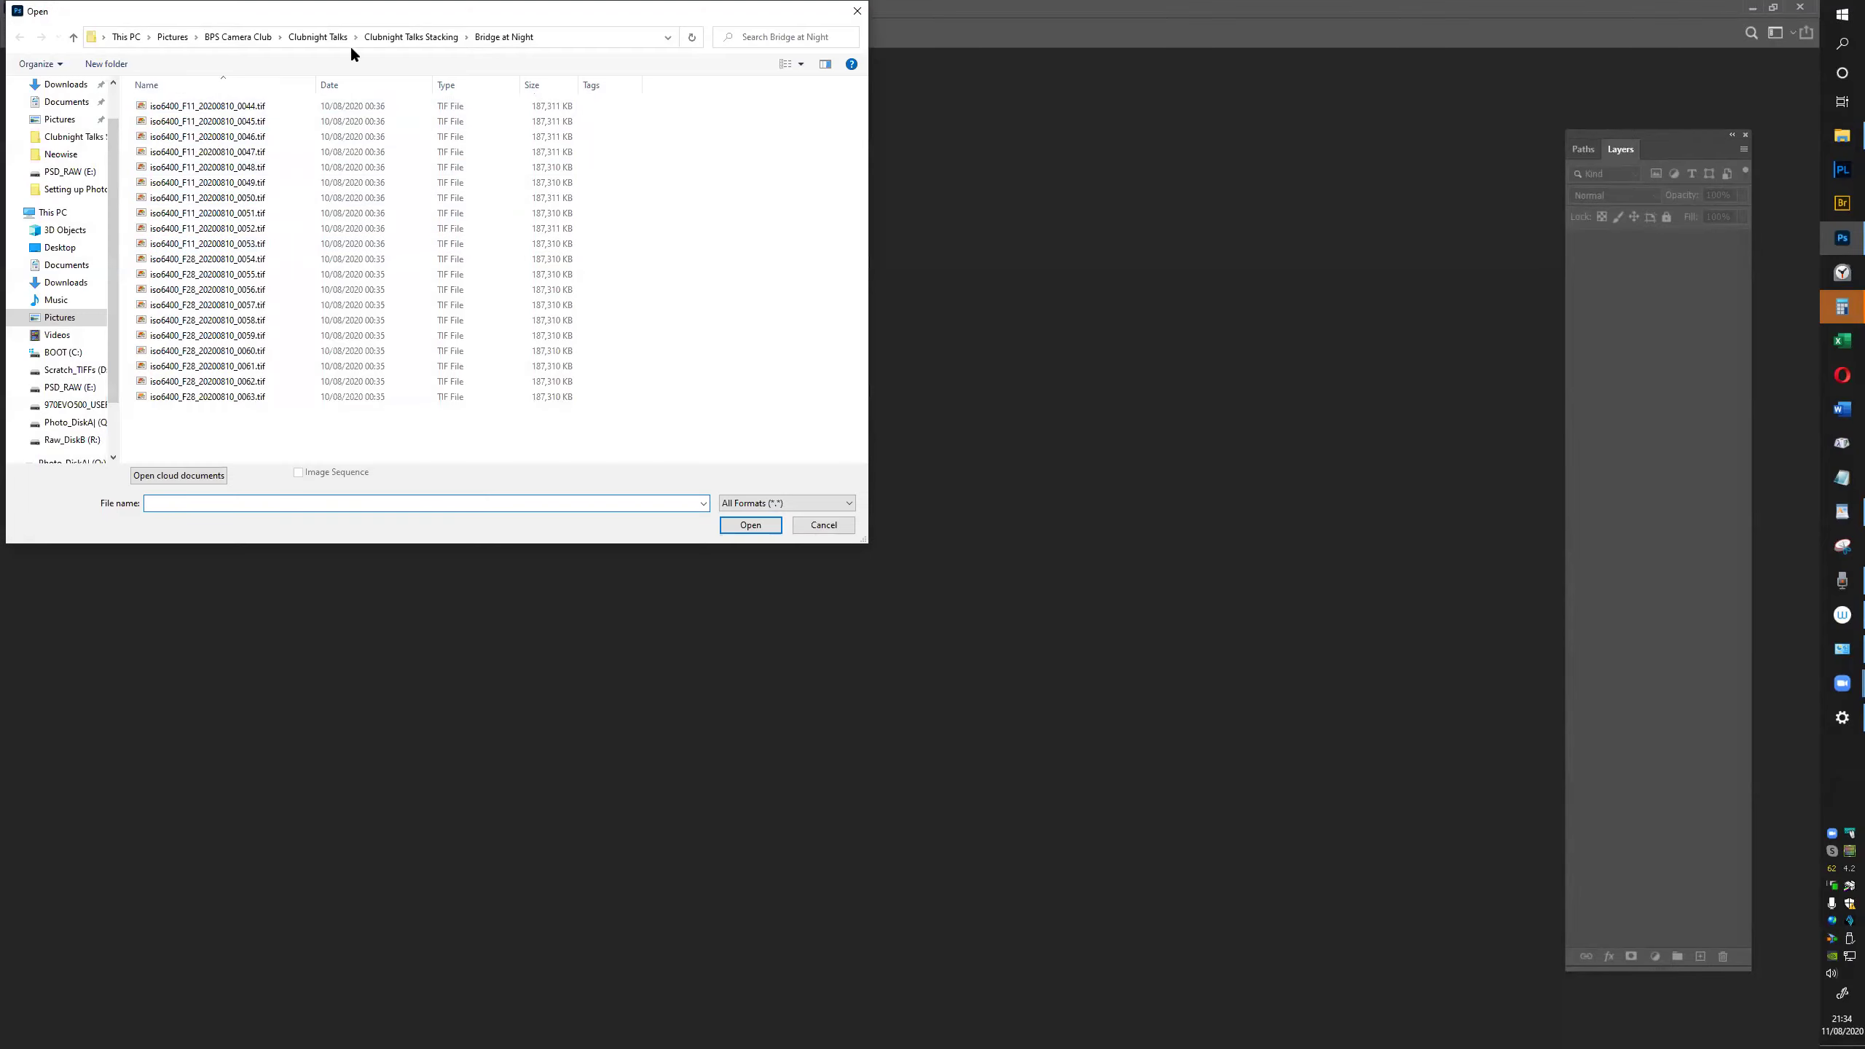
click(399, 36)
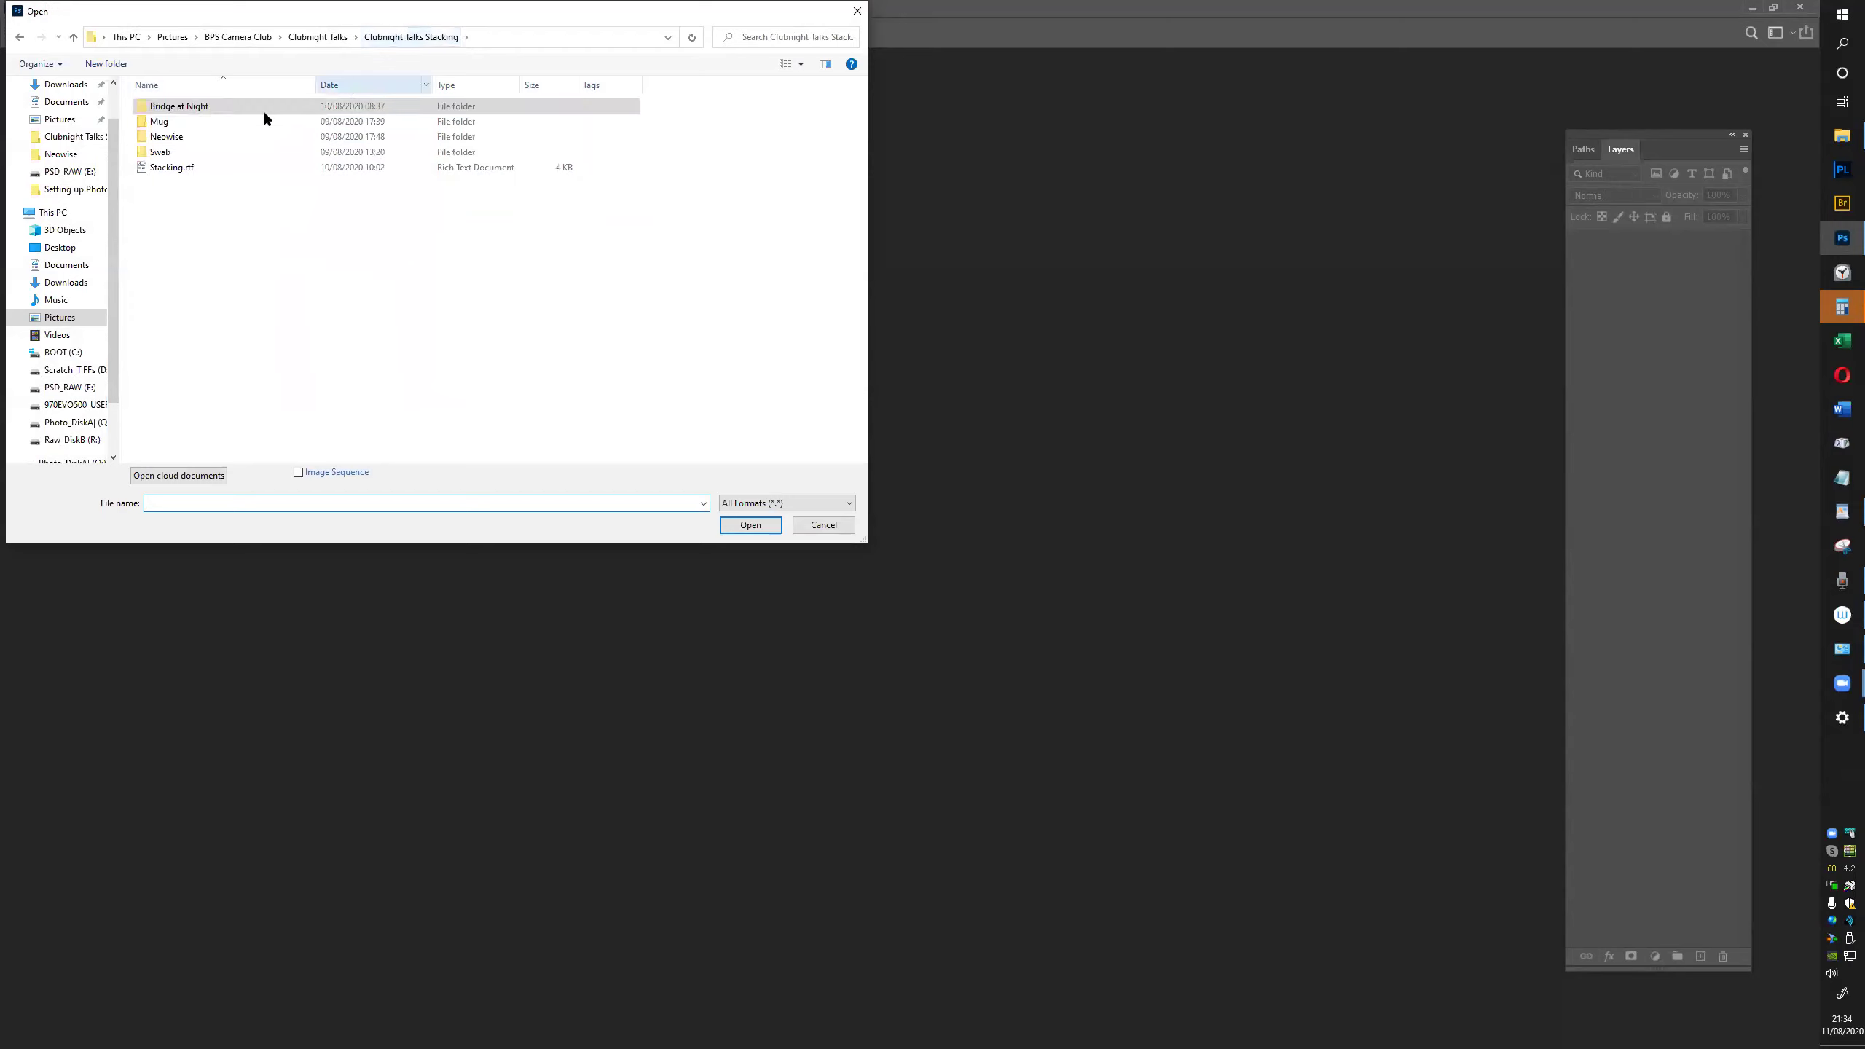
double_click(184, 121)
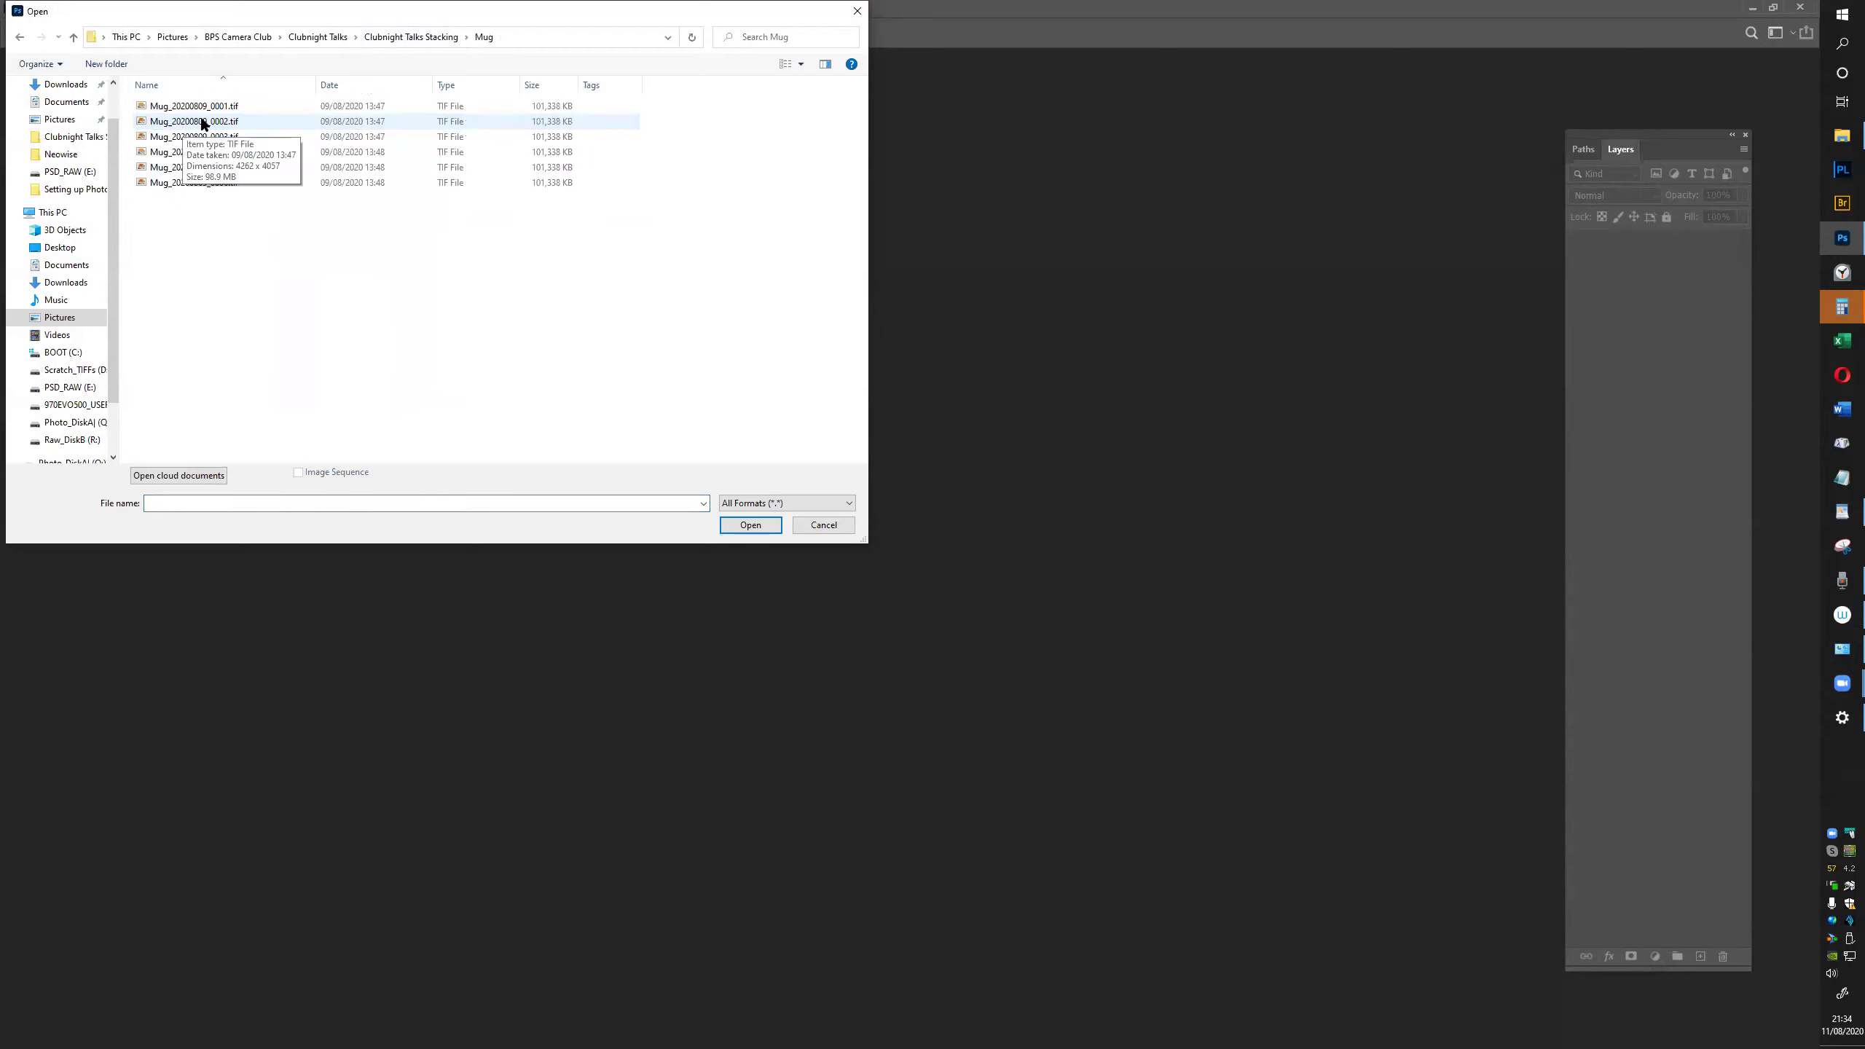
click(215, 106)
shift+click(236, 183)
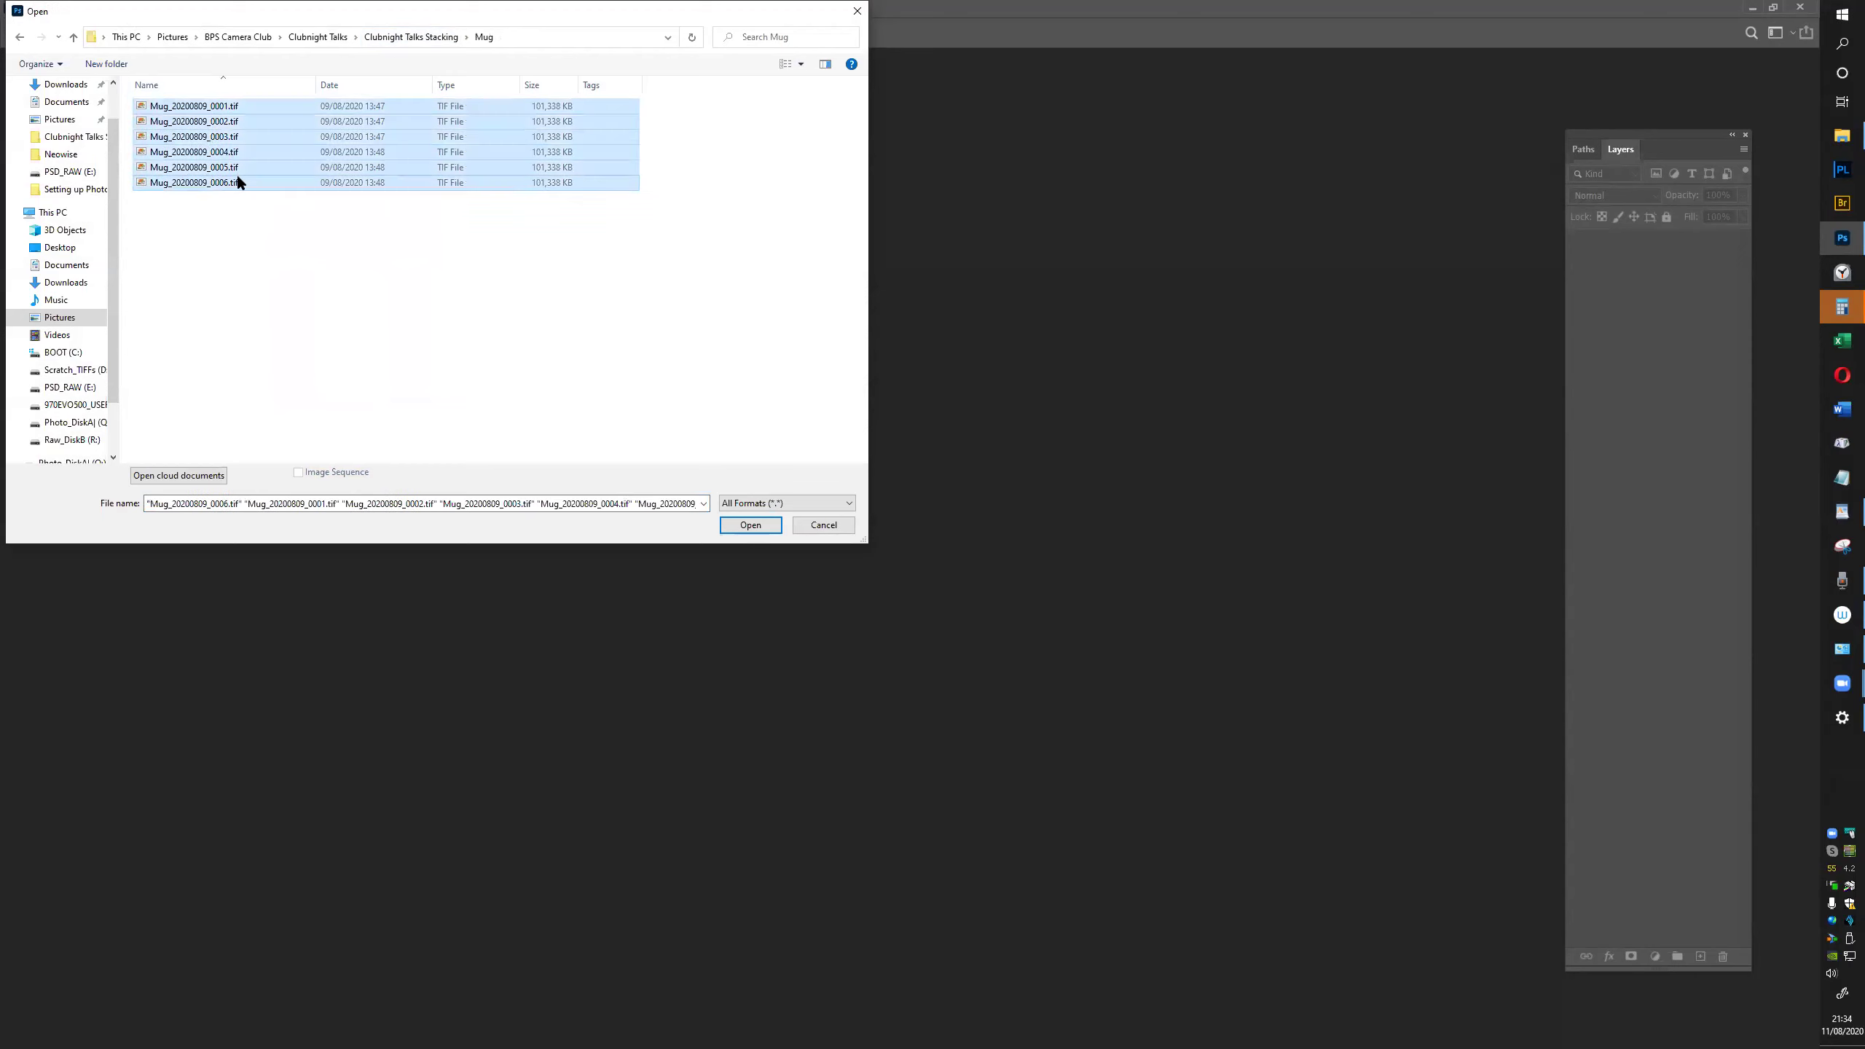
key(Return)
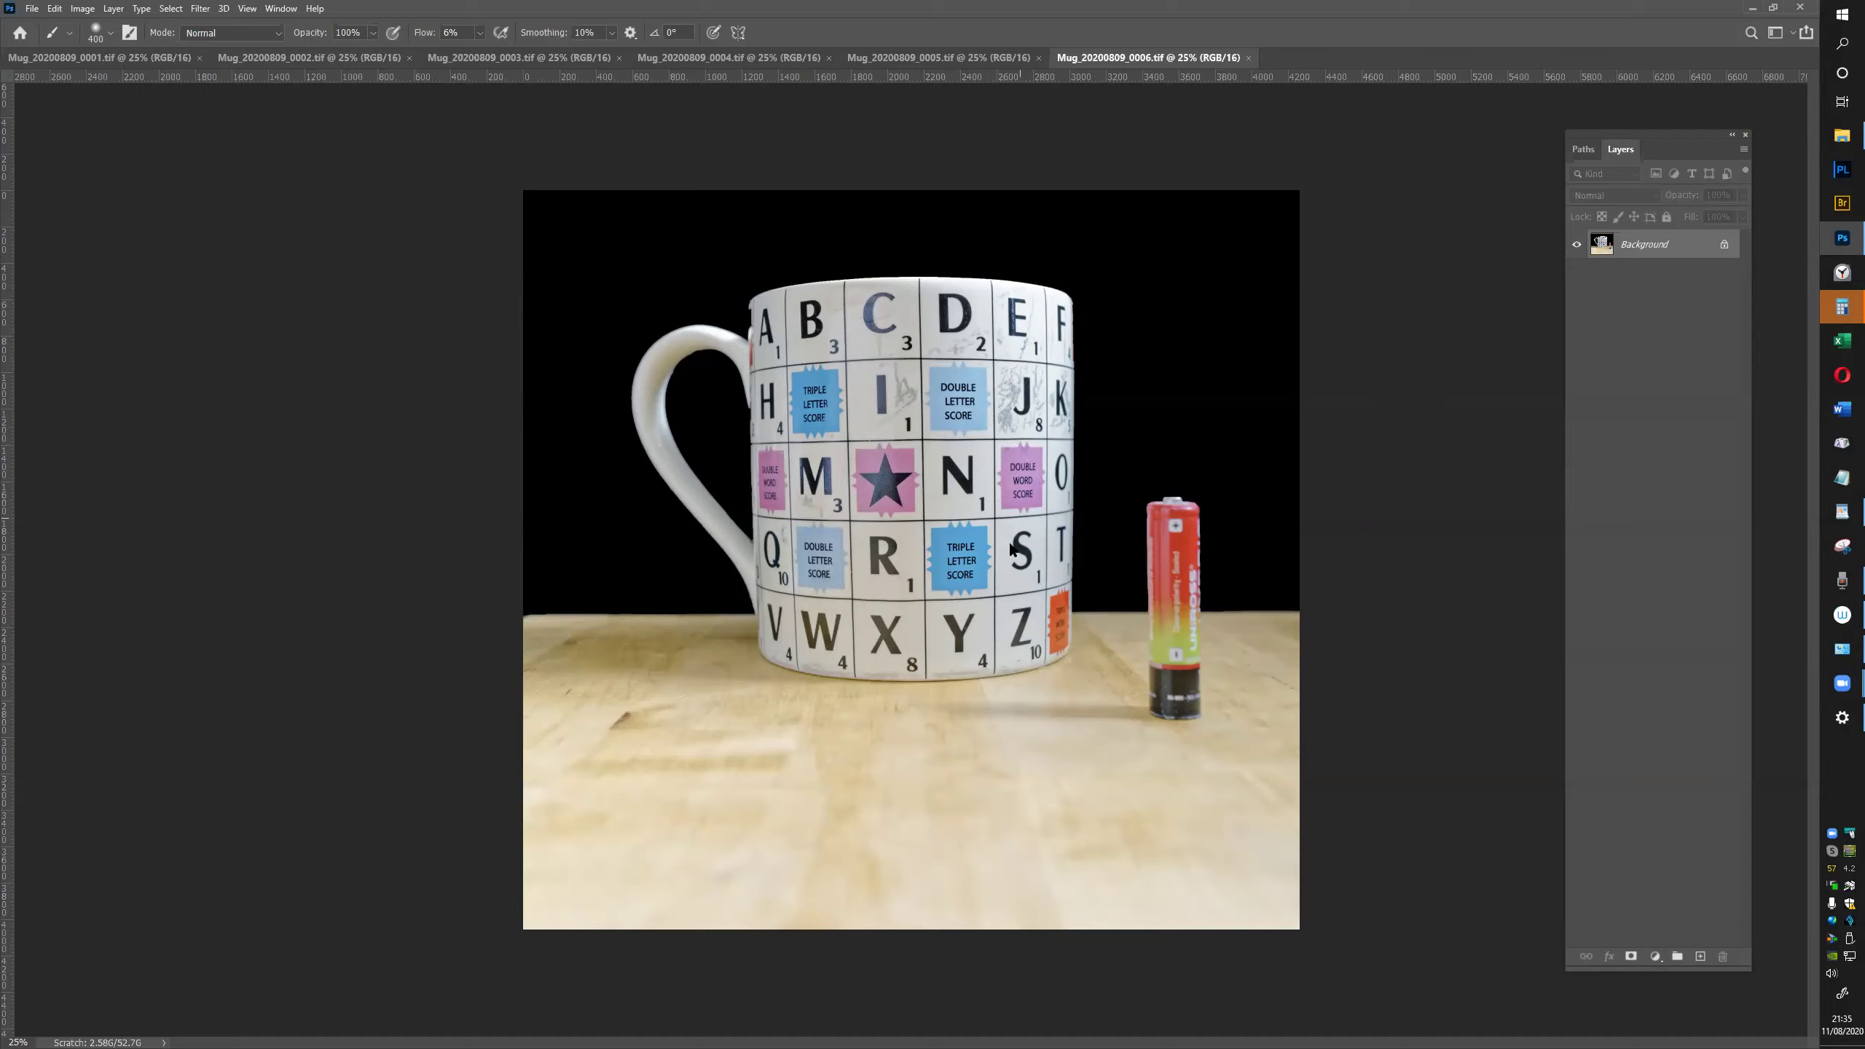
Look through the six open mug images to compare the battery's position in each shot
click(923, 61)
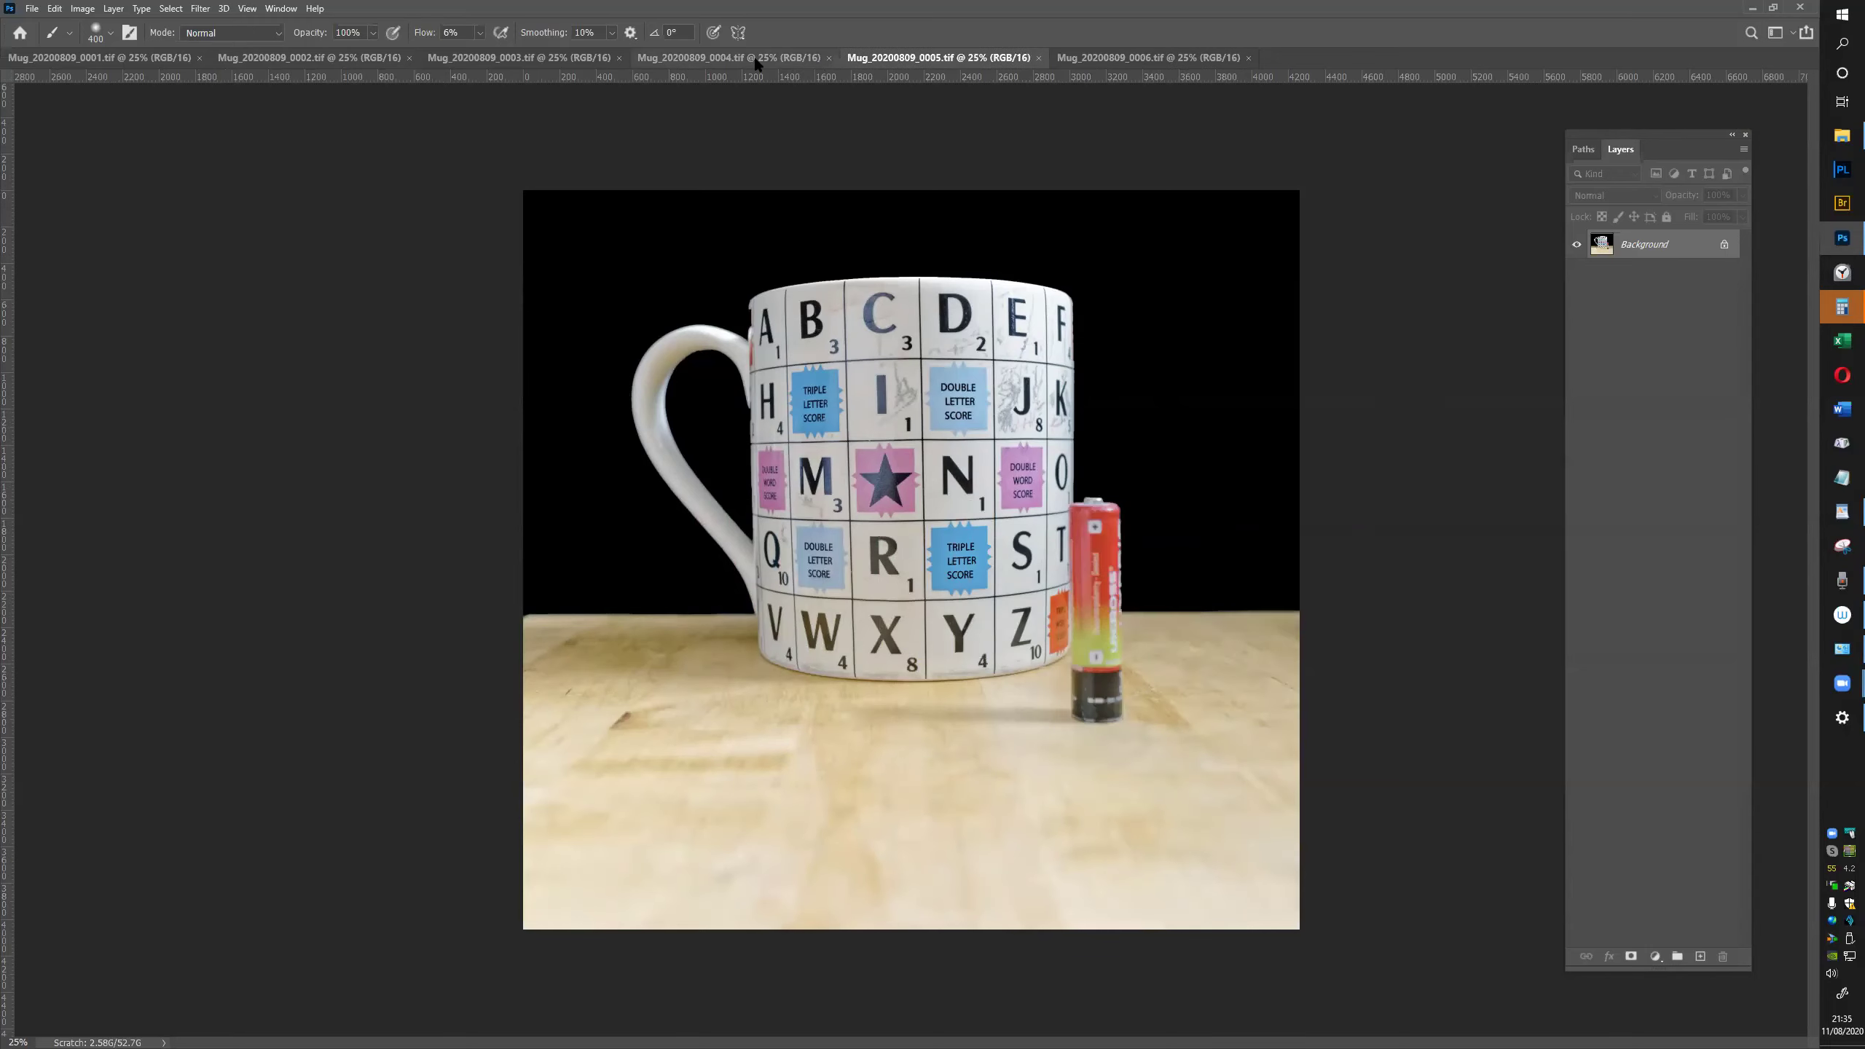
click(759, 60)
click(569, 60)
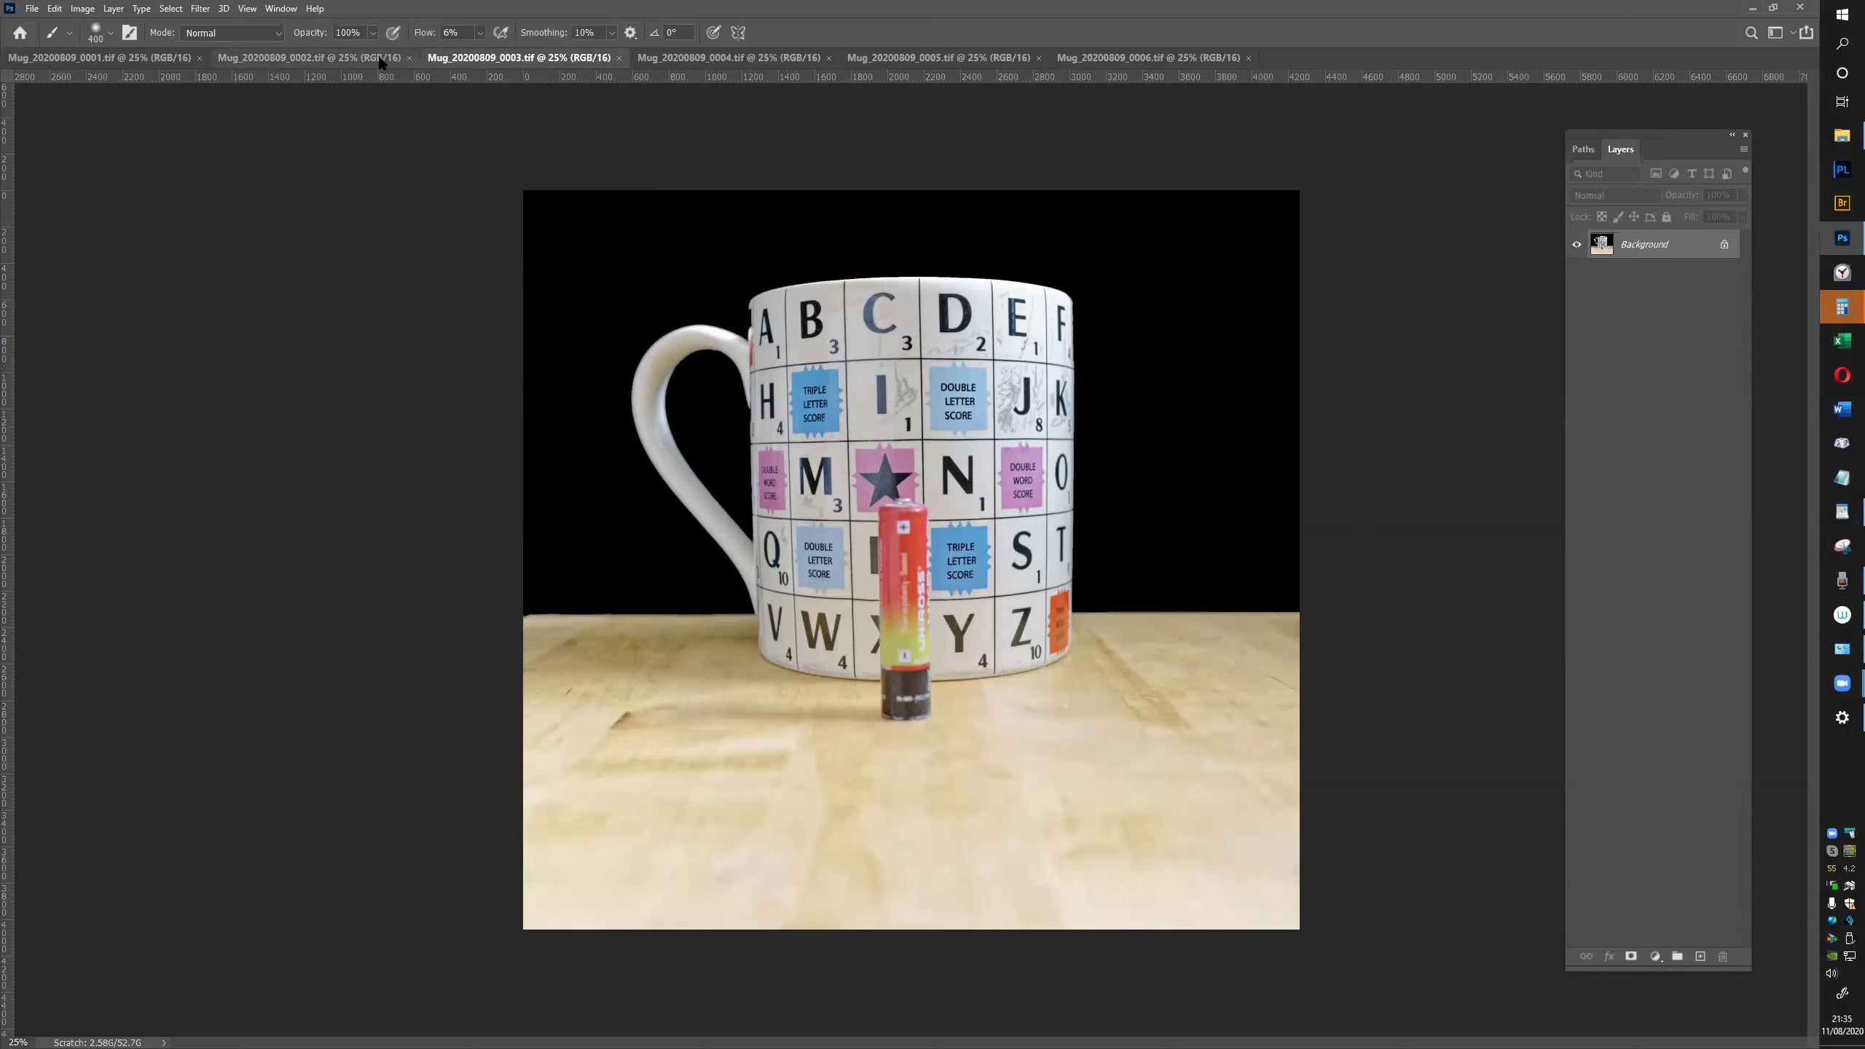
click(381, 59)
click(141, 49)
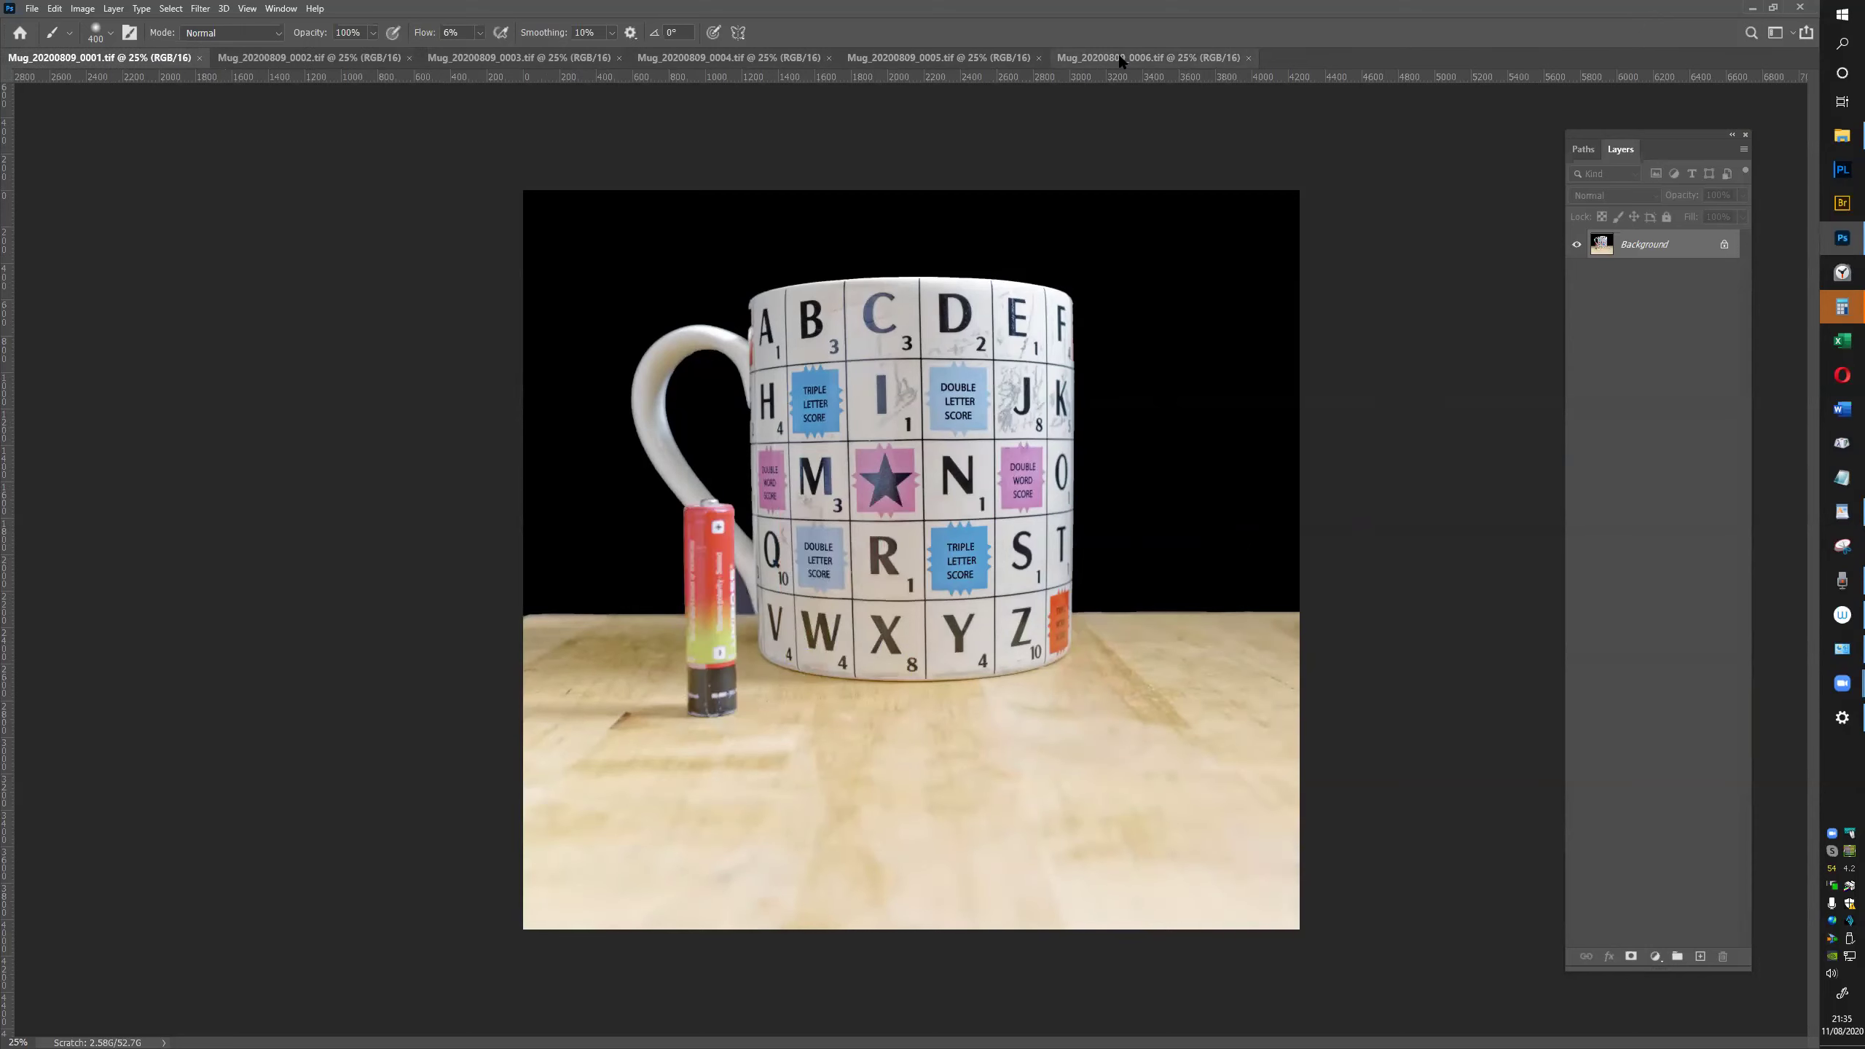
click(1149, 58)
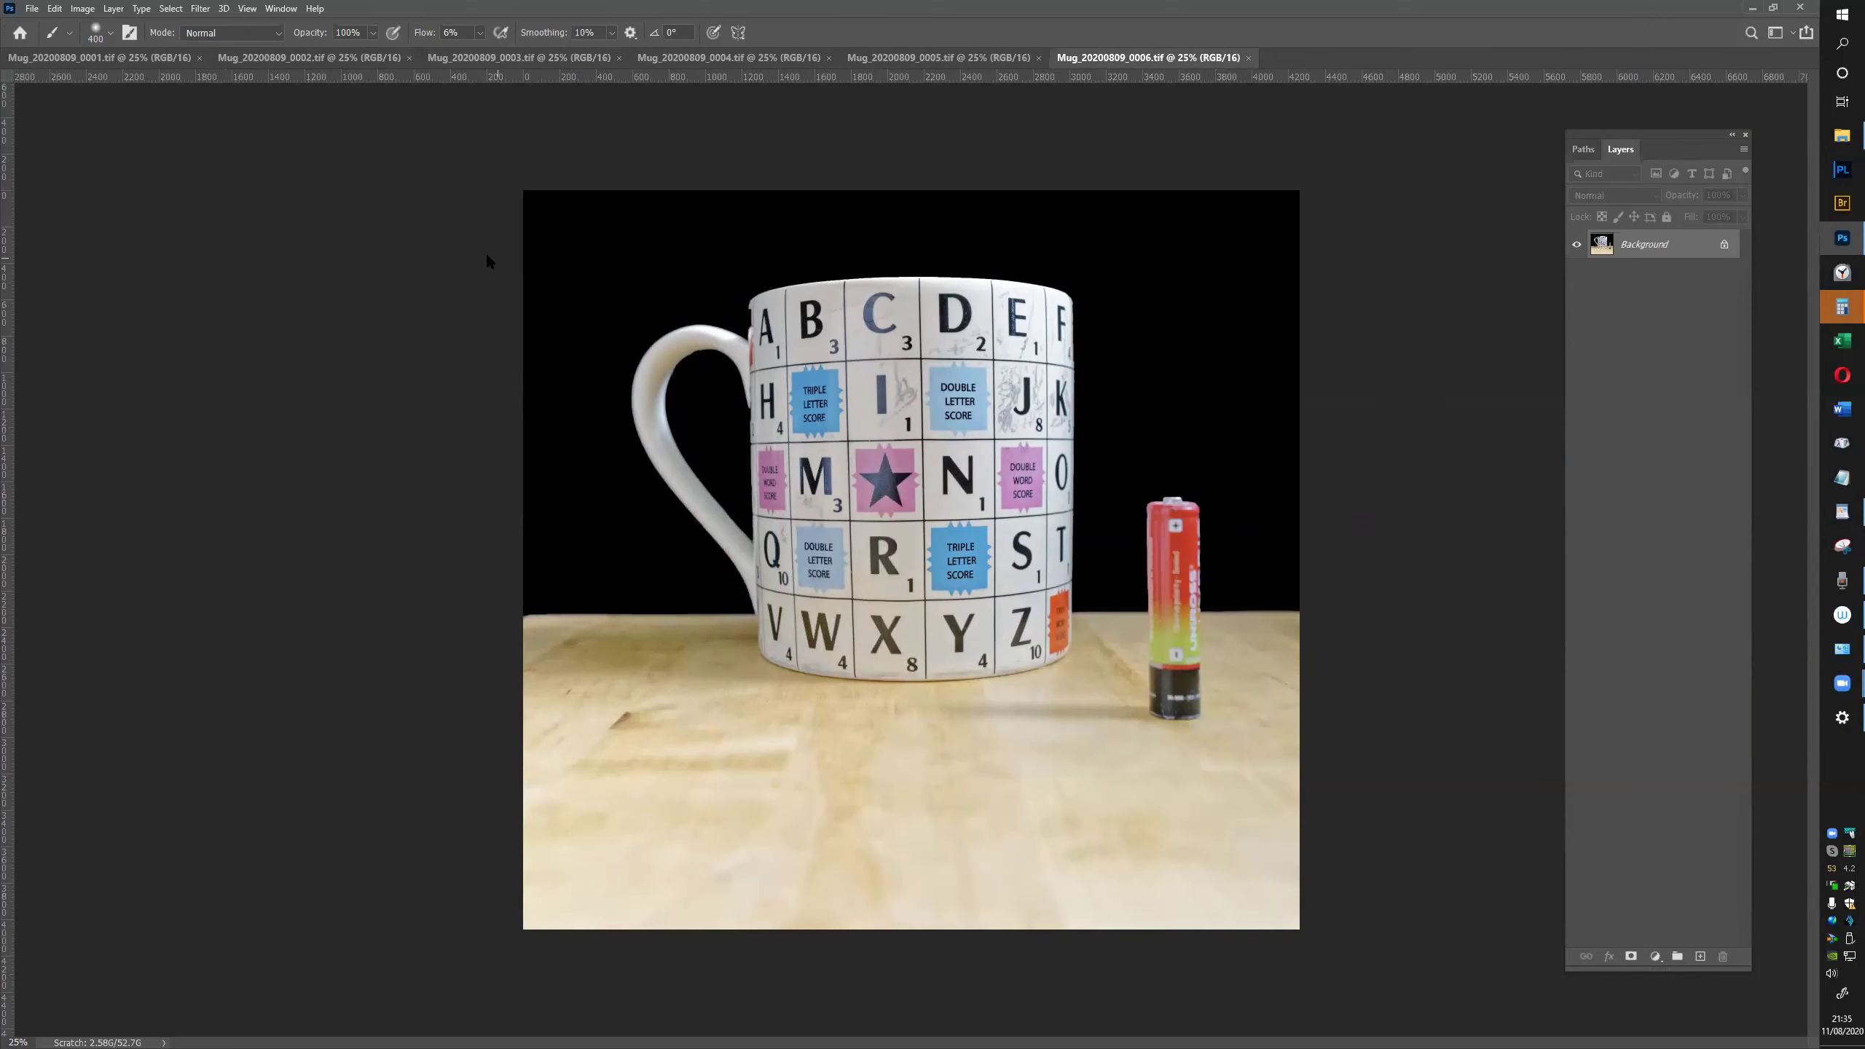
Load all six open mug images into a stack, creating a smart object from the loaded layers
click(32, 9)
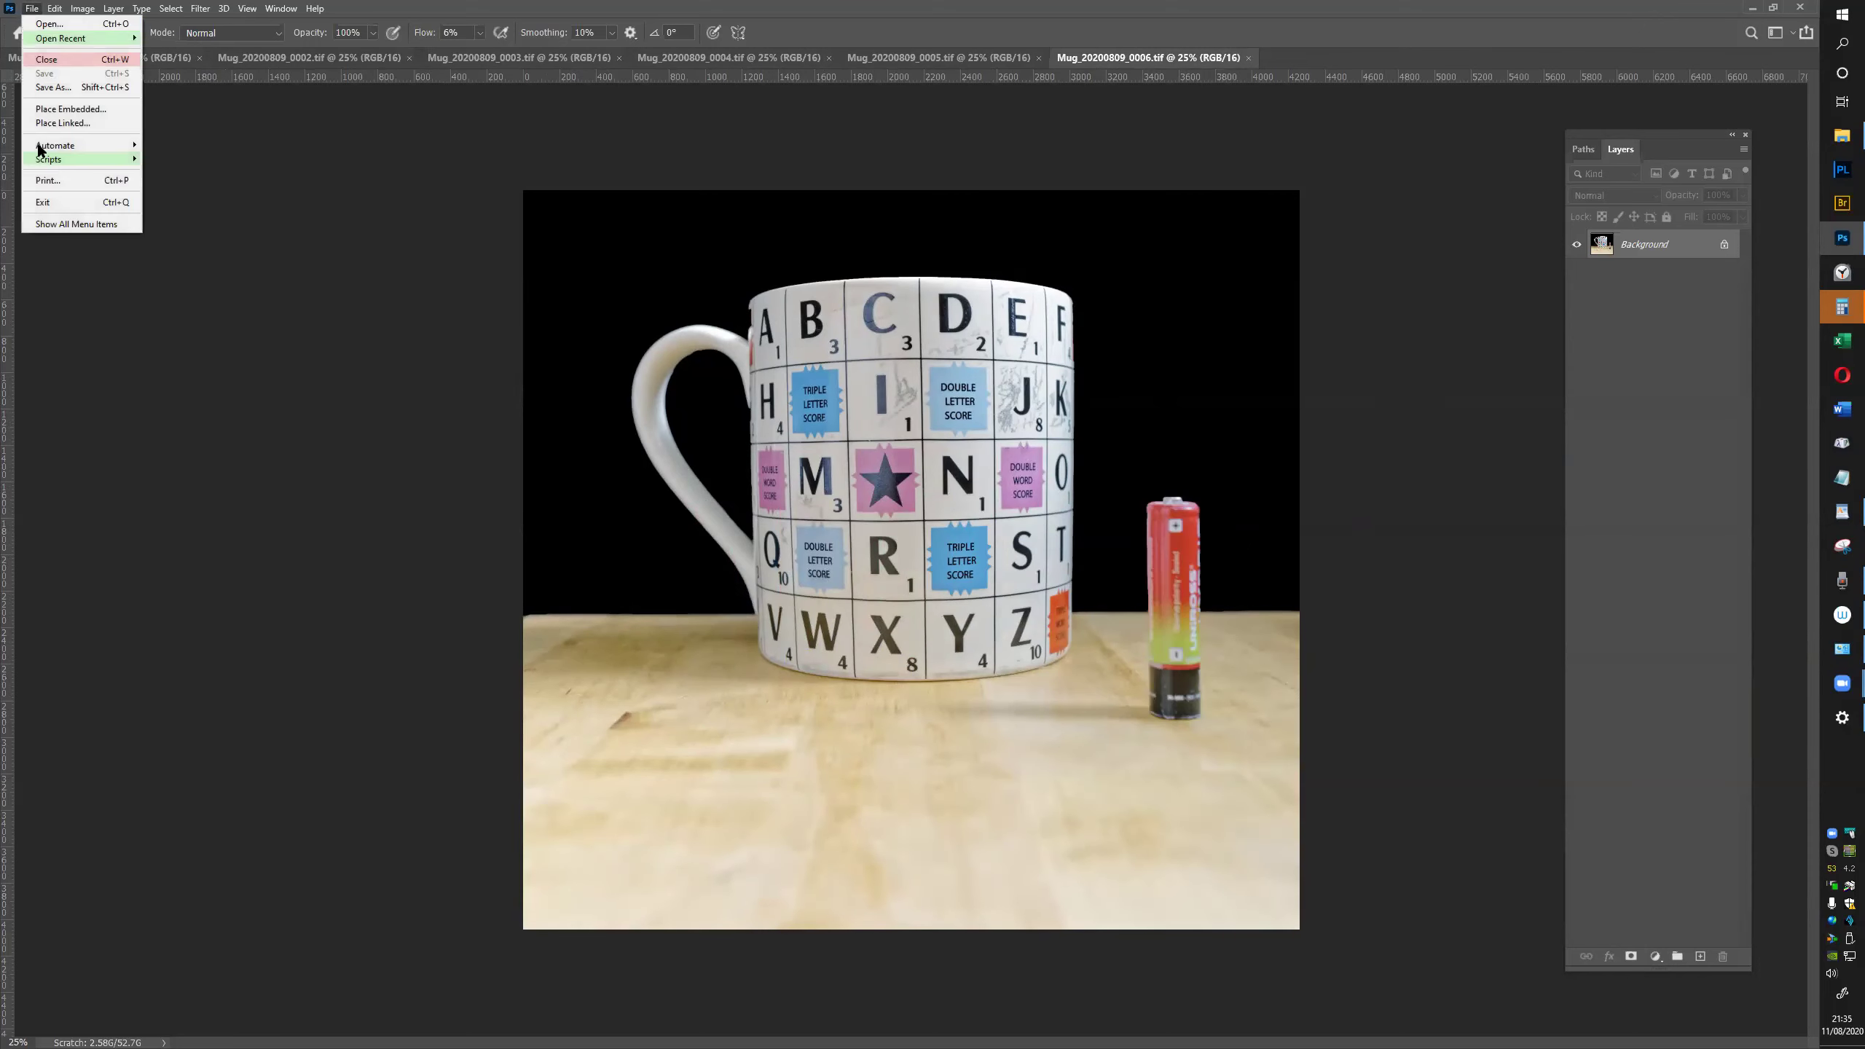
mouse_move(56, 160)
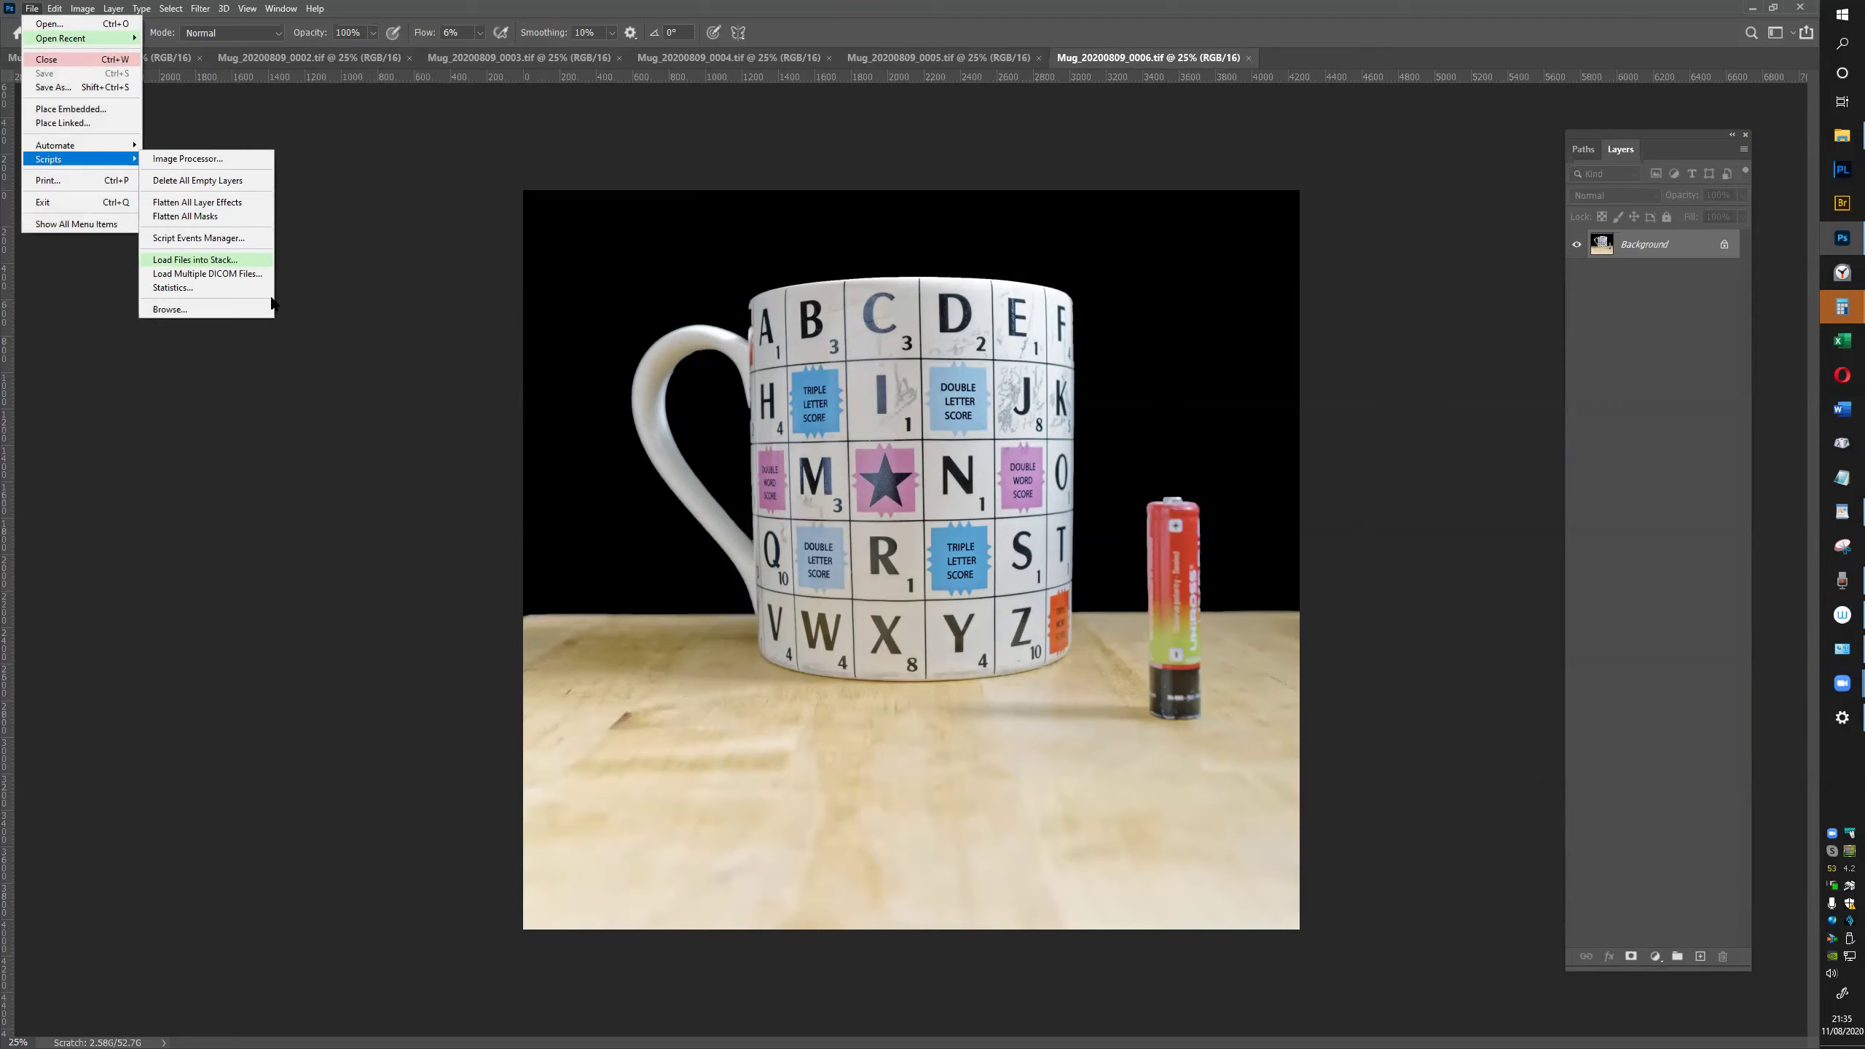
click(220, 259)
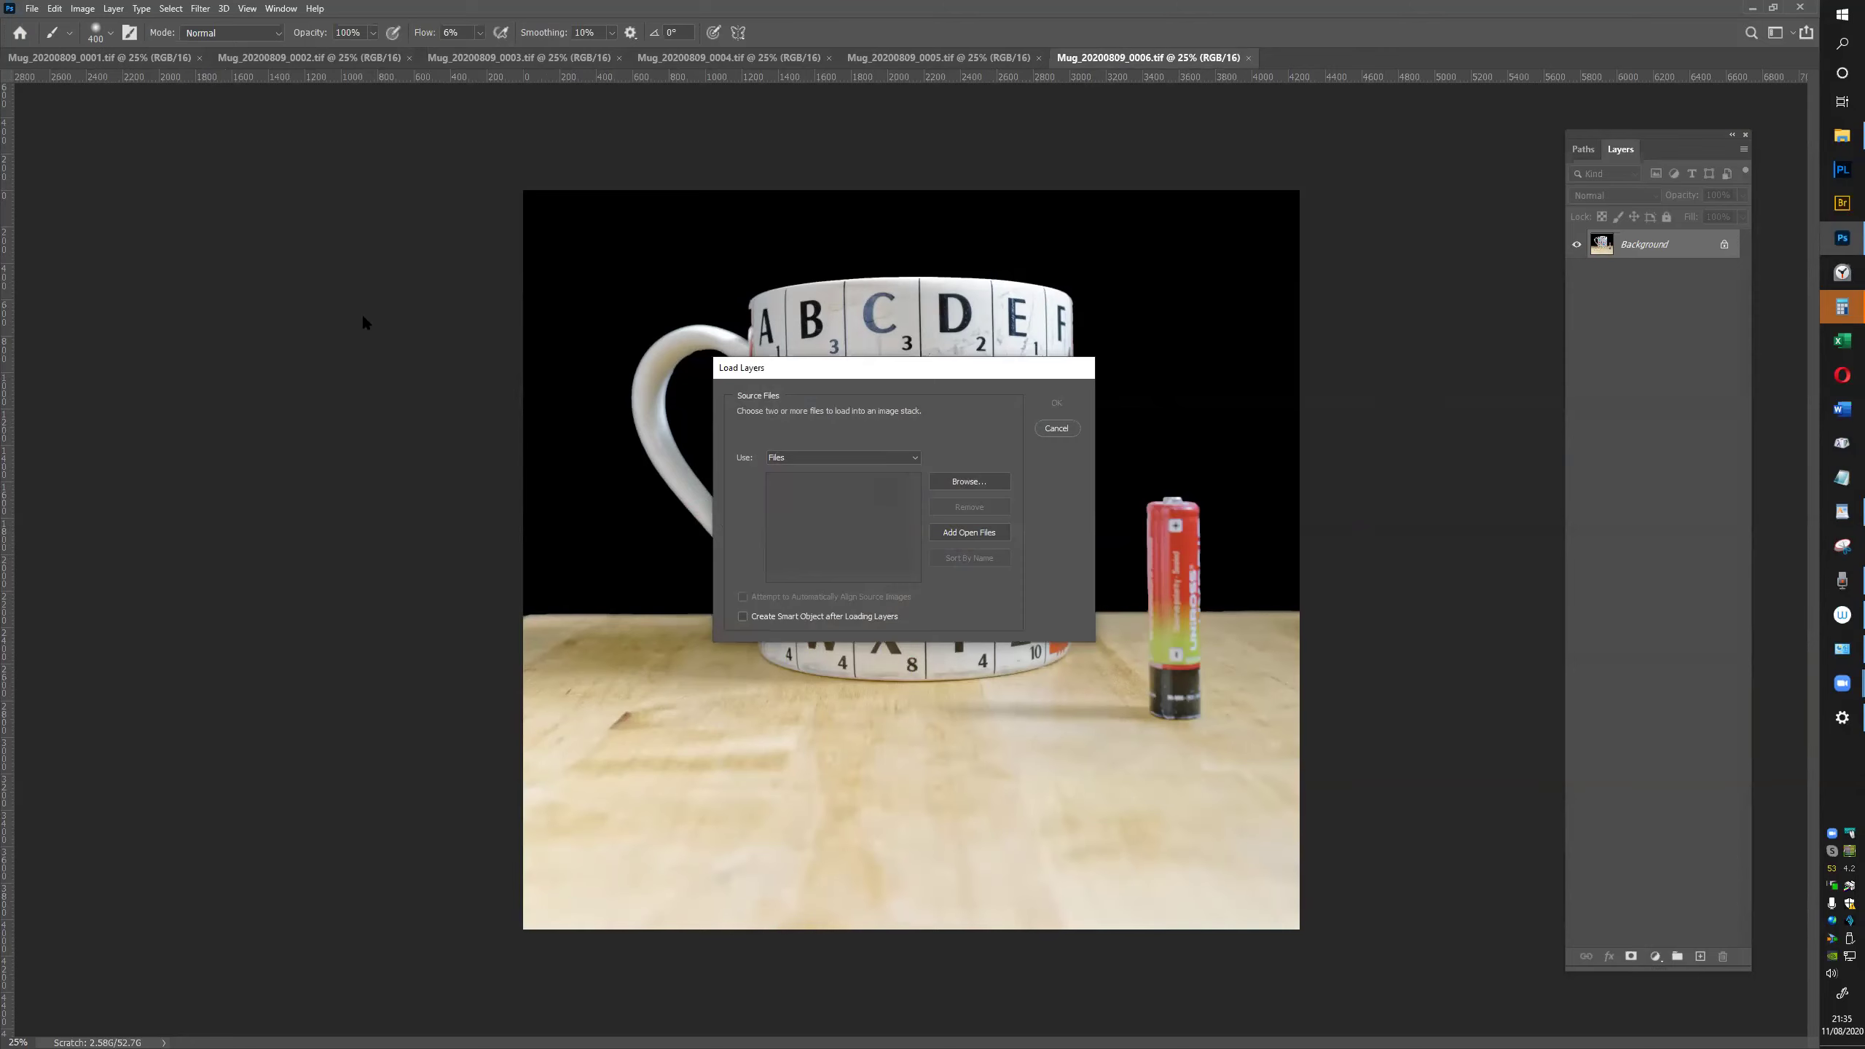
click(998, 530)
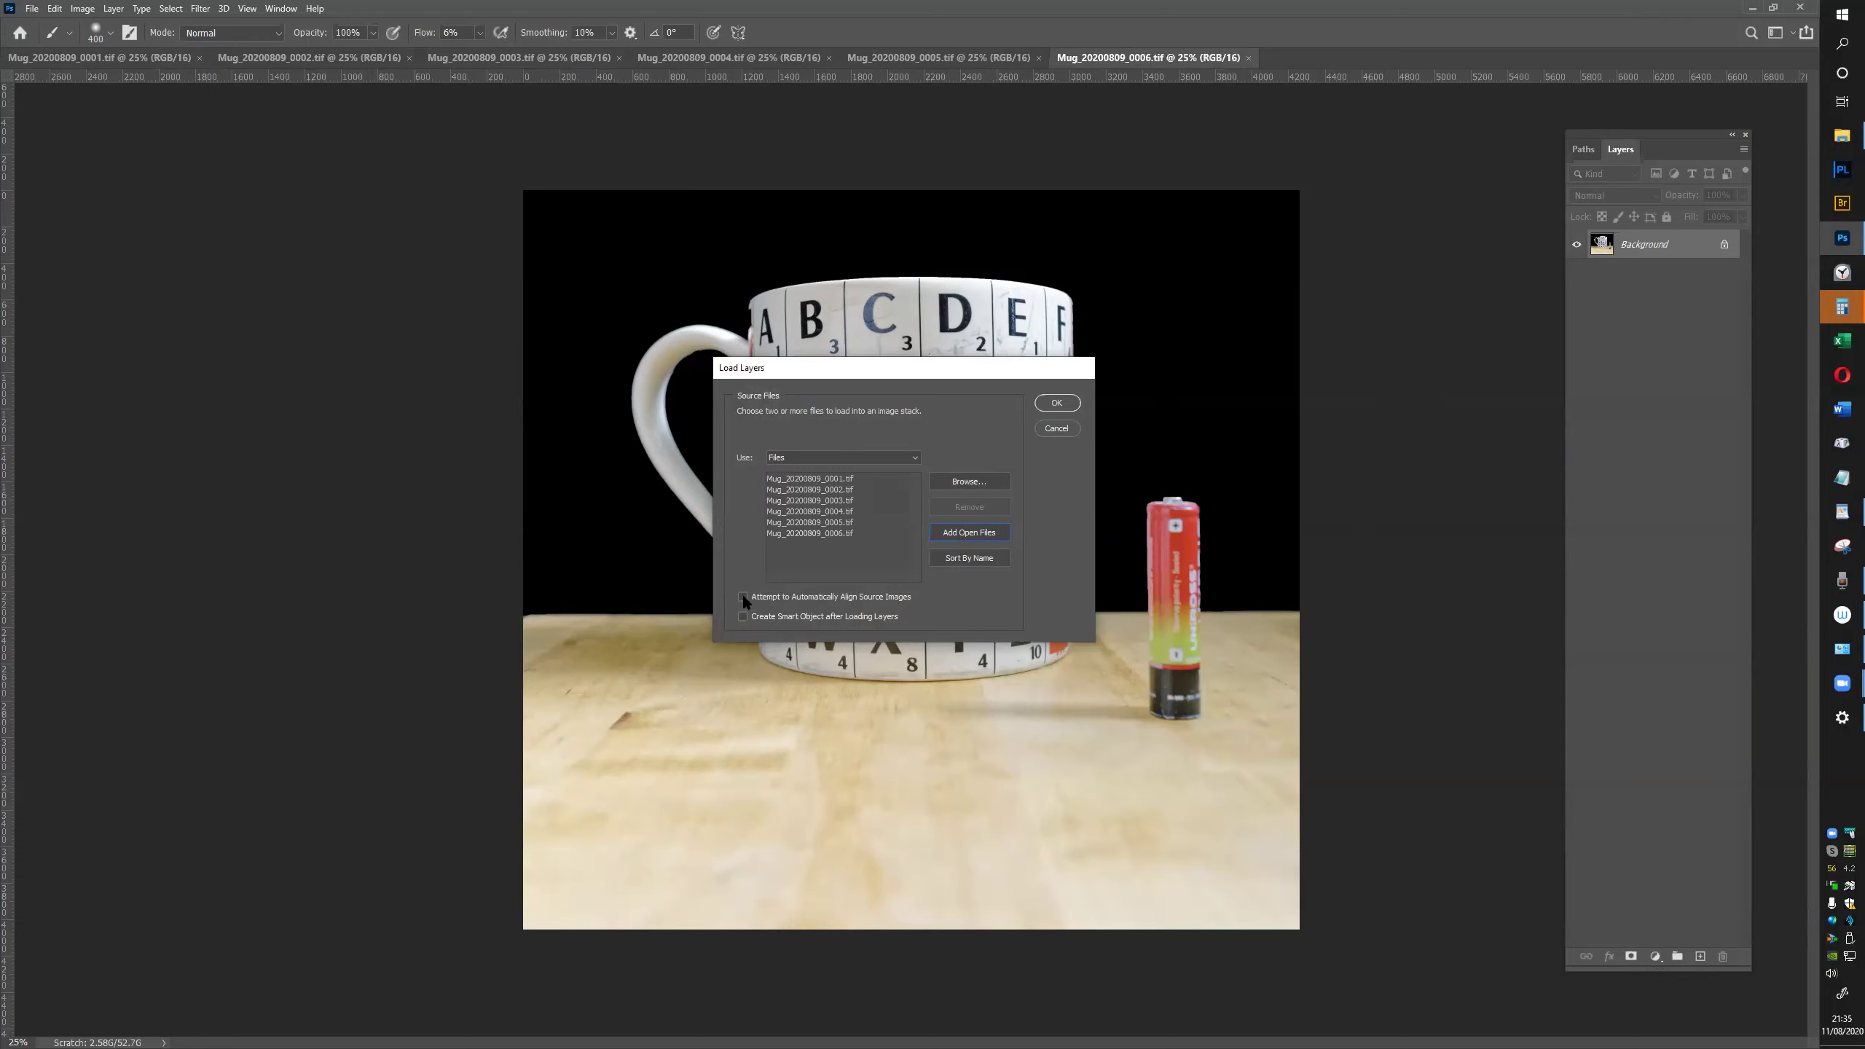
click(743, 616)
click(1058, 404)
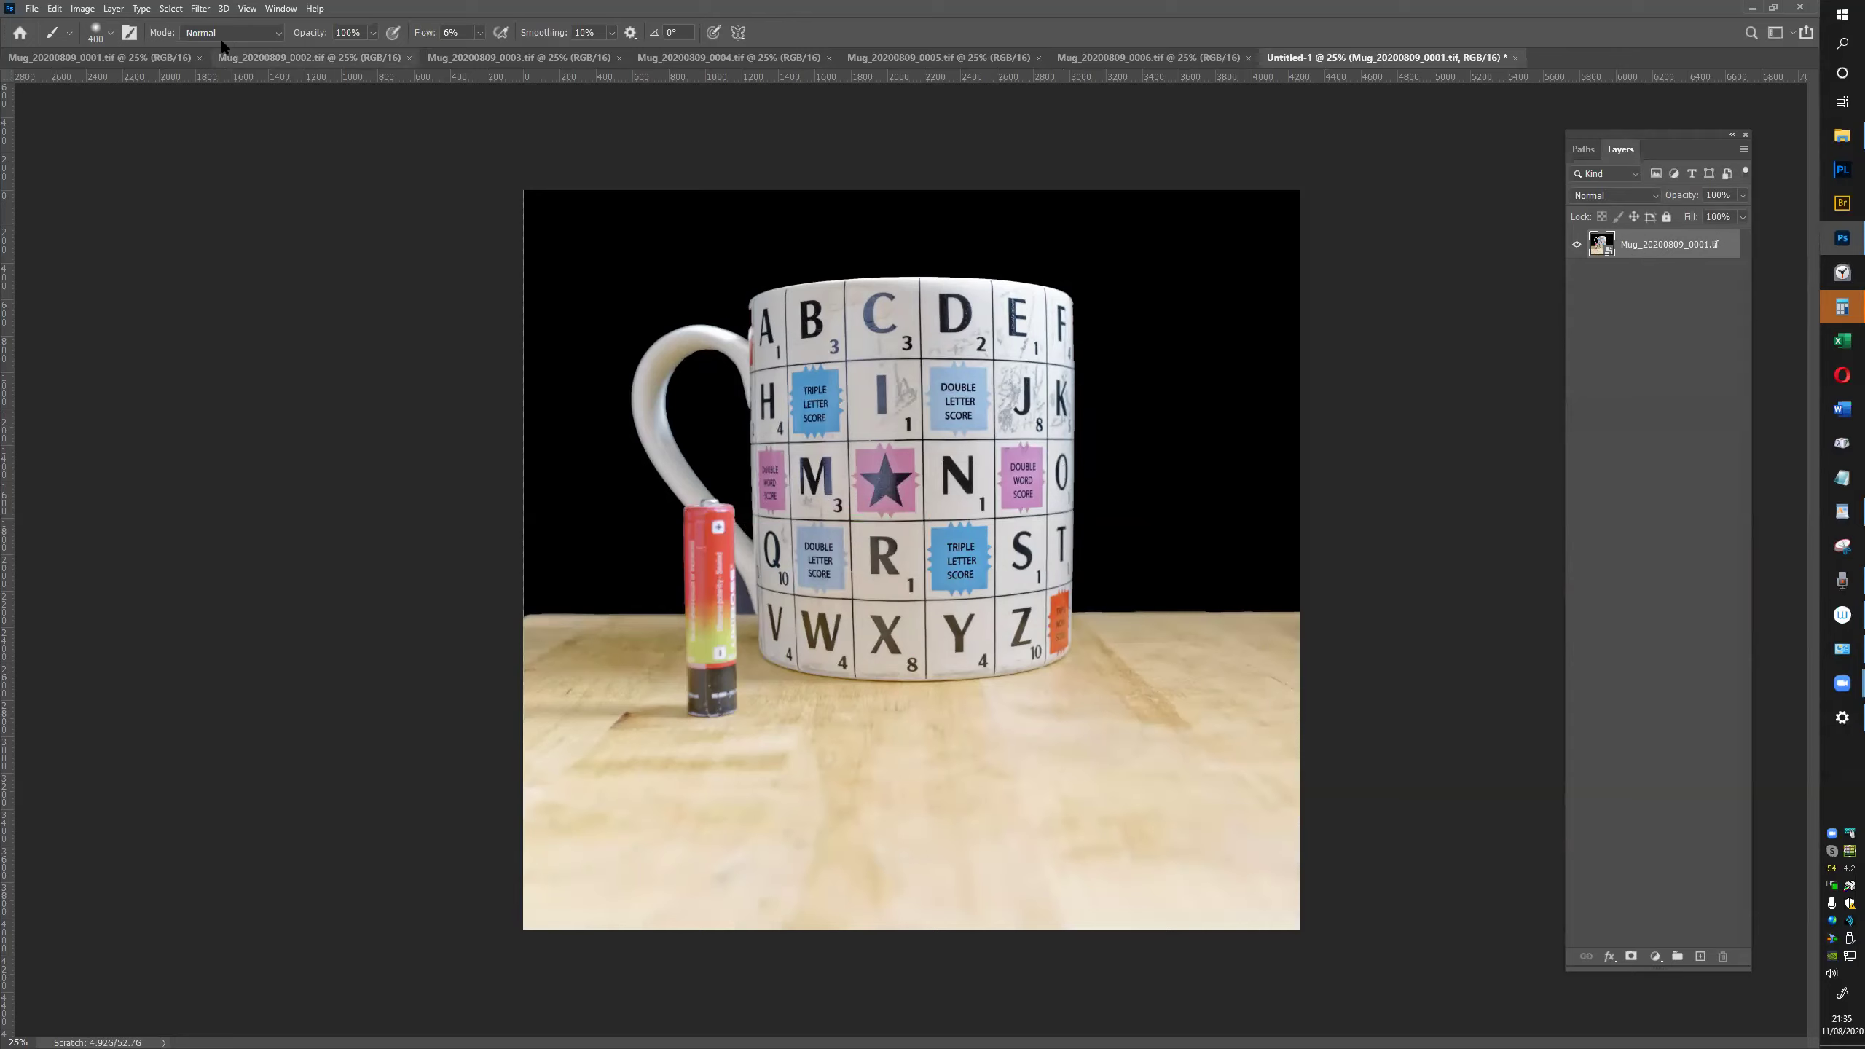
Set the stack mode of the mug smart object to Median
click(113, 9)
mouse_move(161, 63)
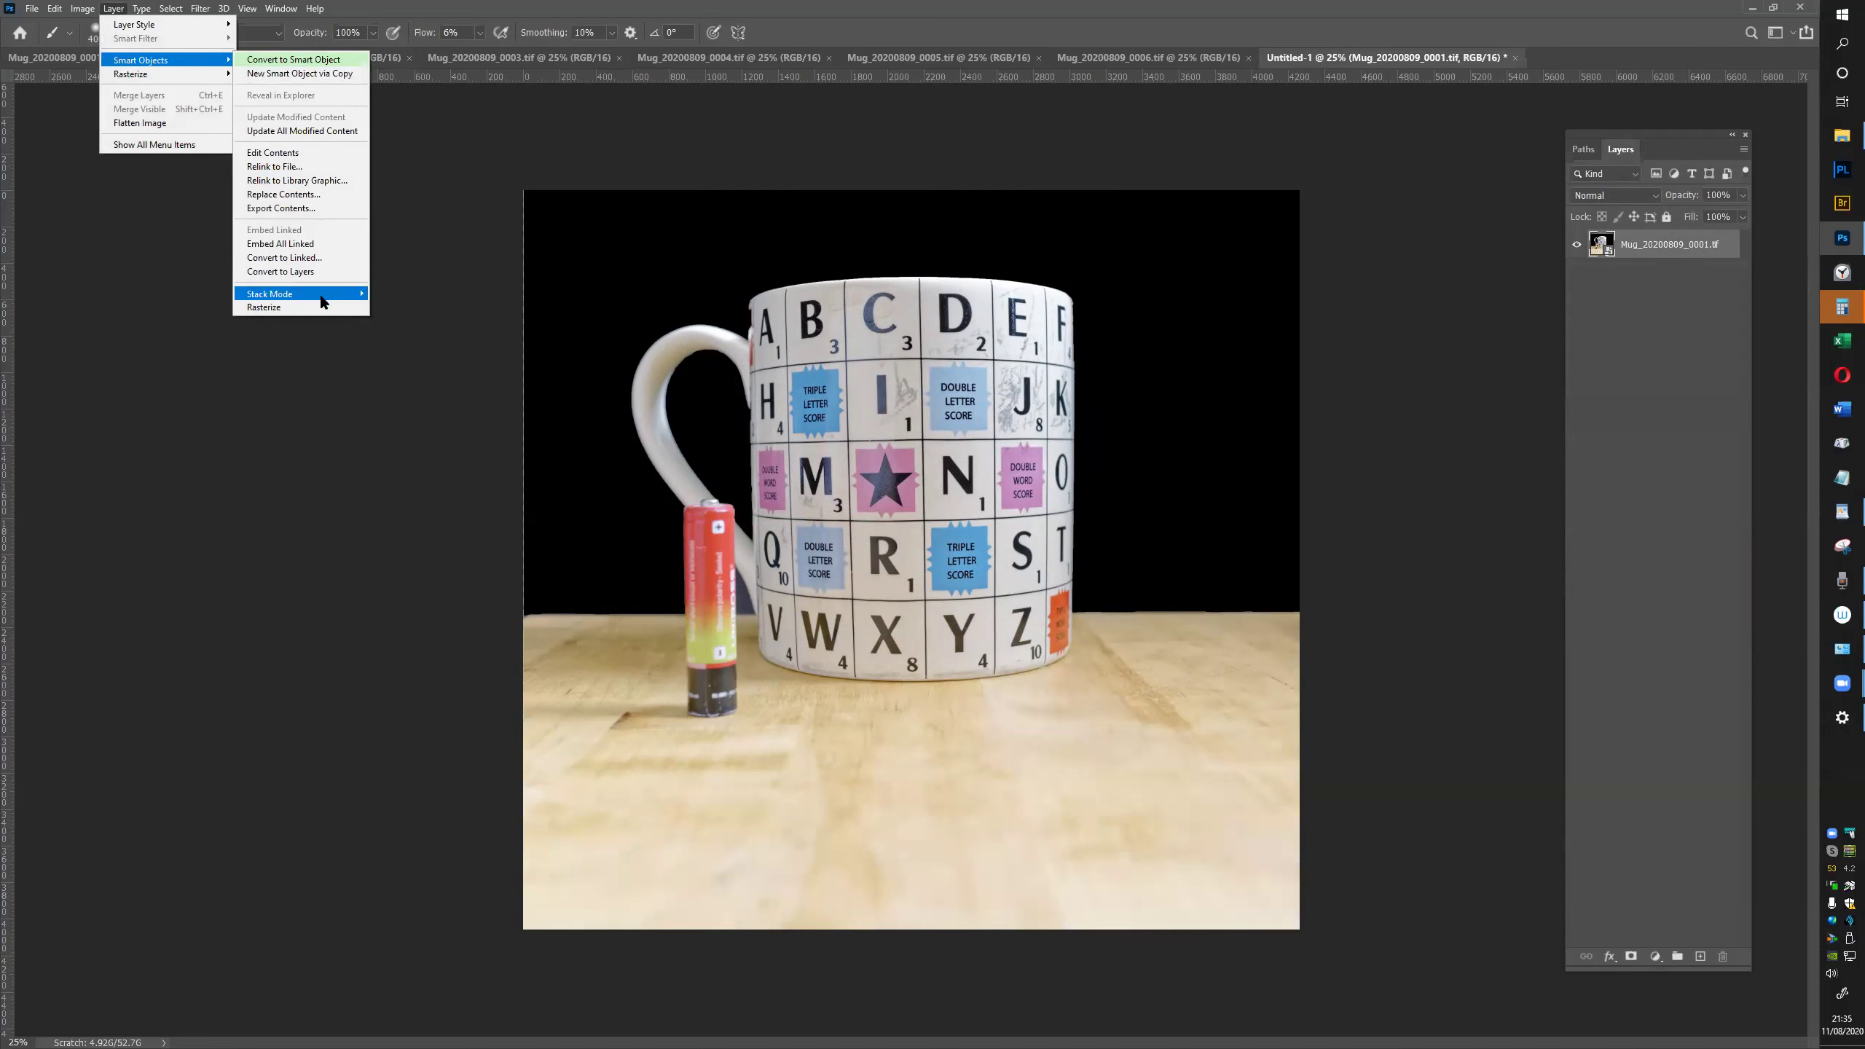
mouse_move(321, 301)
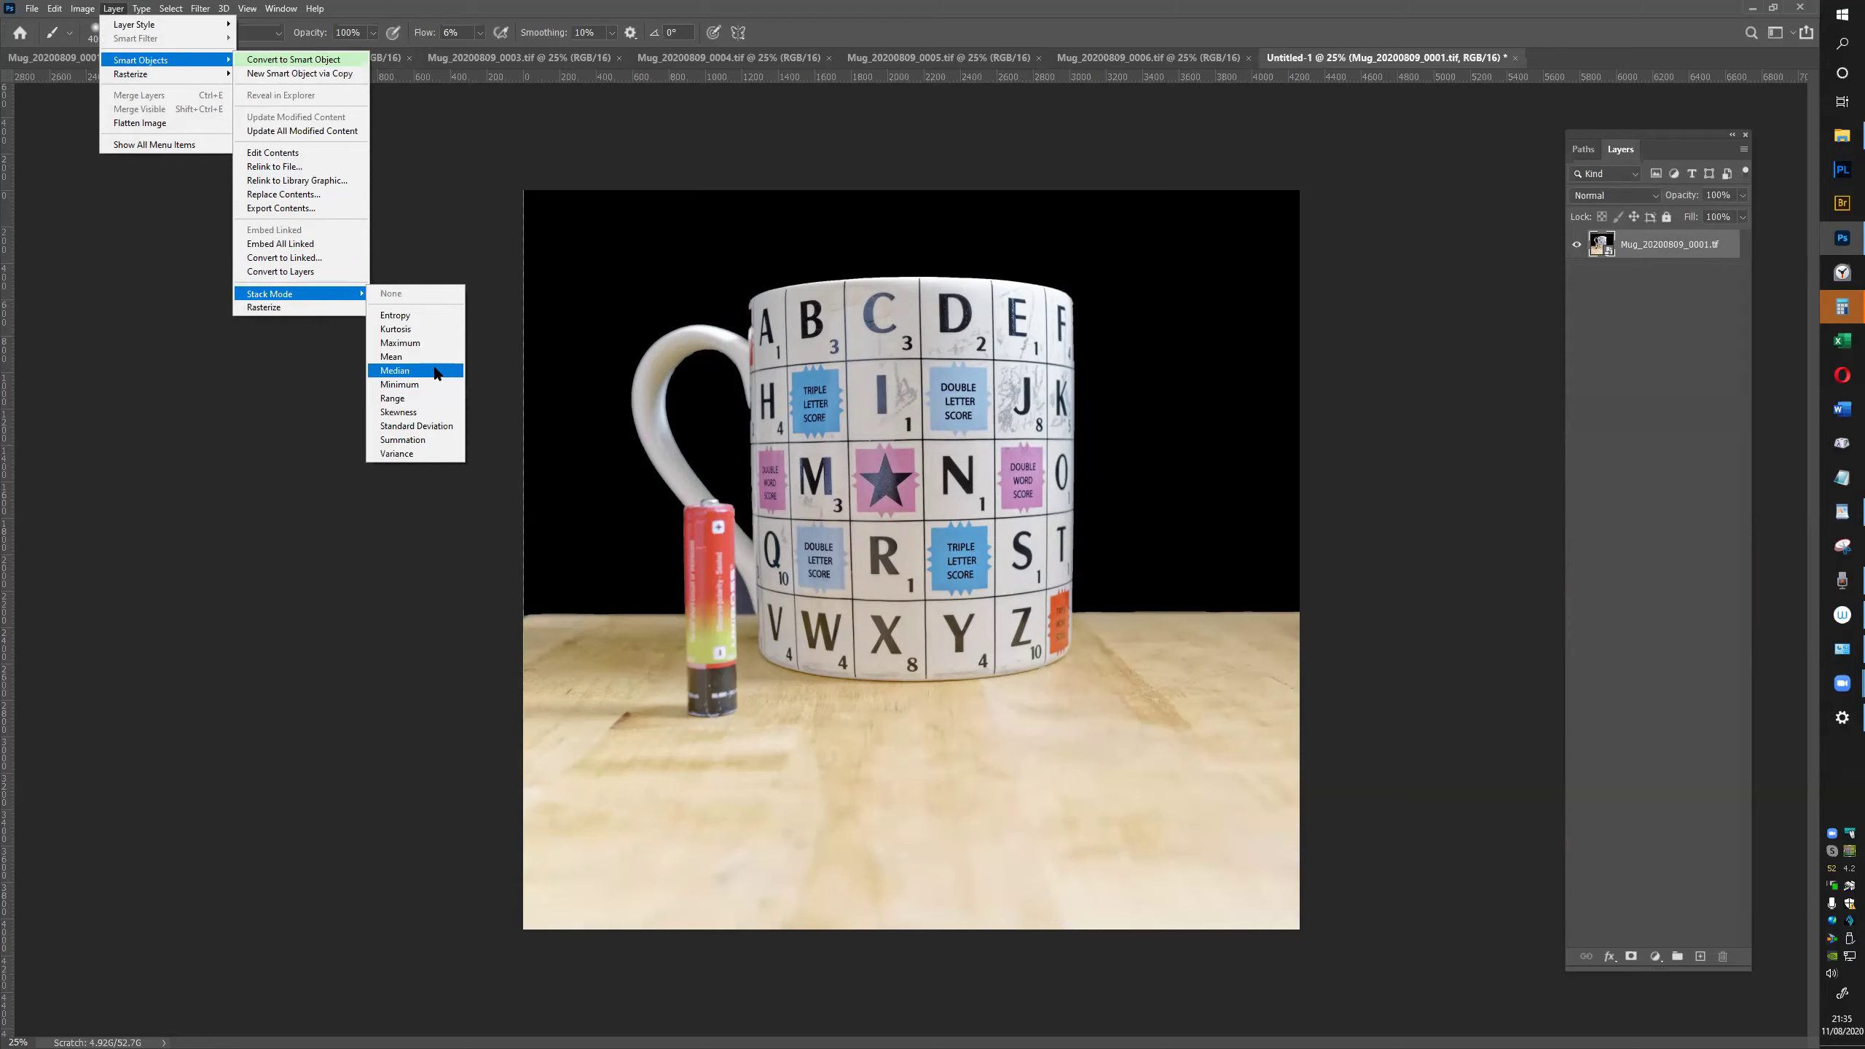
click(432, 372)
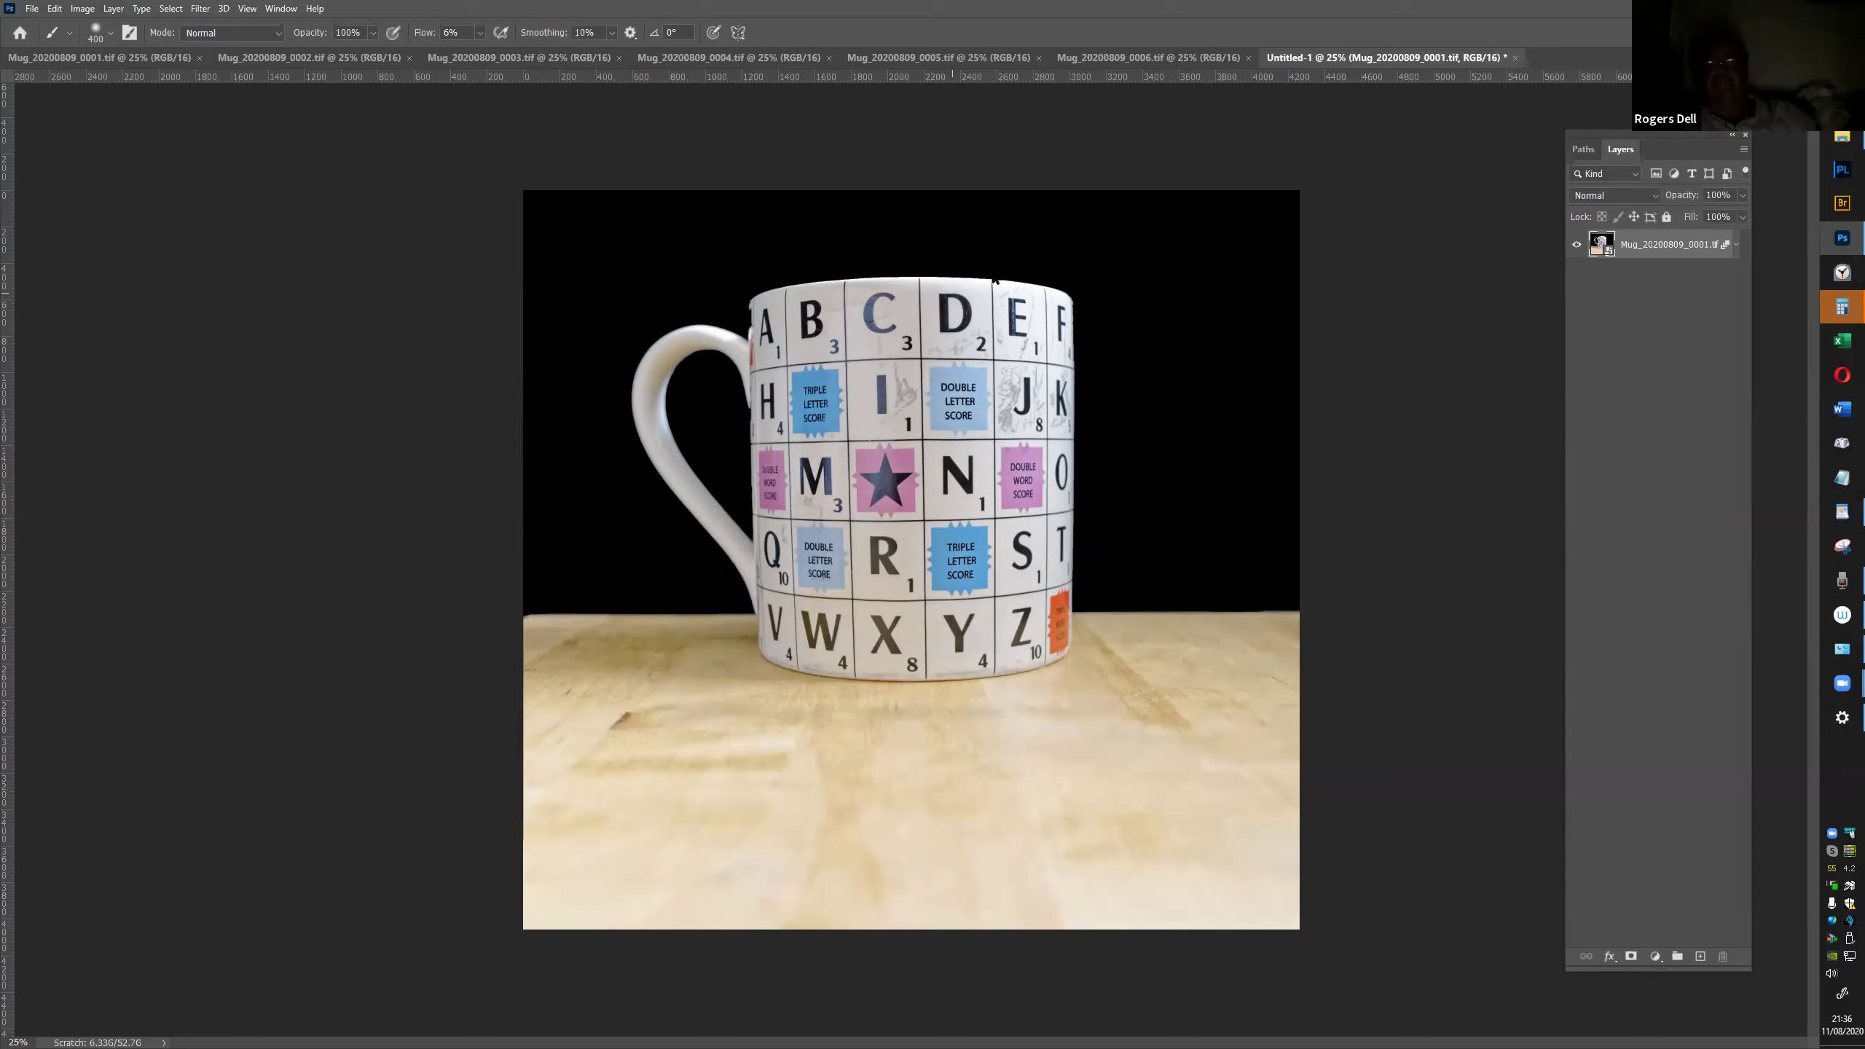
Compare the battery's position across the mug source images with the median-stacked image
click(980, 56)
click(683, 59)
click(519, 58)
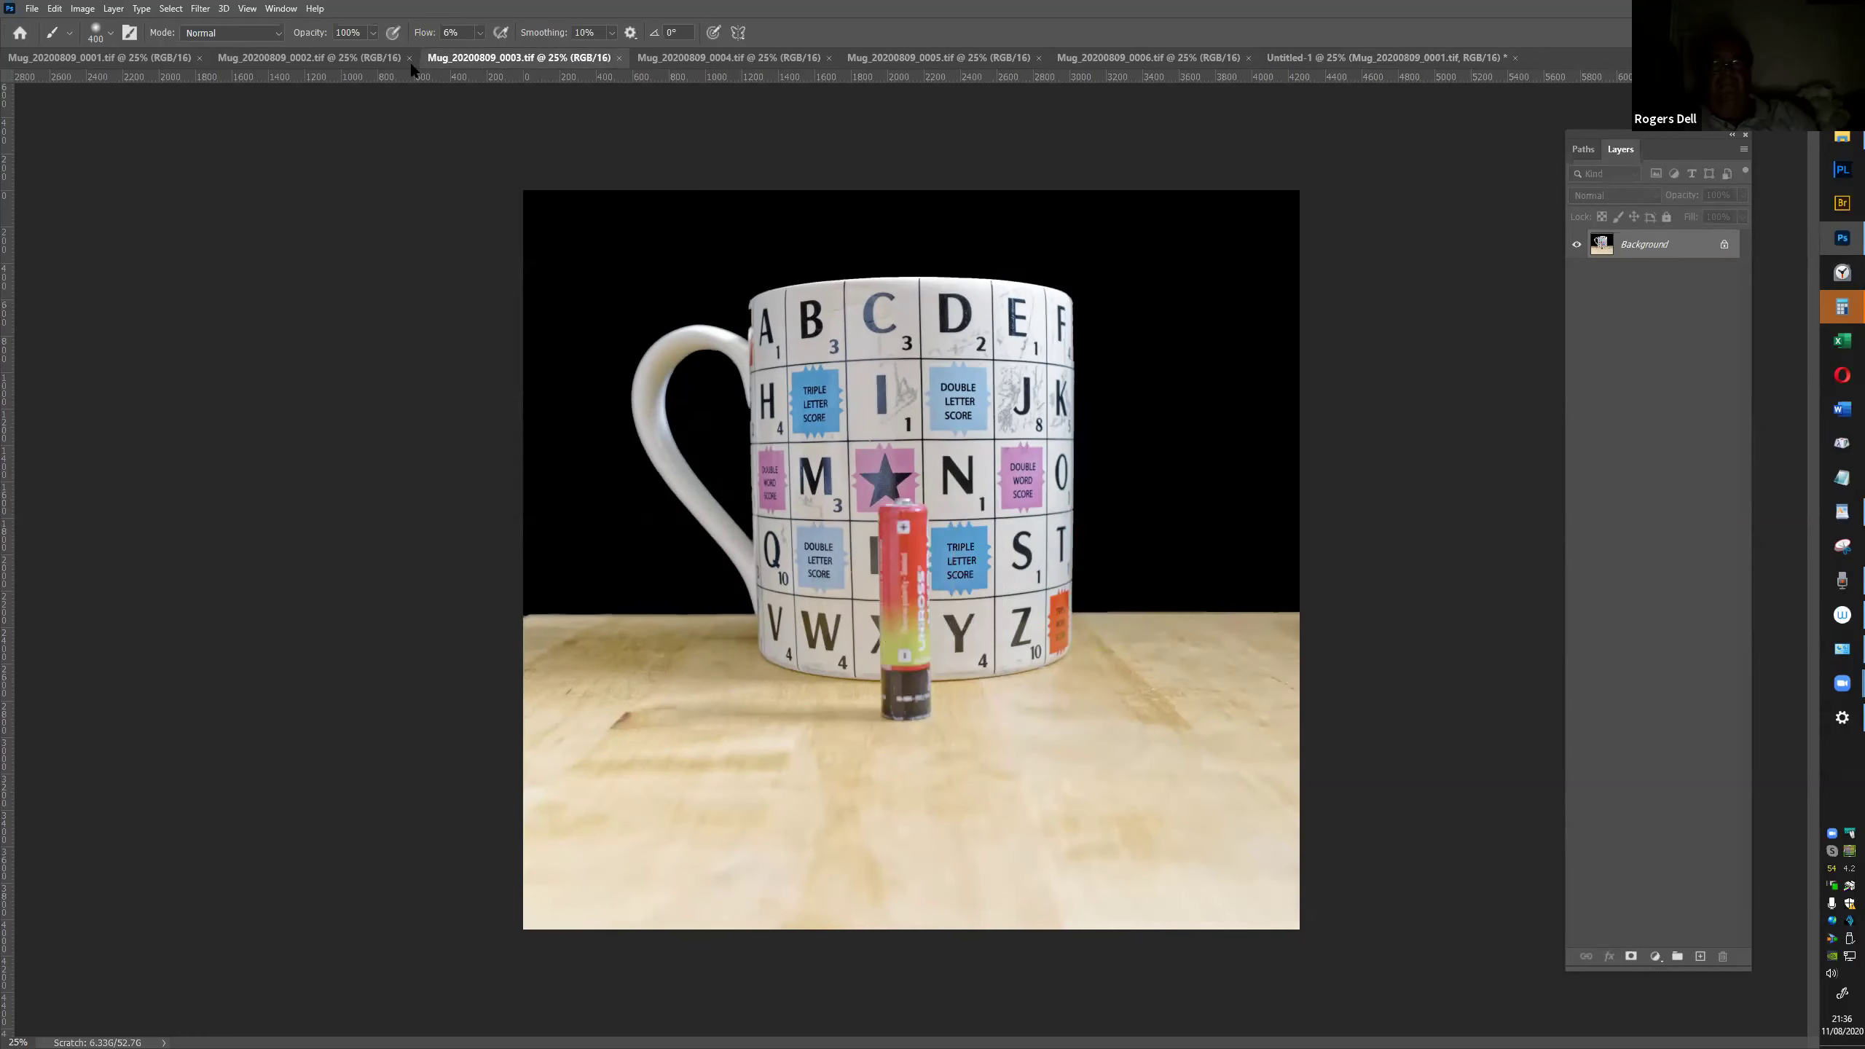
click(367, 59)
click(449, 57)
click(727, 58)
click(940, 58)
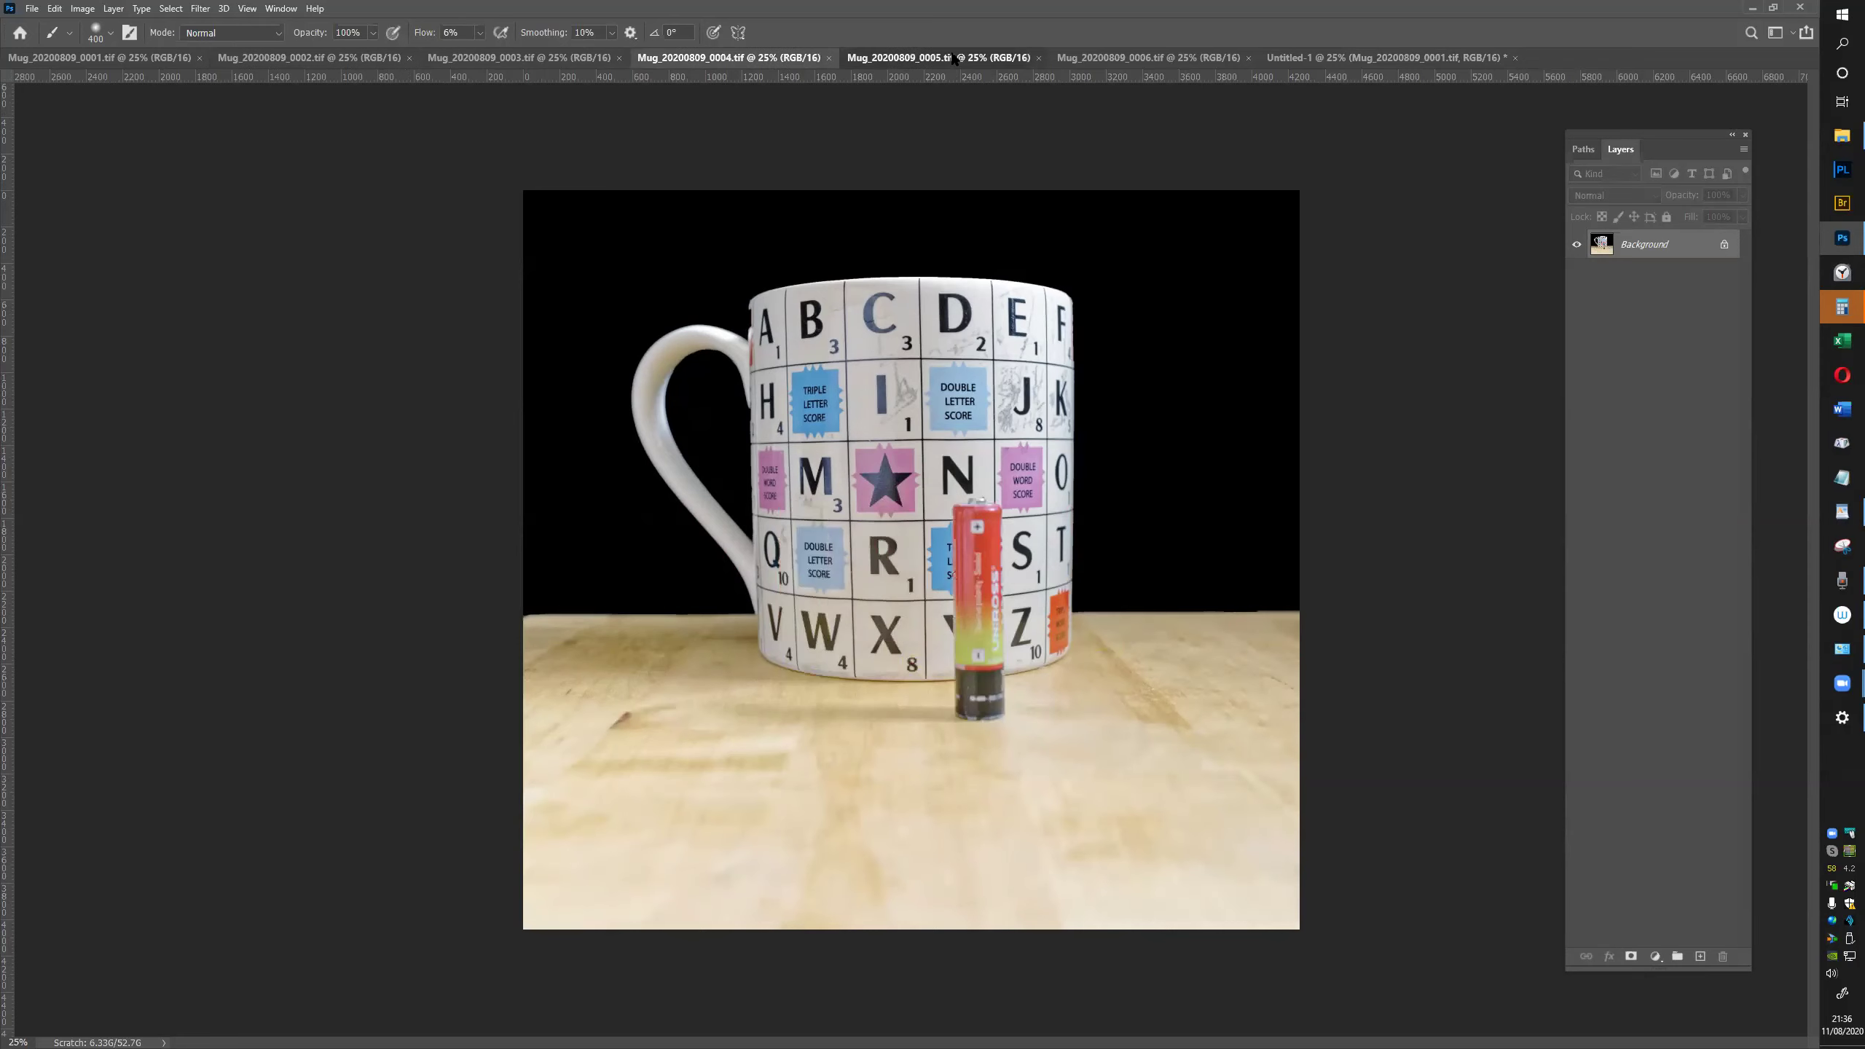
click(1131, 59)
click(1341, 58)
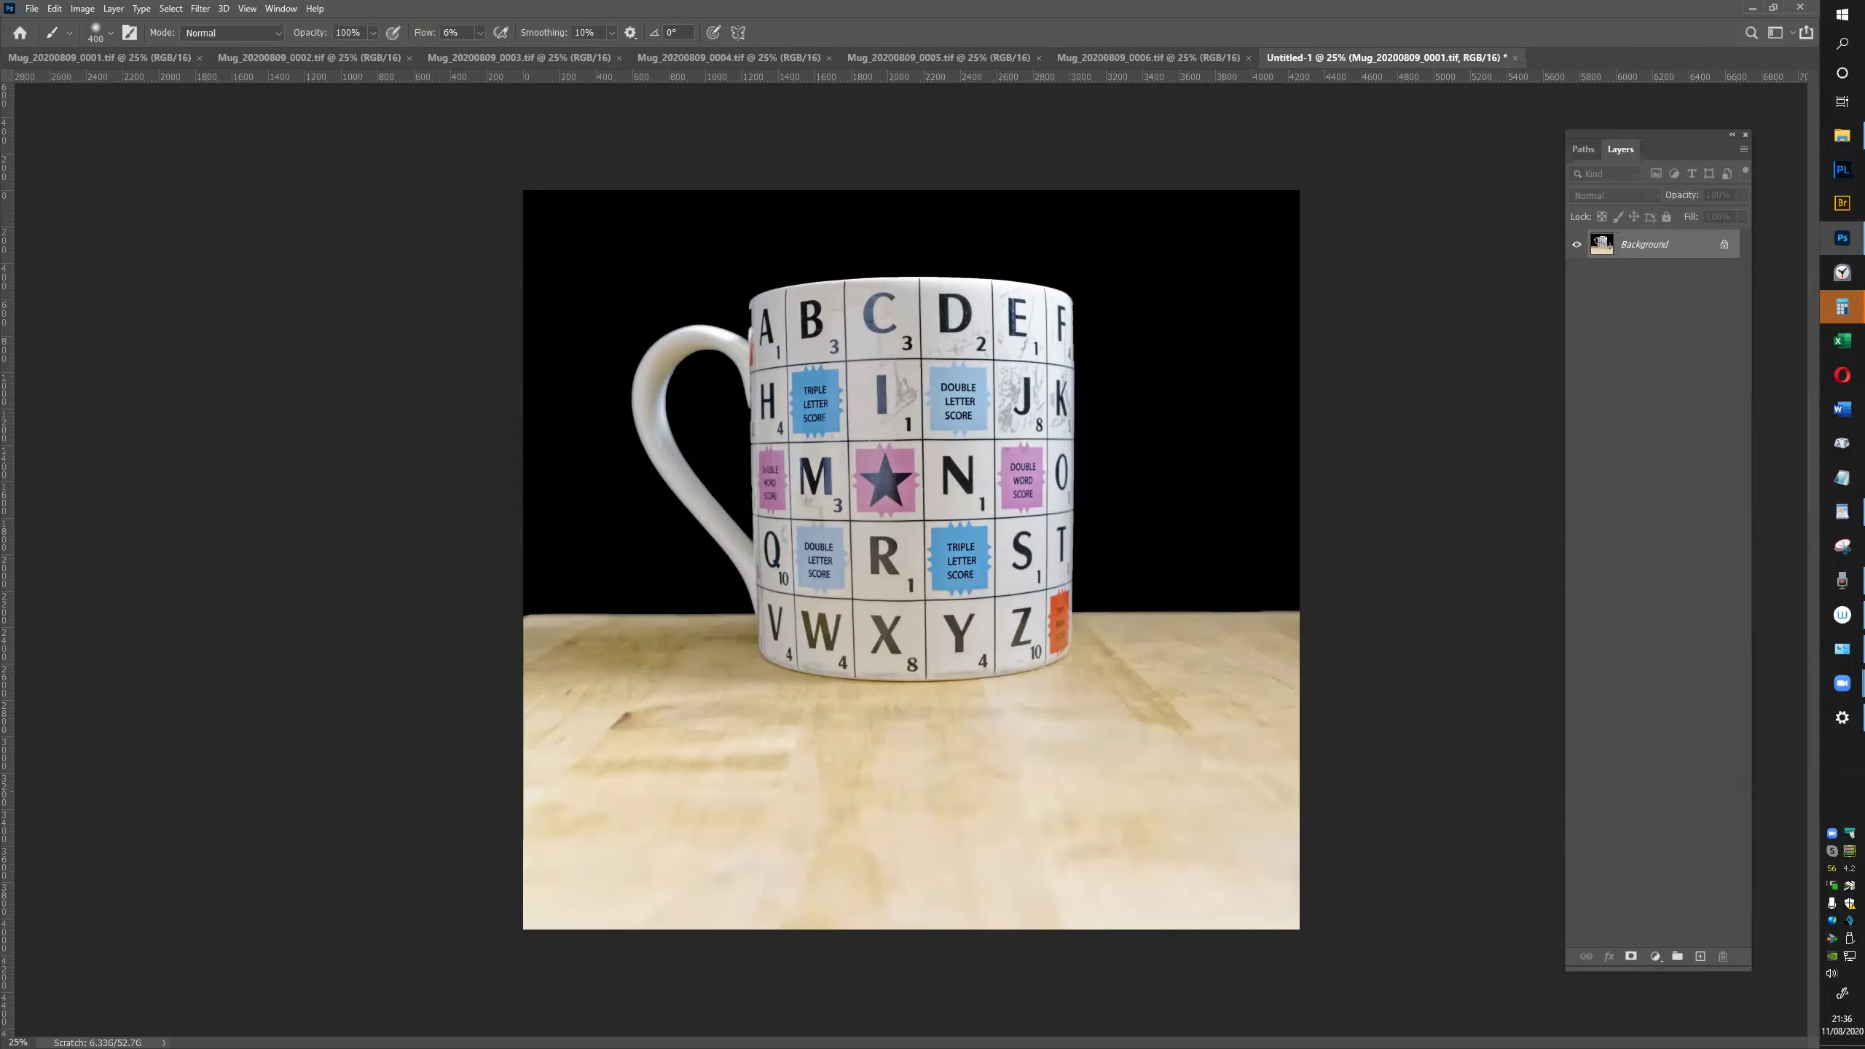
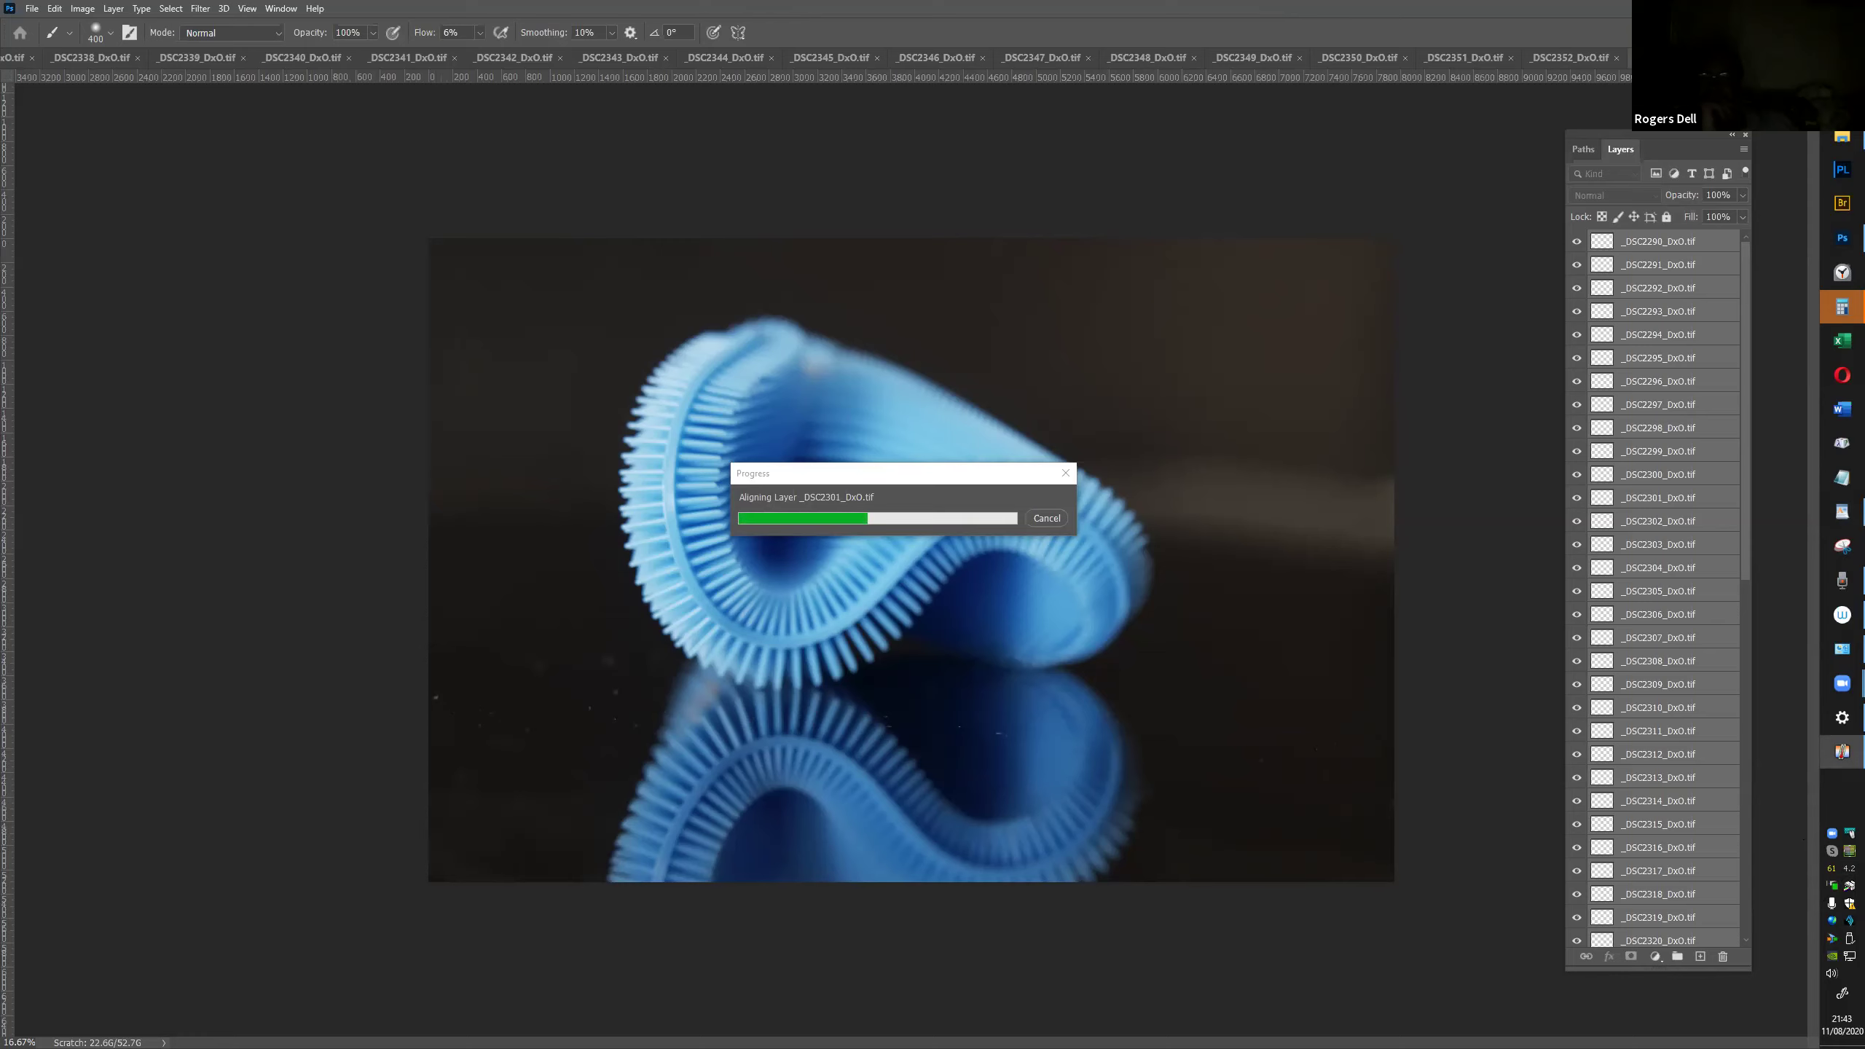
Check the processor load in Core Temp and view the Swab folder's source files in File Explorer, putting both windows away
key(alt+Tab)
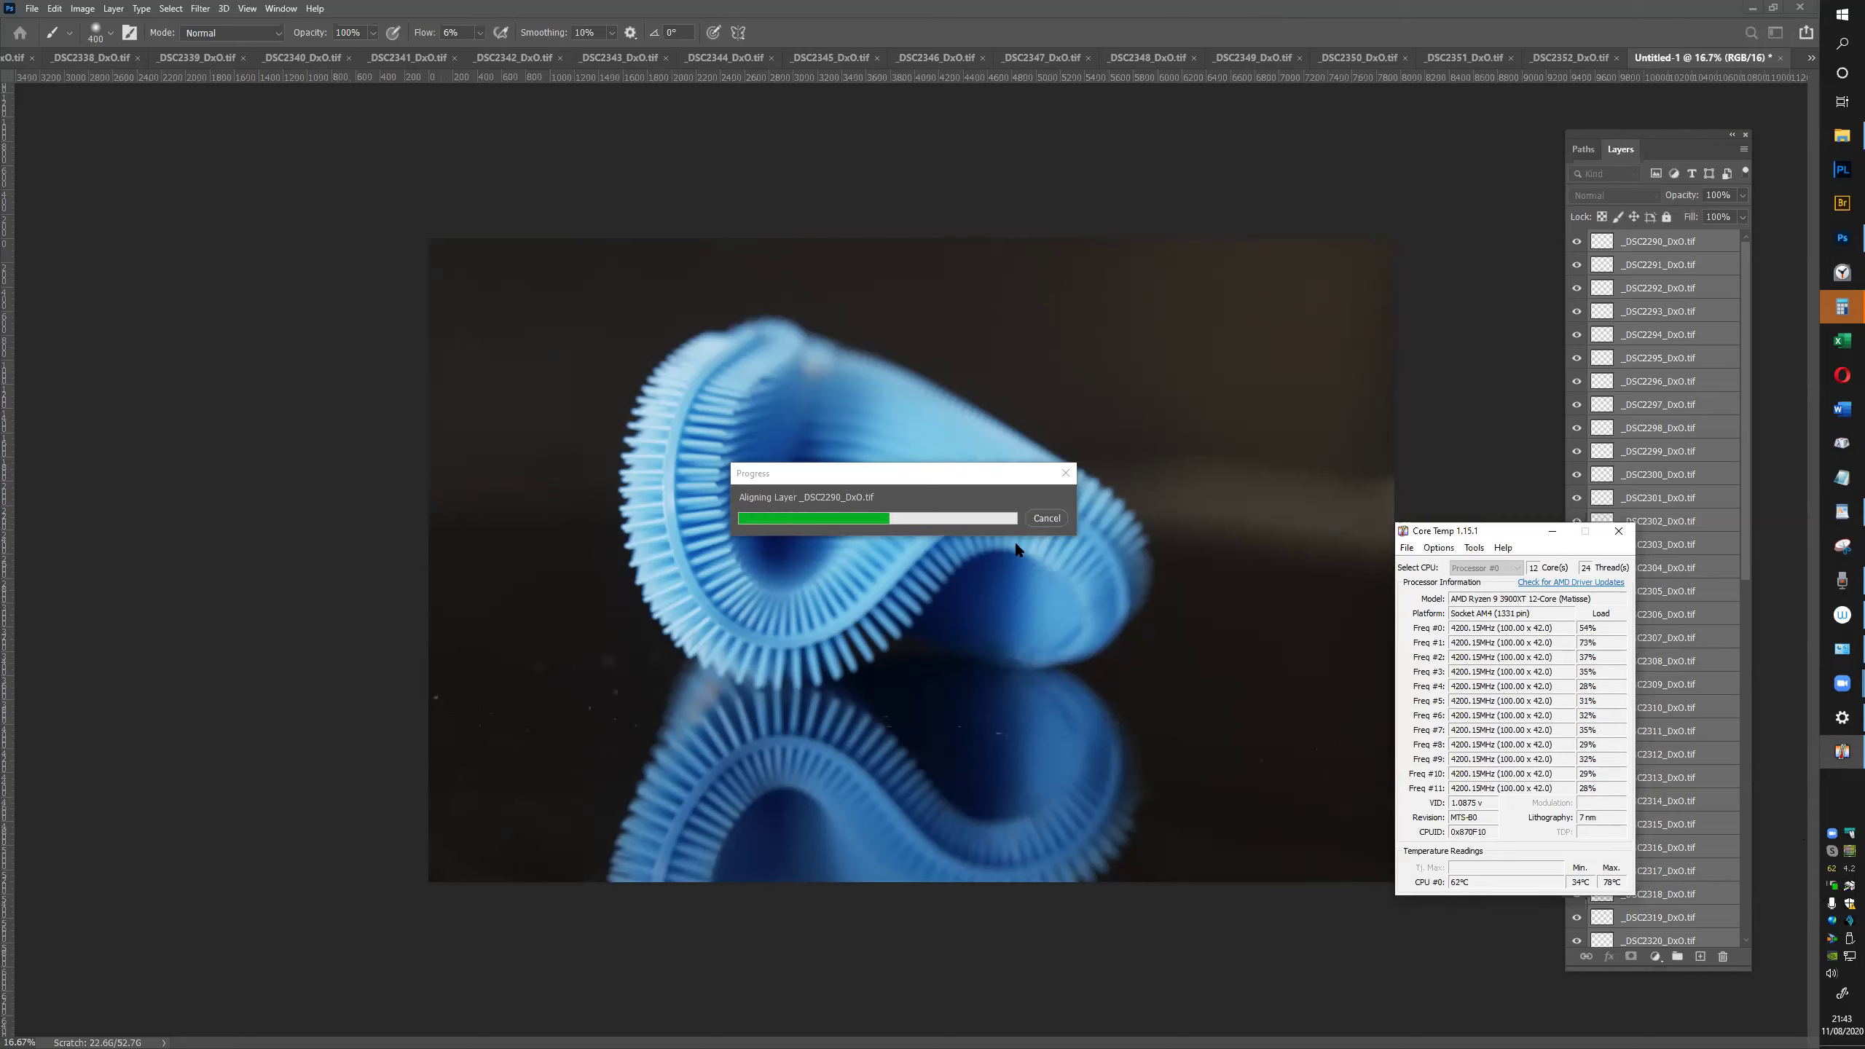
click(1836, 140)
click(1382, 240)
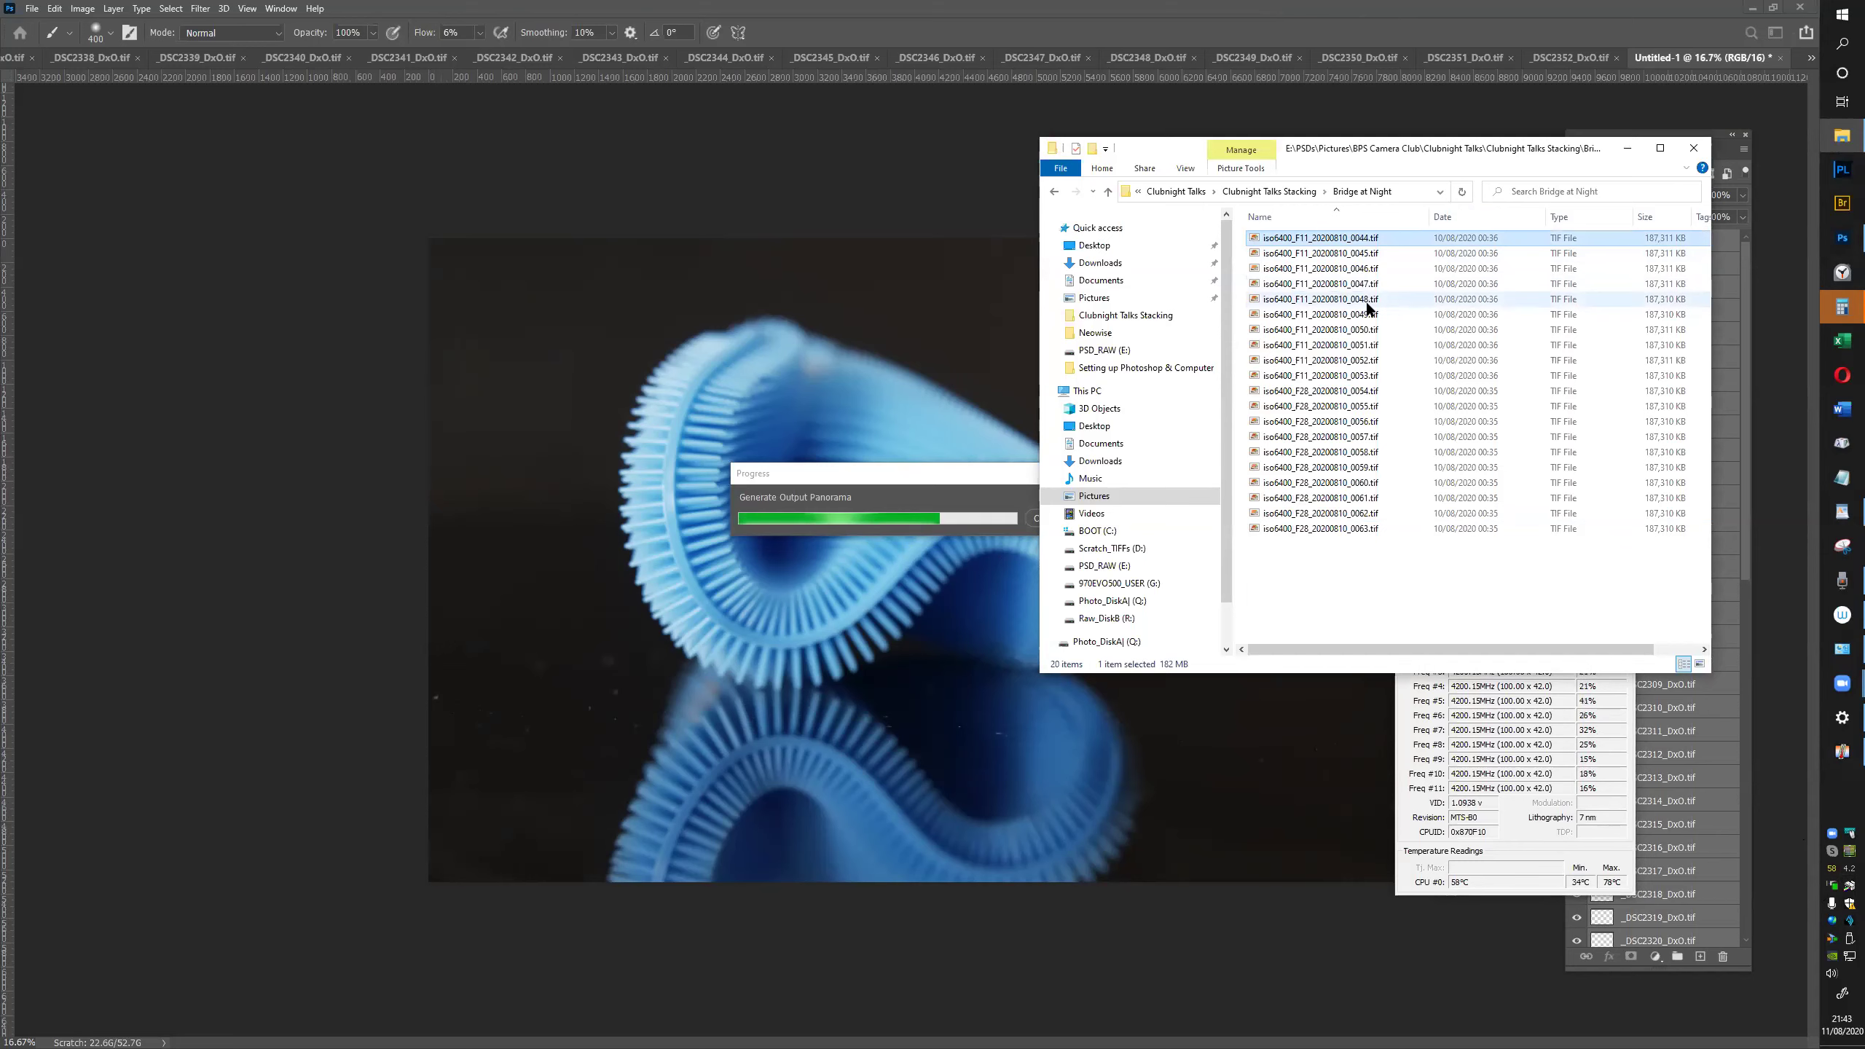
click(1285, 193)
double_click(1283, 282)
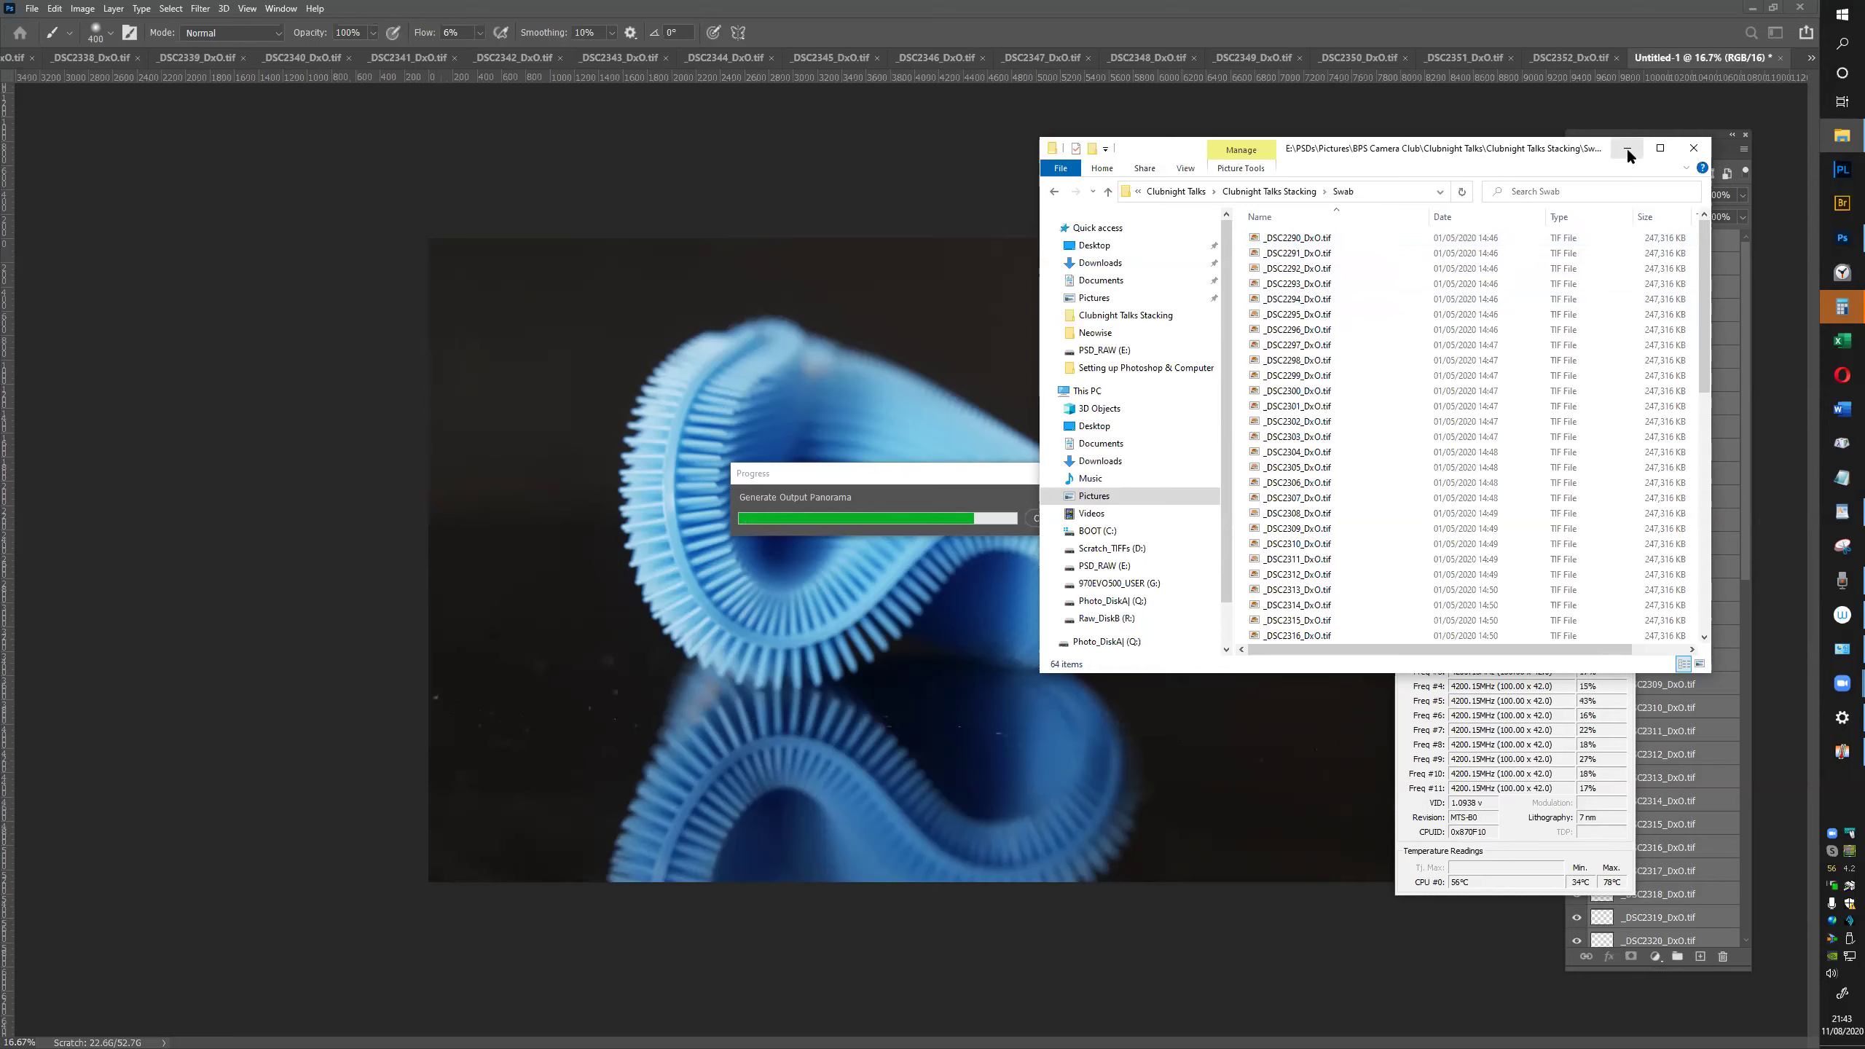
click(1626, 146)
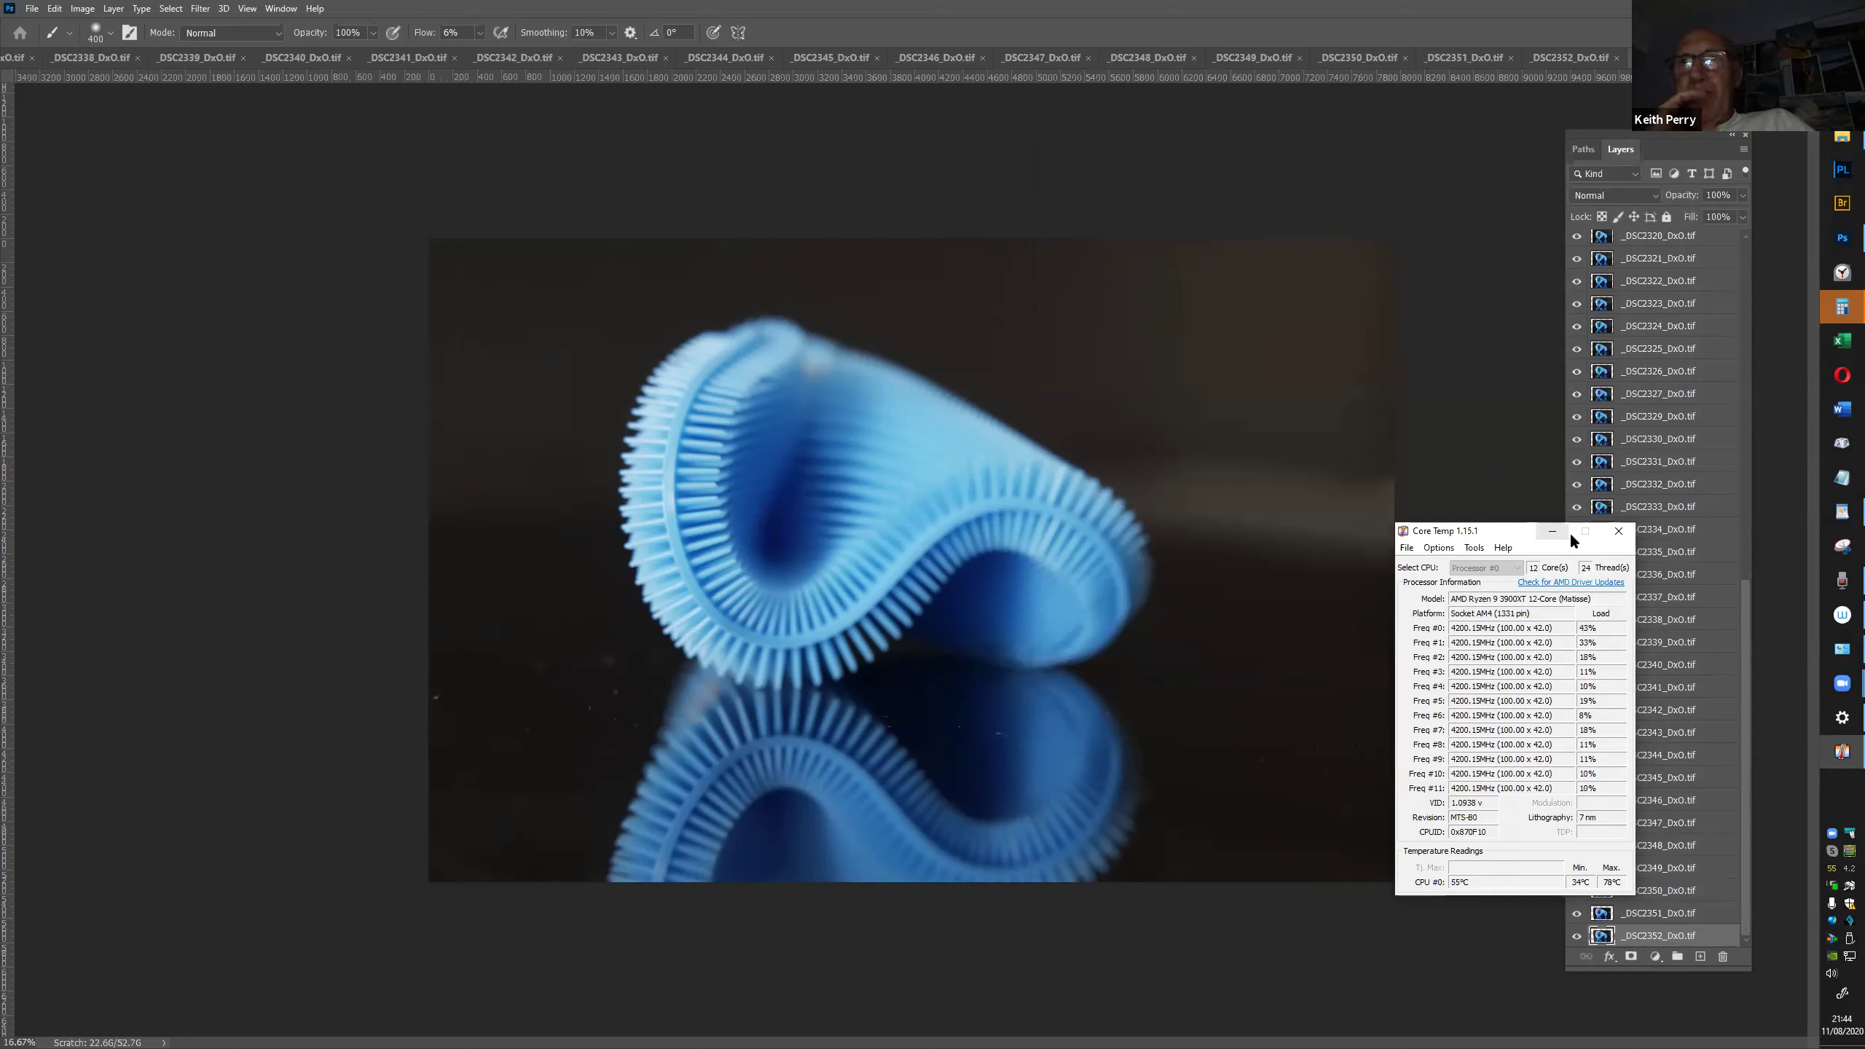
click(1618, 531)
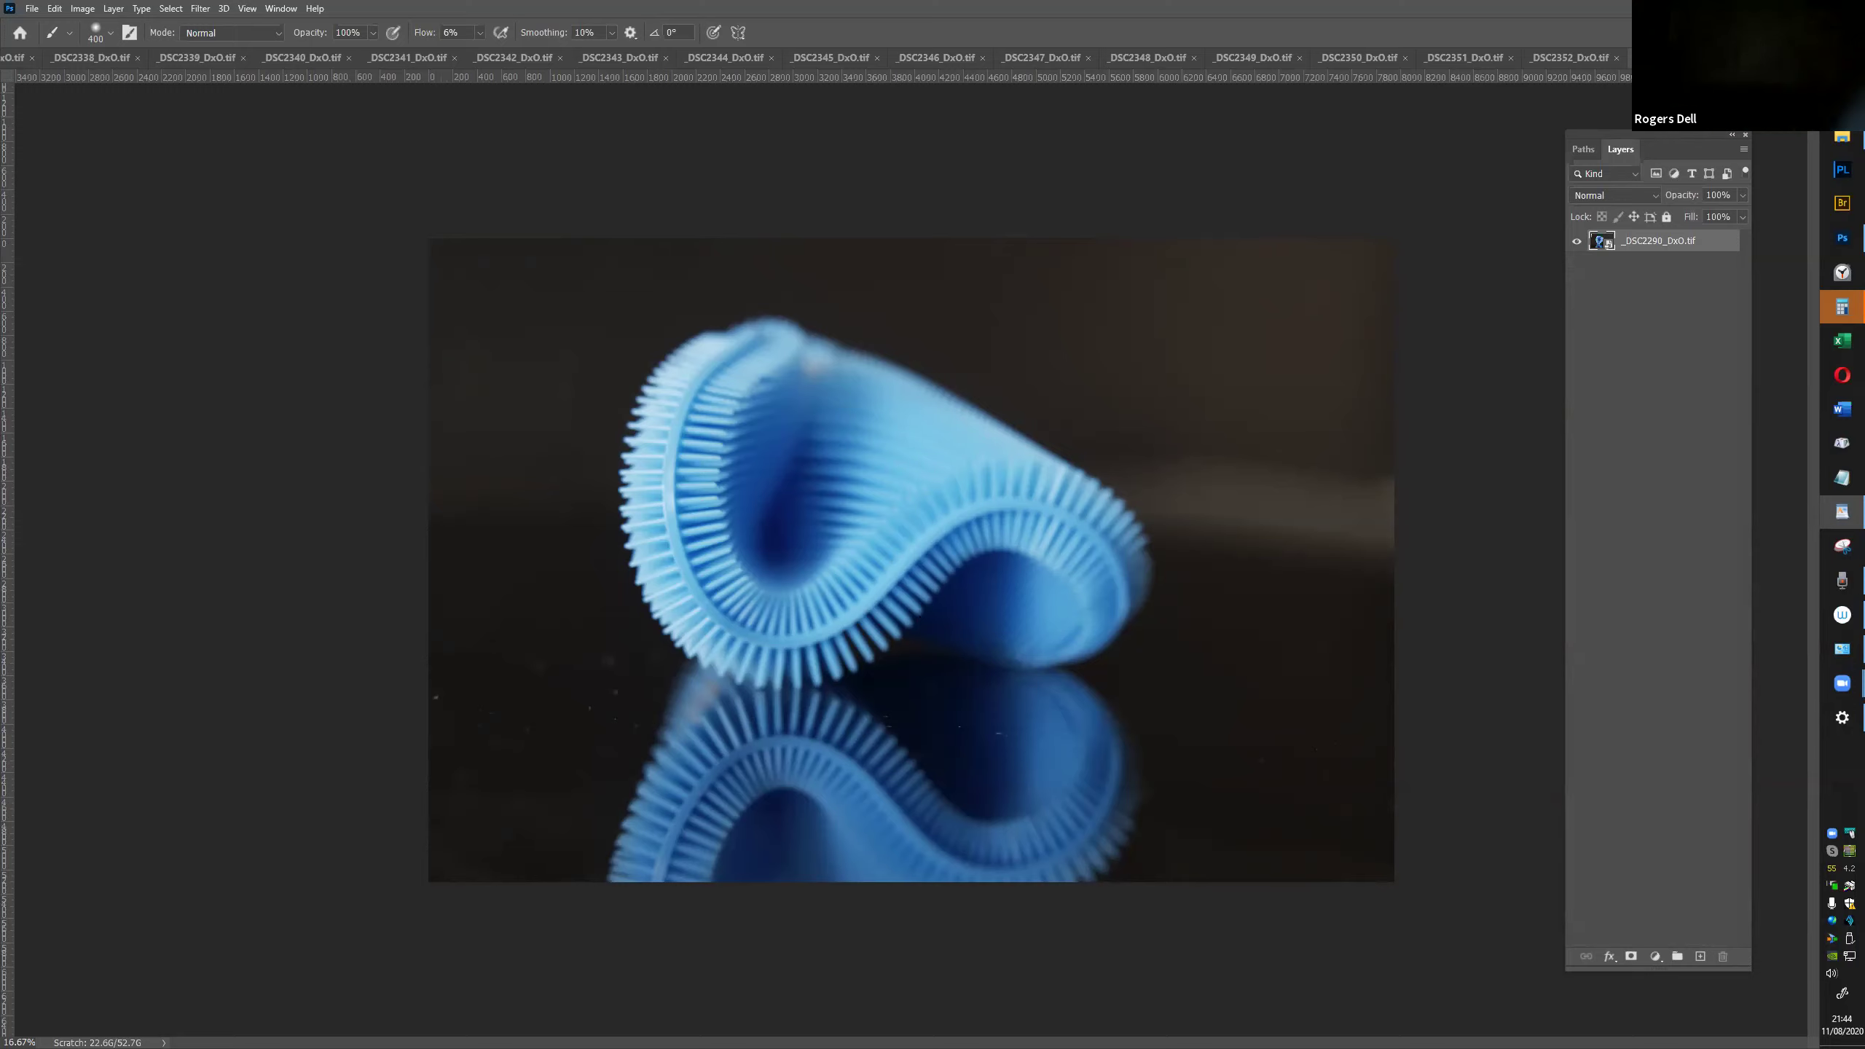
Examine how the focus shifts across the open swab source images, from _DSC2352 back to _DSC2341, and view the list of open documents
key(ctrl+shift+Tab)
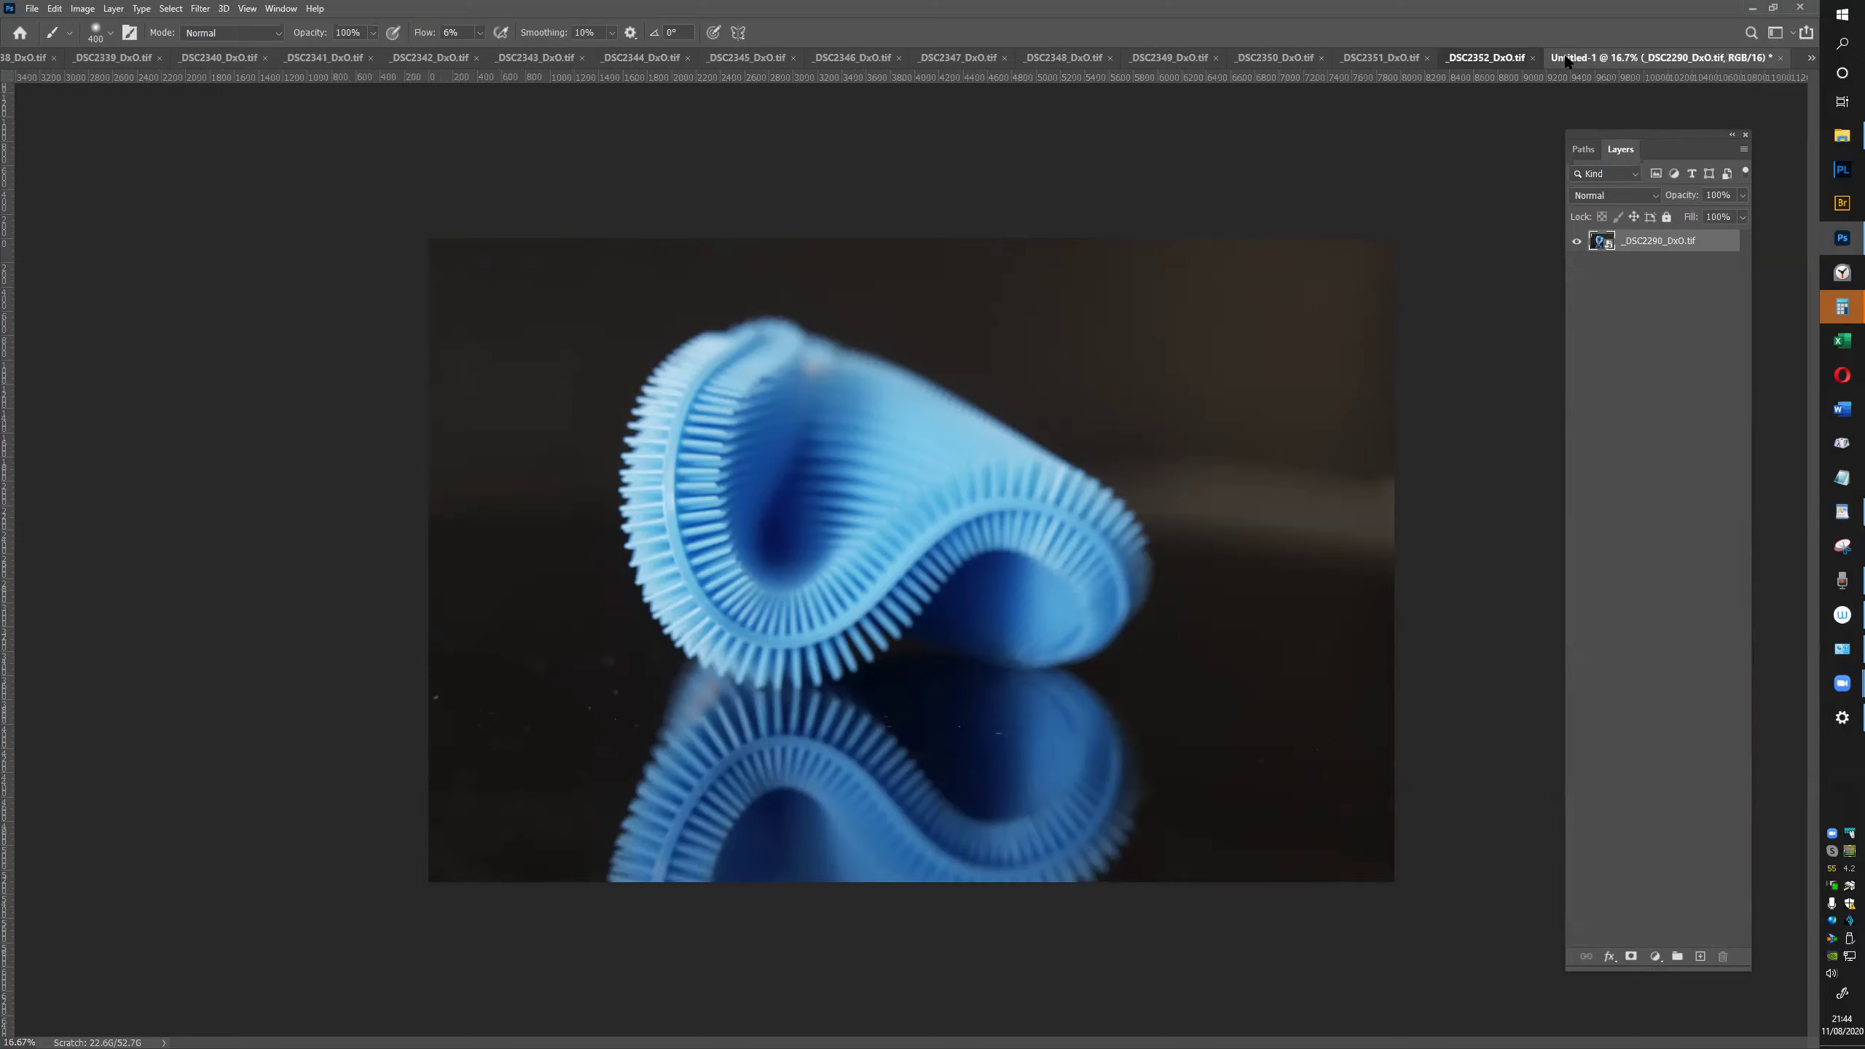
click(1506, 59)
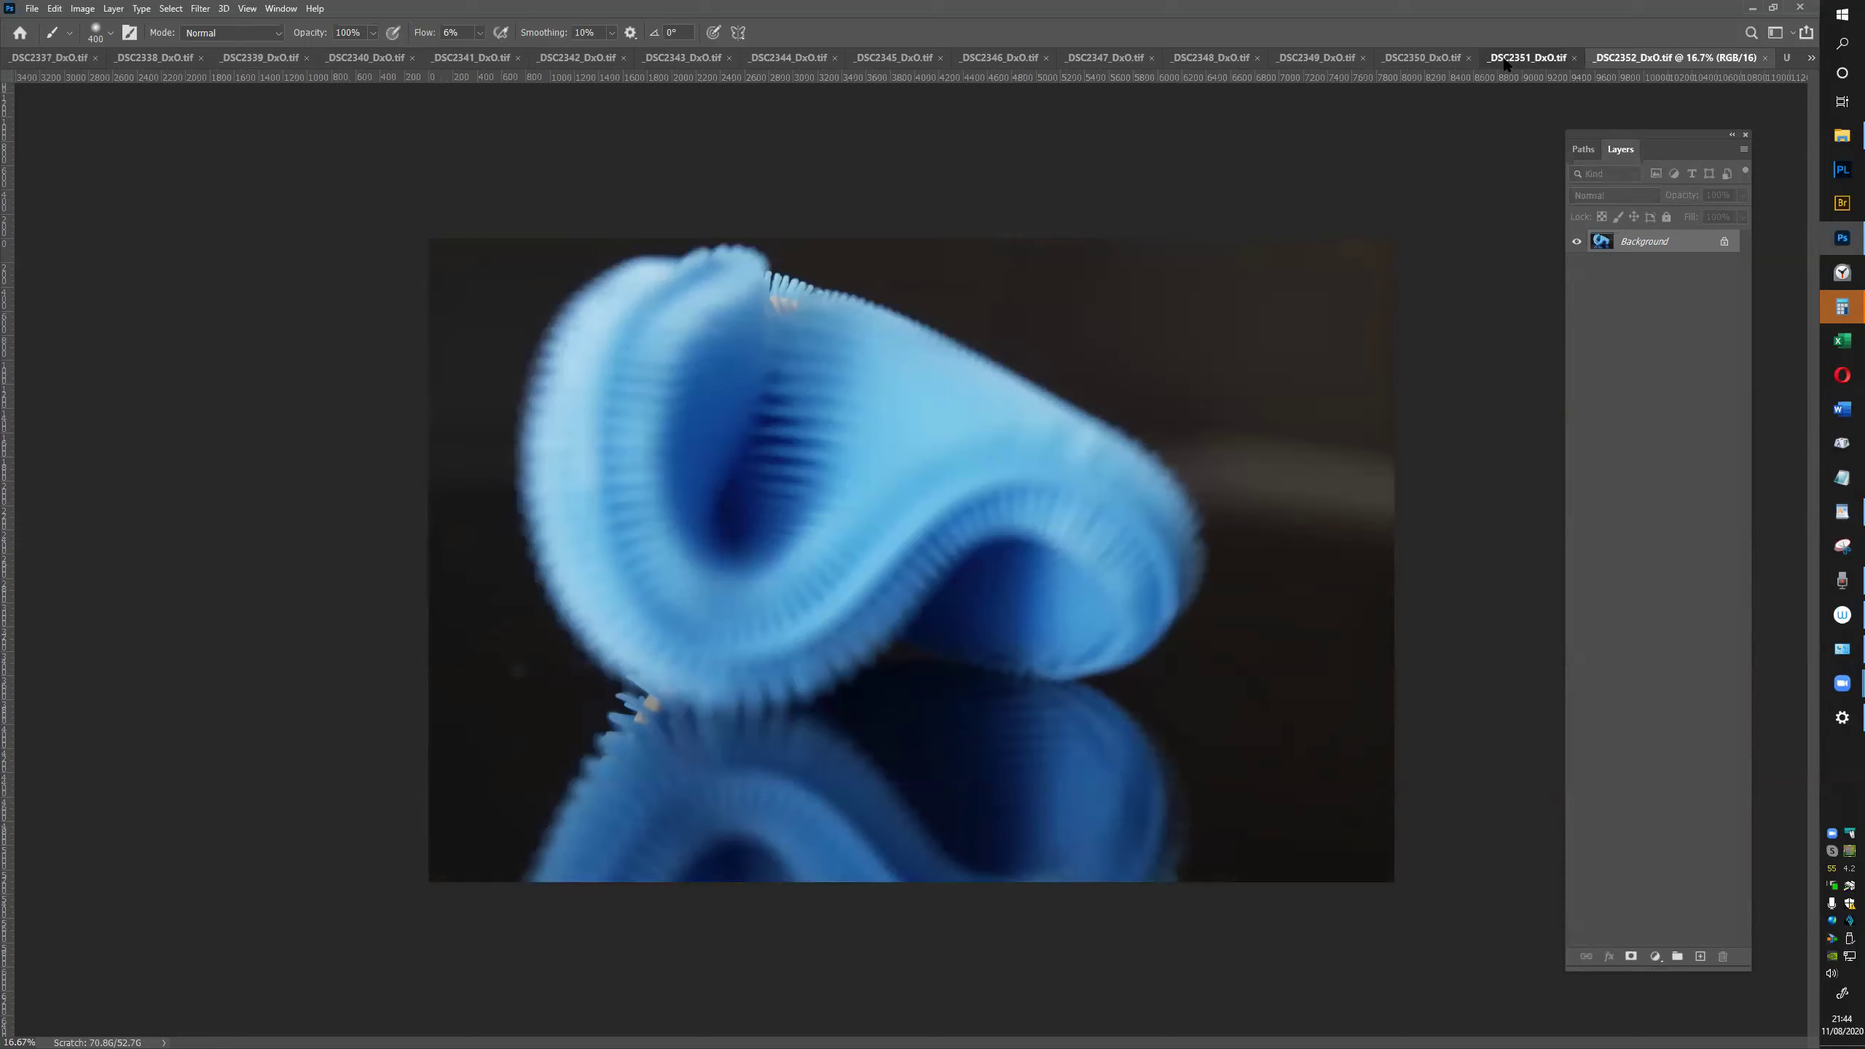
click(1439, 59)
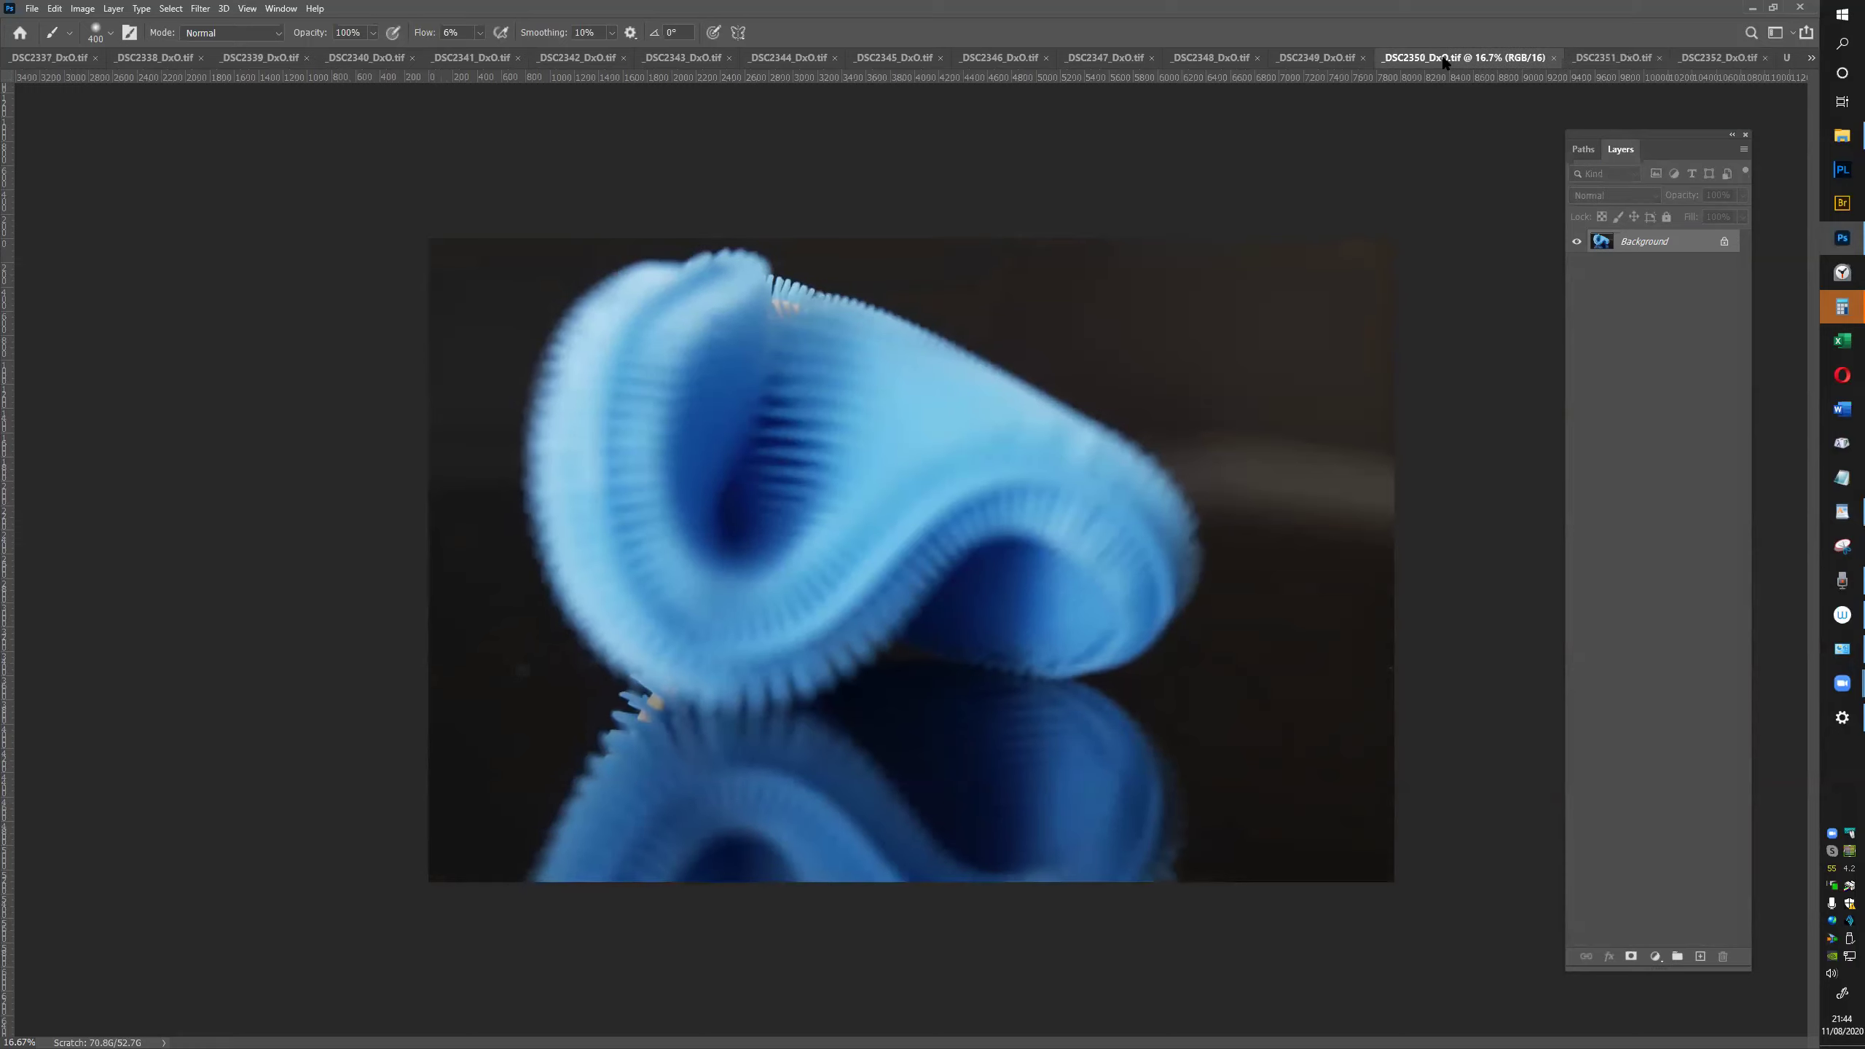
click(1179, 58)
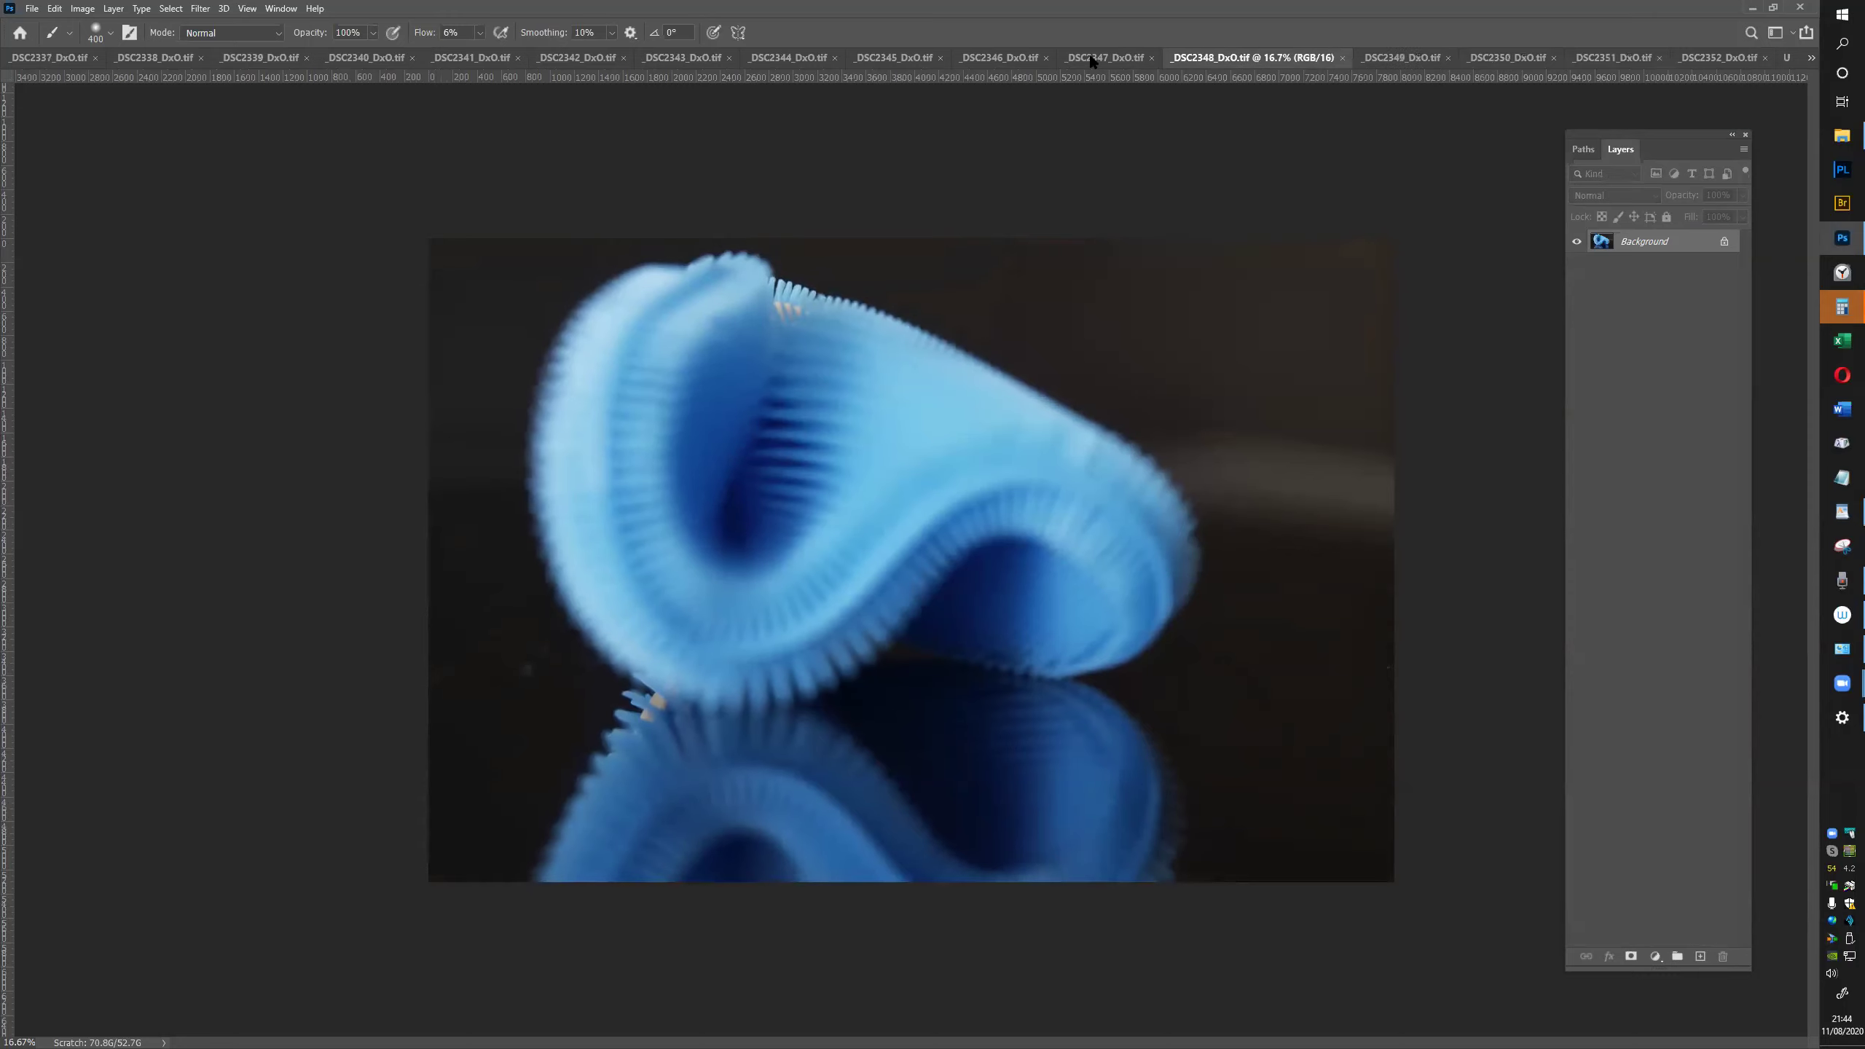
click(1136, 57)
click(993, 57)
click(888, 57)
click(802, 58)
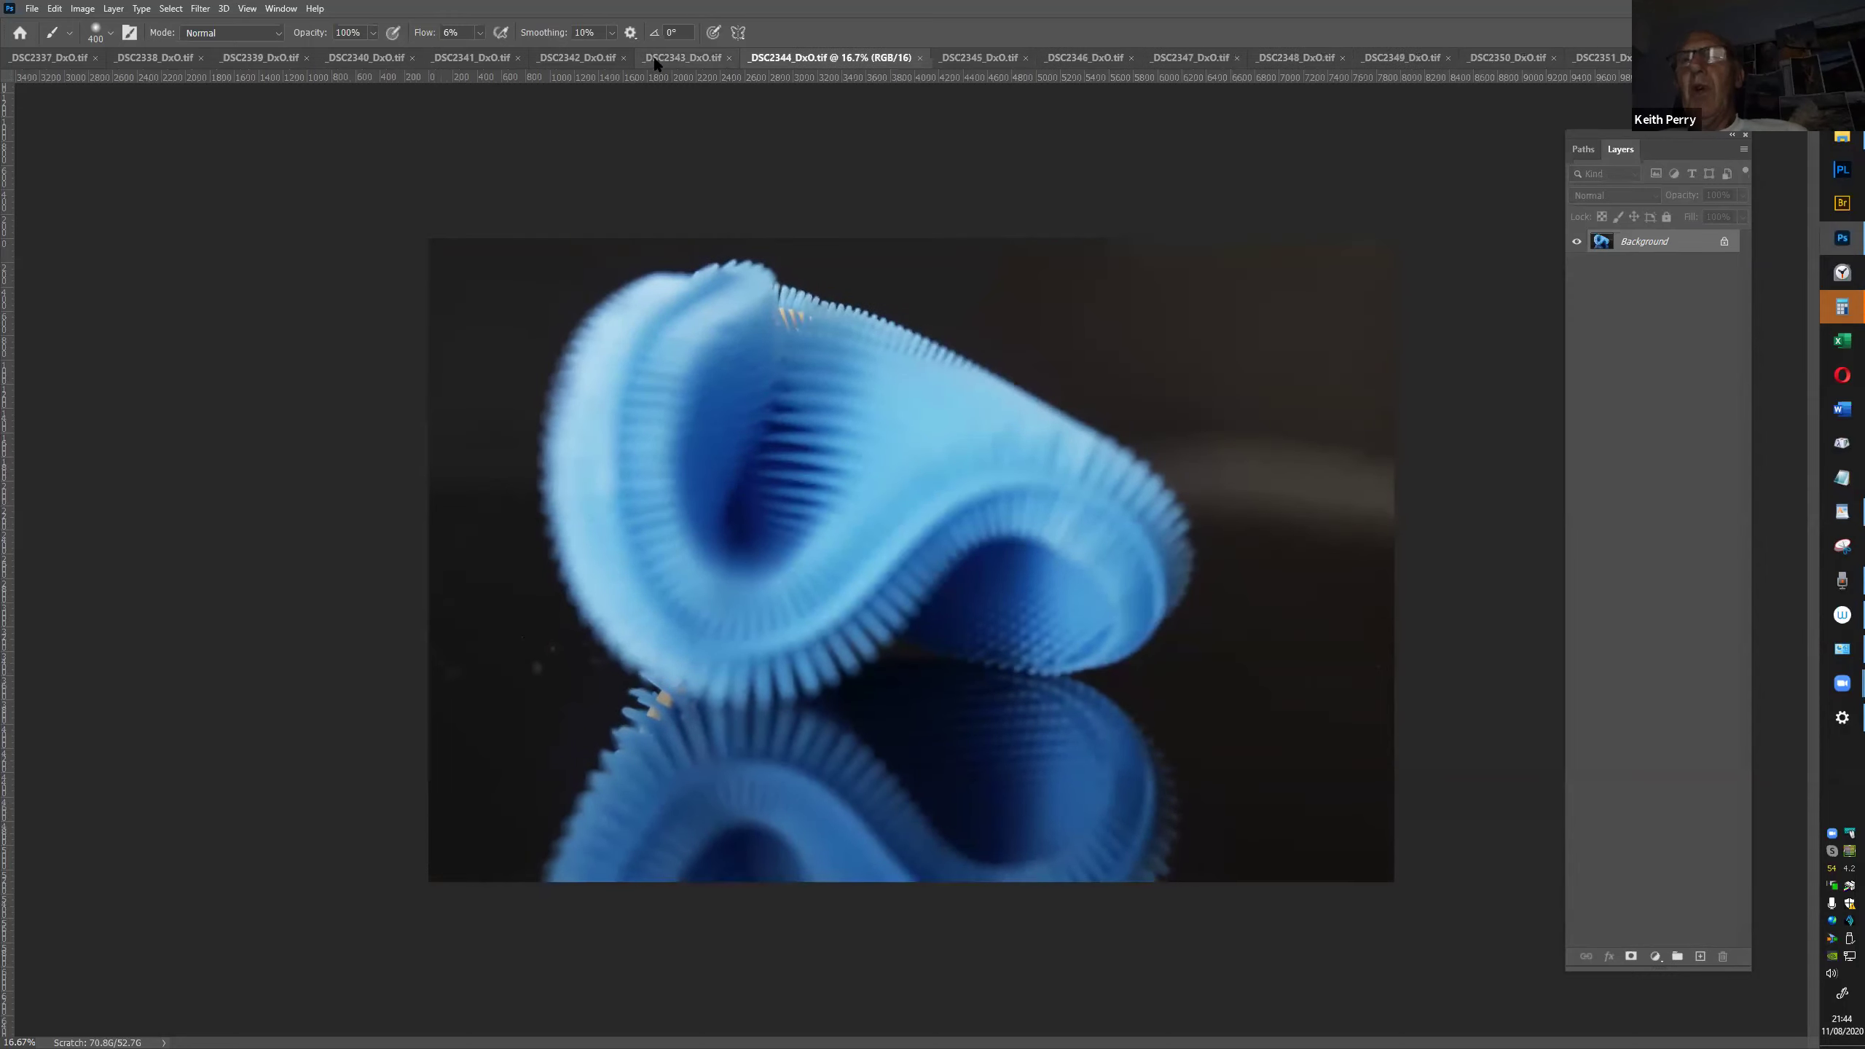
click(661, 57)
click(573, 57)
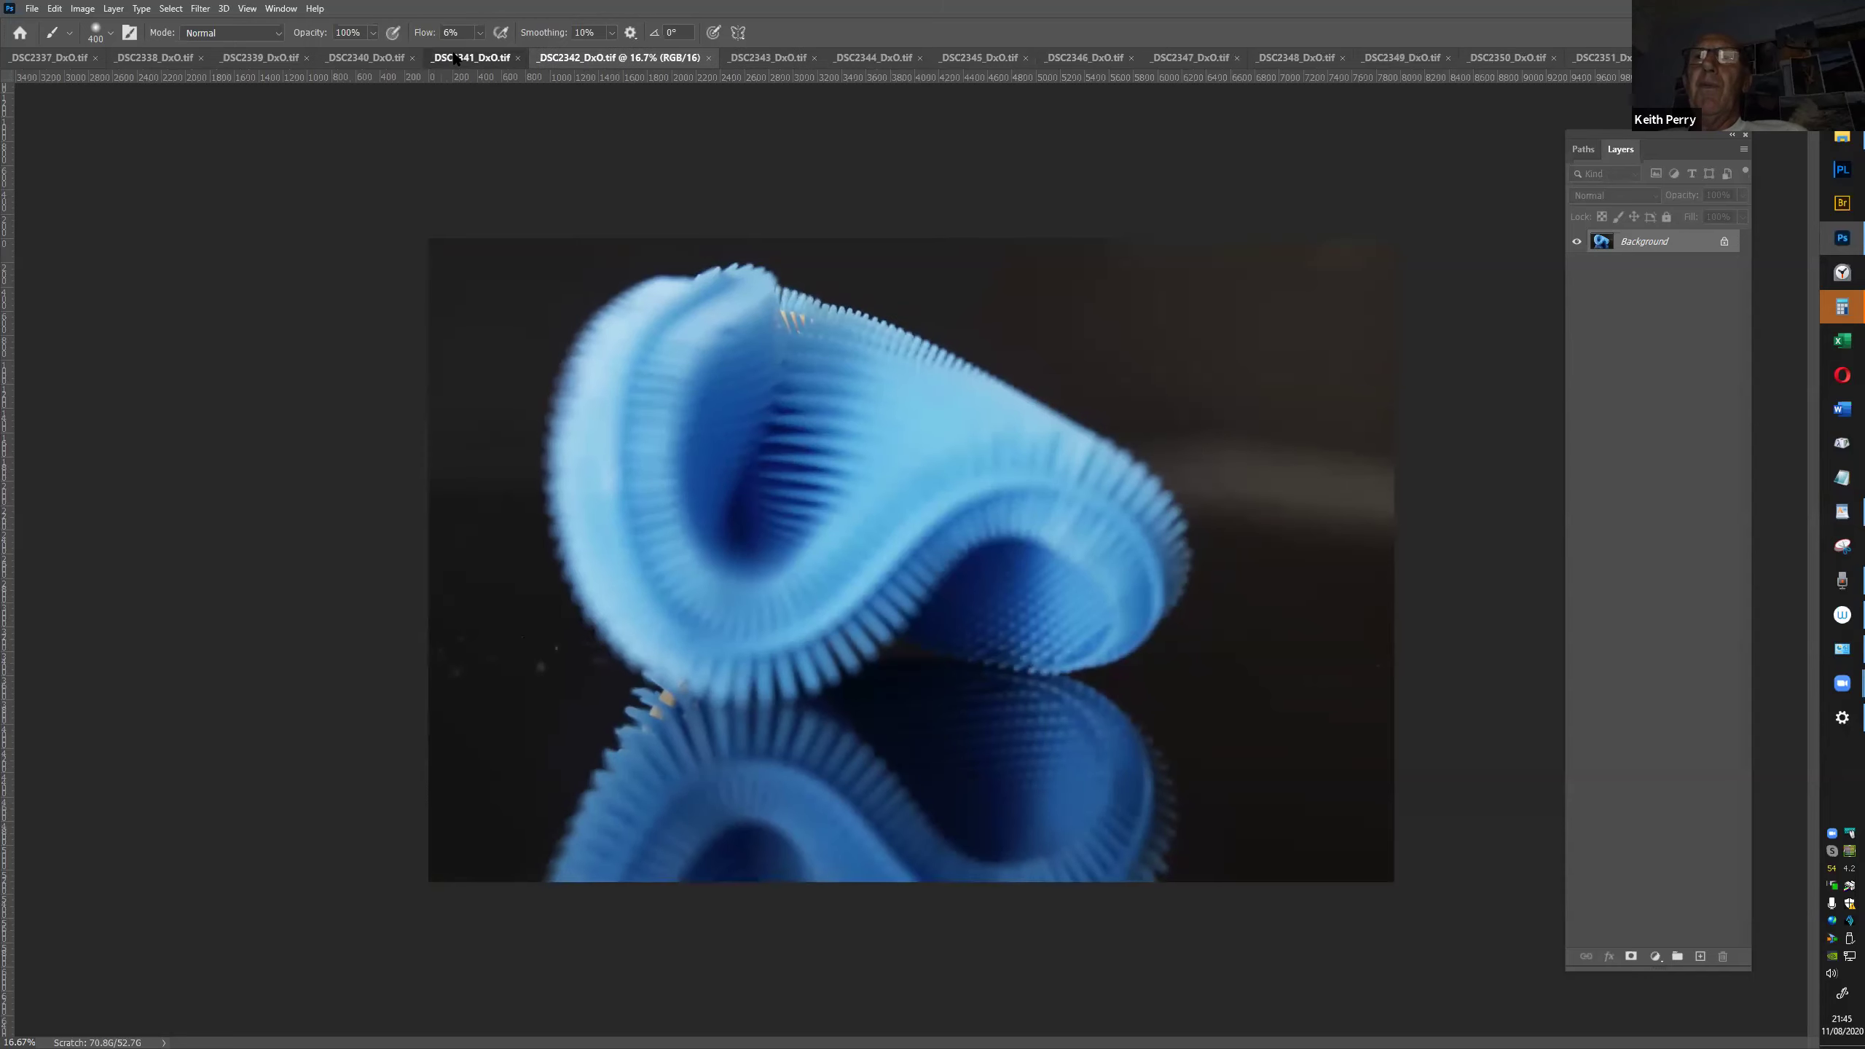
click(455, 59)
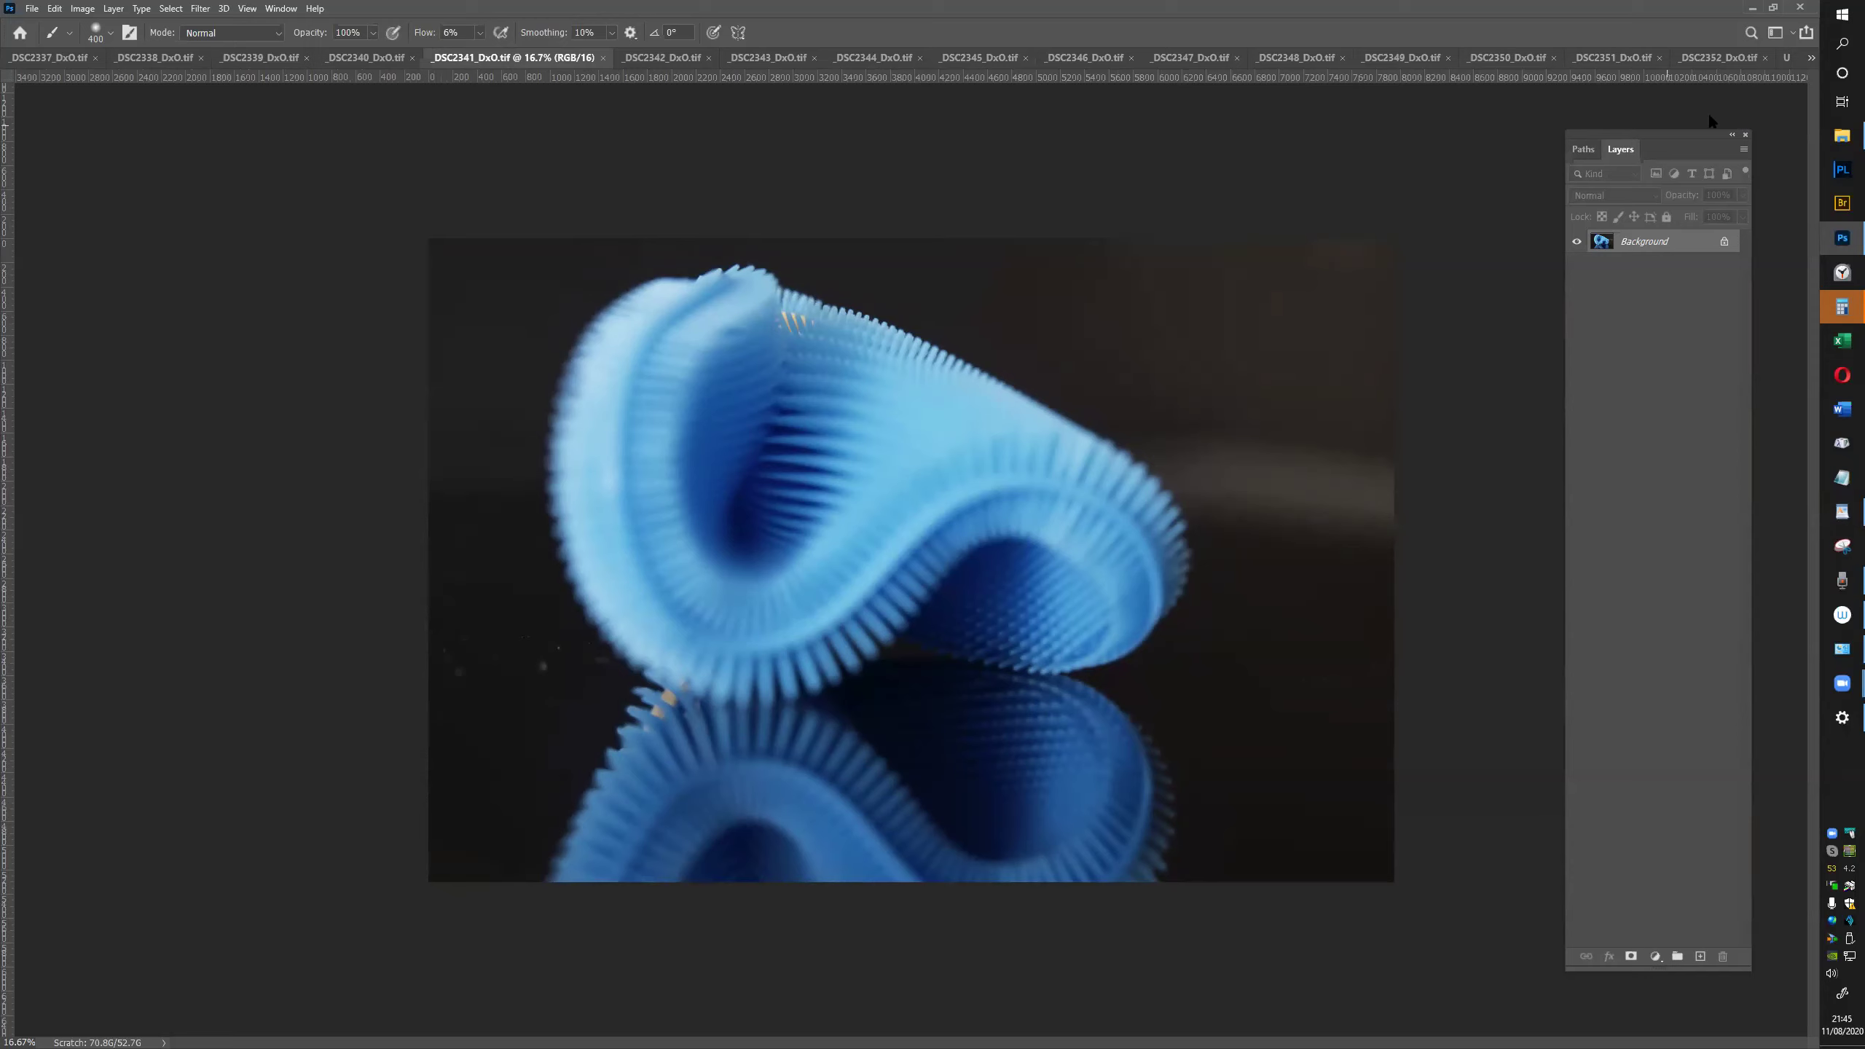
click(1811, 59)
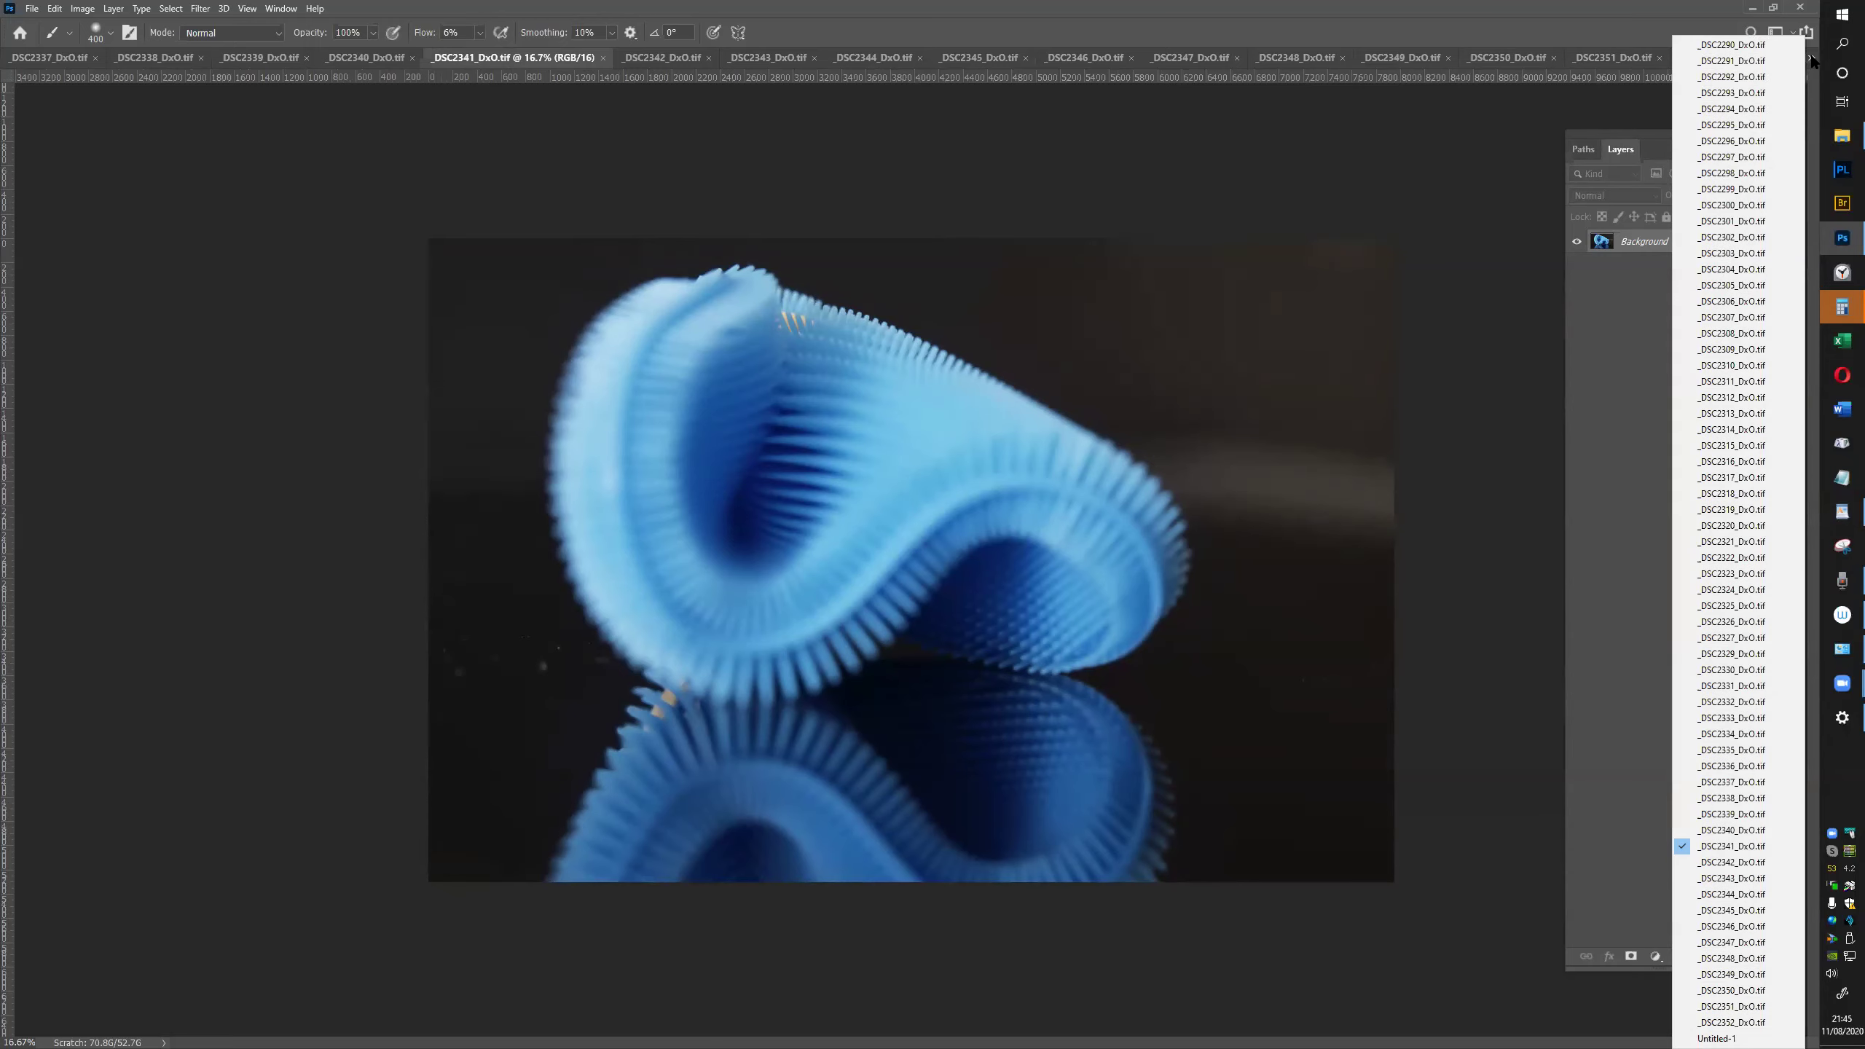
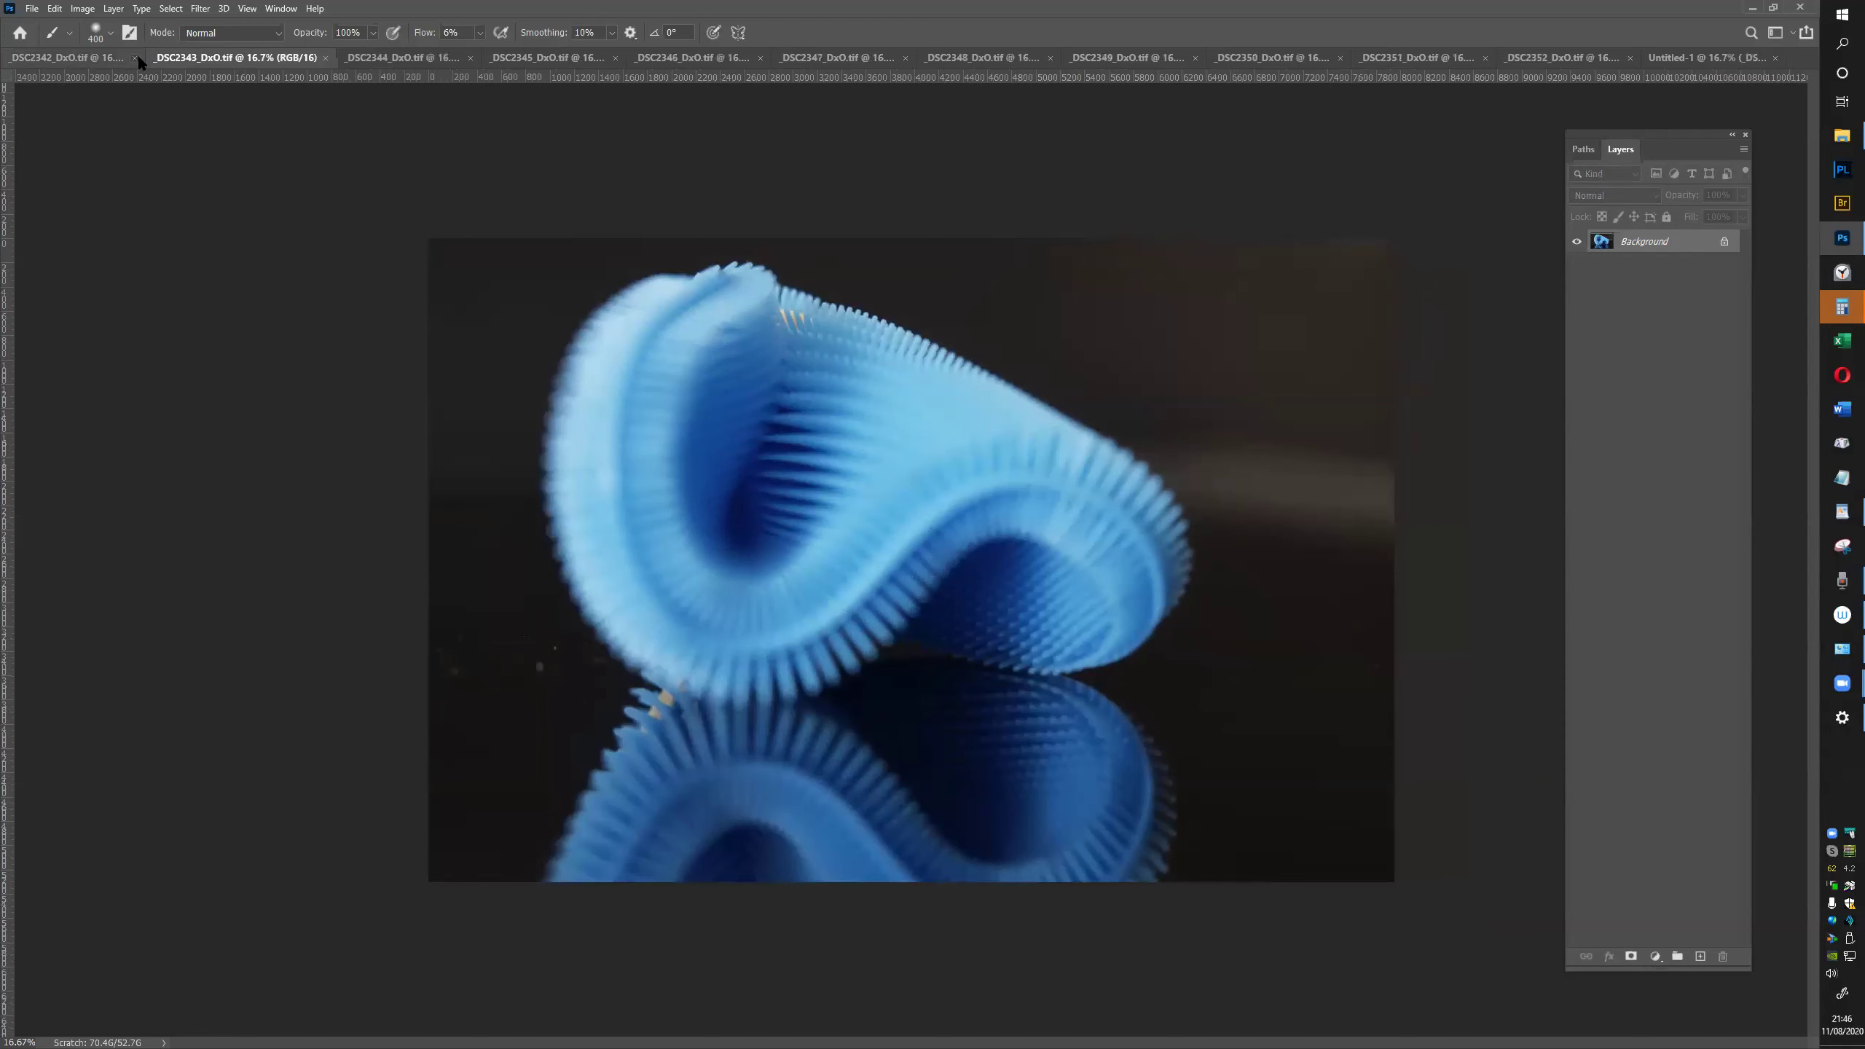
Close the remaining swab source images up to _DSC2352_DxO.tif, keeping only the Untitled-1 stack document open
click(180, 57)
click(163, 57)
click(179, 57)
click(180, 58)
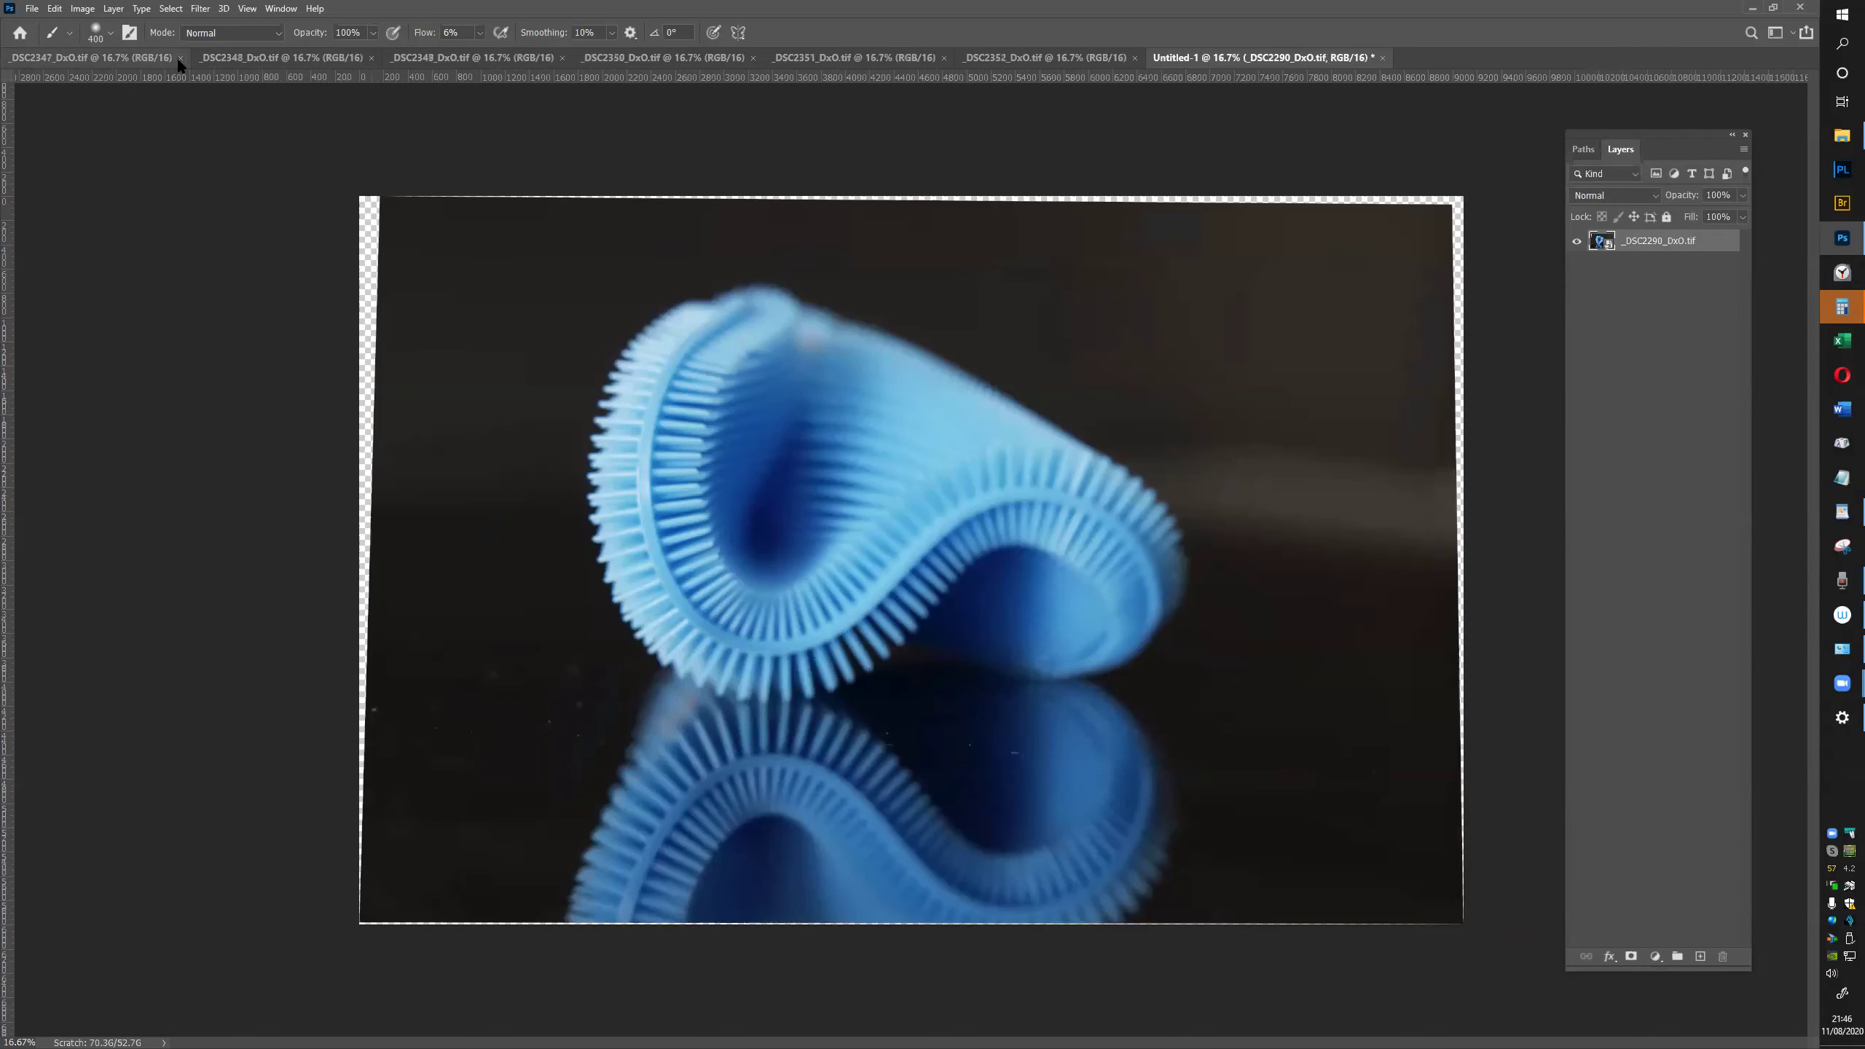
click(180, 58)
click(180, 59)
click(180, 58)
click(180, 59)
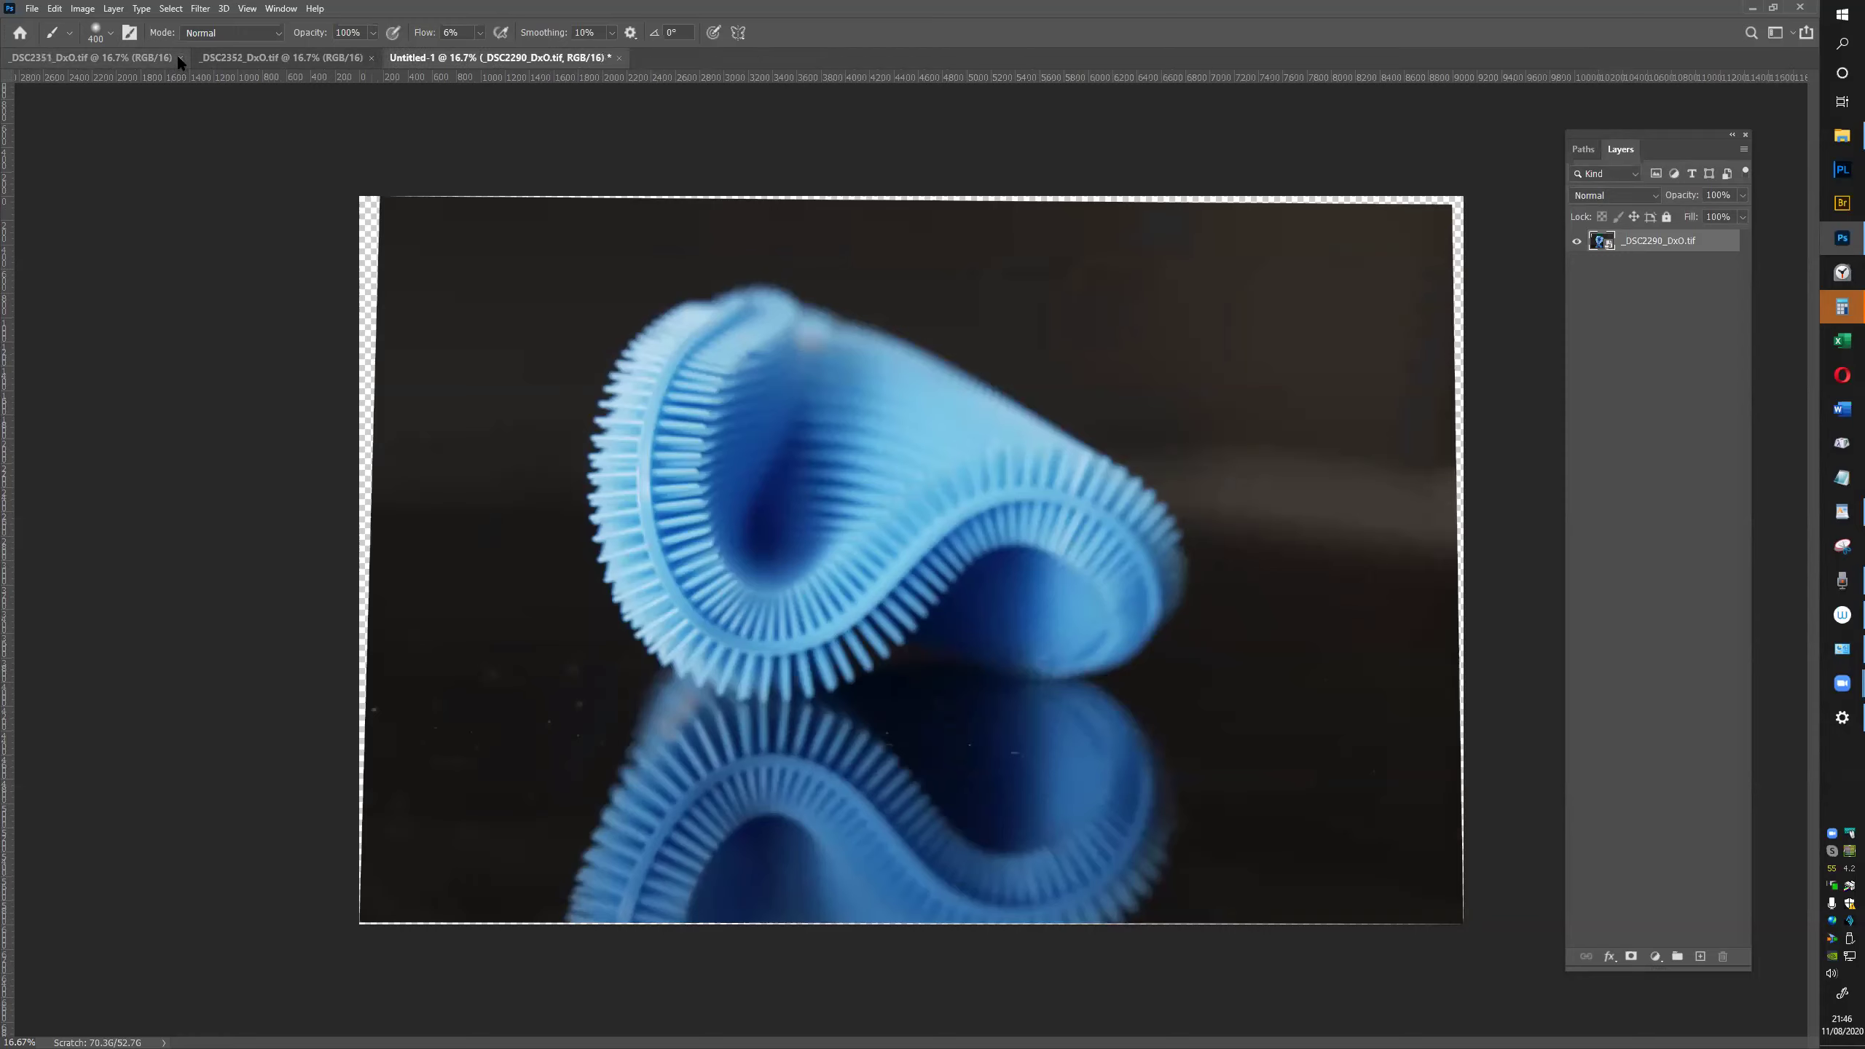
click(180, 58)
click(180, 57)
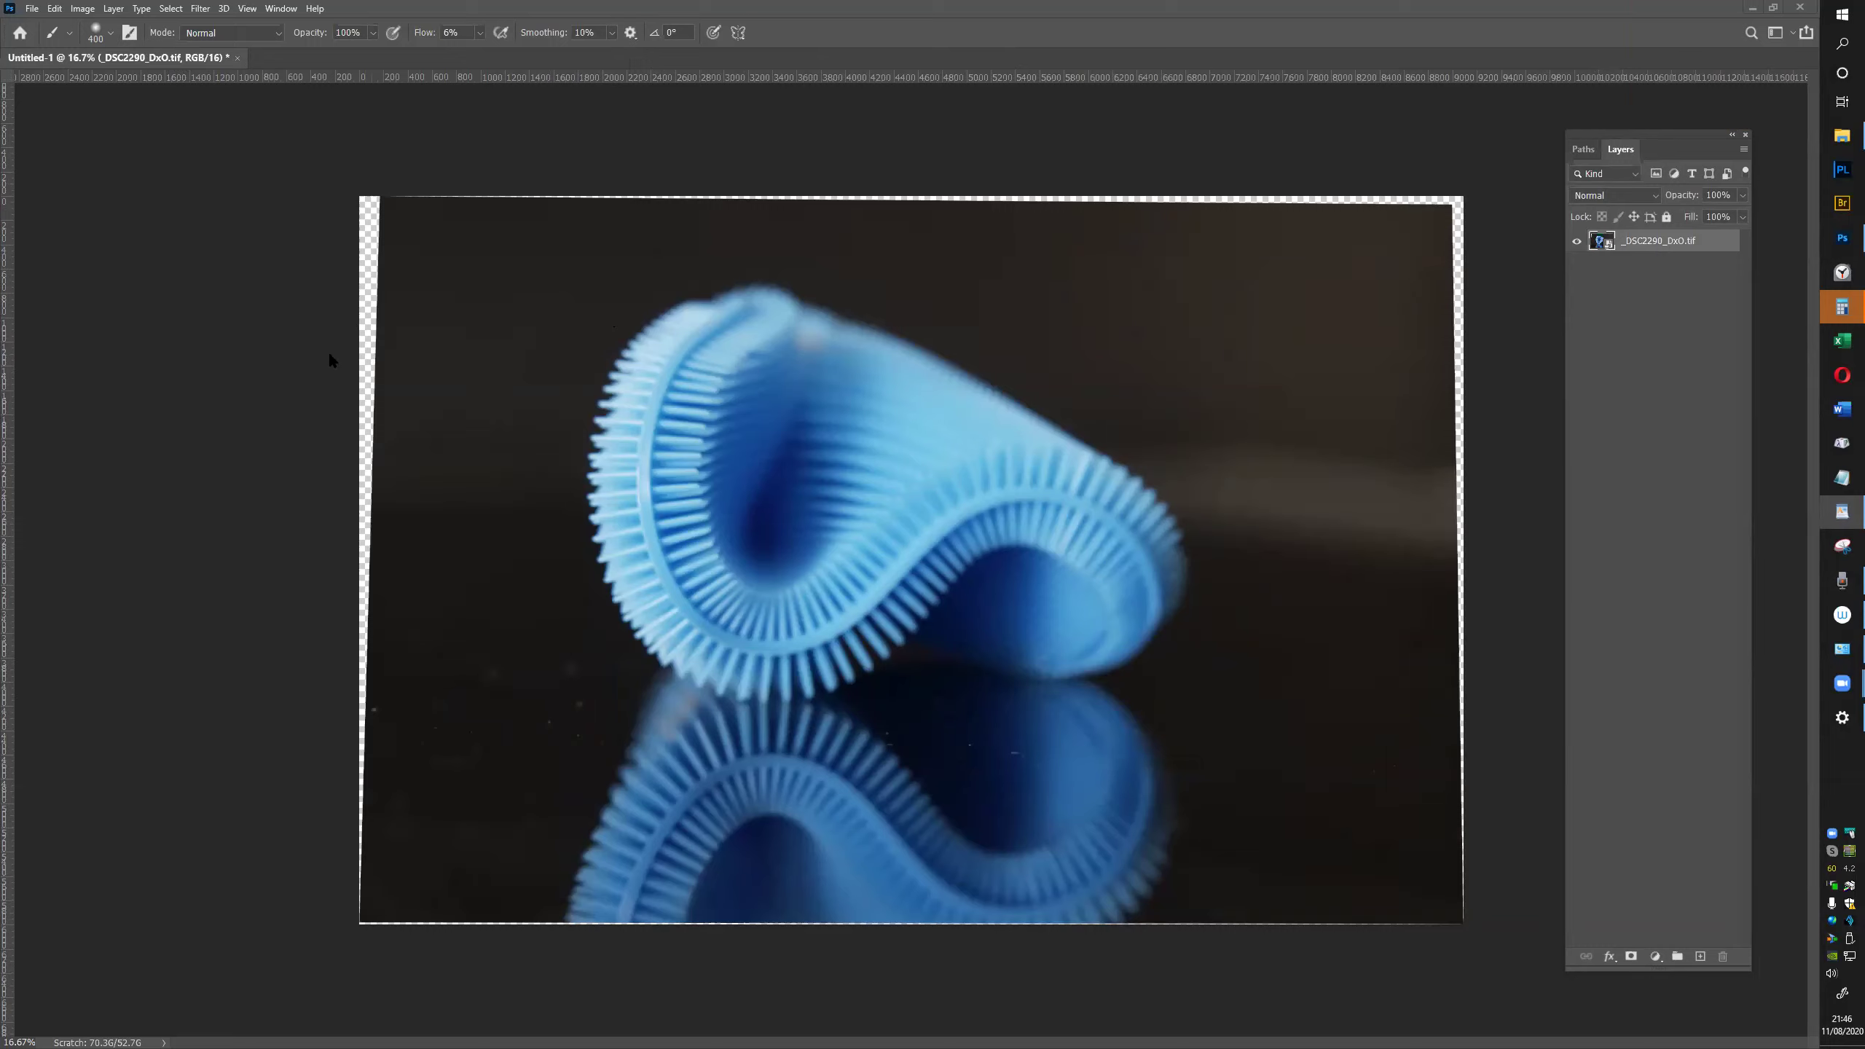
Convert the swab smart object back into its individual image layers
click(56, 9)
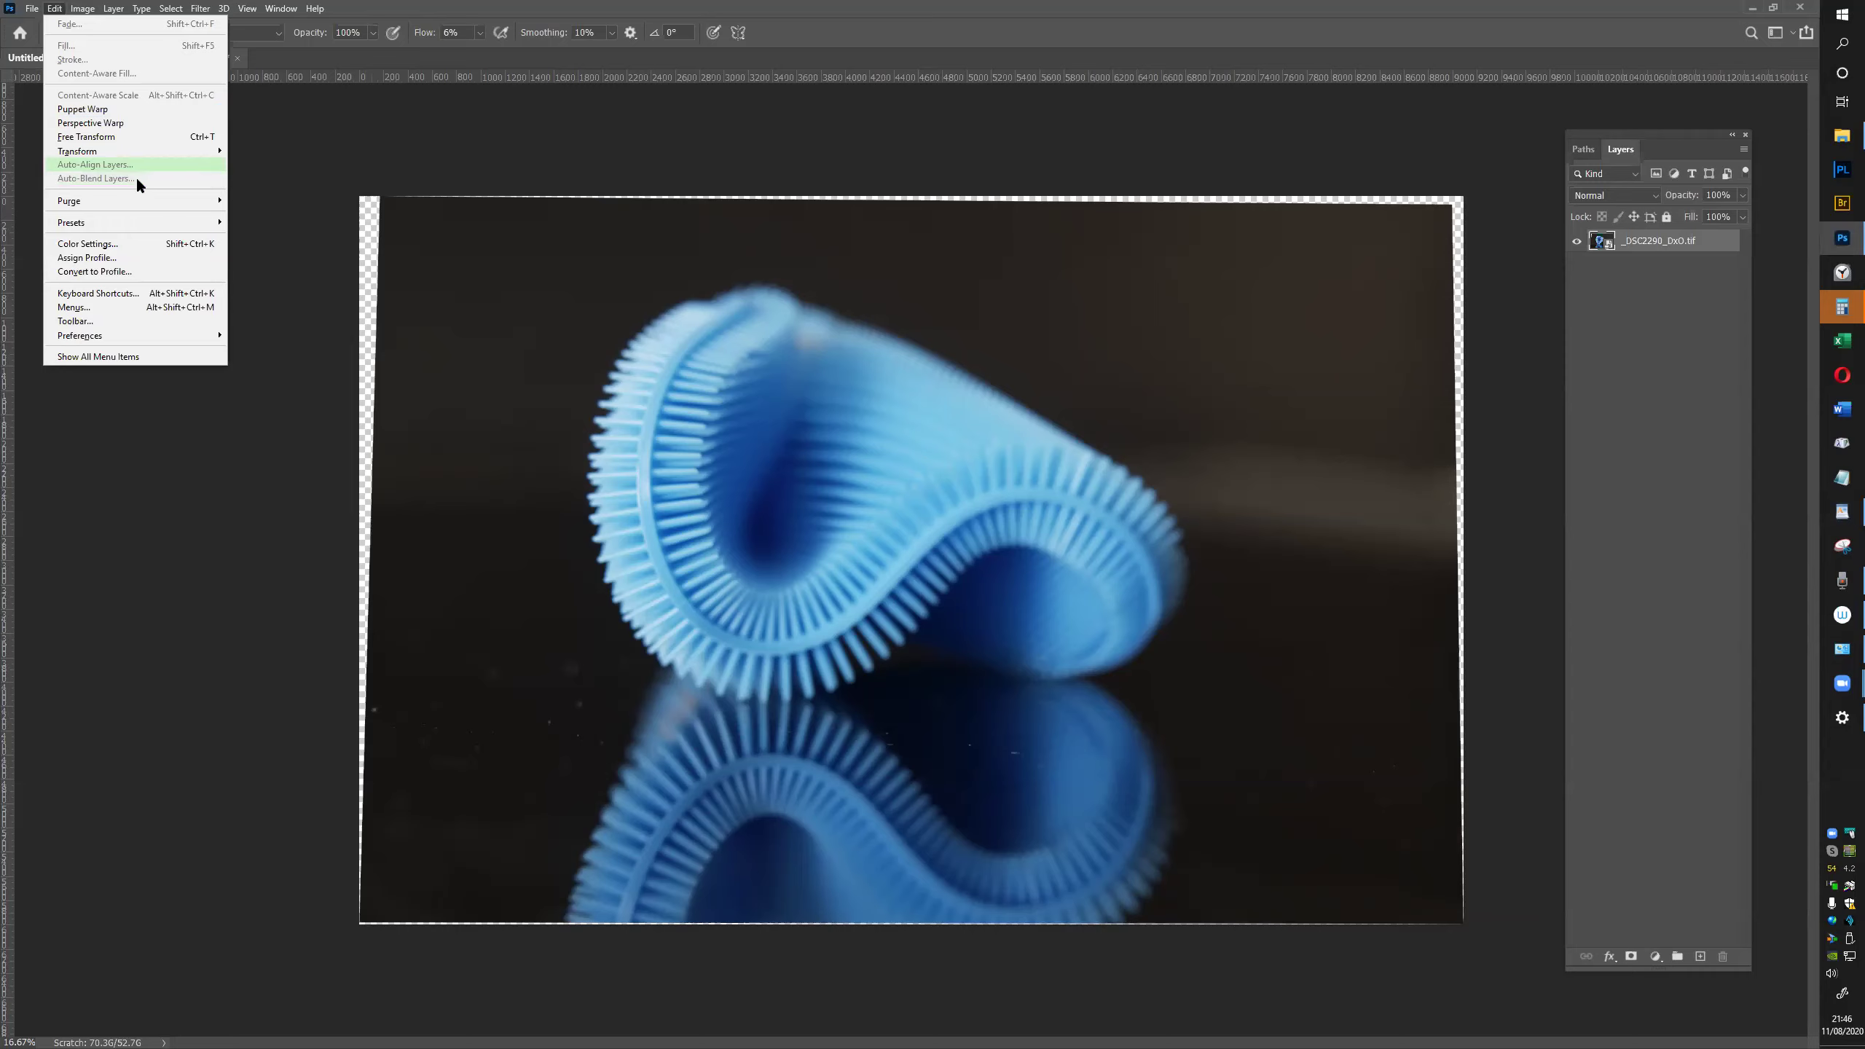
click(115, 9)
click(116, 9)
mouse_move(169, 63)
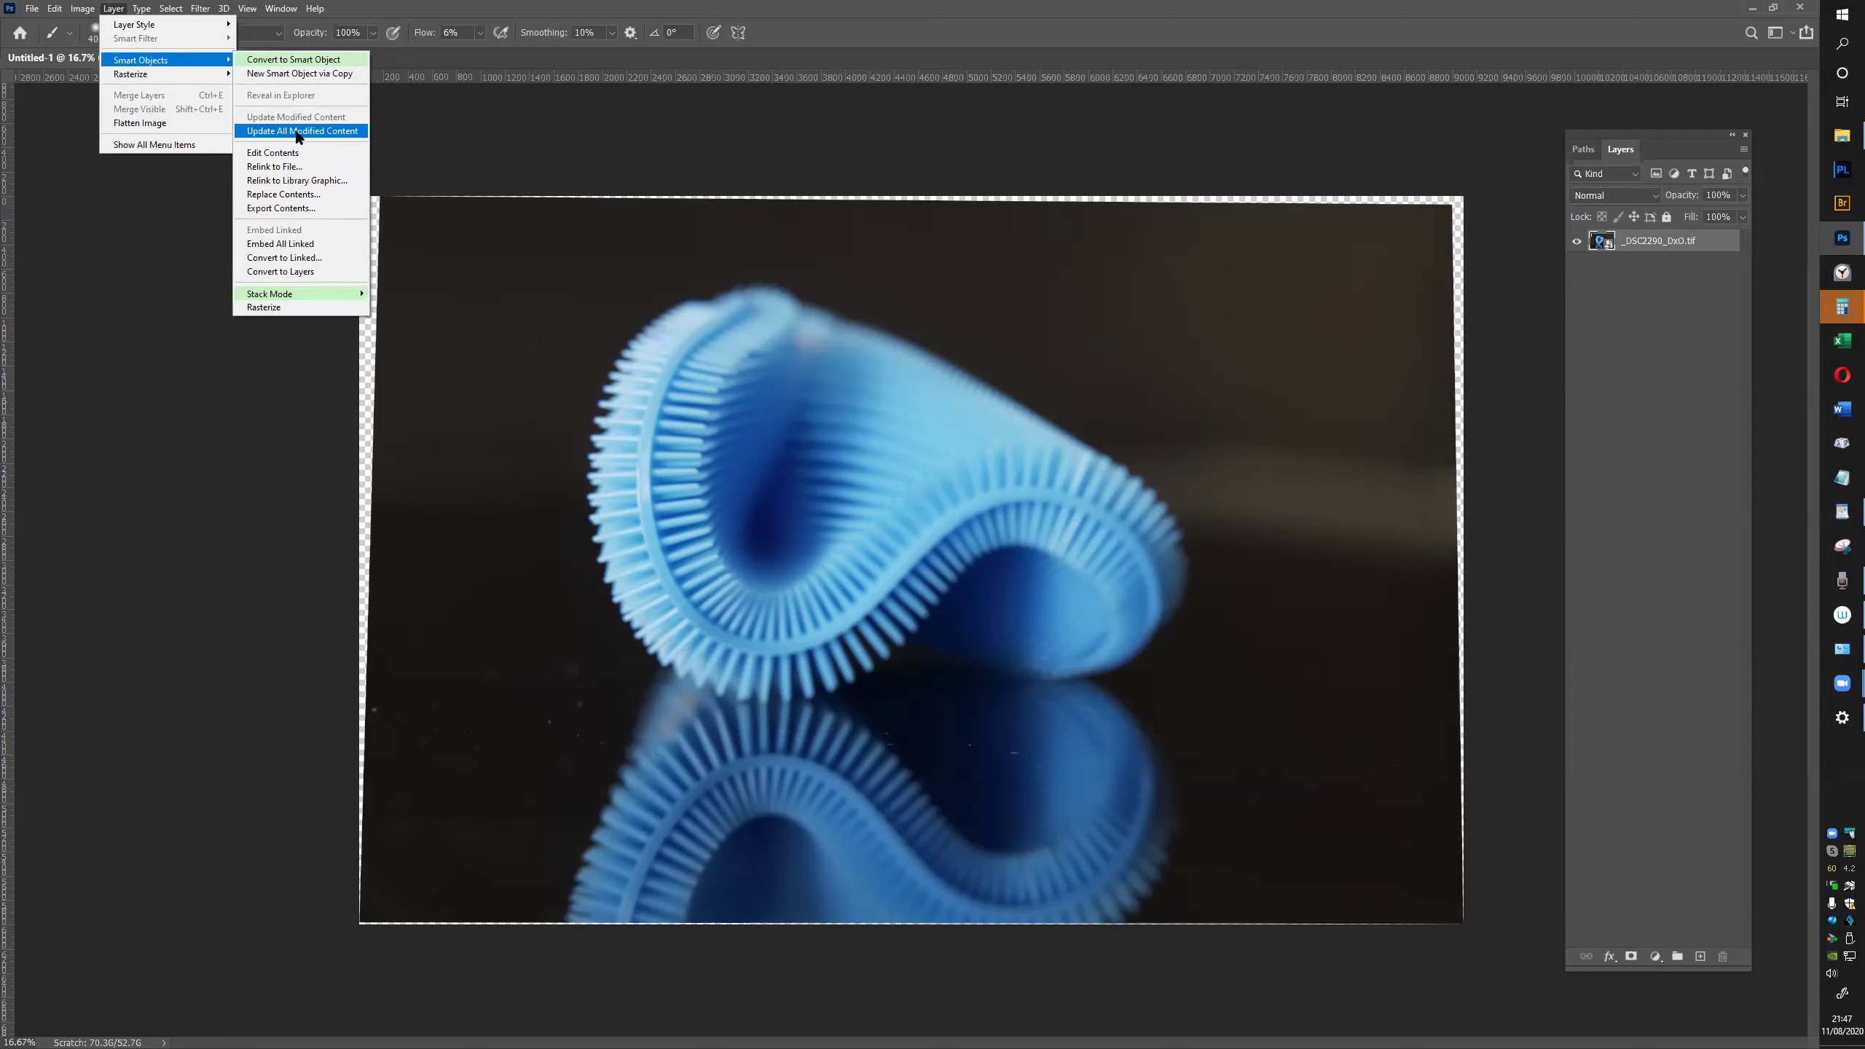
click(651, 157)
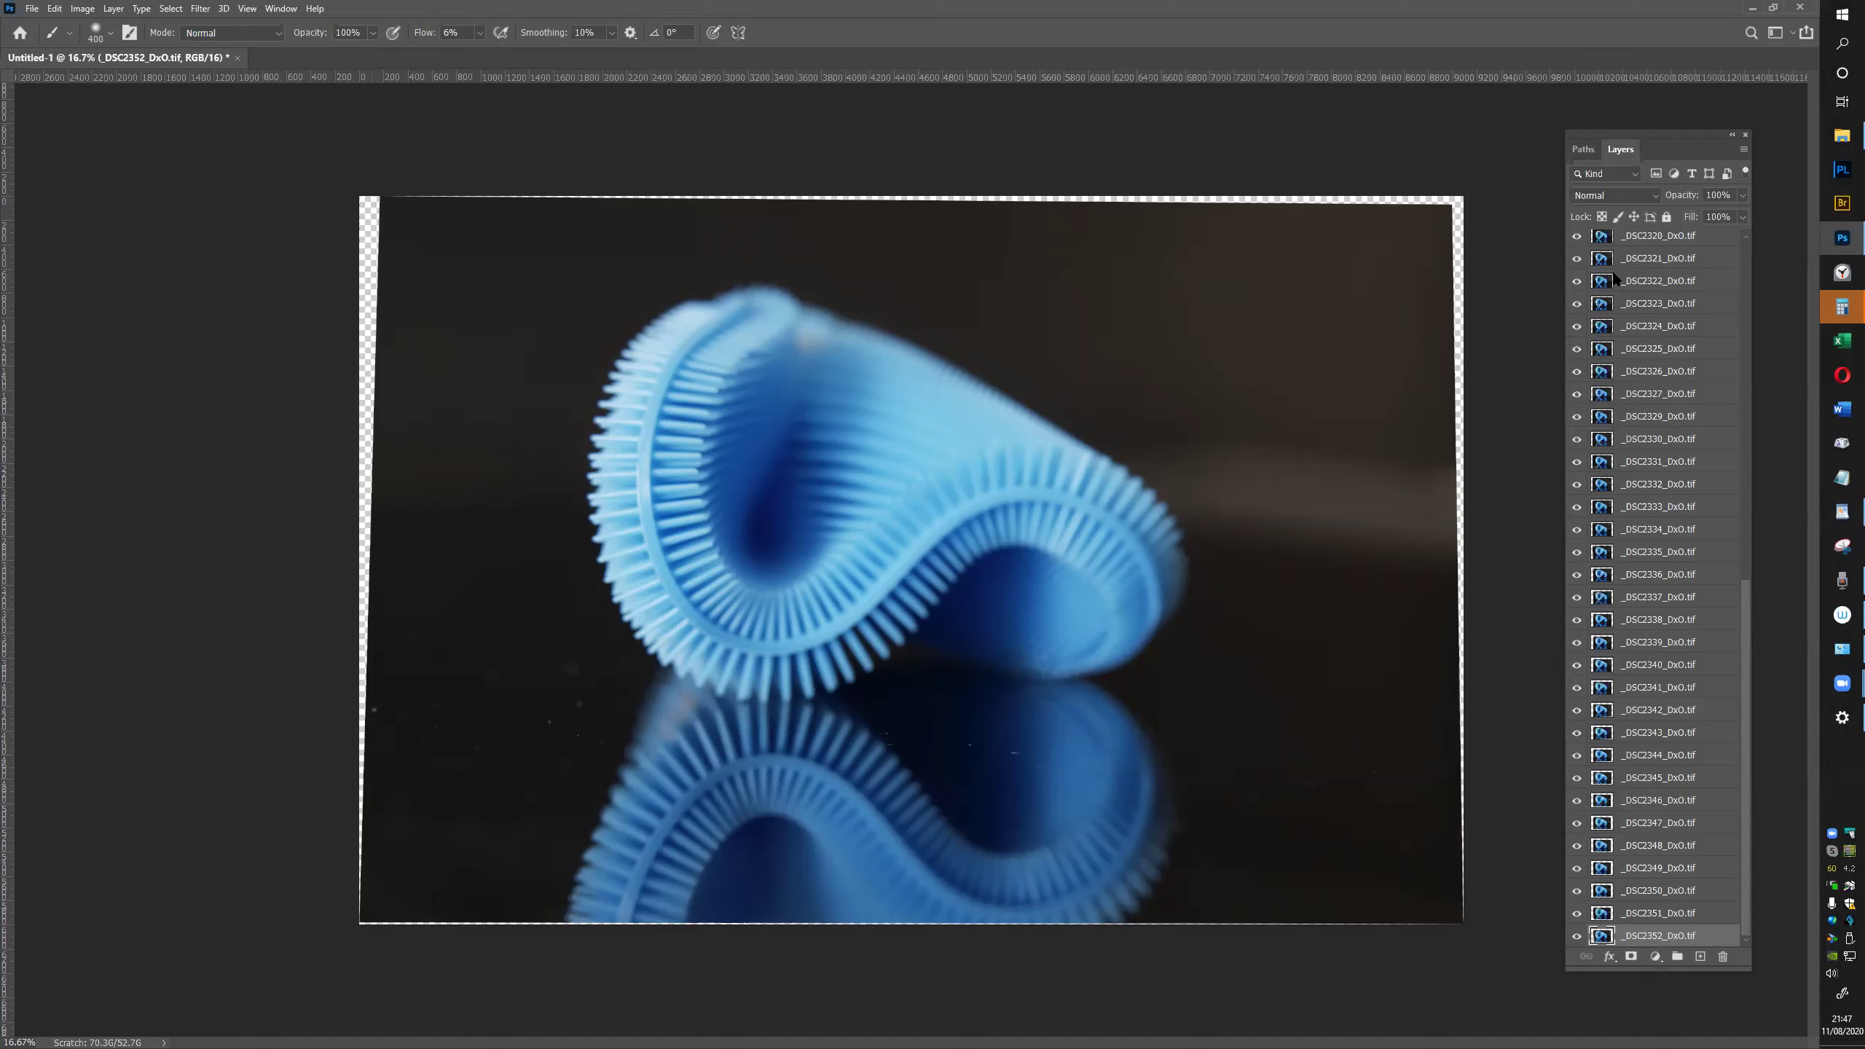
drag(1740, 571, 1737, 257)
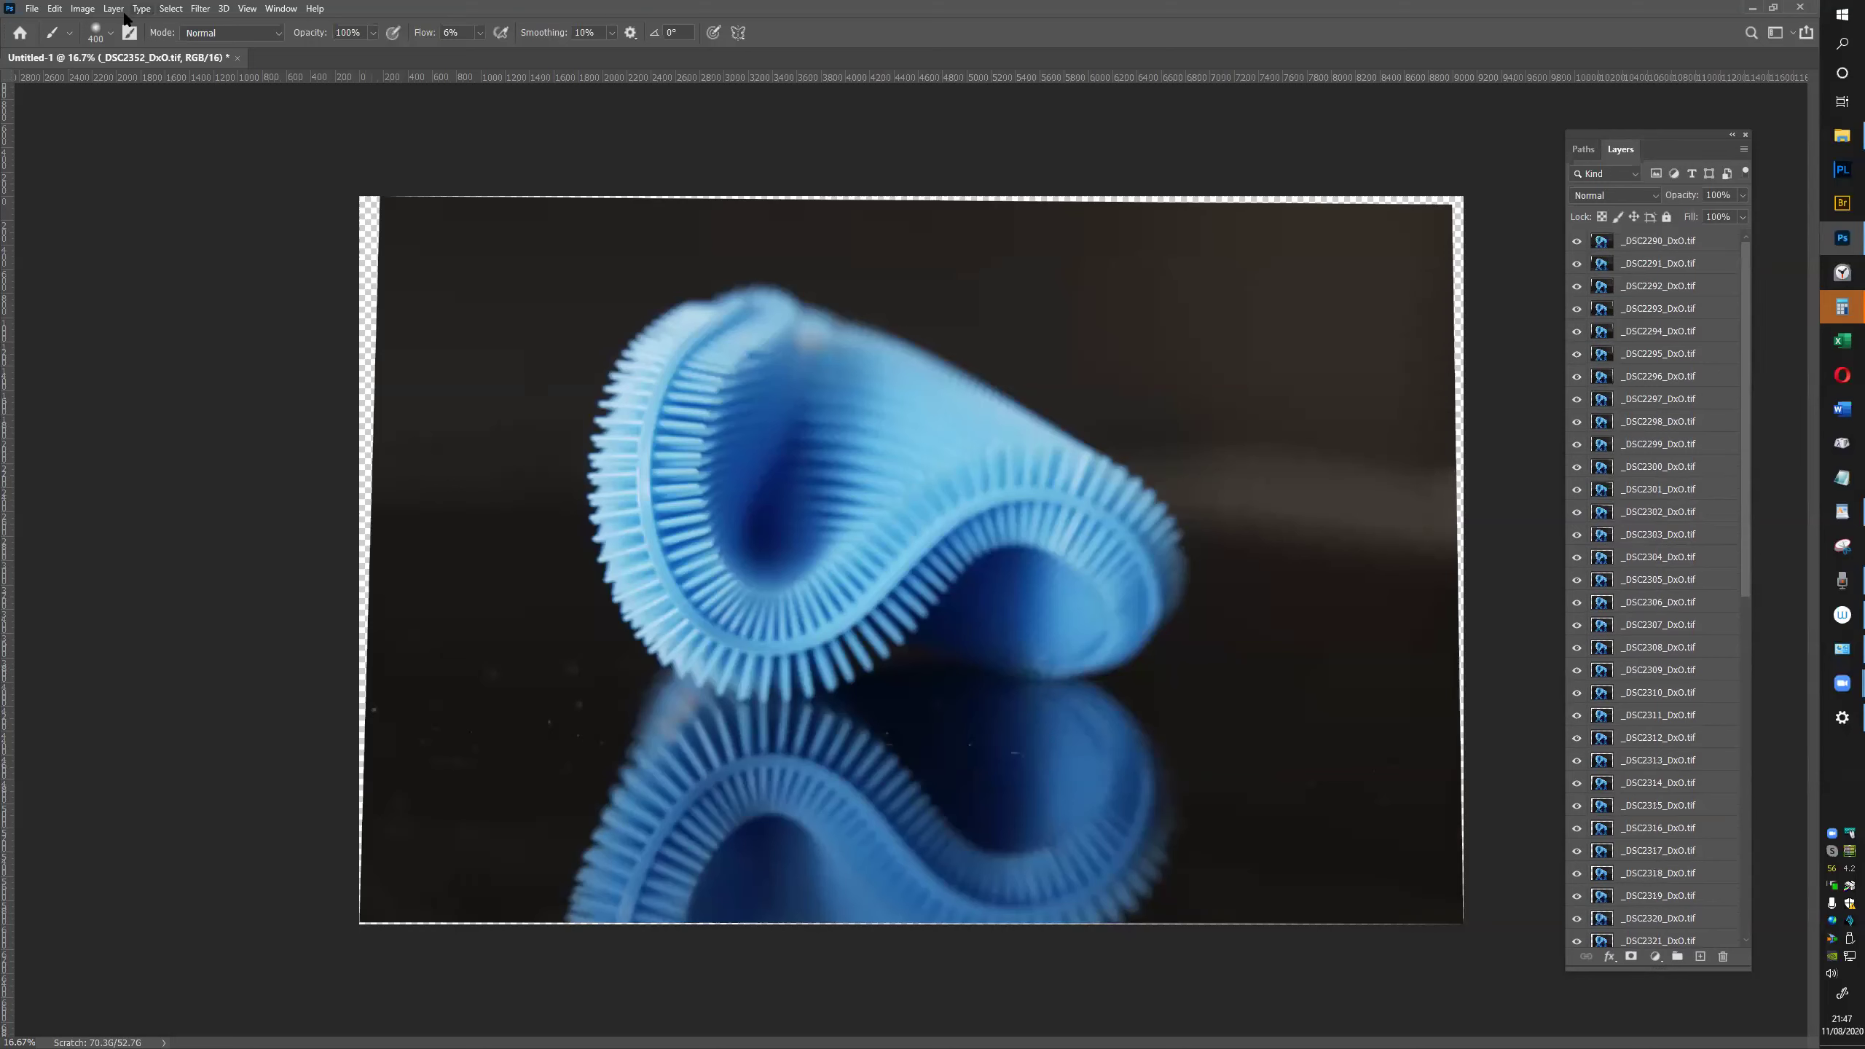
click(56, 8)
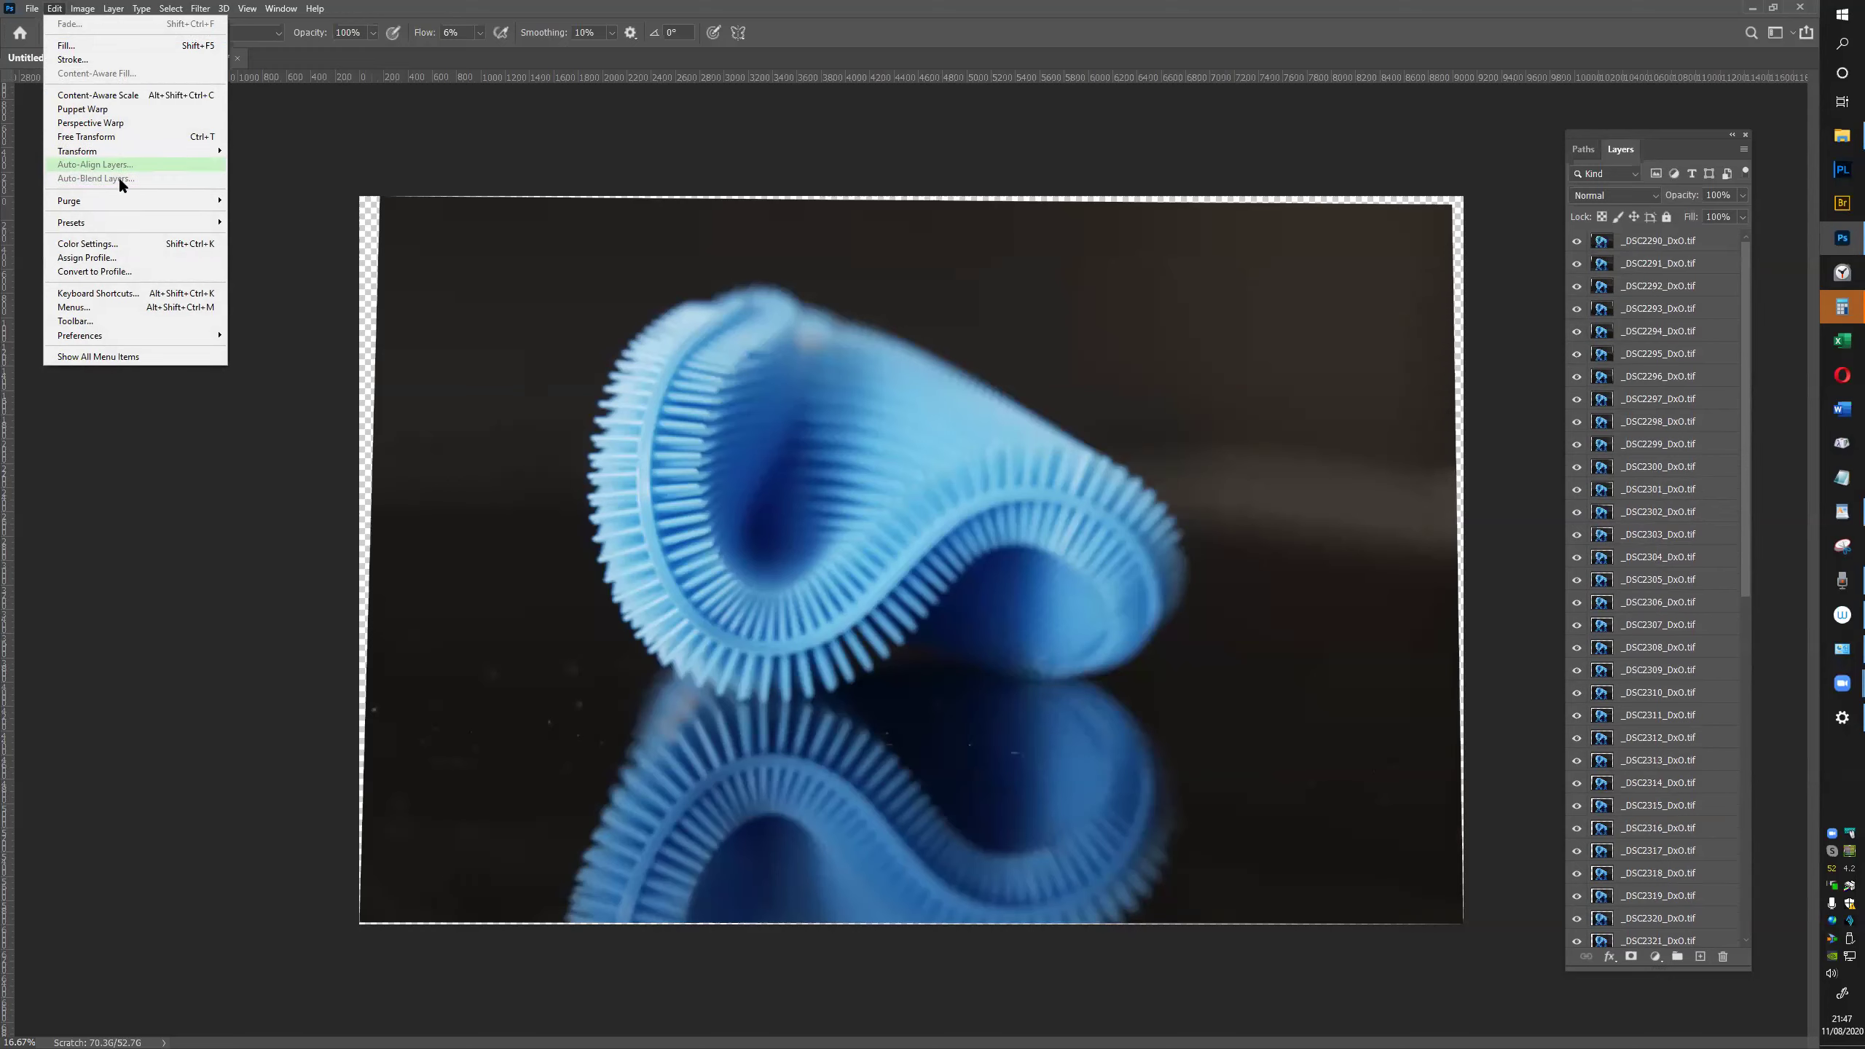
click(776, 177)
click(55, 8)
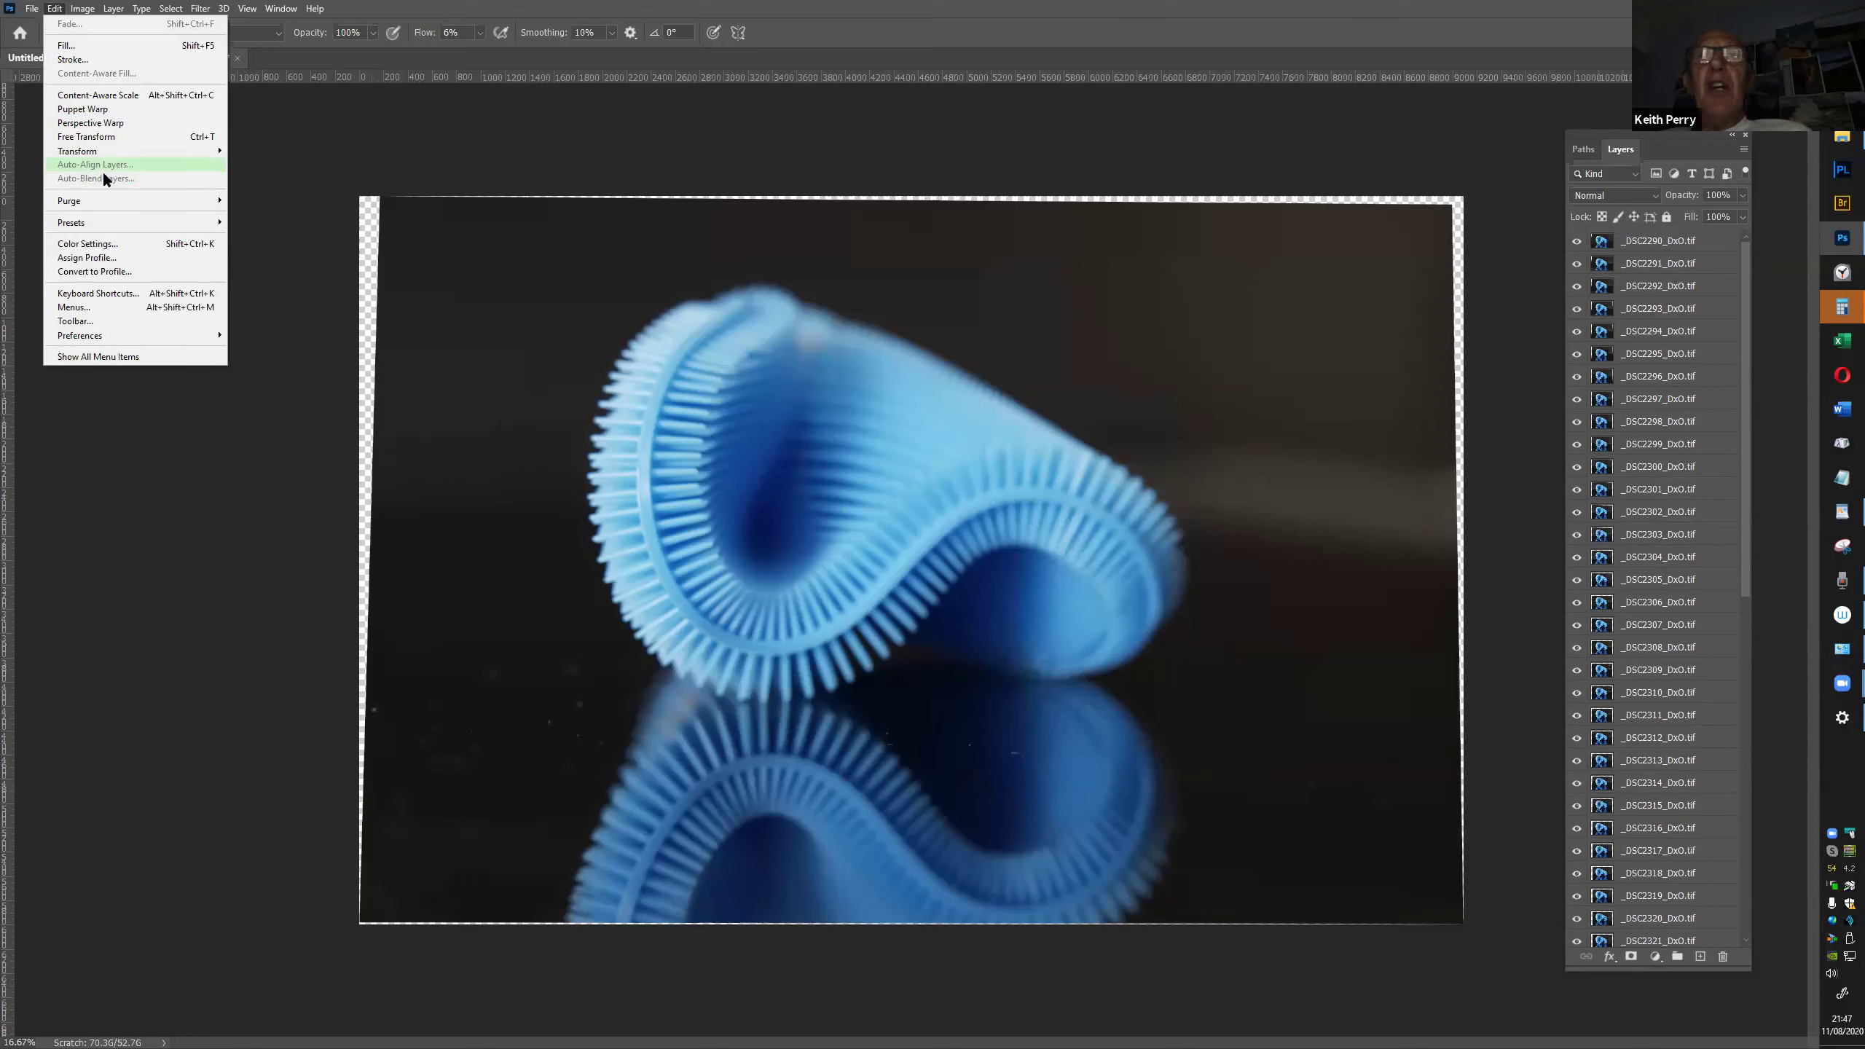
click(1128, 181)
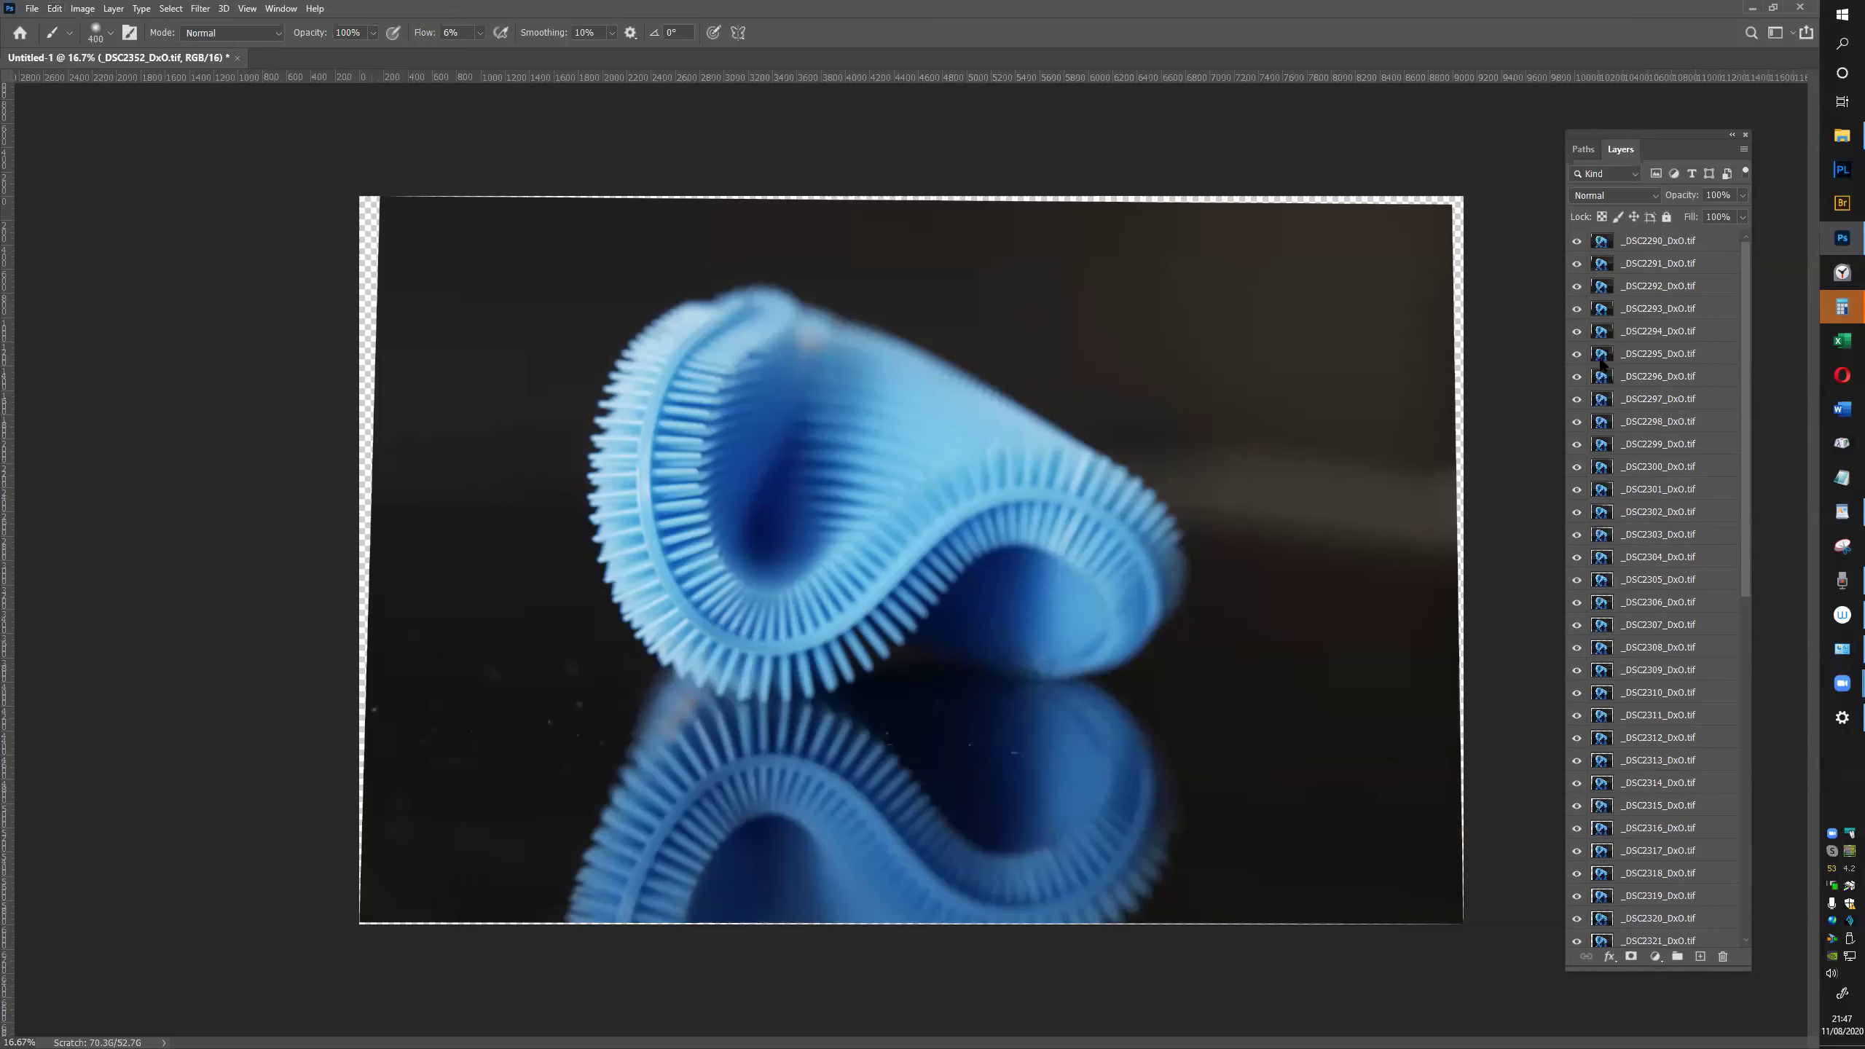
Auto-blend all layers from _DSC2290_DxO.tif to _DSC2352_DxO.tif using Stack Images with Seamless Tones and Colors
click(1671, 242)
drag(1743, 324, 1772, 828)
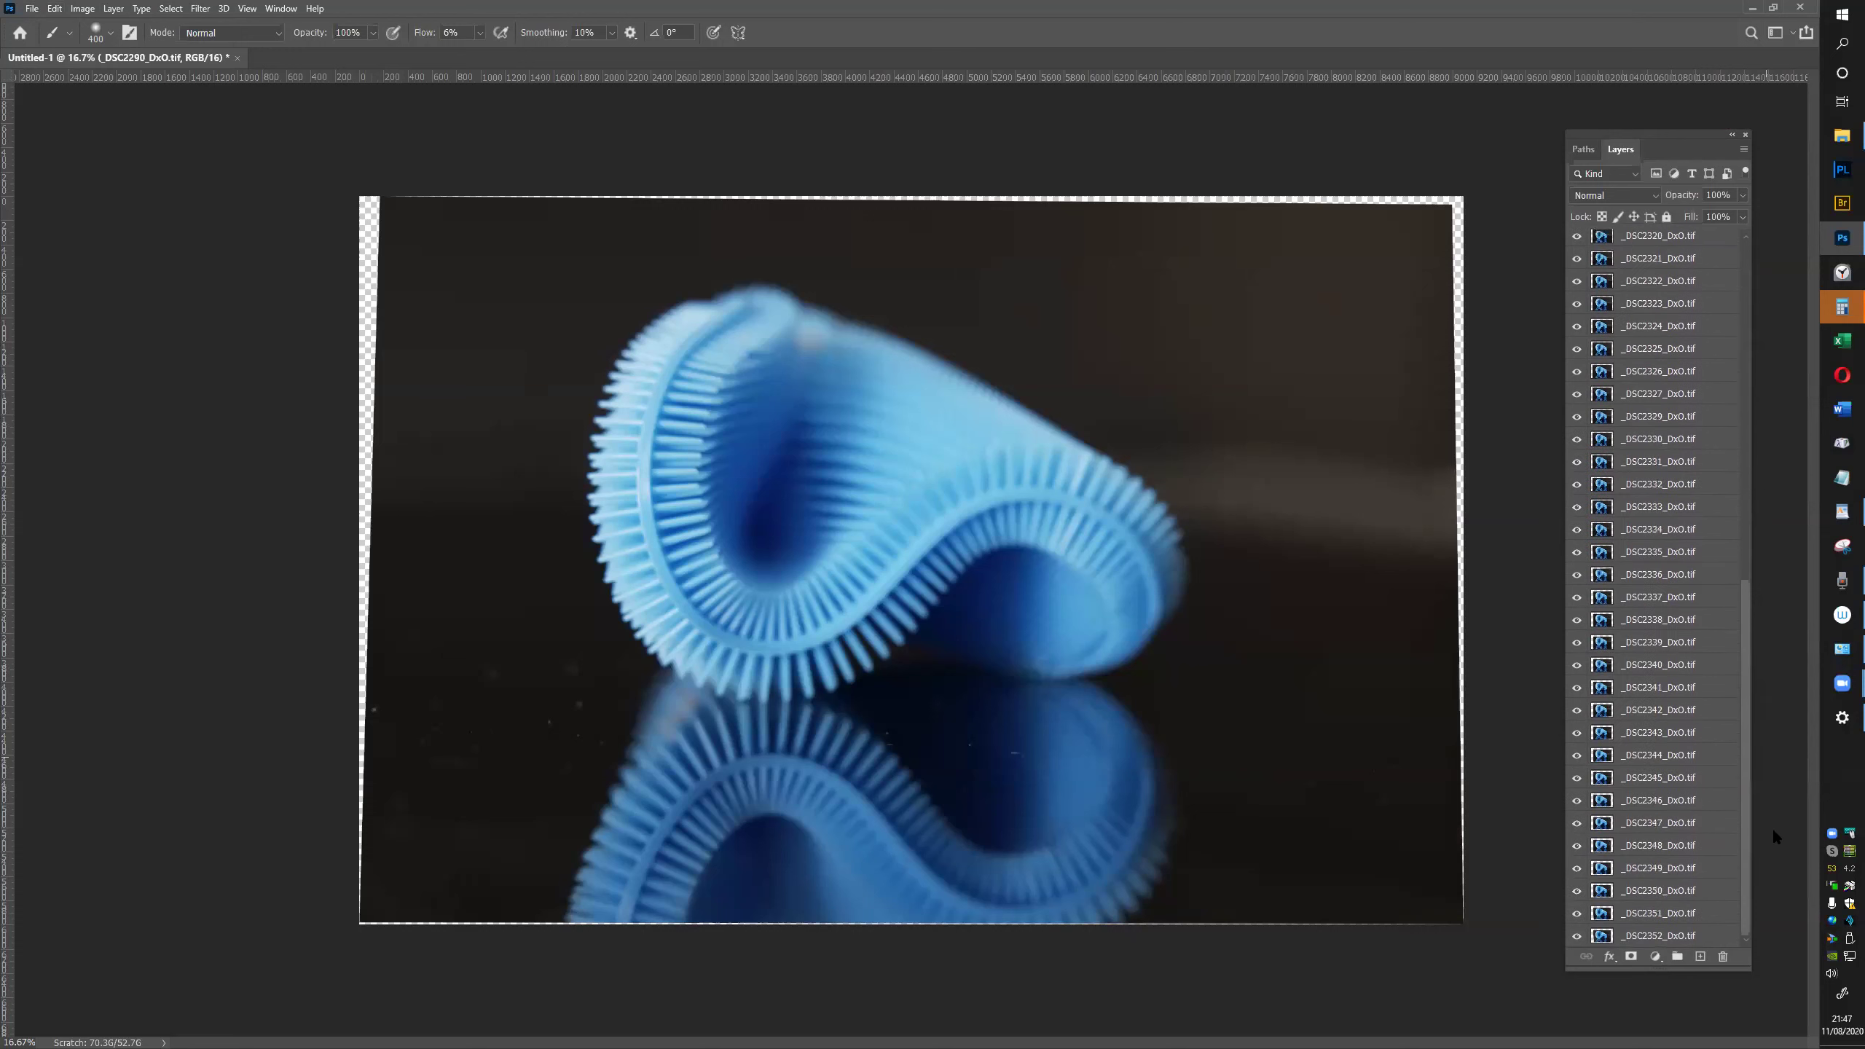
shift+click(1711, 935)
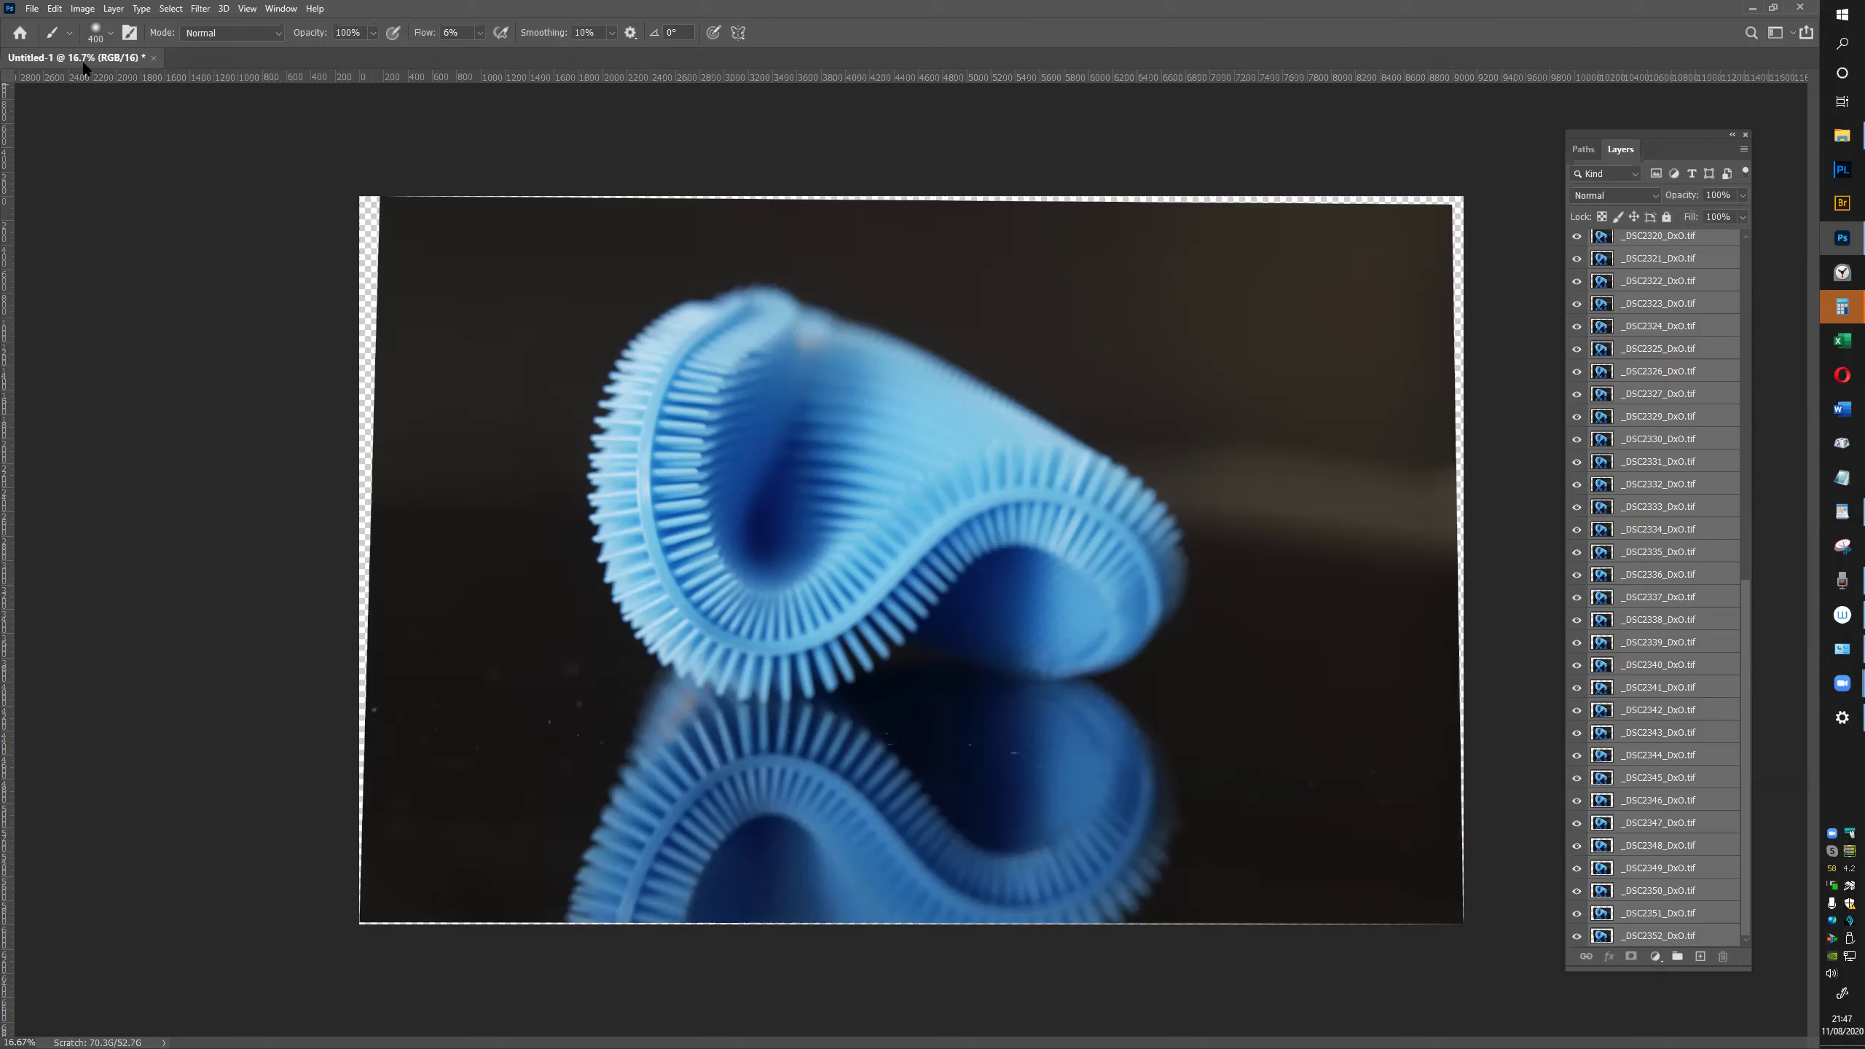
click(61, 6)
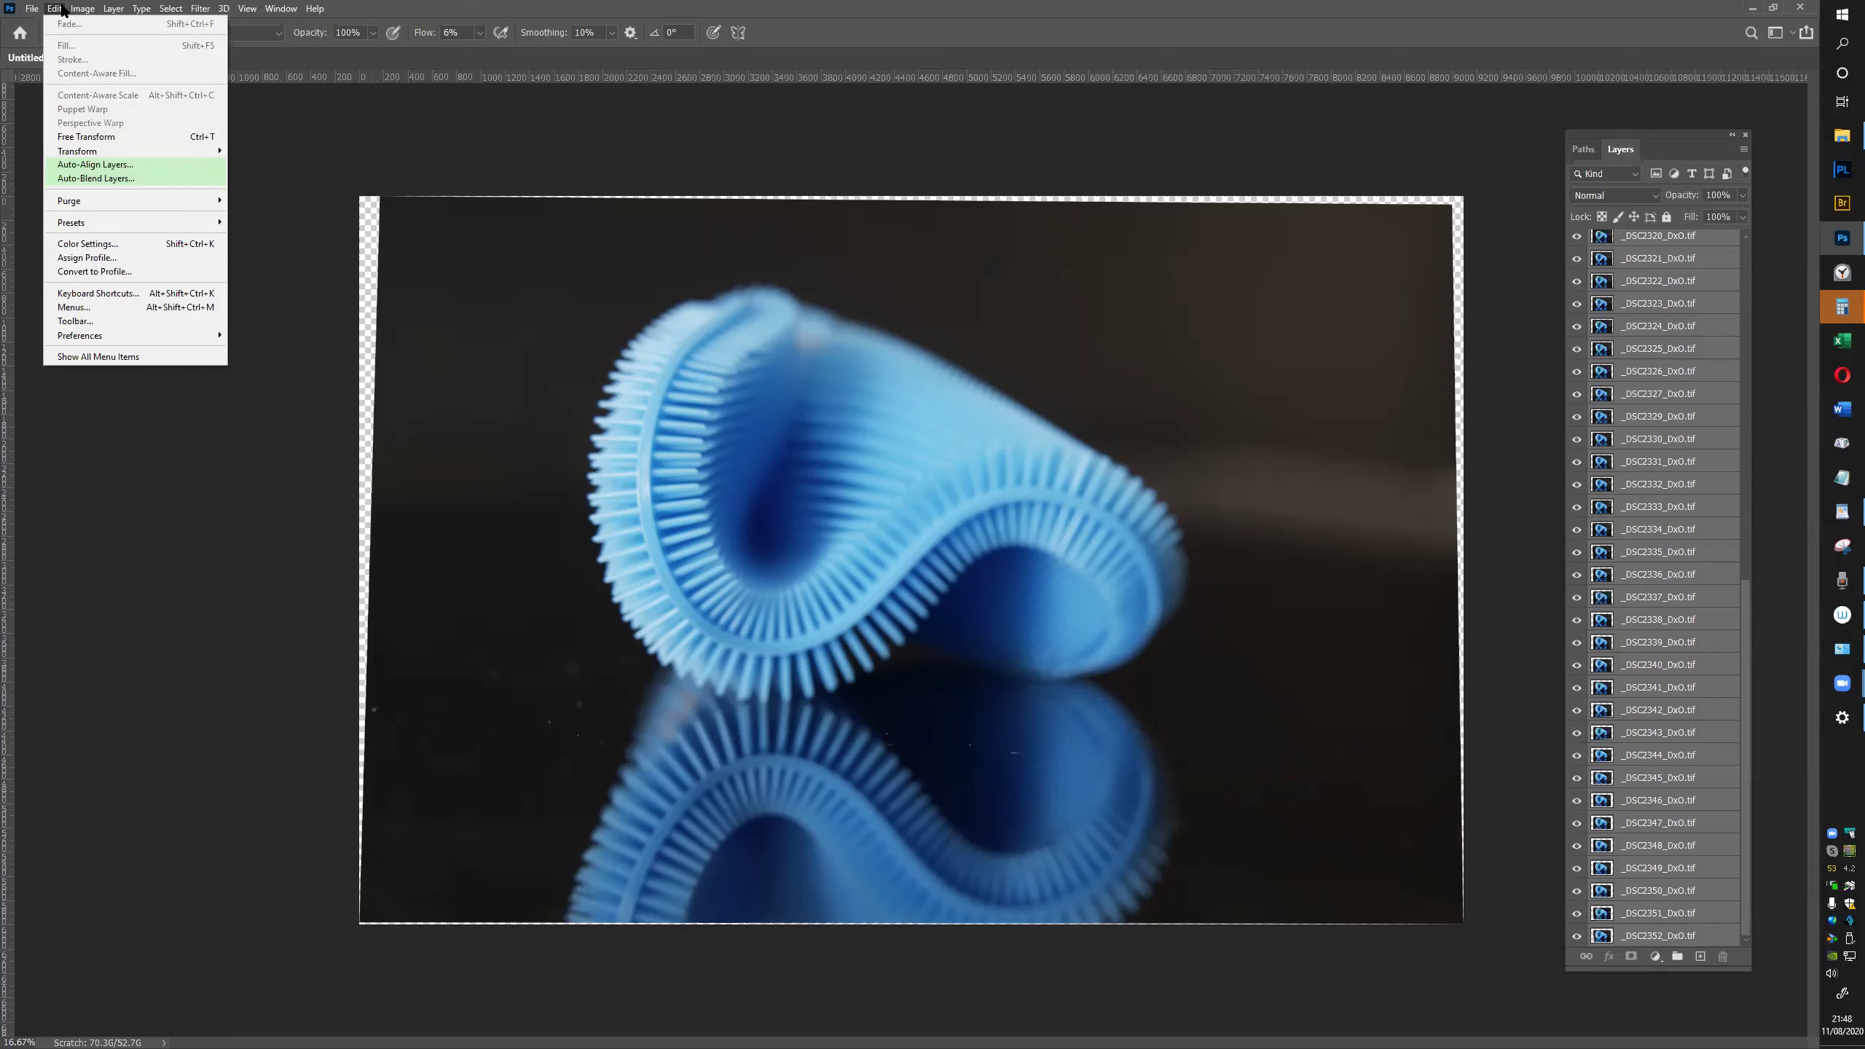
click(163, 179)
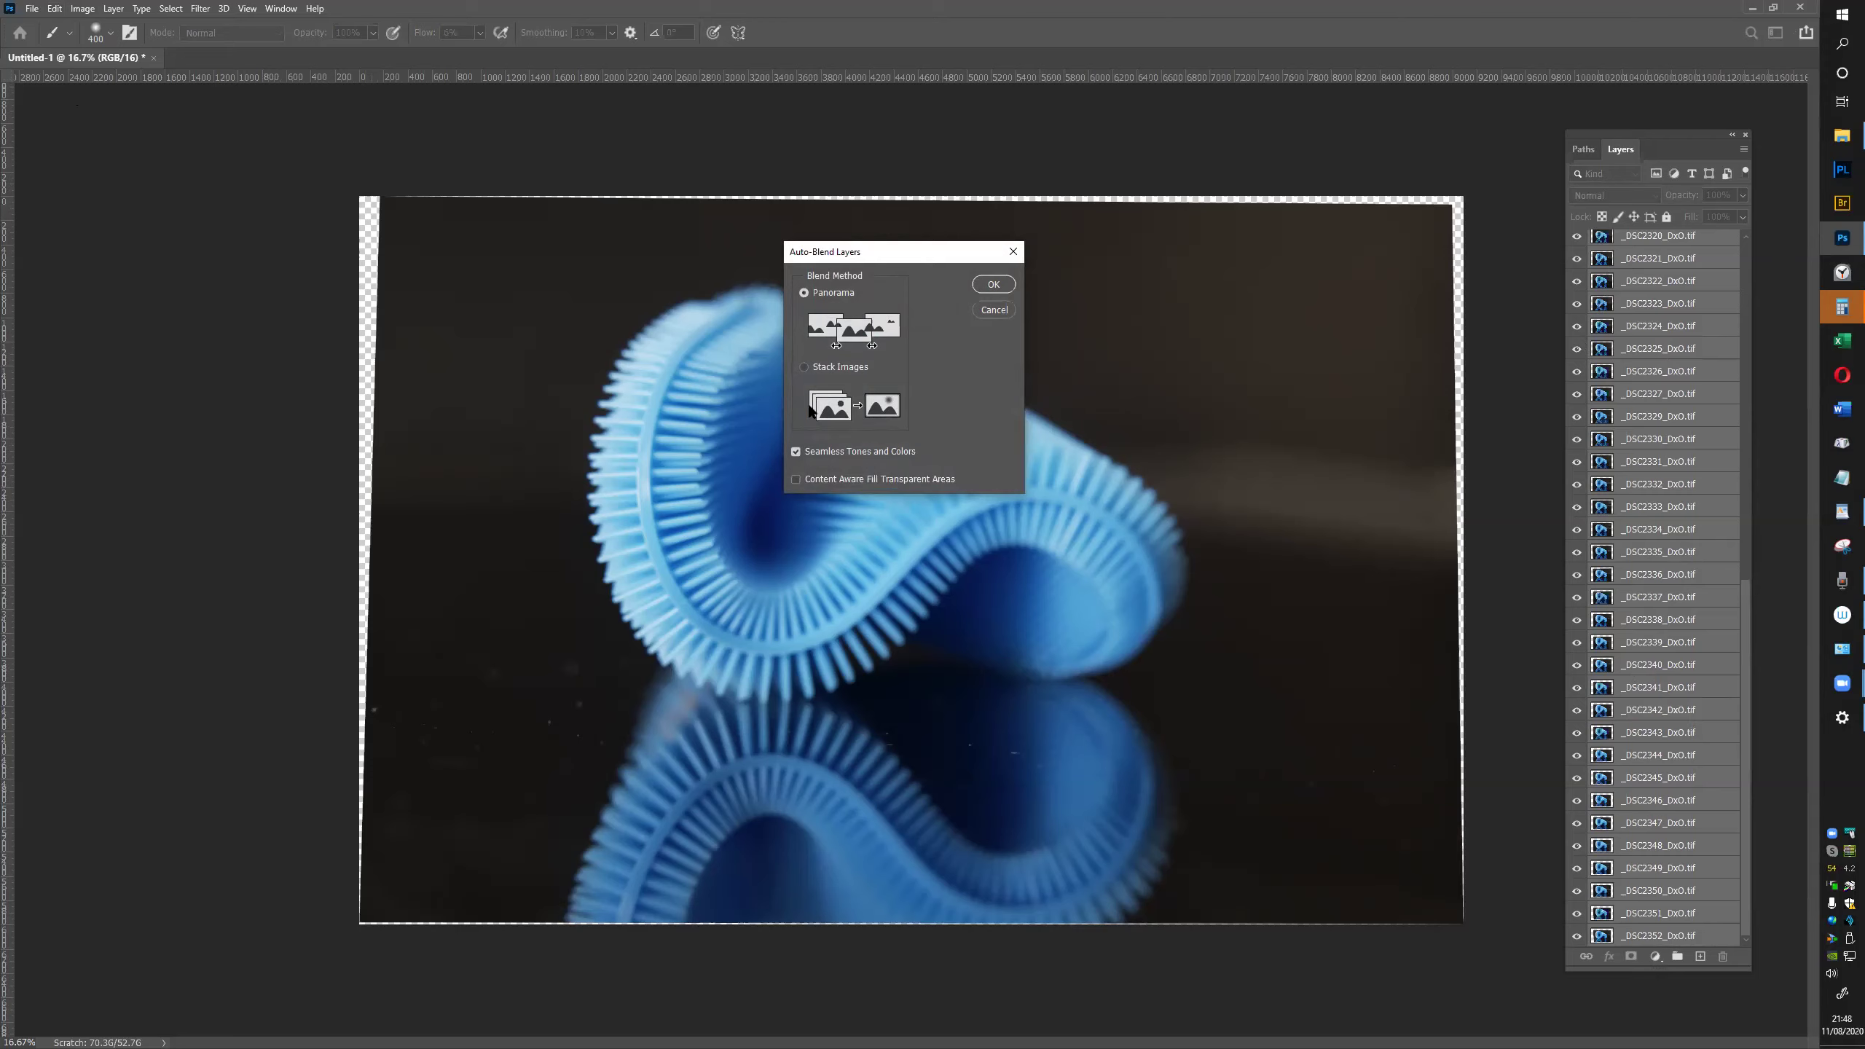
click(803, 368)
click(978, 287)
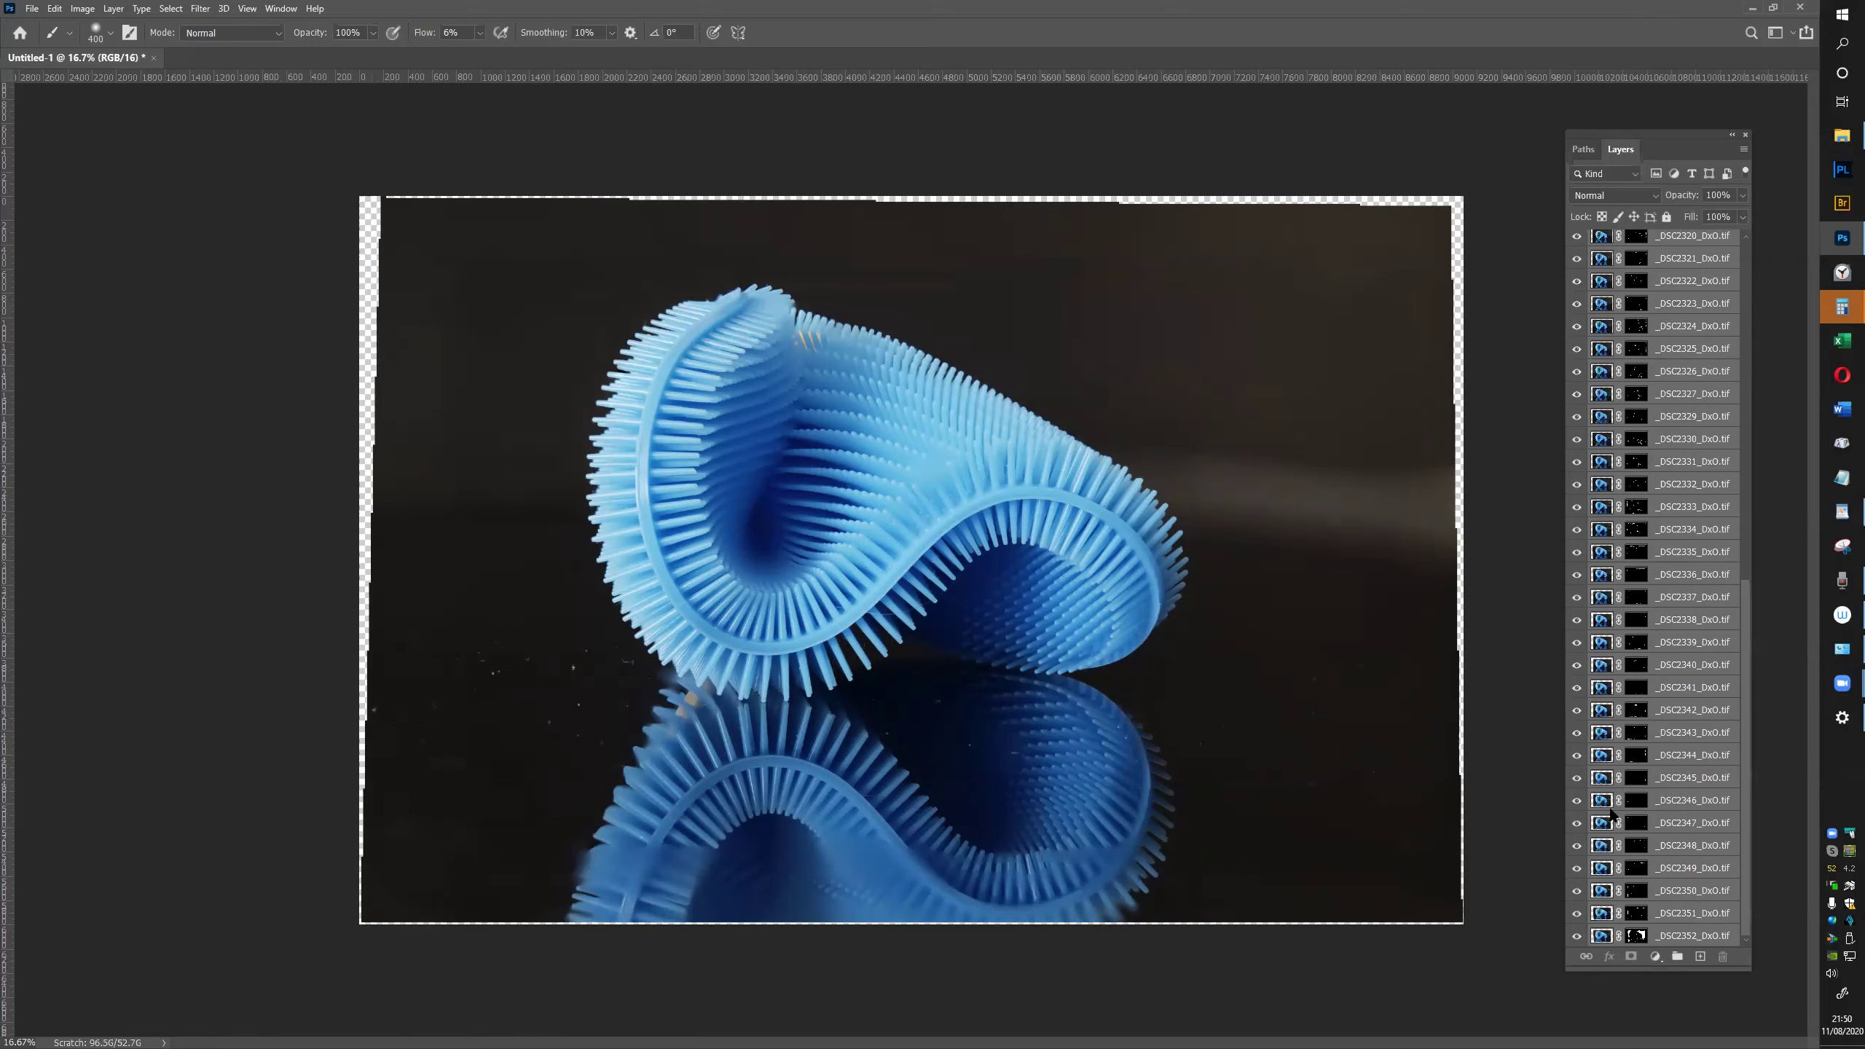
Open Kitchen Swab Finished.psd from the Swab folder in File Explorer
click(1840, 137)
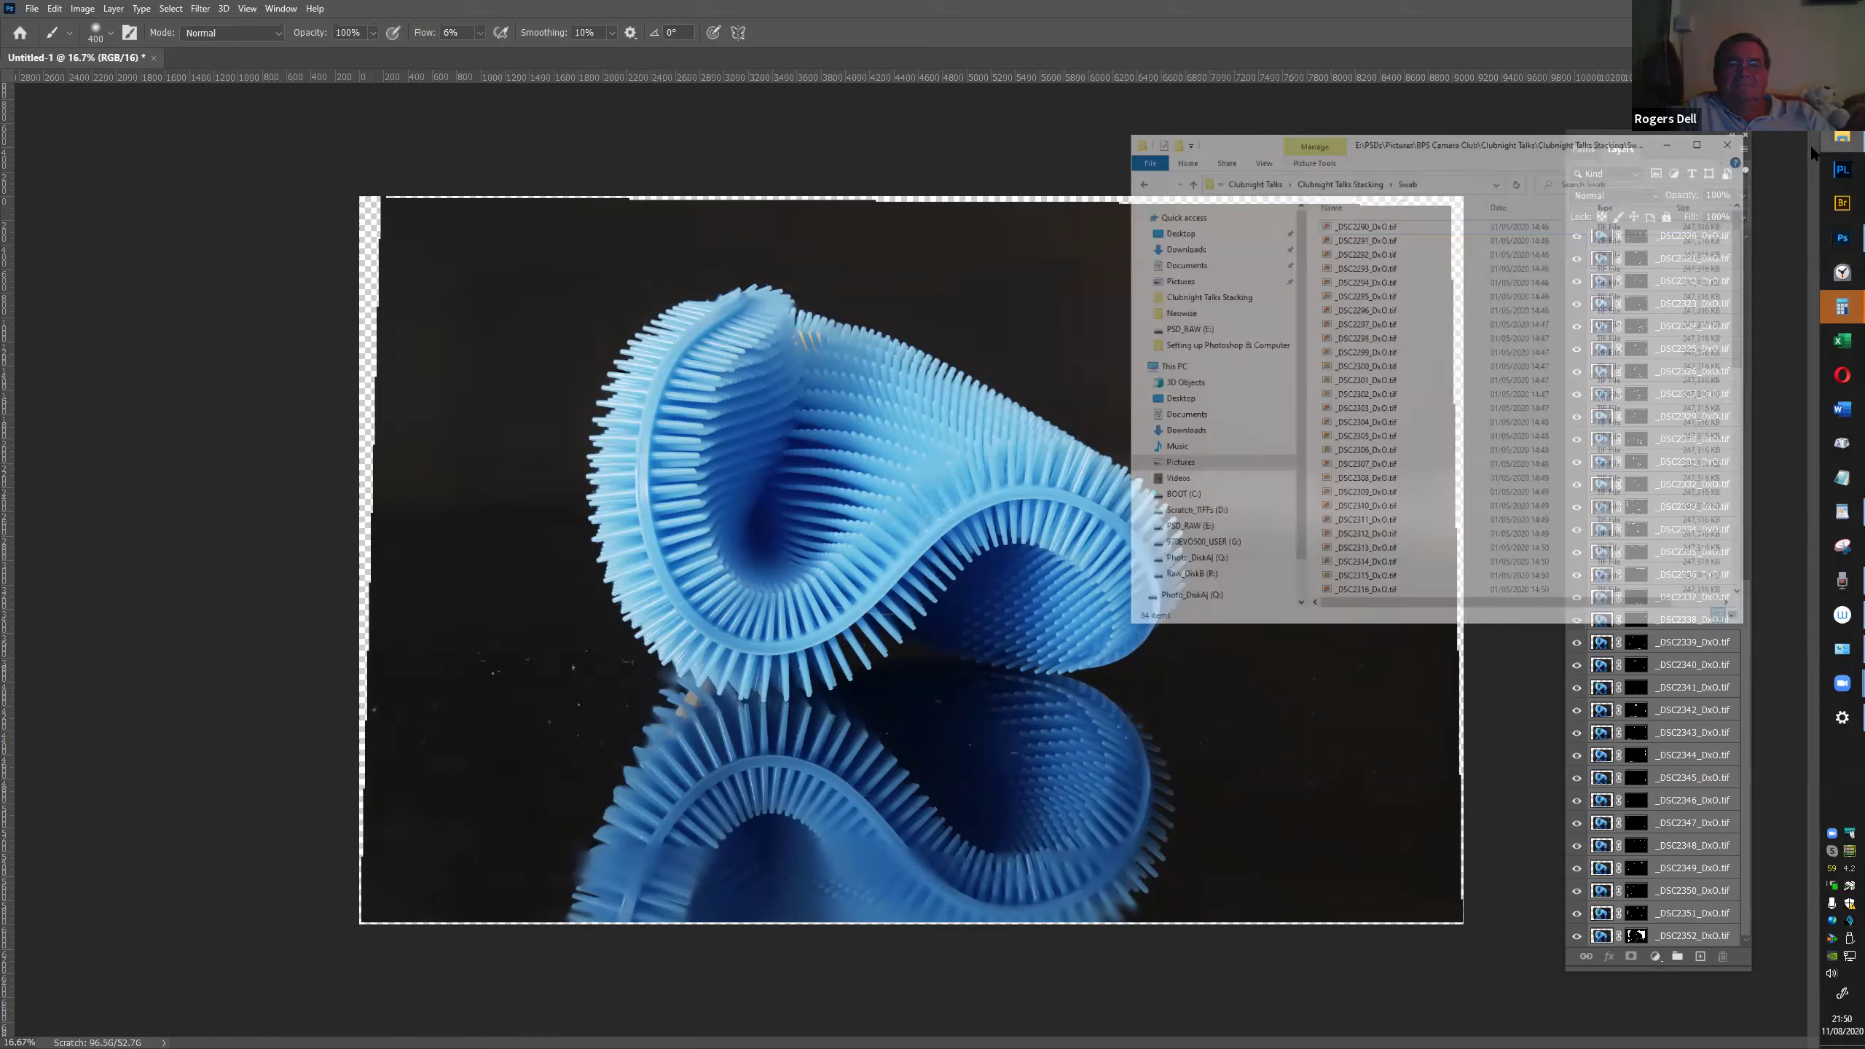
click(1009, 157)
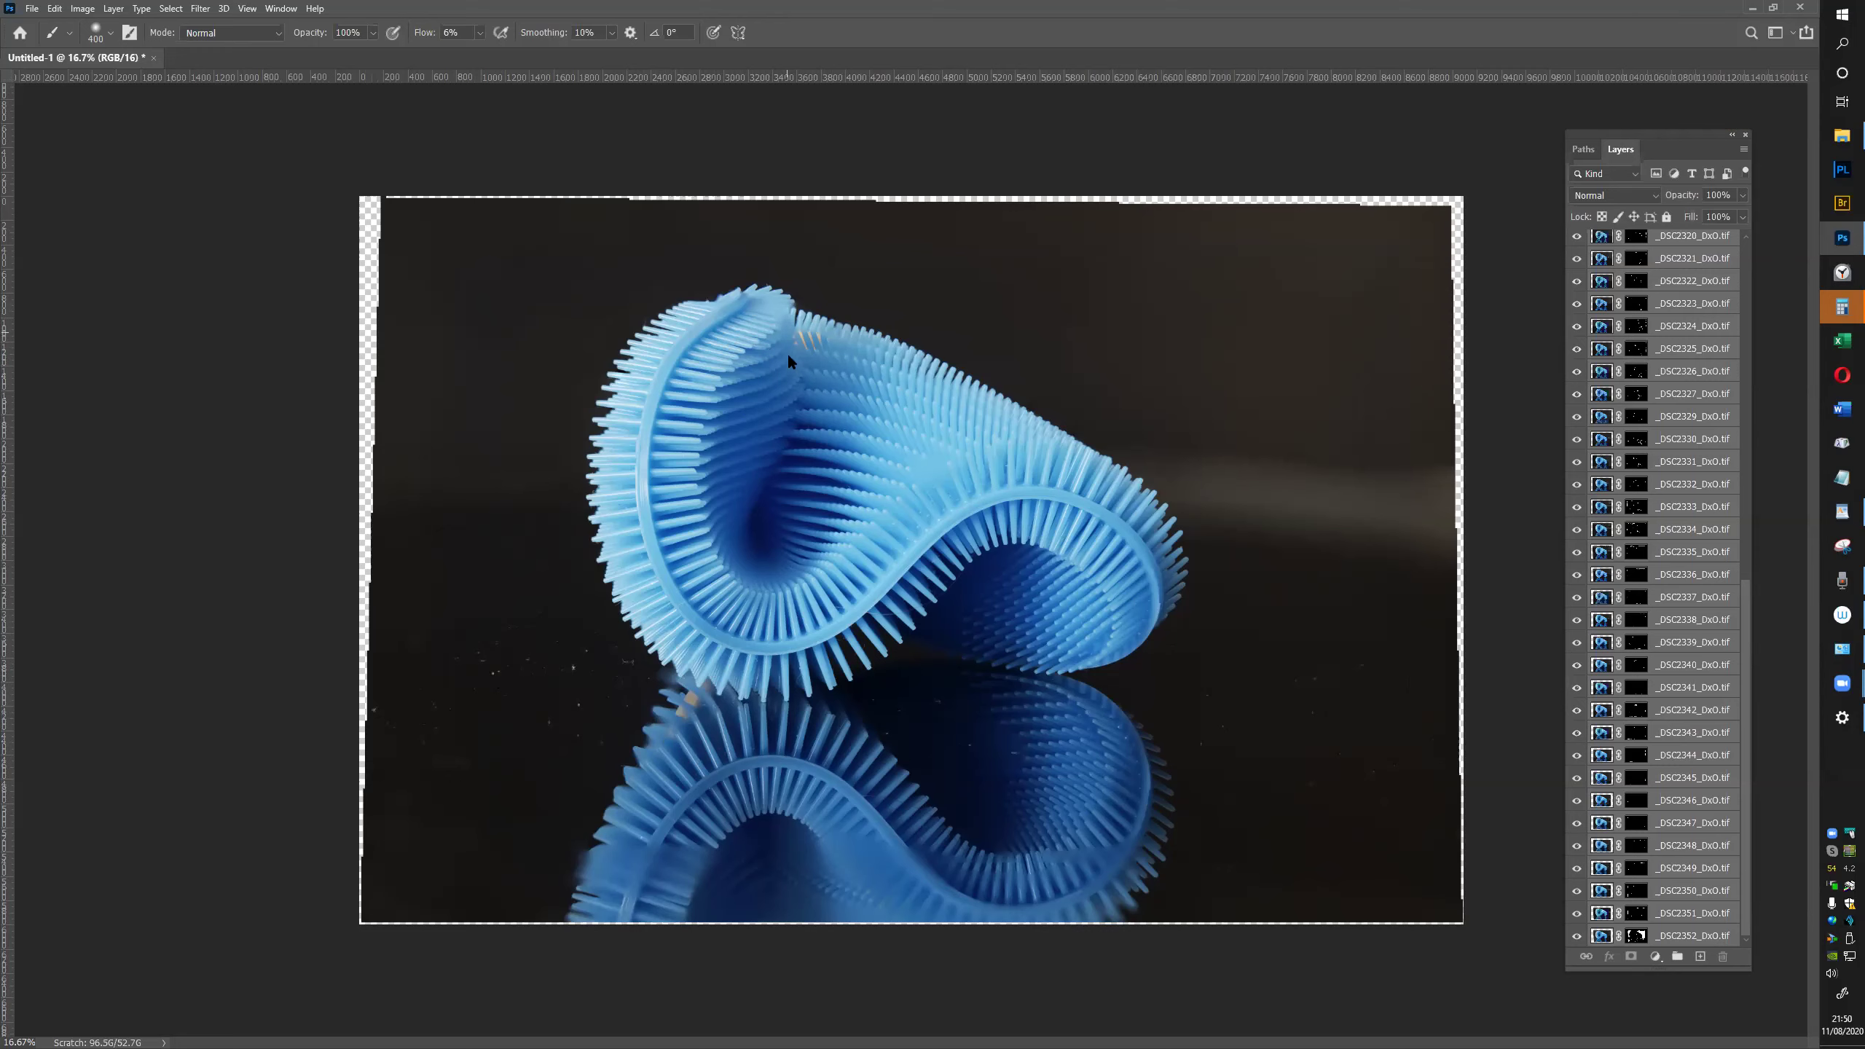
click(1843, 136)
click(1281, 191)
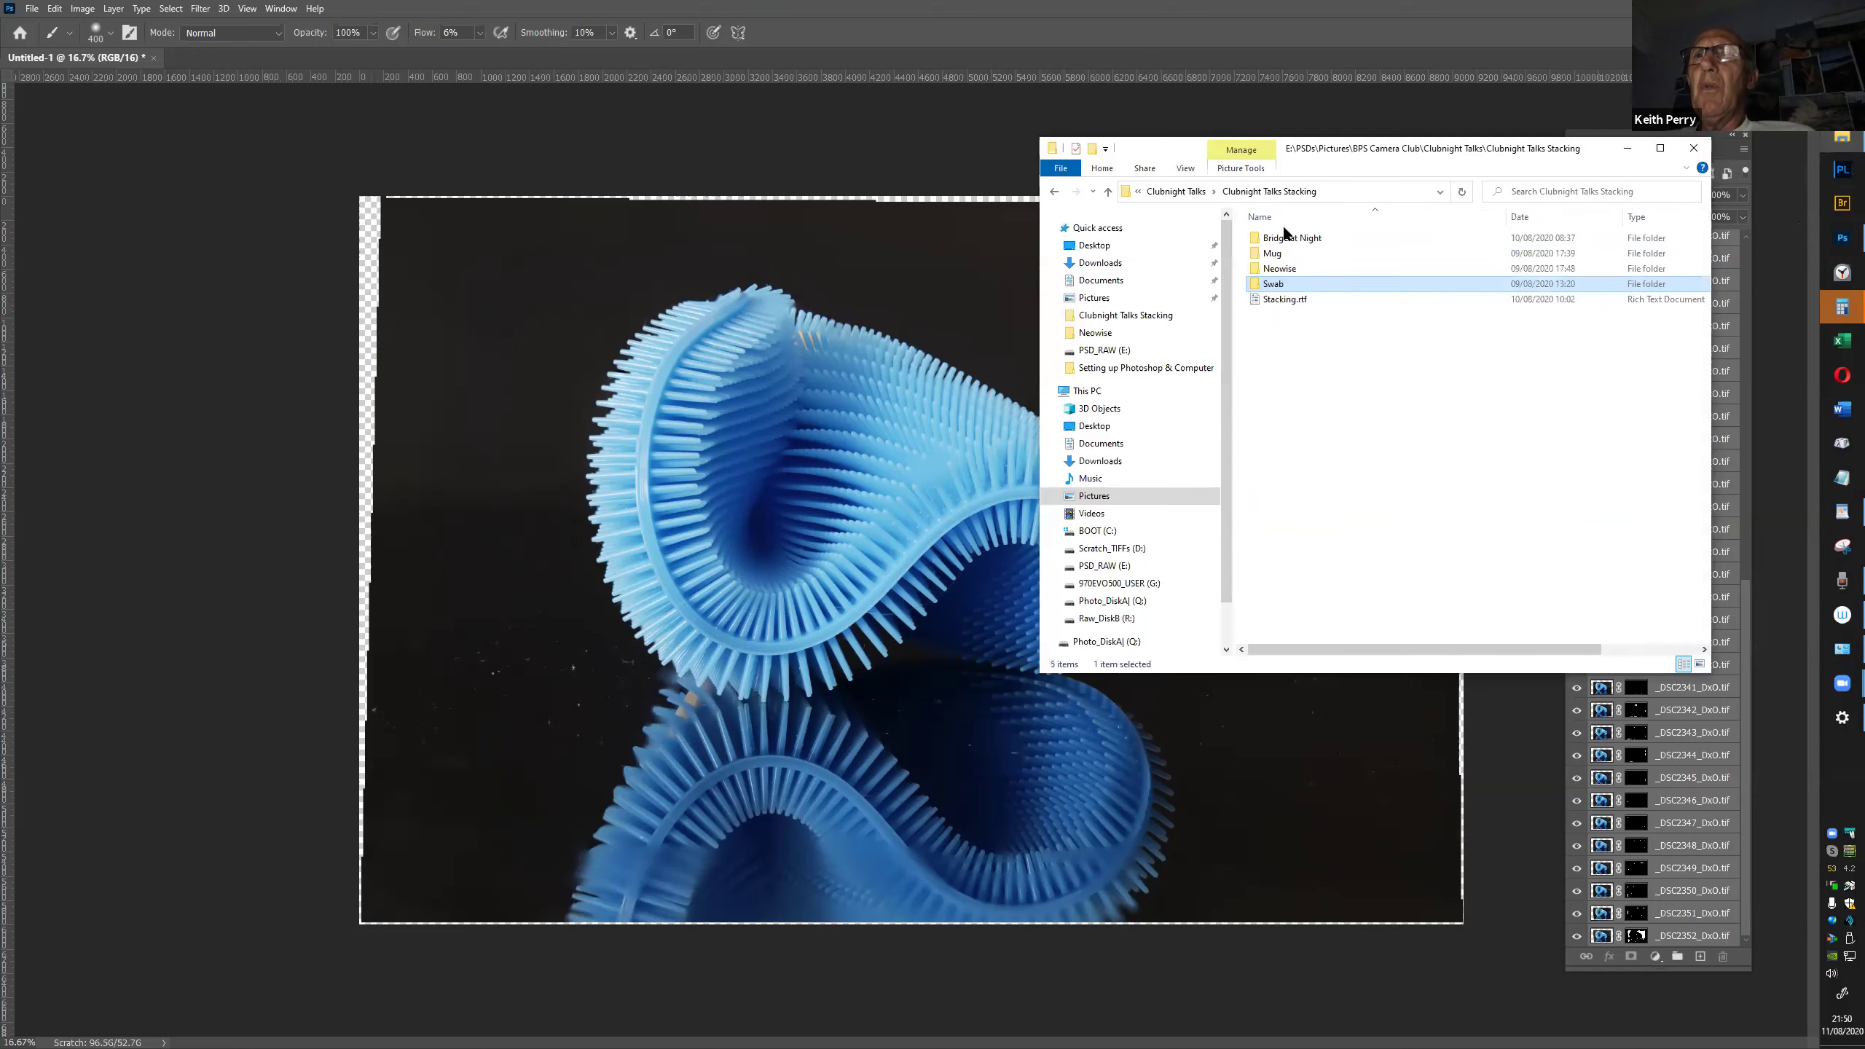
double_click(1278, 283)
scroll(1339, 441, down, 8)
scroll(1340, 437, down, 4)
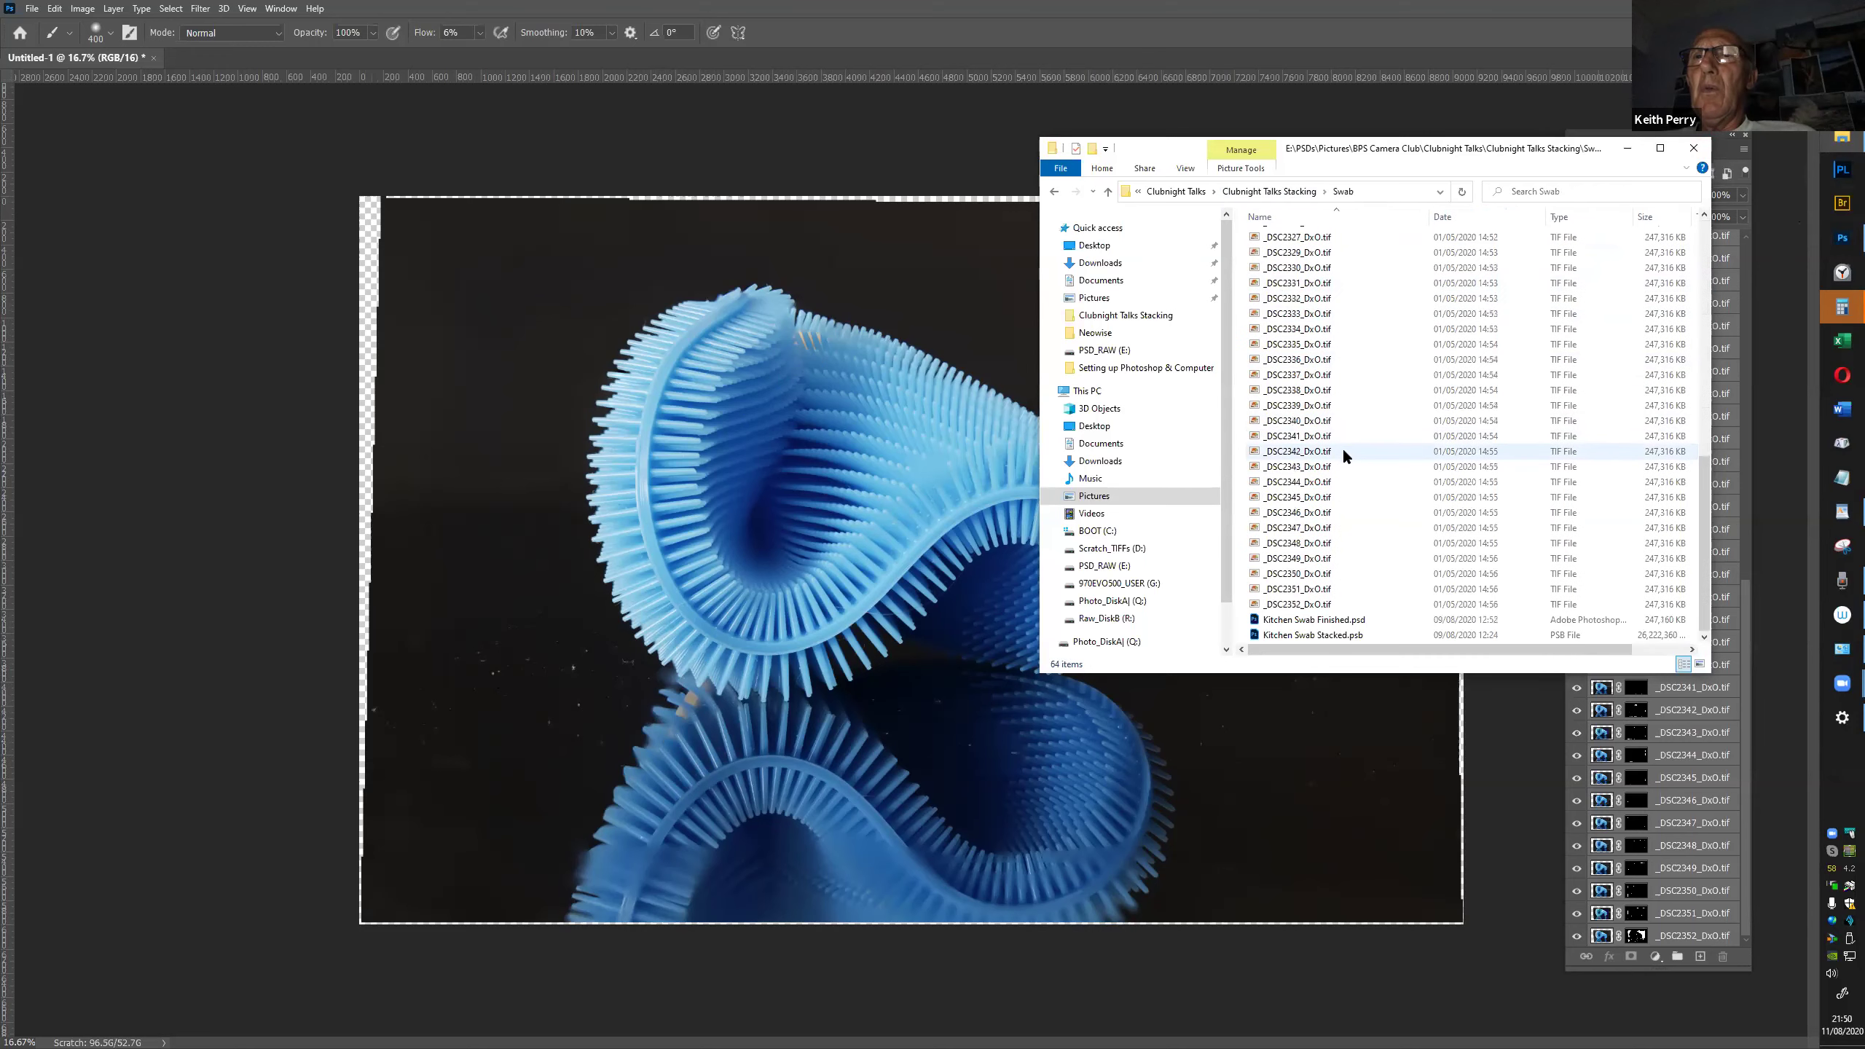
double_click(1340, 619)
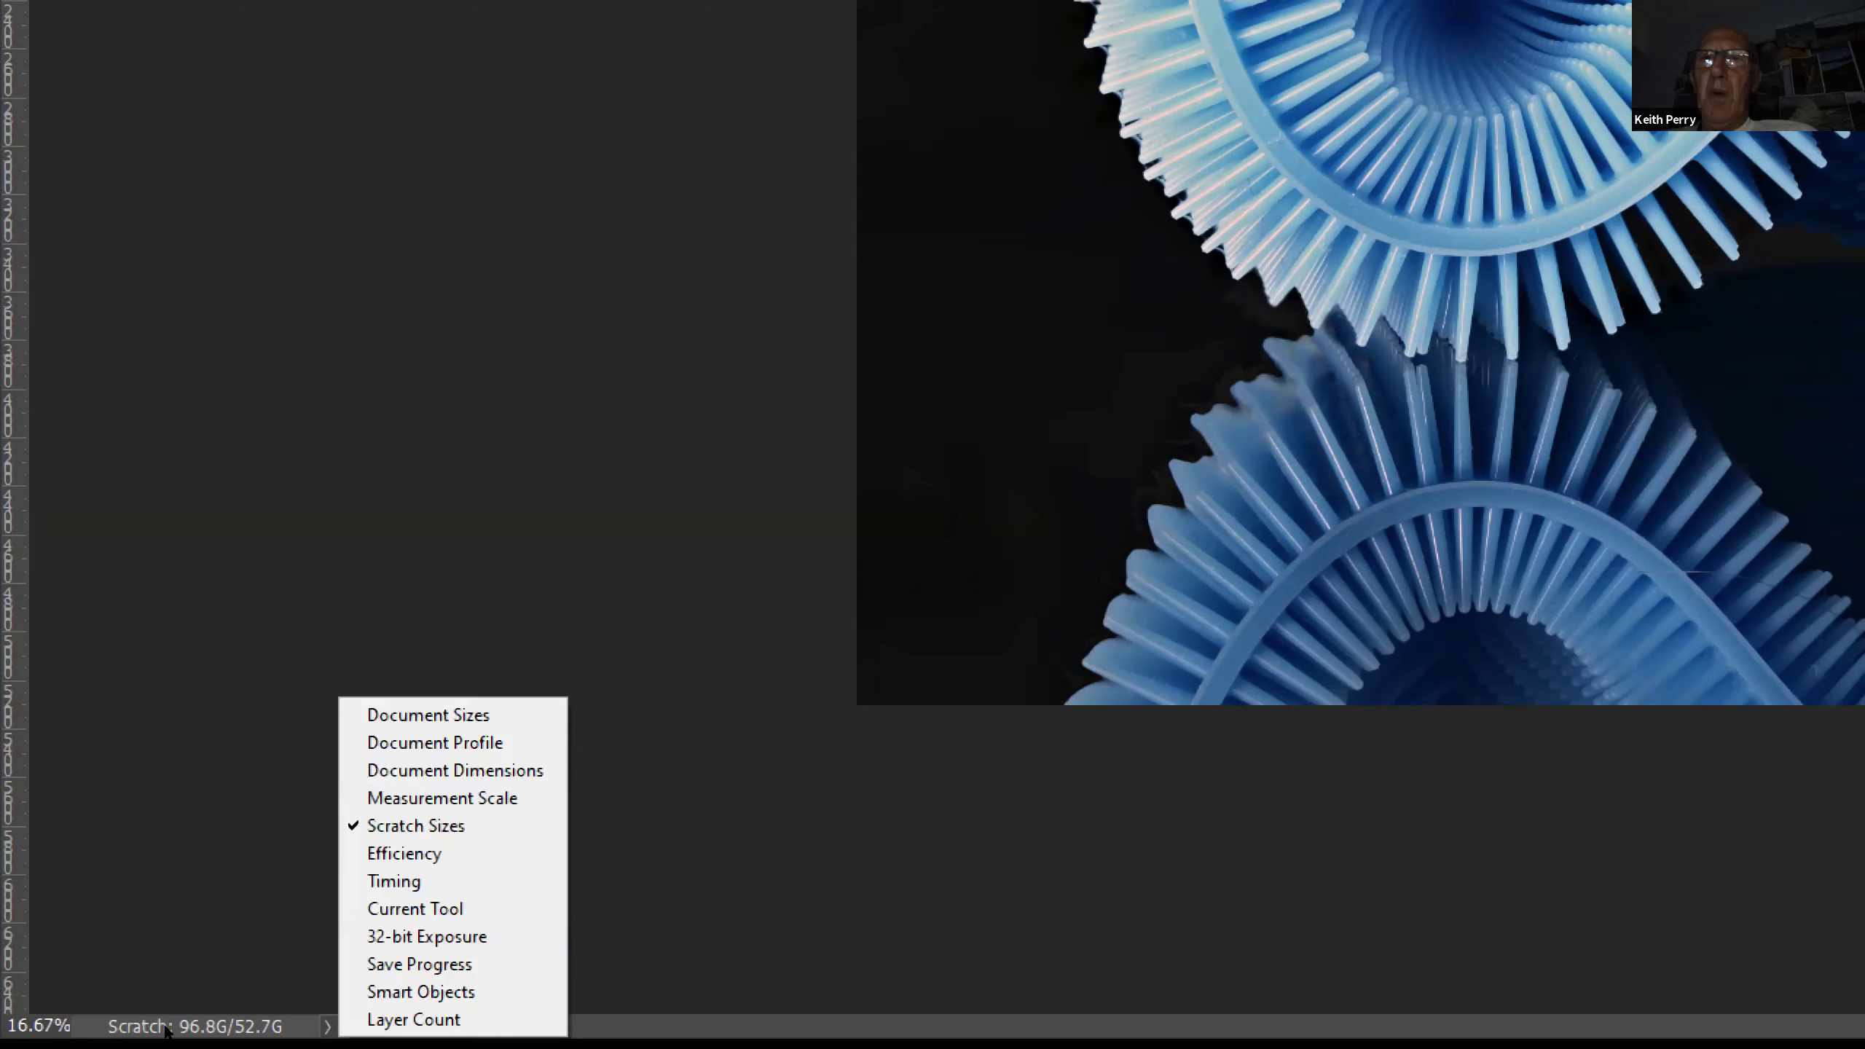
Switch the document status readout to Efficiency
key(Up)
key(Up)
key(Up)
key(Up)
key(Up)
key(Up)
key(Up)
key(Return)
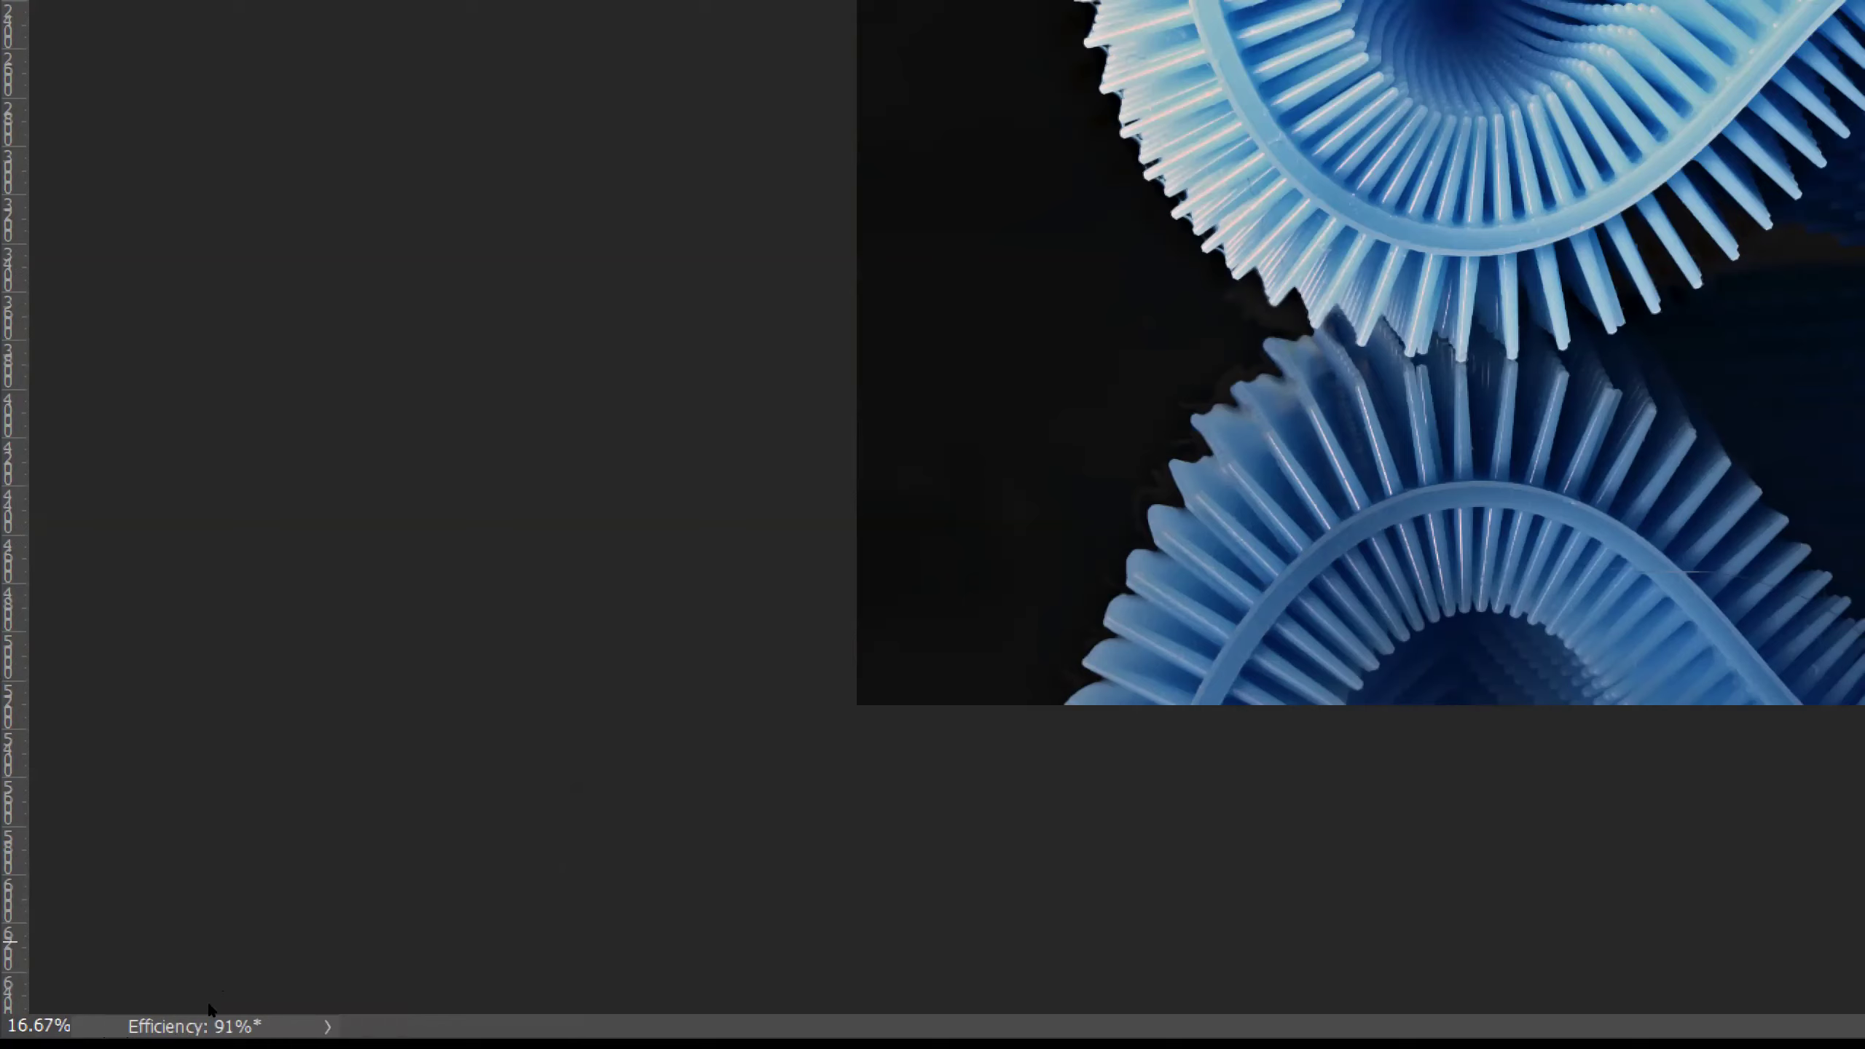
Return the document status readout to Scratch Sizes
click(163, 1031)
key(Up)
key(Up)
key(Up)
key(Up)
key(Up)
key(Up)
key(Up)
key(Up)
key(Up)
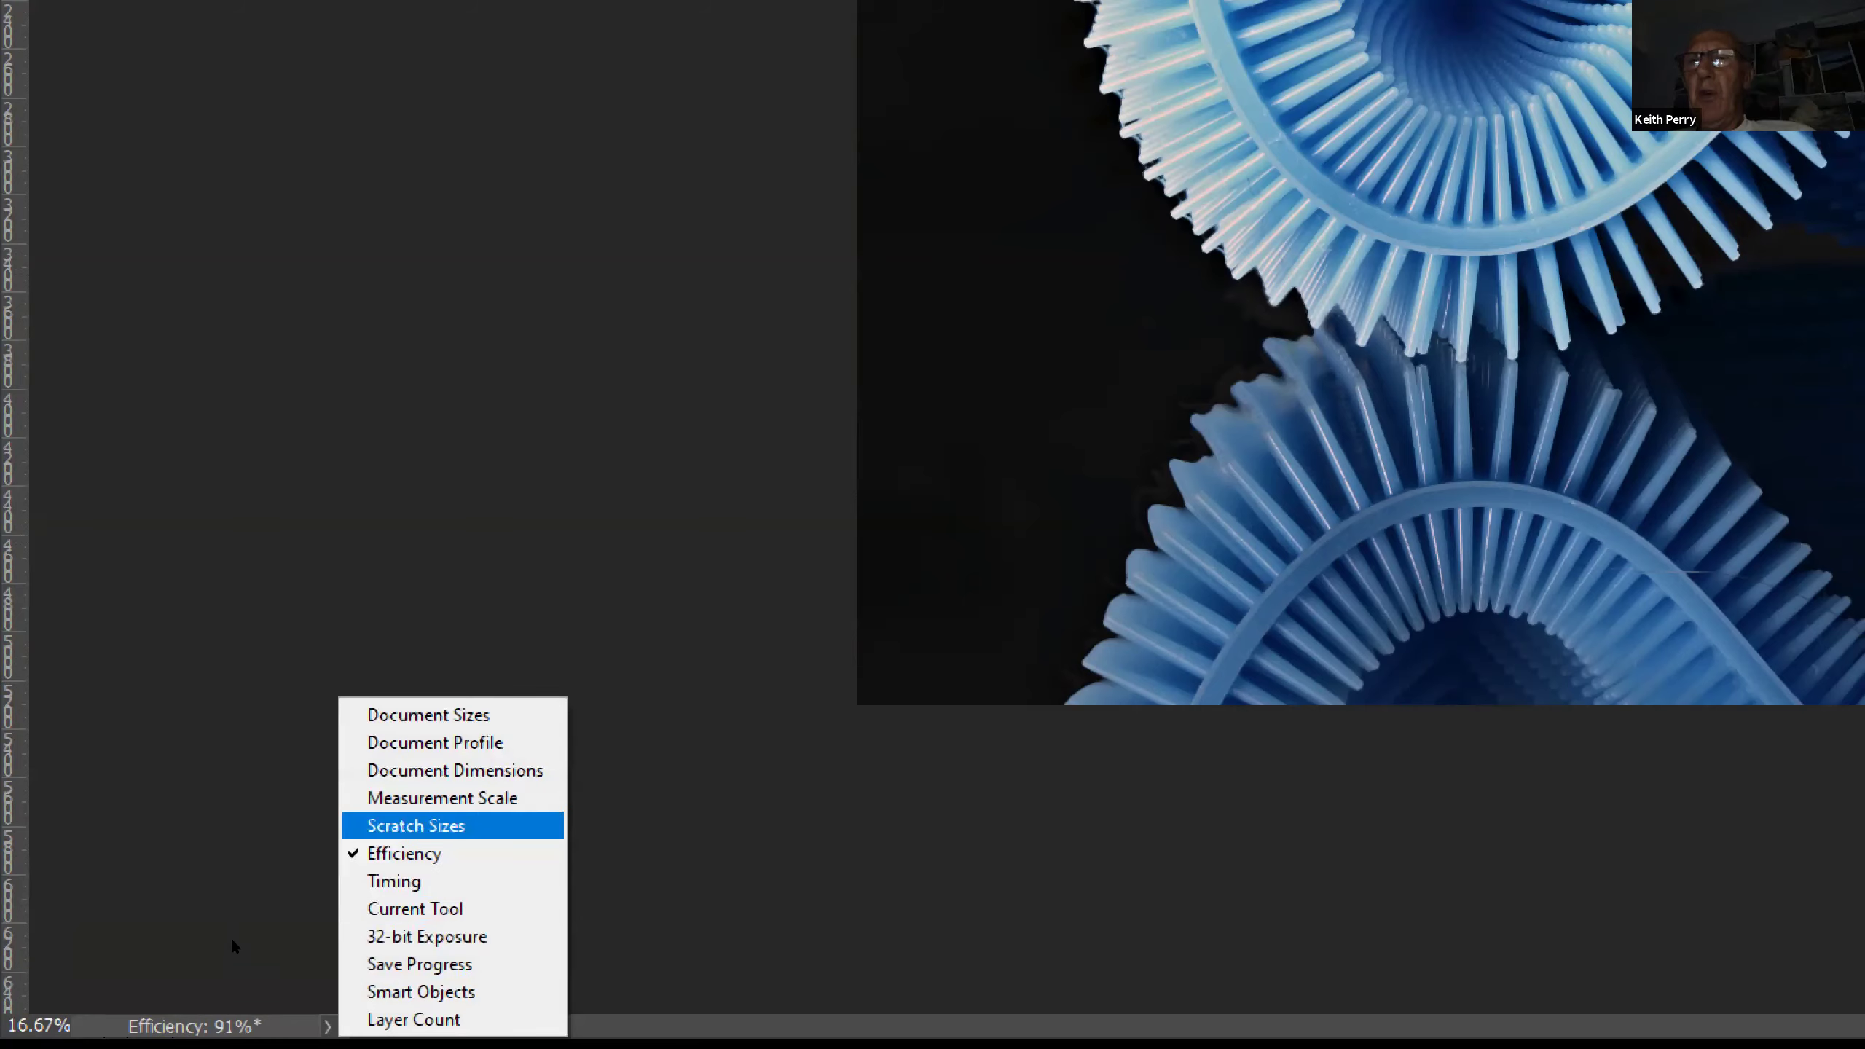
key(Down)
key(Return)
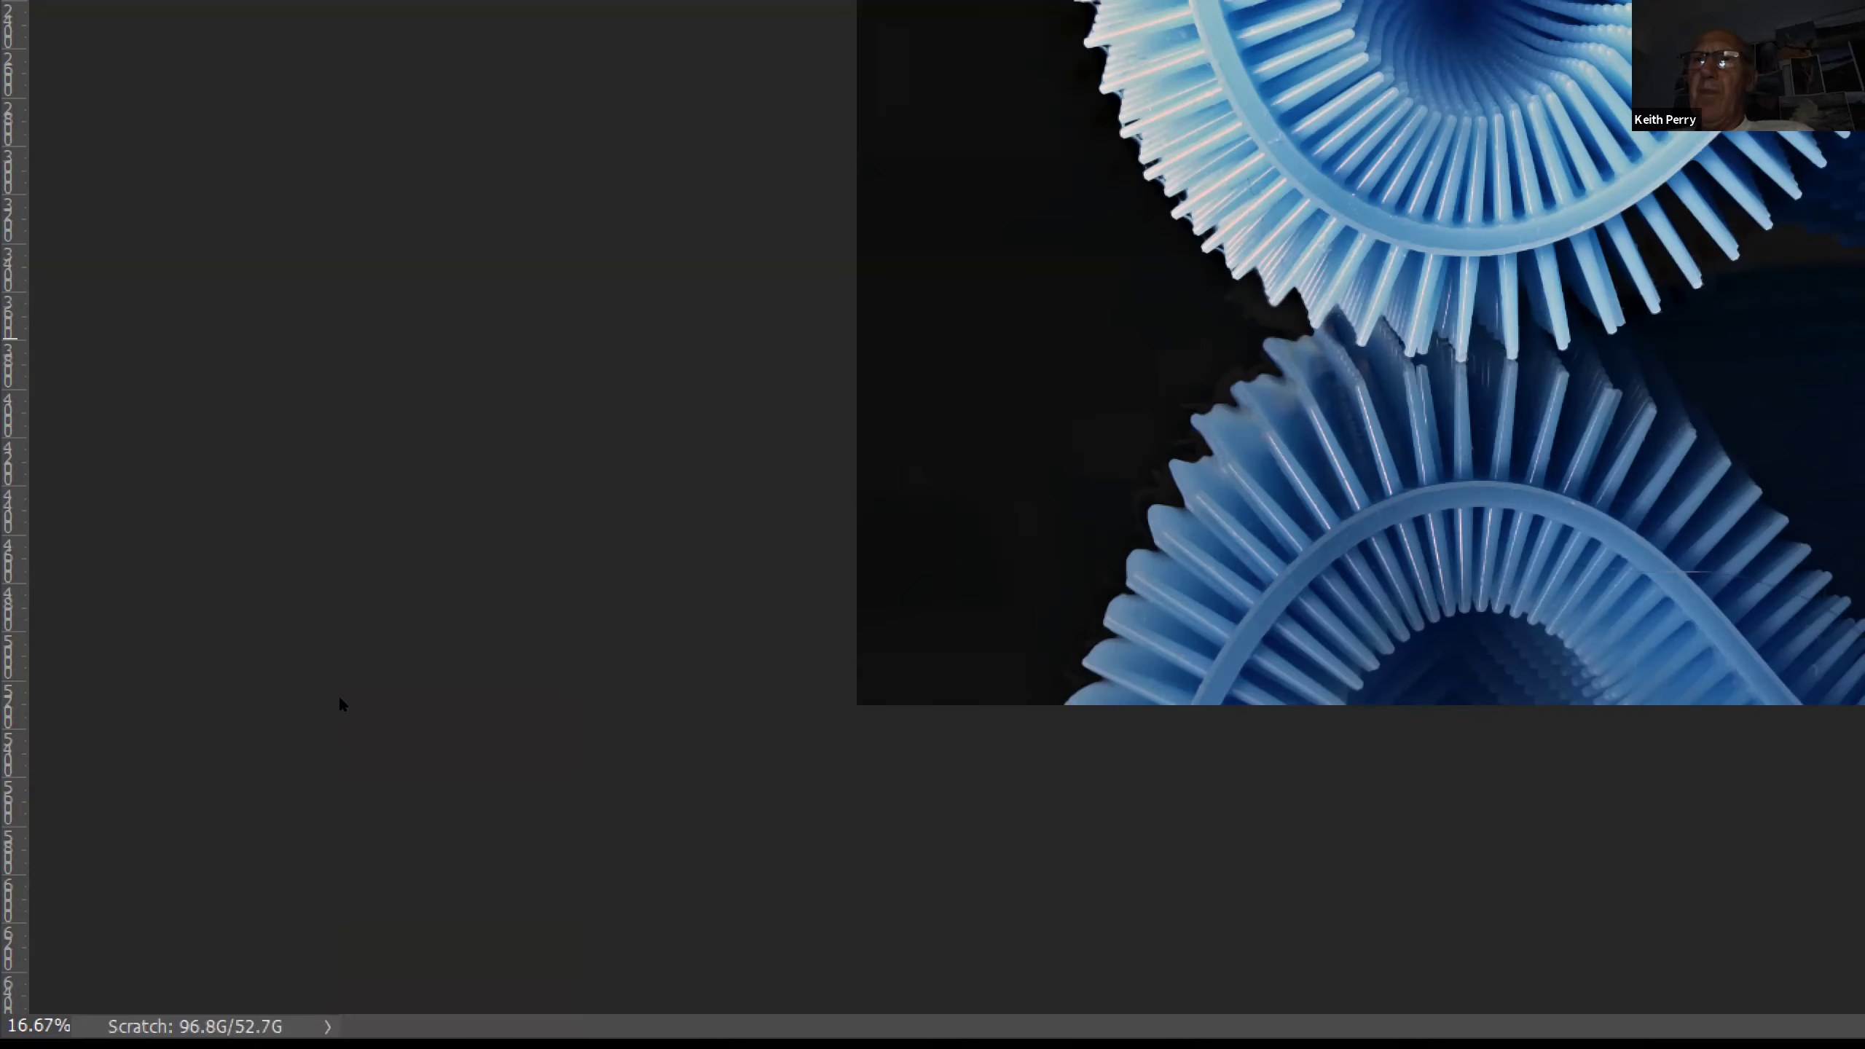
Restore the screen to normal magnification and close the Magnifier
key(ctrl+minus)
key(ctrl+plus)
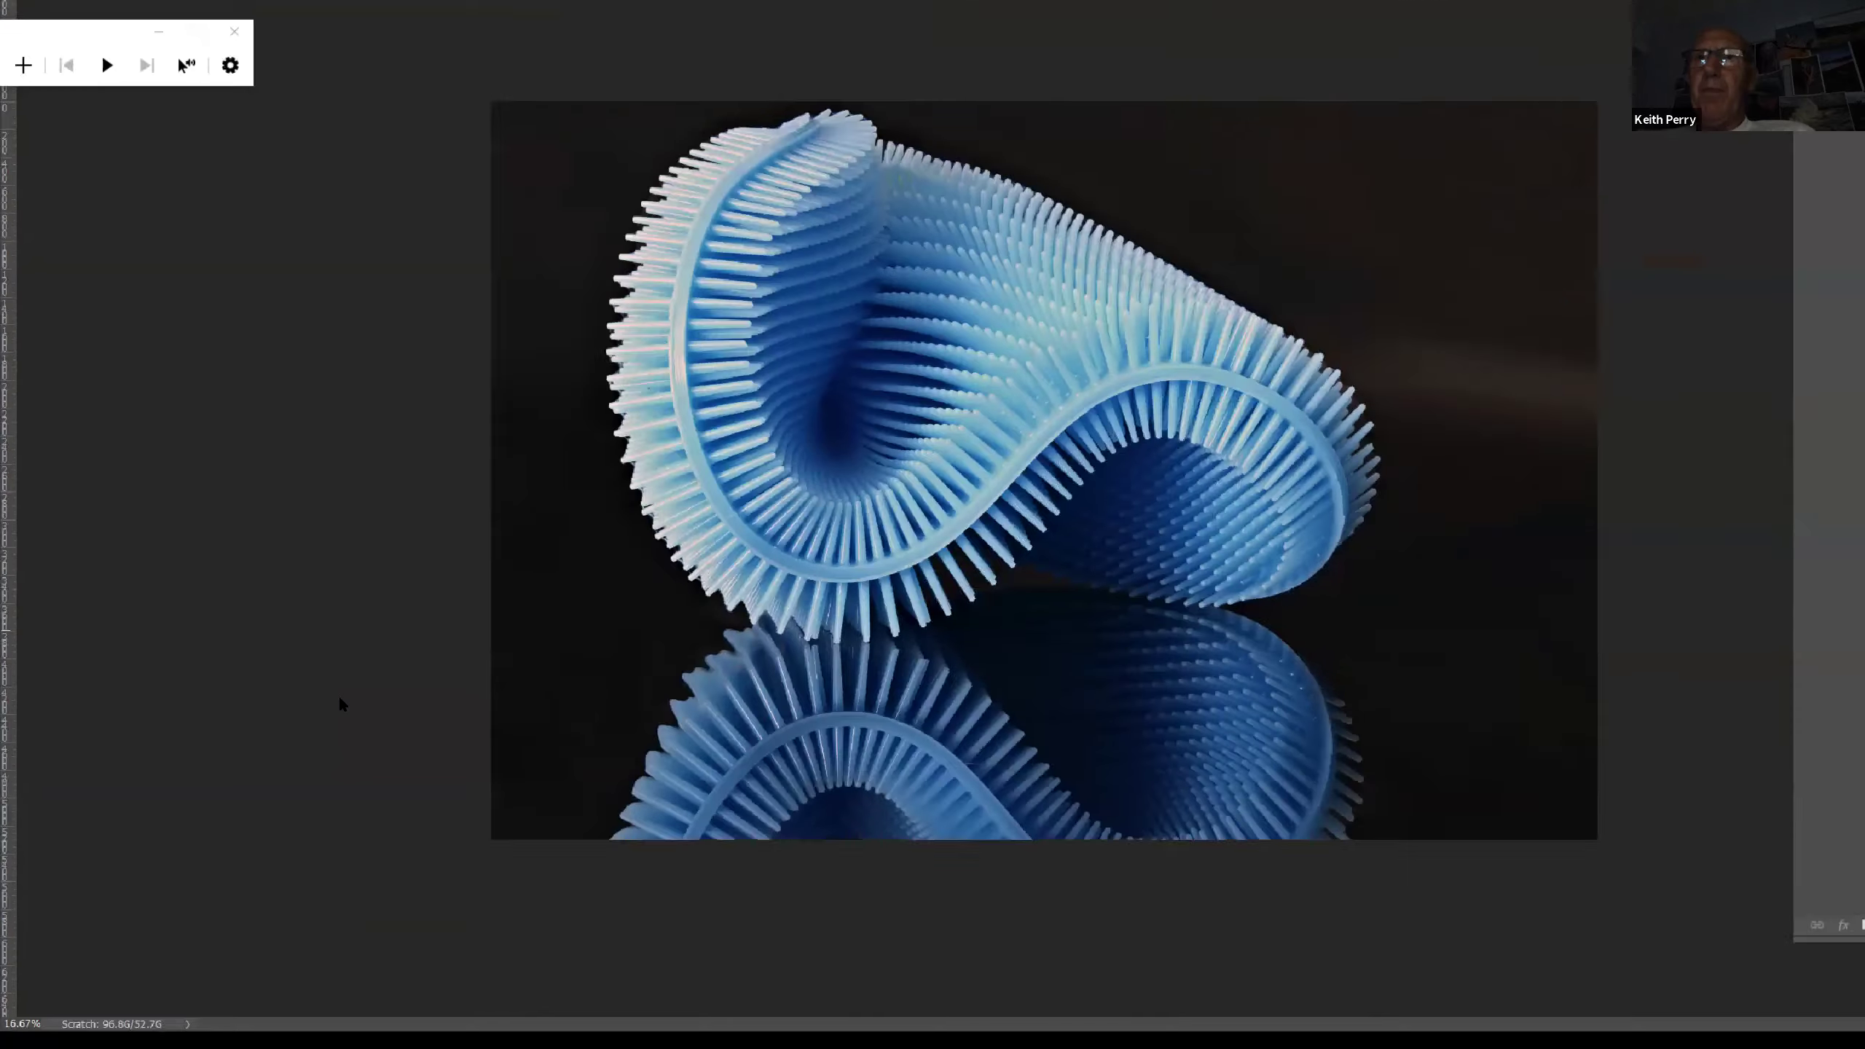
click(201, 205)
click(201, 205)
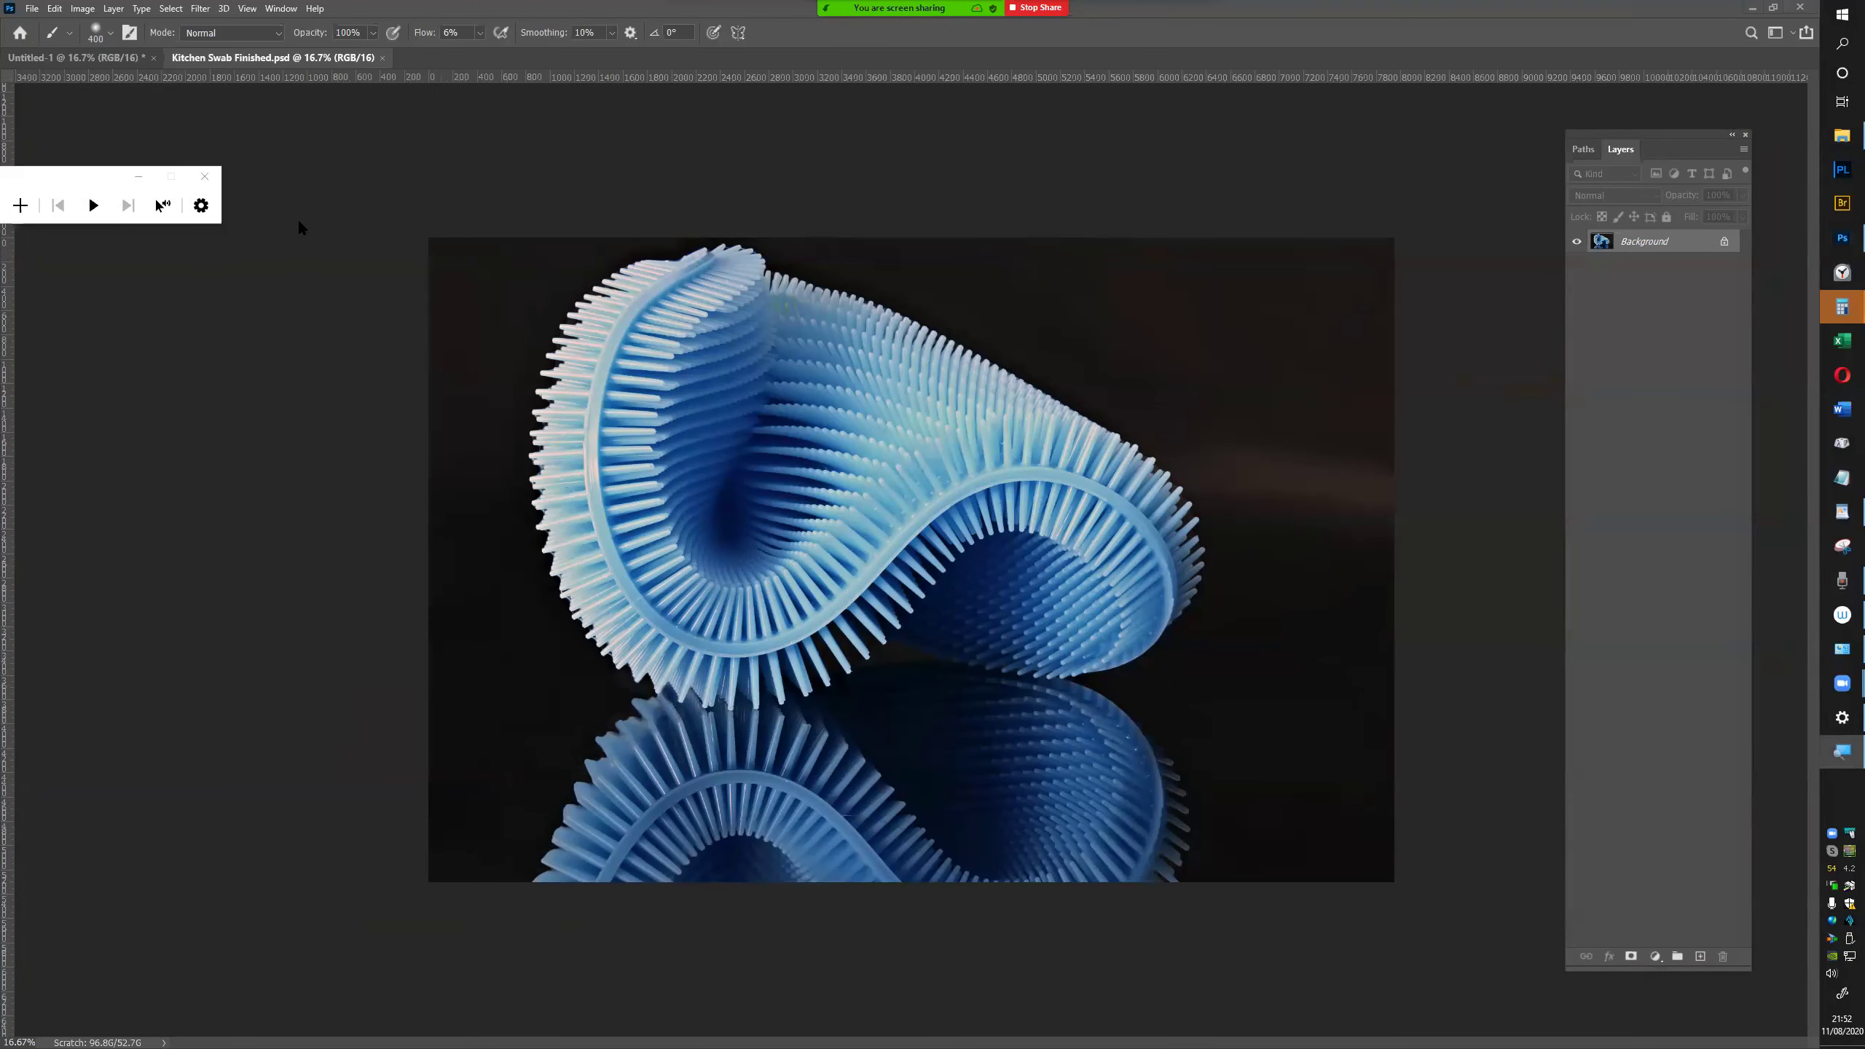
click(209, 176)
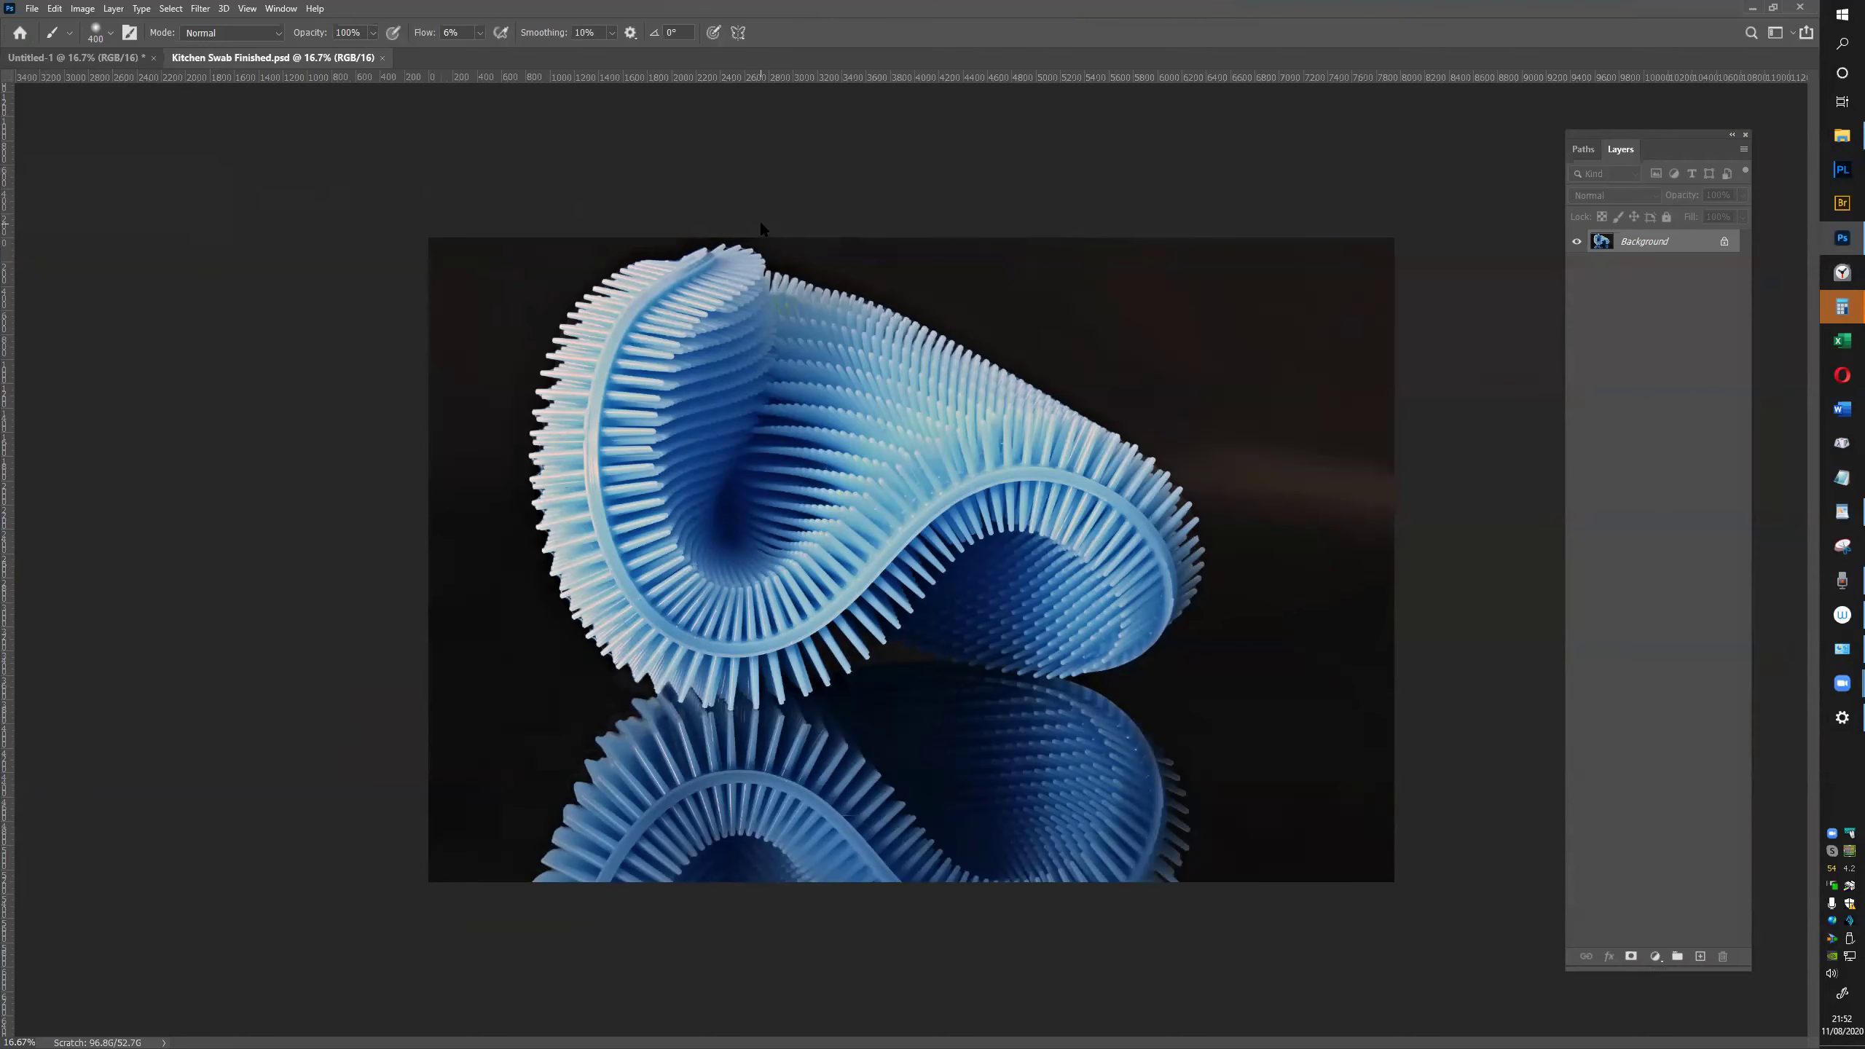